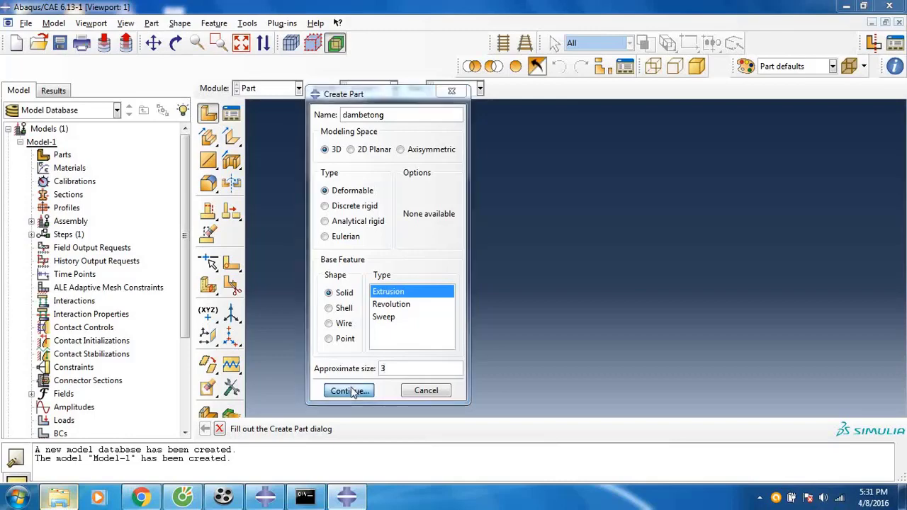
- Create the solid extrusion part dambetong and sketch its flange outline through (-0.15, 0.17), (0.15, 0.17), (0.15, 0.11) and (0.04, 0.11)
{"action": "left_click", "coordinate": [349, 391]}
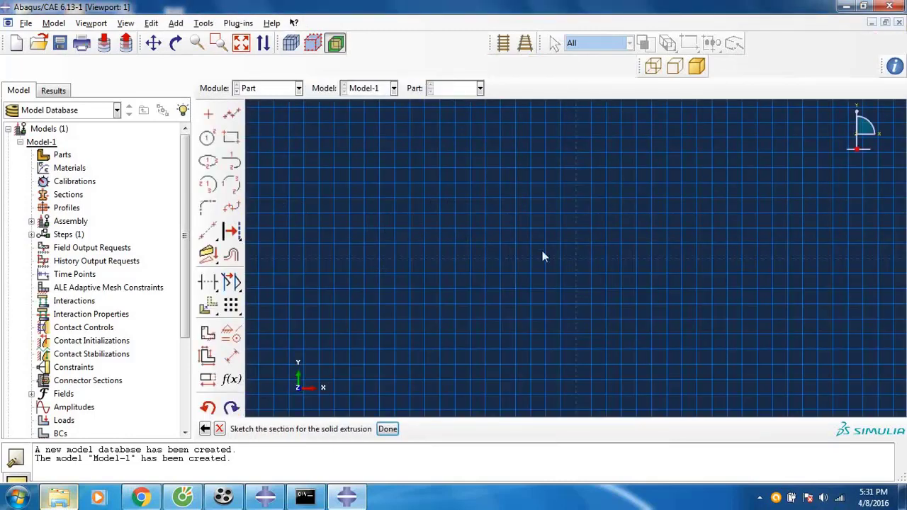
{"action": "left_click", "coordinate": [232, 115]}
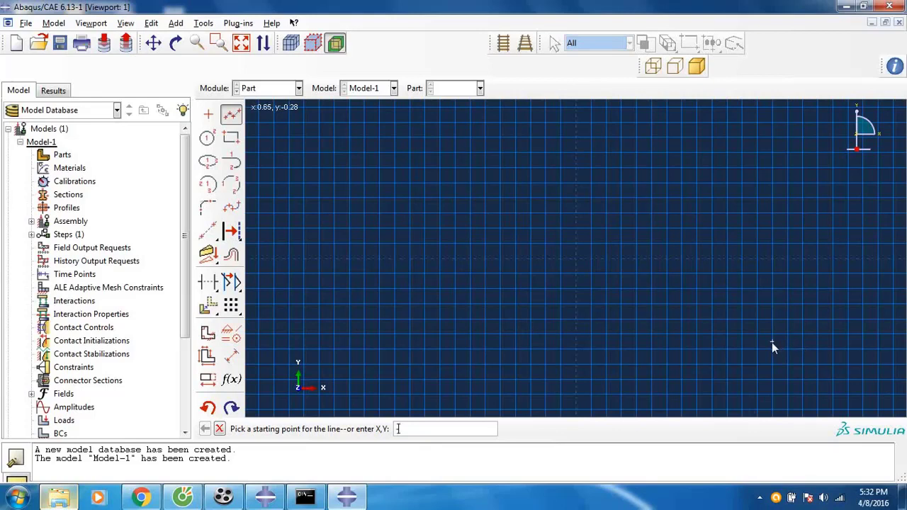
{"action": "type", "text": ".15,0.15"}
{"action": "key", "text": "Return"}
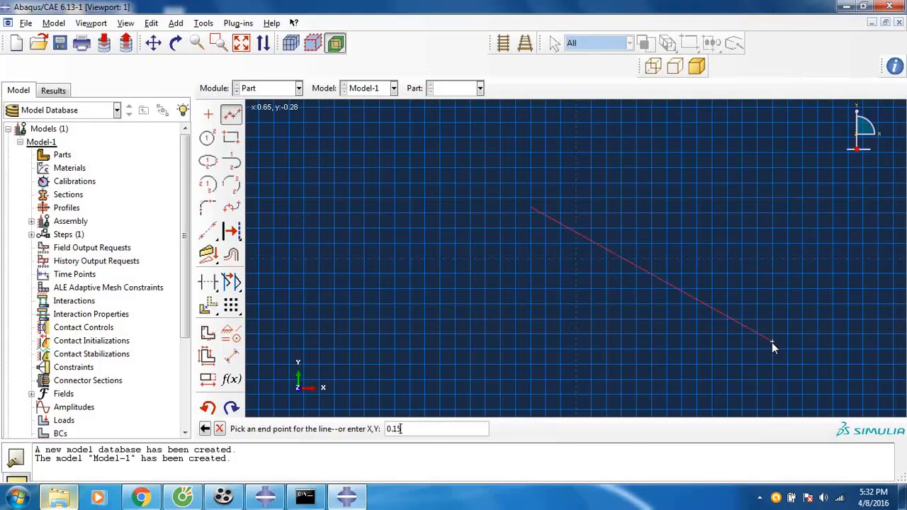
{"action": "type", "text": "0.15,0.15"}
{"action": "key", "text": "Return"}
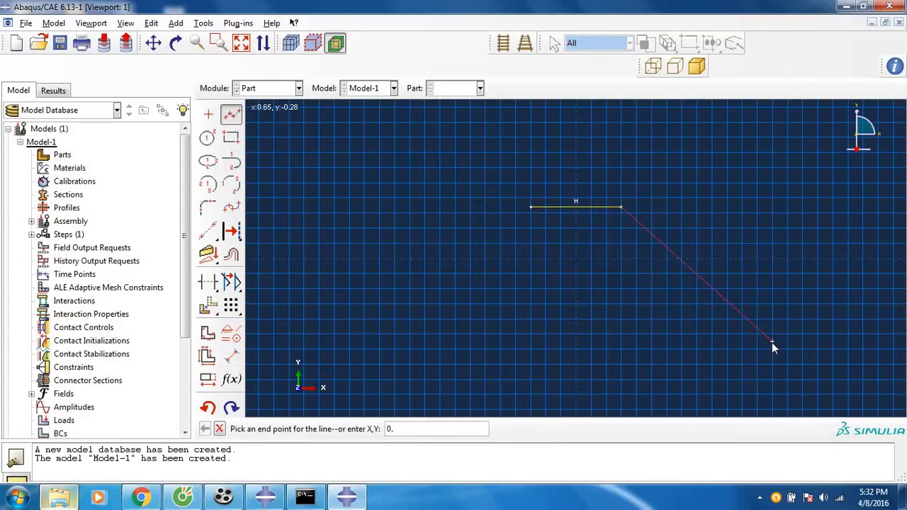
{"action": "type", "text": "0.15,0.11"}
{"action": "key", "text": "Return"}
{"action": "type", "text": "0.04,0.11"}
{"action": "key", "text": "Return"}
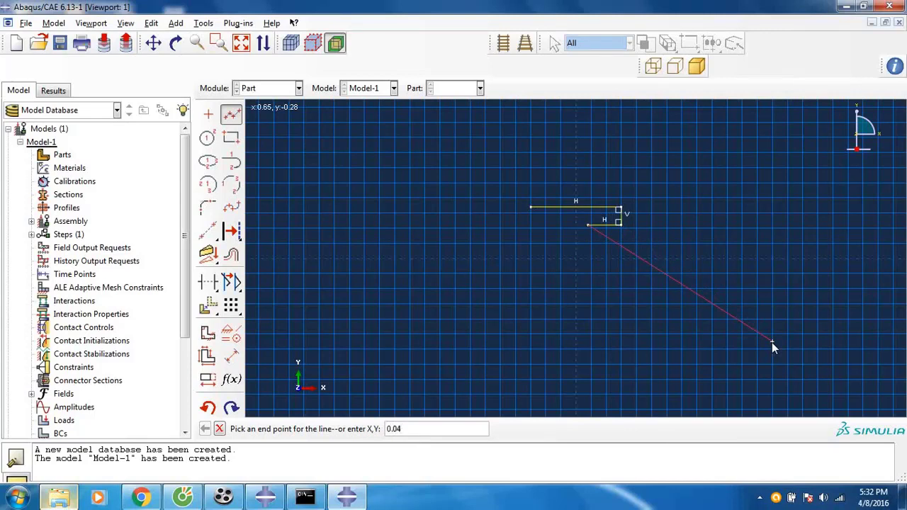
- Continue the T-section through (0.04, -0.11), (-0.04, -0.11), (-0.04, 0.11) and (-0.15, 0.11), and close it at the starting point
{"action": "type", "text": "0.04,-0.12"}
{"action": "key", "text": "Return"}
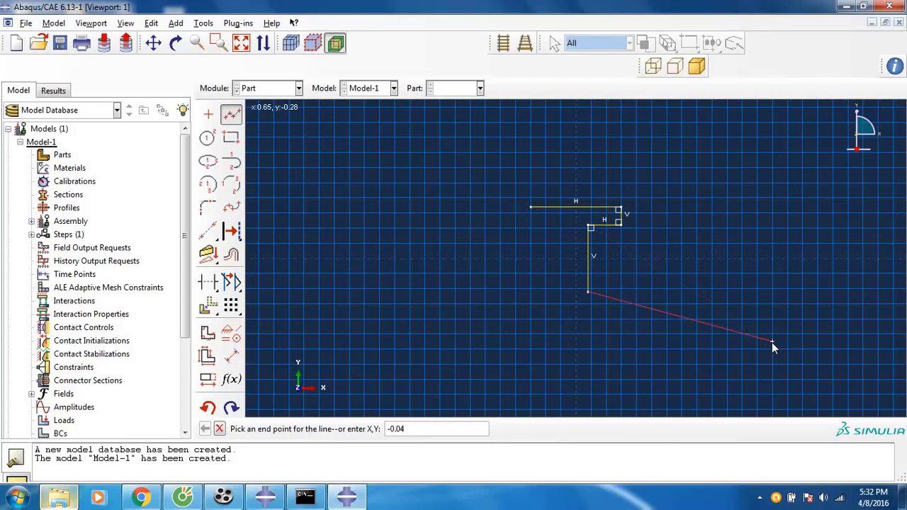
{"action": "type", "text": "-0.04,-0.12"}
{"action": "key", "text": "Return"}
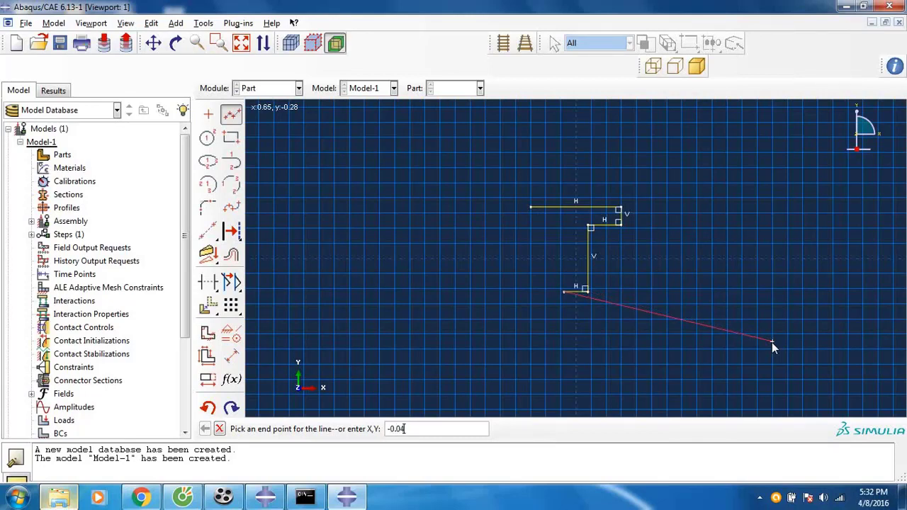
{"action": "type", "text": "-0.04,"}
{"action": "type", "text": "0.12"}
{"action": "key", "text": "Return"}
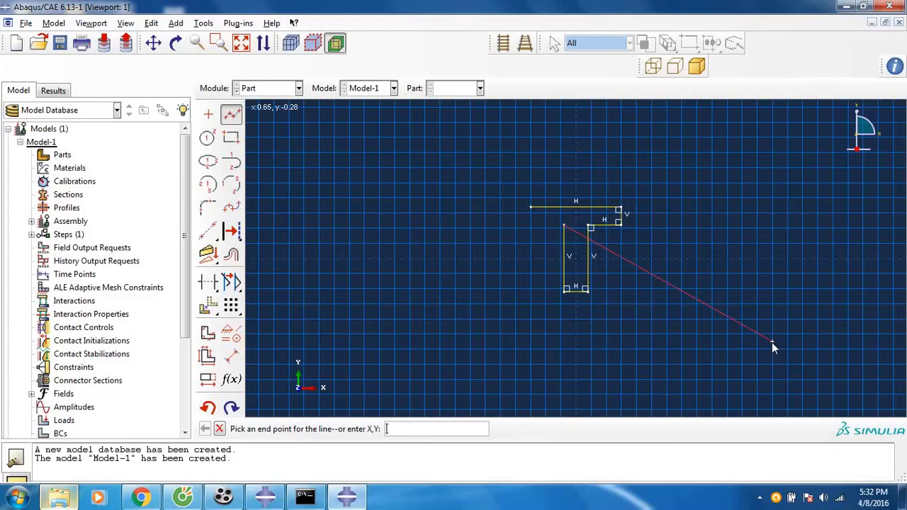
{"action": "type", "text": "-0.15,0.12"}
{"action": "key", "text": "Return"}
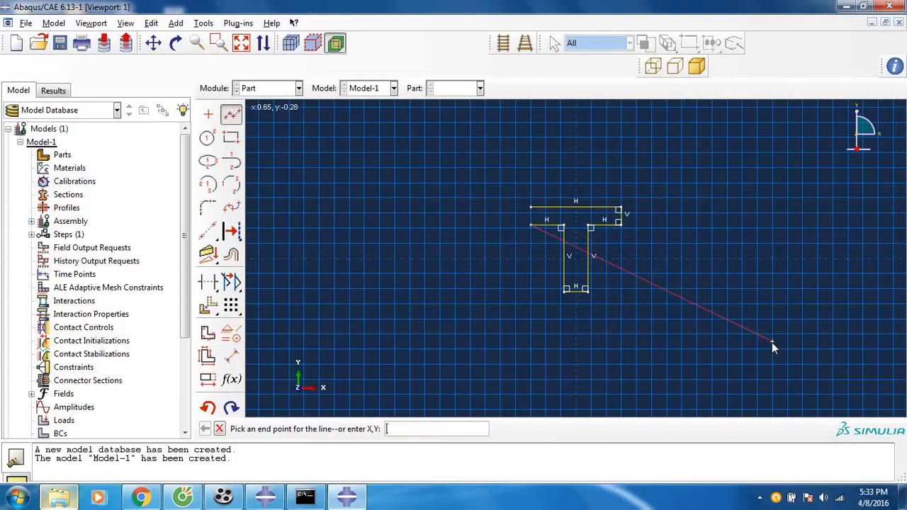
{"action": "left_click", "coordinate": [530, 208]}
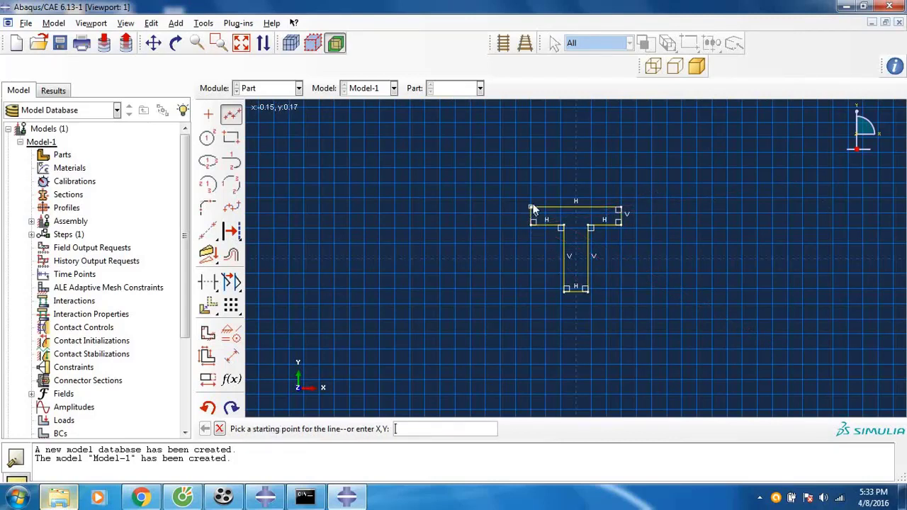
{"action": "left_click", "coordinate": [219, 428]}
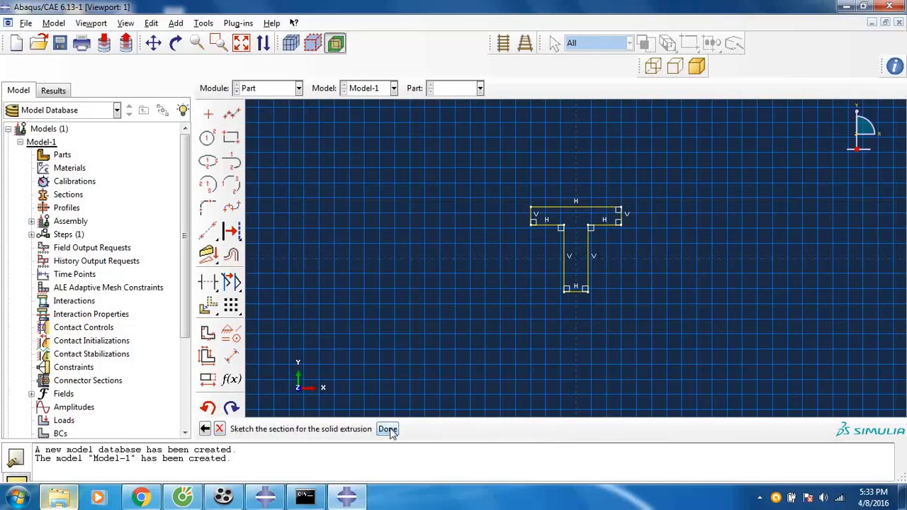
- Finish the T-section sketch and extrude it to a depth of 2.8
{"action": "left_click", "coordinate": [385, 429]}
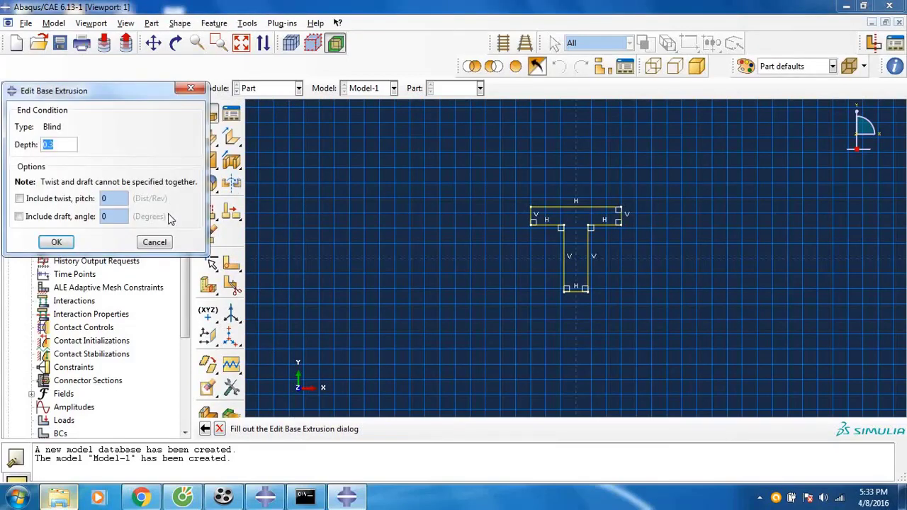
{"action": "type", "text": "2.8"}
{"action": "key", "text": "Return"}
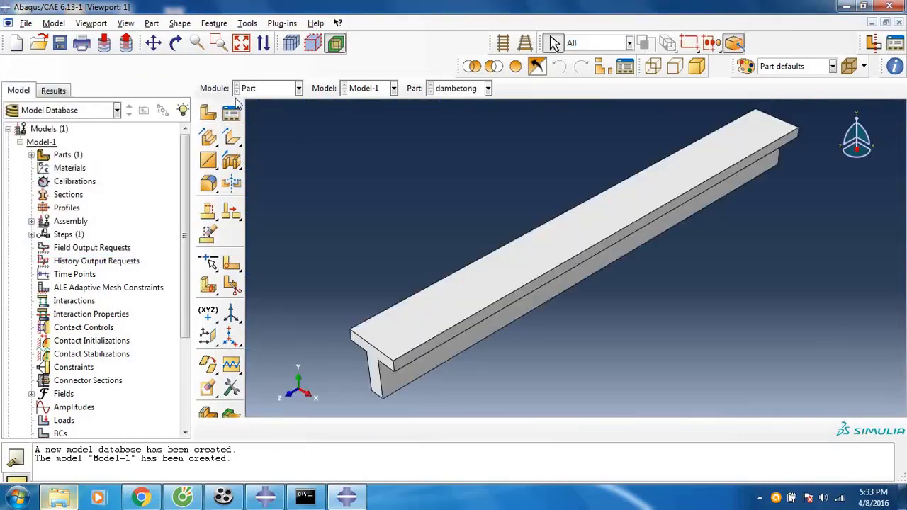
- Create the 3D deformable solid extrusion part tamdemtaitrong and start its section line at the origin
{"action": "left_click", "coordinate": [207, 114]}
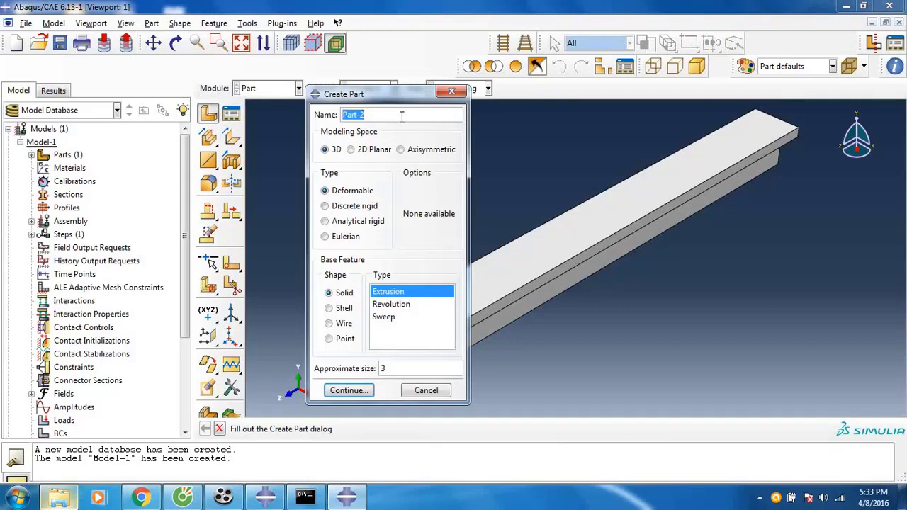
{"action": "type", "text": "tamdemtaitrong"}
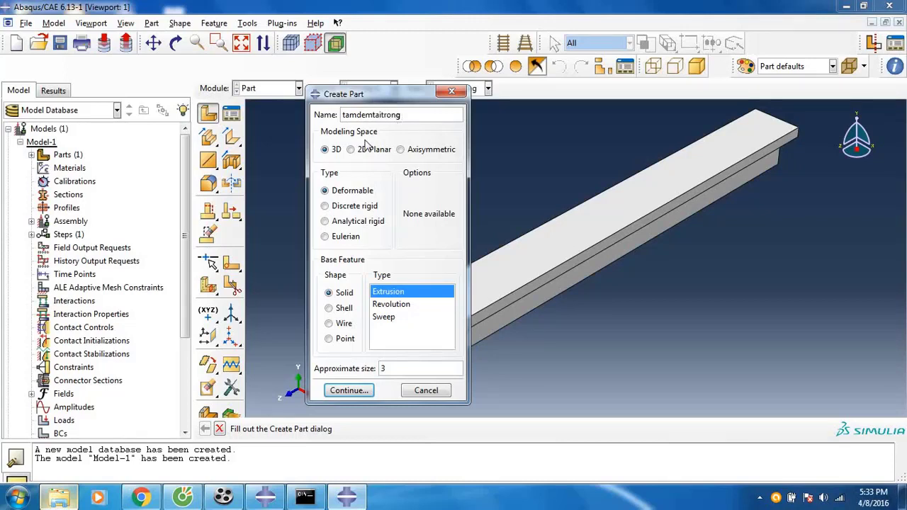
{"action": "left_click", "coordinate": [354, 392]}
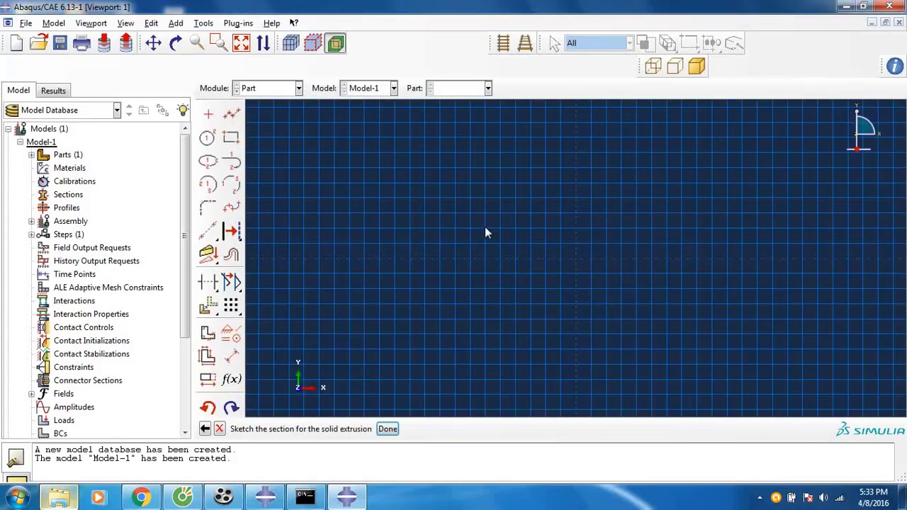
{"action": "left_click", "coordinate": [231, 114]}
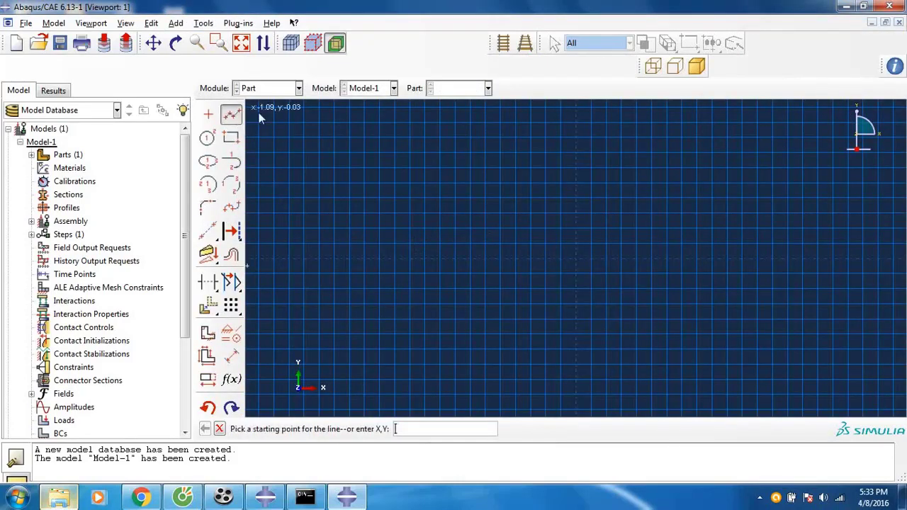
{"action": "left_click", "coordinate": [576, 258]}
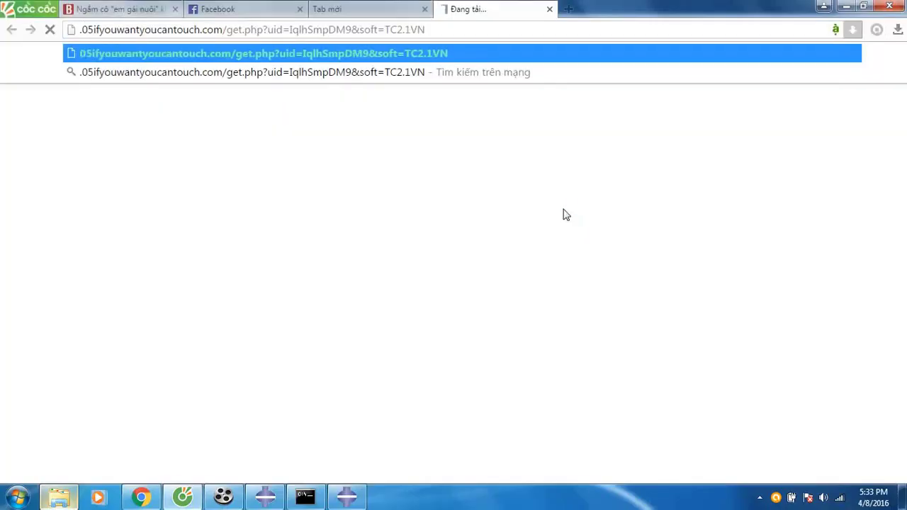
- Close the stray loading page in the browser and return to the Abaqus sketch
{"action": "left_click", "coordinate": [549, 10]}
{"action": "left_click", "coordinate": [846, 6]}
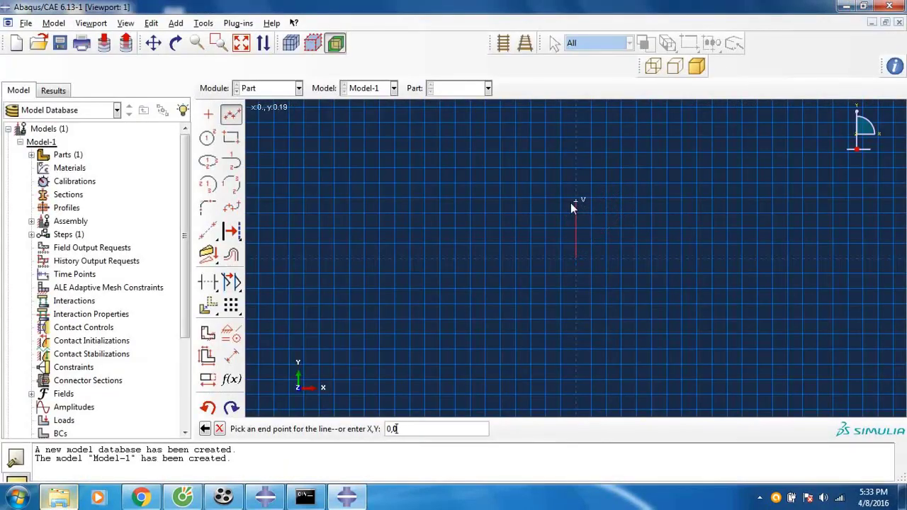
- Complete the rectangle through (0, 0.05), (0.3, 0.05) and (0.3, 0) back to the origin, and extrude it with the default depth
{"action": "type", "text": "5"}
{"action": "key", "text": "BackSpace"}
{"action": "type", "text": ".05"}
{"action": "key", "text": "Return"}
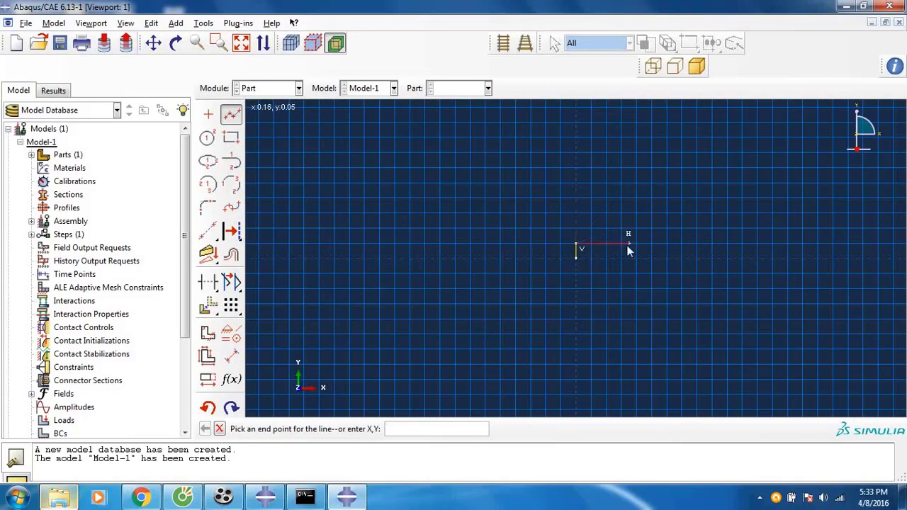
{"action": "type", "text": "0.3,0.05"}
{"action": "key", "text": "Return"}
{"action": "left_click", "coordinate": [665, 258]}
{"action": "left_click", "coordinate": [582, 257]}
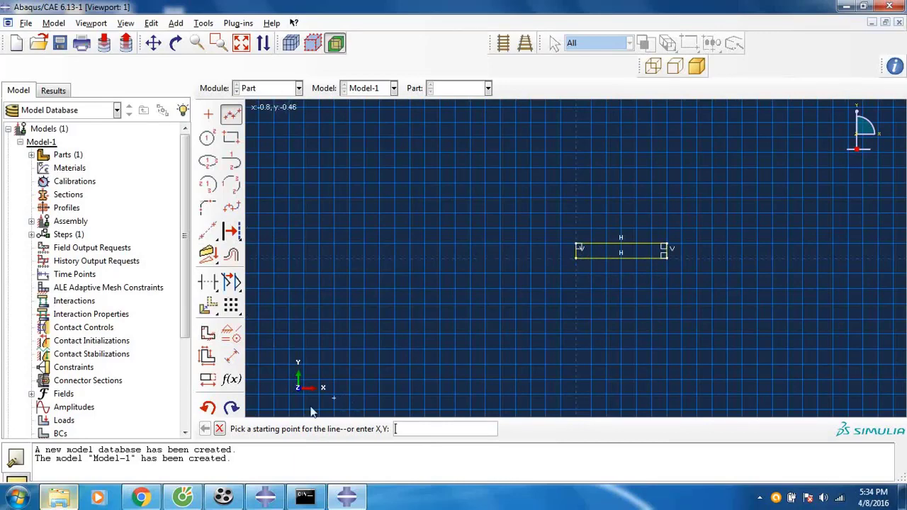
{"action": "left_click", "coordinate": [219, 429]}
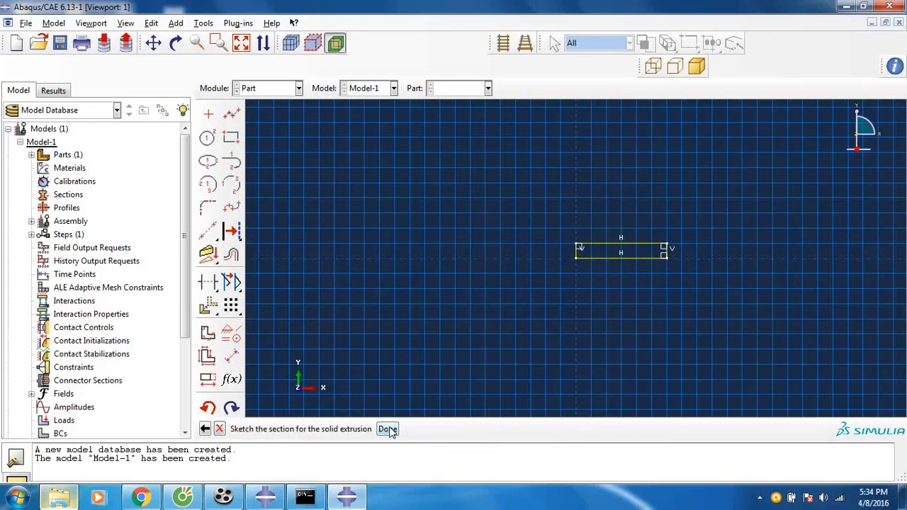
{"action": "left_click", "coordinate": [385, 429]}
{"action": "key", "text": "Return"}
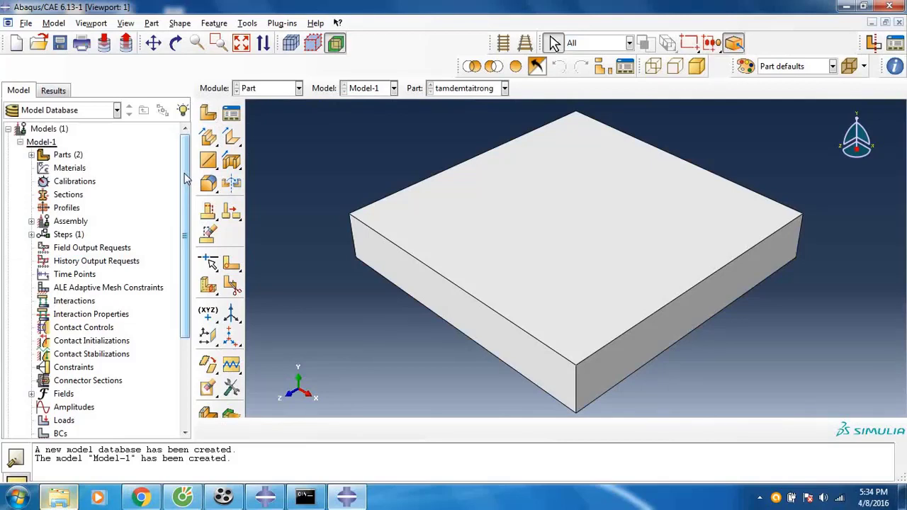
- Create a 3D deformable solid extrusion part named tamthepgoi with an approximate size of 3
{"action": "left_click", "coordinate": [208, 113]}
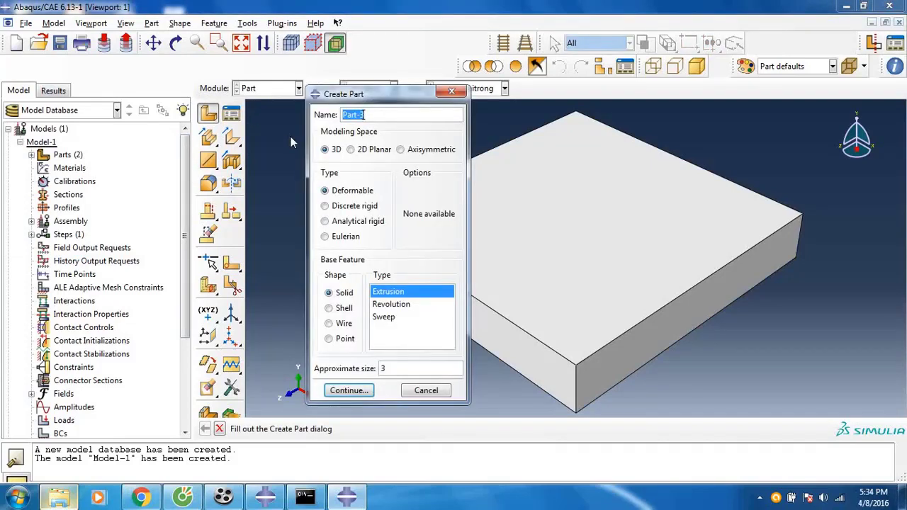
{"action": "type", "text": "tamthepgoi"}
{"action": "left_click", "coordinate": [365, 390]}
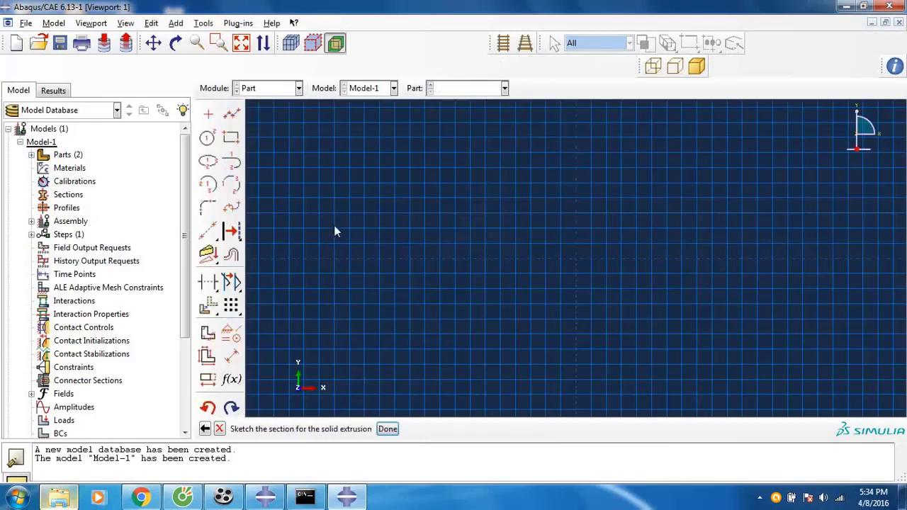
- Sketch a closed rectangle 0.08 wide and 0.05 high from the origin, with its opposite corner at (0.08, 0.05)
{"action": "left_click", "coordinate": [231, 114]}
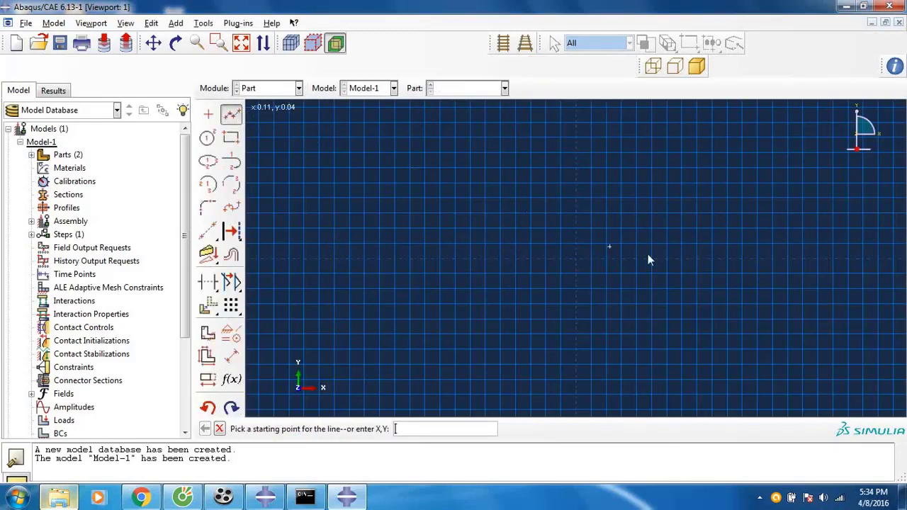
{"action": "left_click", "coordinate": [576, 257]}
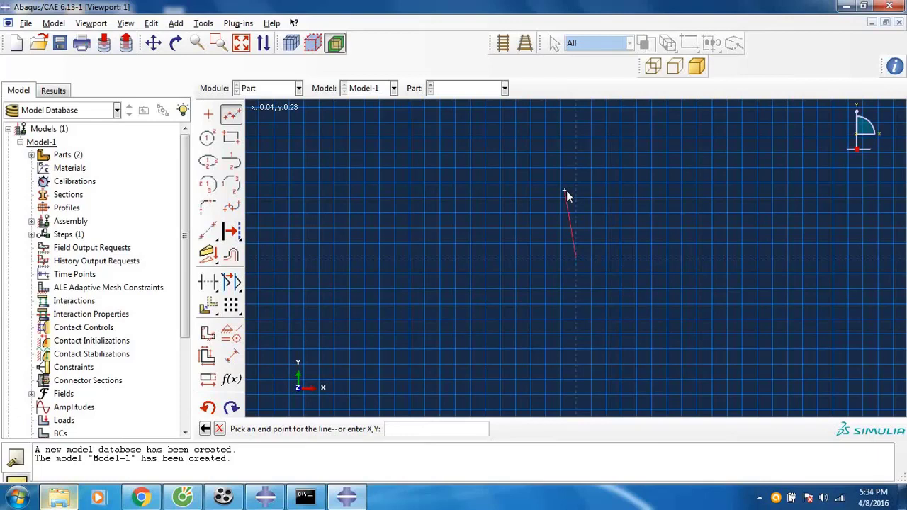
{"action": "type", "text": "0,0.05"}
{"action": "key", "text": "Return"}
{"action": "type", "text": "0.05,0"}
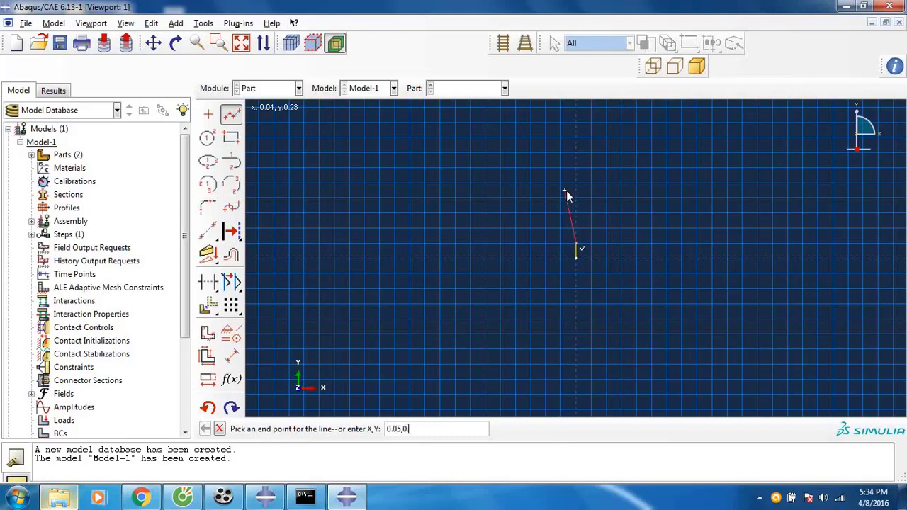
{"action": "type", "text": ".1"}
{"action": "key", "text": "BackSpace"}
{"action": "type", "text": "08"}
{"action": "key", "text": "BackSpace"}
{"action": "key", "text": "BackSpace"}
{"action": "key", "text": "BackSpace"}
{"action": "key", "text": "BackSpace"}
{"action": "key", "text": "BackSpace"}
{"action": "key", "text": "BackSpace"}
{"action": "type", "text": "8,0.05"}
{"action": "key", "text": "Return"}
{"action": "left_click", "coordinate": [600, 257]}
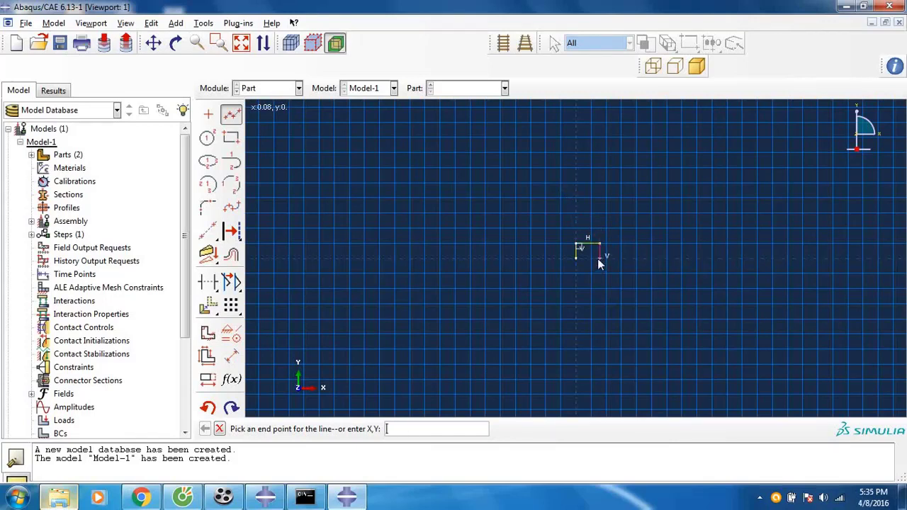
{"action": "left_click", "coordinate": [576, 258]}
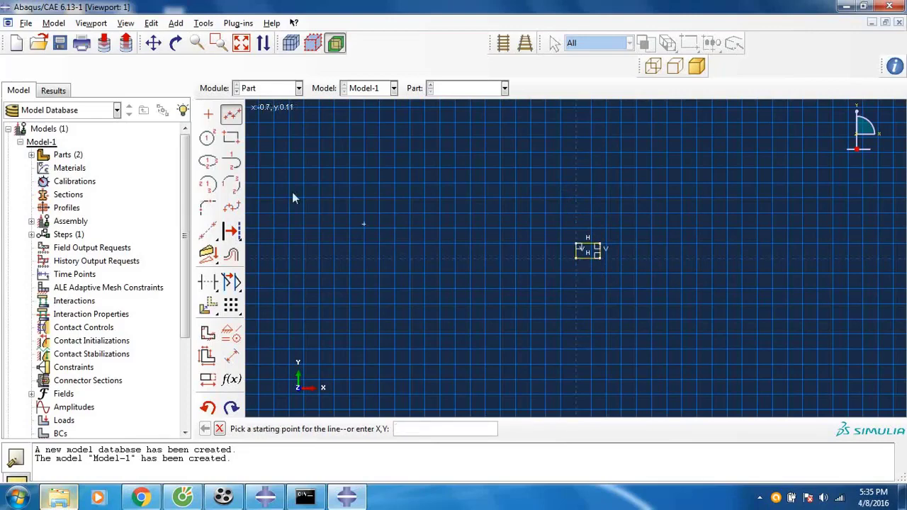
{"action": "left_click", "coordinate": [220, 429]}
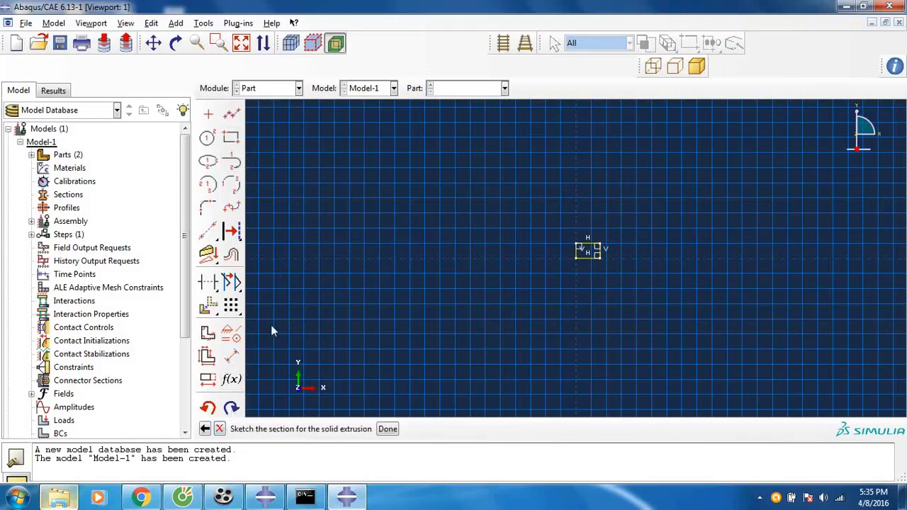
- Finish the rectangular section sketch and extrude it to a depth of 0.2
{"action": "left_click", "coordinate": [388, 428]}
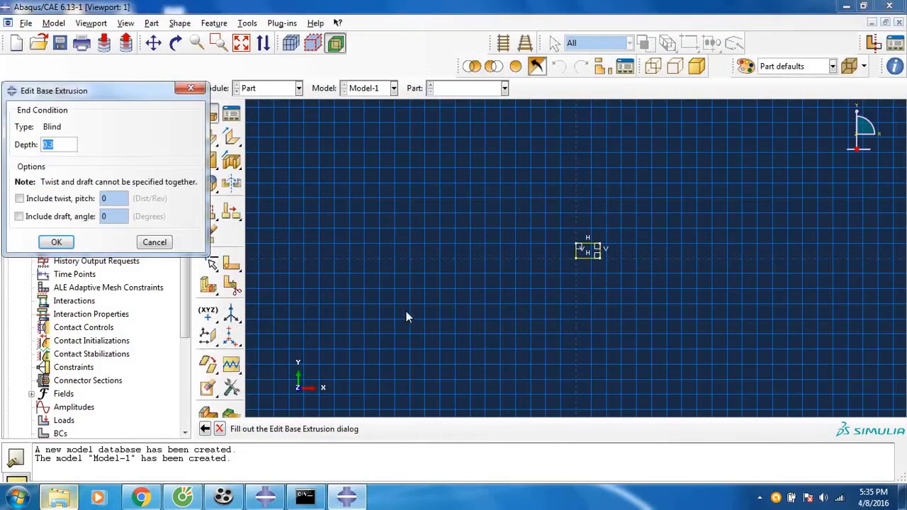
{"action": "type", "text": "0.2"}
{"action": "key", "text": "Return"}
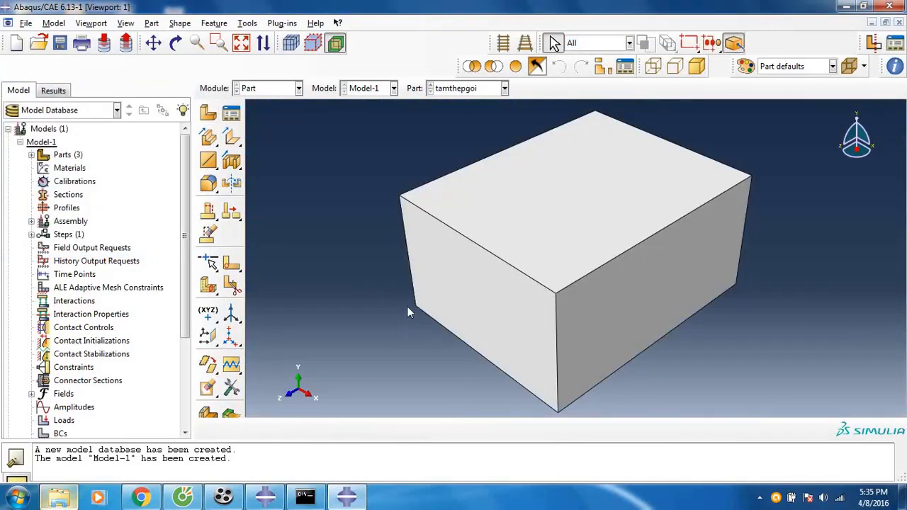
- Create a 3D deformable planar wire part named cotthepchiuluc with an approximate size of 3
{"action": "left_click", "coordinate": [208, 112]}
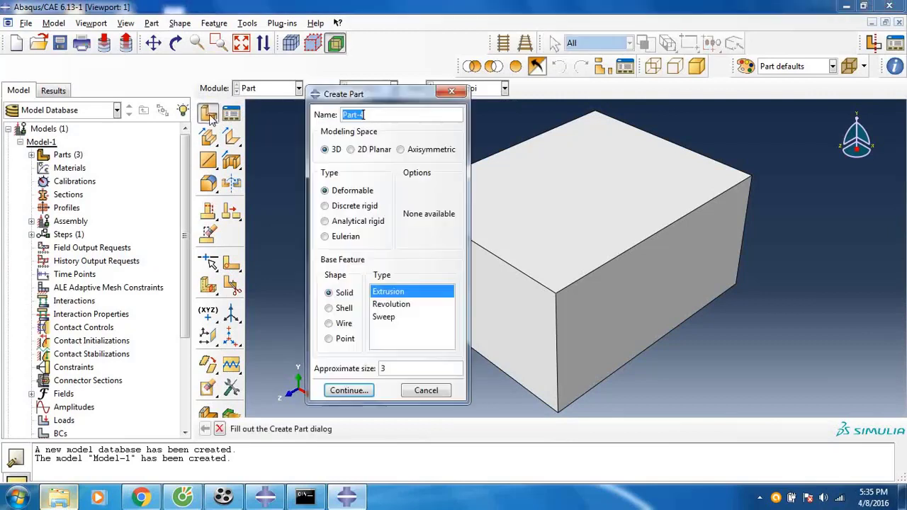
{"action": "type", "text": "co"}
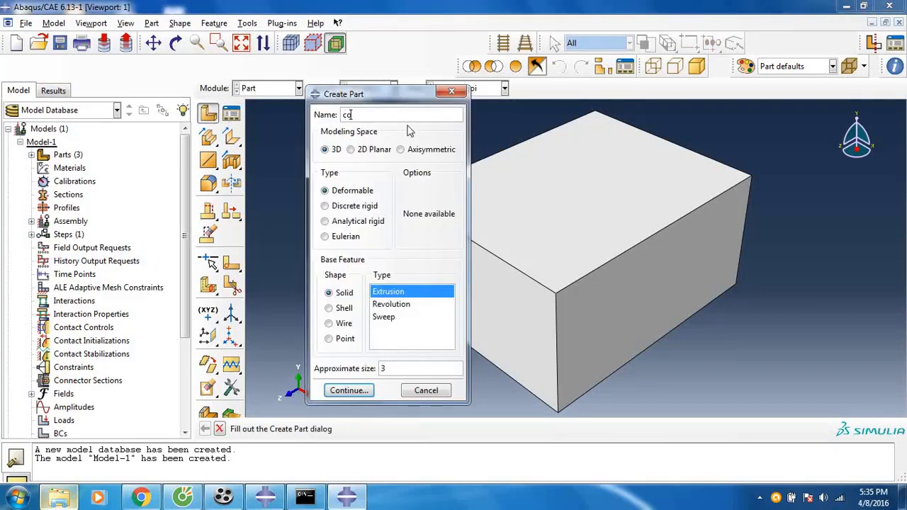
{"action": "type", "text": "tthepchiuluc"}
{"action": "left_click", "coordinate": [329, 324]}
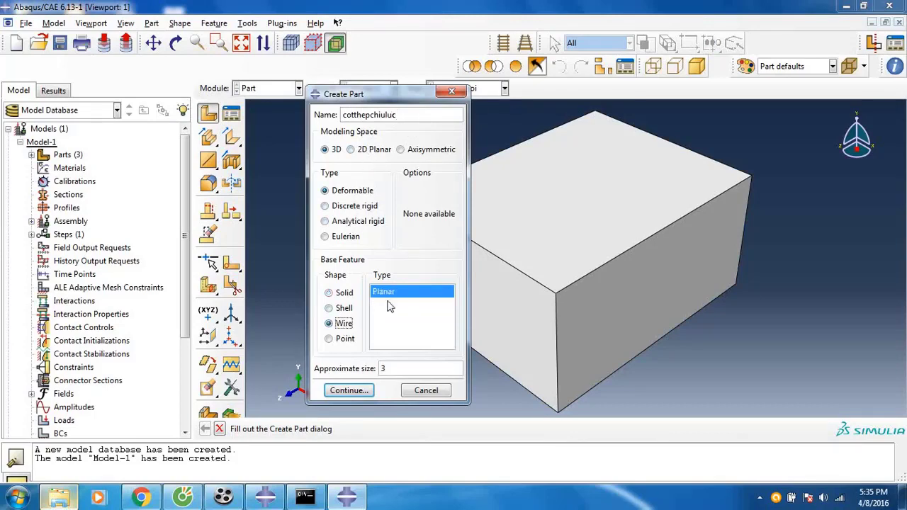
{"action": "left_click", "coordinate": [350, 390]}
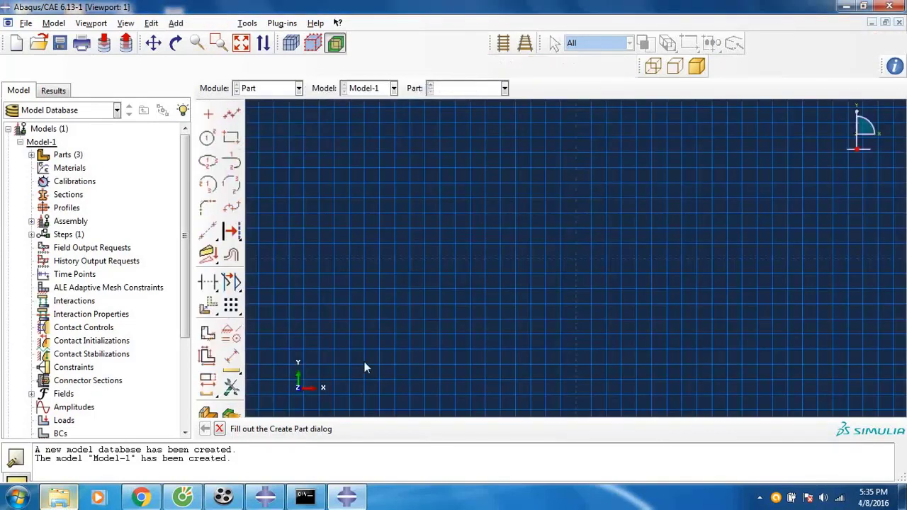
- Sketch a horizontal line from the origin to (2.78, 0) and finish the cotthepchiuluc wire section
{"action": "left_click", "coordinate": [575, 260]}
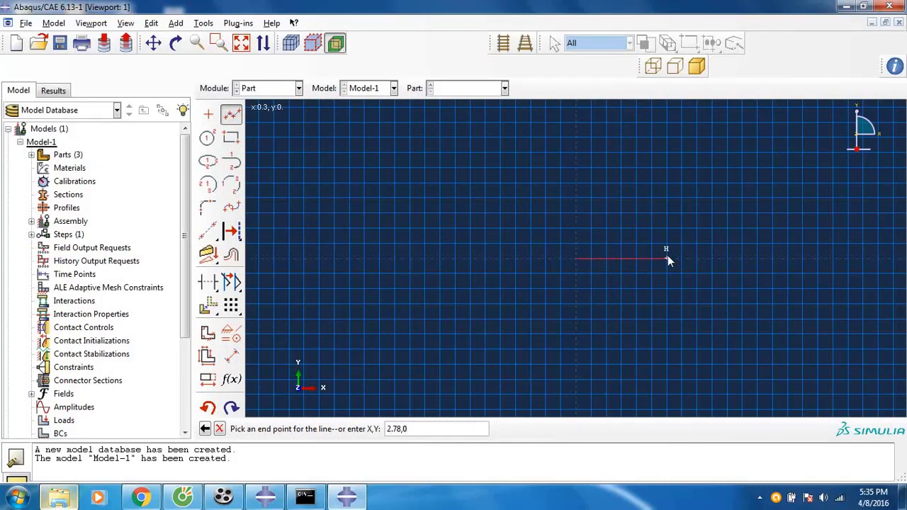
{"action": "key", "text": "Return"}
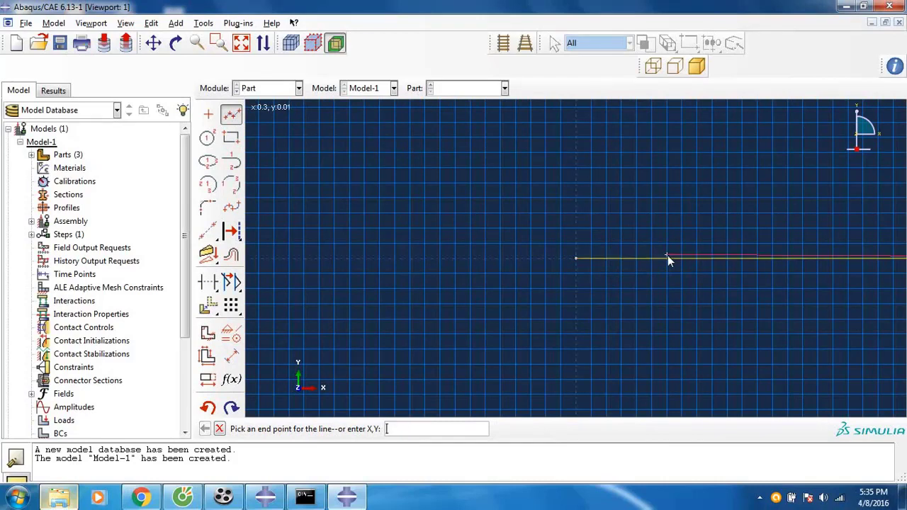
{"action": "left_click", "coordinate": [219, 430]}
{"action": "left_click", "coordinate": [352, 429]}
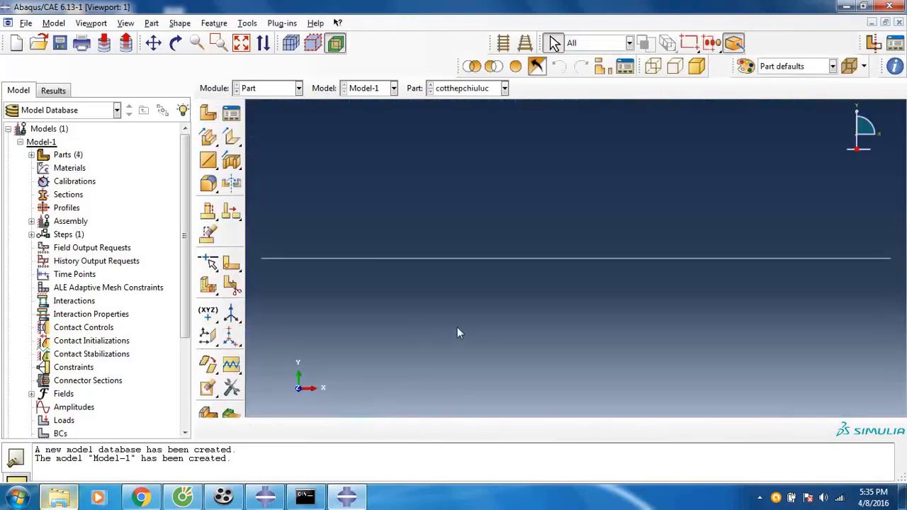
- Create a 3D deformable planar wire part named cotthepdocbancanh with an approximate size of 3
{"action": "left_click", "coordinate": [207, 114]}
{"action": "type", "text": "cotthep"}
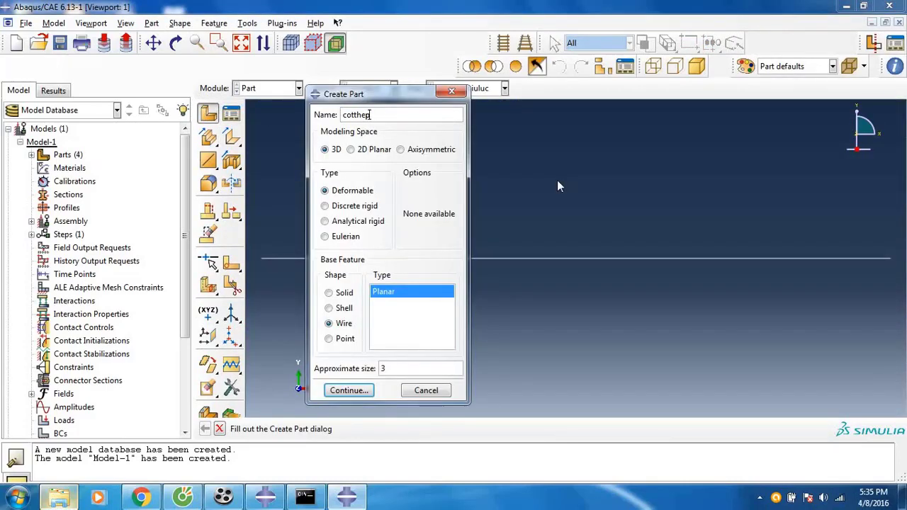
{"action": "type", "text": "docbancanh"}
{"action": "left_click", "coordinate": [349, 391]}
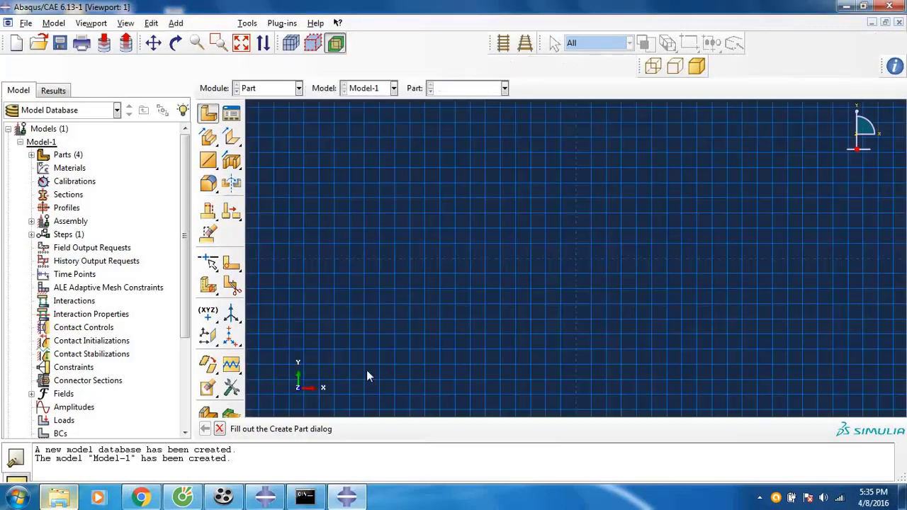
- Sketch a horizontal line from the origin to (2.78, 0) and finish the cotthepdocbancanh wire section
{"action": "left_click", "coordinate": [231, 114]}
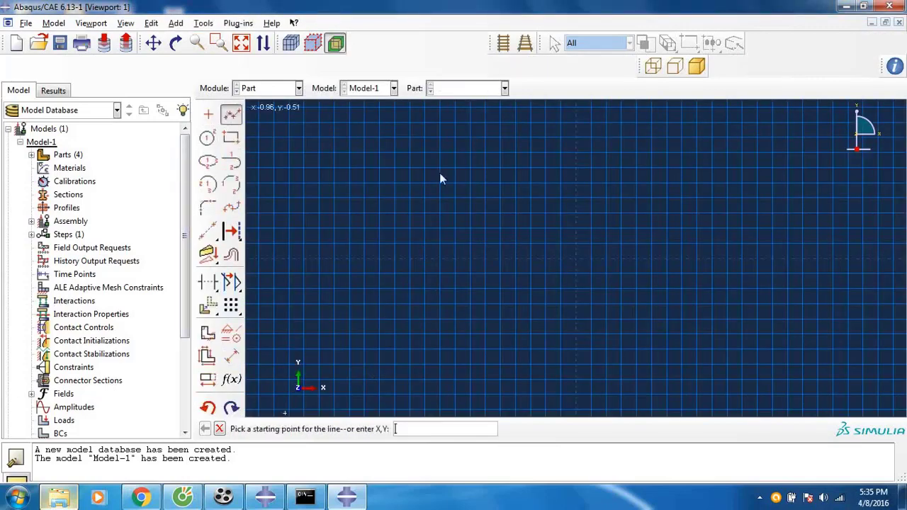
{"action": "left_click", "coordinate": [576, 259]}
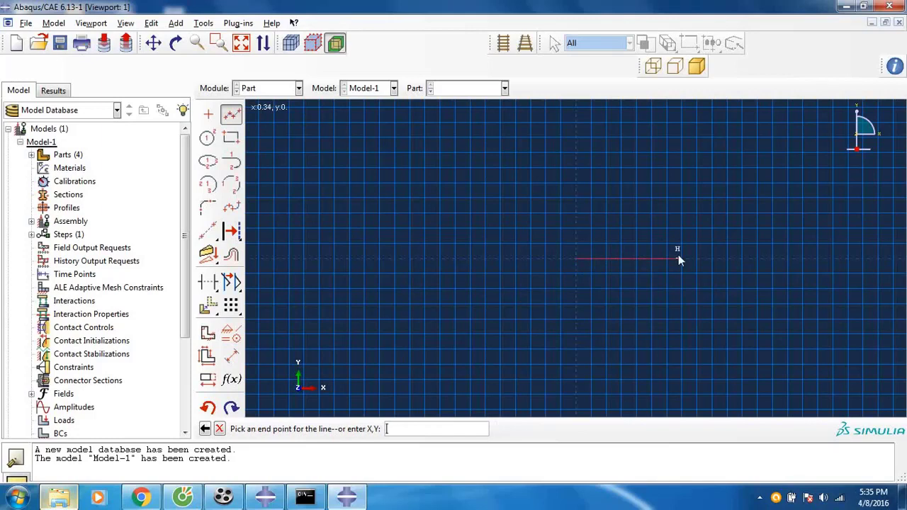
{"action": "type", "text": "2.78,0"}
{"action": "key", "text": "Return"}
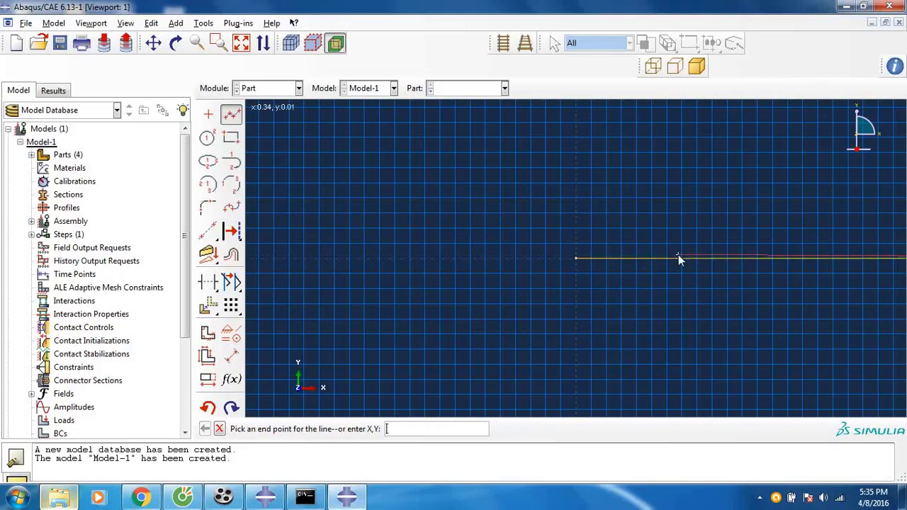
{"action": "left_click", "coordinate": [232, 116]}
{"action": "left_click", "coordinate": [348, 429]}
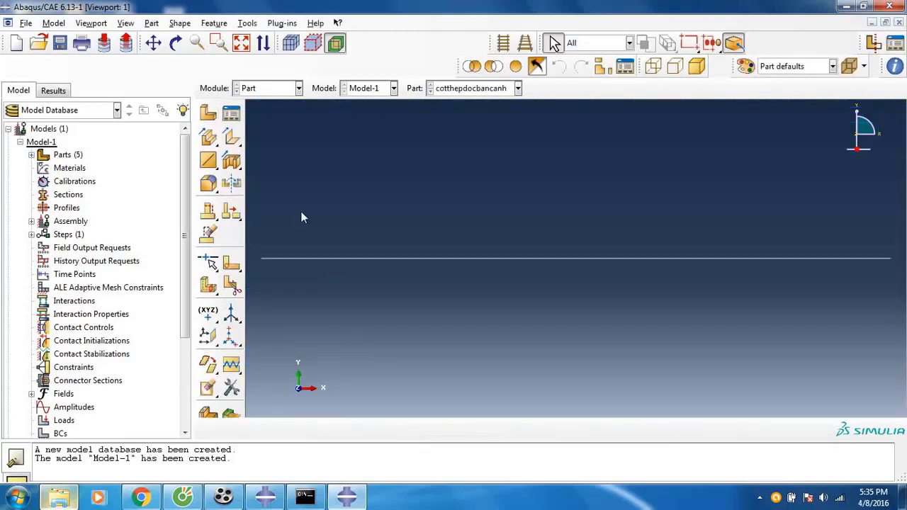
- Create a 3D deformable planar wire part named cotthepngangbancanh with an approximate size of 3
{"action": "left_click", "coordinate": [208, 114]}
{"action": "type", "text": "cot"}
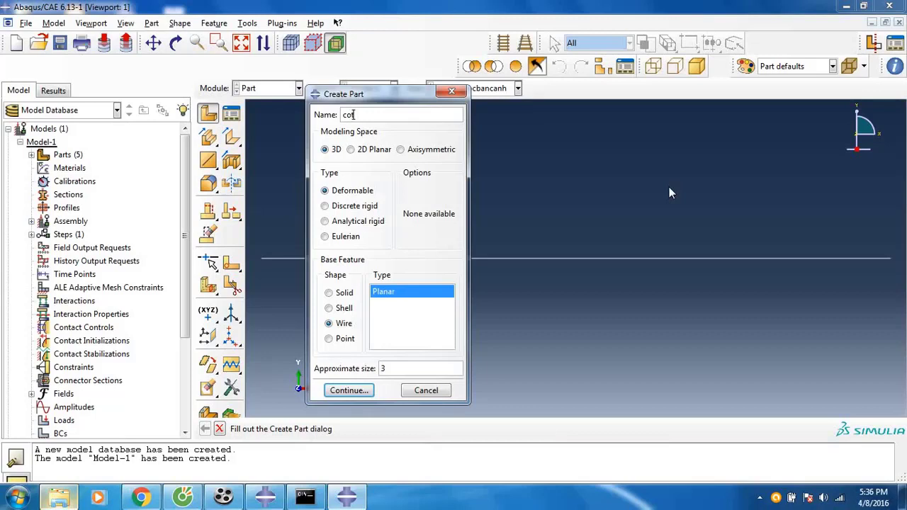
{"action": "type", "text": "theprgangbancanh"}
{"action": "left_click", "coordinate": [349, 390]}
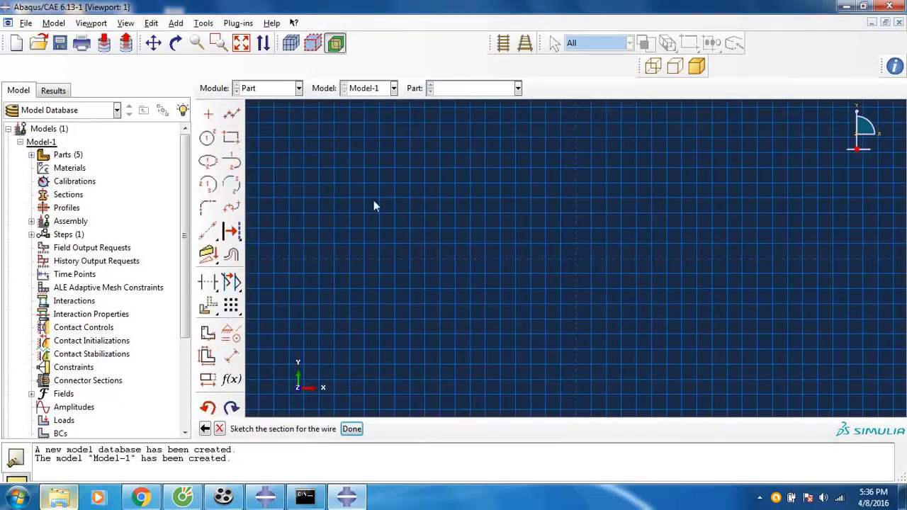
- Sketch a horizontal line from the origin to (0.28, 0) and finish the cotthepngangbancanh wire section
{"action": "left_click", "coordinate": [231, 113]}
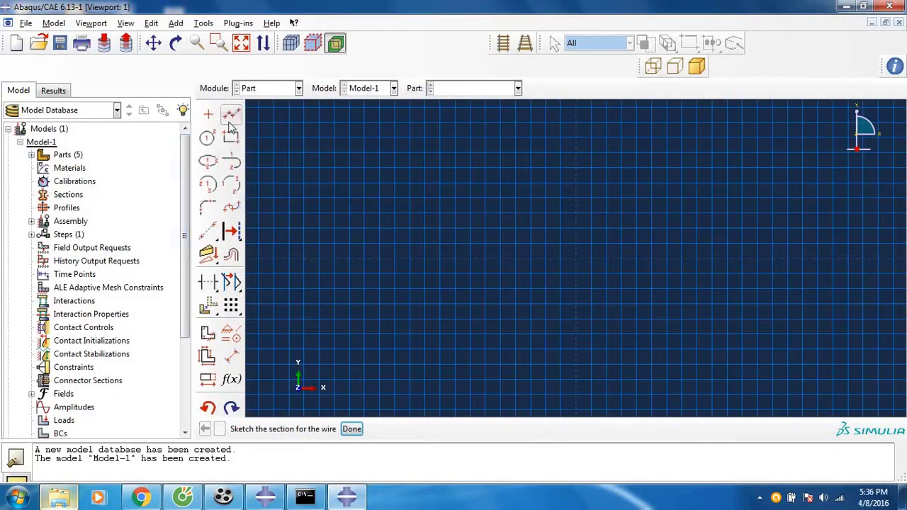
{"action": "left_click", "coordinate": [577, 258]}
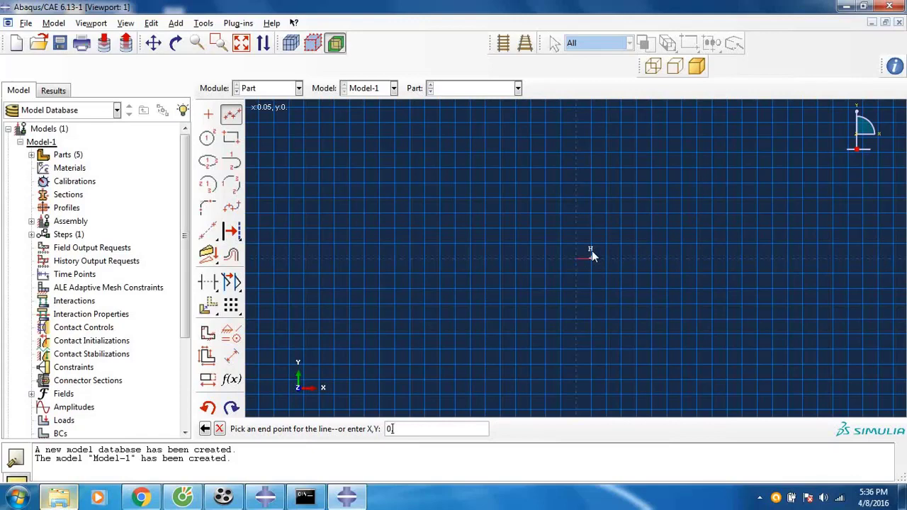
{"action": "type", "text": "0.28,0"}
{"action": "key", "text": "Return"}
{"action": "key", "text": "Escape"}
{"action": "left_click", "coordinate": [348, 429]}
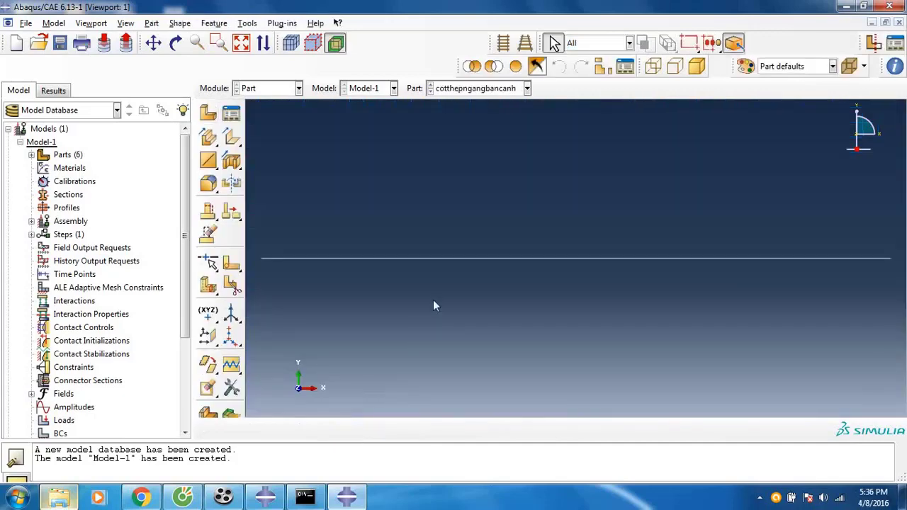
- Create a 3D deformable planar wire part named cotthepdai with an approximate size of 3
{"action": "left_click", "coordinate": [207, 113]}
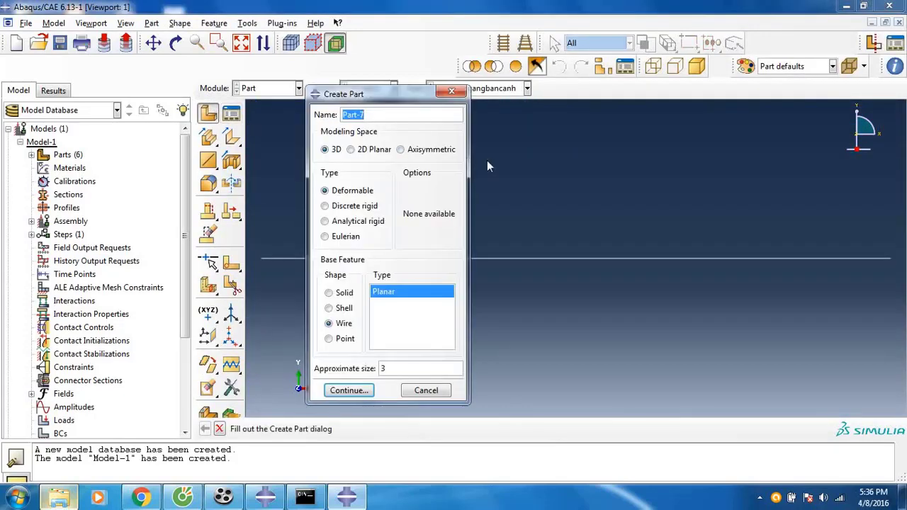
{"action": "type", "text": "cothep"}
{"action": "key", "text": "BackSpace"}
{"action": "key", "text": "BackSpace"}
{"action": "key", "text": "BackSpace"}
{"action": "key", "text": "BackSpace"}
{"action": "type", "text": "tthepda"}
{"action": "left_click", "coordinate": [347, 391]}
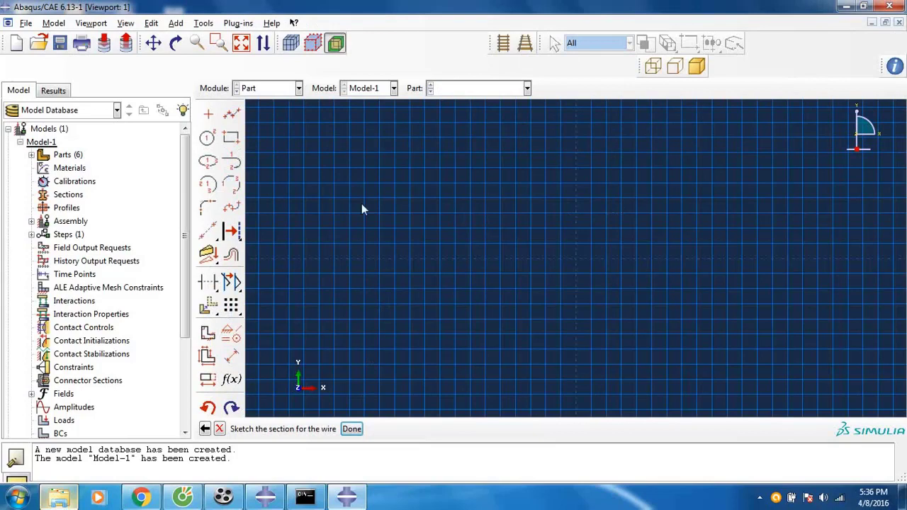
- Sketch a closed upright rectangle from the origin, 0.06 wide and about 0.26 high, and finish the cotthepdai wire section
{"action": "left_click", "coordinate": [231, 113]}
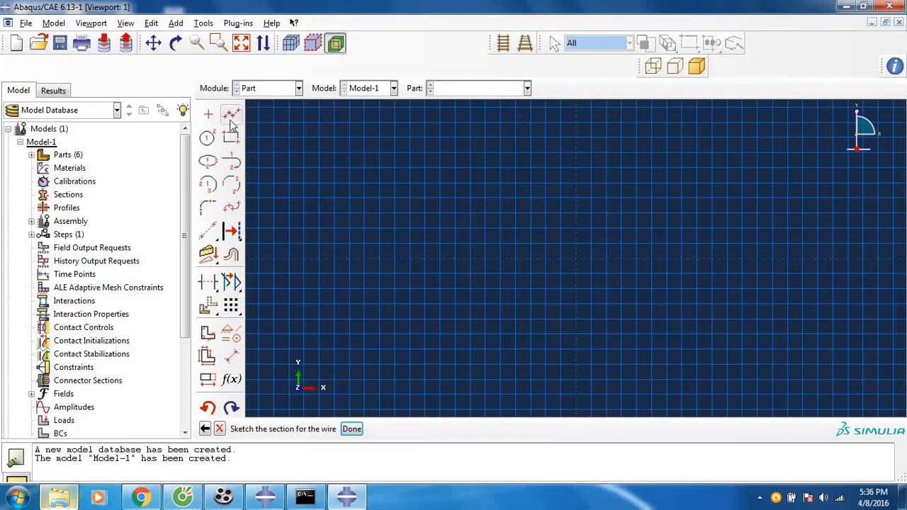
{"action": "left_click", "coordinate": [576, 259]}
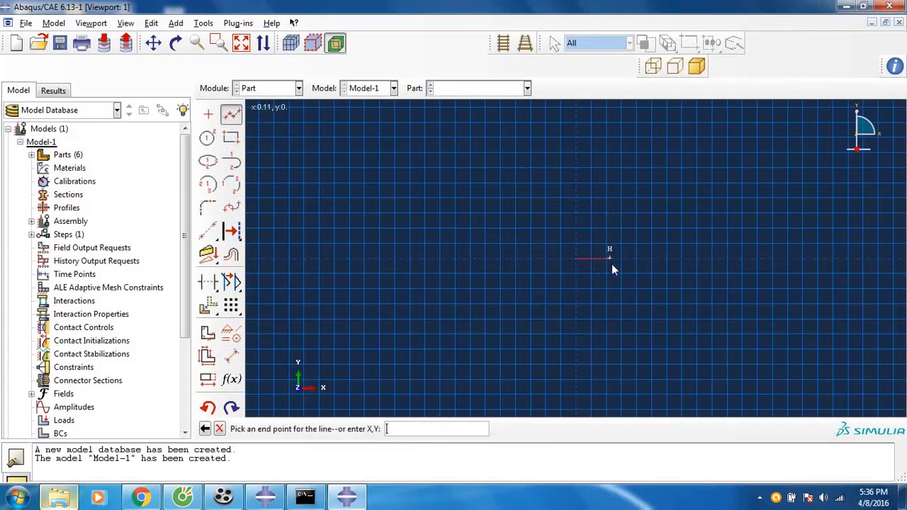
{"action": "type", "text": "0.06,0"}
{"action": "key", "text": "Return"}
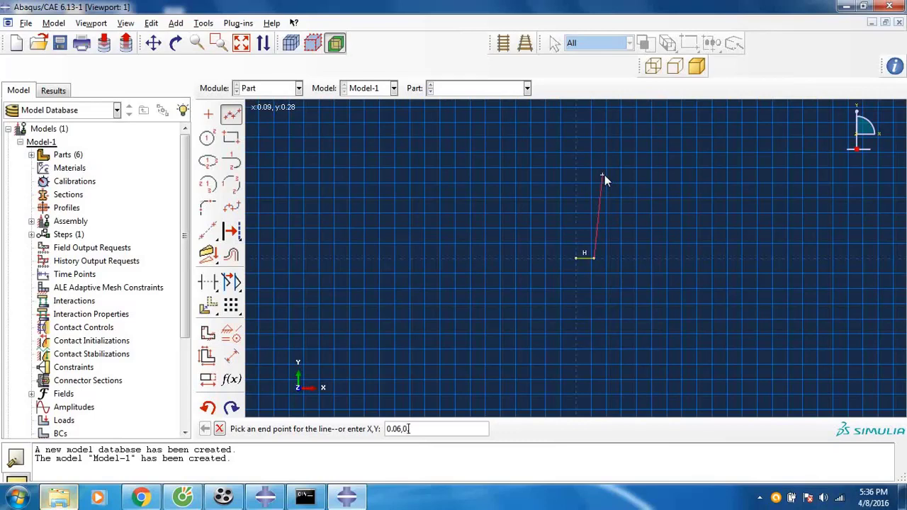
{"action": "key", "text": "Return"}
{"action": "left_click", "coordinate": [577, 182]}
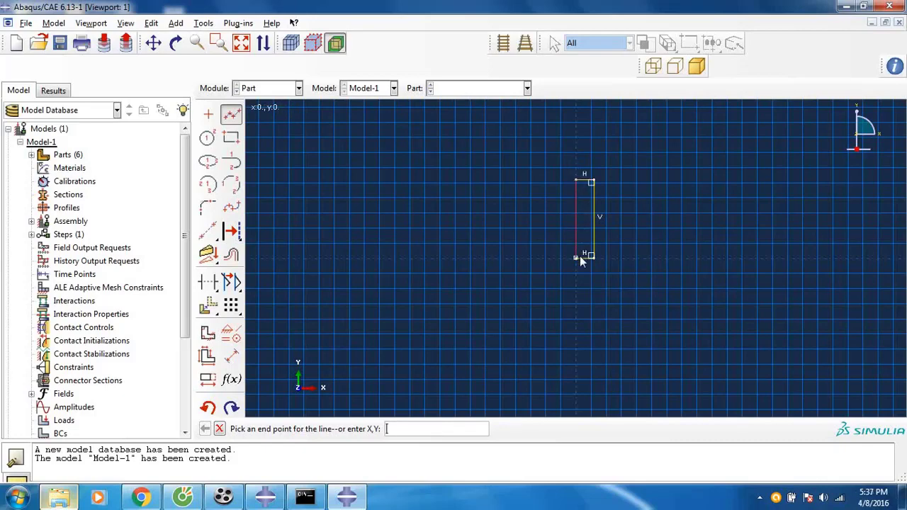
{"action": "left_click", "coordinate": [580, 256]}
{"action": "left_click", "coordinate": [220, 430]}
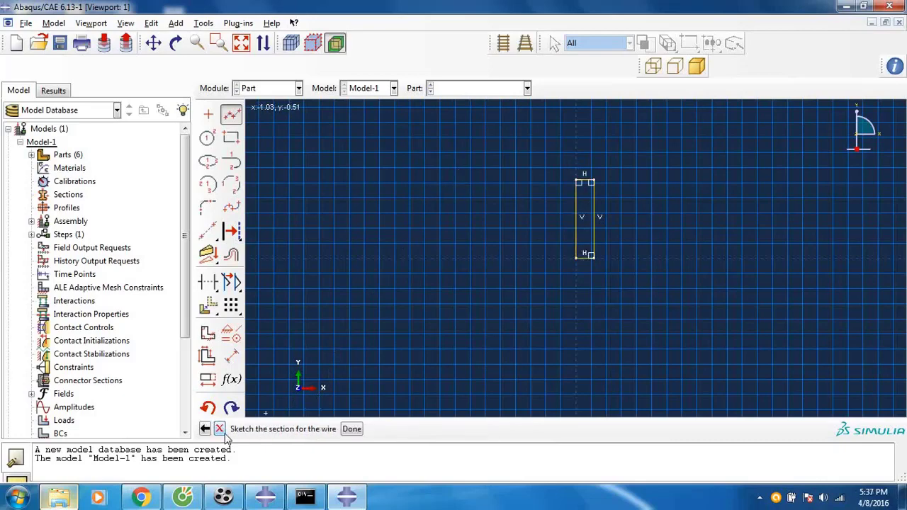
{"action": "left_click", "coordinate": [352, 429]}
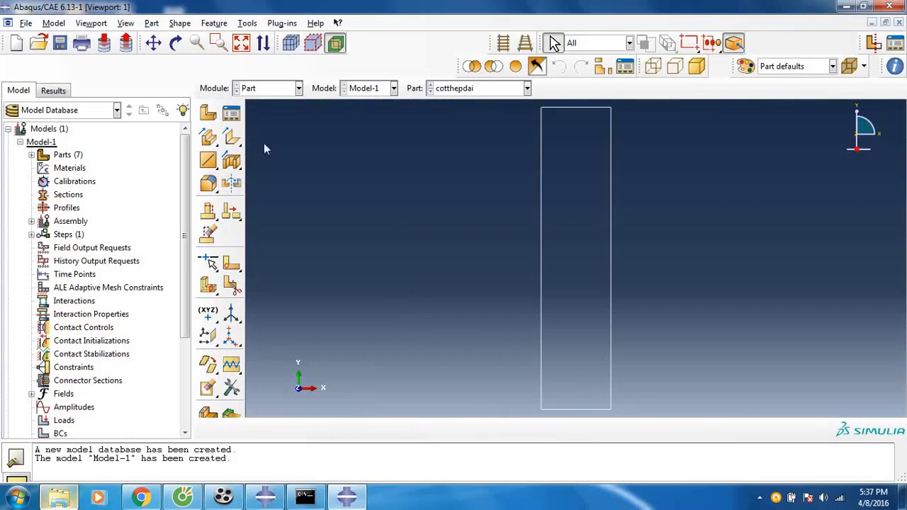
- In the Property module, create a material named betong with a uniform mass density of 2400
{"action": "left_click", "coordinate": [280, 88]}
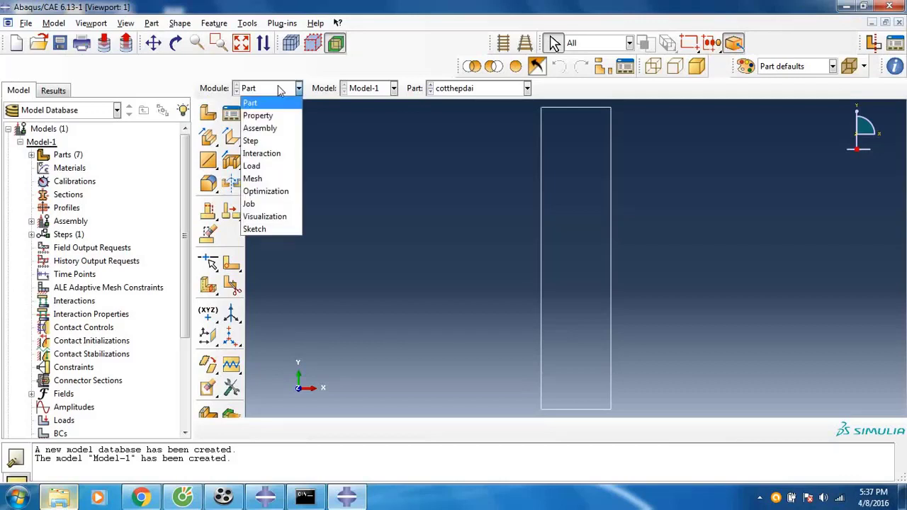
{"action": "left_click", "coordinate": [260, 115]}
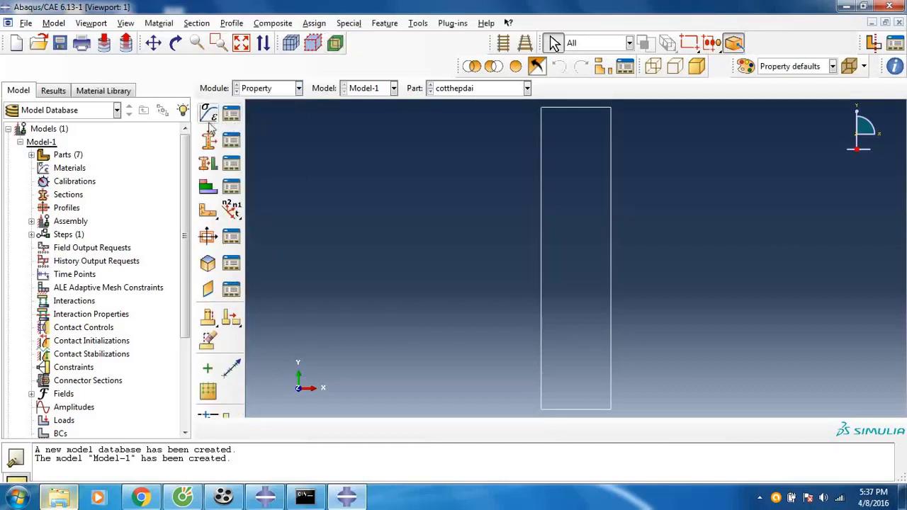
{"action": "left_click", "coordinate": [209, 116]}
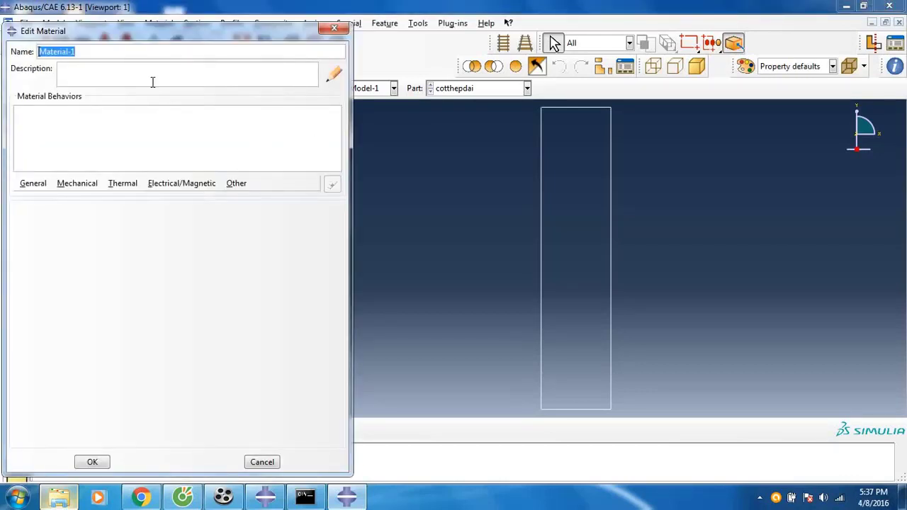
{"action": "type", "text": "betong"}
{"action": "left_click", "coordinate": [33, 183]}
{"action": "left_click", "coordinate": [51, 199]}
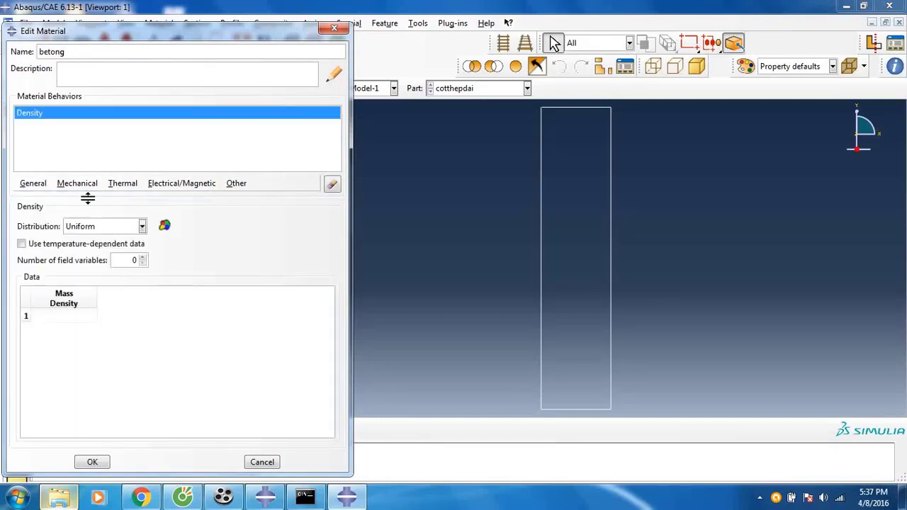
{"action": "left_click", "coordinate": [79, 319]}
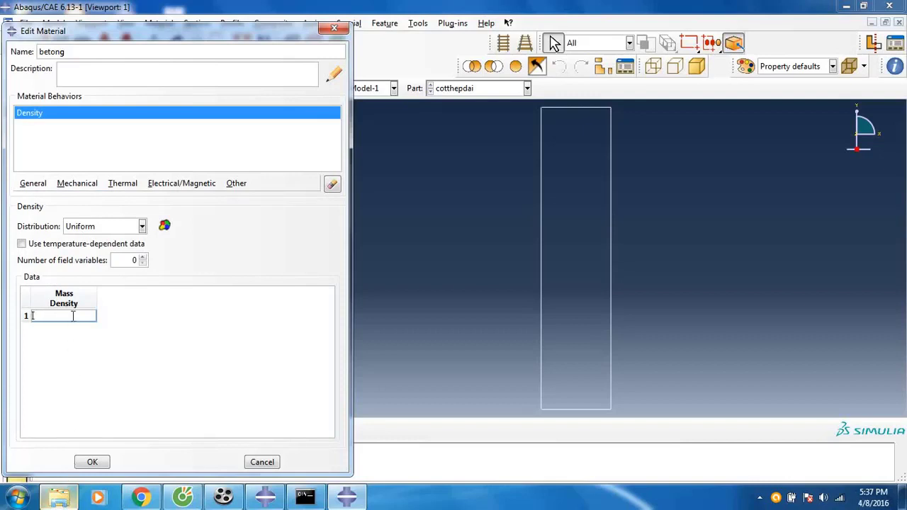
{"action": "type", "text": "2400"}
- Add isotropic elastic behavior to the betong material and start entering its Young's modulus
{"action": "left_click", "coordinate": [76, 184]}
{"action": "mouse_move", "coordinate": [193, 198]}
{"action": "left_click", "coordinate": [250, 198]}
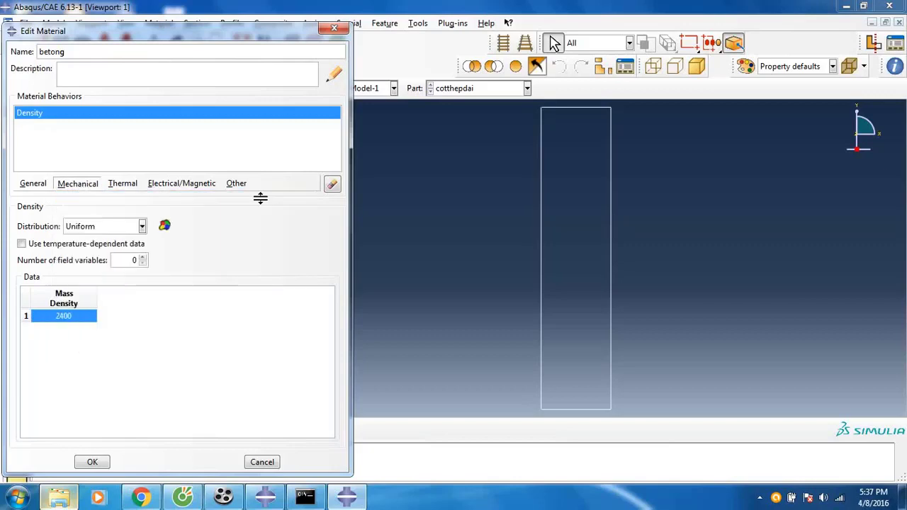
{"action": "left_click", "coordinate": [71, 367]}
- In Windows Explorer, browse drive D through HOC TAP, CAO HOC, LUAN VAN MASTER and THAM KHAO, and open the reference document abaqusvidu4-1.pdf
{"action": "left_click", "coordinate": [59, 499]}
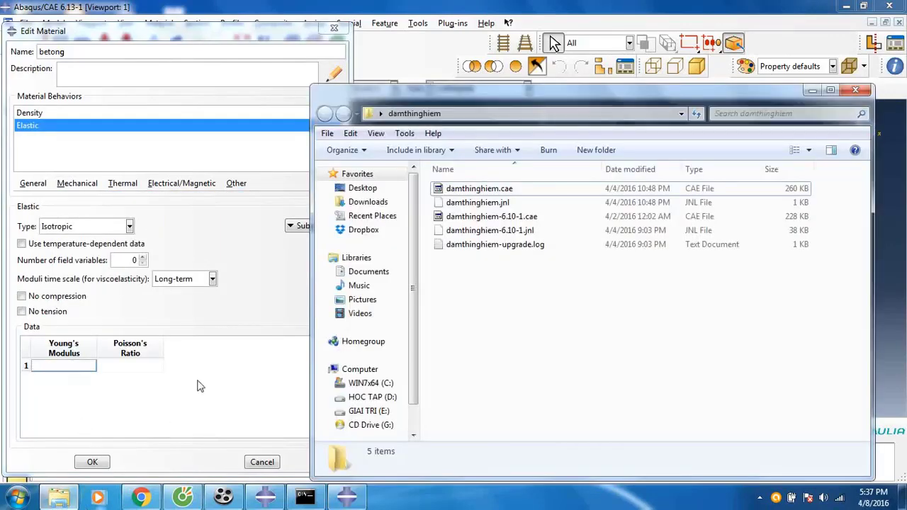
{"action": "double_click", "coordinate": [488, 103]}
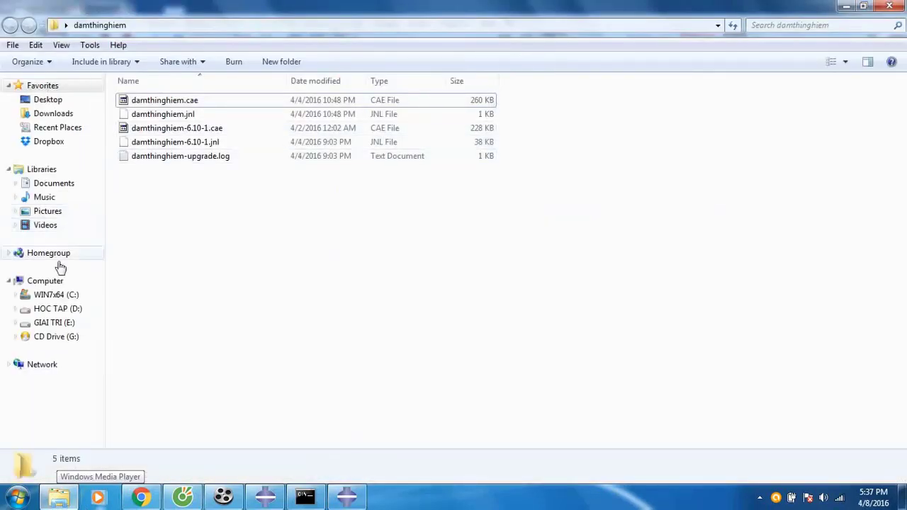
{"action": "left_click", "coordinate": [58, 312]}
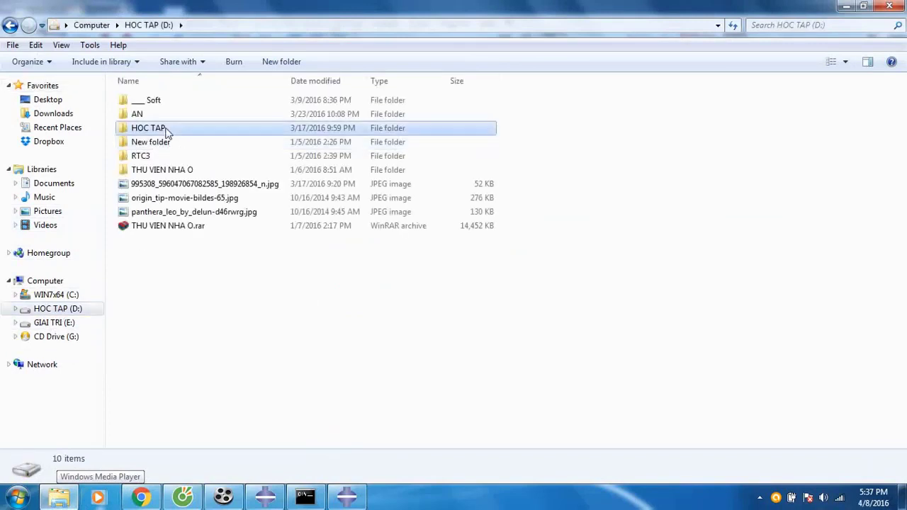
{"action": "double_click", "coordinate": [167, 128]}
{"action": "double_click", "coordinate": [170, 103]}
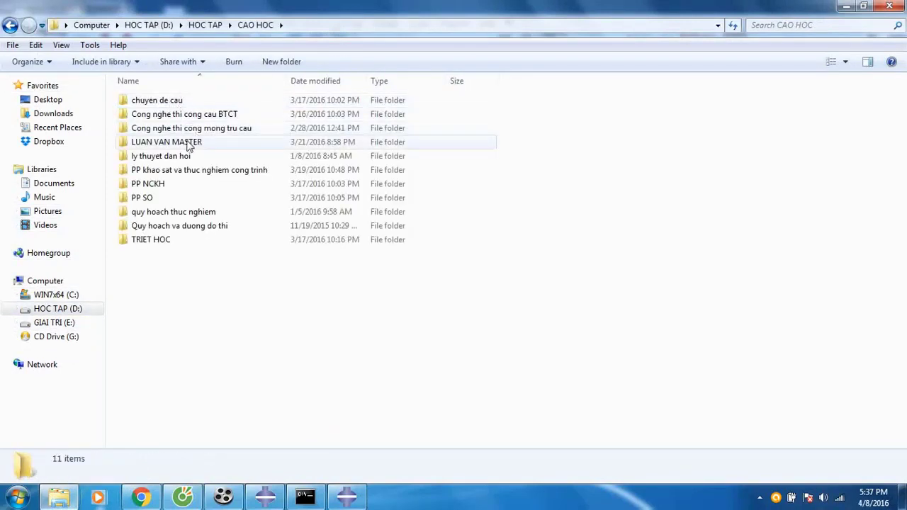
{"action": "left_click", "coordinate": [185, 146]}
{"action": "double_click", "coordinate": [185, 145]}
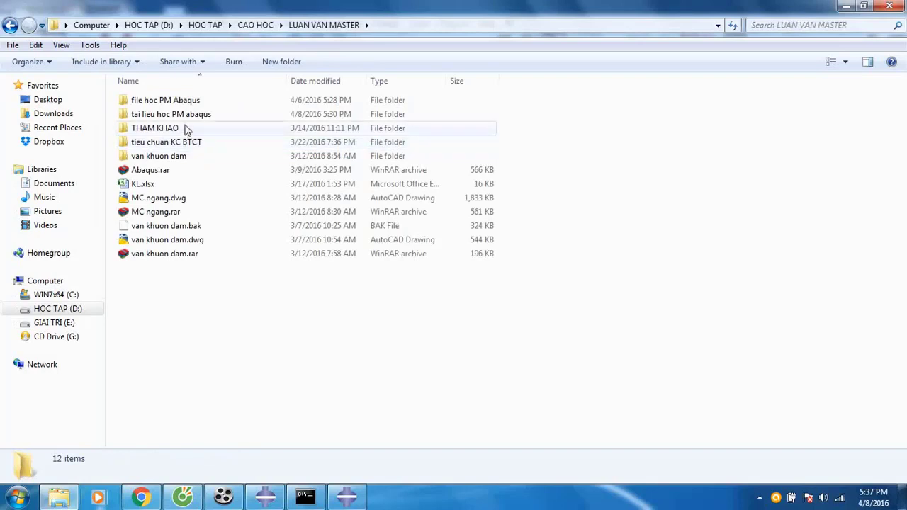
{"action": "double_click", "coordinate": [183, 128]}
{"action": "double_click", "coordinate": [211, 135]}
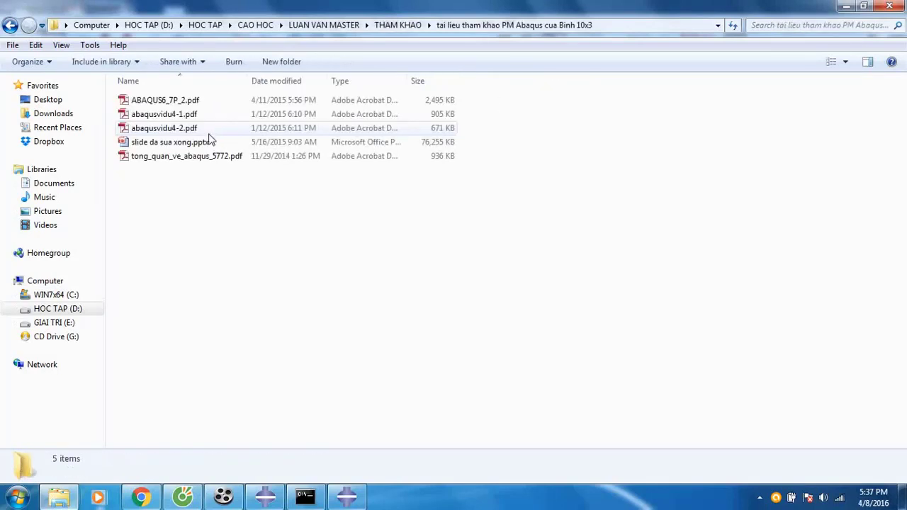
{"action": "left_click", "coordinate": [182, 117]}
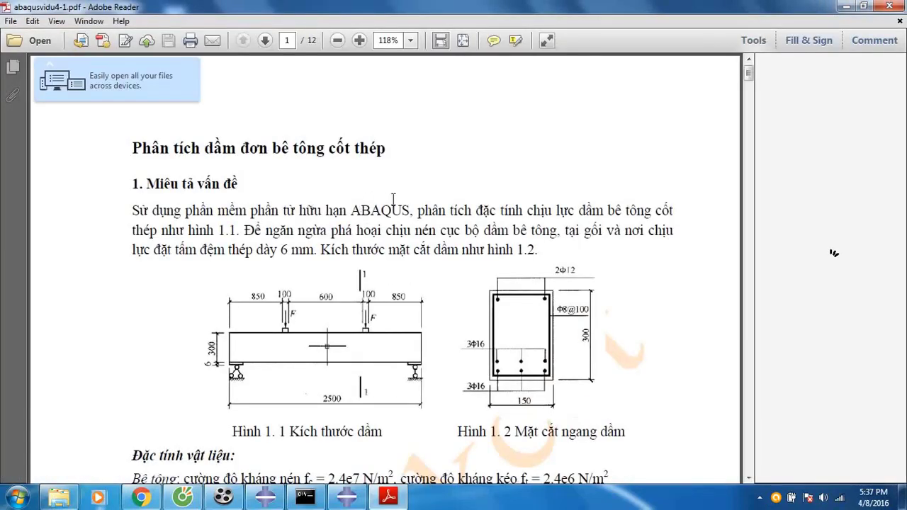
- Find the concrete material definition in section 6 of the PDF and copy its Young's modulus value, 2.95e10
{"action": "scroll", "coordinate": [363, 269], "scroll_direction": "down", "scroll_amount": 10}
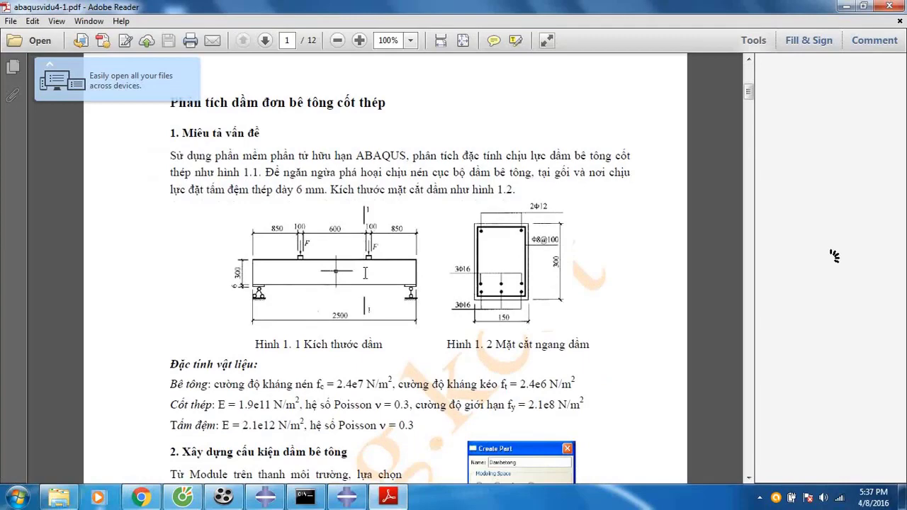
{"action": "scroll", "coordinate": [370, 268], "scroll_direction": "down", "scroll_amount": 5}
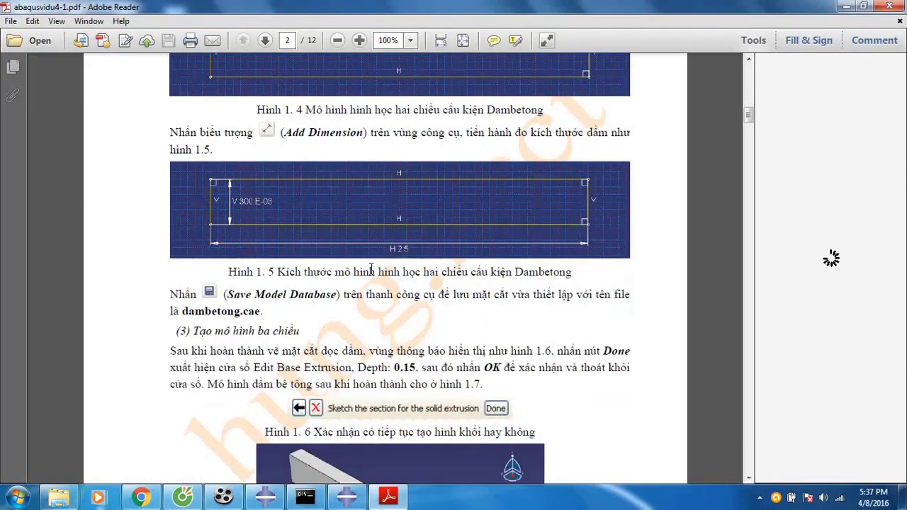
{"action": "scroll", "coordinate": [371, 268], "scroll_direction": "down", "scroll_amount": 10}
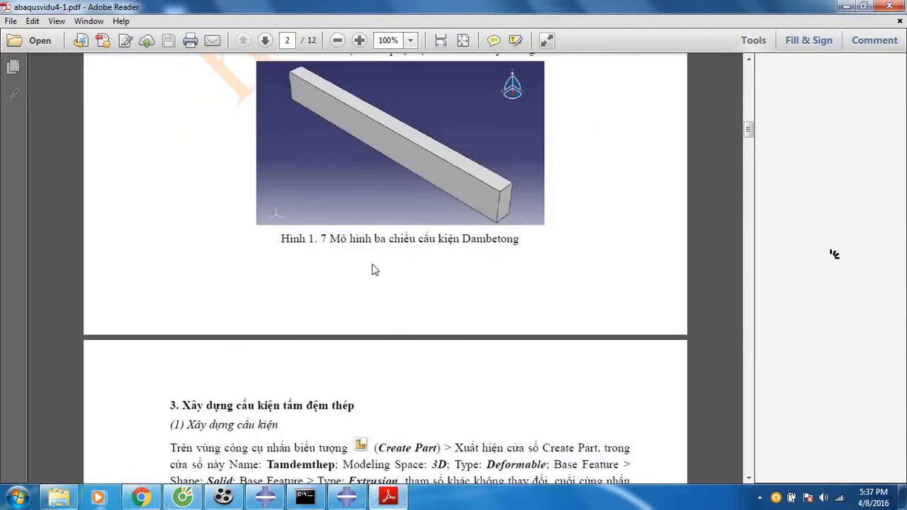
{"action": "scroll", "coordinate": [370, 264], "scroll_direction": "down", "scroll_amount": 12}
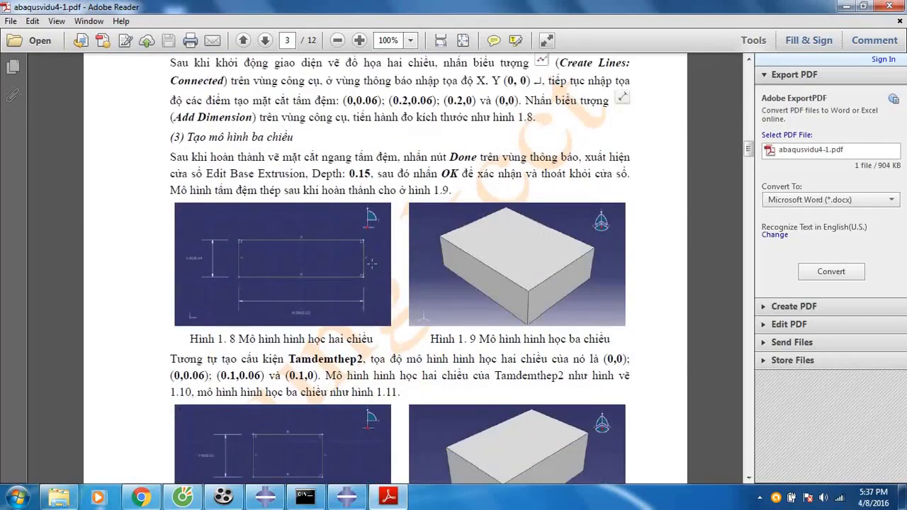
{"action": "scroll", "coordinate": [371, 263], "scroll_direction": "down", "scroll_amount": 20}
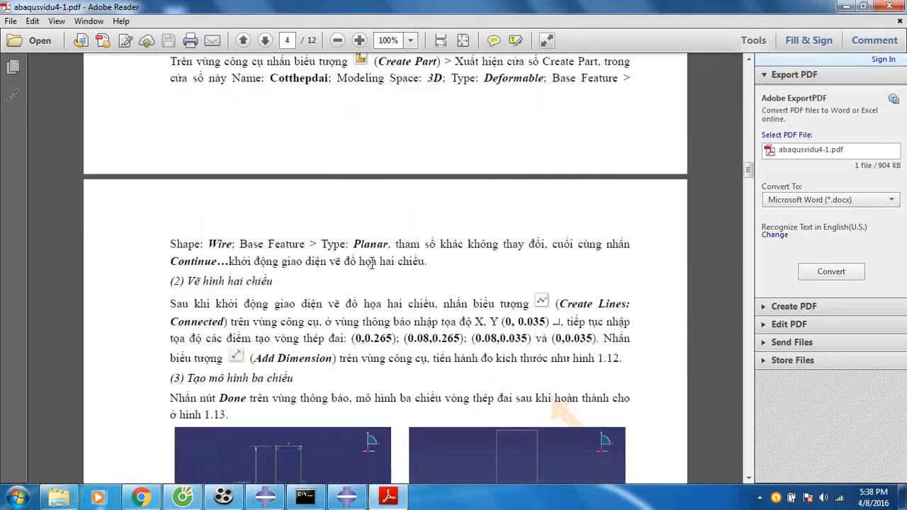
{"action": "scroll", "coordinate": [372, 264], "scroll_direction": "down", "scroll_amount": 20}
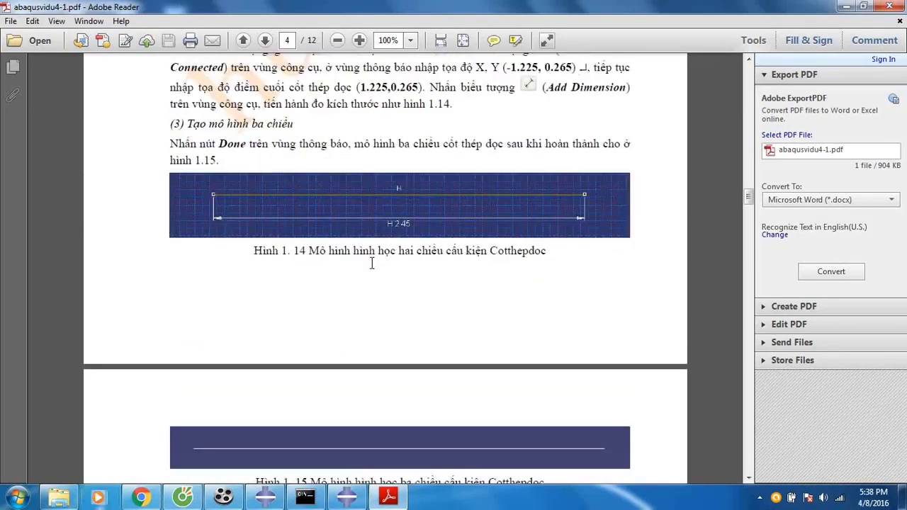
{"action": "scroll", "coordinate": [372, 263], "scroll_direction": "up", "scroll_amount": 4}
{"action": "scroll", "coordinate": [372, 263], "scroll_direction": "down", "scroll_amount": 2}
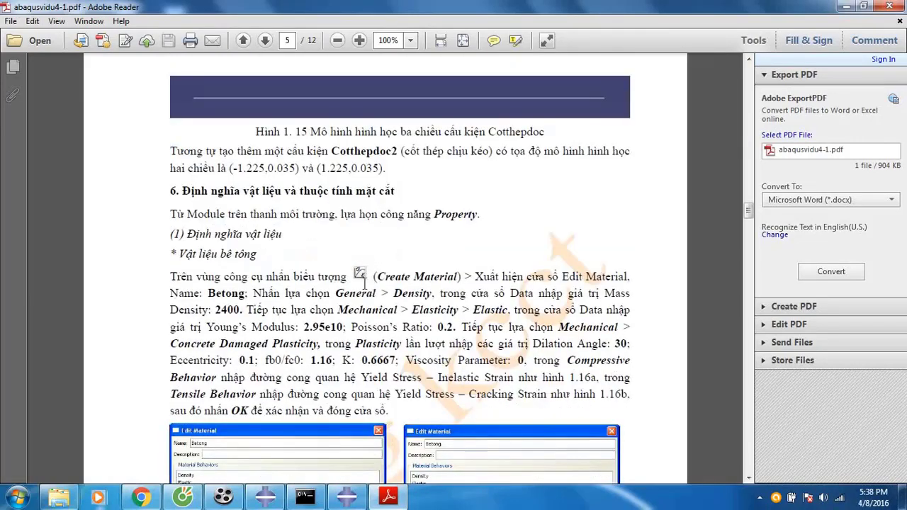
{"action": "double_click", "coordinate": [323, 327]}
{"action": "key", "text": "ctrl+c"}
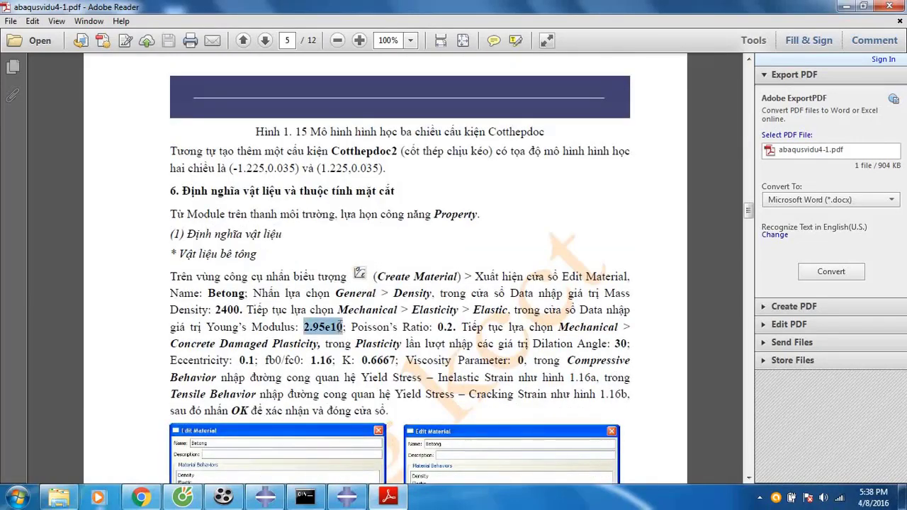
- Back in Abaqus/CAE, set the betong material's Young's modulus to 2.95e10 and its Poisson's ratio to 0.2
{"action": "left_click", "coordinate": [347, 497]}
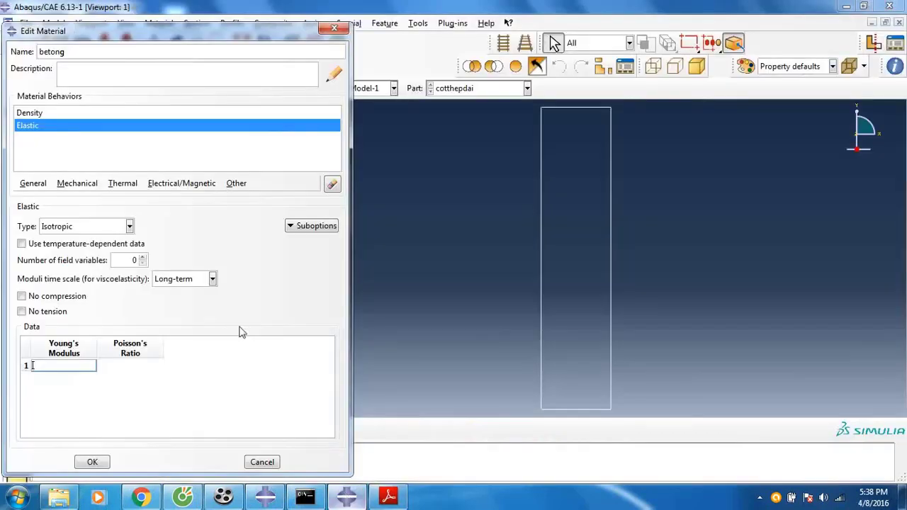
{"action": "key", "text": "ctrl+v"}
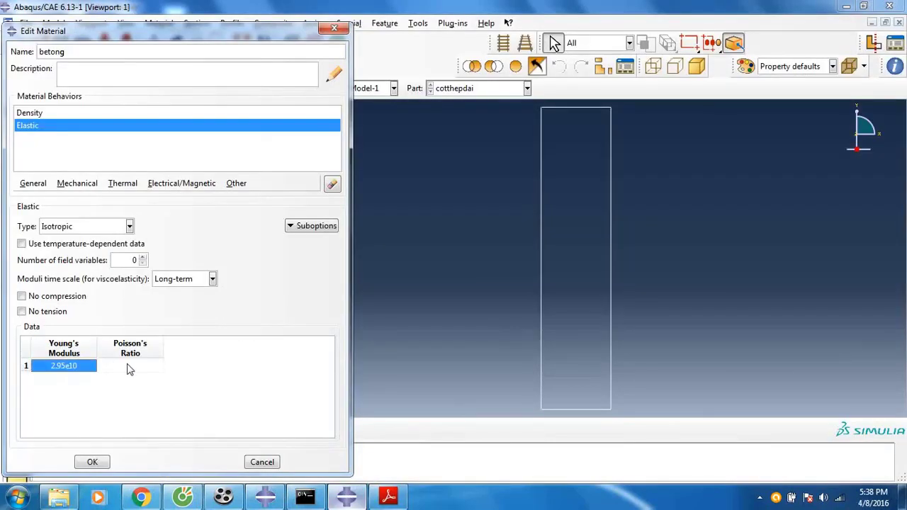
{"action": "left_click", "coordinate": [131, 364]}
{"action": "type", "text": "0.2"}
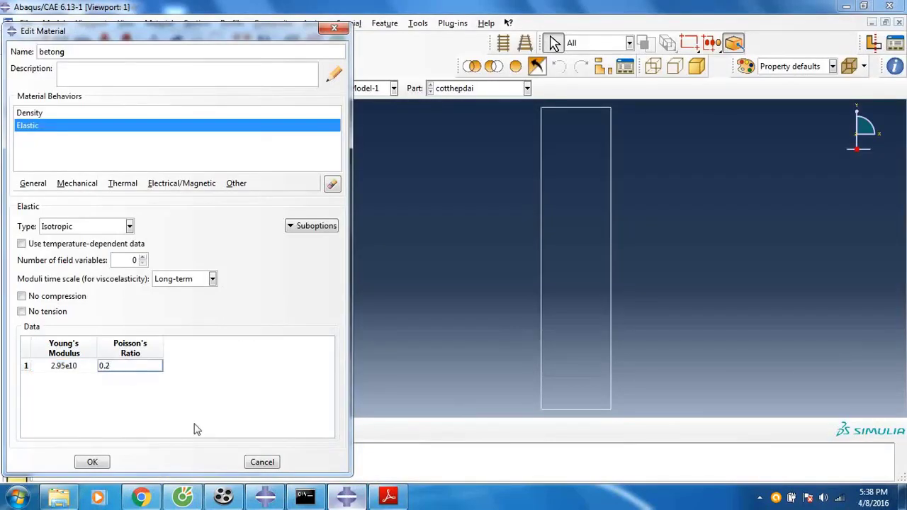
- Add Concrete Damaged Plasticity behavior to the betong material and set its dilation angle to 30
{"action": "left_click", "coordinate": [79, 183]}
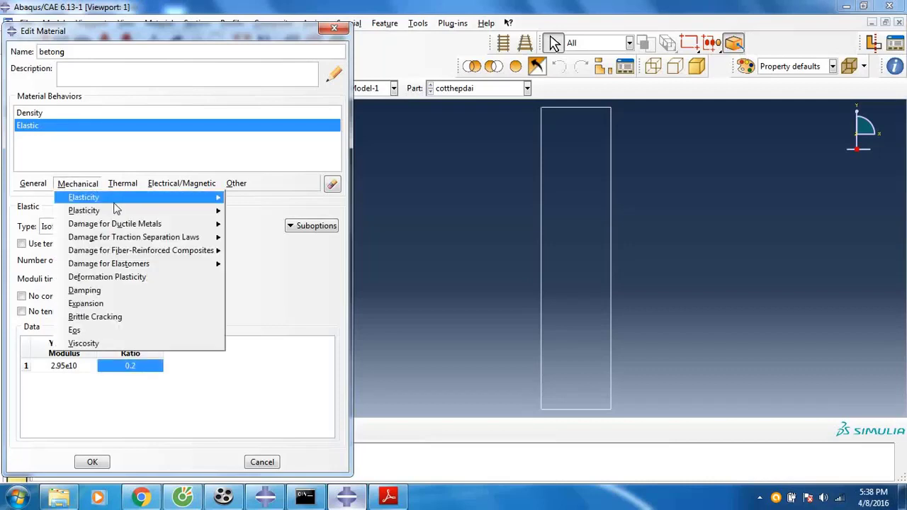
{"action": "mouse_move", "coordinate": [119, 211]}
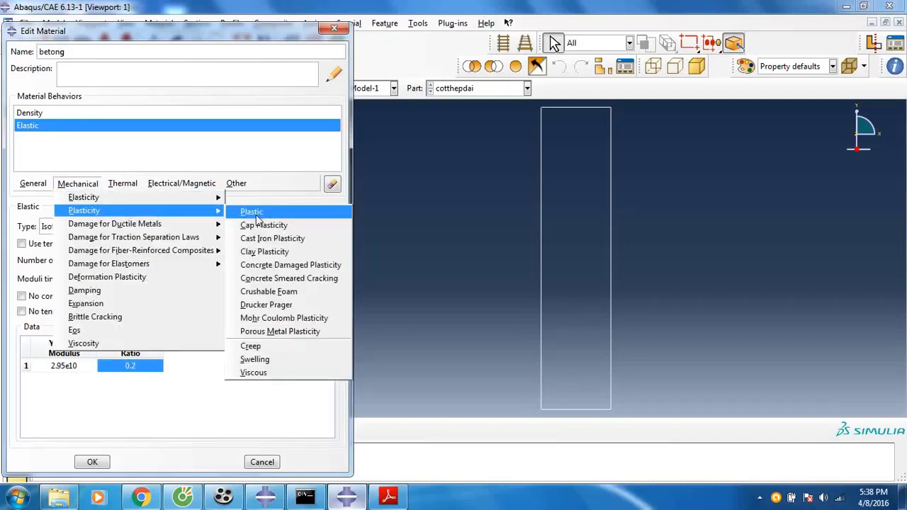
{"action": "left_click", "coordinate": [316, 266]}
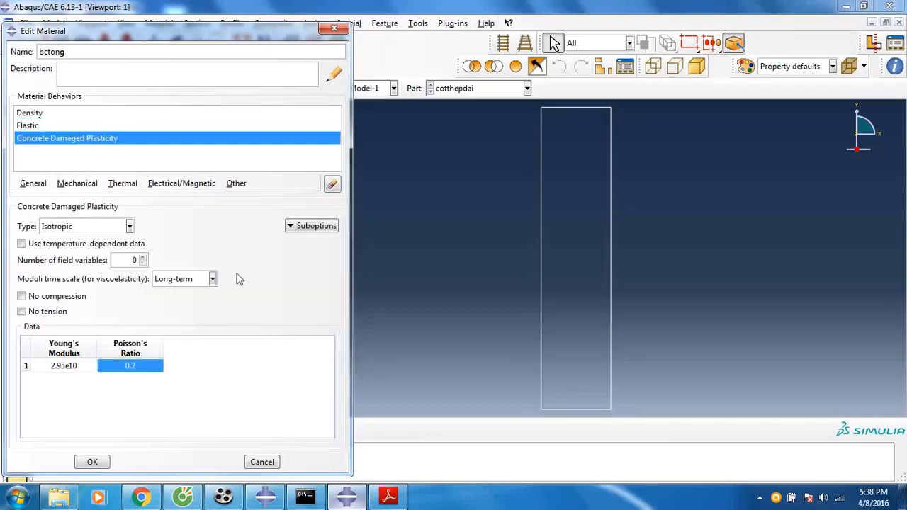
{"action": "left_click", "coordinate": [74, 315]}
{"action": "key", "text": "alt+Tab"}
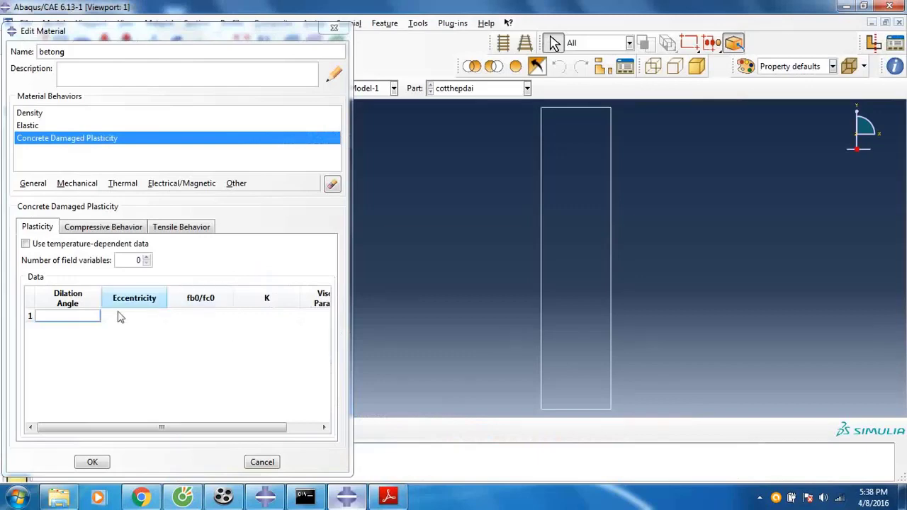
{"action": "left_click", "coordinate": [87, 318]}
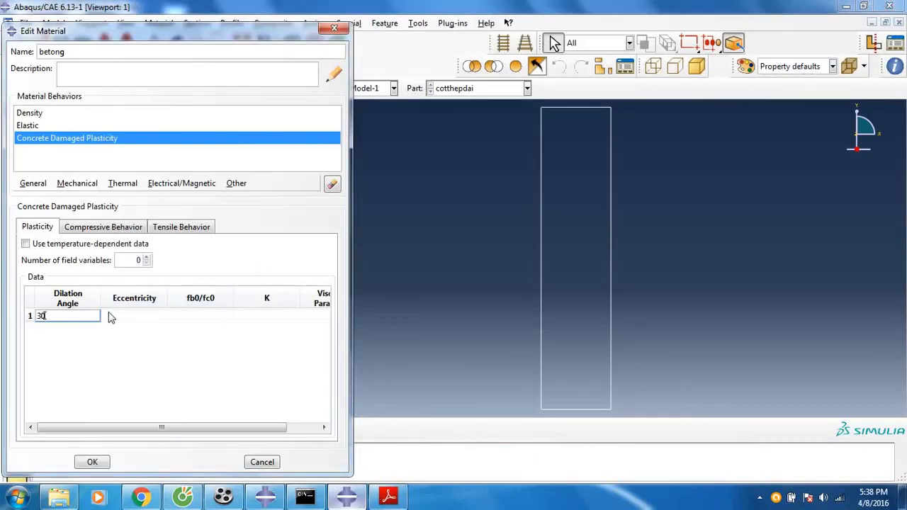
- Set eccentricity to 0.1, fb0/fc0 to 1.16, K to 0.6667 and the viscosity parameter to 0, checking the values against the PDF
{"action": "left_click", "coordinate": [110, 315]}
{"action": "key", "text": "alt+Tab"}
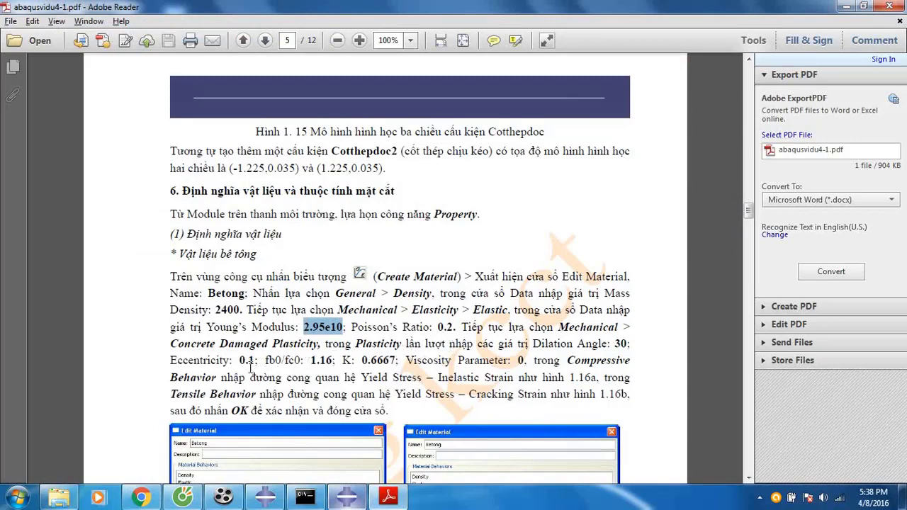
{"action": "key", "text": "alt+Tab"}
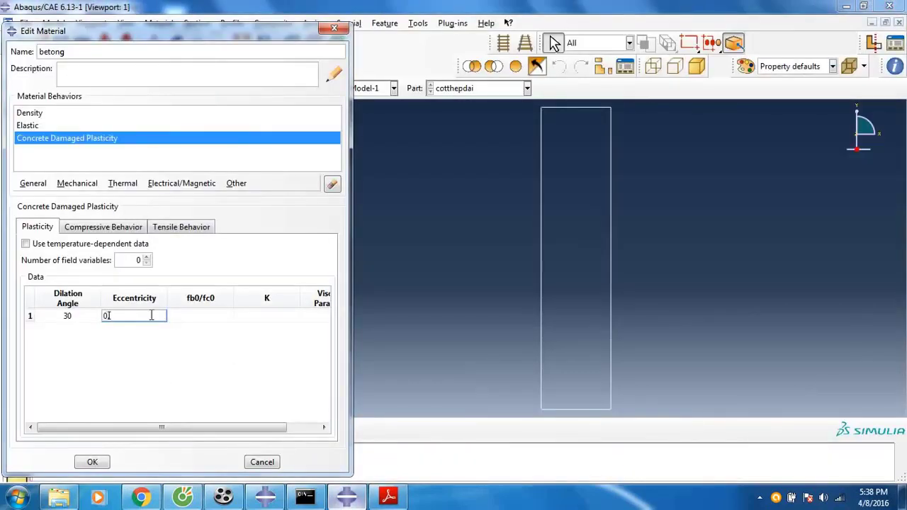
{"action": "type", "text": "0.1"}
{"action": "key", "text": "Tab"}
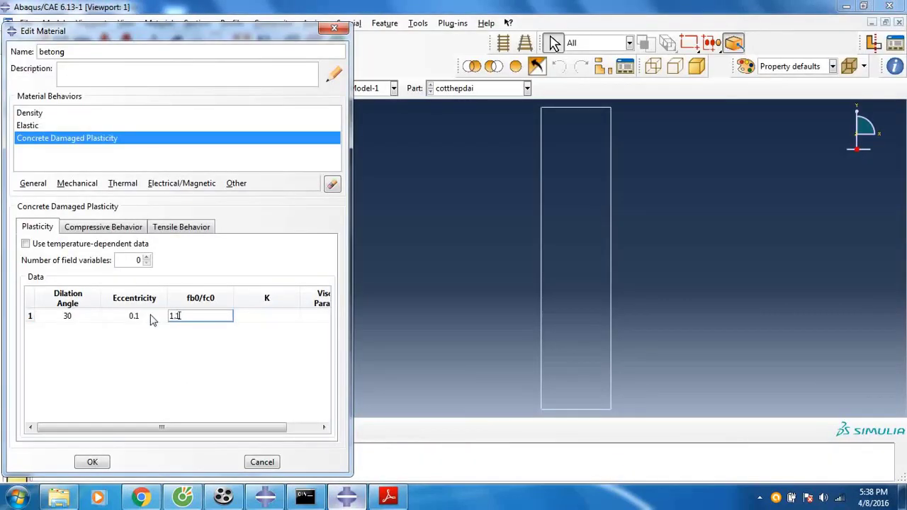
{"action": "type", "text": "1.16"}
{"action": "key", "text": "Tab"}
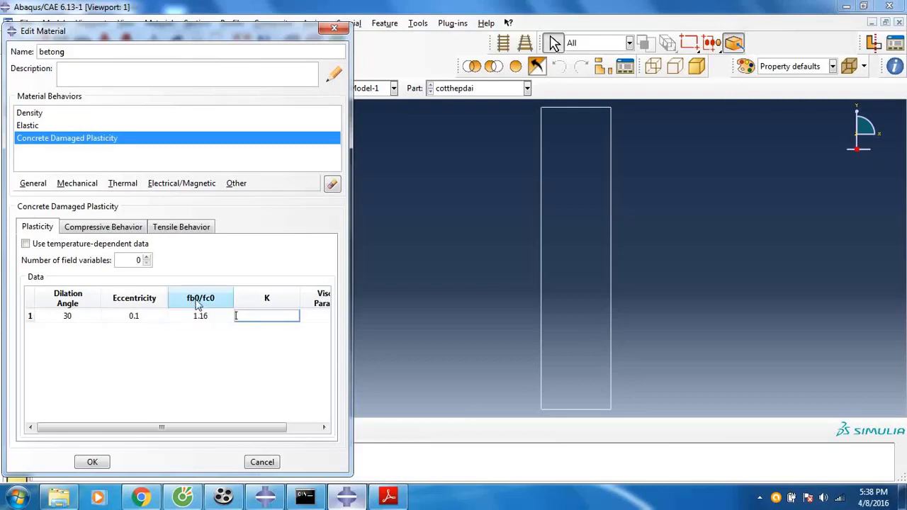
{"action": "type", "text": "0.6667"}
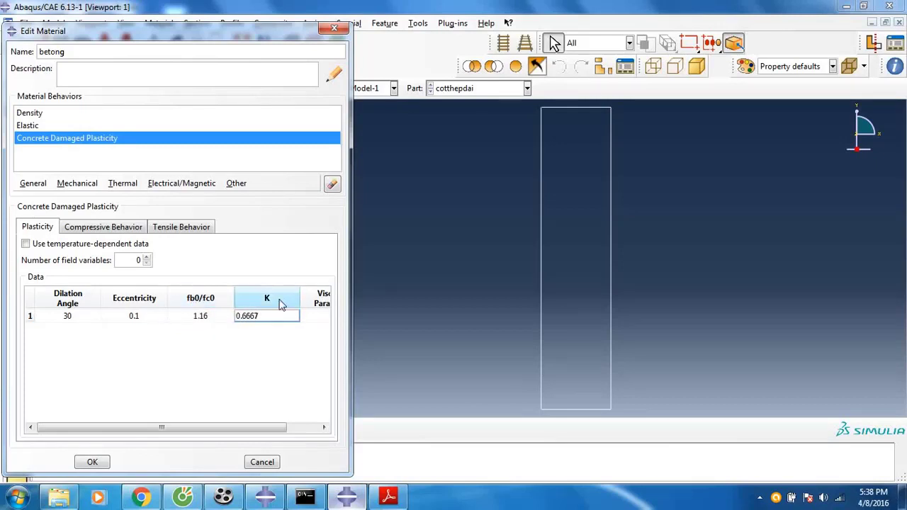
{"action": "left_click", "coordinate": [322, 316]}
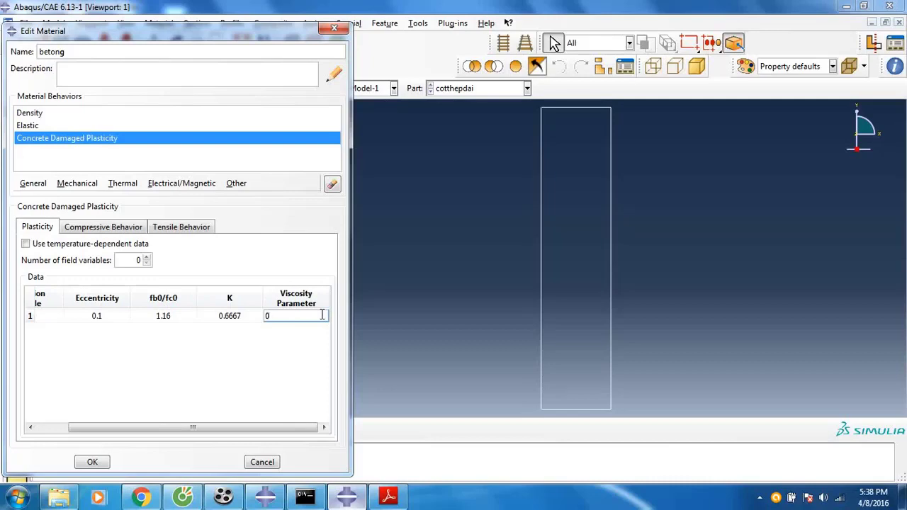
{"action": "type", "text": "0"}
{"action": "key", "text": "alt+Tab"}
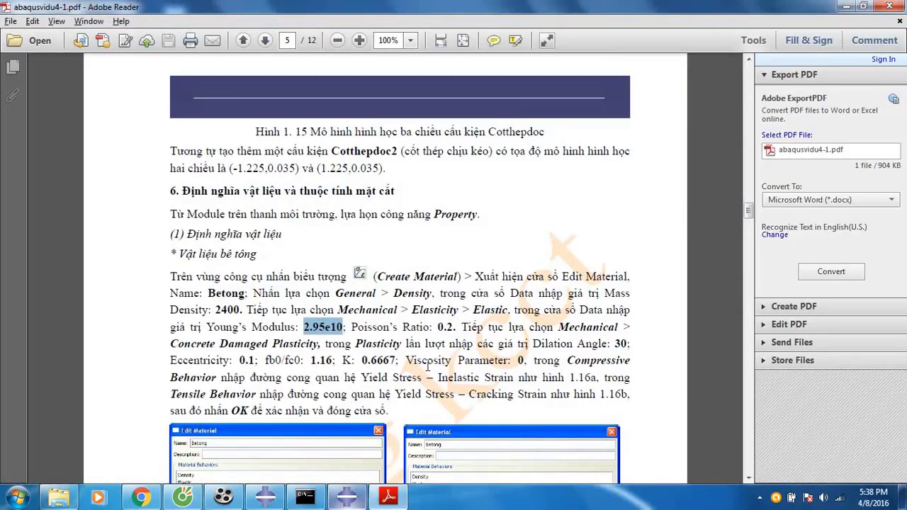
{"action": "key", "text": "alt+Tab"}
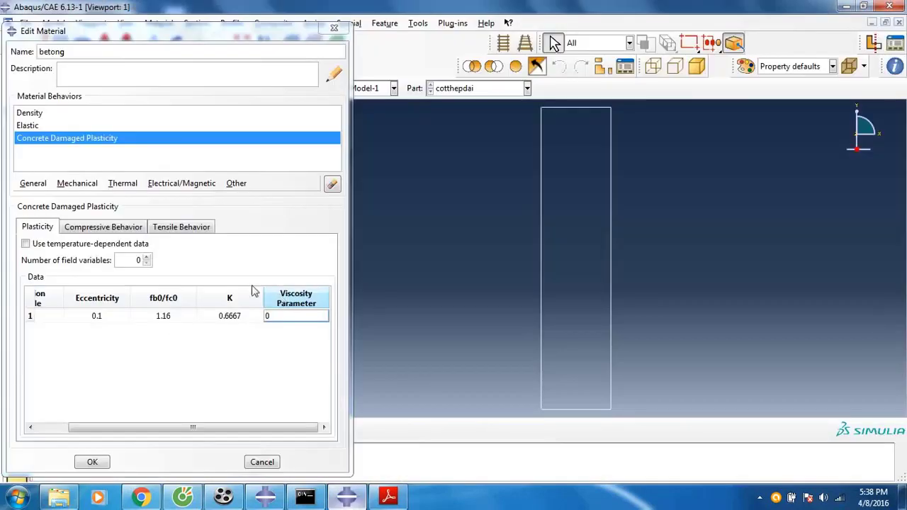
- Bring up the compressive behavior data for betong and open the workbook gia tri vat lieu be tong.xlsx from the file hoc PM Abaqus folder
{"action": "left_click", "coordinate": [96, 229]}
{"action": "left_click", "coordinate": [71, 334]}
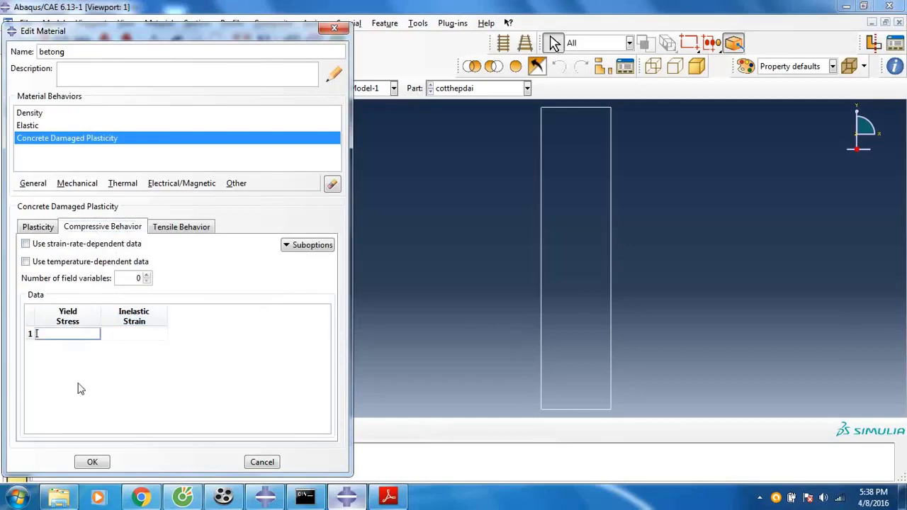
{"action": "left_click", "coordinate": [59, 496]}
{"action": "key", "text": "BackSpace"}
{"action": "key", "text": "BackSpace"}
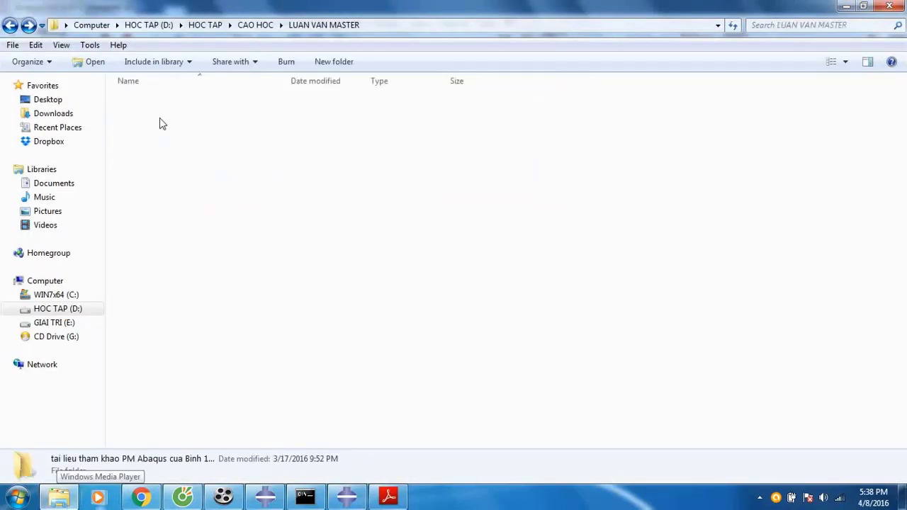
{"action": "double_click", "coordinate": [199, 100]}
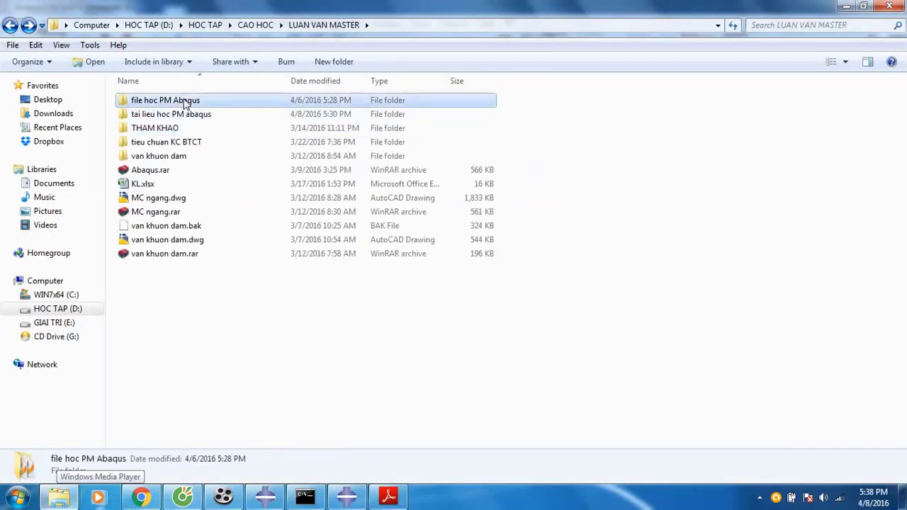
{"action": "double_click", "coordinate": [177, 338]}
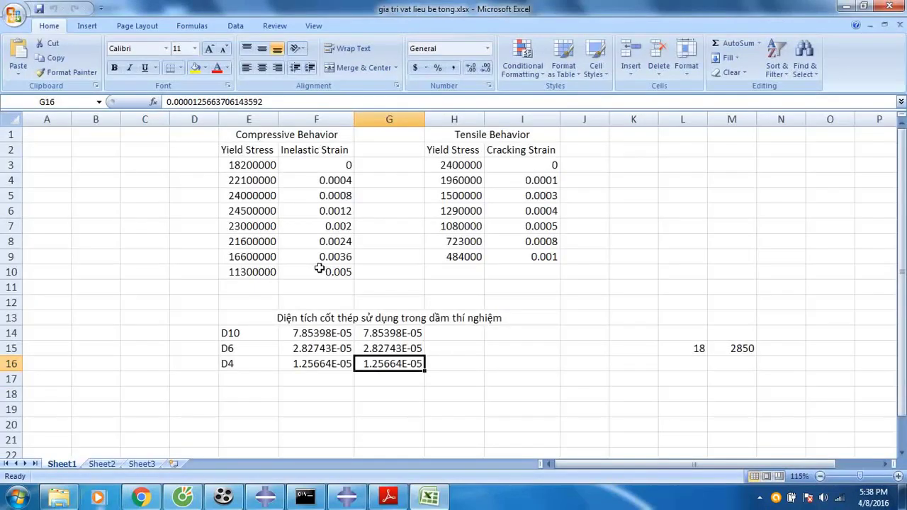
- Copy the compressive yield stress and inelastic strain data (E3:F10) from the workbook into betong's compressive behavior table in Abaqus/CAE
{"action": "left_click_drag", "start_coordinate": [238, 164], "coordinate": [353, 272]}
{"action": "key", "text": "ctrl+c"}
{"action": "key", "text": "alt+Tab"}
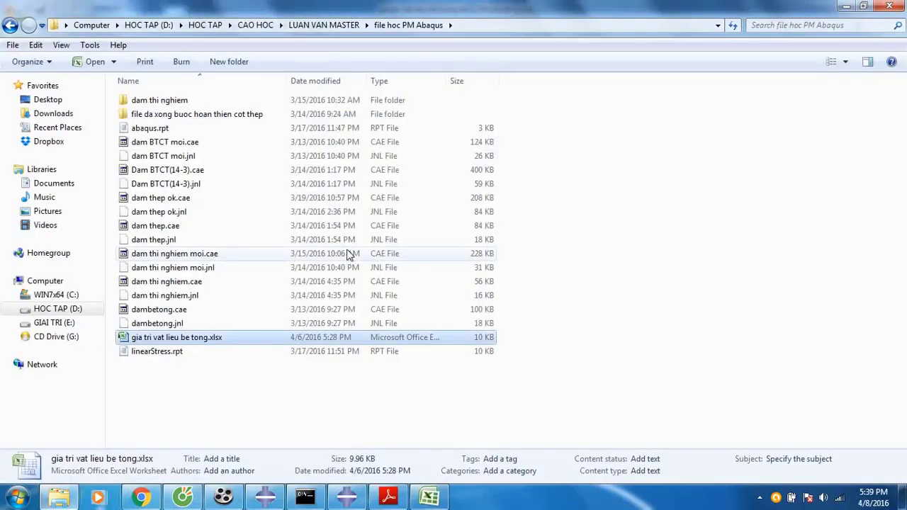
{"action": "key", "text": "alt+Tab"}
{"action": "left_click", "coordinate": [76, 334]}
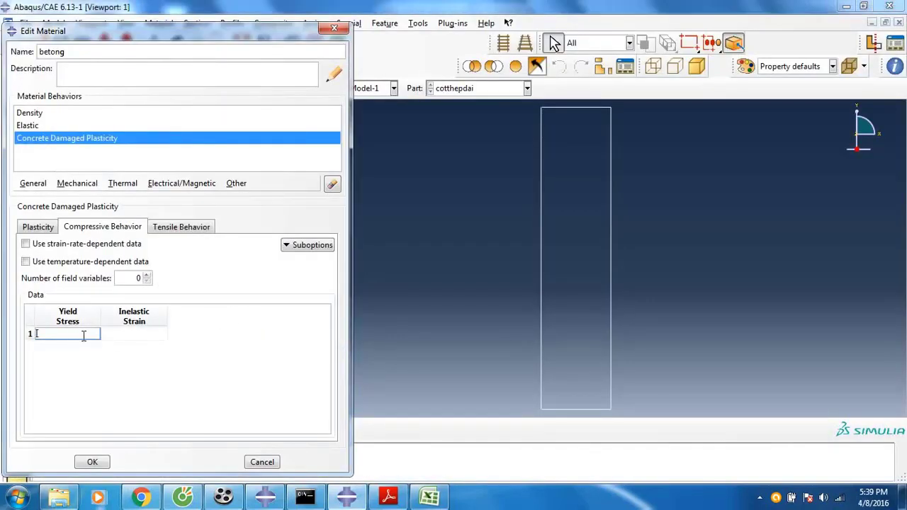
{"action": "key", "text": "ctrl+v"}
- Copy the tensile yield stress and cracking strain data (H3:I9) from the Excel workbook into betong's tensile behavior table and accept the material
{"action": "left_click", "coordinate": [183, 227]}
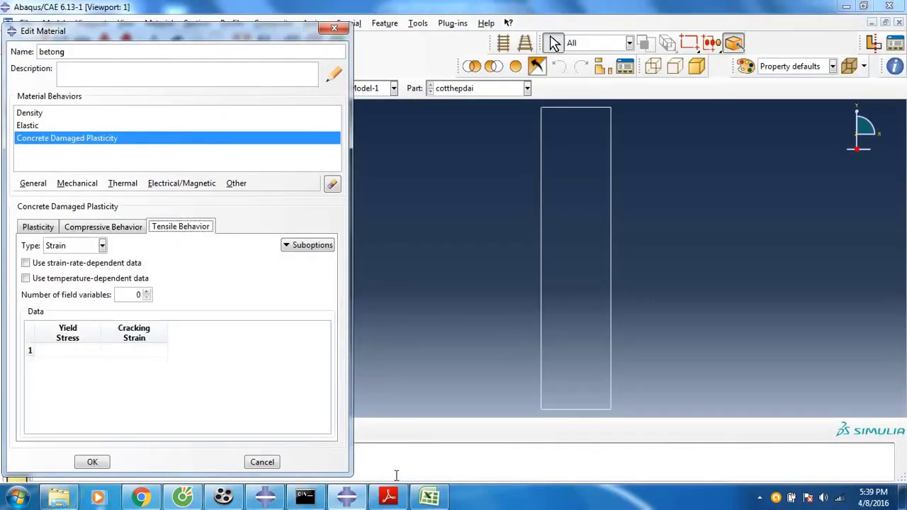
{"action": "left_click", "coordinate": [429, 497]}
{"action": "left_click_drag", "start_coordinate": [457, 169], "coordinate": [546, 256]}
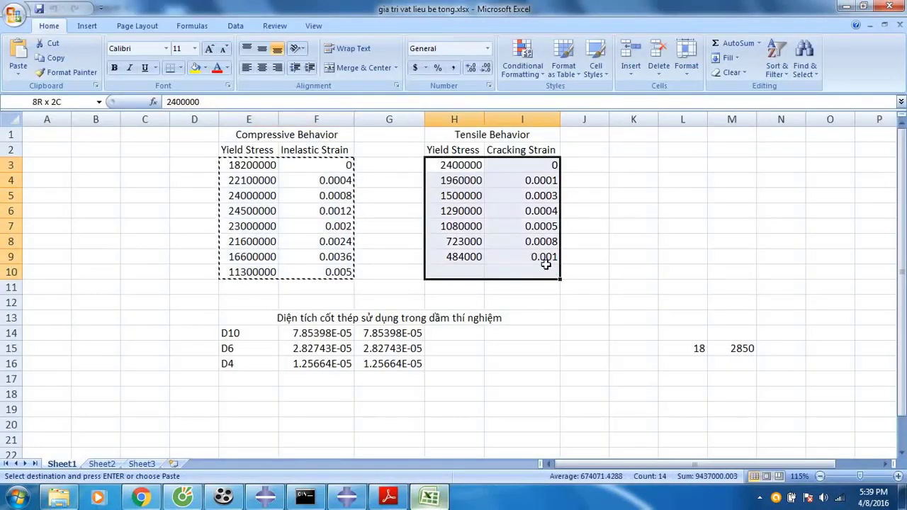
{"action": "key", "text": "ctrl+c"}
{"action": "key", "text": "alt+Tab"}
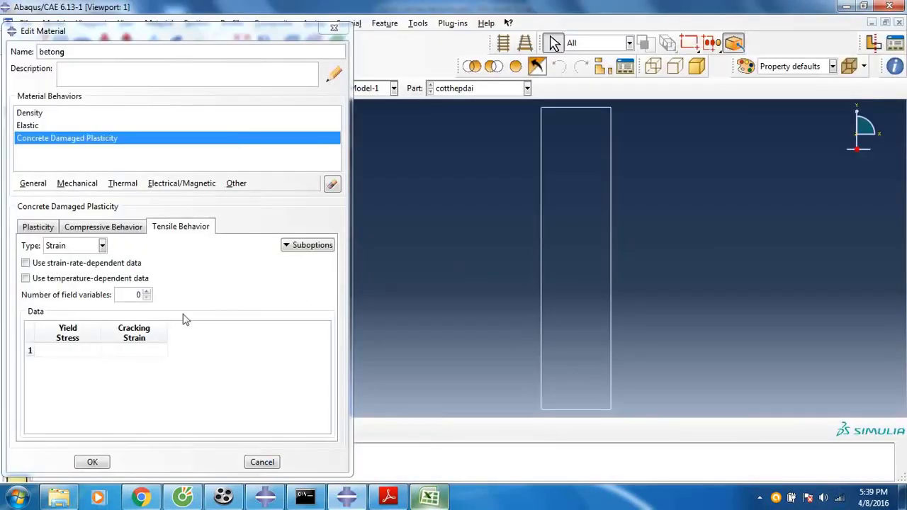
{"action": "left_click", "coordinate": [77, 350]}
{"action": "key", "text": "ctrl+v"}
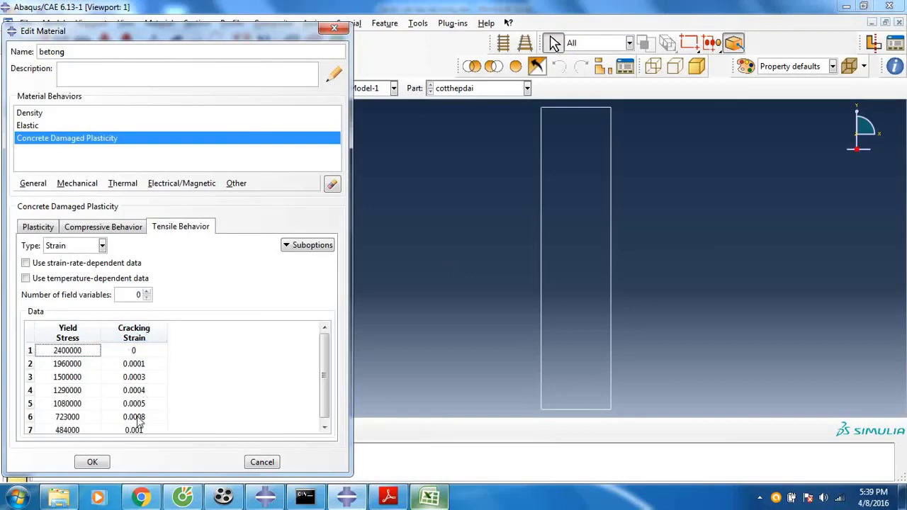
{"action": "left_click", "coordinate": [92, 462]}
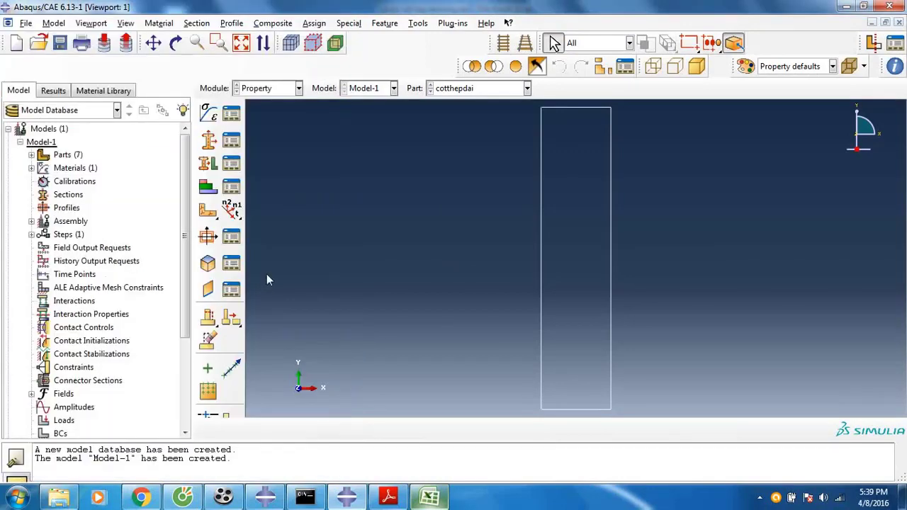
- Create a new material named thep and give it a mass density of 7850
{"action": "left_click", "coordinate": [208, 113]}
{"action": "type", "text": "thep"}
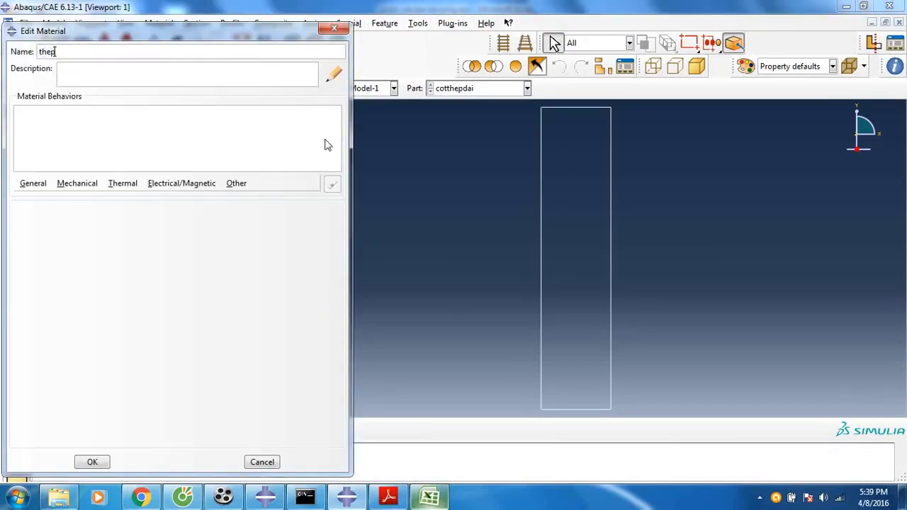
{"action": "left_click", "coordinate": [41, 188]}
{"action": "left_click", "coordinate": [37, 195]}
{"action": "left_click", "coordinate": [74, 314]}
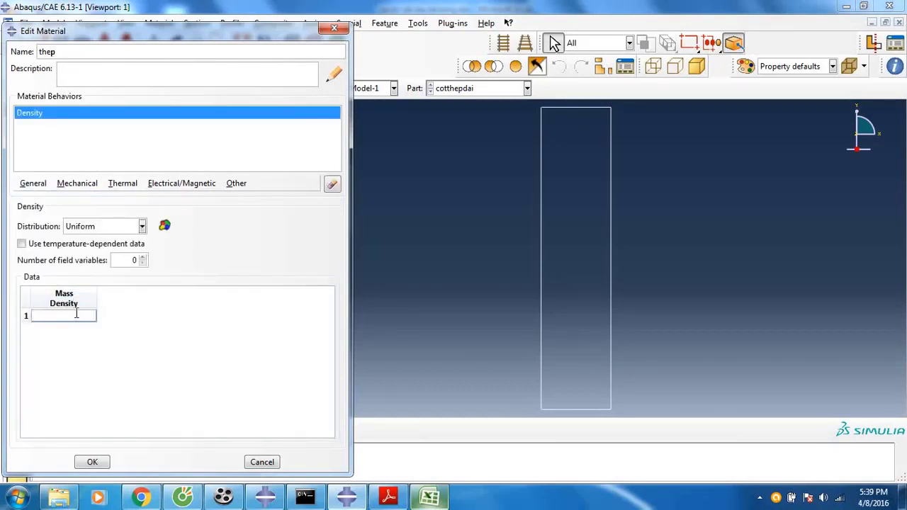
{"action": "type", "text": "7850"}
- Add Elastic behavior to thep, and copy the reinforcement's Young's modulus 1.9e11 from abaqusvidu4-1.pdf in Adobe Reader
{"action": "left_click", "coordinate": [76, 183]}
{"action": "mouse_move", "coordinate": [95, 199]}
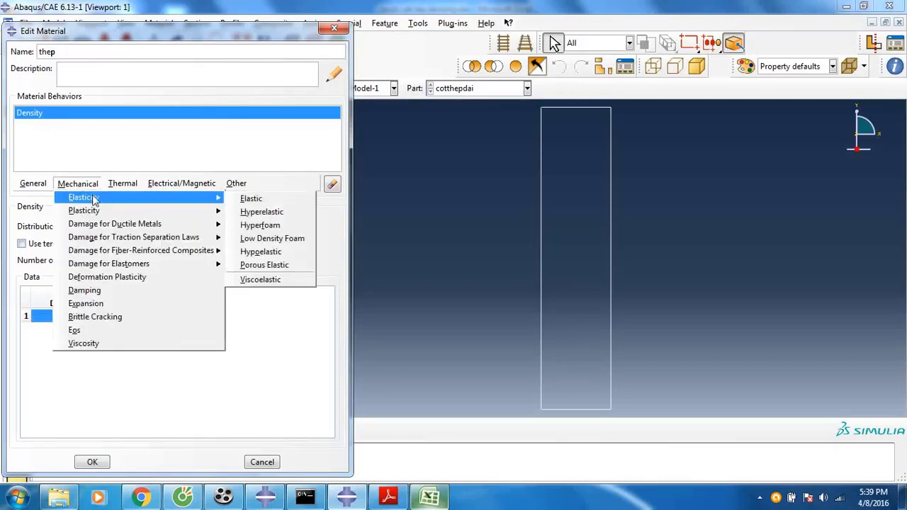
{"action": "left_click", "coordinate": [248, 200]}
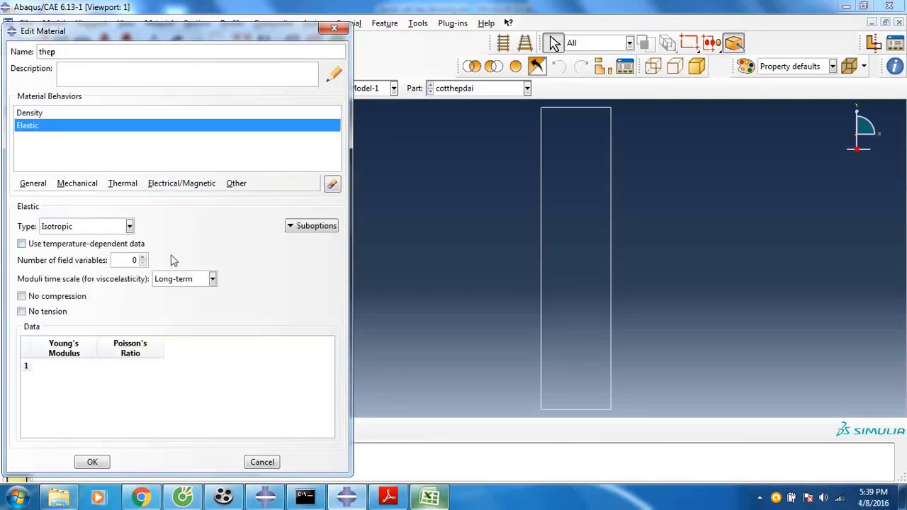
{"action": "left_click", "coordinate": [64, 366]}
{"action": "left_click", "coordinate": [59, 496]}
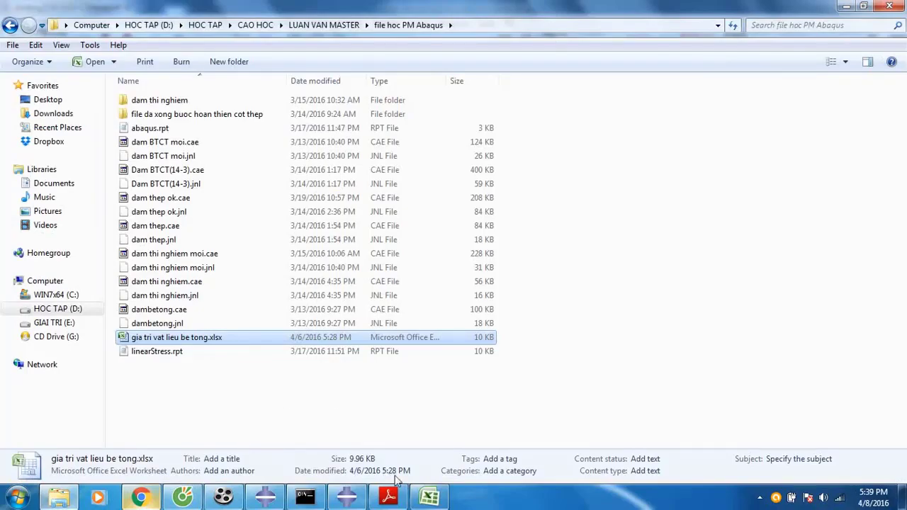
{"action": "left_click", "coordinate": [429, 497]}
{"action": "left_click", "coordinate": [387, 498]}
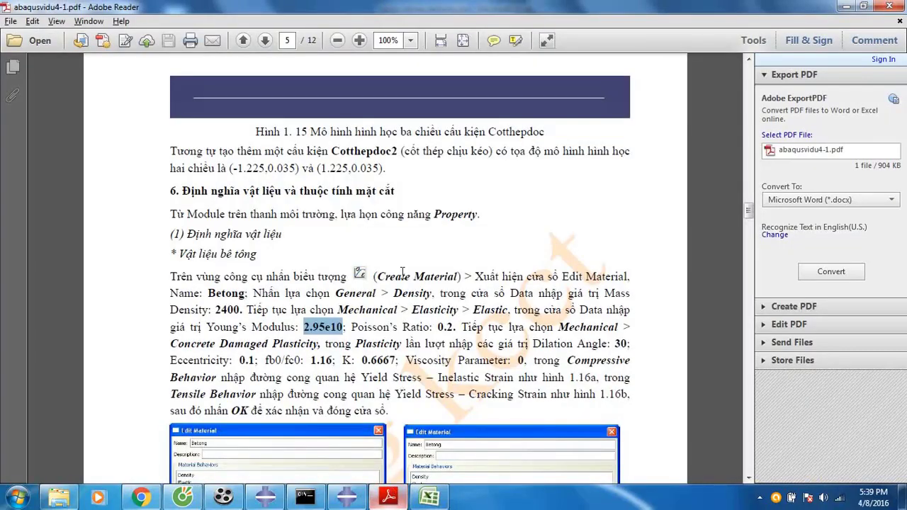
{"action": "scroll", "coordinate": [383, 293], "scroll_direction": "down", "scroll_amount": 10}
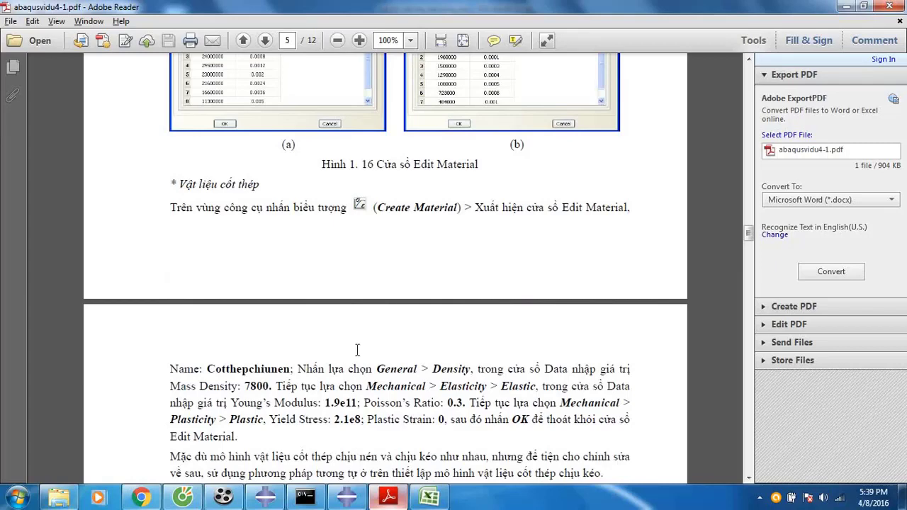
{"action": "left_click_drag", "start_coordinate": [359, 403], "coordinate": [328, 403]}
{"action": "key", "text": "ctrl+c"}
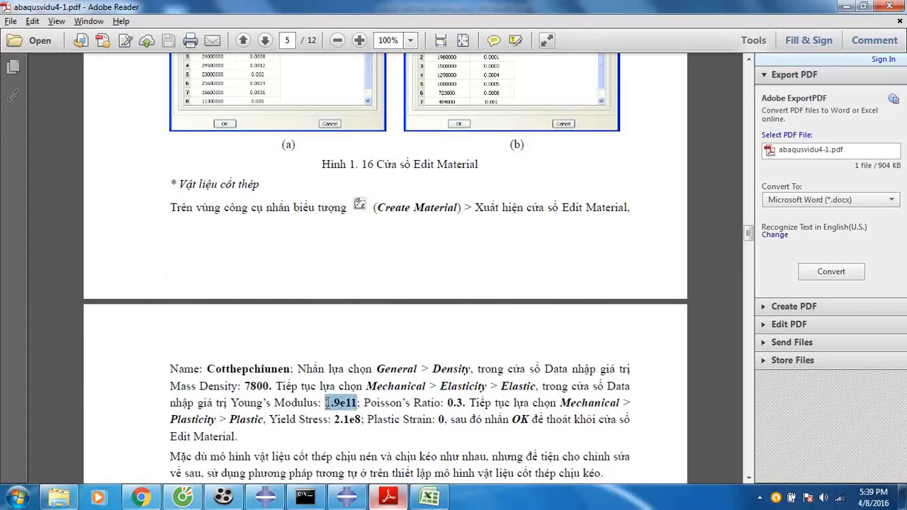
- Back in Abaqus/CAE, set thep's Young's modulus to 1.9e11 and its Poisson's ratio to 0.3
{"action": "key", "text": "alt+Tab"}
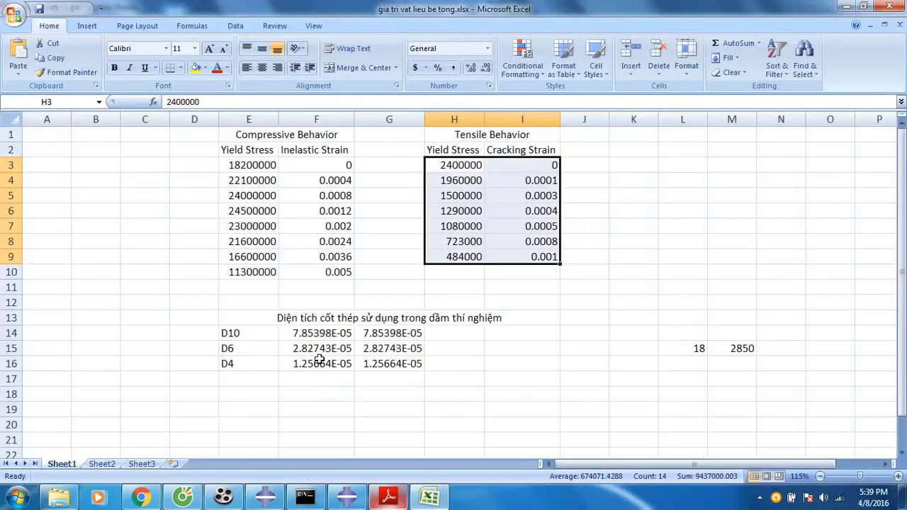
{"action": "key", "text": "alt+Tab"}
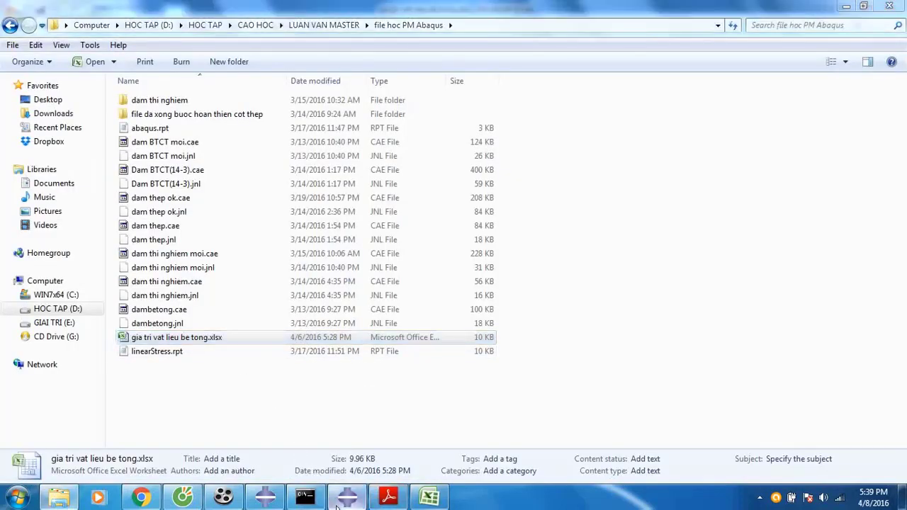
{"action": "key", "text": "alt+Tab"}
{"action": "key", "text": "ctrl+v"}
{"action": "key", "text": "Tab"}
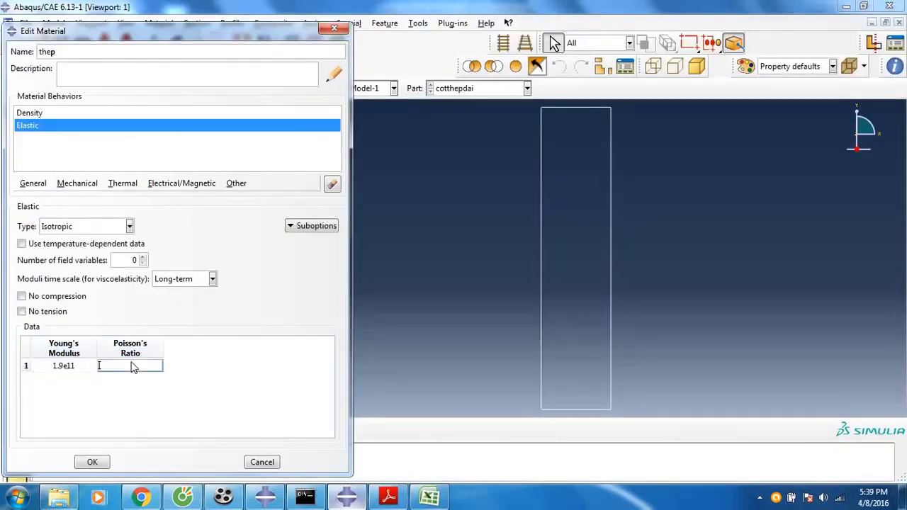
{"action": "type", "text": "0.3"}
- Switch to the PDF in Adobe Reader and select the reinforcement's yield stress value in the Cotthepchiunen paragraph
{"action": "key", "text": "alt+Tab"}
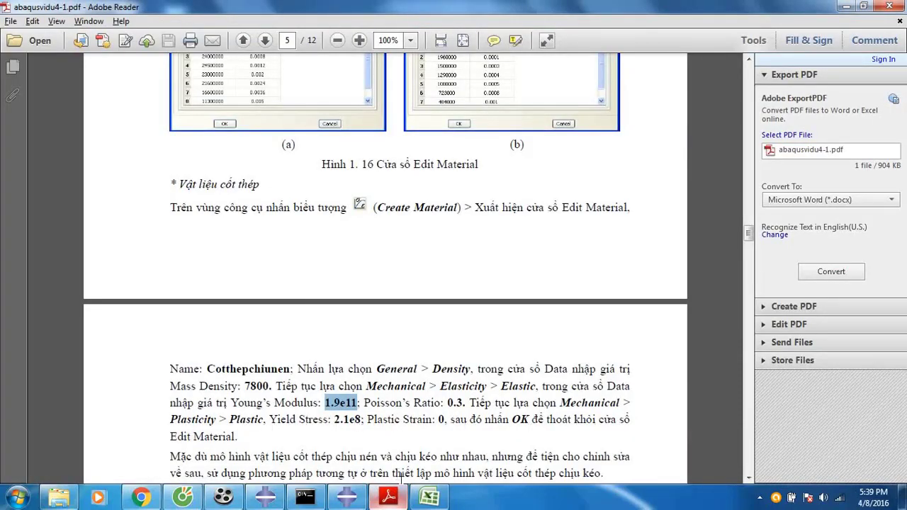
{"action": "left_click_drag", "start_coordinate": [363, 419], "coordinate": [334, 419]}
{"action": "left_click", "coordinate": [357, 419]}
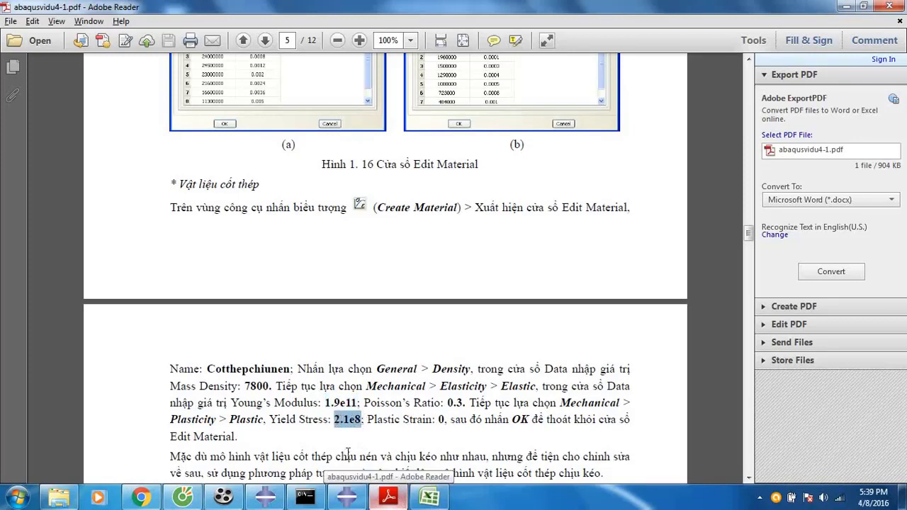
- Back in Abaqus/CAE, add Plastic behavior to thep with yield stress 2.1e8 and plastic strain 0, check it against the PDF, and accept the material
{"action": "left_click", "coordinate": [350, 499]}
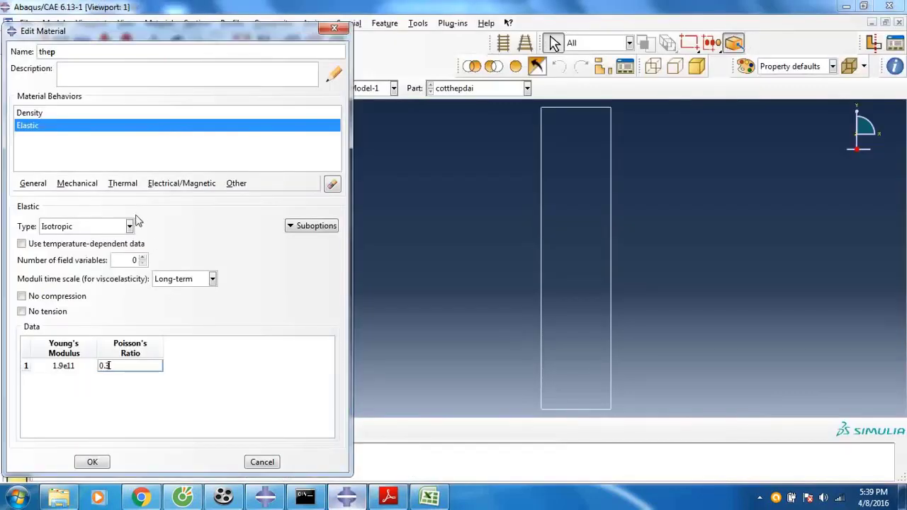
{"action": "left_click", "coordinate": [89, 186]}
{"action": "mouse_move", "coordinate": [206, 212]}
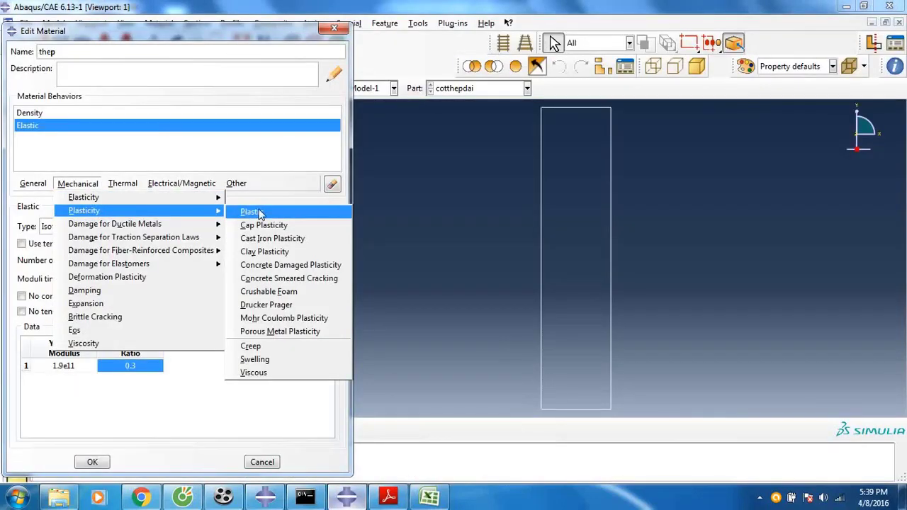
{"action": "left_click", "coordinate": [281, 215]}
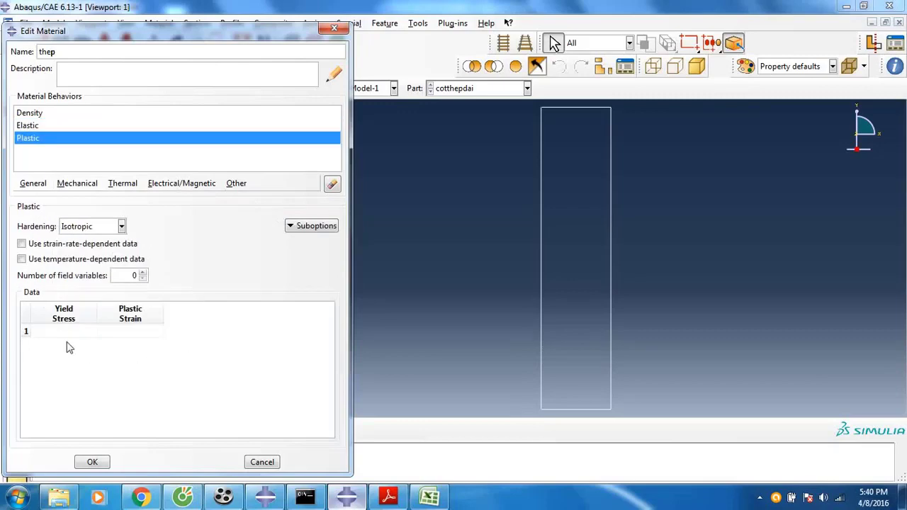
{"action": "left_click", "coordinate": [64, 331]}
{"action": "type", "text": "2.1e8"}
{"action": "left_click", "coordinate": [126, 331]}
{"action": "key", "text": "alt+Tab"}
{"action": "scroll", "coordinate": [436, 358], "scroll_direction": "down", "scroll_amount": 1}
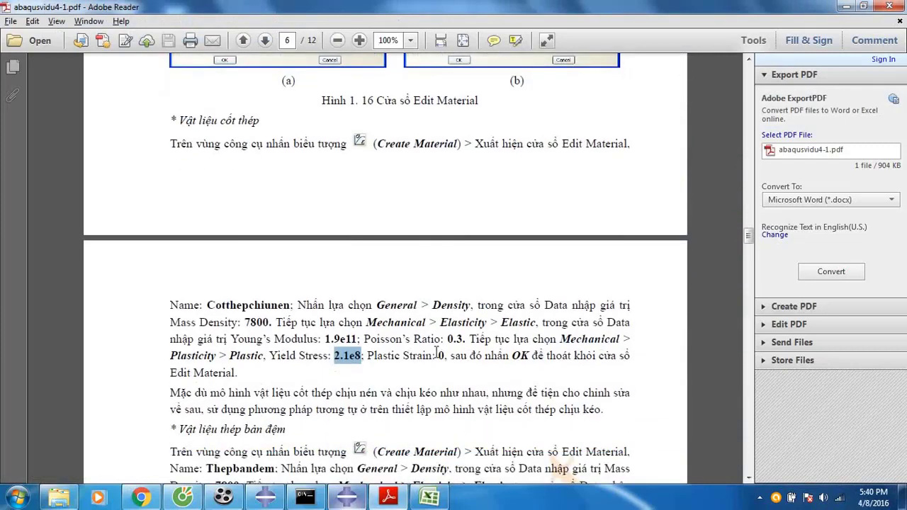
{"action": "scroll", "coordinate": [439, 348], "scroll_direction": "down", "scroll_amount": 3}
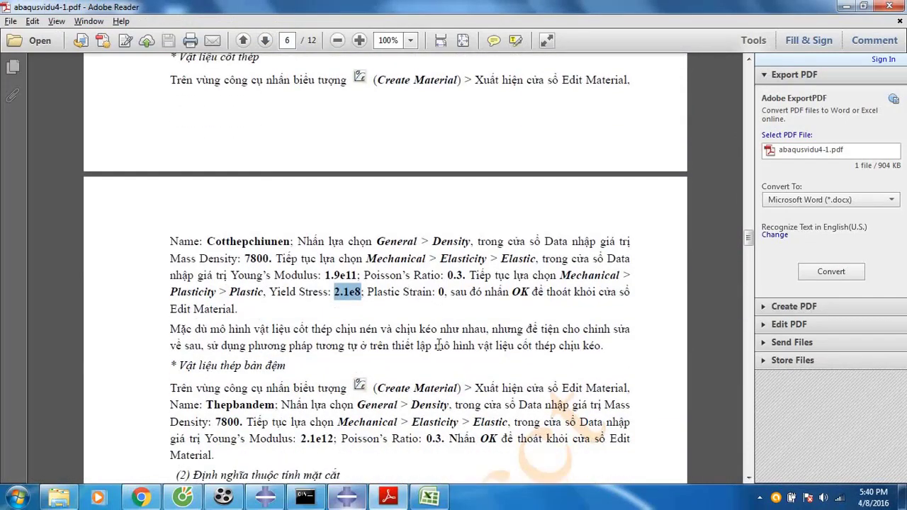
{"action": "key", "text": "alt+Tab"}
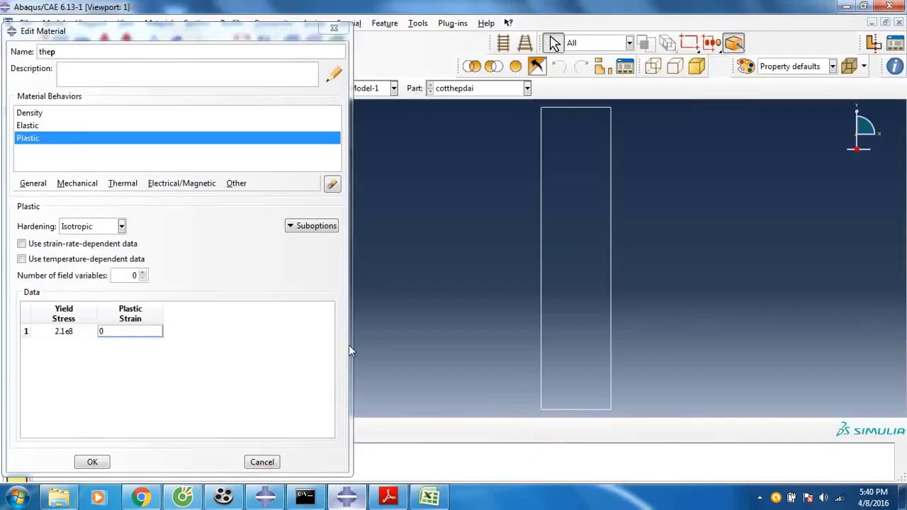
{"action": "left_click", "coordinate": [95, 462]}
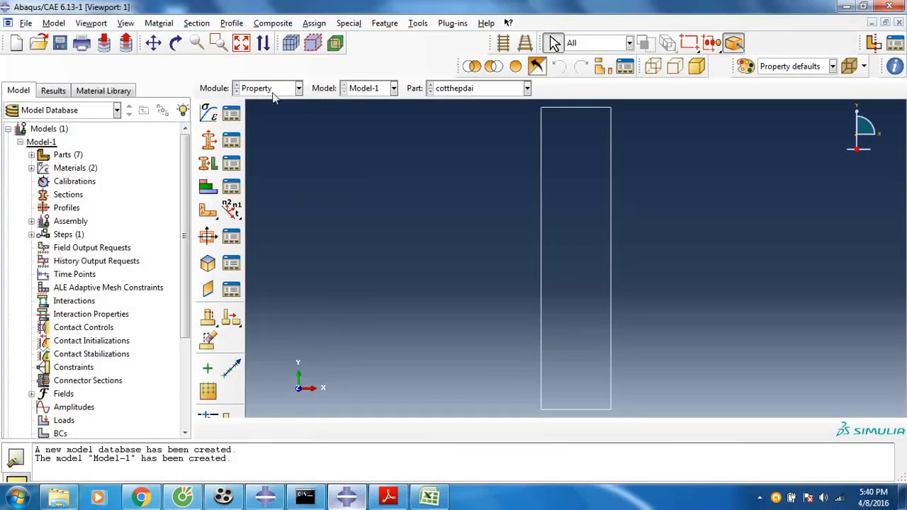
- Create a solid homogeneous section named dambetong that uses the betong material
{"action": "left_click", "coordinate": [208, 141]}
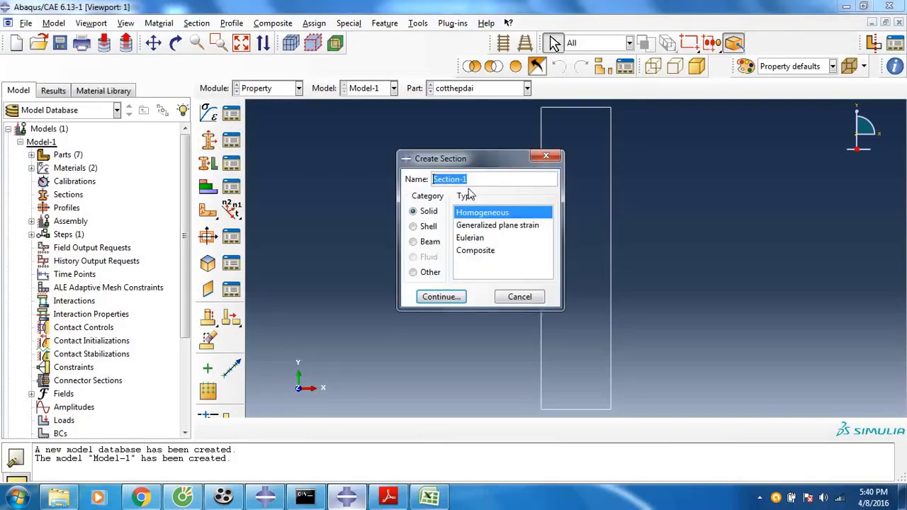
{"action": "type", "text": "dambetong"}
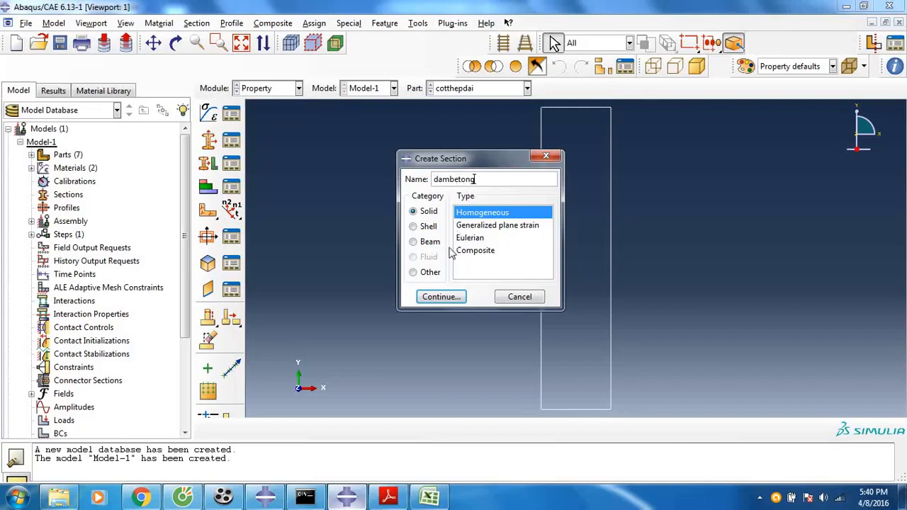
{"action": "left_click", "coordinate": [440, 297]}
{"action": "left_click", "coordinate": [434, 206]}
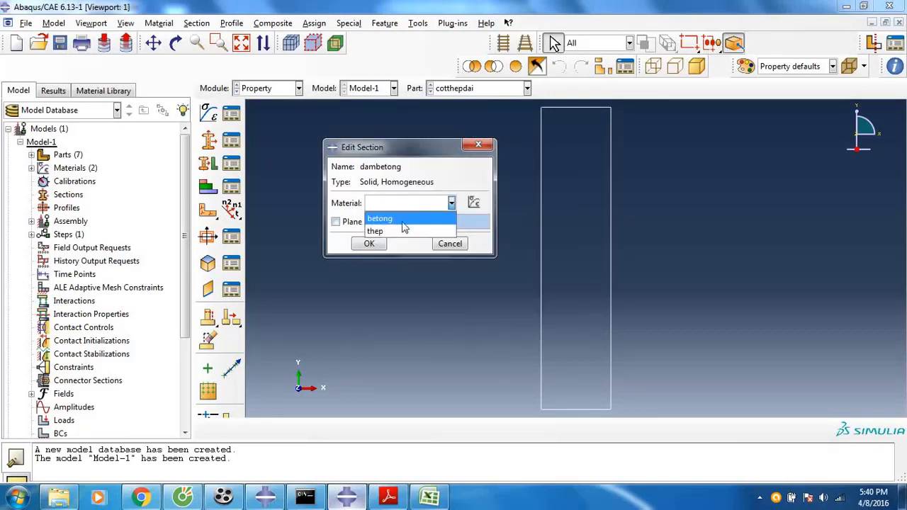
{"action": "left_click", "coordinate": [406, 221]}
{"action": "left_click", "coordinate": [372, 244]}
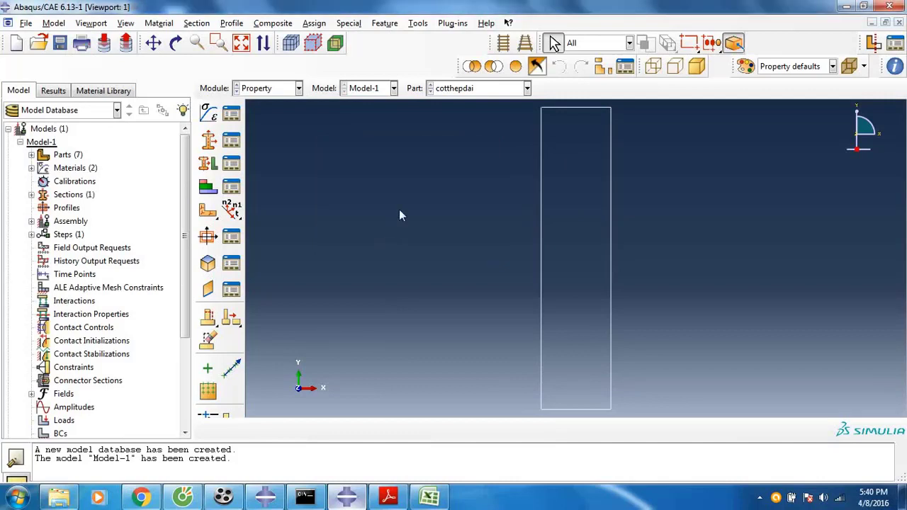
- Create a solid homogeneous section named thepdemtaitrong that uses the thep material
{"action": "left_click", "coordinate": [210, 146]}
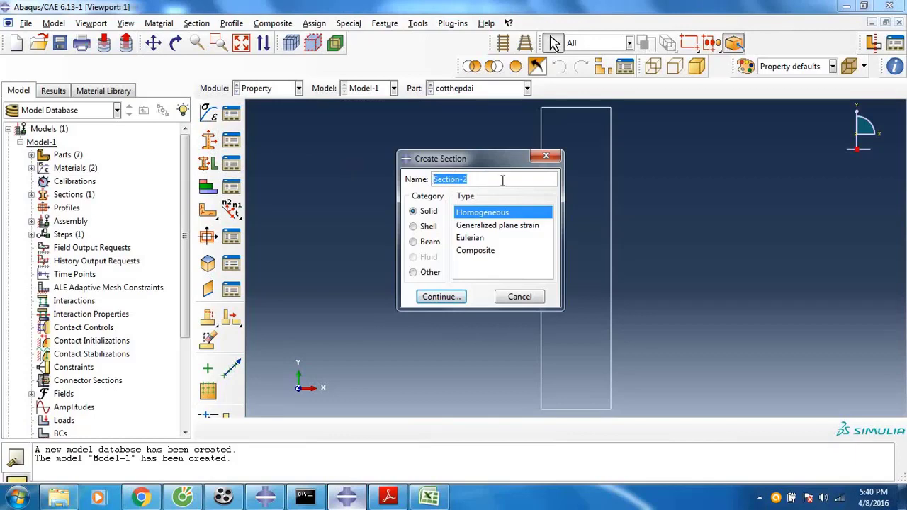
{"action": "type", "text": "thepb"}
{"action": "left_click_drag", "start_coordinate": [483, 179], "coordinate": [458, 178]}
{"action": "type", "text": "cem"}
{"action": "type", "text": "taitrong"}
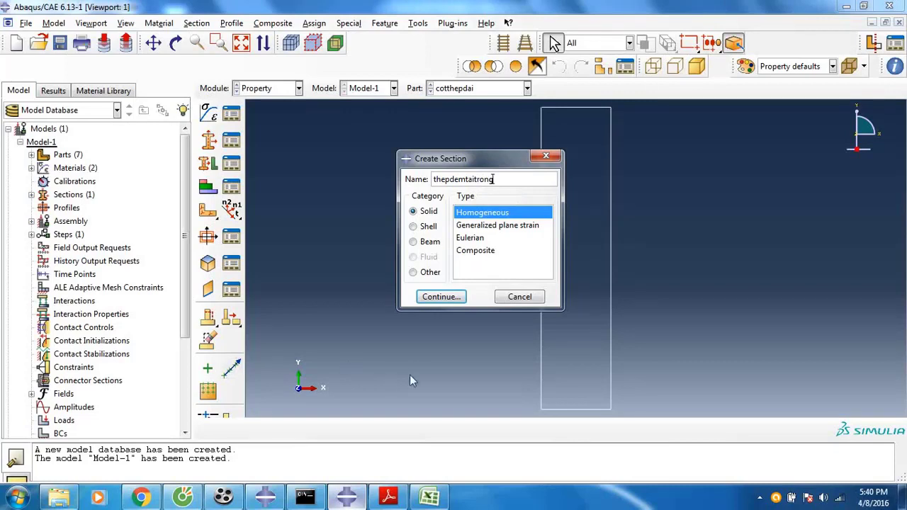
{"action": "left_click", "coordinate": [441, 297]}
{"action": "left_click", "coordinate": [400, 204]}
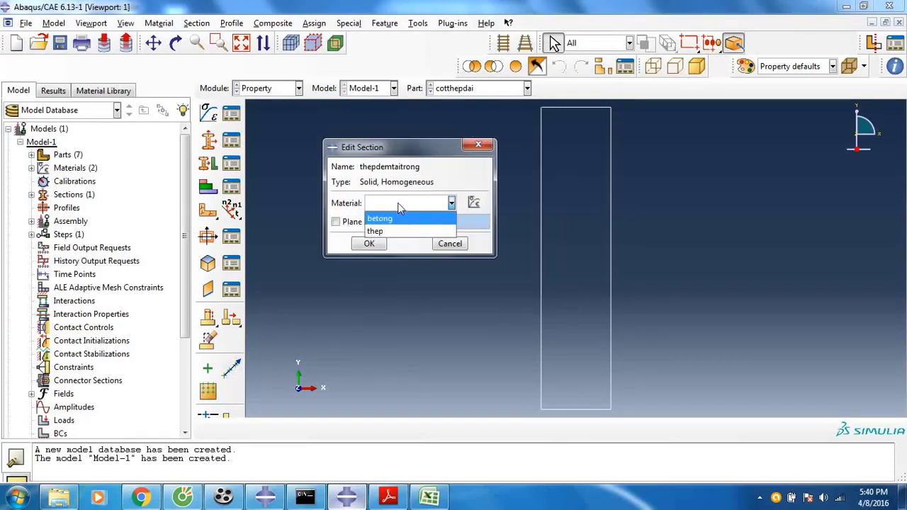
{"action": "left_click", "coordinate": [386, 235]}
{"action": "left_click", "coordinate": [370, 244]}
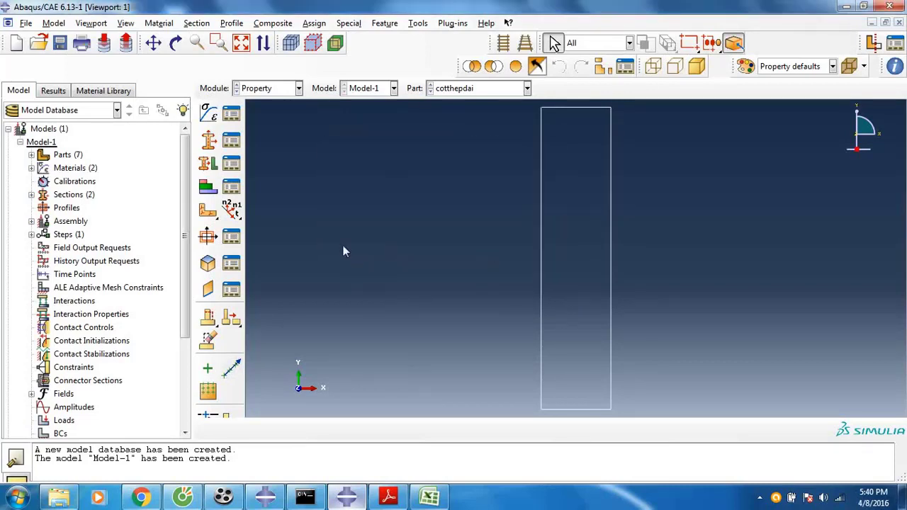
- Create a solid homogeneous section named thepkegoi that uses the thep material
{"action": "left_click", "coordinate": [208, 140]}
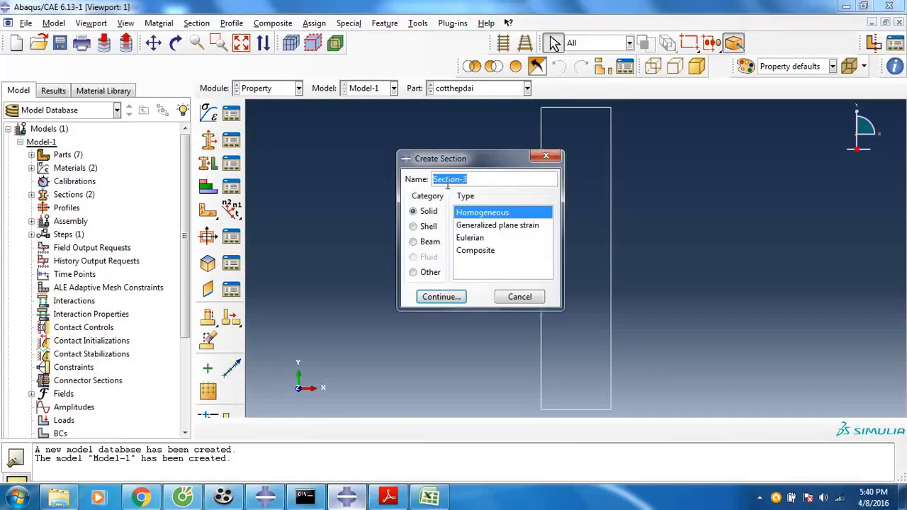
{"action": "type", "text": "thepkegoi"}
{"action": "left_click", "coordinate": [441, 297]}
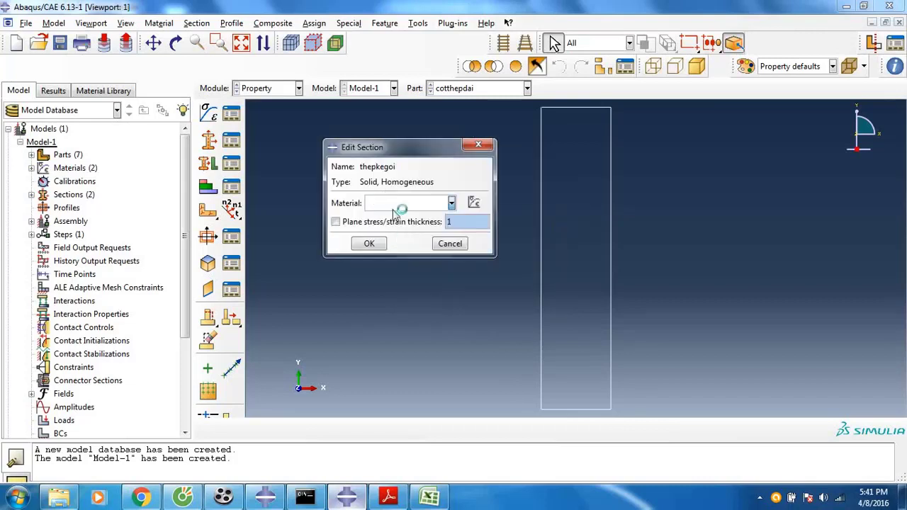
{"action": "left_click", "coordinate": [399, 206]}
{"action": "left_click", "coordinate": [398, 237]}
{"action": "left_click", "coordinate": [369, 243]}
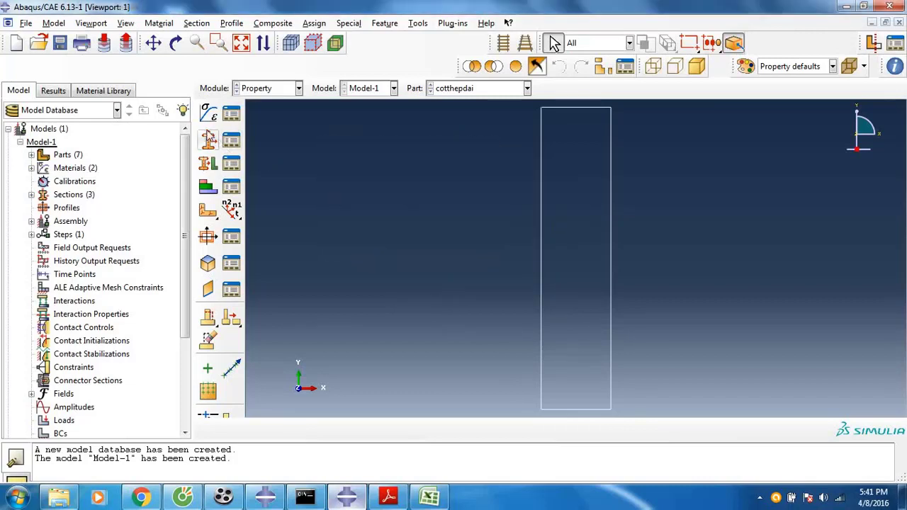
- Start a beam-category truss section named cotthepchiuluc and assign it the thep material
{"action": "left_click", "coordinate": [207, 140]}
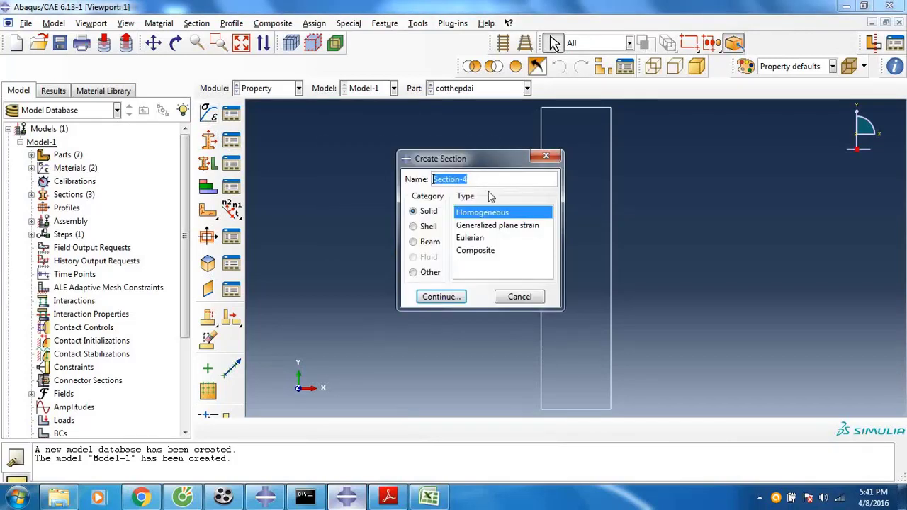
{"action": "left_click", "coordinate": [430, 242]}
{"action": "left_click", "coordinate": [469, 226]}
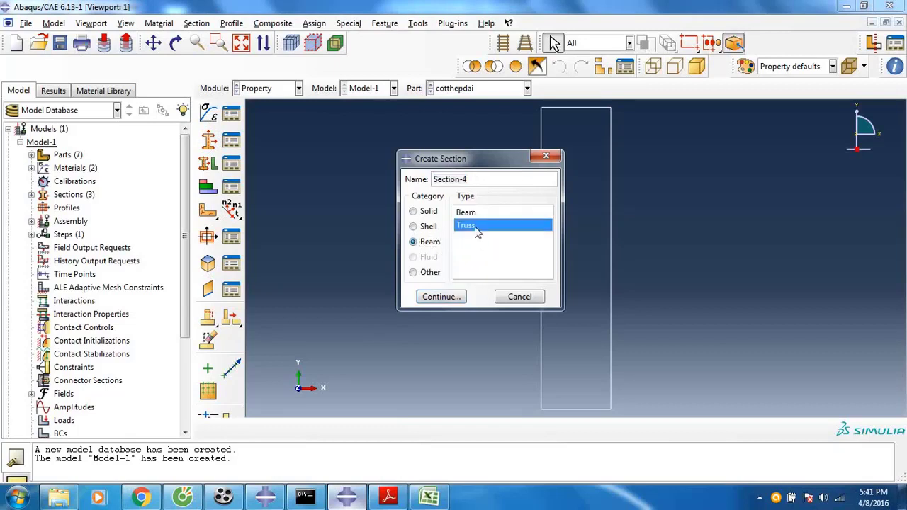
{"action": "triple_click", "coordinate": [479, 178]}
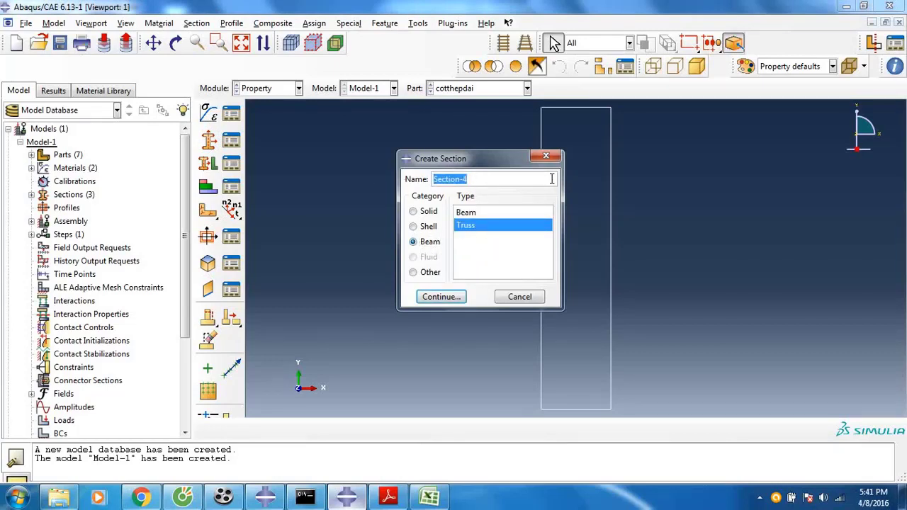
{"action": "type", "text": "cotthepchiuluc"}
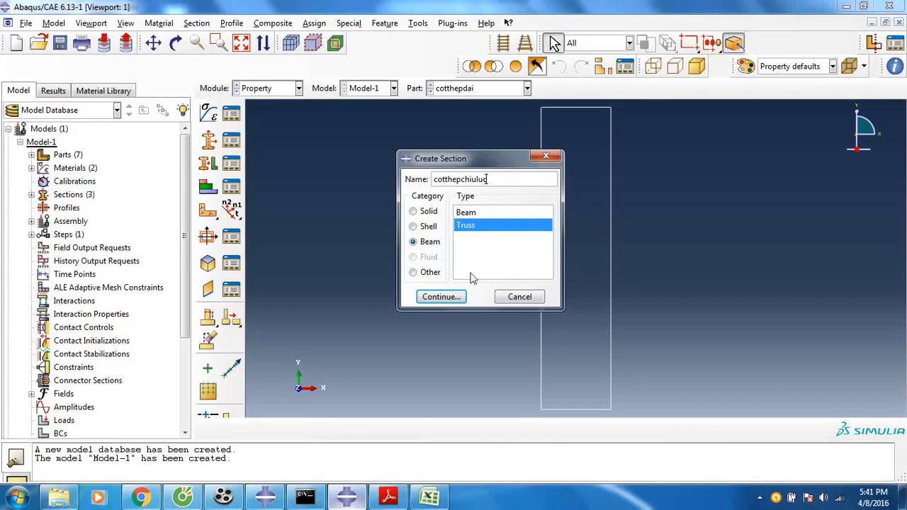
{"action": "left_click", "coordinate": [441, 298]}
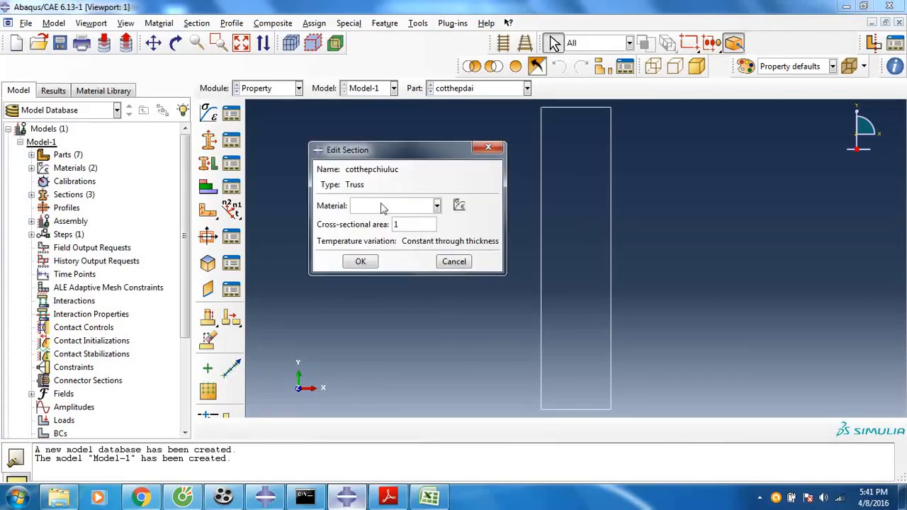
{"action": "left_click", "coordinate": [386, 207]}
{"action": "left_click", "coordinate": [390, 234]}
- Switch to the Excel workbook, label the D10 row cotthepchiuluc in cell D14, and fit column D to the text
{"action": "left_click", "coordinate": [434, 498]}
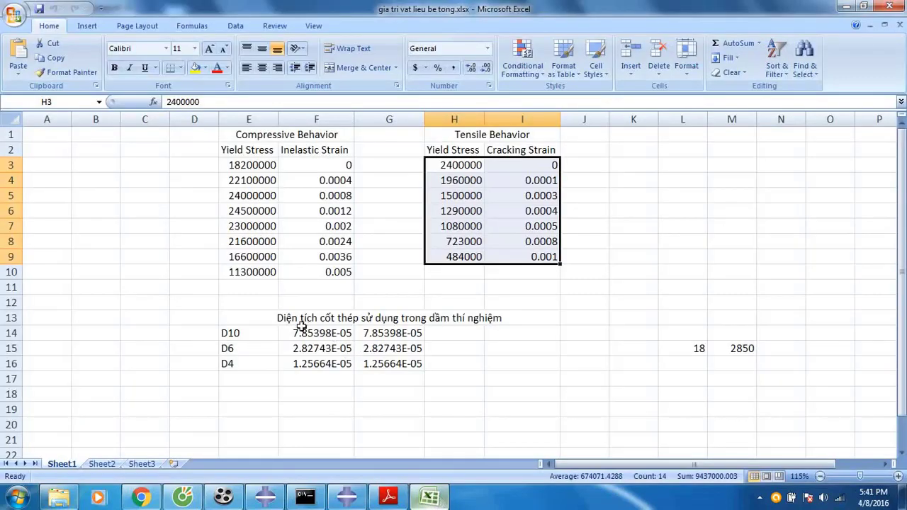
{"action": "left_click", "coordinate": [211, 332]}
{"action": "type", "text": "cot"}
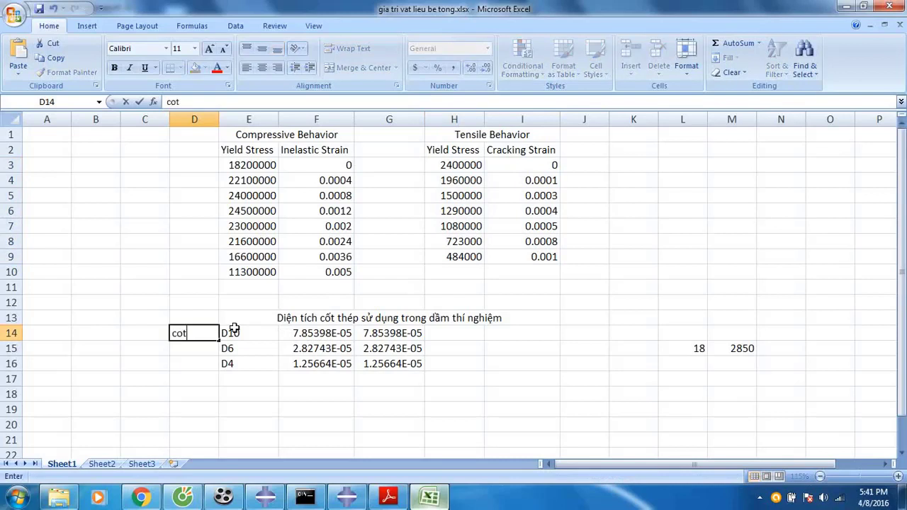
{"action": "type", "text": "thepchiu"}
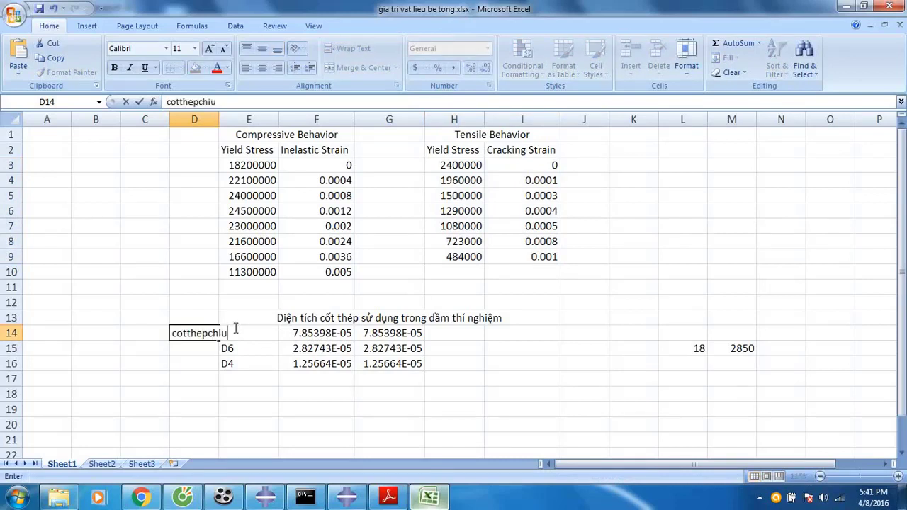
{"action": "type", "text": "lu"}
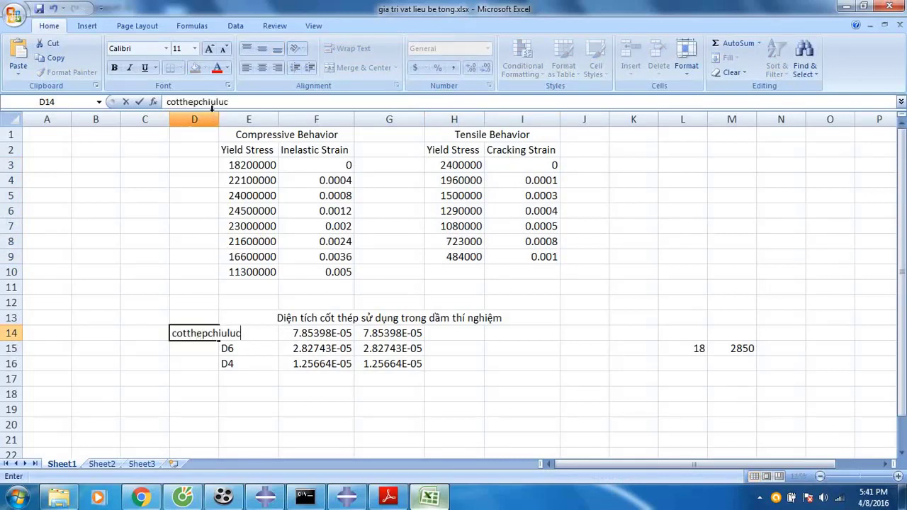
{"action": "type", "text": "c"}
{"action": "double_click", "coordinate": [219, 120]}
- Label the D6 bar row cotthepdocbancanh in cell D15
{"action": "left_click", "coordinate": [232, 348]}
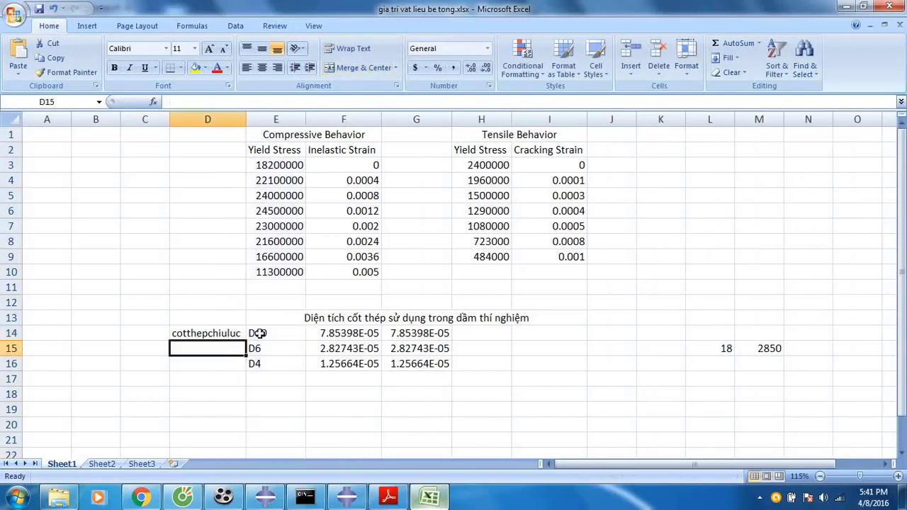
{"action": "key", "text": "shift+Right"}
{"action": "key", "text": "shift+Right"}
{"action": "key", "text": "shift+Right"}
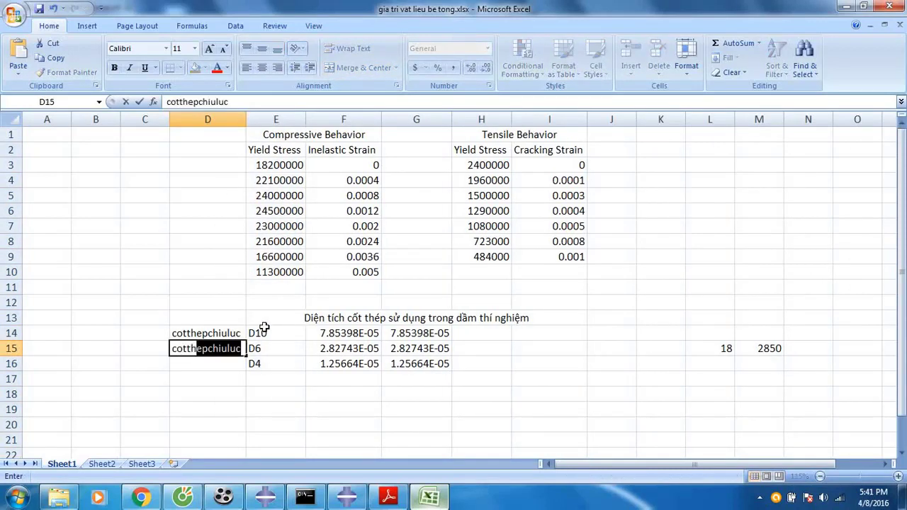
{"action": "type", "text": "docbancan"}
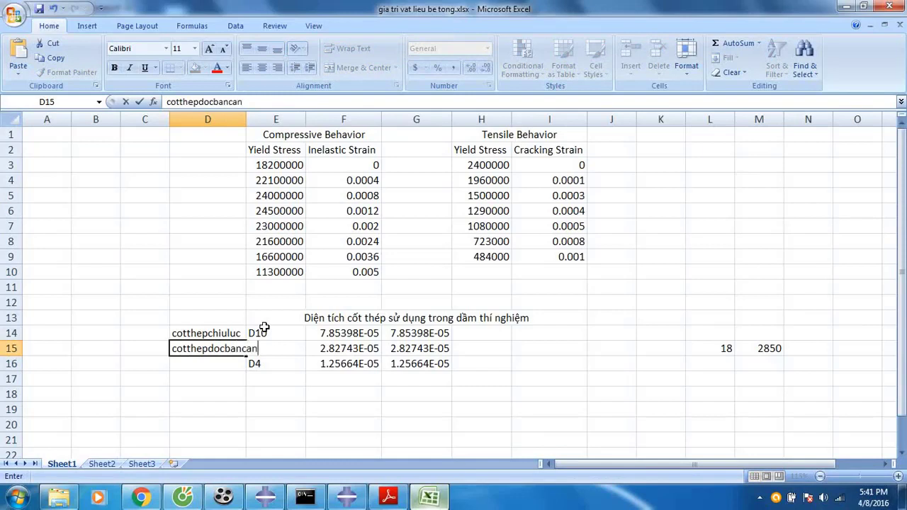
{"action": "key", "text": "Return"}
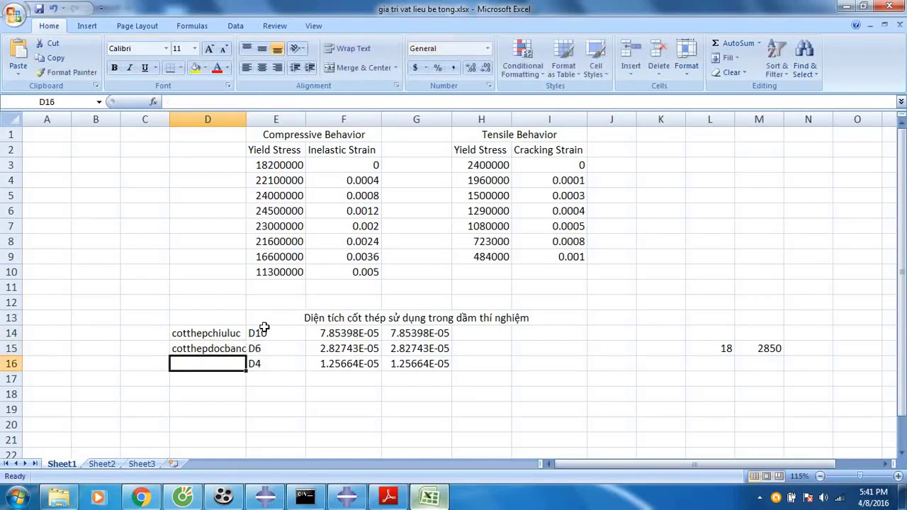
- Label the D4 bar row "cotthepdai va cotthepngangbancanh" in cell D16 and fit column D to the text
{"action": "type", "text": "cotthe"}
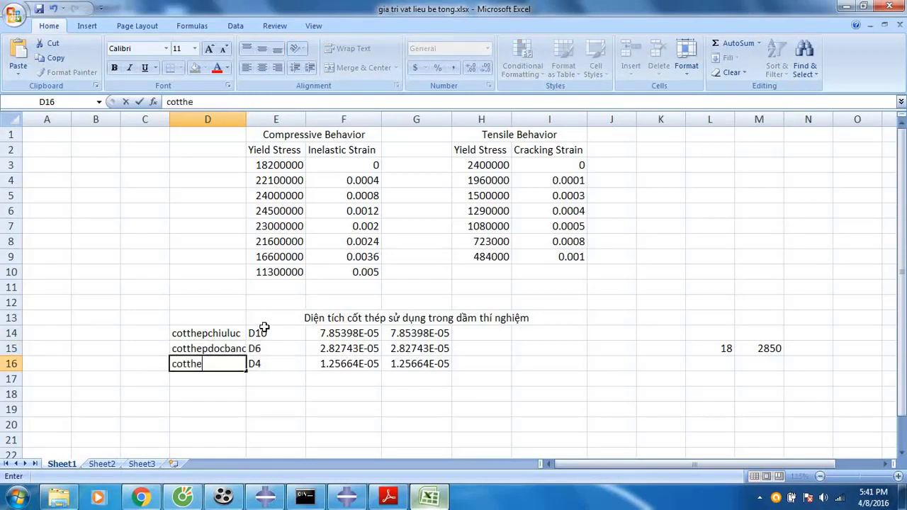
{"action": "type", "text": "pdai va "}
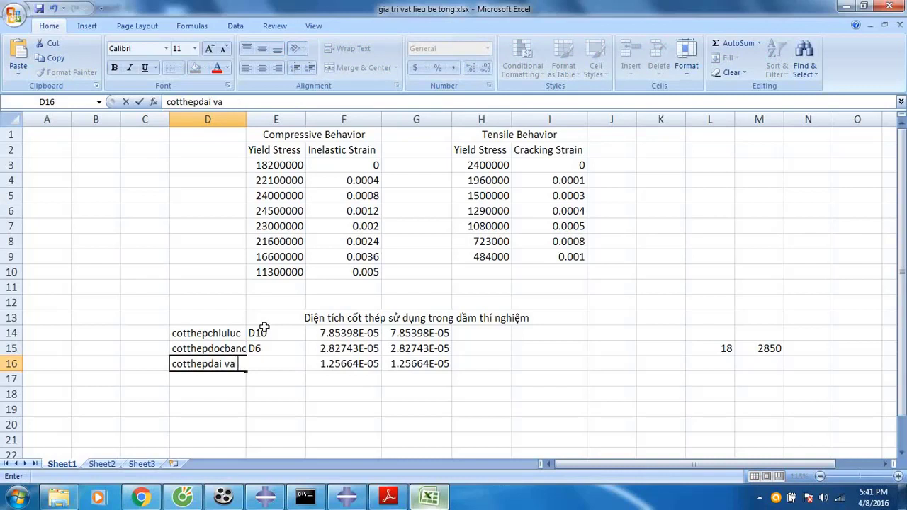
{"action": "type", "text": "cotthep"}
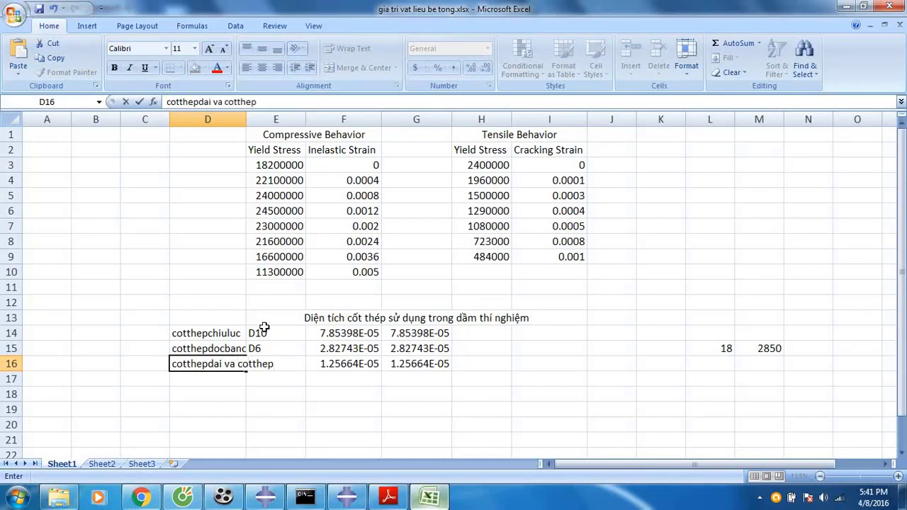
{"action": "type", "text": "ngangbancanh"}
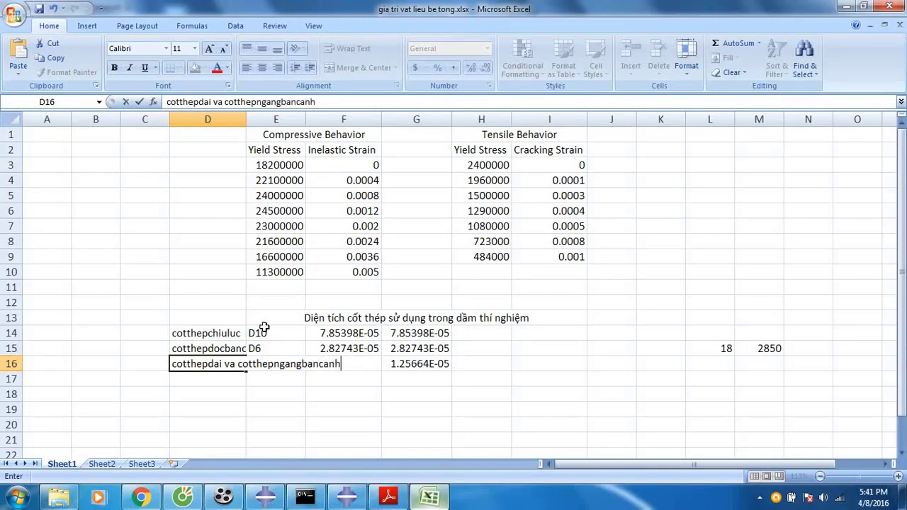
{"action": "key", "text": "Return"}
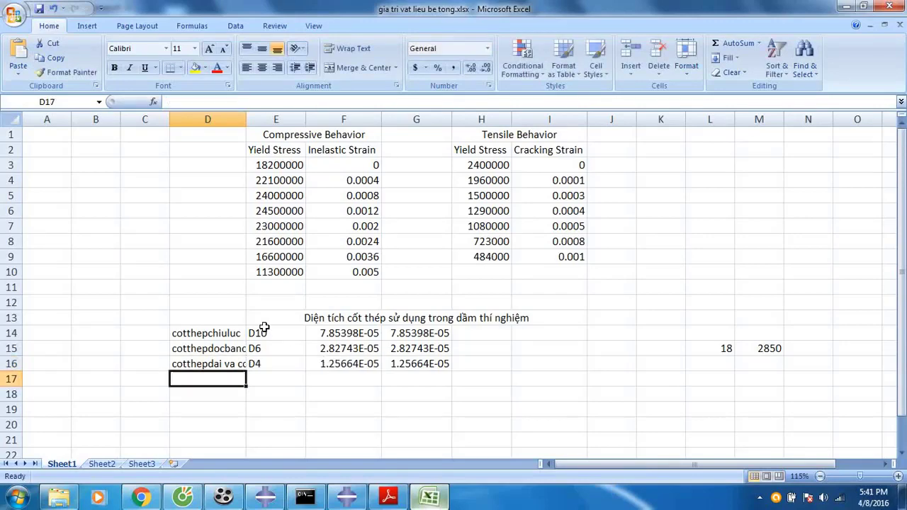
{"action": "double_click", "coordinate": [246, 119]}
- Copy the D10 area 0.0000785398163397448 from G14 into the cotthepchiuluc section's cross-sectional area in Abaqus/CAE and accept the section
{"action": "left_click", "coordinate": [515, 337]}
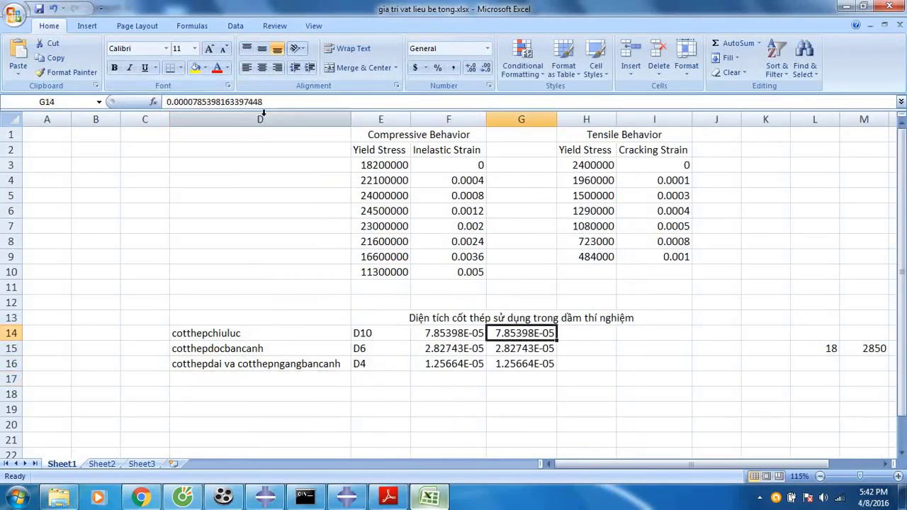
{"action": "left_click_drag", "start_coordinate": [264, 101], "coordinate": [161, 102]}
{"action": "key", "text": "ctrl+c"}
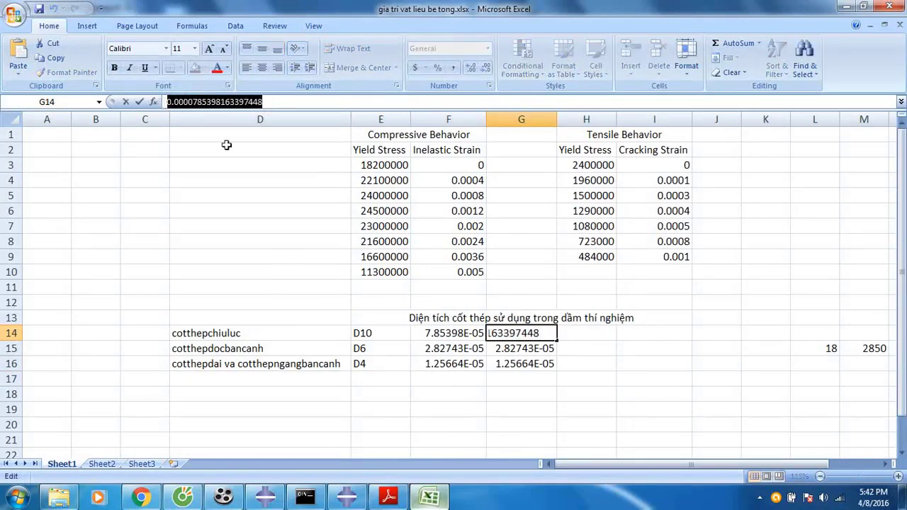
{"action": "key", "text": "alt+Tab"}
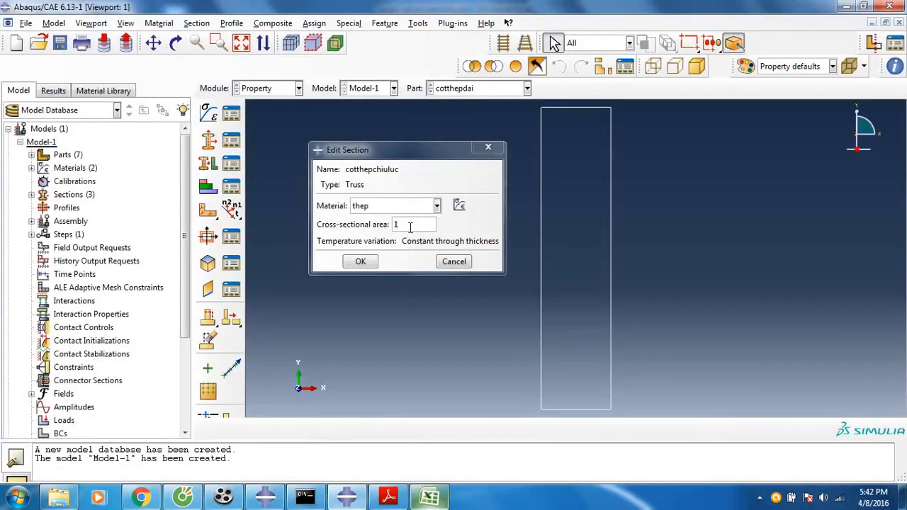
{"action": "double_click", "coordinate": [396, 224]}
{"action": "key", "text": "ctrl+v"}
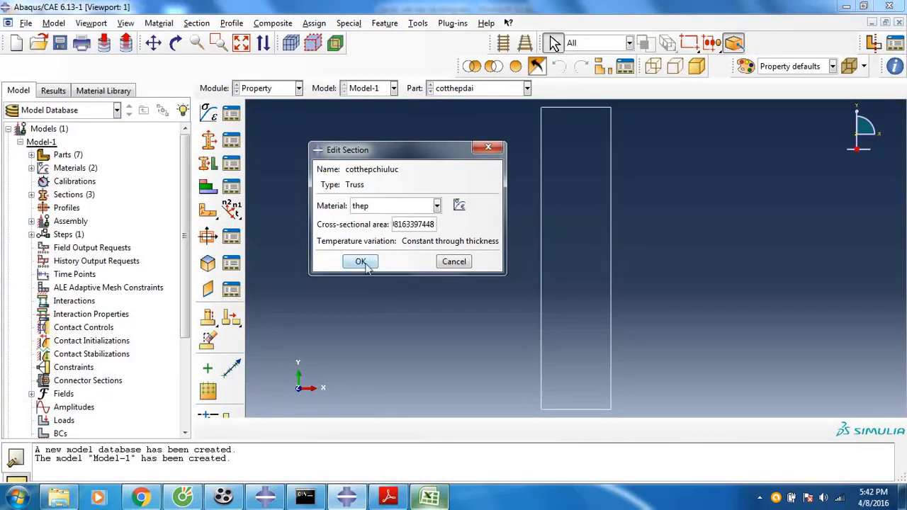
{"action": "left_click", "coordinate": [361, 262]}
- Start a truss section named cotthepdocbancanh and assign it the thep material
{"action": "left_click", "coordinate": [208, 141]}
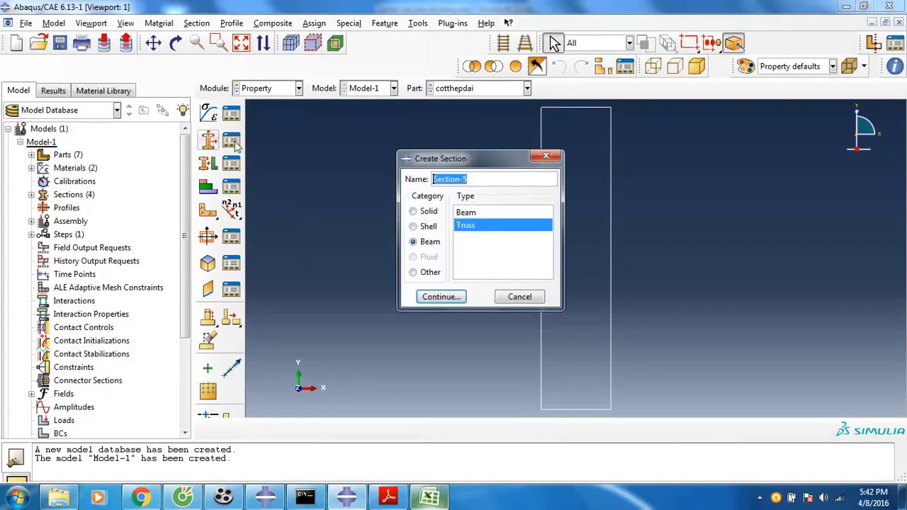
{"action": "type", "text": "cotthepdocbancanh"}
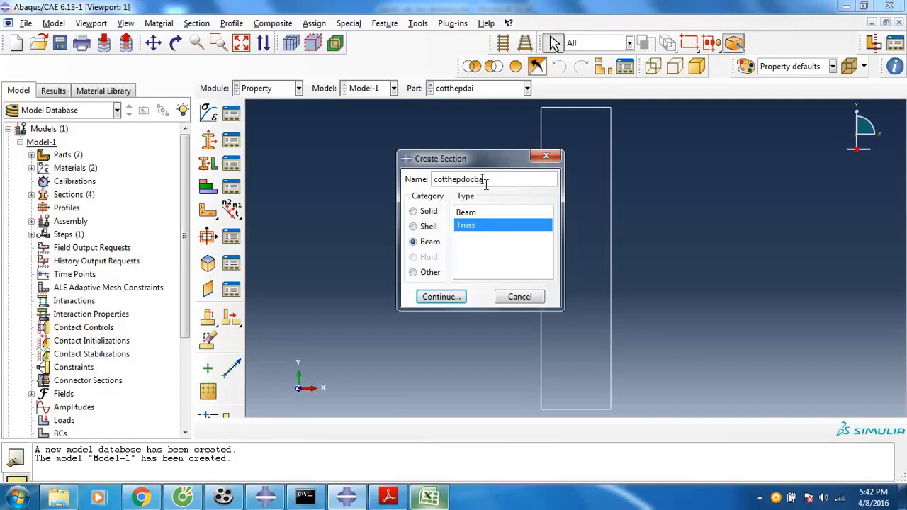
{"action": "left_click", "coordinate": [440, 297]}
{"action": "left_click", "coordinate": [388, 206]}
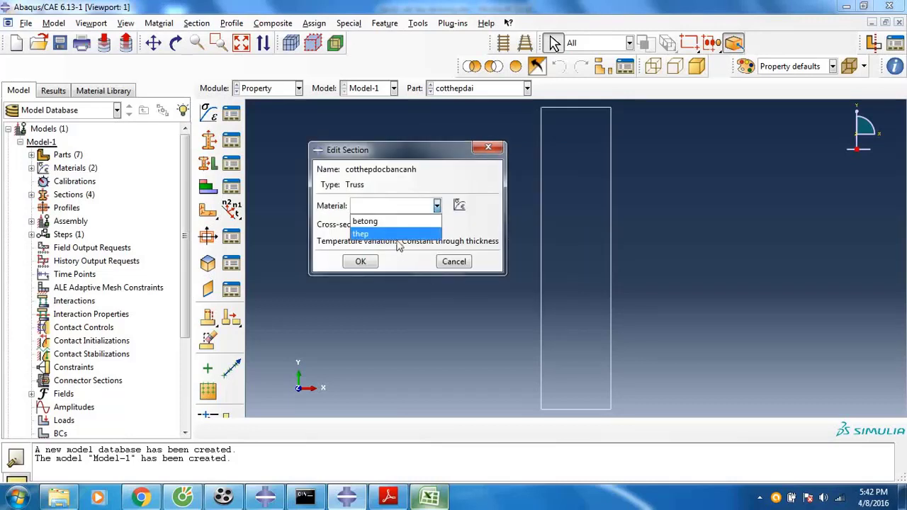
{"action": "left_click", "coordinate": [402, 234]}
- Copy the D6 area 0.0000282743338823081 from G15 in Excel into the cotthepdocbancanh section's cross-sectional area in Abaqus/CAE and accept the section
{"action": "key", "text": "alt+Tab"}
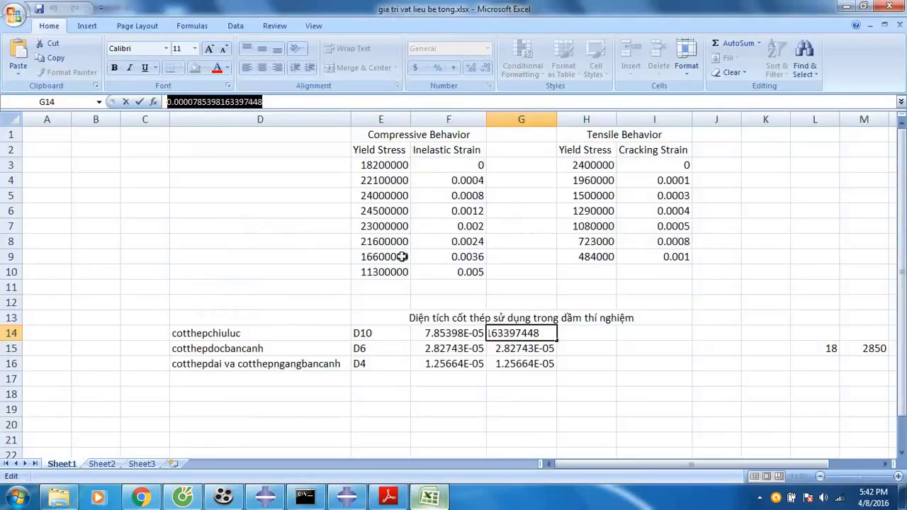
{"action": "left_click", "coordinate": [524, 349]}
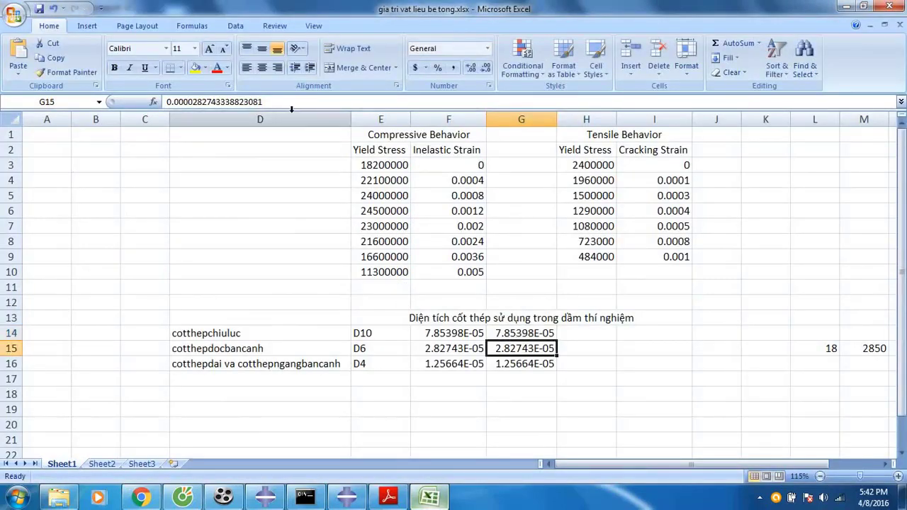
{"action": "left_click_drag", "start_coordinate": [262, 101], "coordinate": [167, 102]}
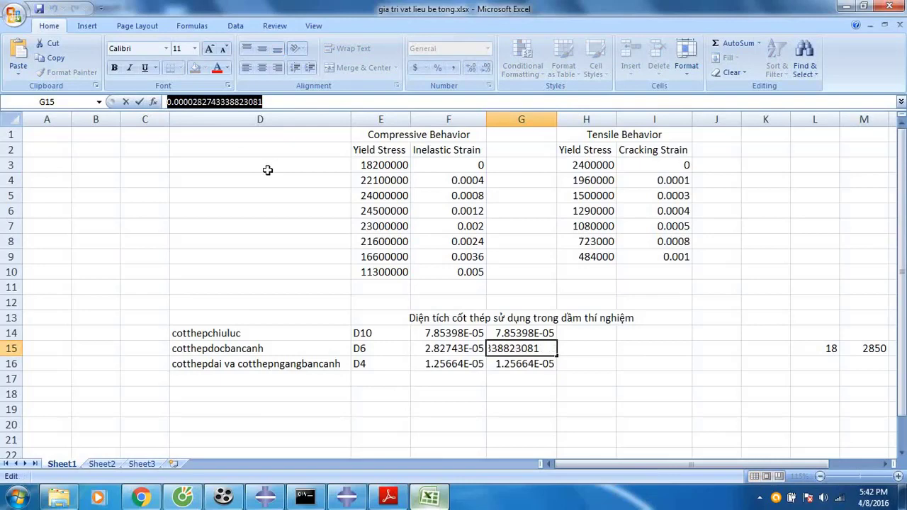
{"action": "key", "text": "ctrl+c"}
{"action": "key", "text": "alt+Tab"}
{"action": "left_click", "coordinate": [419, 223]}
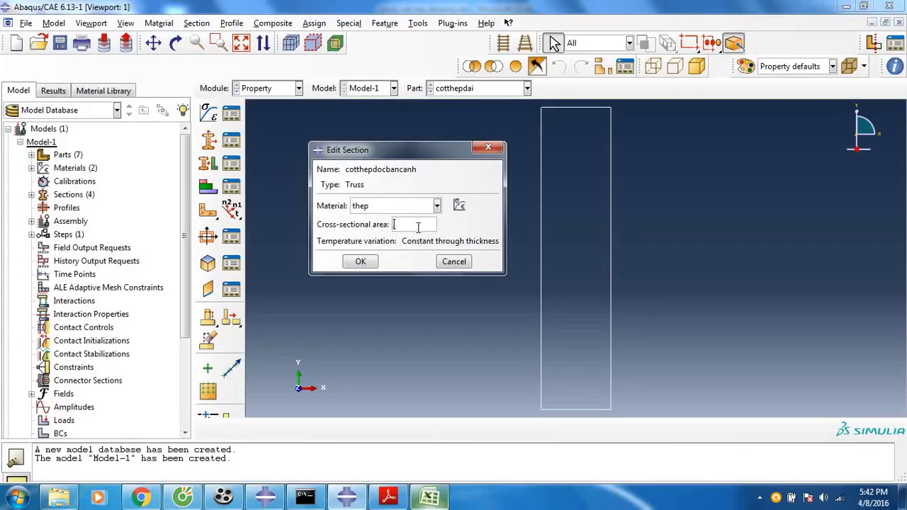
{"action": "key", "text": "ctrl+v"}
{"action": "left_click", "coordinate": [358, 262]}
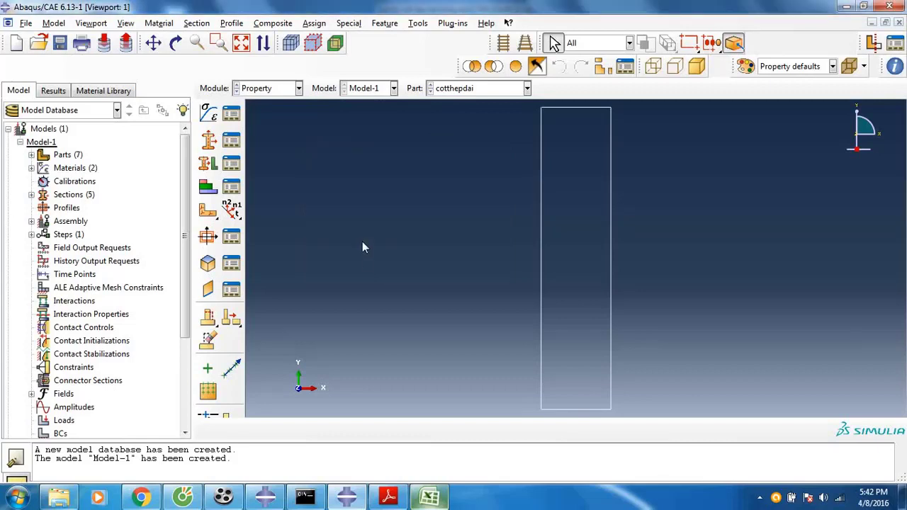
- Start a truss section named cotthepngangbancanh and assign it the thep material
{"action": "left_click", "coordinate": [208, 139]}
{"action": "type", "text": "co"}
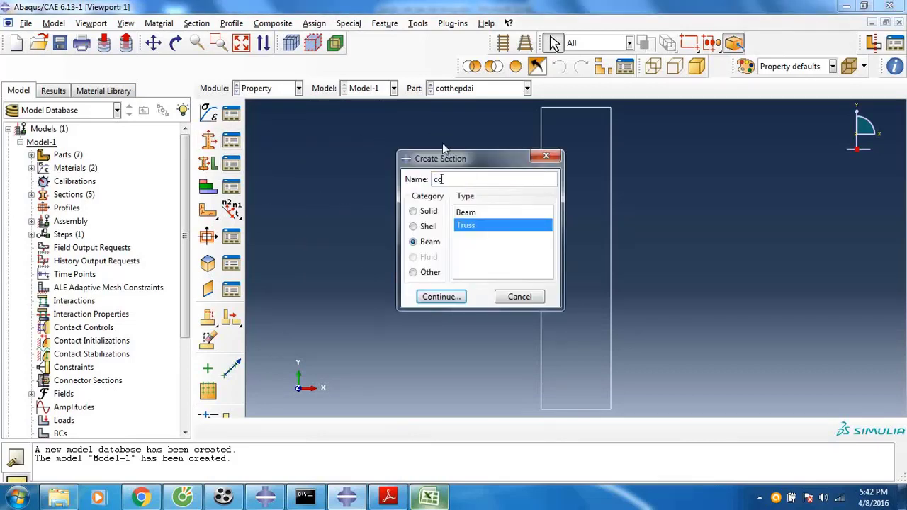
{"action": "type", "text": "tthepngangbancanh"}
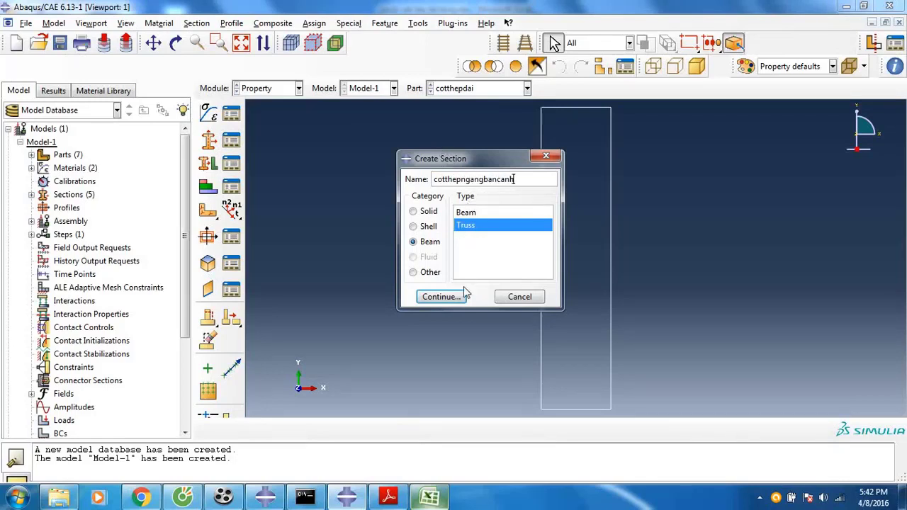
{"action": "left_click", "coordinate": [442, 296]}
{"action": "left_click", "coordinate": [387, 208]}
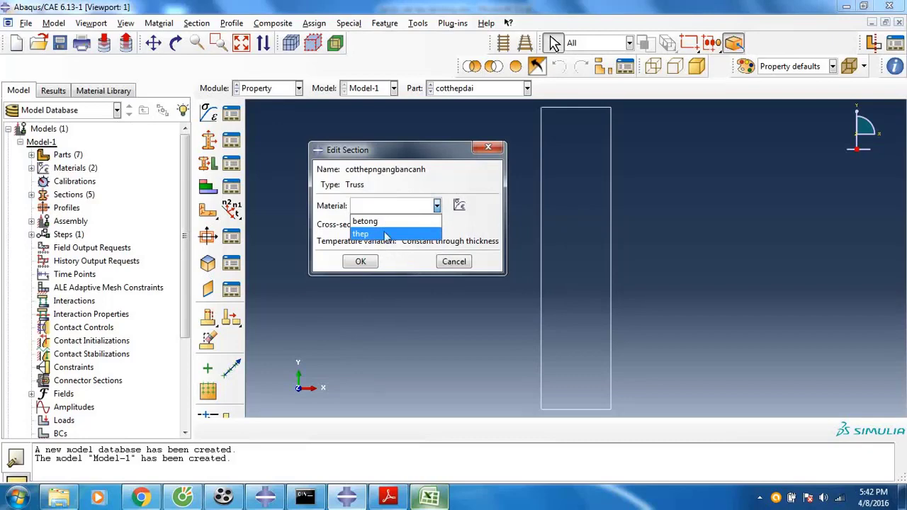
{"action": "left_click", "coordinate": [385, 235]}
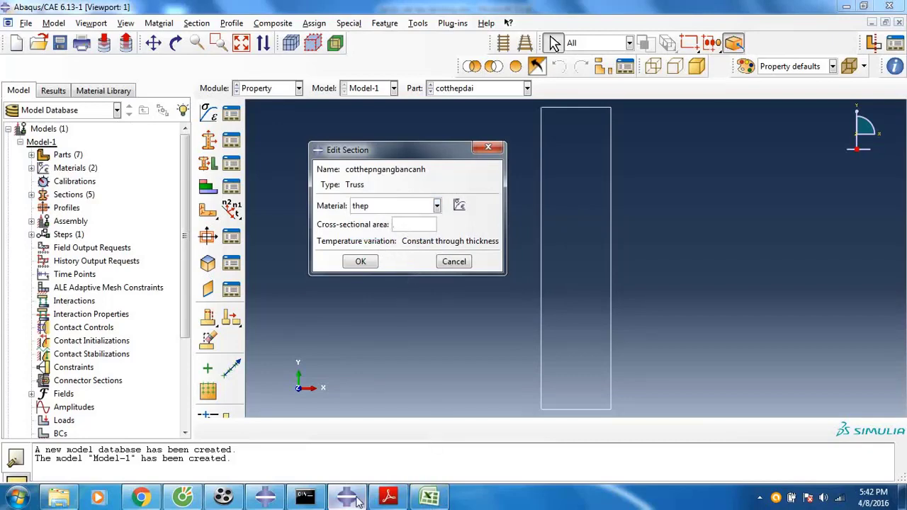
- Copy the D4 area 0.0000125663706143592 from G16 in Excel into the cotthepngangbancanh section's cross-sectional area in Abaqus/CAE and accept the section
{"action": "left_click", "coordinate": [429, 498]}
{"action": "left_click", "coordinate": [521, 368]}
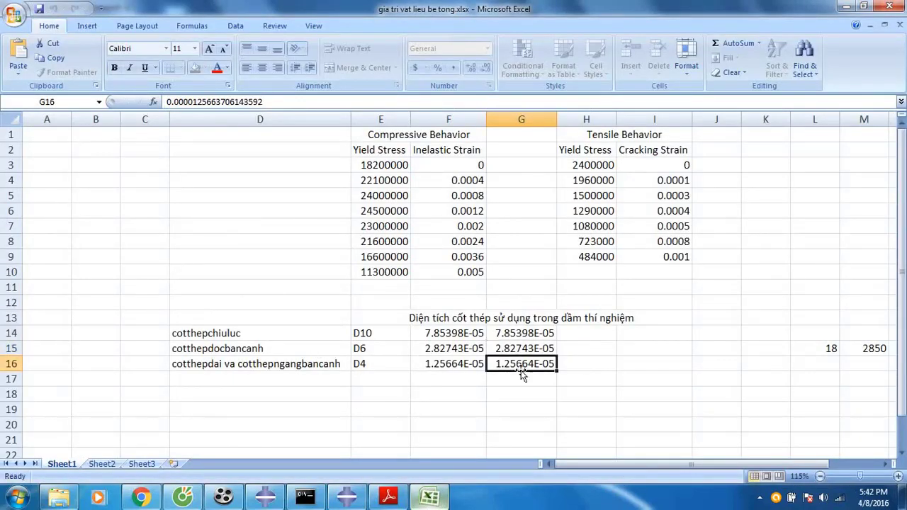
{"action": "left_click", "coordinate": [262, 102]}
{"action": "left_click_drag", "start_coordinate": [263, 102], "coordinate": [167, 102]}
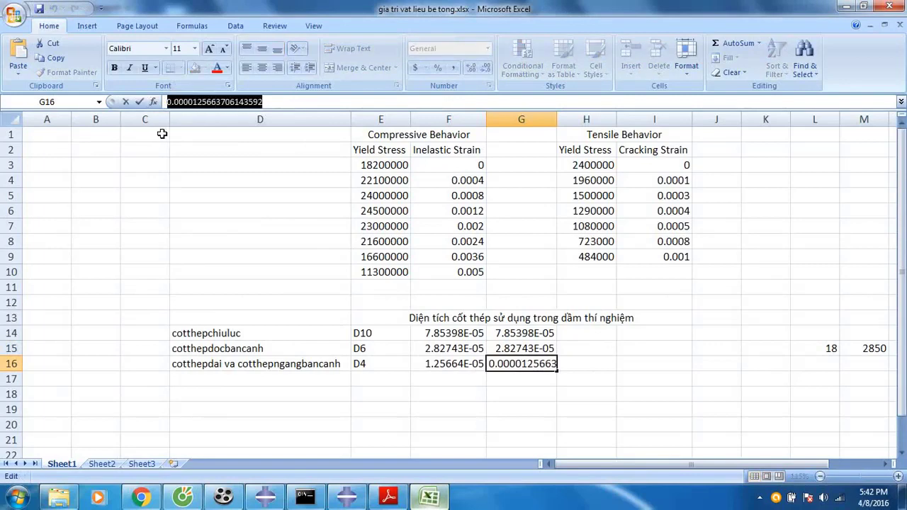
{"action": "key", "text": "ctrl+c"}
{"action": "key", "text": "alt+Tab"}
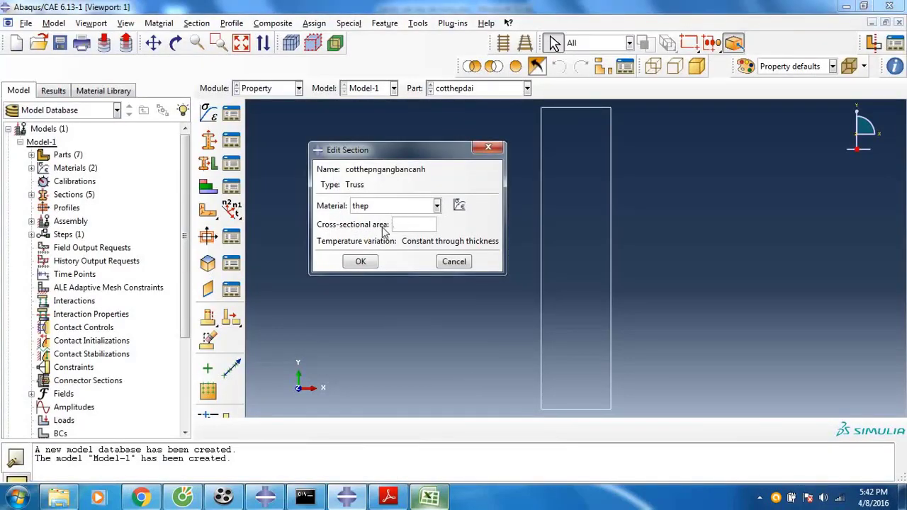
{"action": "key", "text": "ctrl+v"}
{"action": "left_click", "coordinate": [365, 261]}
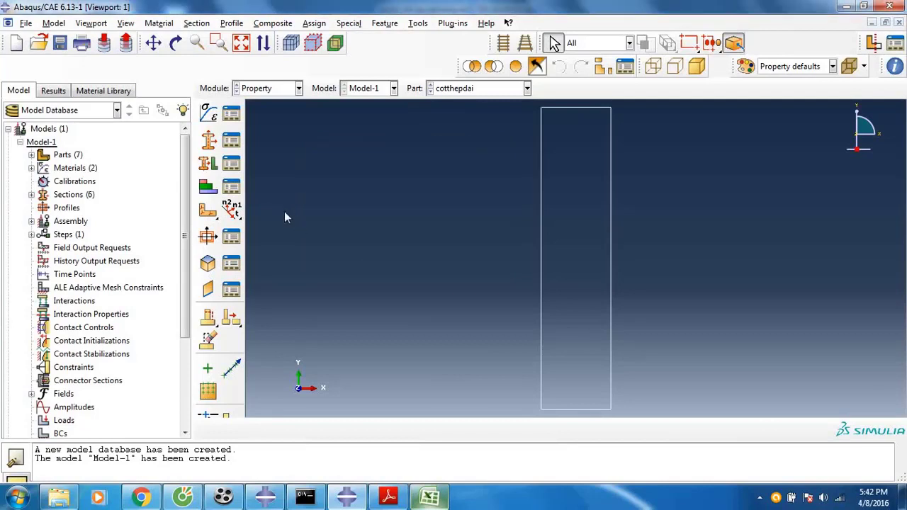
- Create a truss section named cotthepdai with material thep and the copied D4 cross-sectional area
{"action": "left_click", "coordinate": [207, 164]}
{"action": "type", "text": "cotthepdai"}
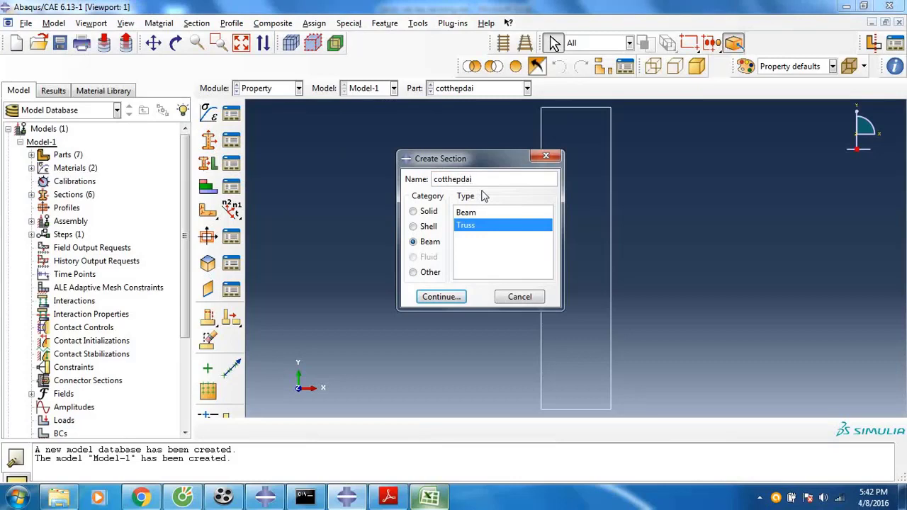
{"action": "left_click", "coordinate": [445, 296]}
{"action": "left_click", "coordinate": [425, 207]}
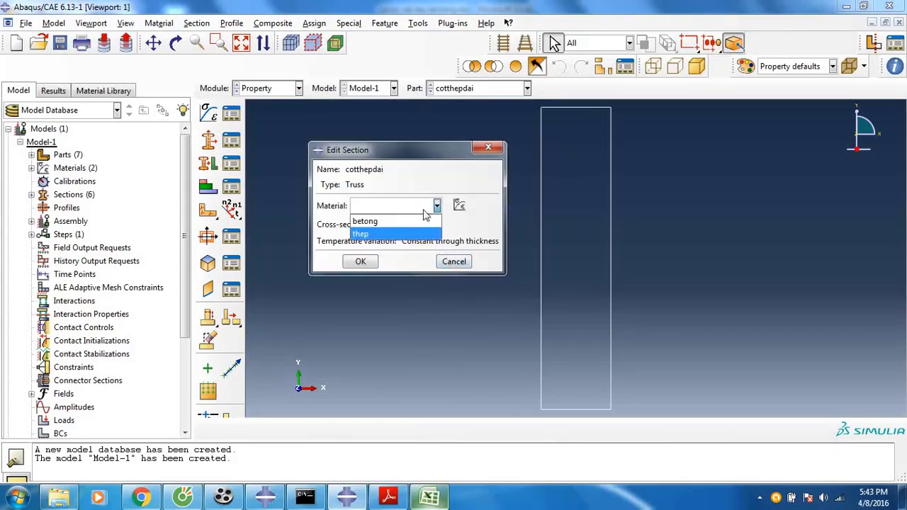
{"action": "left_click", "coordinate": [417, 232]}
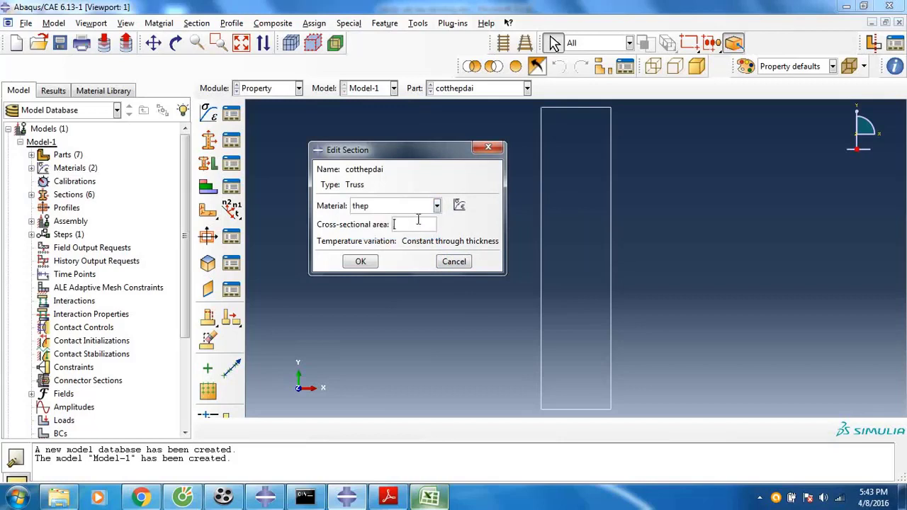
{"action": "key", "text": "ctrl+v"}
{"action": "left_click", "coordinate": [365, 265]}
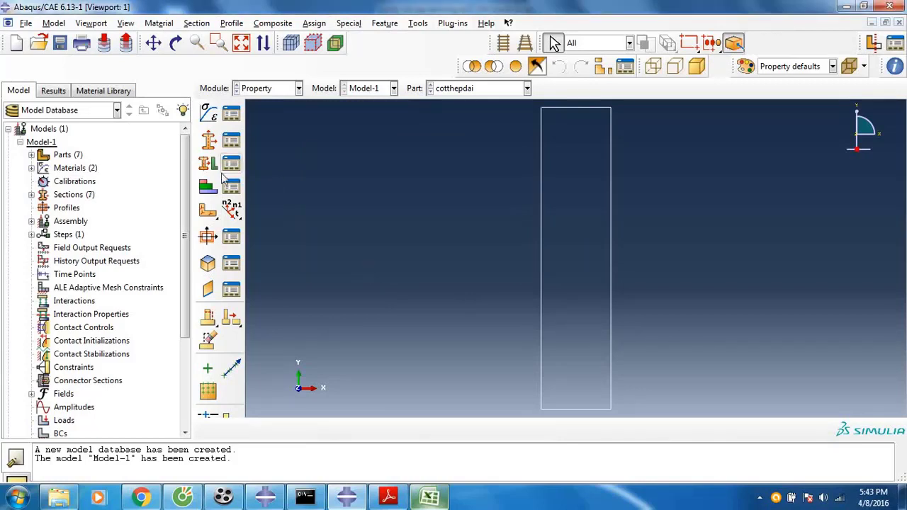
- Assign the cotthepchiuluc section to the whole bar of the cotthepchiuluc part, creating set Set-1
{"action": "left_click", "coordinate": [213, 164]}
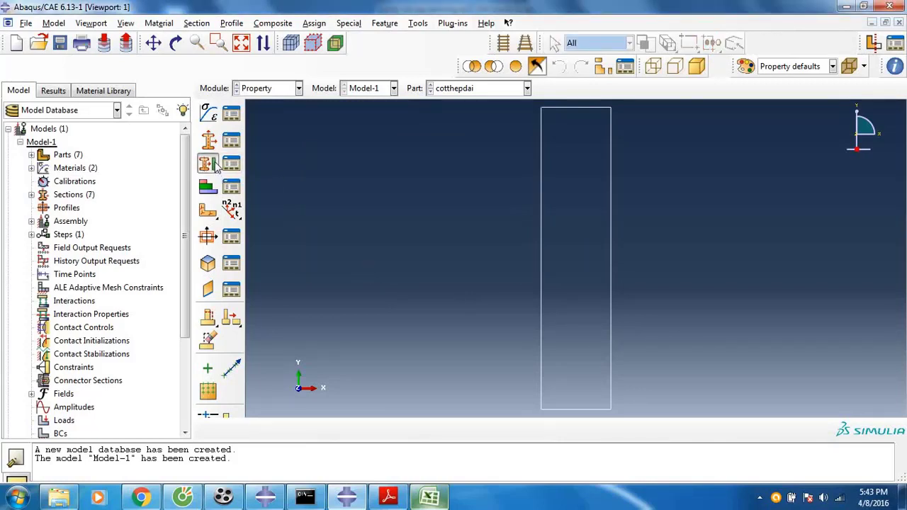
{"action": "left_click", "coordinate": [460, 87]}
{"action": "left_click", "coordinate": [476, 107]}
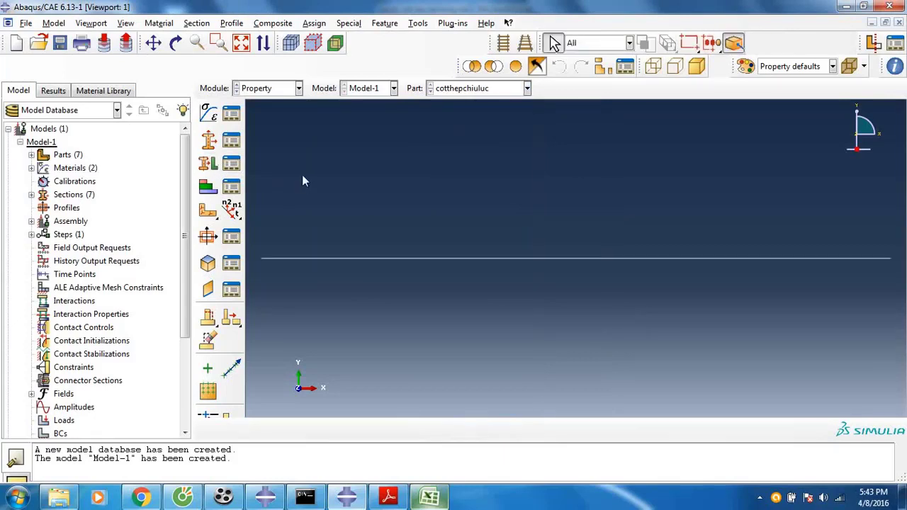
{"action": "left_click_drag", "start_coordinate": [402, 296], "coordinate": [351, 239]}
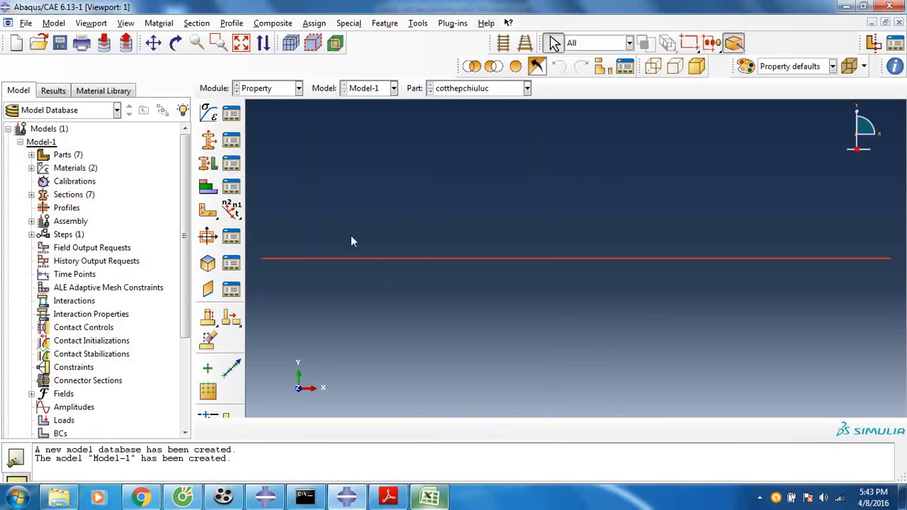
{"action": "left_click", "coordinate": [208, 164]}
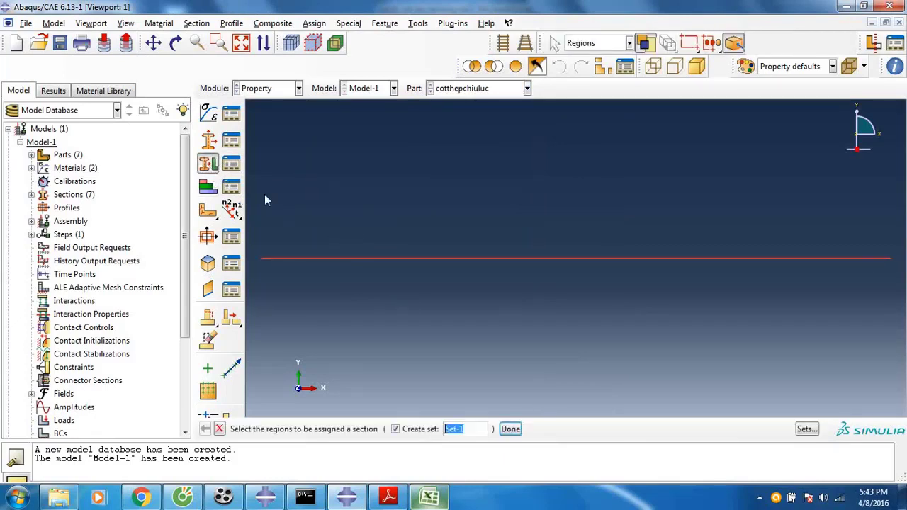
{"action": "left_click", "coordinate": [510, 428]}
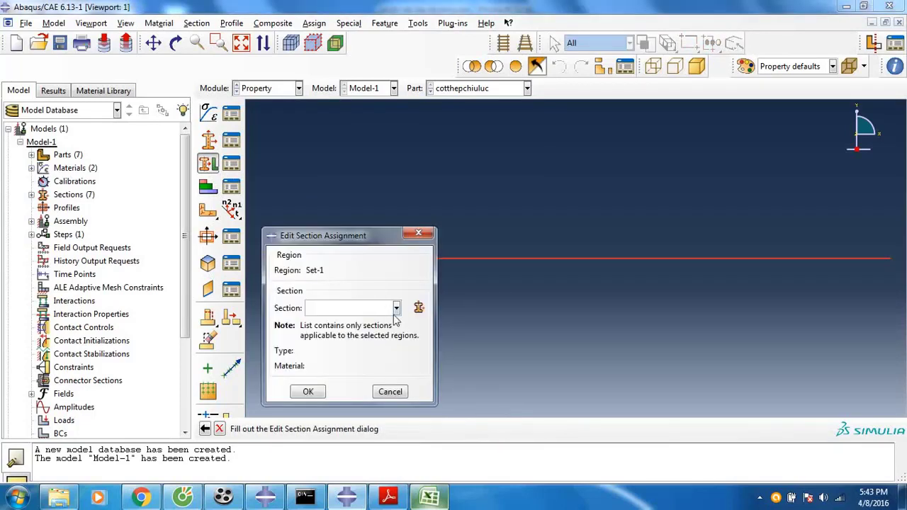
{"action": "left_click", "coordinate": [397, 307]}
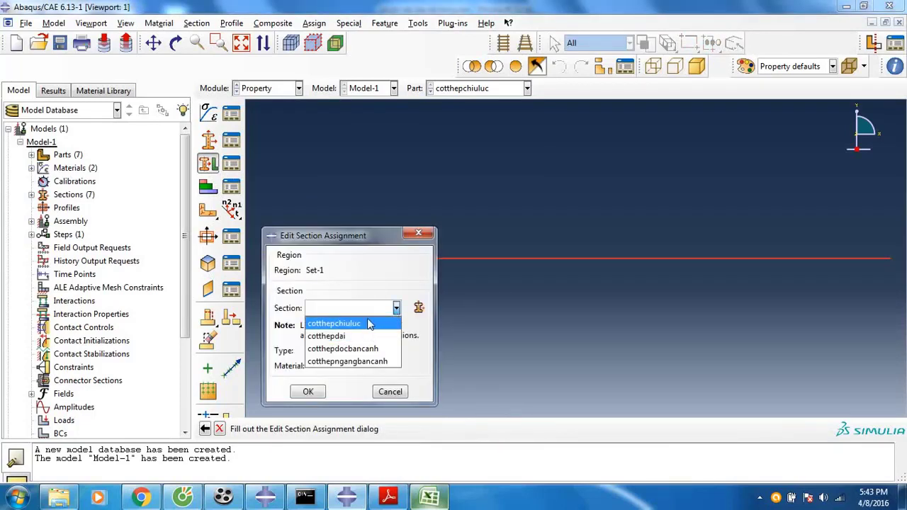
{"action": "left_click", "coordinate": [369, 323]}
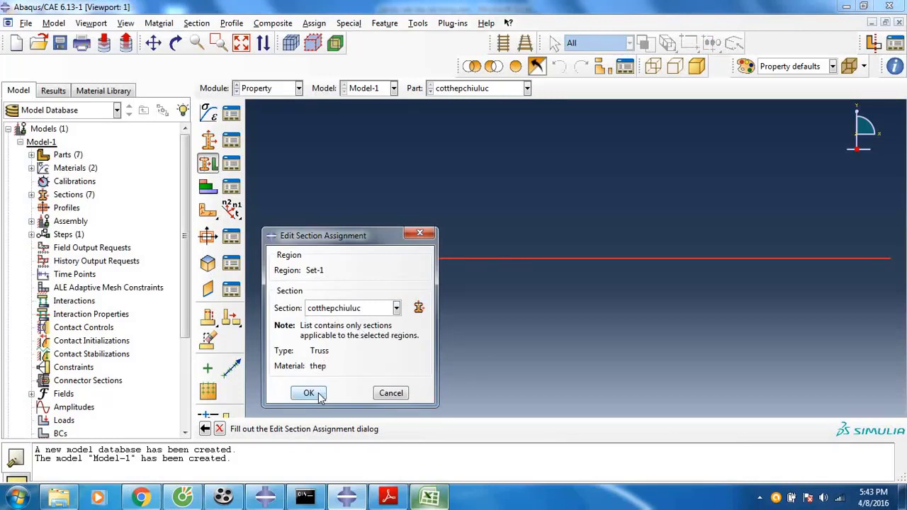
{"action": "left_click", "coordinate": [319, 397]}
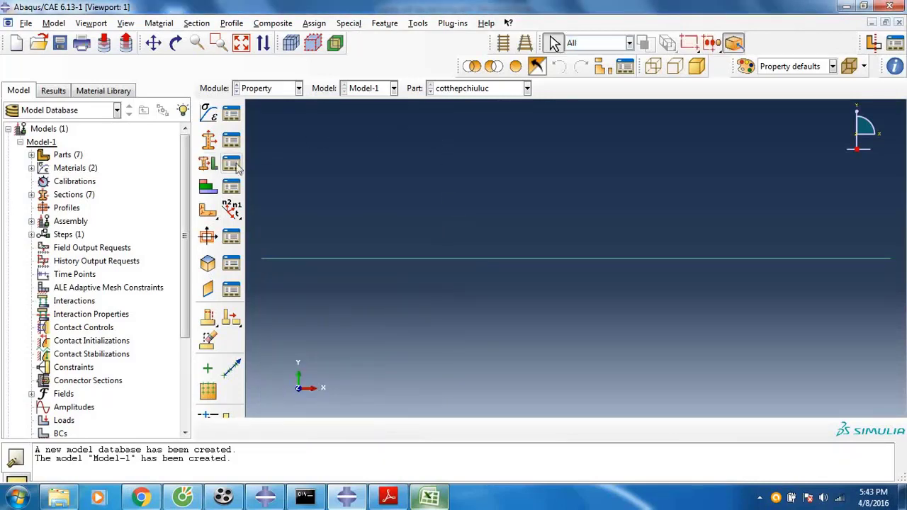
- Assign the cotthepdai section to all four edges of the cotthepdai stirrup part, creating set Set-1
{"action": "left_click", "coordinate": [461, 89]}
{"action": "left_click", "coordinate": [461, 115]}
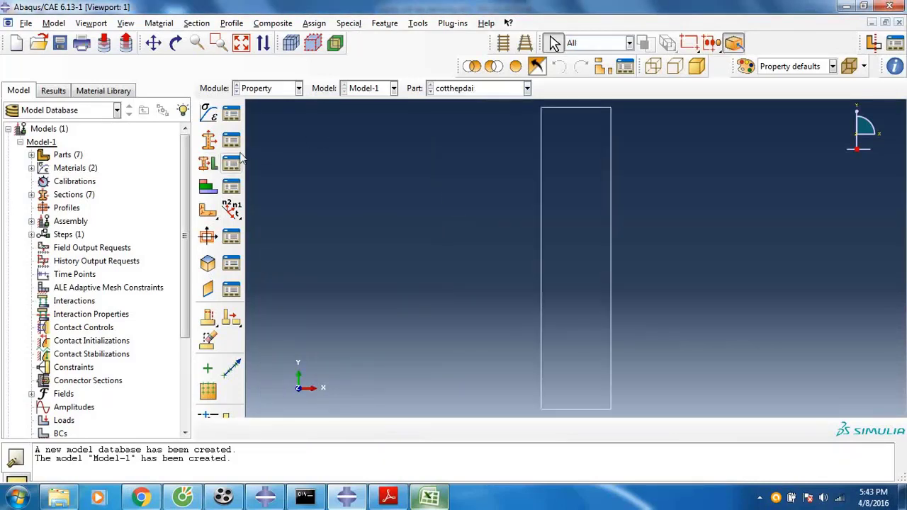
{"action": "left_click", "coordinate": [207, 163]}
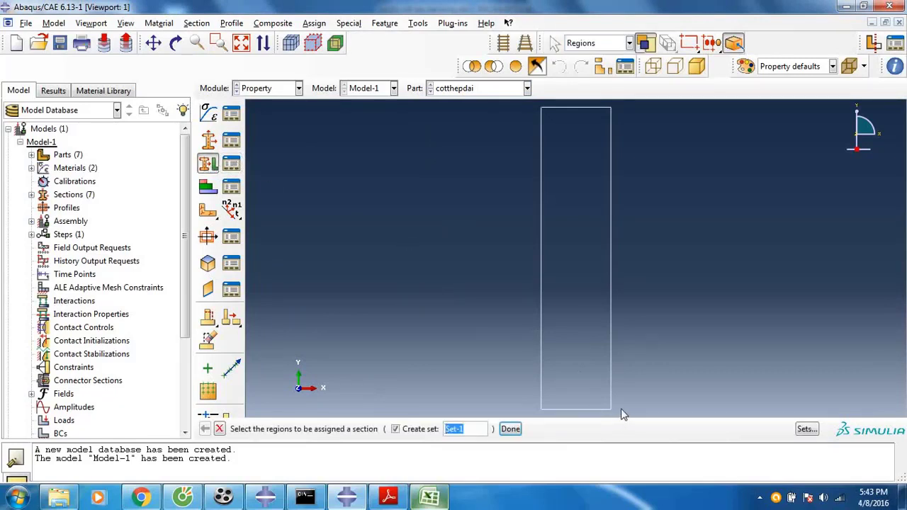
{"action": "left_click_drag", "start_coordinate": [620, 410], "coordinate": [505, 103]}
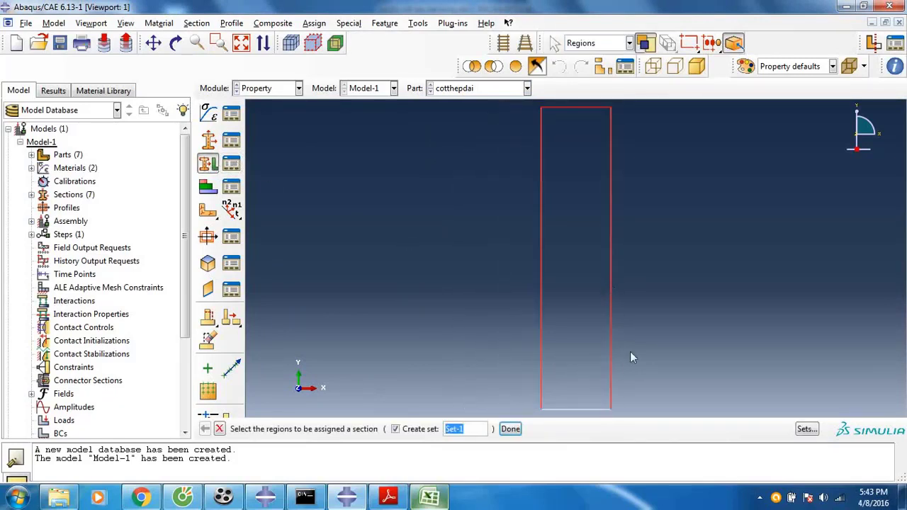
{"action": "left_click_drag", "start_coordinate": [617, 411], "coordinate": [510, 103]}
{"action": "left_click", "coordinate": [512, 430]}
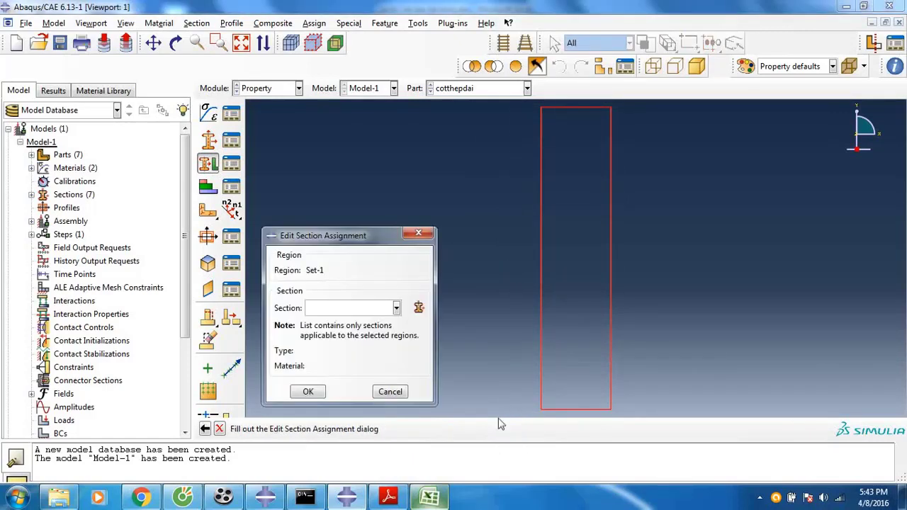
{"action": "left_click", "coordinate": [396, 308]}
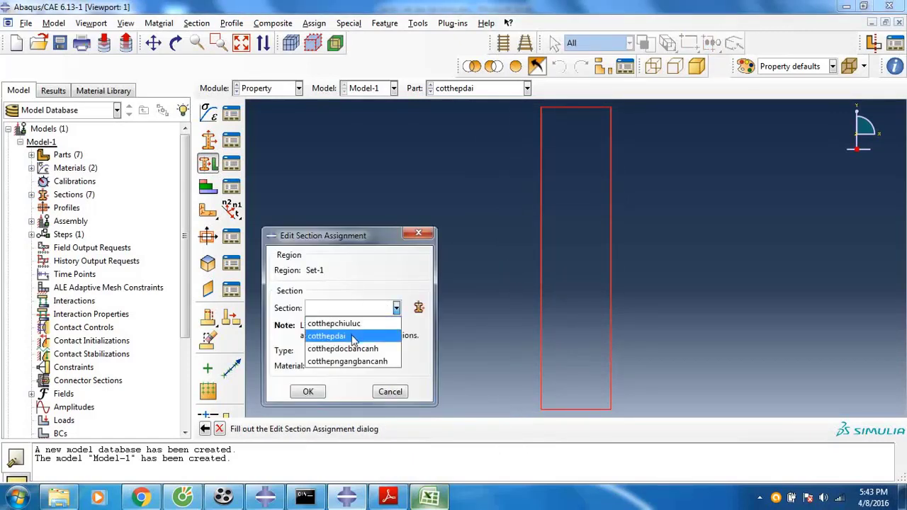
{"action": "left_click", "coordinate": [353, 337]}
{"action": "left_click", "coordinate": [309, 393]}
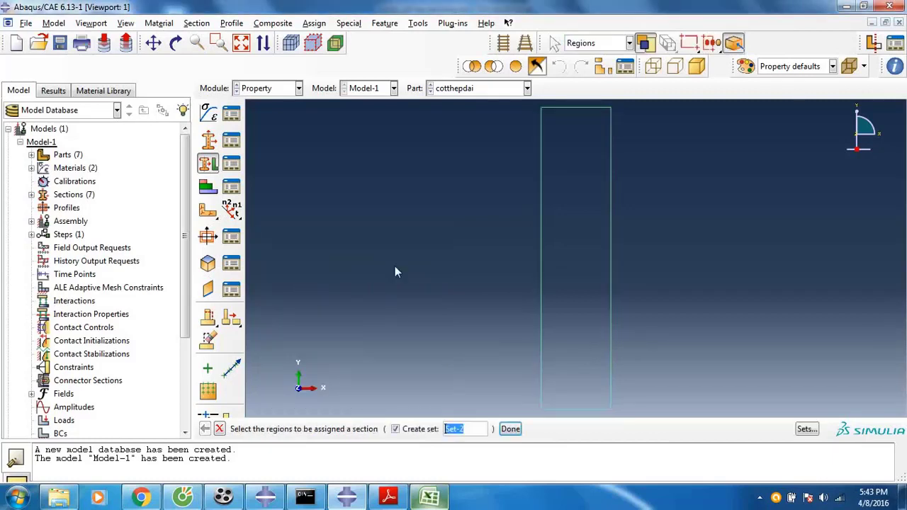
- Assign the cotthepdocbancanh section to the bar of the cotthepdocbancanh part, creating set Set-1
{"action": "left_click", "coordinate": [480, 89]}
{"action": "left_click", "coordinate": [479, 133]}
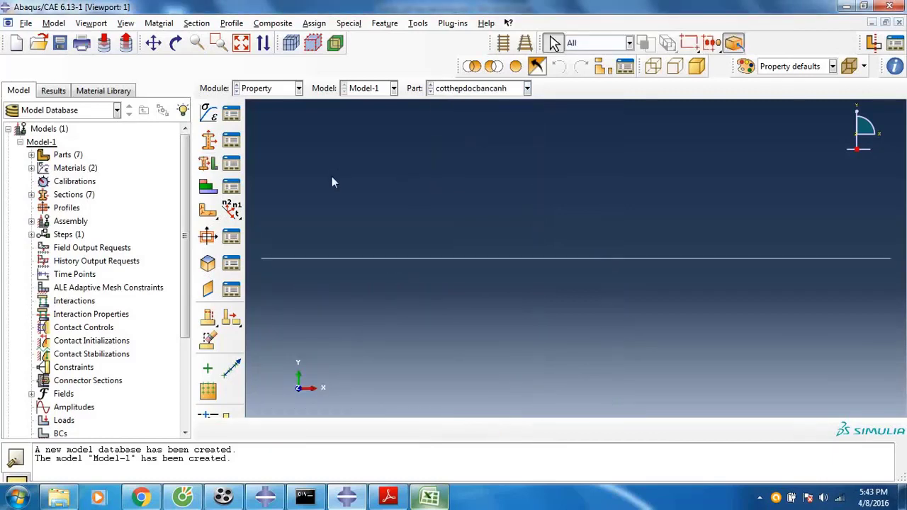
{"action": "left_click", "coordinate": [208, 164]}
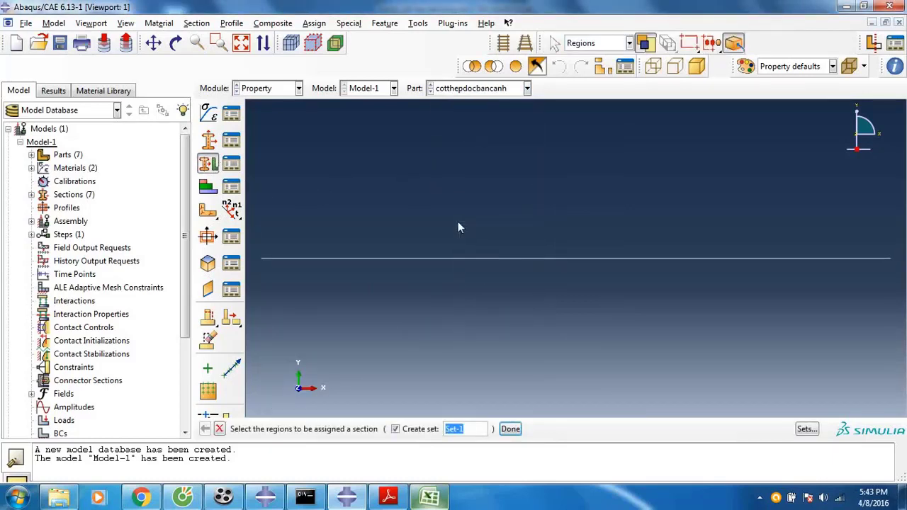
{"action": "left_click", "coordinate": [461, 259]}
{"action": "left_click", "coordinate": [510, 429]}
{"action": "left_click", "coordinate": [388, 309]}
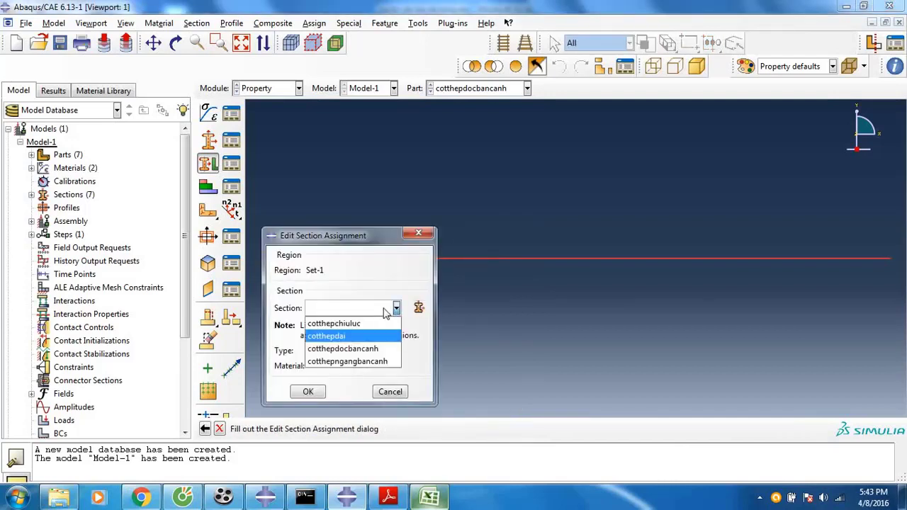
{"action": "left_click", "coordinate": [366, 348]}
{"action": "left_click", "coordinate": [309, 393]}
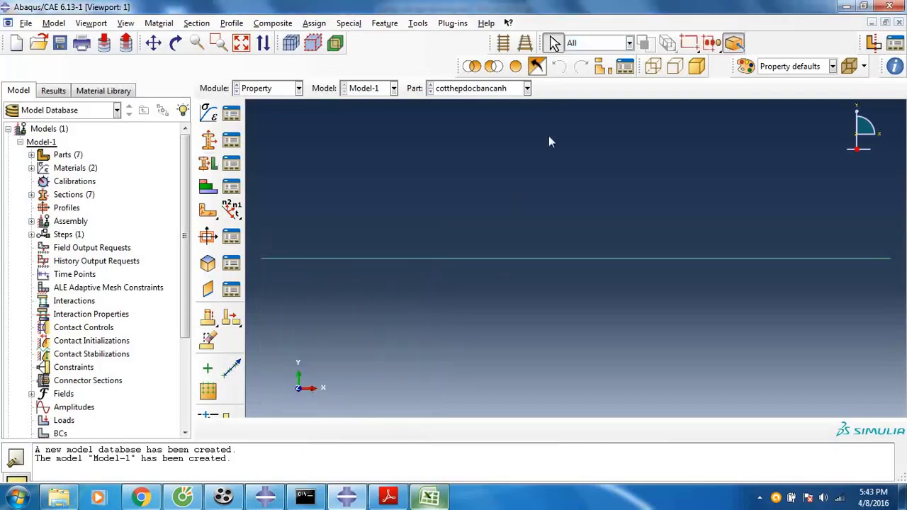
- Assign the cotthepngangbancanh section to the bar of the cotthepngangbancanh part, creating set Set-1
{"action": "left_click", "coordinate": [503, 89]}
{"action": "left_click", "coordinate": [487, 149]}
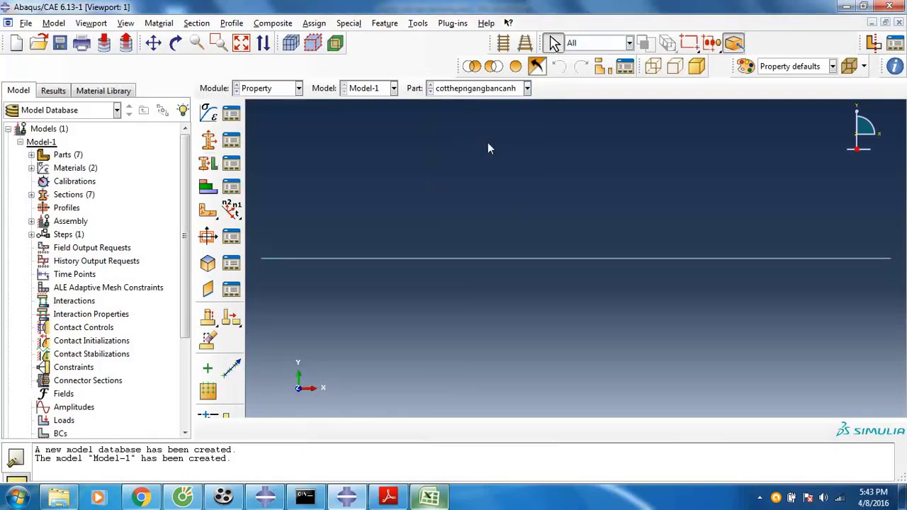
{"action": "left_click", "coordinate": [208, 163]}
{"action": "left_click_drag", "start_coordinate": [462, 291], "coordinate": [415, 217]}
{"action": "left_click", "coordinate": [511, 428]}
{"action": "left_click", "coordinate": [368, 308]}
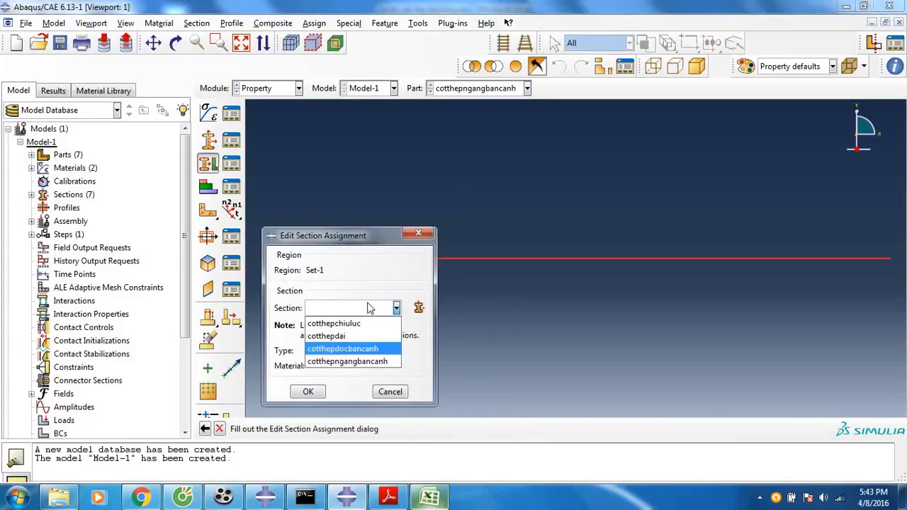
{"action": "left_click", "coordinate": [365, 362]}
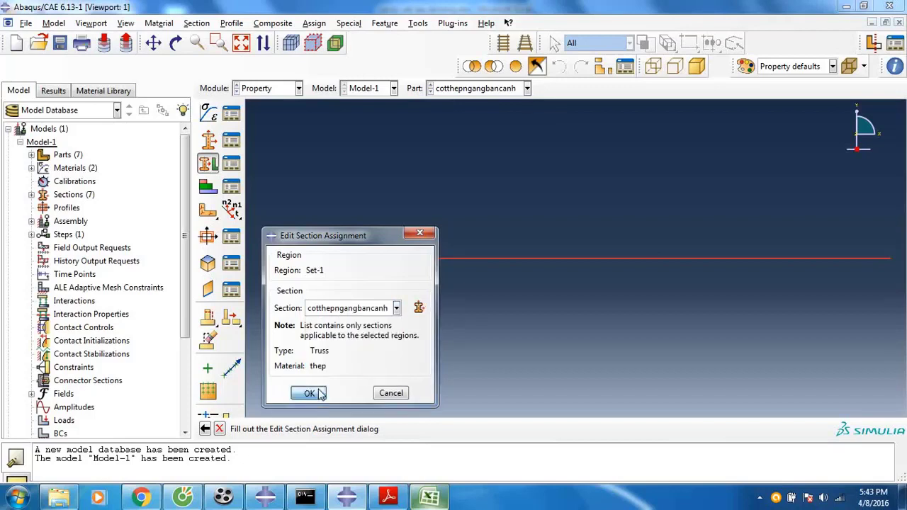
{"action": "left_click", "coordinate": [308, 392]}
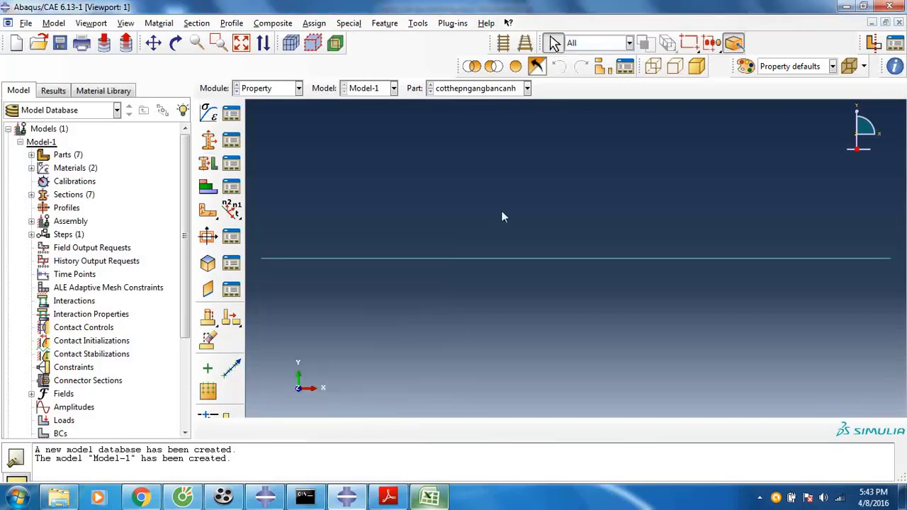
- Assign the dambetong section to the whole T-beam solid of the dambetong part
{"action": "left_click", "coordinate": [495, 88]}
{"action": "left_click", "coordinate": [467, 153]}
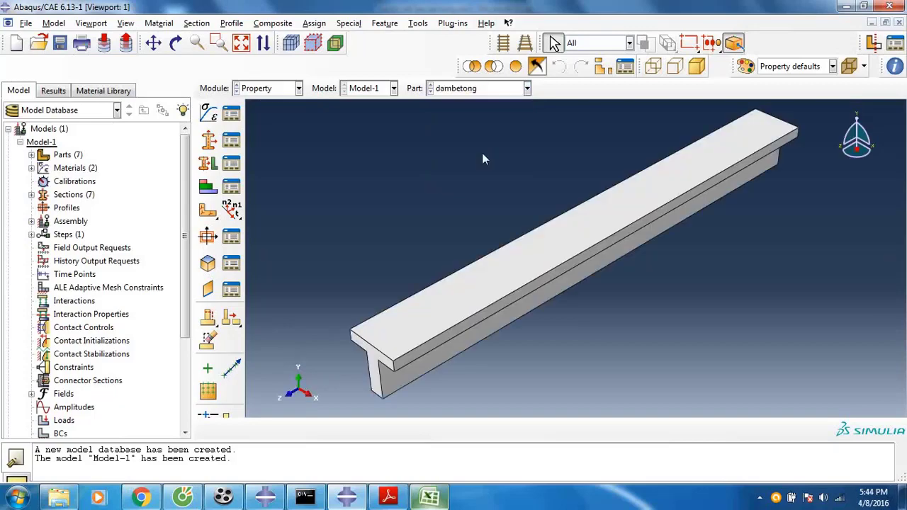
{"action": "left_click", "coordinate": [207, 164]}
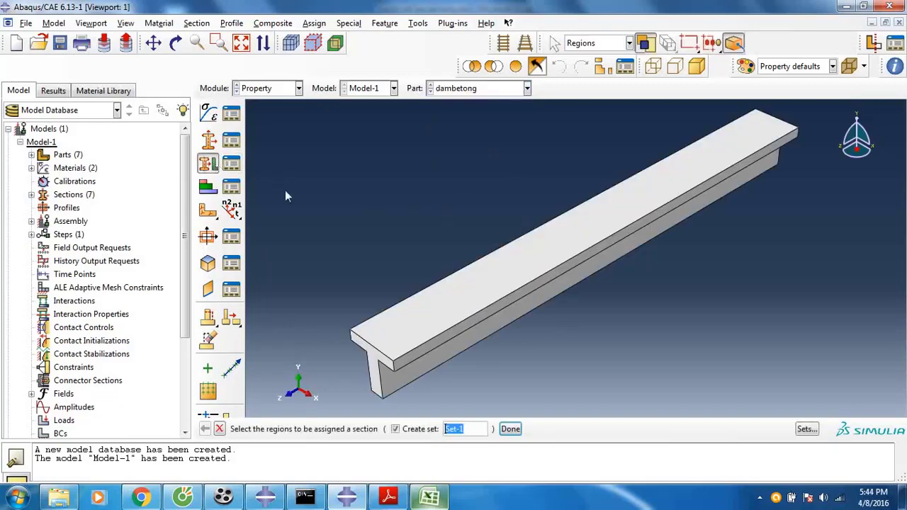
{"action": "left_click", "coordinate": [499, 294]}
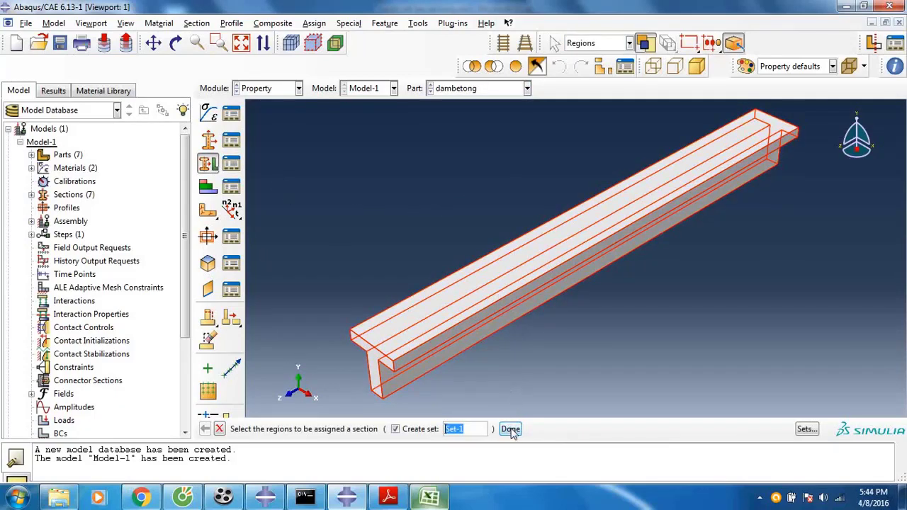
{"action": "left_click", "coordinate": [510, 429]}
{"action": "left_click", "coordinate": [348, 308]}
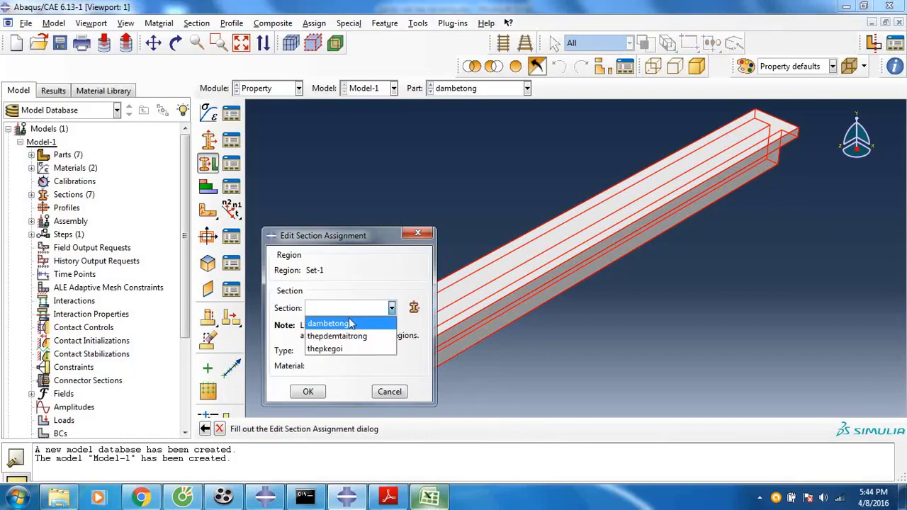
{"action": "left_click", "coordinate": [333, 324]}
{"action": "left_click", "coordinate": [307, 394]}
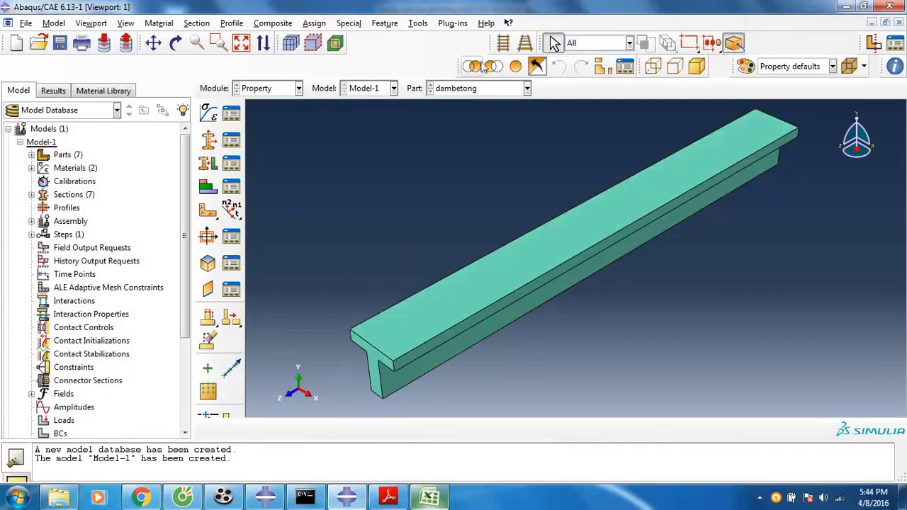
- Assign the thepdemtaitrong section to the solid plate of the tamdemtaitrong part
{"action": "left_click", "coordinate": [527, 88]}
{"action": "left_click", "coordinate": [466, 165]}
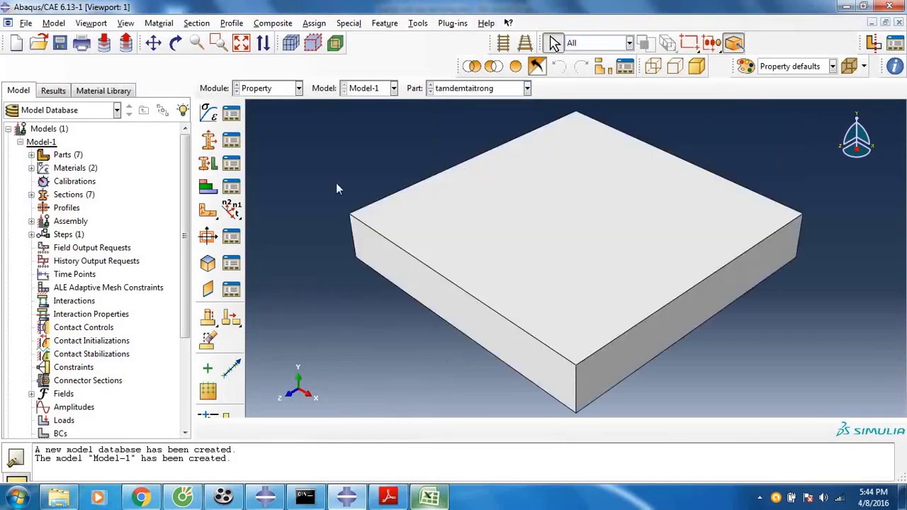
{"action": "left_click", "coordinate": [207, 164]}
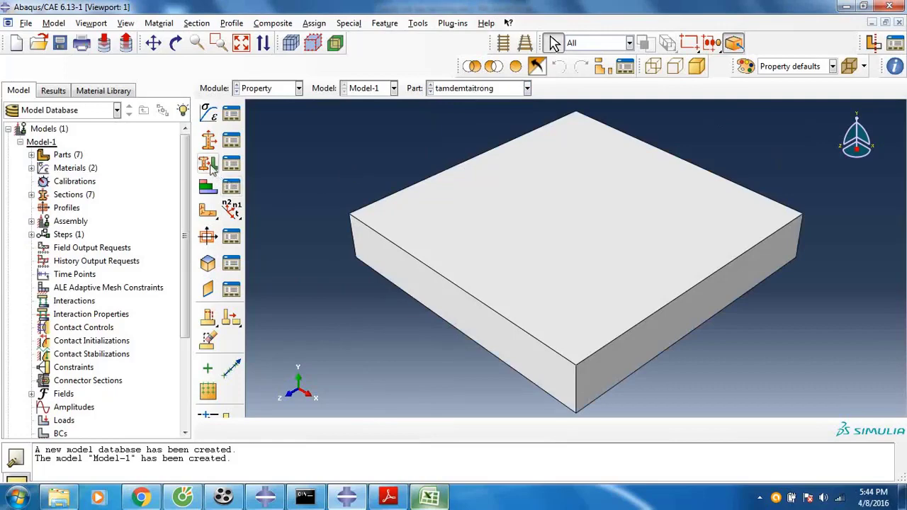
{"action": "left_click", "coordinate": [597, 286]}
{"action": "left_click", "coordinate": [511, 430]}
{"action": "left_click", "coordinate": [391, 308]}
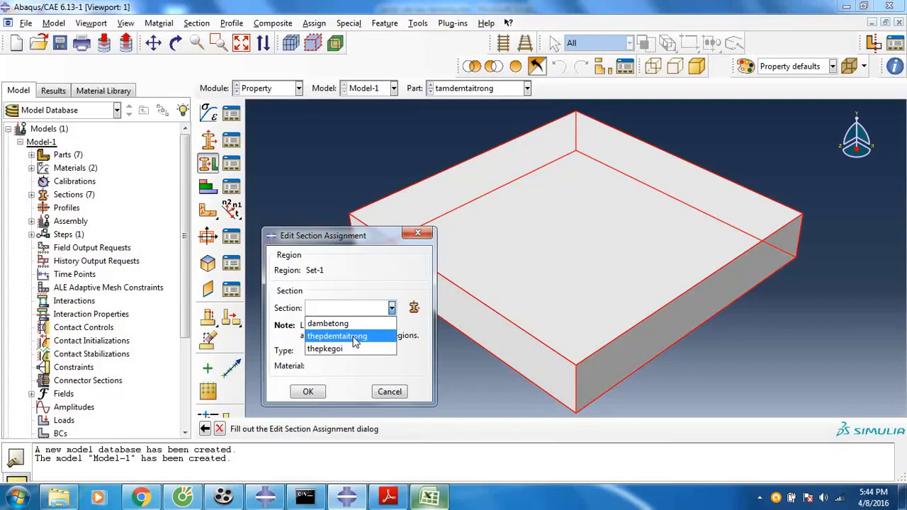
{"action": "left_click", "coordinate": [356, 336]}
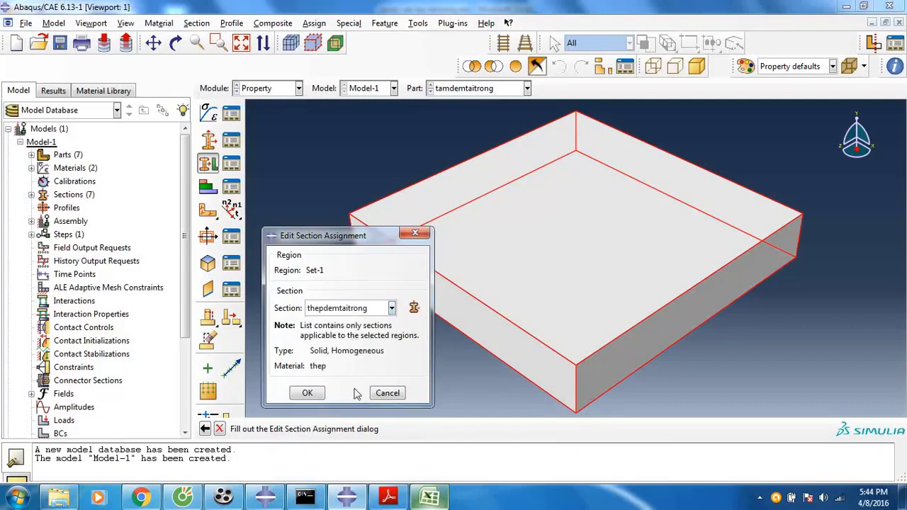
{"action": "left_click", "coordinate": [307, 392]}
- Assign the thepkegoi section to the solid block of the tamthepgoi part
{"action": "left_click", "coordinate": [459, 89]}
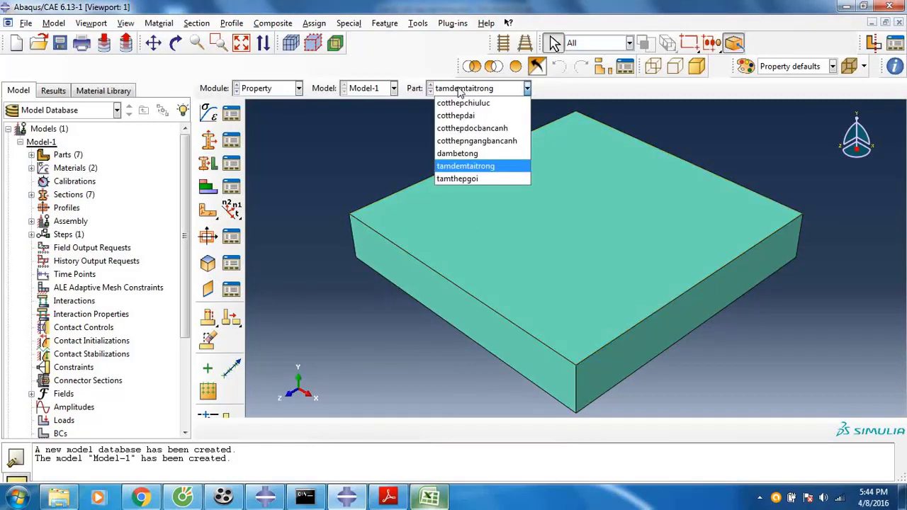
{"action": "left_click", "coordinate": [468, 178]}
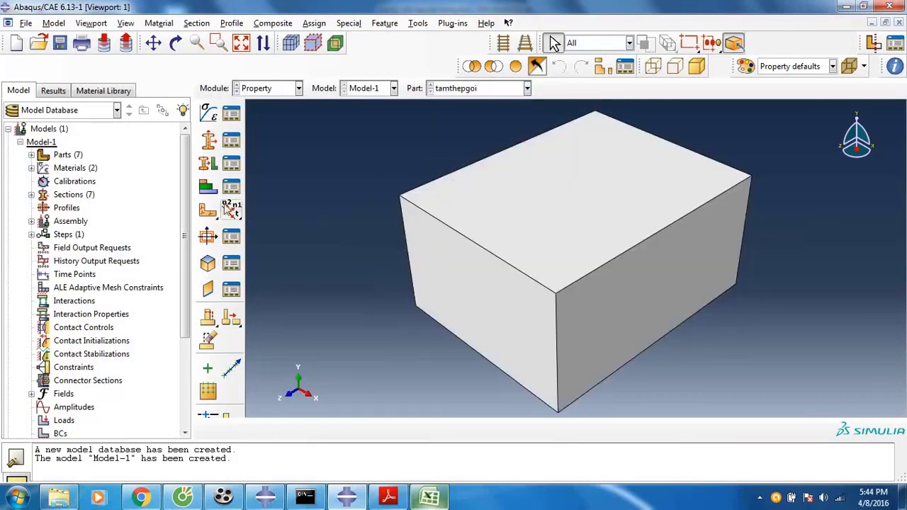
{"action": "left_click", "coordinate": [207, 165]}
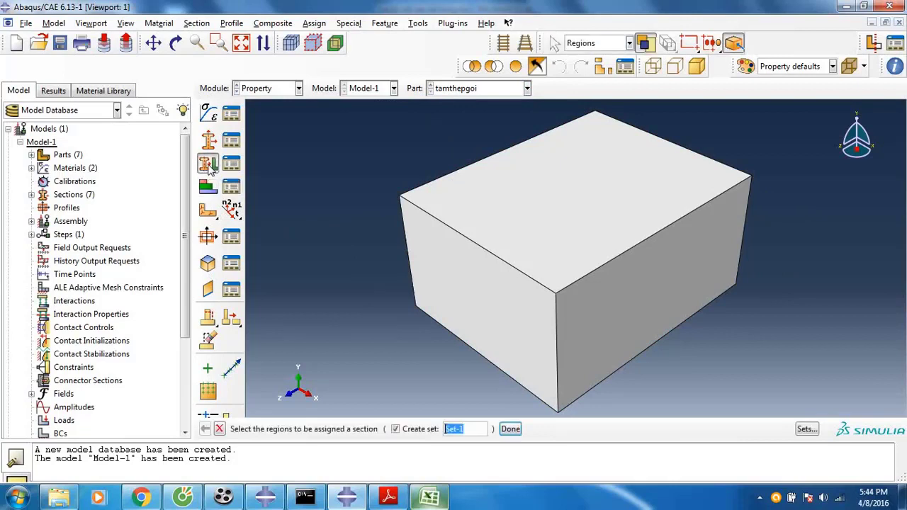
{"action": "left_click", "coordinate": [575, 316]}
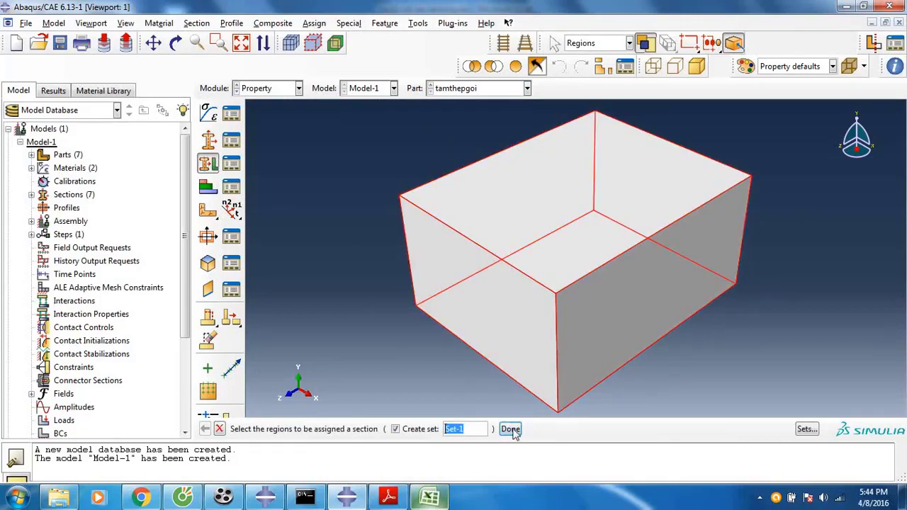
{"action": "left_click", "coordinate": [510, 429]}
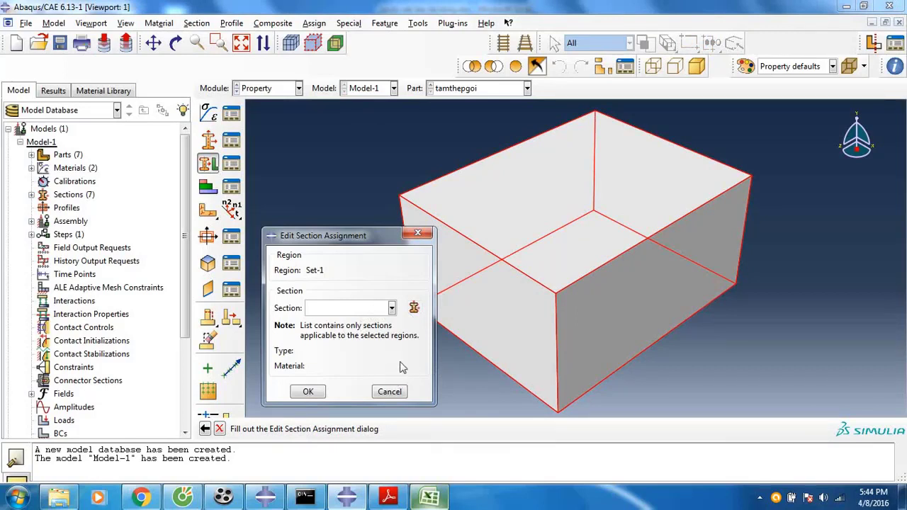
{"action": "left_click", "coordinate": [376, 308]}
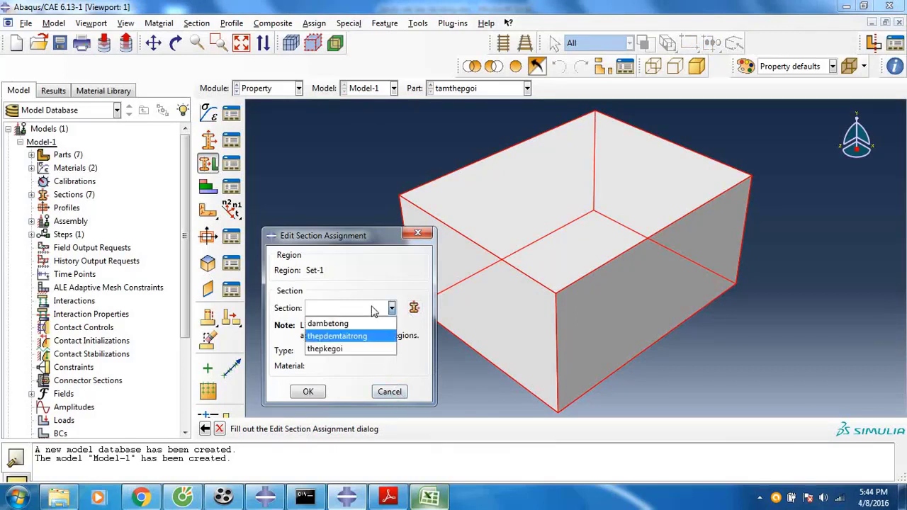
{"action": "left_click", "coordinate": [343, 350]}
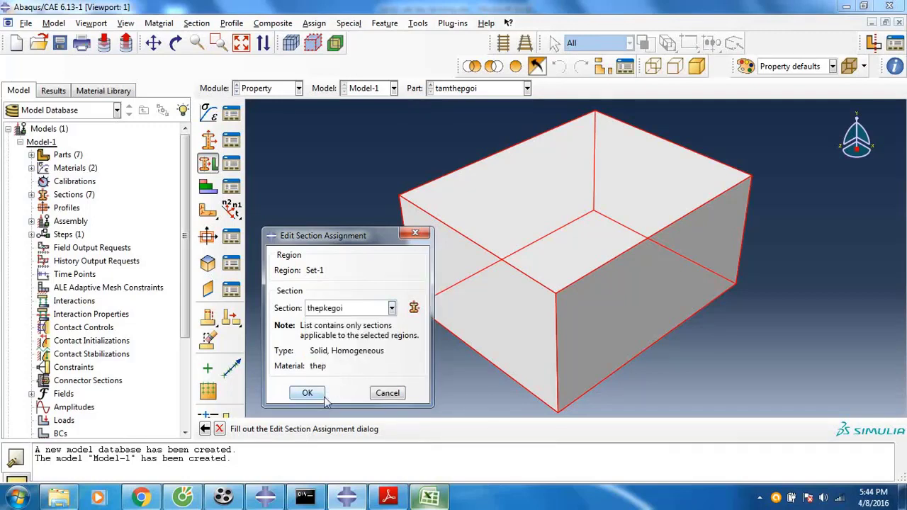
{"action": "left_click", "coordinate": [312, 392]}
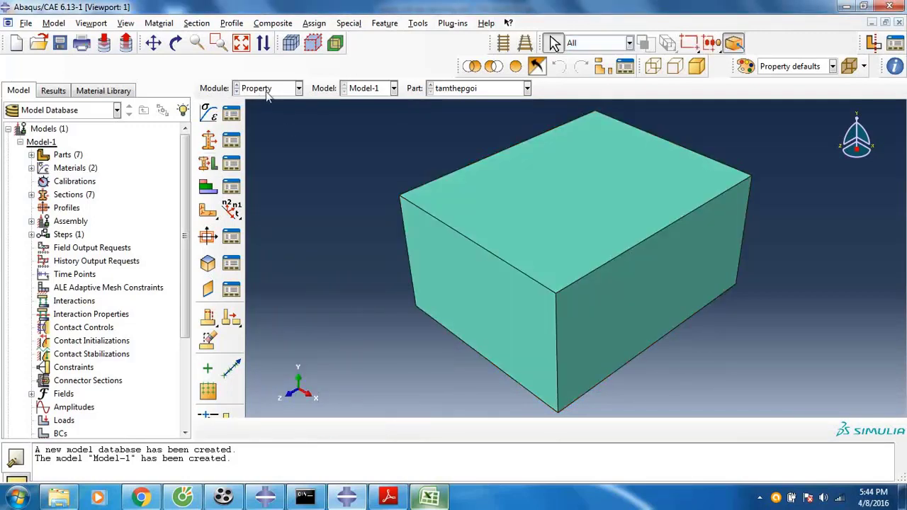
- Open the cotthepchiuluc part for meshing and assign its bar the Standard linear Truss element type
{"action": "left_click", "coordinate": [31, 155]}
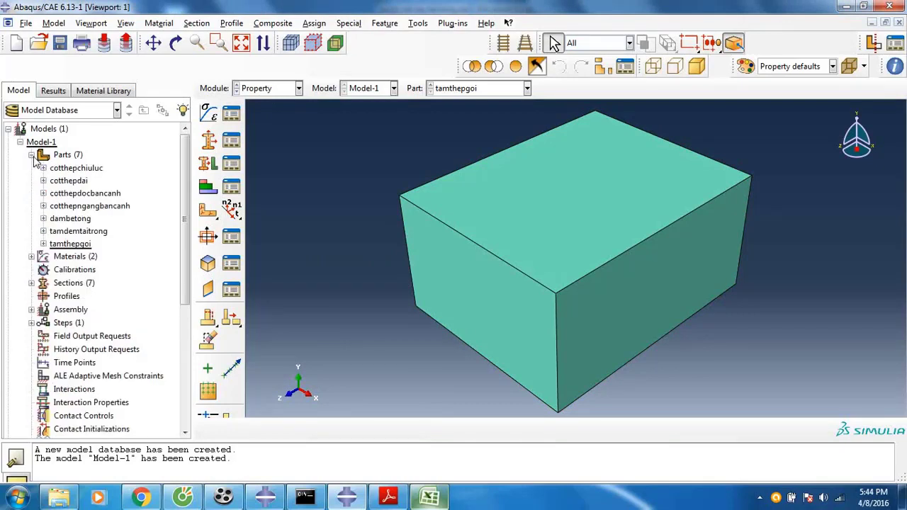
{"action": "left_click", "coordinate": [60, 169]}
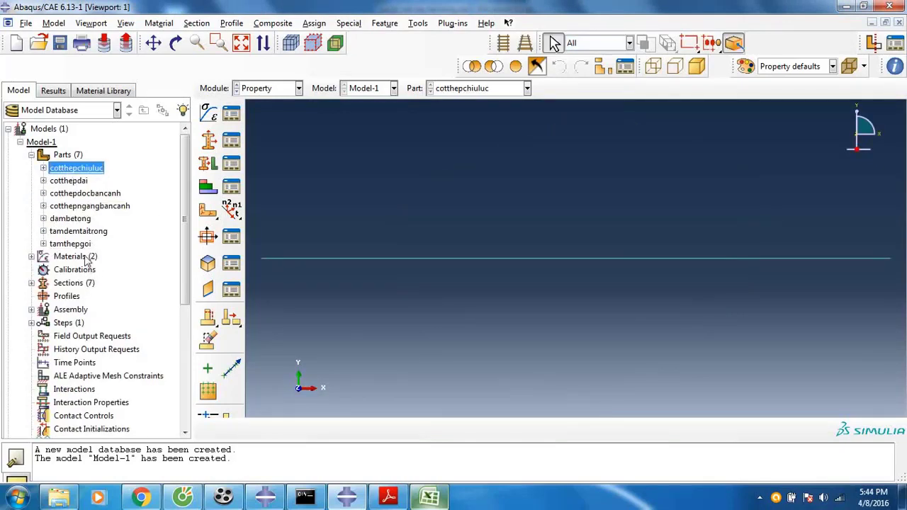
{"action": "left_click", "coordinate": [43, 168]}
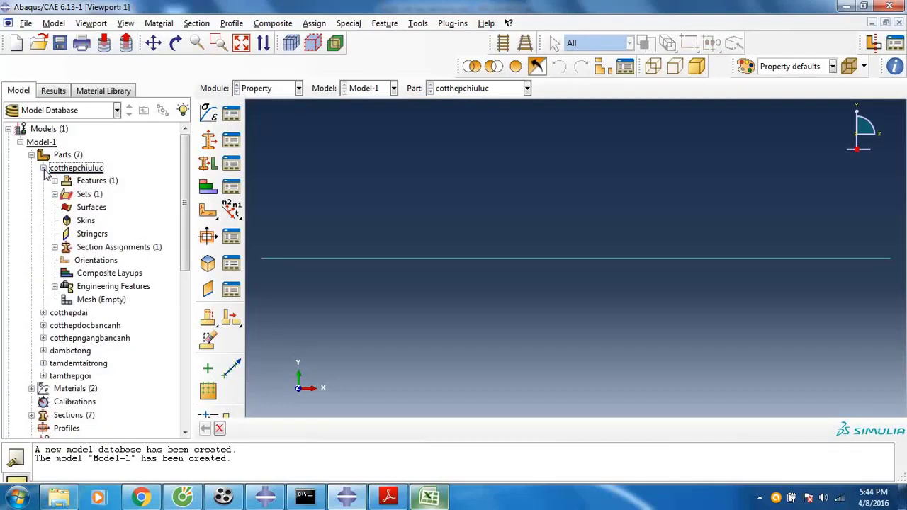
{"action": "double_click", "coordinate": [101, 300]}
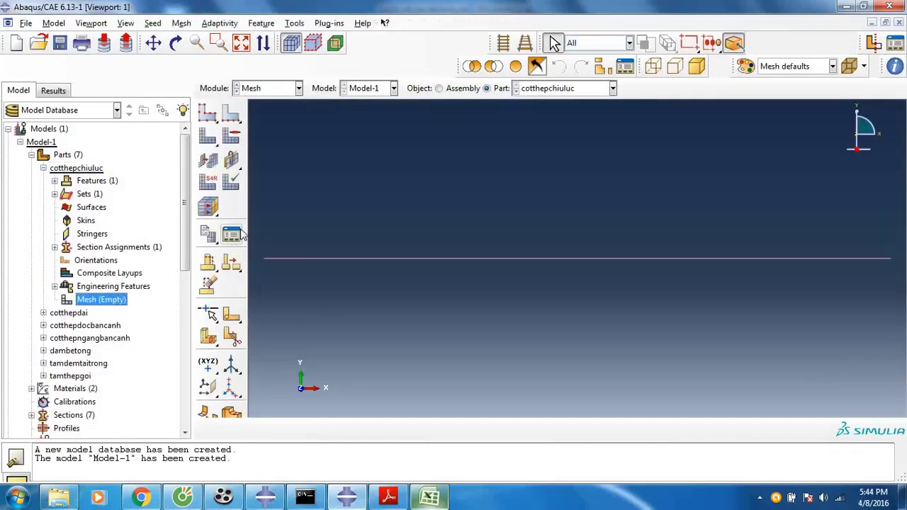
{"action": "left_click", "coordinate": [208, 184]}
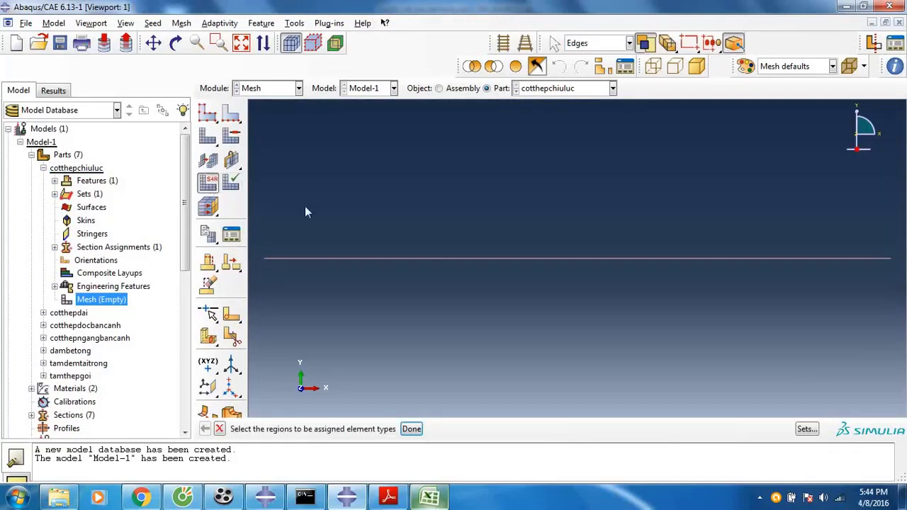
{"action": "left_click", "coordinate": [413, 257]}
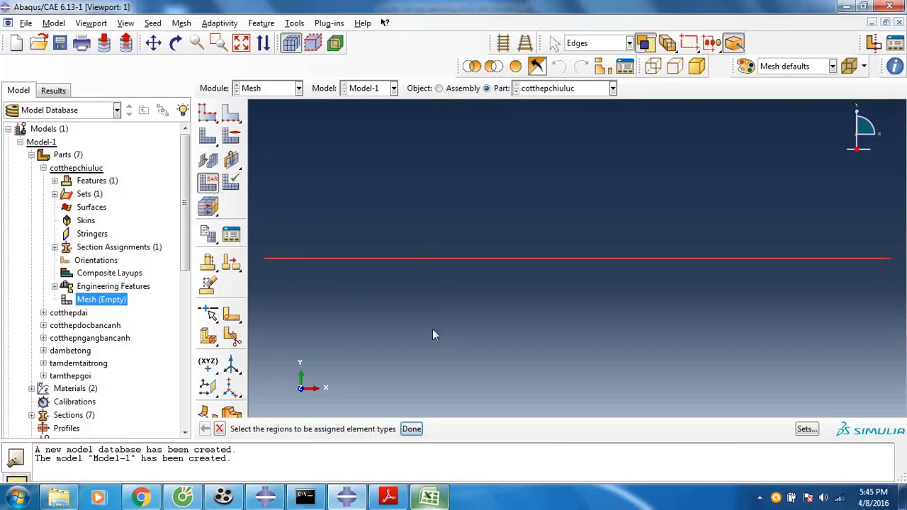
{"action": "left_click", "coordinate": [411, 429]}
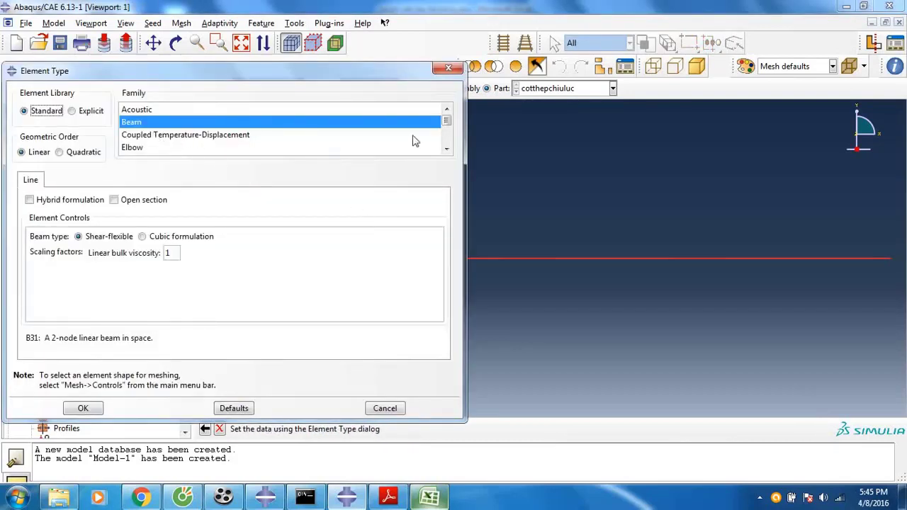
{"action": "left_click_drag", "start_coordinate": [446, 121], "coordinate": [455, 159]}
{"action": "left_click", "coordinate": [130, 149]}
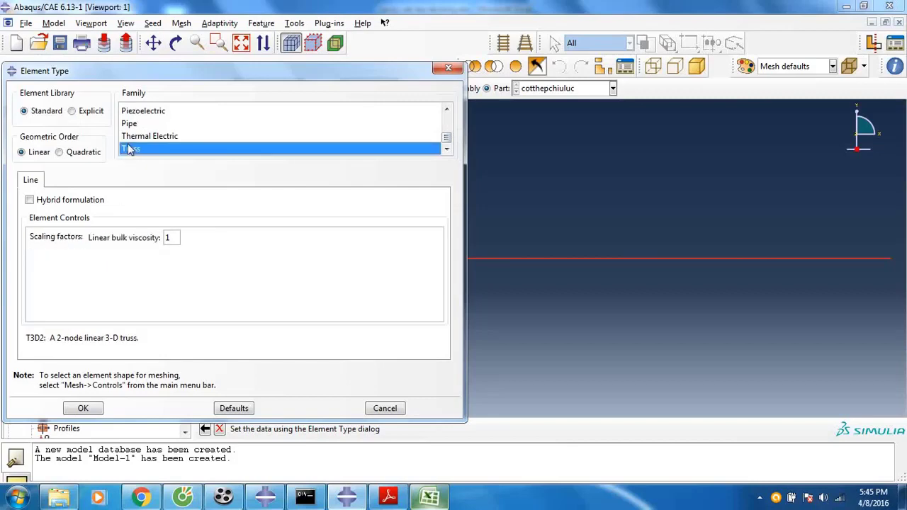
{"action": "left_click", "coordinate": [96, 409]}
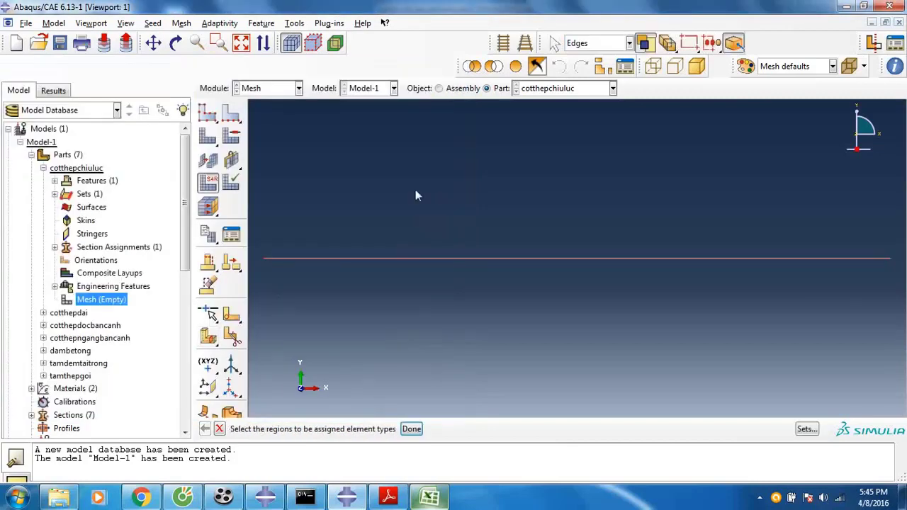
- Seed the cotthepchiuluc part with the default global seeds and mesh it
{"action": "left_click", "coordinate": [209, 117]}
{"action": "left_click", "coordinate": [415, 307]}
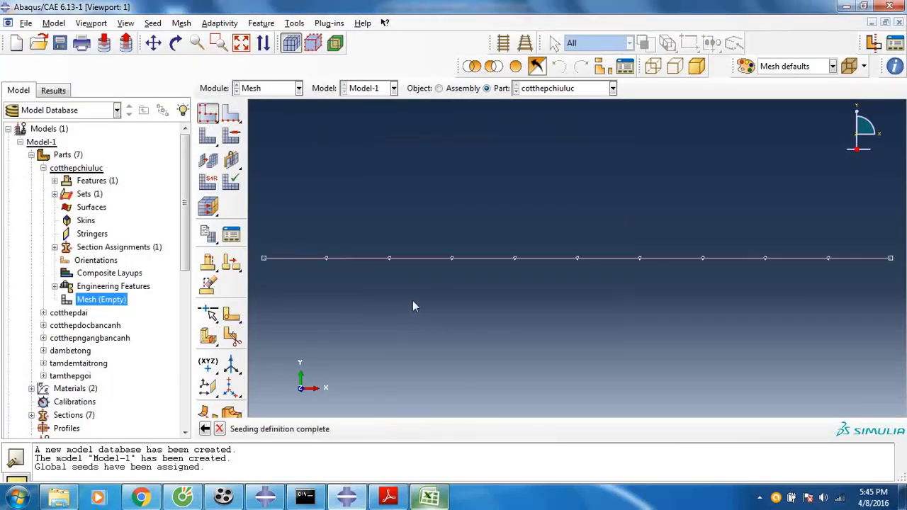
{"action": "left_click", "coordinate": [208, 136]}
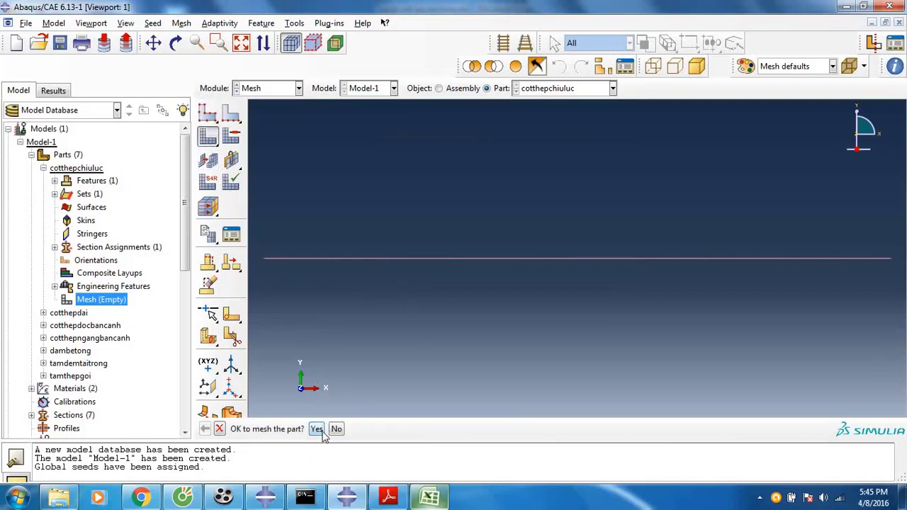
{"action": "left_click", "coordinate": [319, 431]}
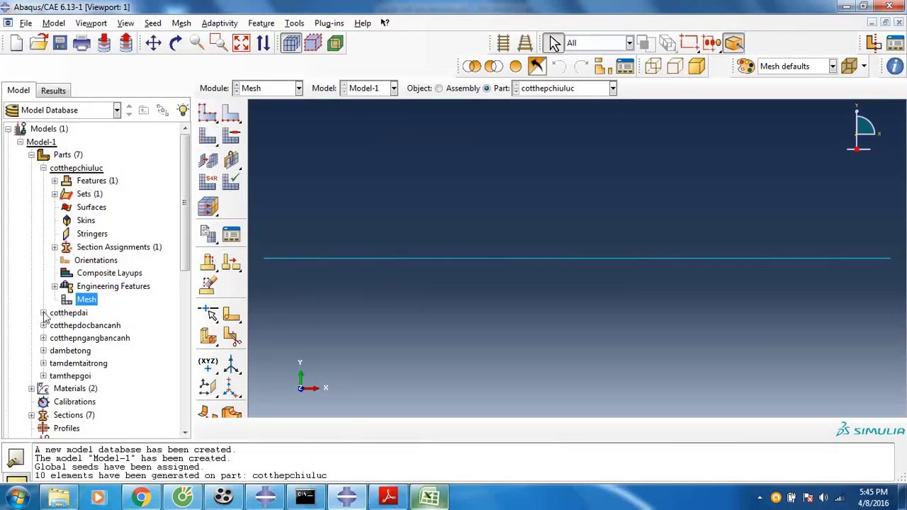
- Open the cotthepdai part for meshing and assign all four edges of its stirrup the Standard linear Truss element type
{"action": "double_click", "coordinate": [71, 314]}
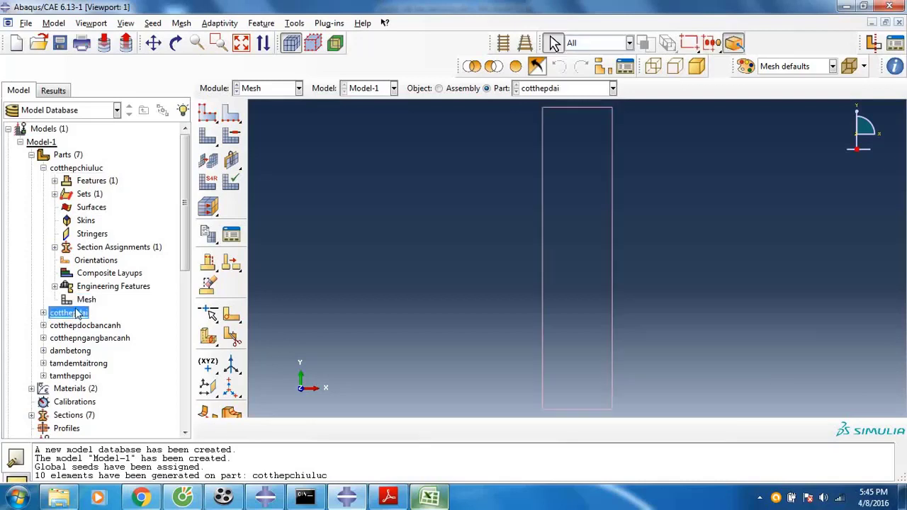
{"action": "left_click", "coordinate": [44, 312]}
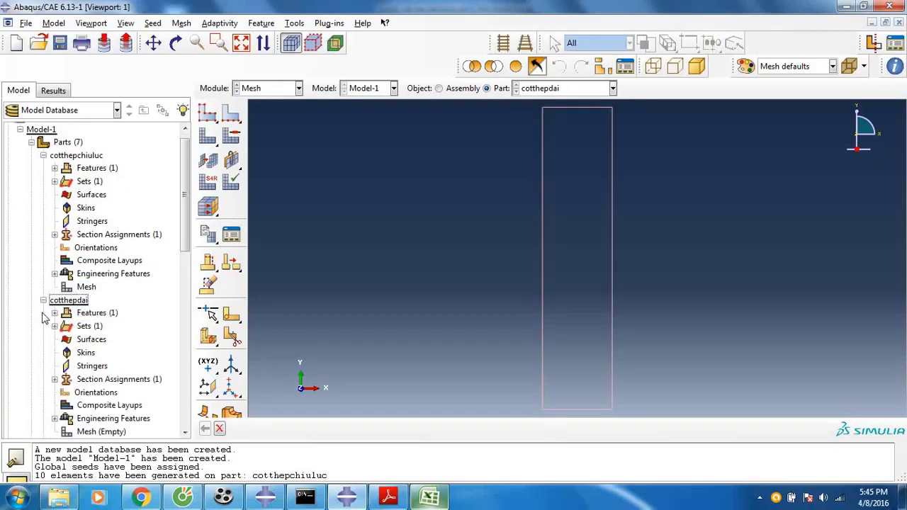
{"action": "left_click", "coordinate": [112, 432]}
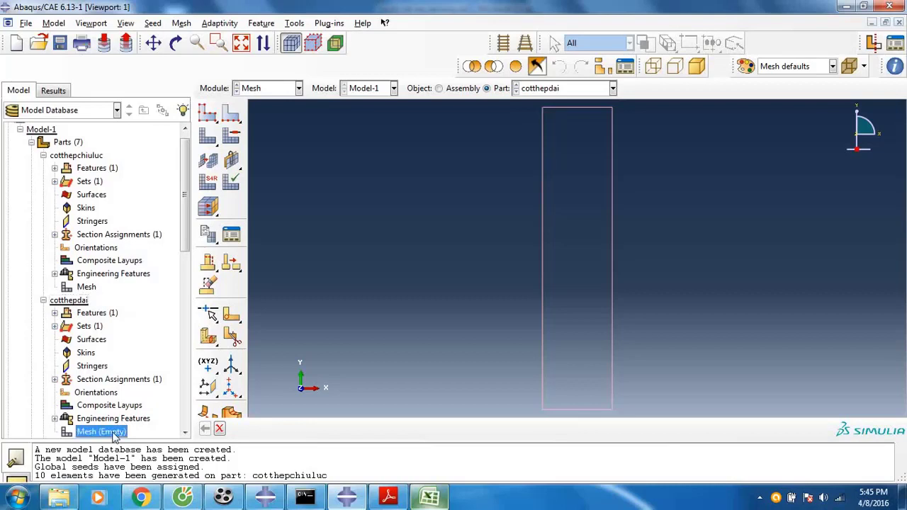
{"action": "left_click", "coordinate": [208, 183]}
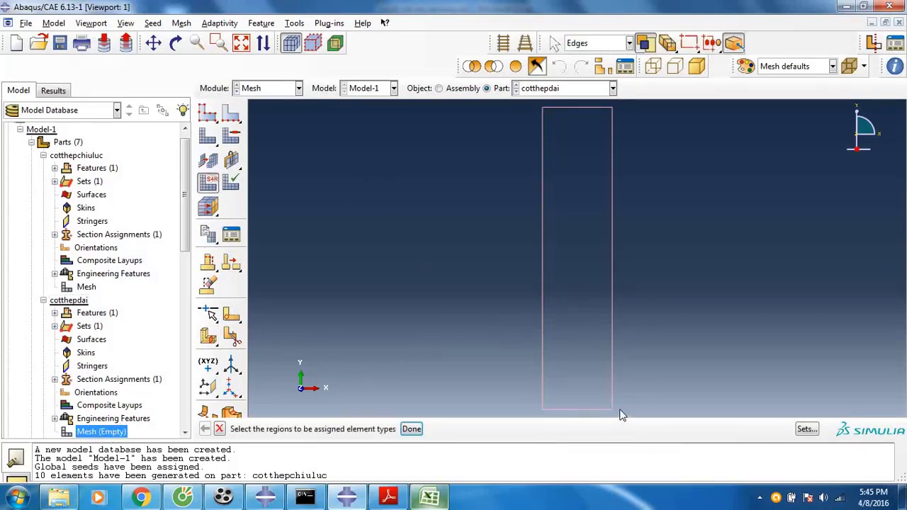
{"action": "left_click_drag", "start_coordinate": [619, 410], "coordinate": [542, 99]}
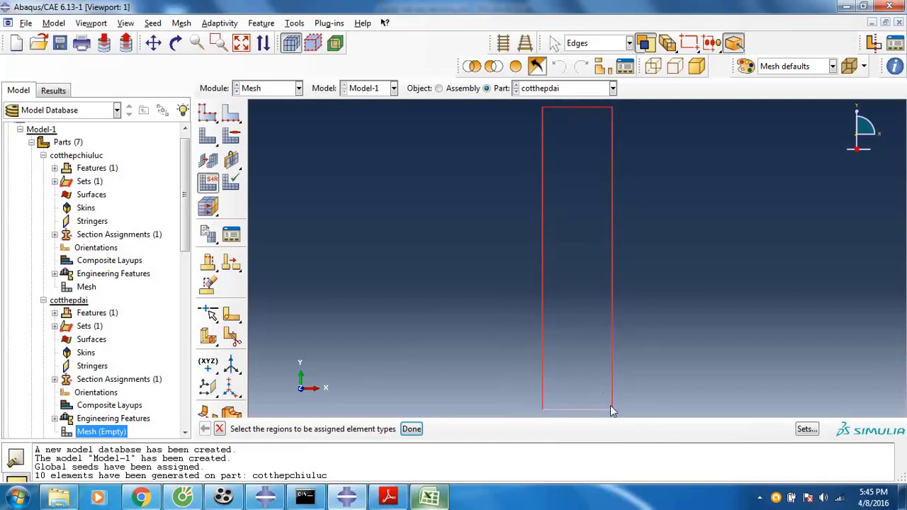
{"action": "left_click_drag", "start_coordinate": [613, 409], "coordinate": [516, 111]}
{"action": "left_click", "coordinate": [411, 429]}
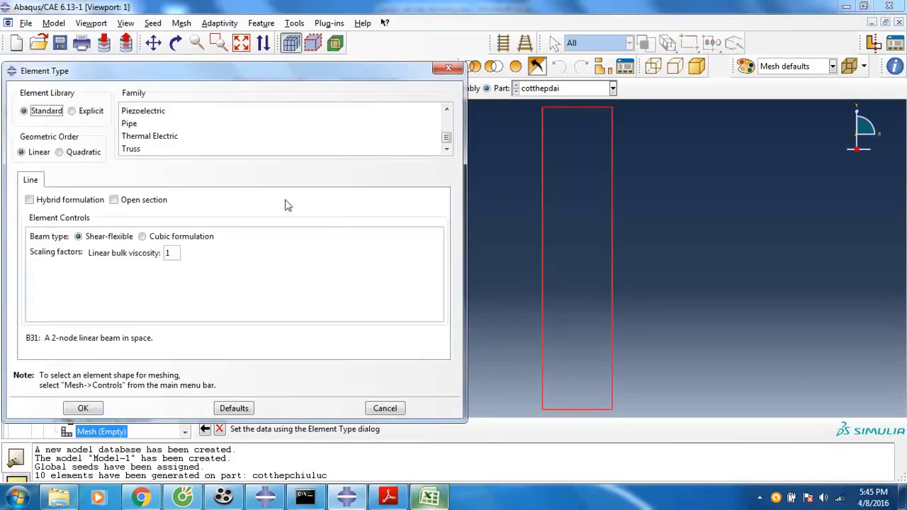
{"action": "left_click", "coordinate": [135, 149]}
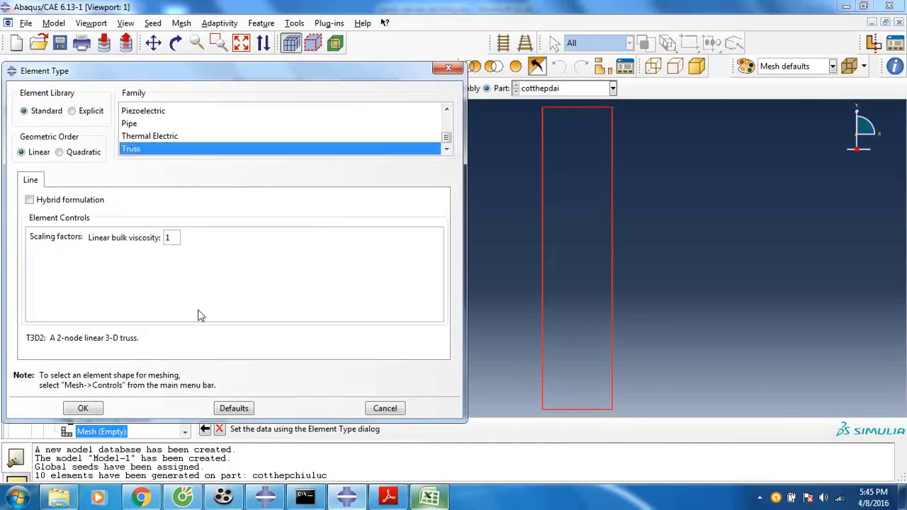
{"action": "left_click", "coordinate": [83, 410]}
- Seed the cotthepdai part with the default global size of 0.026 and mesh it
{"action": "left_click", "coordinate": [207, 114]}
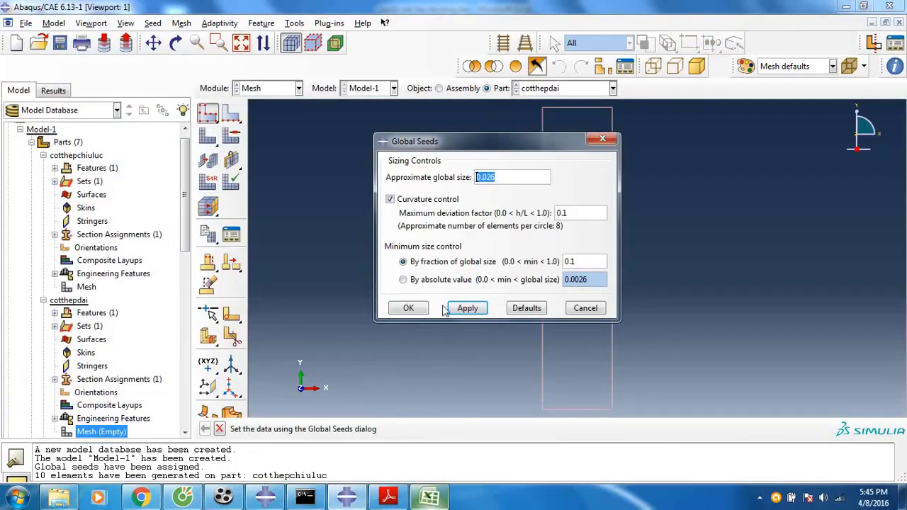
{"action": "left_click", "coordinate": [408, 308]}
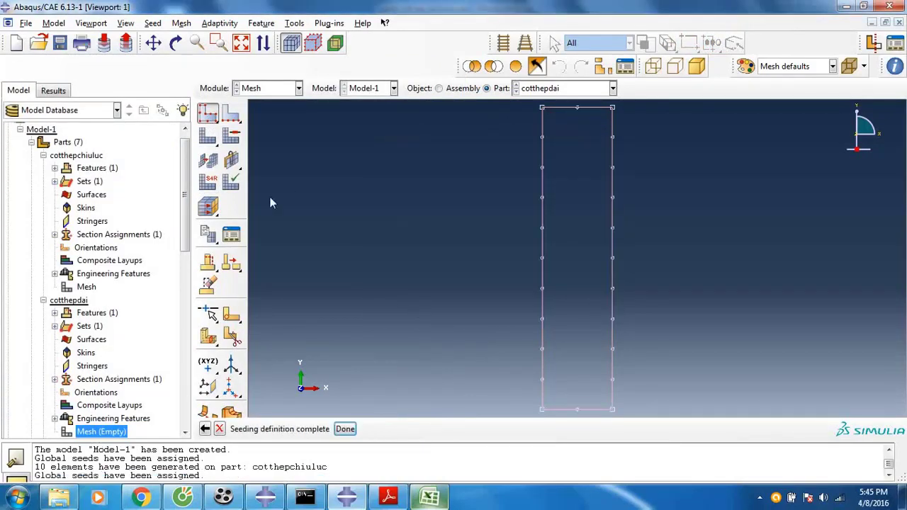
{"action": "left_click", "coordinate": [214, 142]}
{"action": "left_click", "coordinate": [316, 429]}
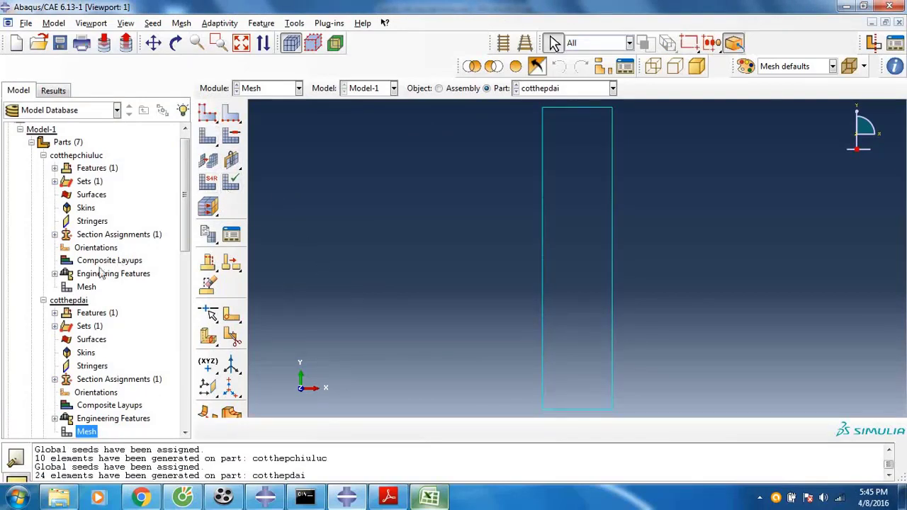
{"action": "left_click", "coordinate": [43, 300]}
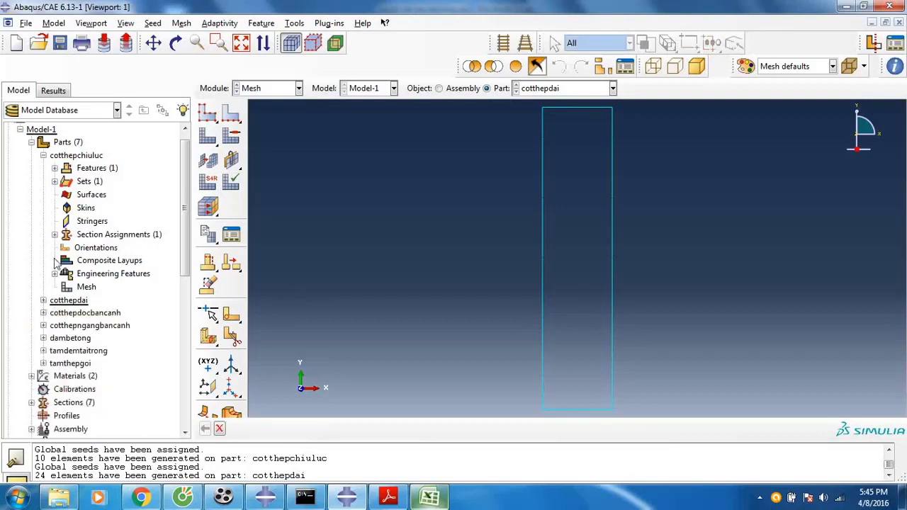
{"action": "left_click", "coordinate": [44, 156]}
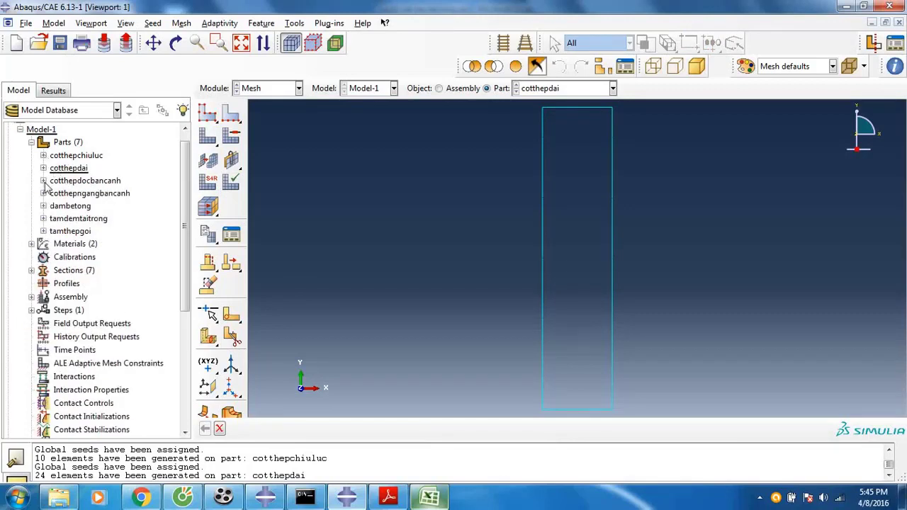
- Open the cotthepdocbancanh part and assign its bar the Standard linear Truss element type
{"action": "left_click", "coordinate": [70, 182]}
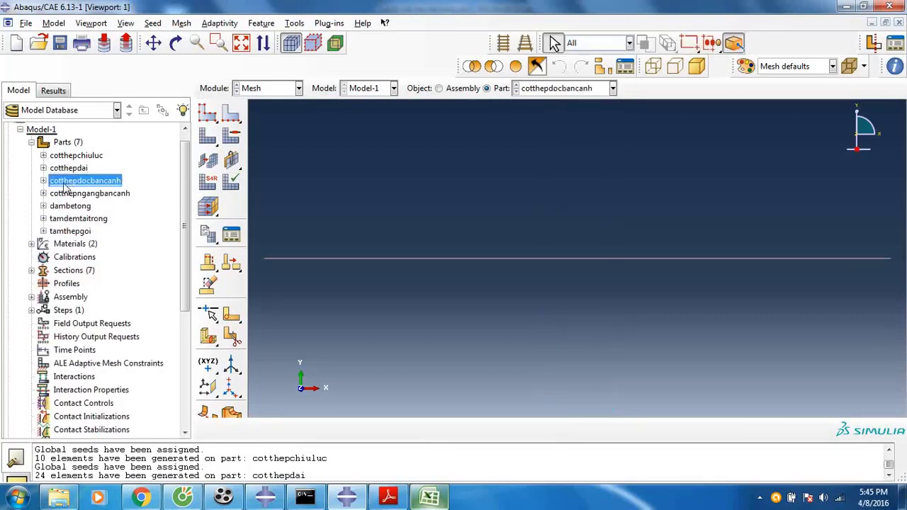
{"action": "left_click", "coordinate": [43, 180]}
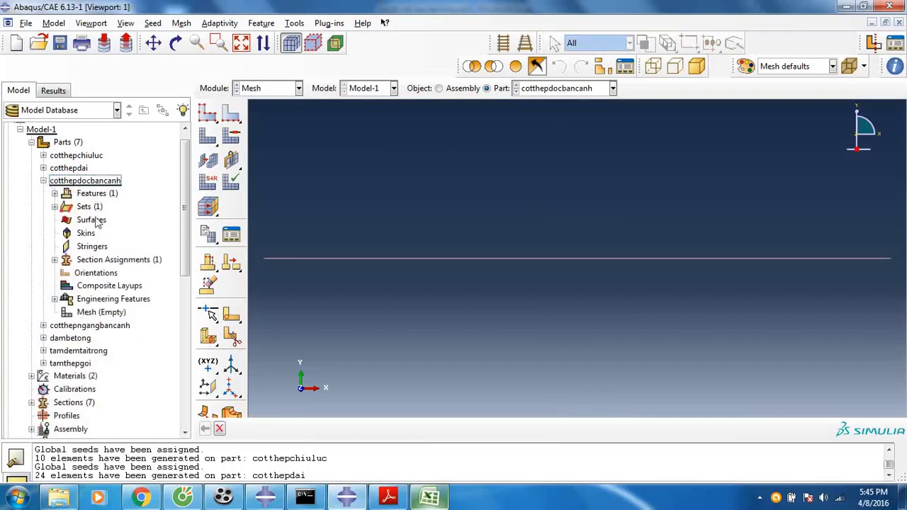
{"action": "left_click", "coordinate": [208, 182]}
{"action": "left_click", "coordinate": [422, 254]}
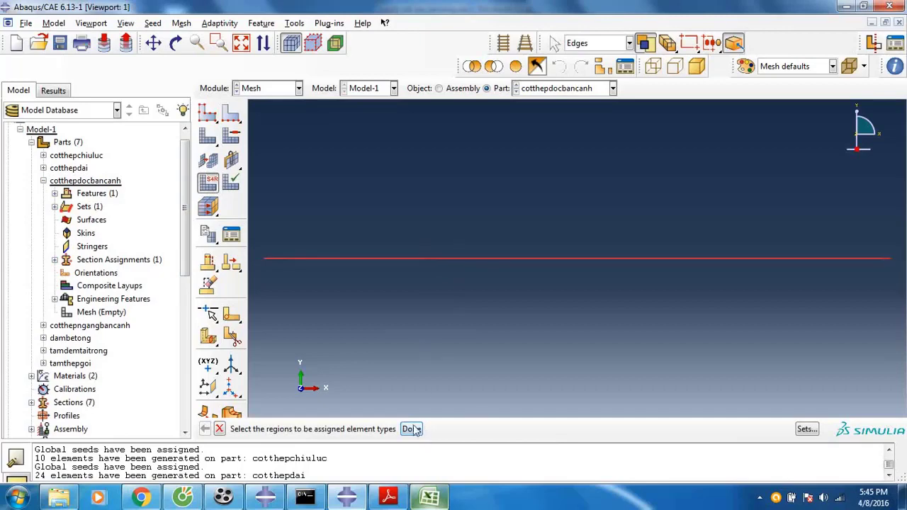
{"action": "middle_click", "coordinate": [393, 302]}
{"action": "left_click", "coordinate": [140, 150]}
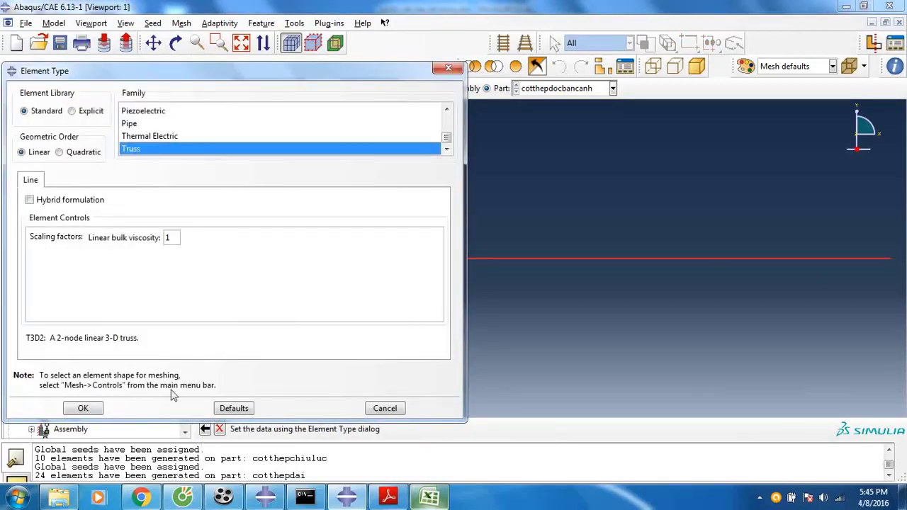
{"action": "left_click", "coordinate": [83, 408]}
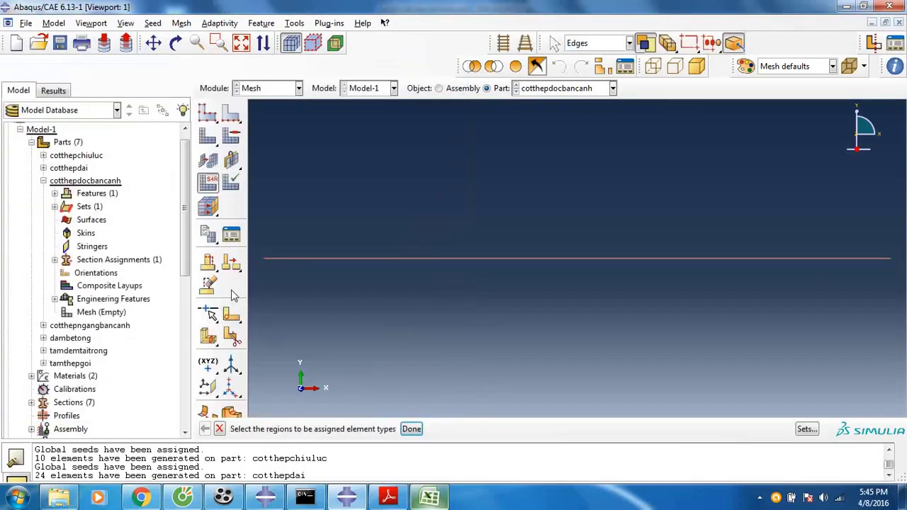
- Seed the cotthepdocbancanh part with the default global seeds and mesh it
{"action": "left_click", "coordinate": [208, 113]}
{"action": "left_click", "coordinate": [419, 310]}
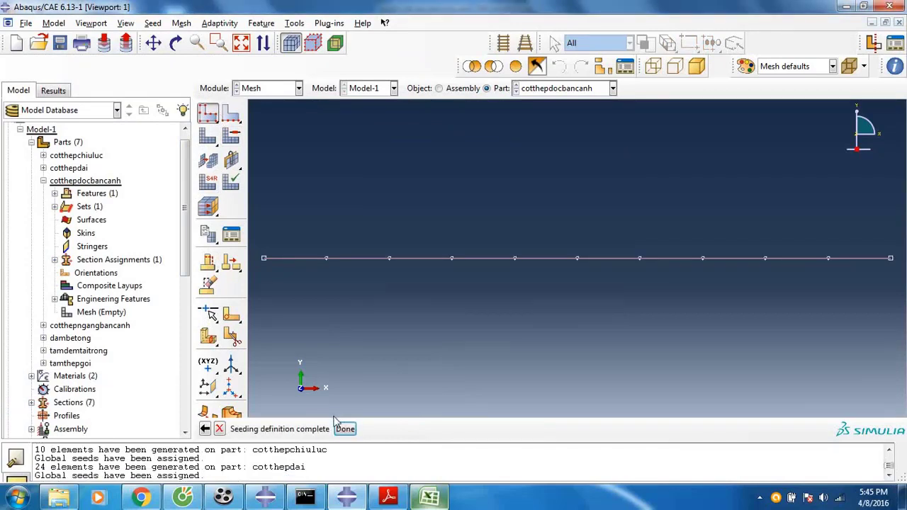
{"action": "left_click", "coordinate": [216, 162]}
{"action": "left_click", "coordinate": [316, 430]}
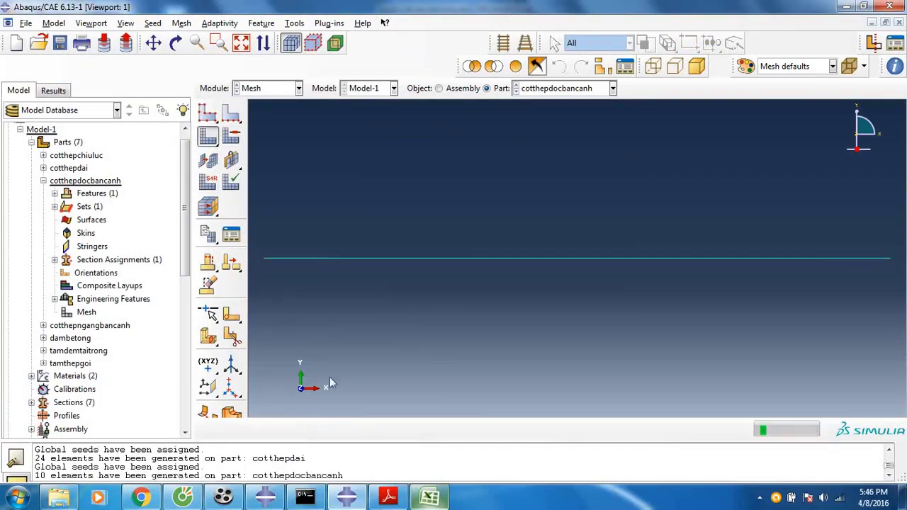
{"action": "left_click", "coordinate": [43, 181]}
- Open the cotthepngangbancanh part and assign its bar the Standard linear Truss element type
{"action": "left_click", "coordinate": [51, 195]}
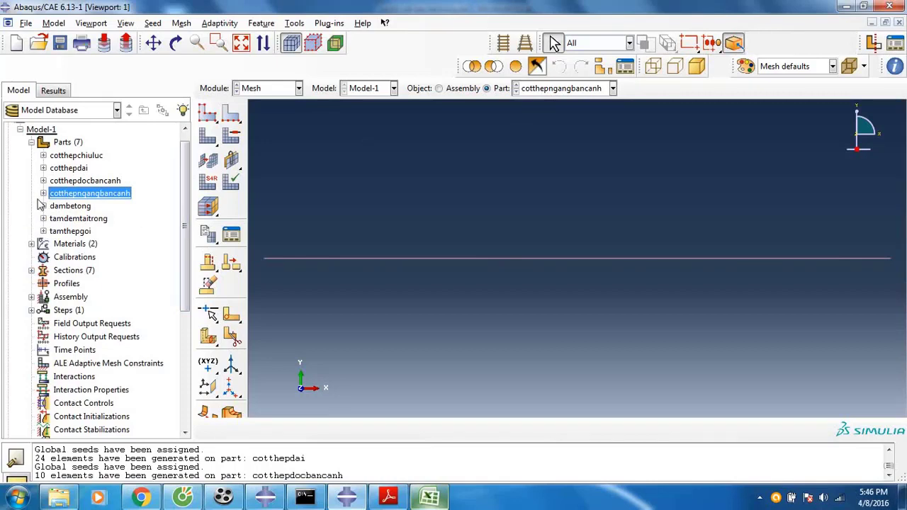
{"action": "double_click", "coordinate": [46, 194]}
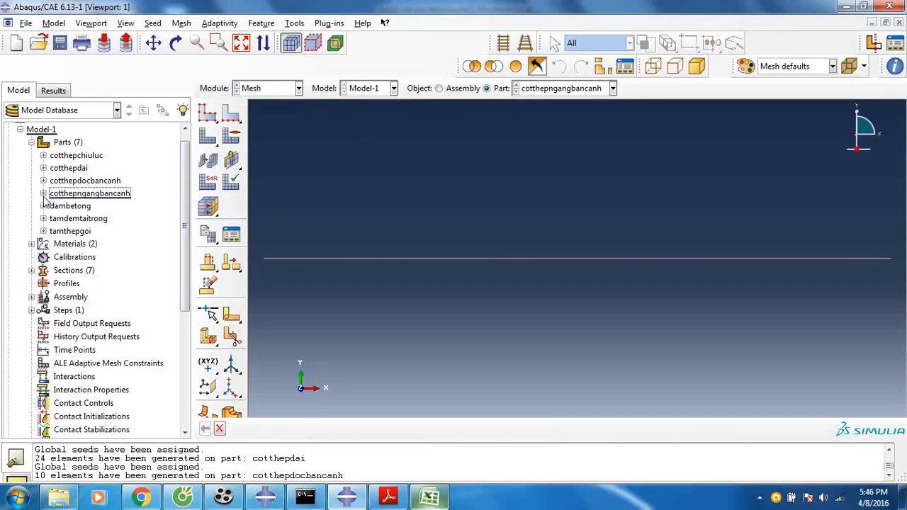
{"action": "left_click", "coordinate": [43, 194]}
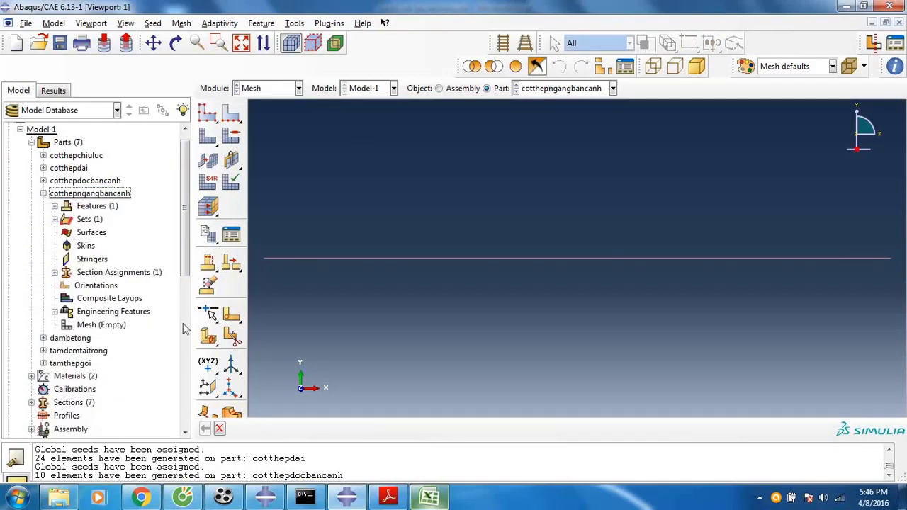
{"action": "left_click", "coordinate": [208, 183]}
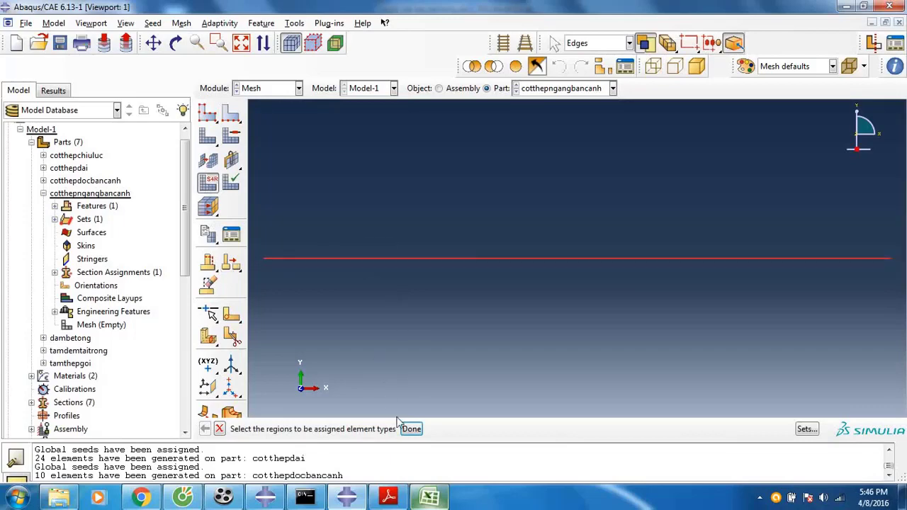
{"action": "left_click", "coordinate": [410, 429]}
{"action": "left_click", "coordinate": [138, 149]}
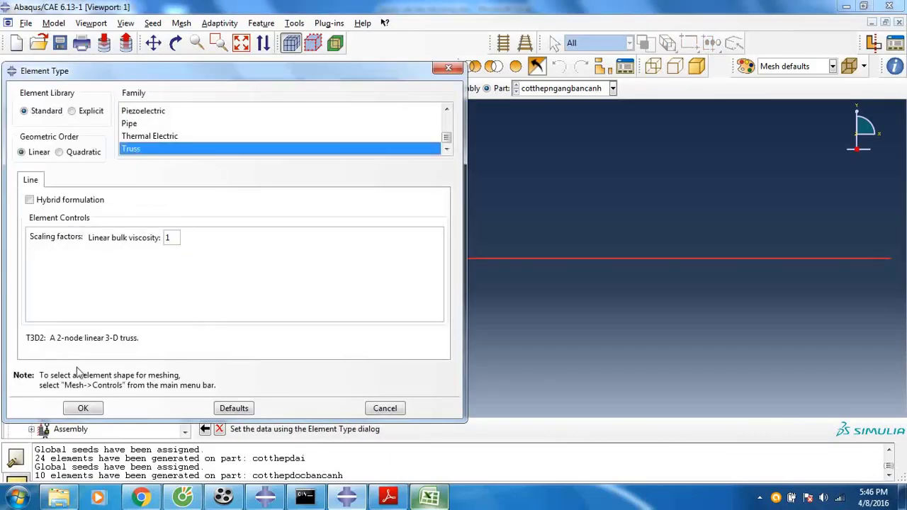
{"action": "left_click", "coordinate": [83, 408]}
- Seed the cotthepngangbancanh part with the default global size of 0.028 and mesh it
{"action": "left_click", "coordinate": [208, 112]}
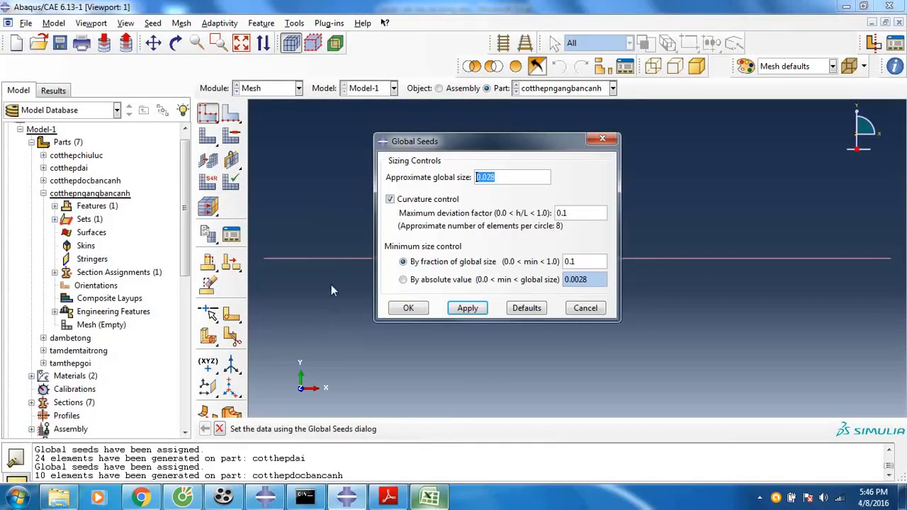
{"action": "left_click", "coordinate": [408, 308]}
{"action": "left_click", "coordinate": [208, 136]}
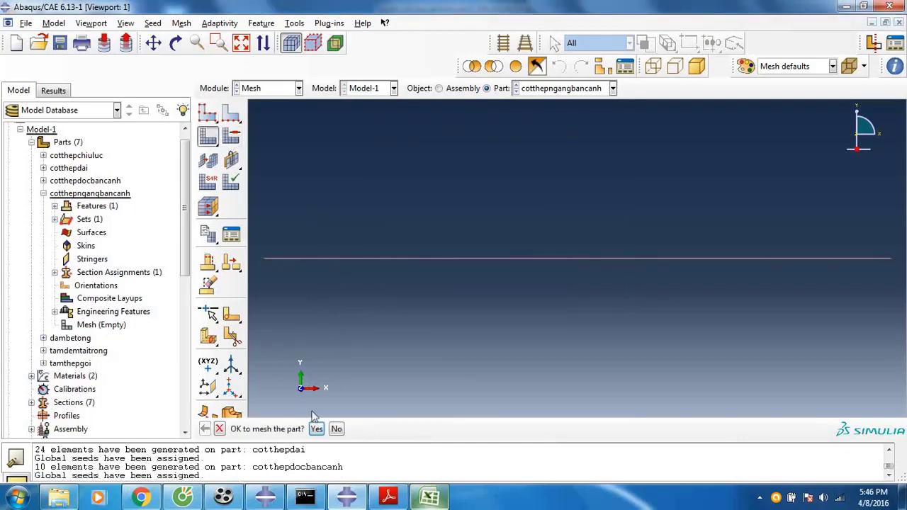
{"action": "left_click", "coordinate": [316, 428]}
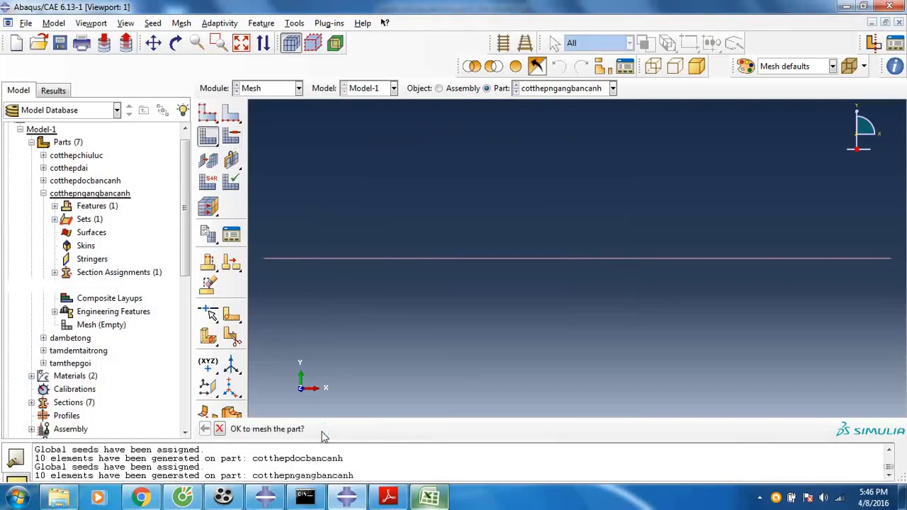
{"action": "left_click", "coordinate": [43, 194]}
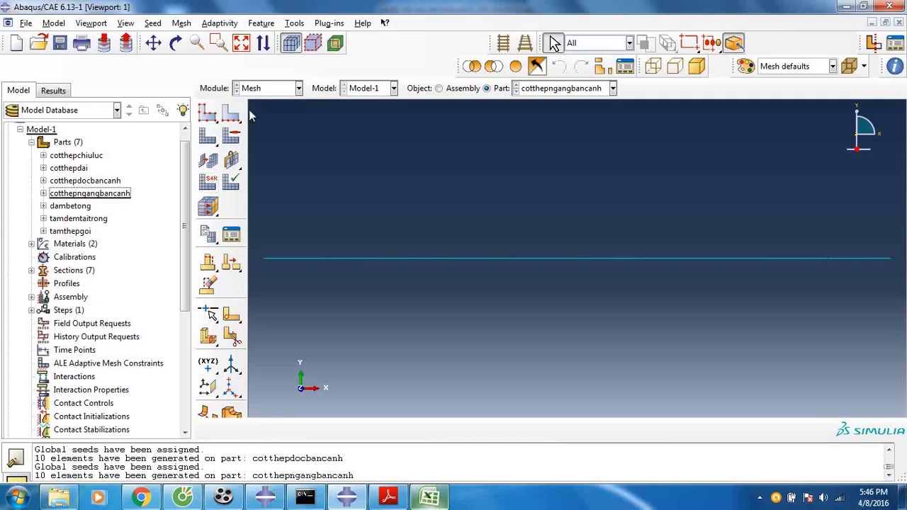
- Switch to the Assembly module and create an independent (mesh on instance) instance of the dambetong part
{"action": "left_click", "coordinate": [287, 90]}
{"action": "left_click", "coordinate": [273, 129]}
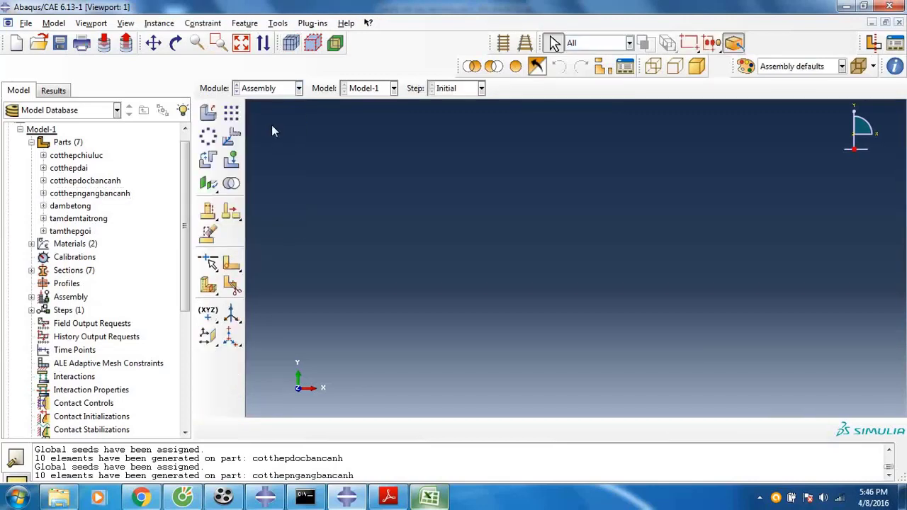
{"action": "left_click", "coordinate": [207, 113]}
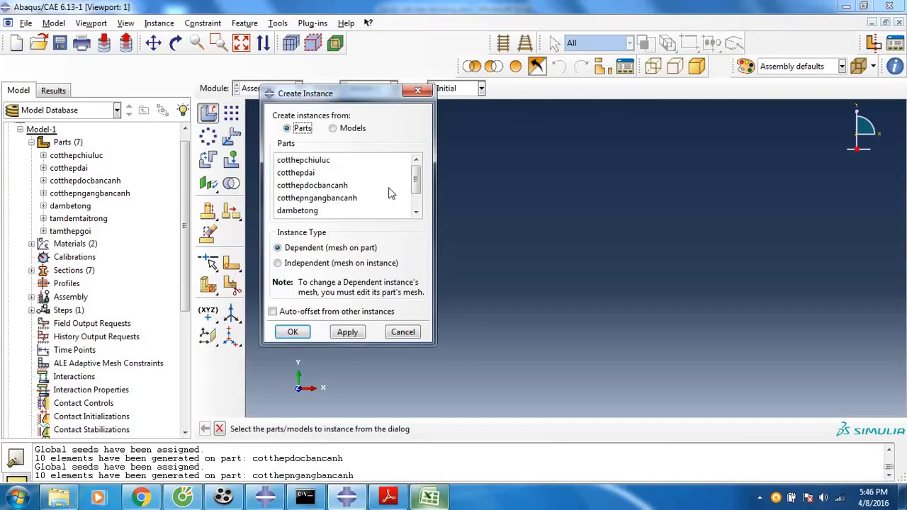
{"action": "left_click_drag", "start_coordinate": [416, 186], "coordinate": [416, 199]}
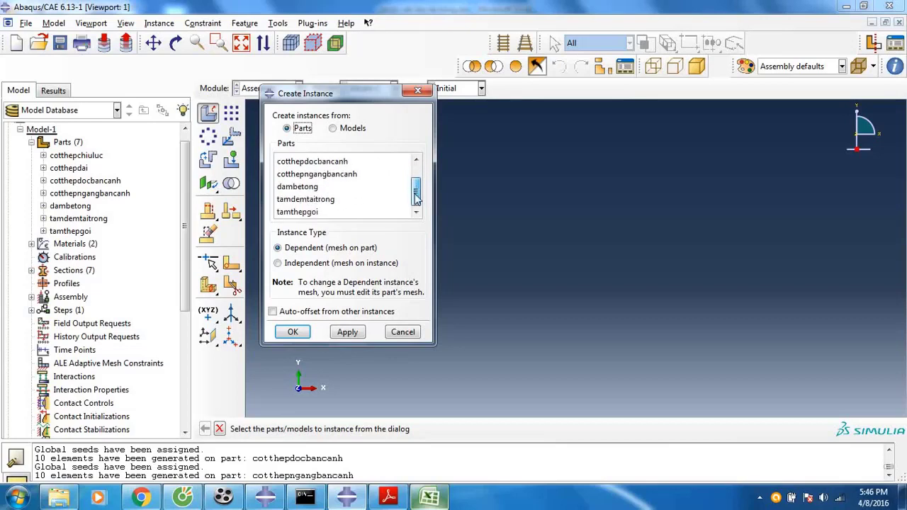
{"action": "left_click", "coordinate": [296, 187]}
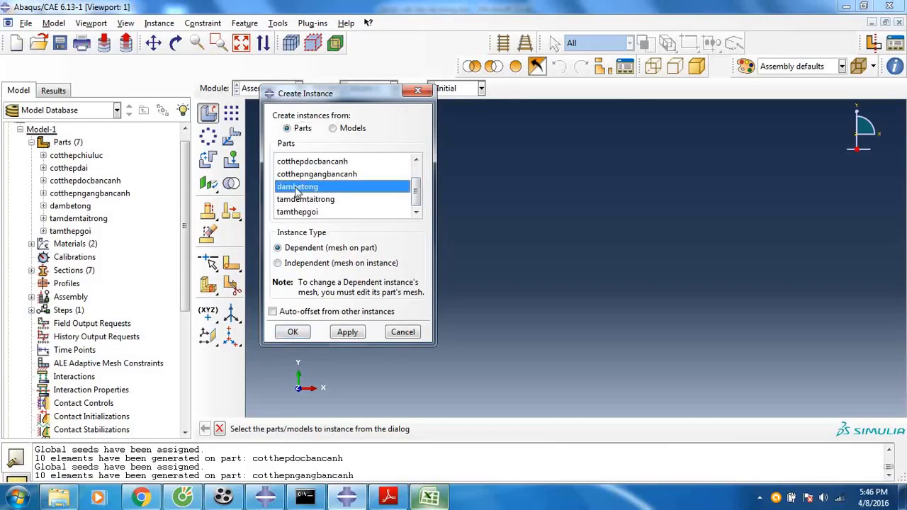
{"action": "left_click", "coordinate": [337, 264]}
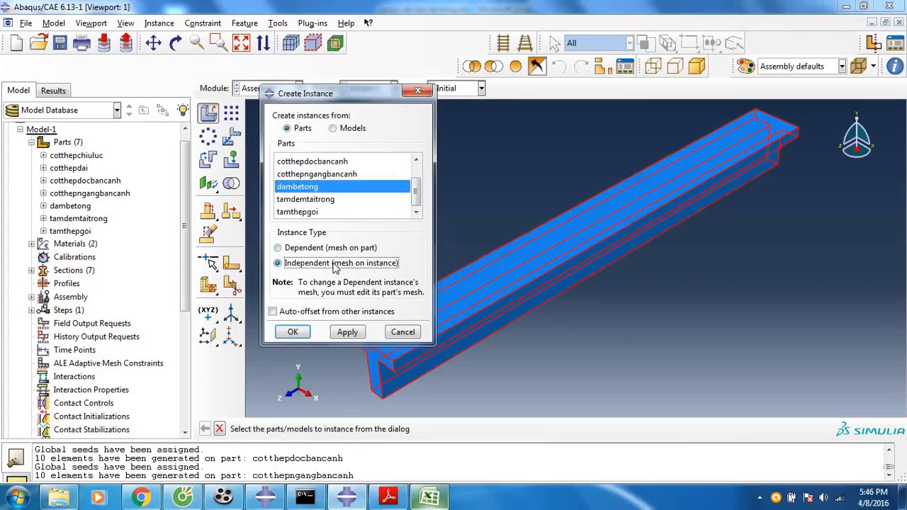
{"action": "left_click", "coordinate": [292, 332]}
- Create an independent instance of the tamdemtaitrong part in the assembly
{"action": "left_click", "coordinate": [207, 112]}
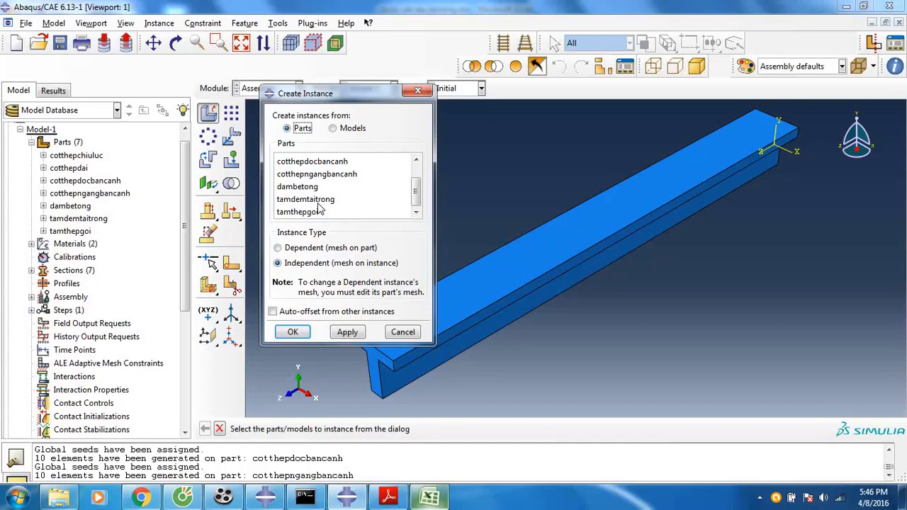
{"action": "left_click", "coordinate": [318, 201]}
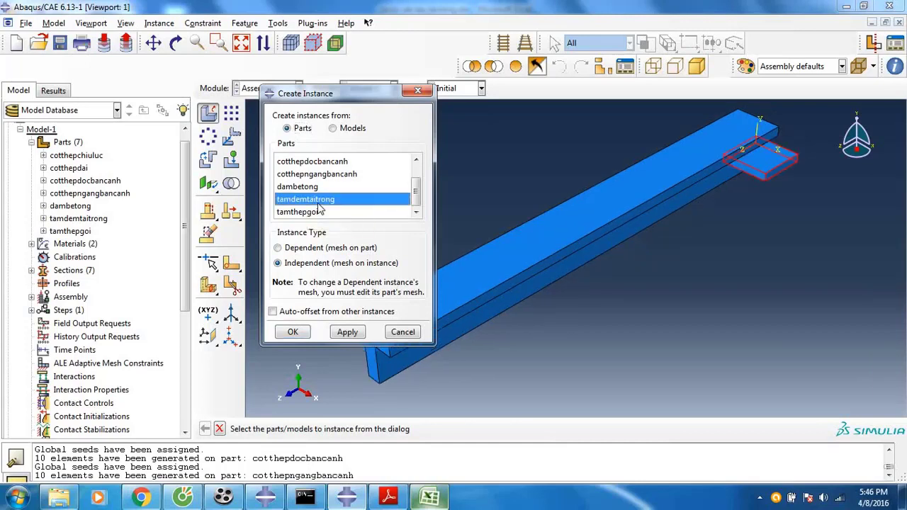
{"action": "left_click", "coordinate": [295, 333]}
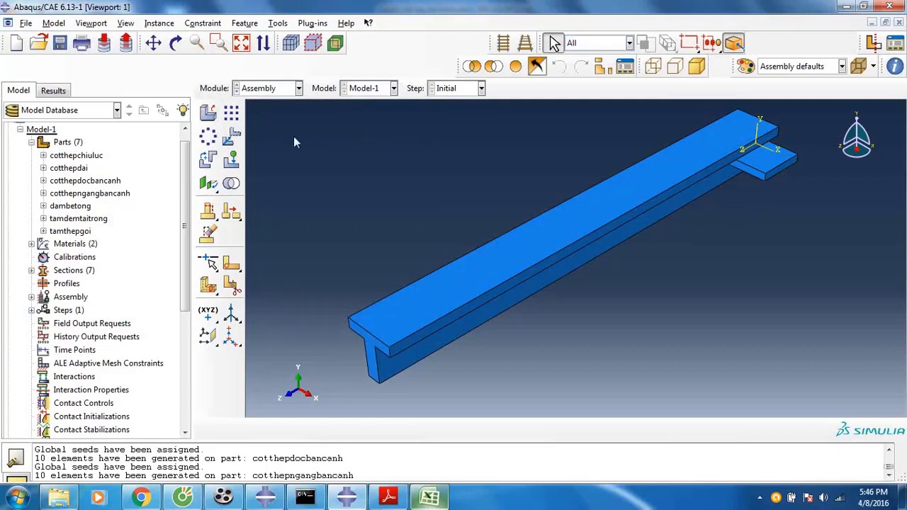
- Translate the tamdemtaitrong plate onto the beam's top flange at midspan, using the midpoint of the flange's upper long edge as the end point
{"action": "left_click", "coordinate": [231, 136]}
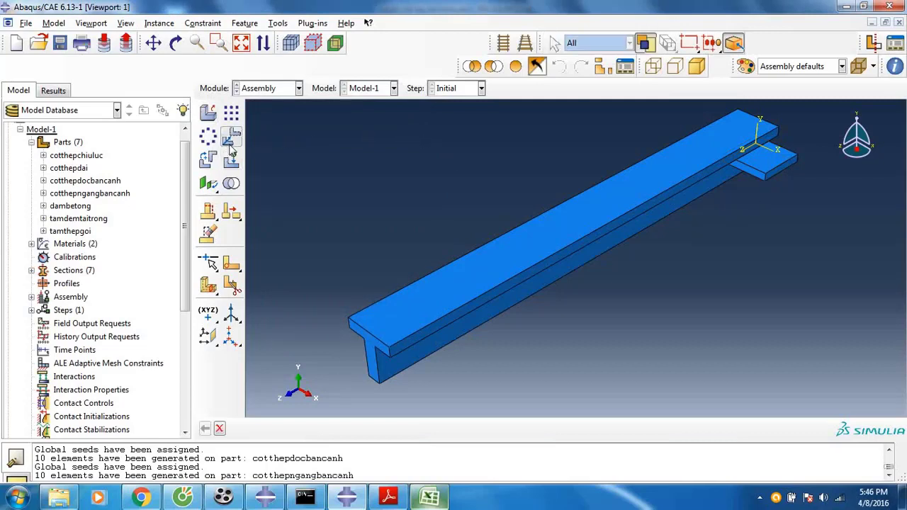
{"action": "left_click", "coordinate": [758, 176]}
{"action": "left_click", "coordinate": [356, 429]}
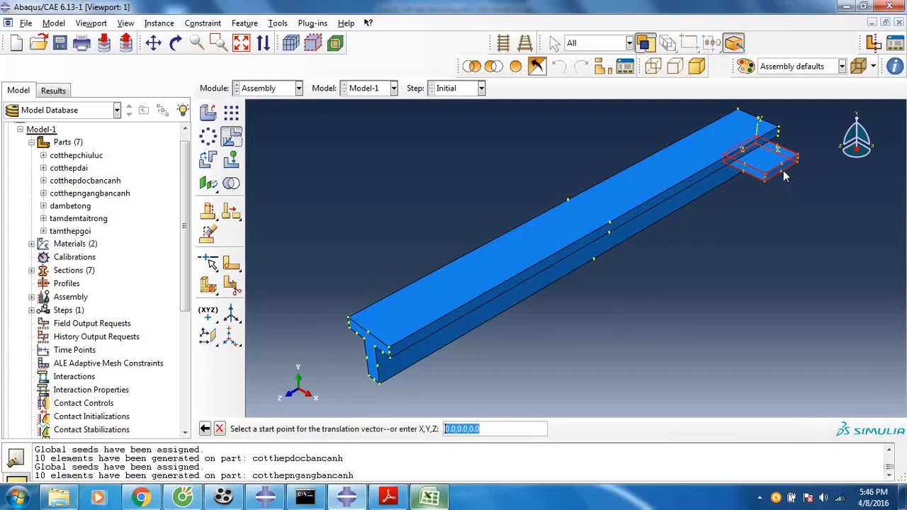
{"action": "key", "text": "Return"}
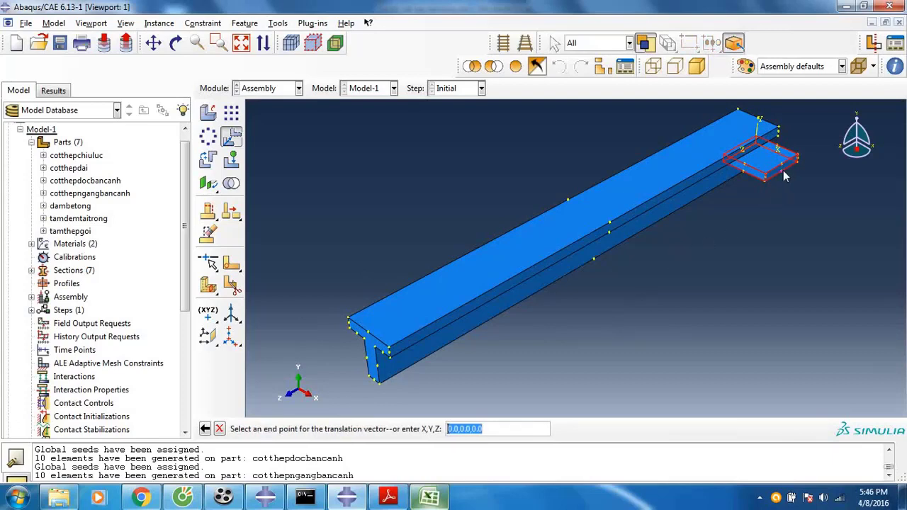
{"action": "left_click", "coordinate": [610, 224]}
{"action": "left_click", "coordinate": [313, 428]}
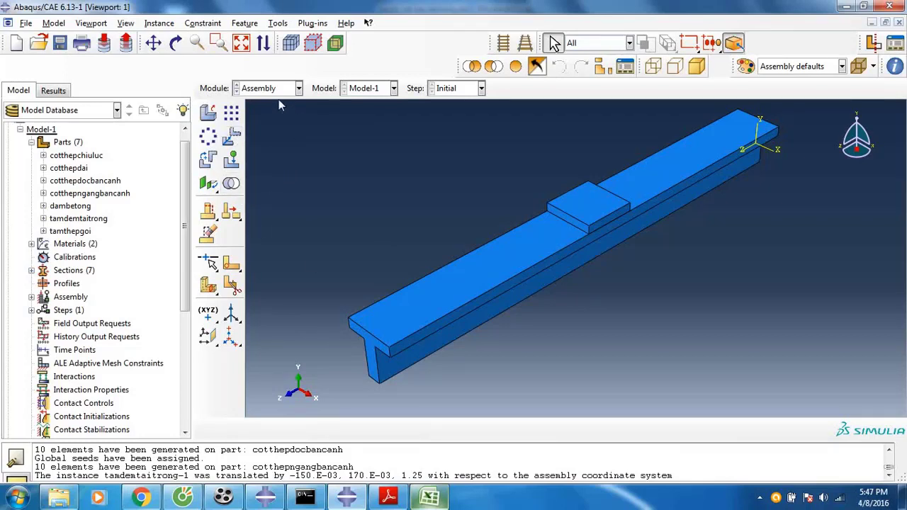
- Create an independent instance of the tamthepgoi support plate part in the assembly
{"action": "left_click", "coordinate": [206, 114]}
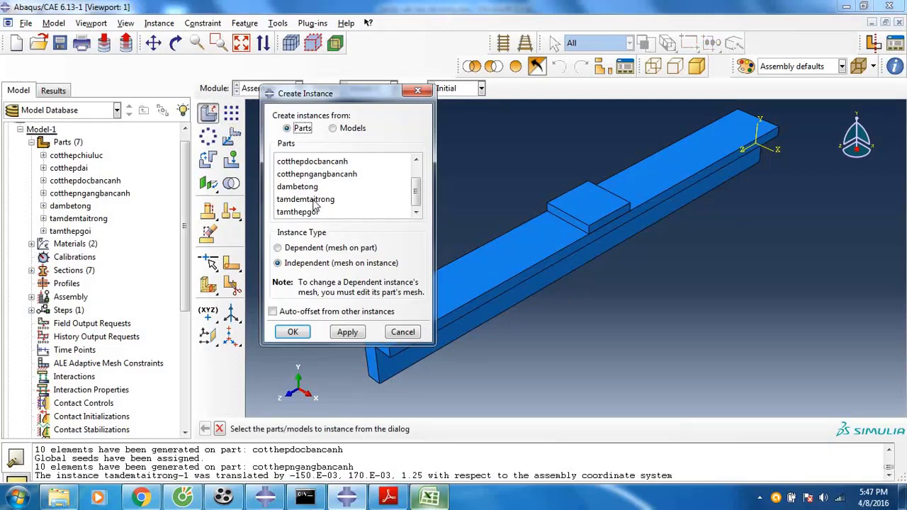
{"action": "left_click", "coordinate": [307, 213]}
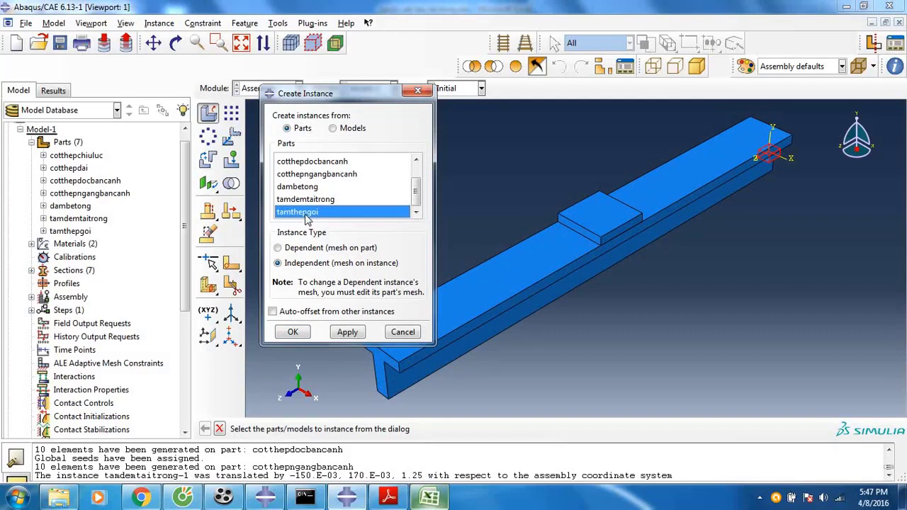
{"action": "left_click", "coordinate": [301, 333]}
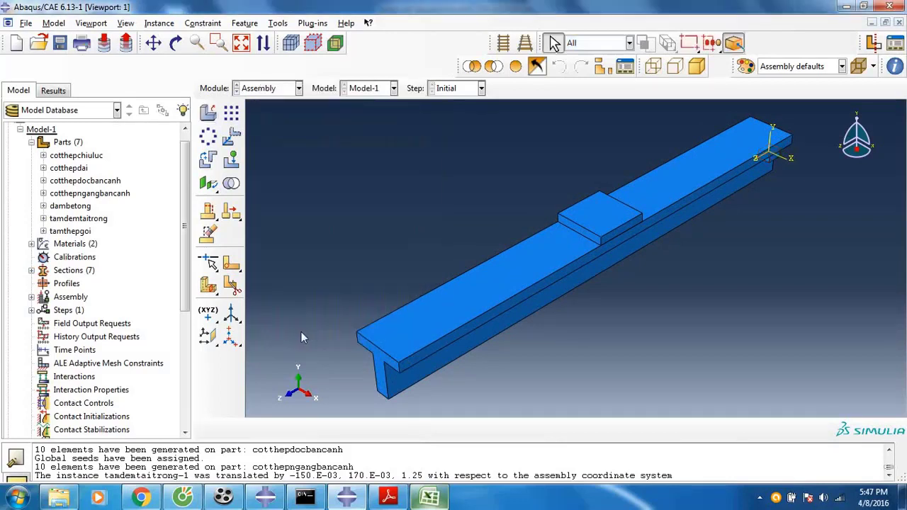
- Translate the tamthepgoi plate to the bottom corner of the web at the beam end farthest from the origin
{"action": "left_click", "coordinate": [232, 137]}
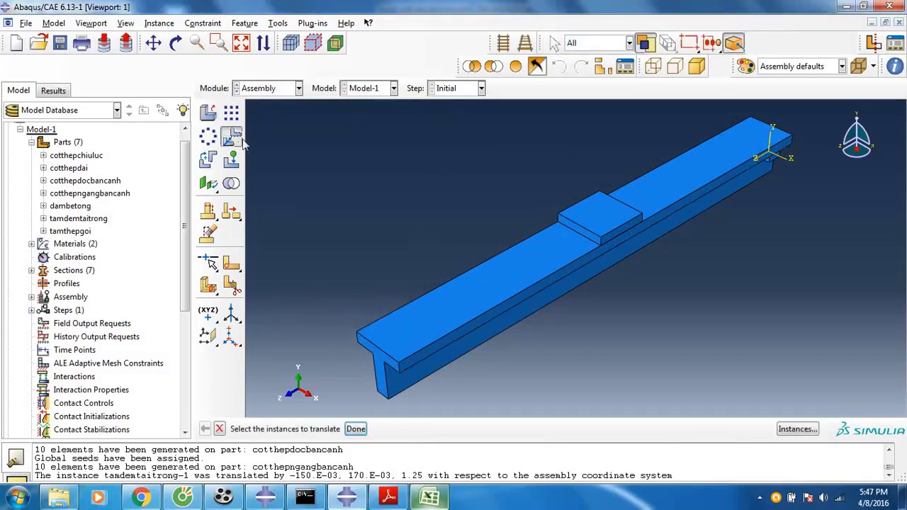
{"action": "left_click", "coordinate": [768, 154]}
{"action": "left_click", "coordinate": [359, 431]}
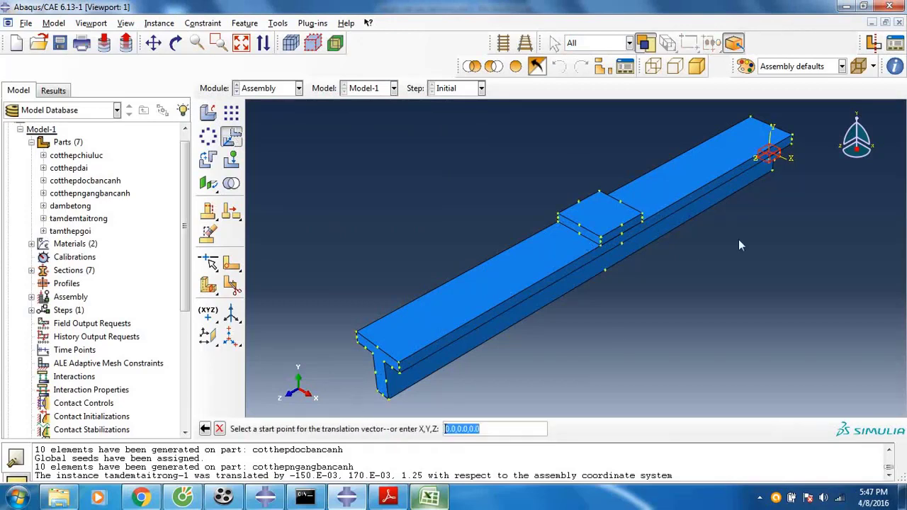
{"action": "left_click", "coordinate": [771, 160]}
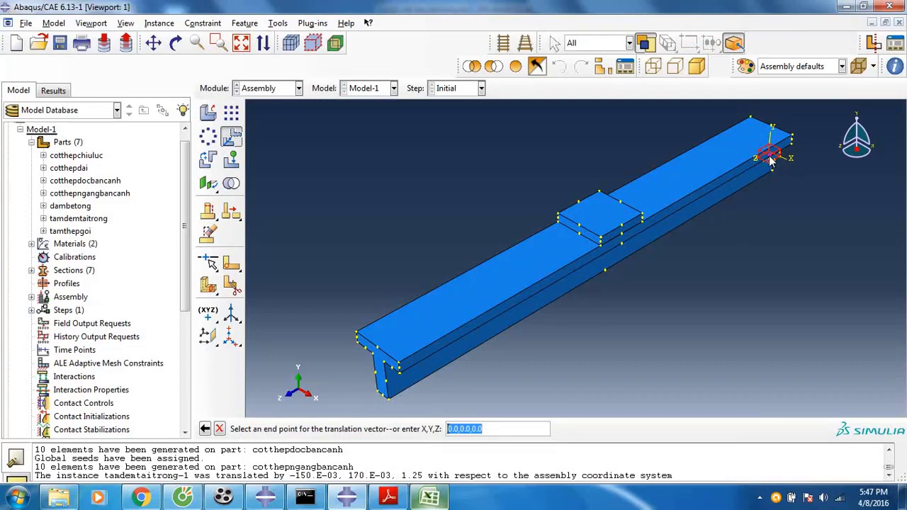
{"action": "left_click", "coordinate": [389, 401]}
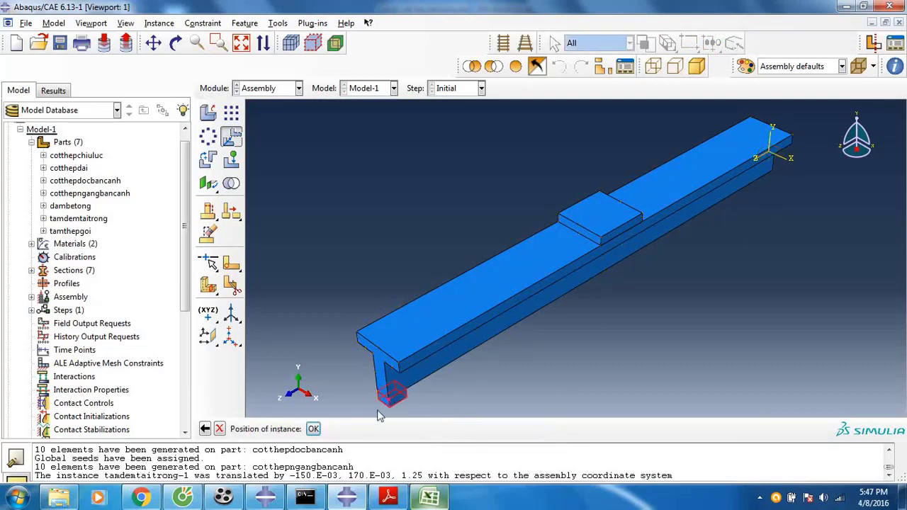
{"action": "left_click", "coordinate": [311, 429]}
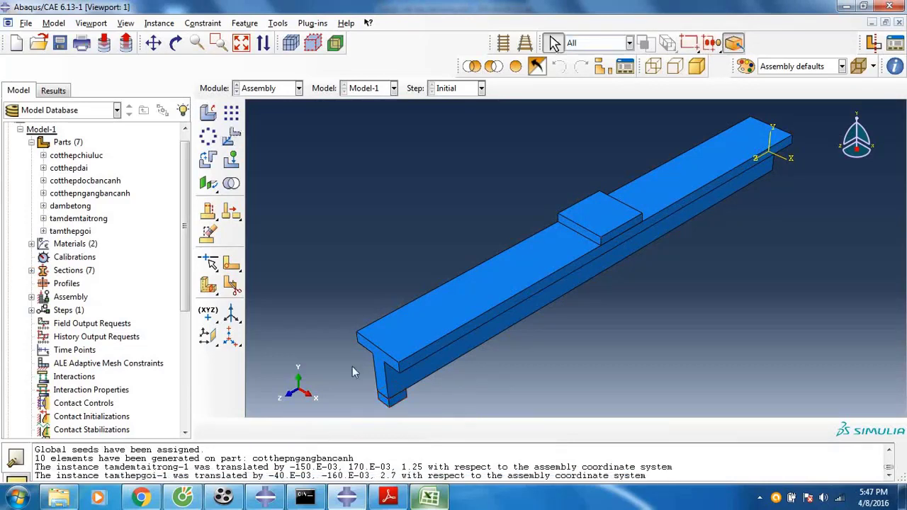
- Linear-pattern the tamthepgoi plate with 2 instances at a 0.08 offset in direction 1 and 1 instance in direction 2
{"action": "left_click", "coordinate": [231, 112]}
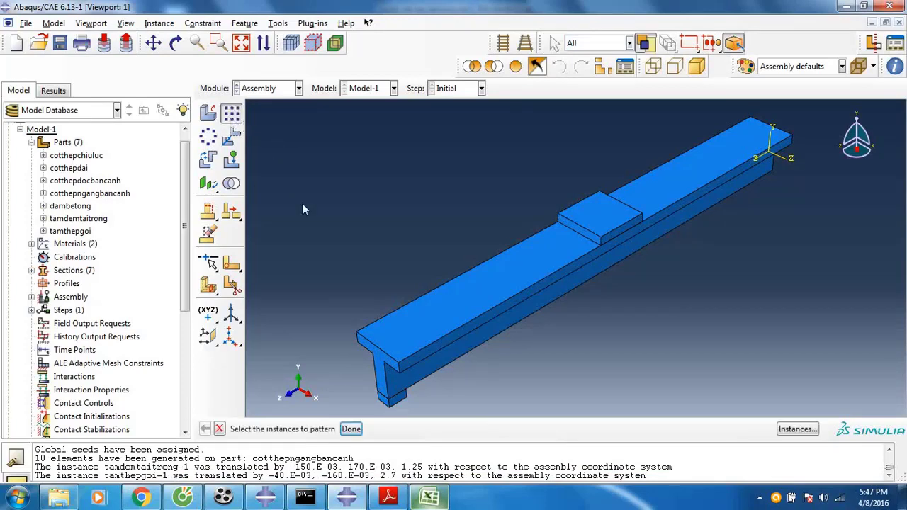
{"action": "left_click", "coordinate": [394, 398]}
{"action": "left_click", "coordinate": [351, 429]}
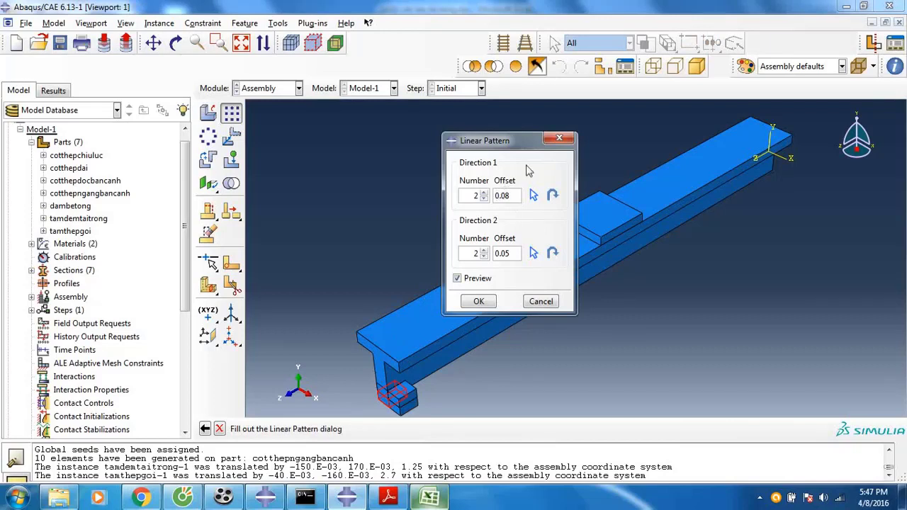
{"action": "left_click", "coordinate": [484, 256]}
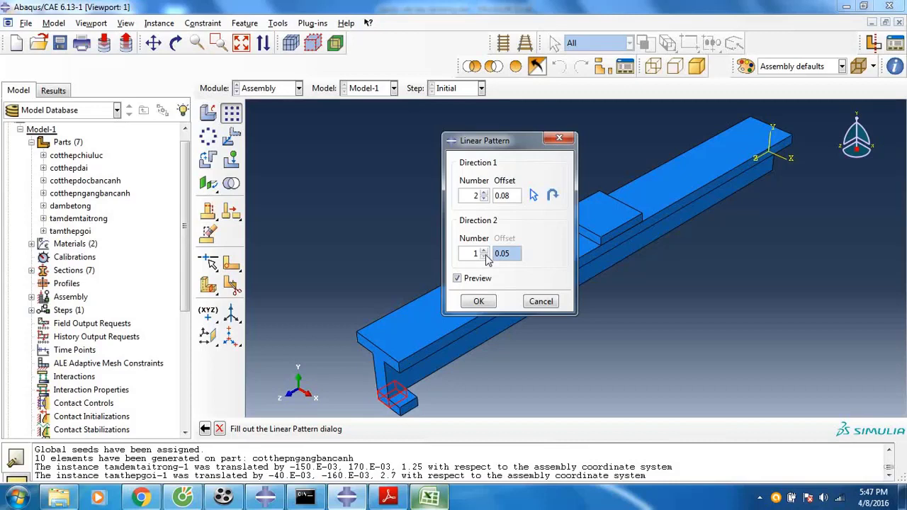
{"action": "left_click", "coordinate": [479, 301]}
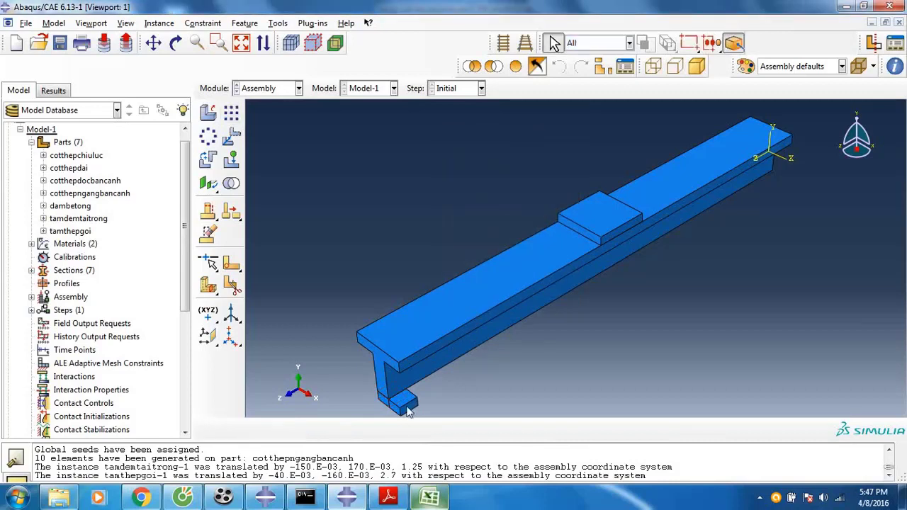
- Start a Translate operation on the assembly instances
{"action": "left_click", "coordinate": [236, 140]}
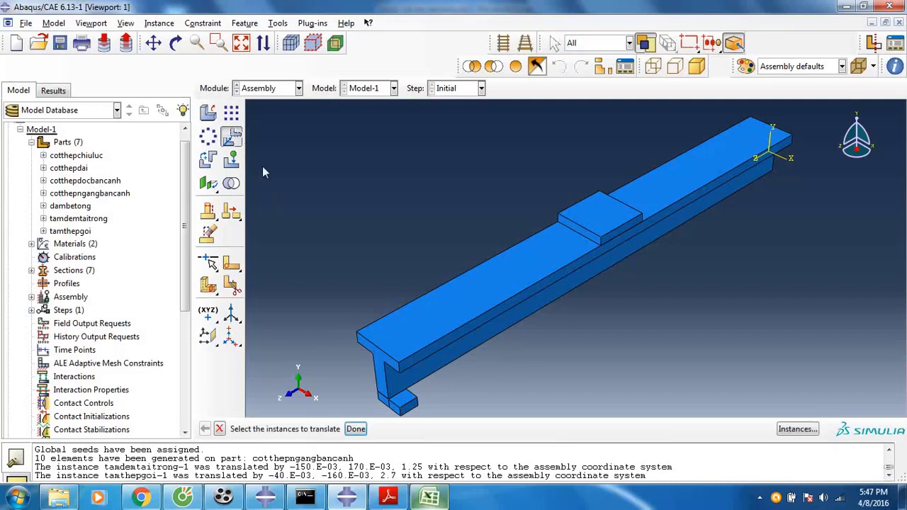
- Translate the copied support plate beside the beam's near end to the bottom corner at the beam's far end, using corner points
{"action": "left_click", "coordinate": [409, 415]}
{"action": "left_click", "coordinate": [356, 429]}
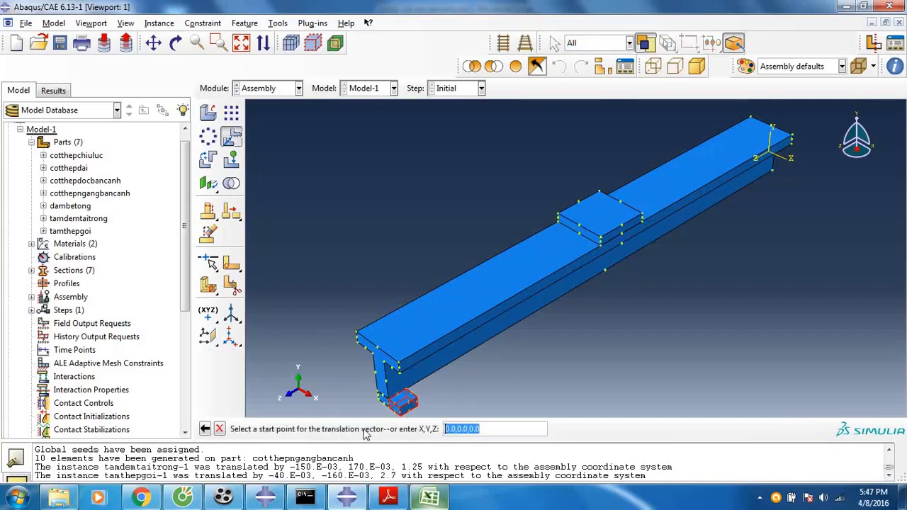
{"action": "left_click", "coordinate": [419, 402]}
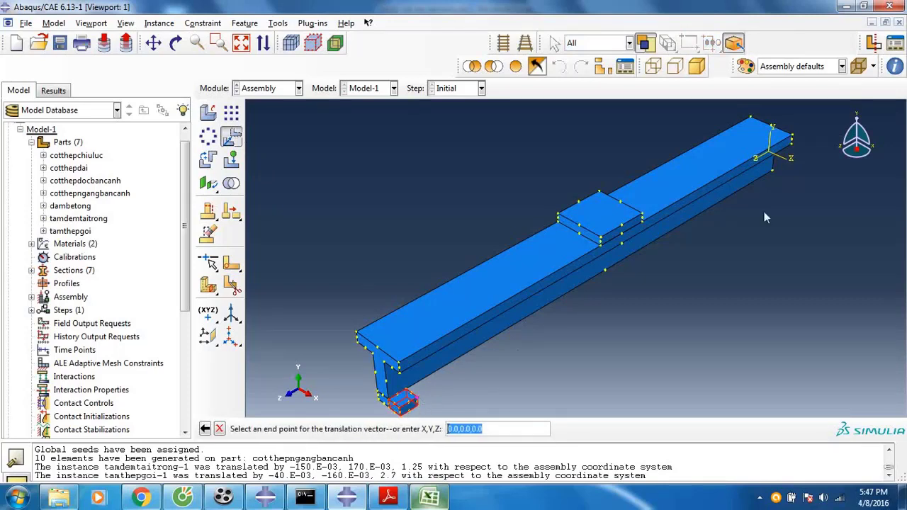
{"action": "left_click", "coordinate": [773, 170]}
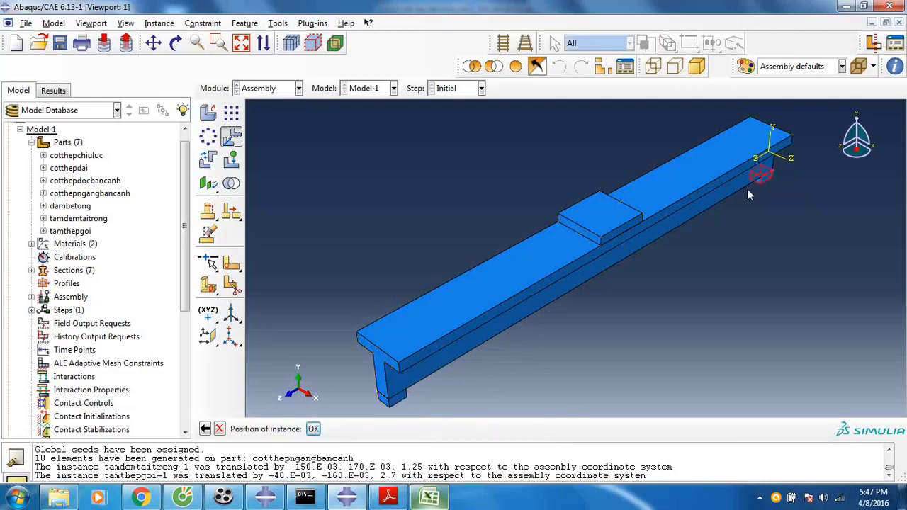
{"action": "left_click", "coordinate": [314, 430]}
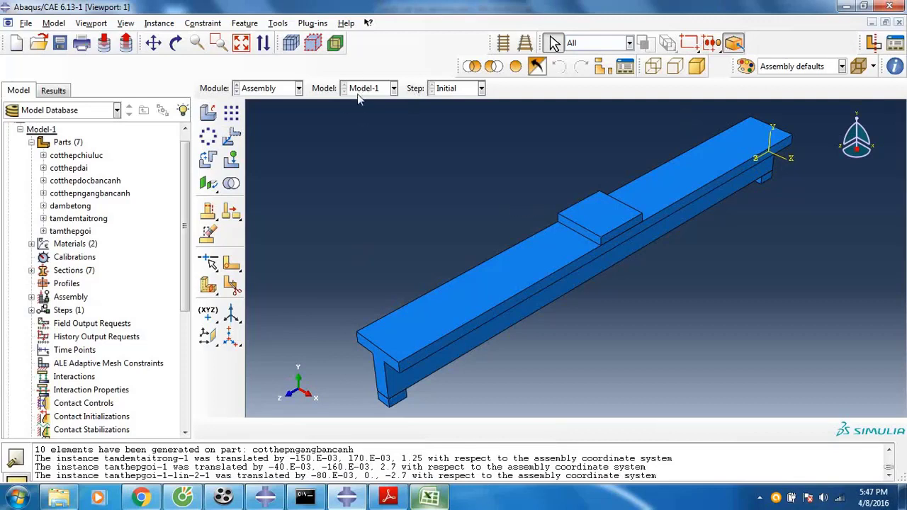
{"action": "left_click_drag", "start_coordinate": [461, 67], "coordinate": [371, 37]}
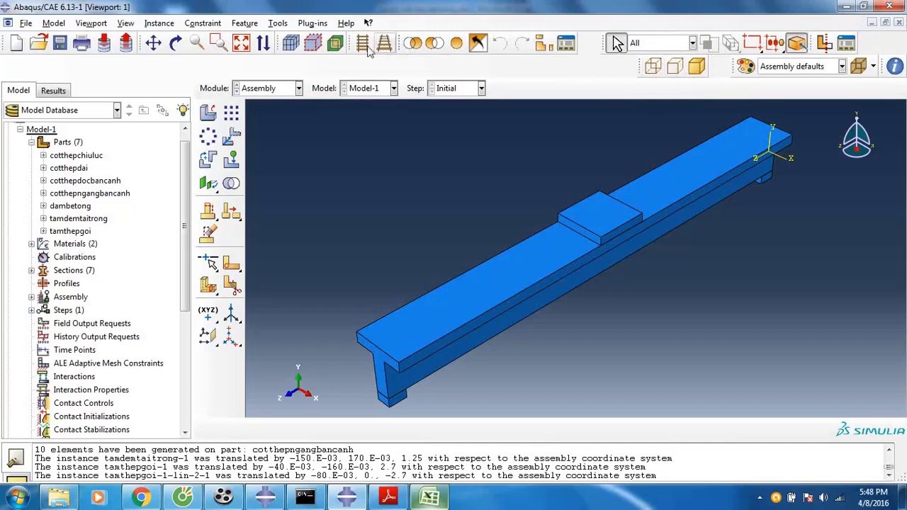
{"action": "left_click", "coordinate": [175, 43]}
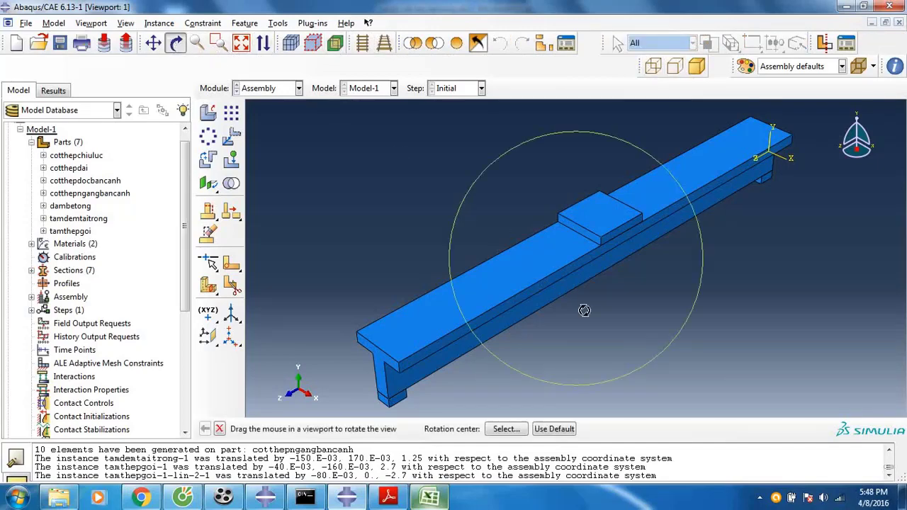
{"action": "left_click_drag", "start_coordinate": [584, 310], "coordinate": [576, 257]}
{"action": "left_click", "coordinate": [180, 45]}
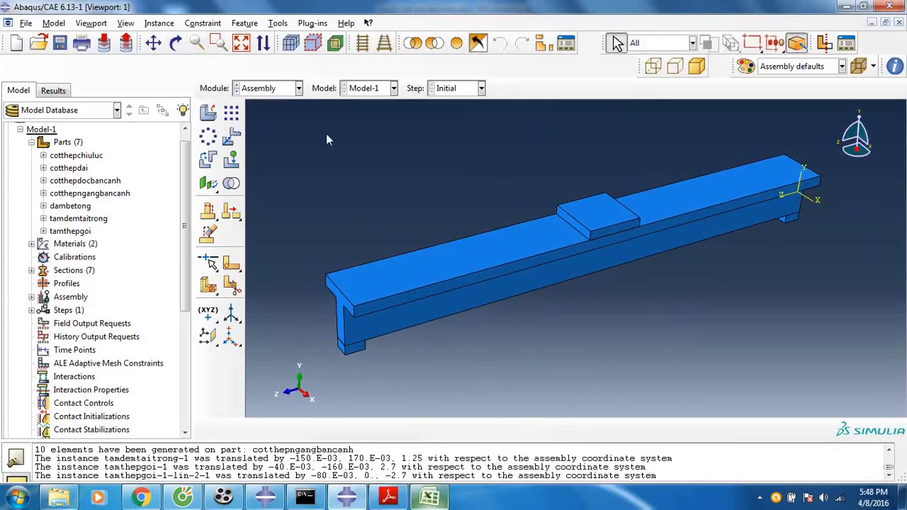
- Add one instance each of the parts cotthepchiuluc and cotthepdai to the assembly
{"action": "left_click", "coordinate": [208, 115]}
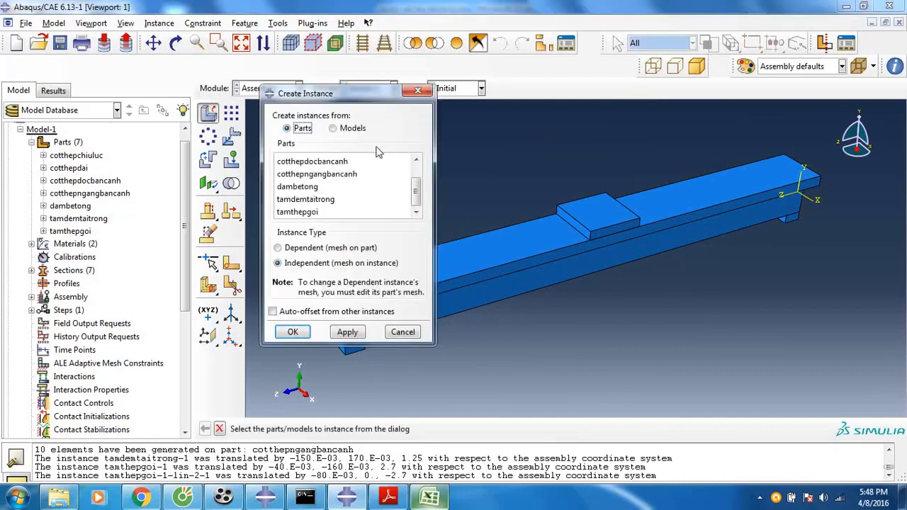
{"action": "left_click_drag", "start_coordinate": [416, 197], "coordinate": [416, 176]}
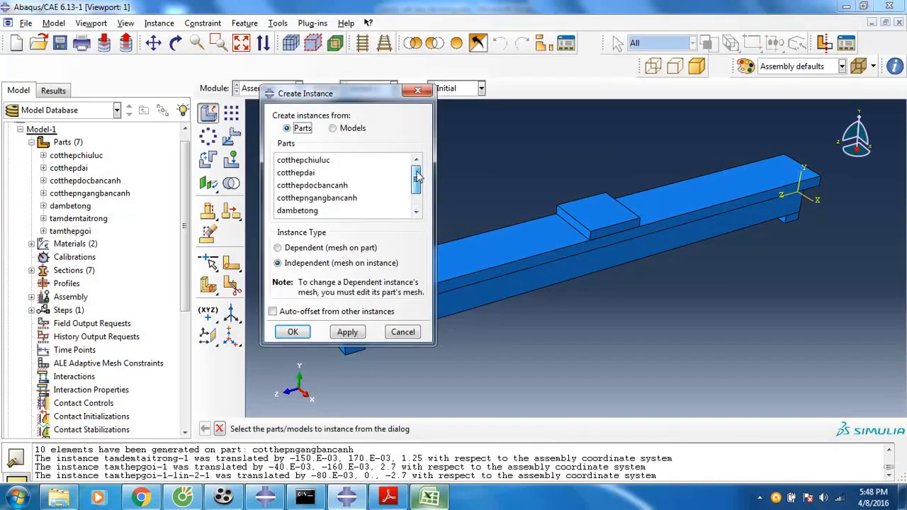
{"action": "left_click", "coordinate": [317, 162]}
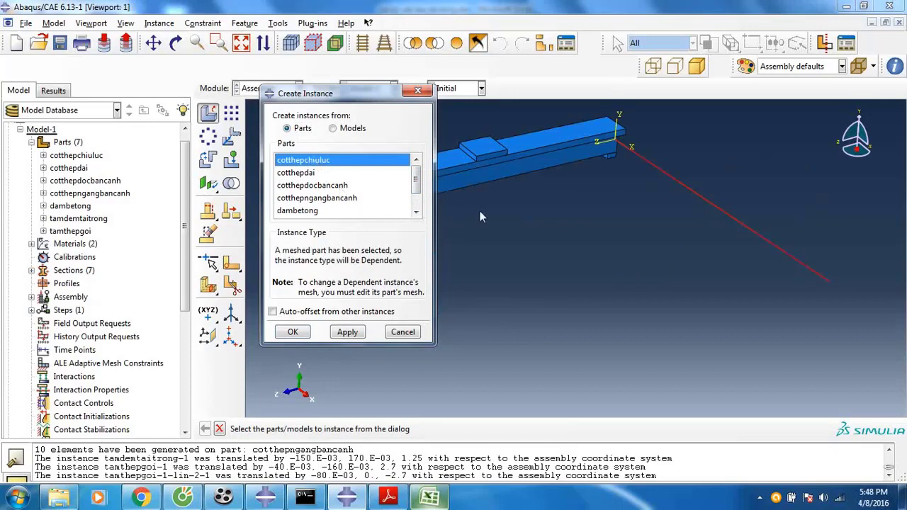
{"action": "left_click", "coordinate": [294, 332]}
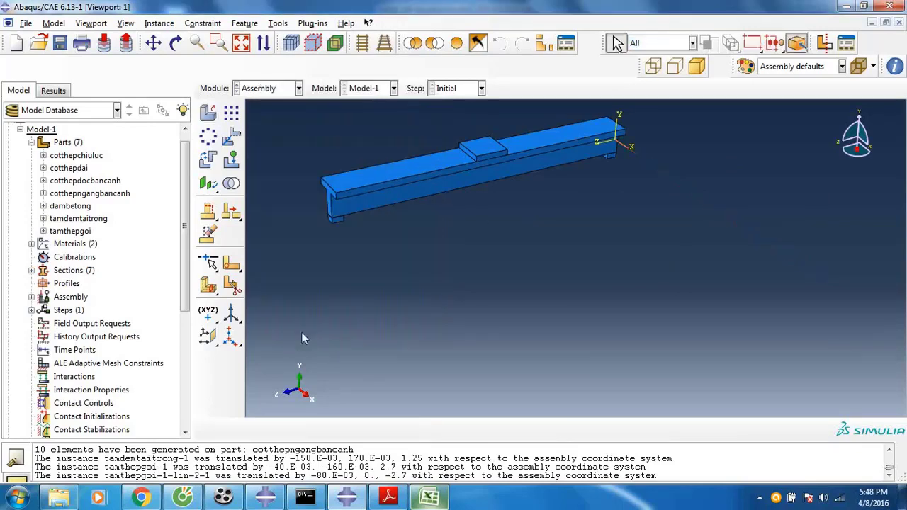
{"action": "left_click", "coordinate": [208, 112]}
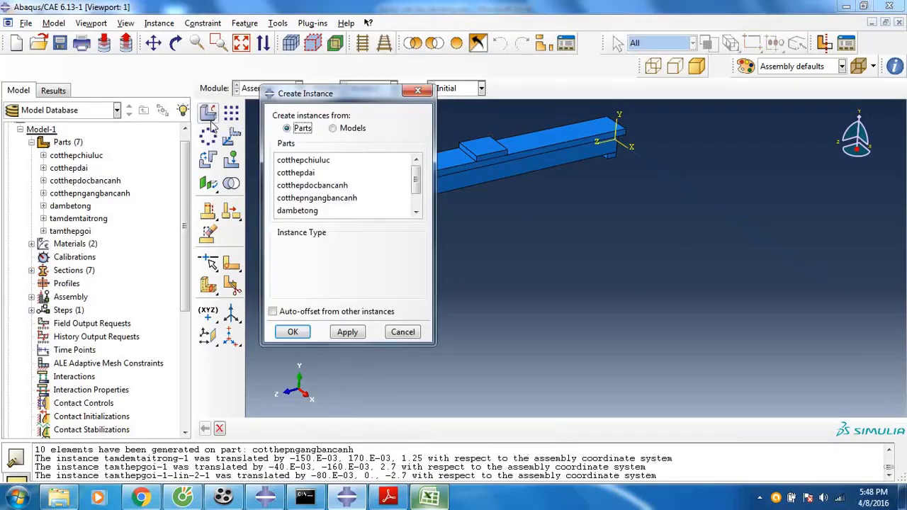
{"action": "left_click", "coordinate": [307, 175]}
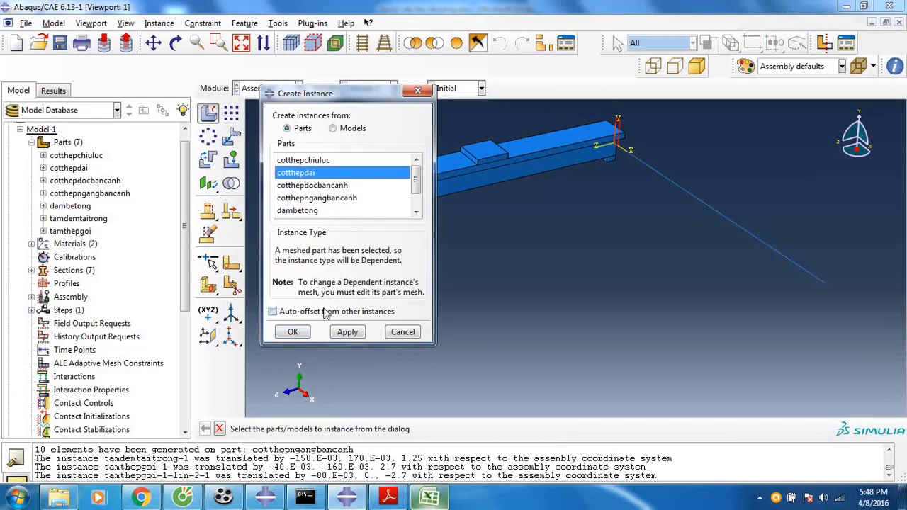
{"action": "left_click", "coordinate": [294, 332]}
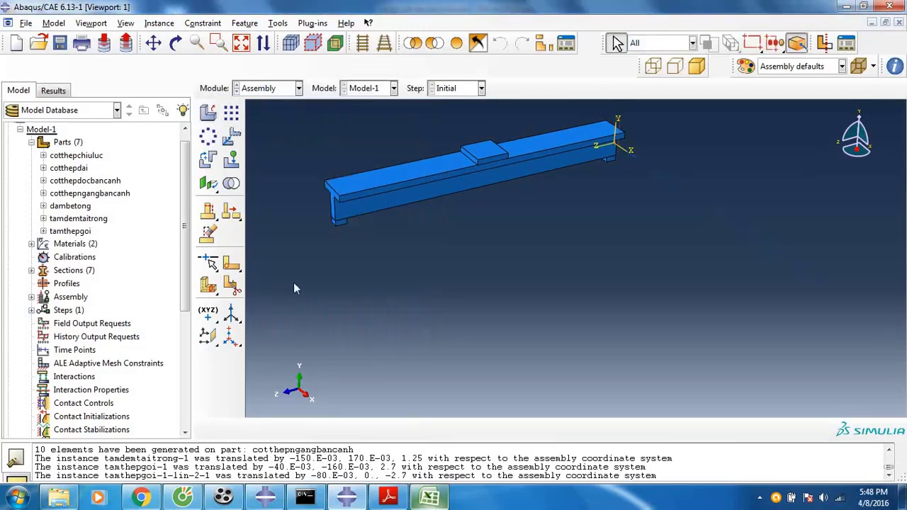
- Set the assembly display so that only the instances cotthepchiuluc-1 and cotthepdai-1 are visible
{"action": "left_click", "coordinate": [126, 23]}
{"action": "left_click", "coordinate": [186, 261]}
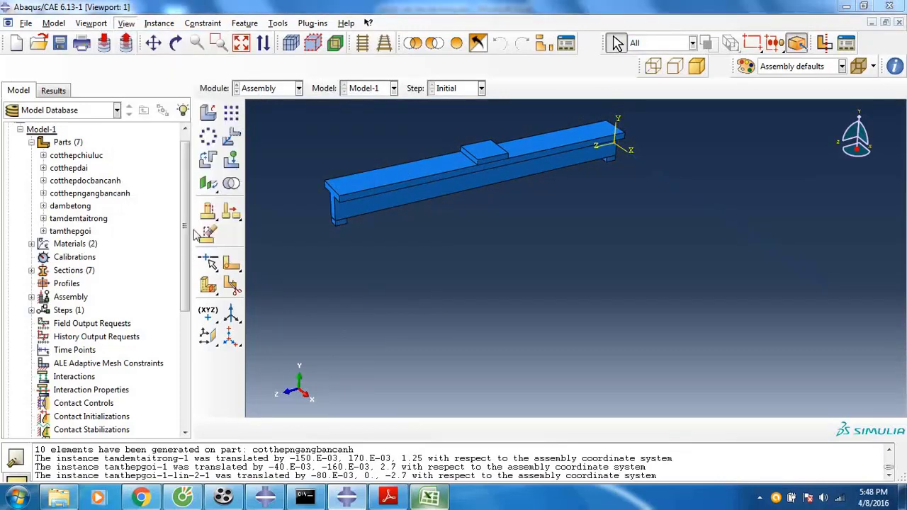
{"action": "left_click", "coordinate": [377, 109]}
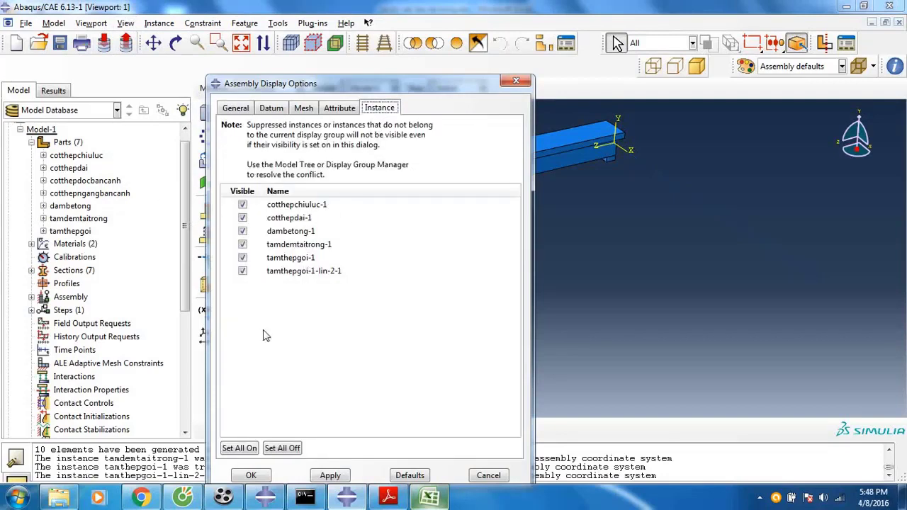
{"action": "left_click", "coordinate": [280, 448]}
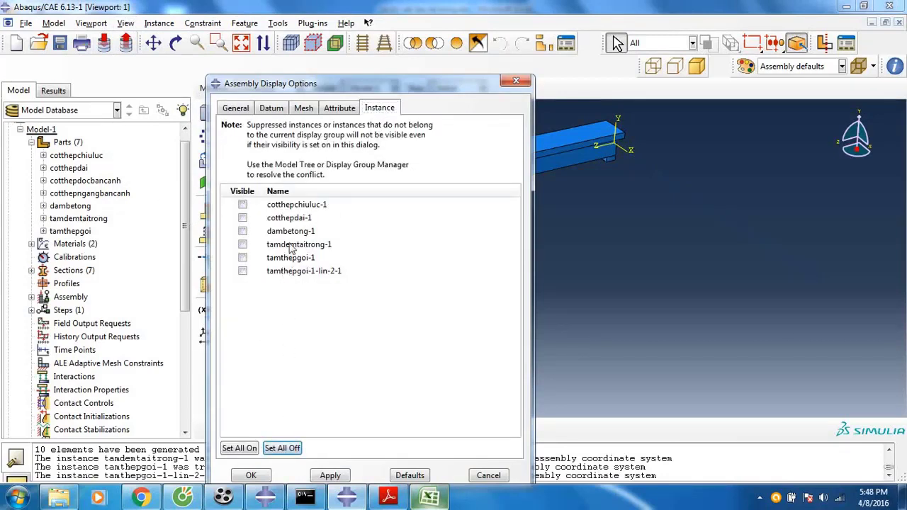
{"action": "left_click", "coordinate": [291, 220]}
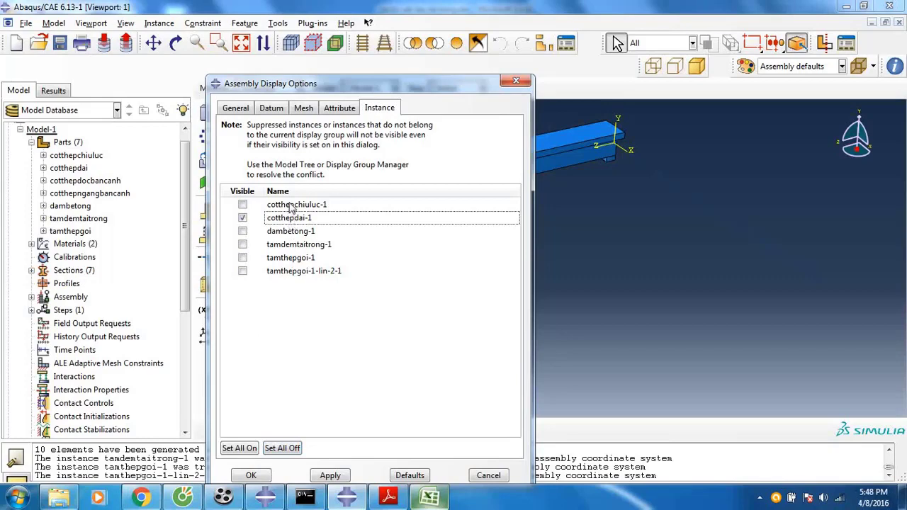
{"action": "left_click", "coordinate": [290, 204]}
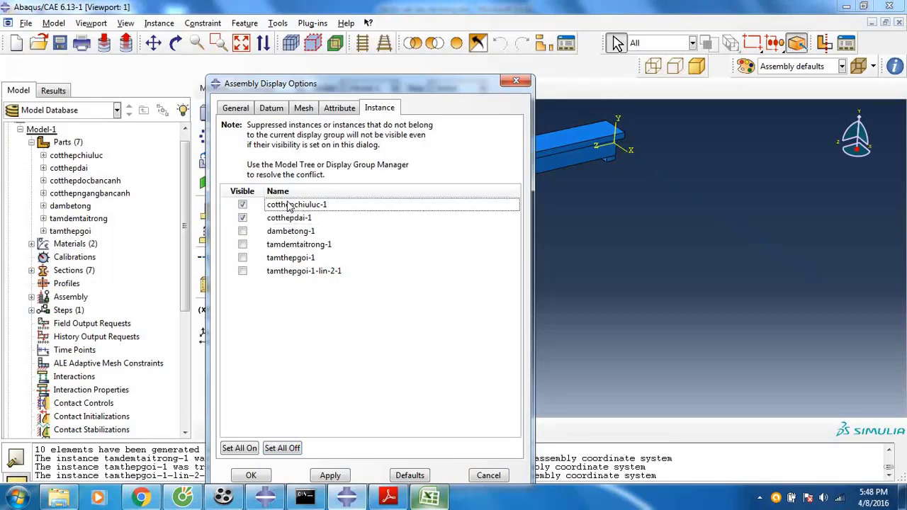
{"action": "left_click", "coordinate": [253, 476]}
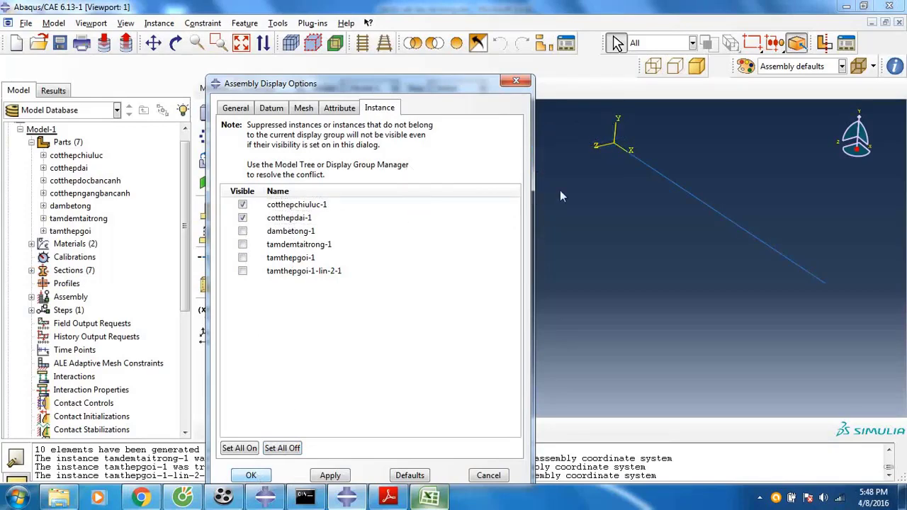
- Rotate the cotthepdai-1 stirrup by 90 degrees about its vertical edge, from the origin to the upper corner
{"action": "scroll", "coordinate": [661, 141], "scroll_direction": "up", "scroll_amount": 3}
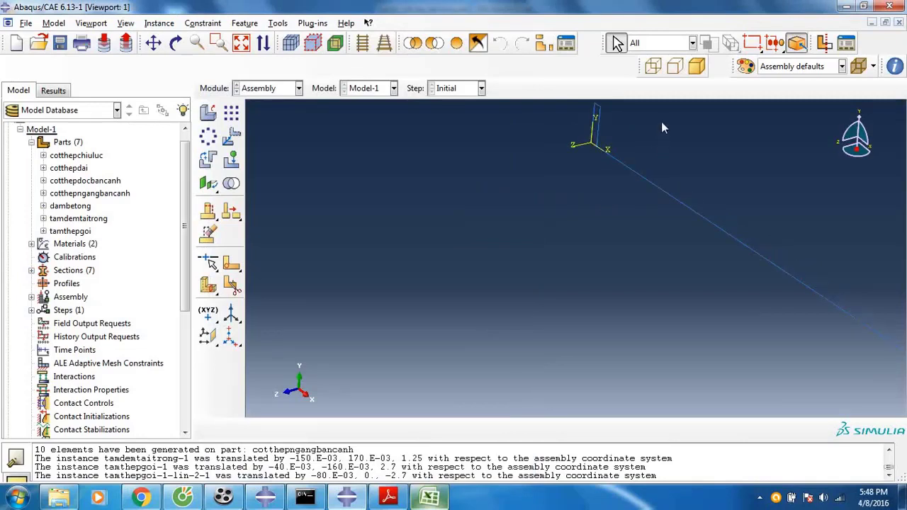
{"action": "left_click", "coordinate": [153, 43]}
{"action": "left_click_drag", "start_coordinate": [698, 211], "coordinate": [586, 264]}
{"action": "scroll", "coordinate": [531, 204], "scroll_direction": "down", "scroll_amount": 4}
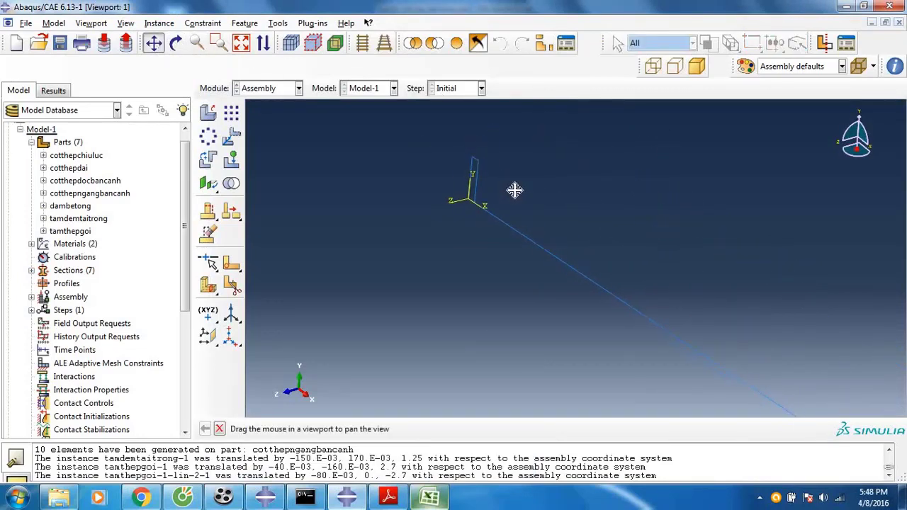
{"action": "scroll", "coordinate": [411, 208], "scroll_direction": "up", "scroll_amount": 2}
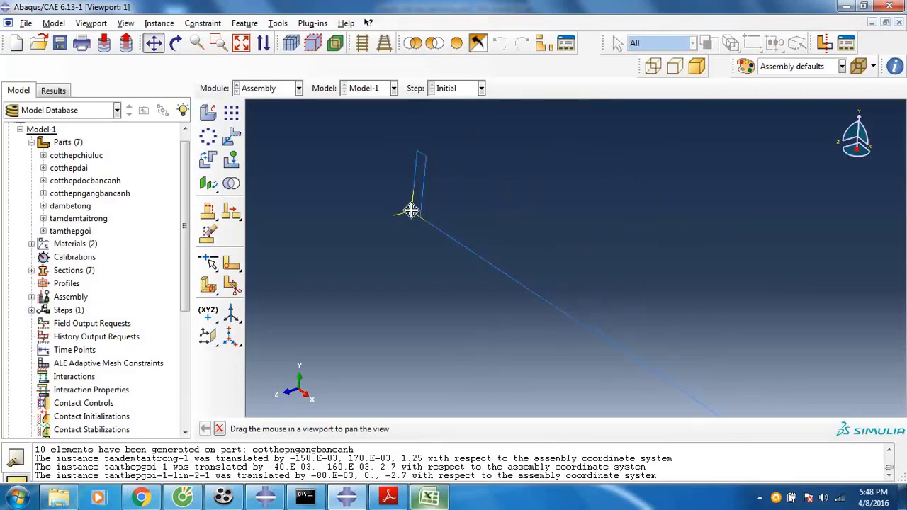
{"action": "left_click", "coordinate": [158, 43]}
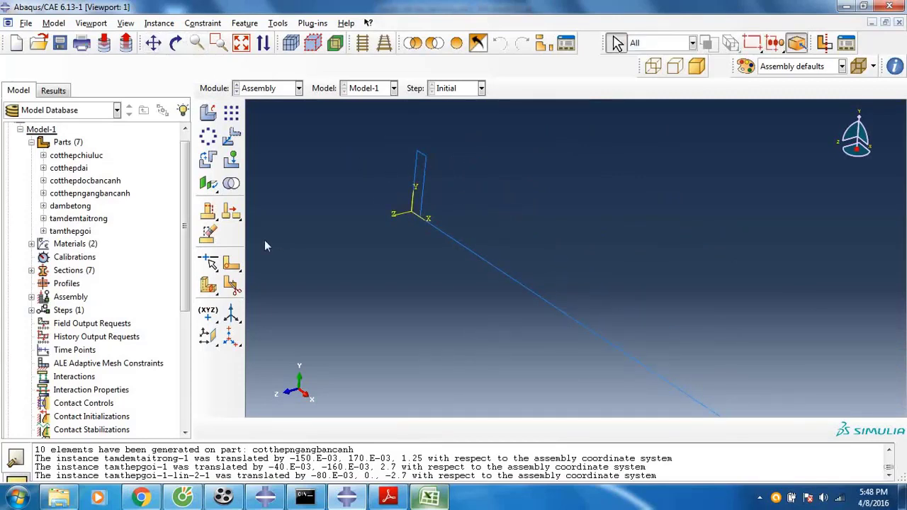
{"action": "left_click", "coordinate": [208, 159]}
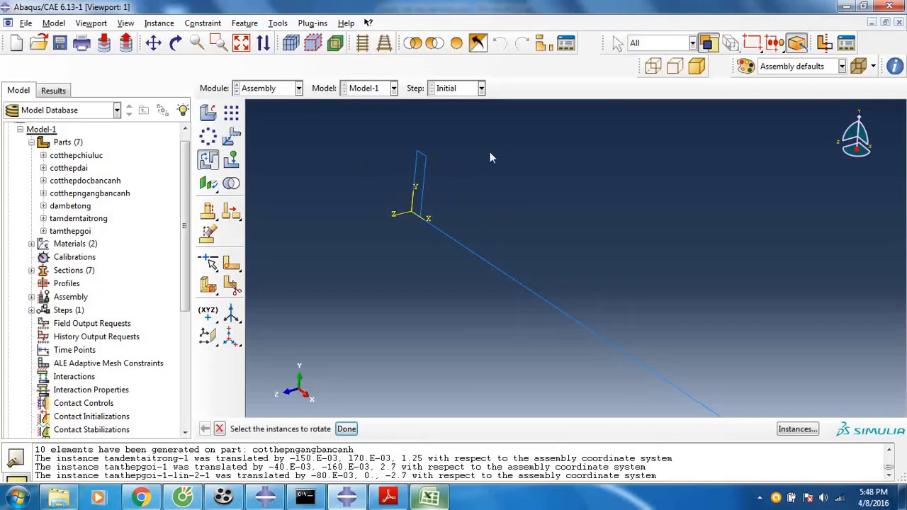
{"action": "left_click", "coordinate": [422, 207]}
{"action": "left_click", "coordinate": [346, 429]}
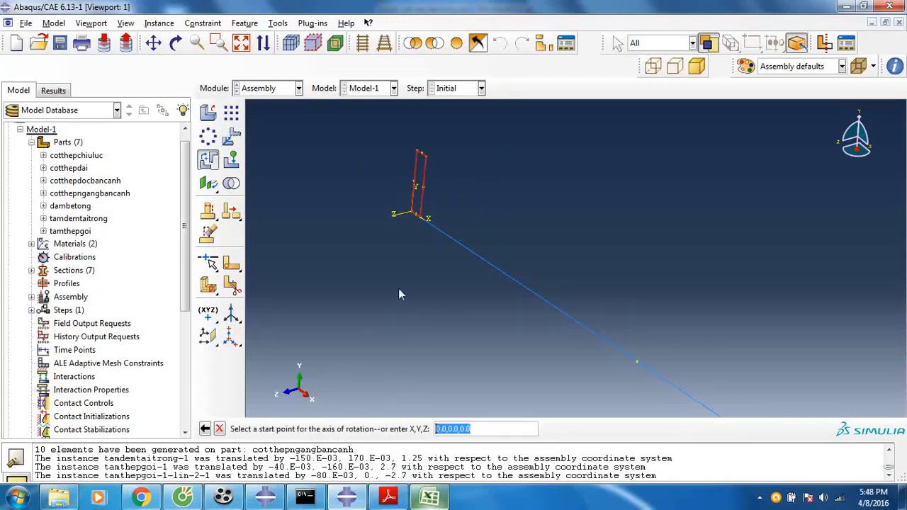
{"action": "left_click", "coordinate": [411, 214]}
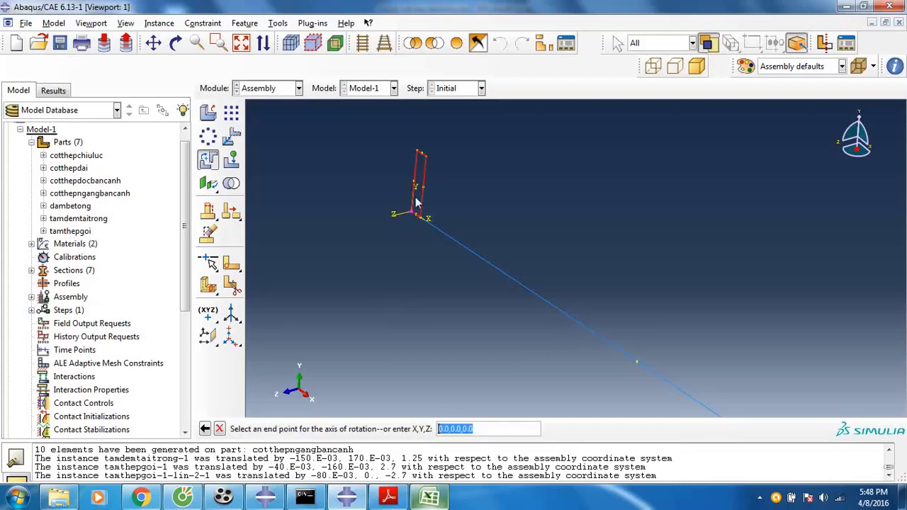
{"action": "left_click", "coordinate": [417, 153]}
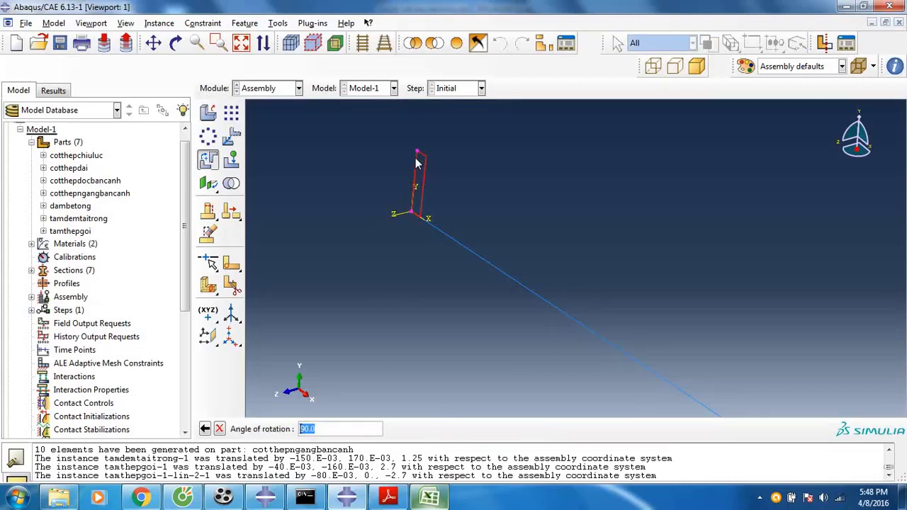
{"action": "key", "text": "Return"}
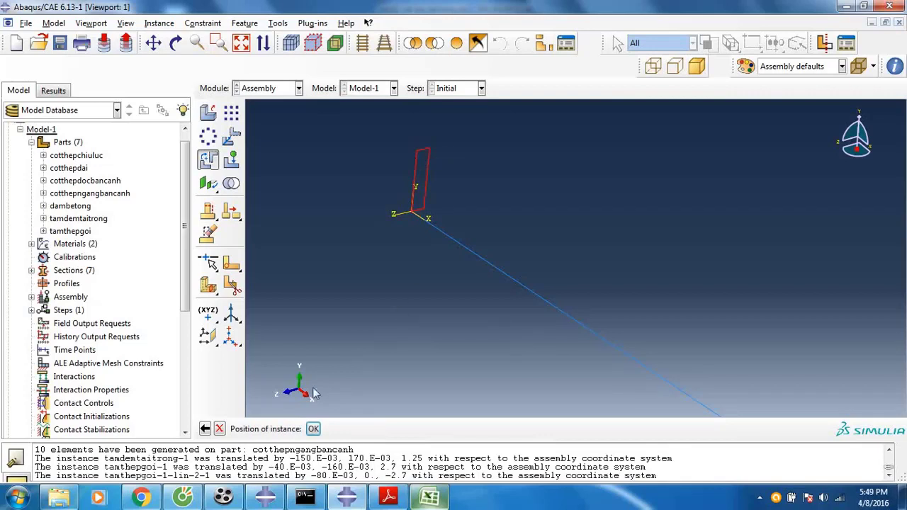
{"action": "left_click", "coordinate": [313, 429]}
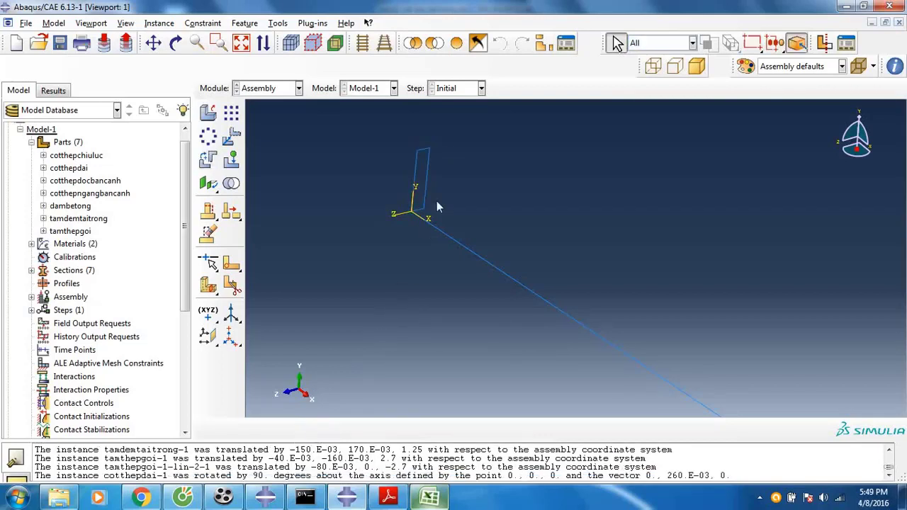
- Linear-pattern the cotthepchiuluc-1 bar with number 1 in direction 1 and 2 in direction 2, offset by the stirrup's height
{"action": "scroll", "coordinate": [423, 187], "scroll_direction": "up", "scroll_amount": 2}
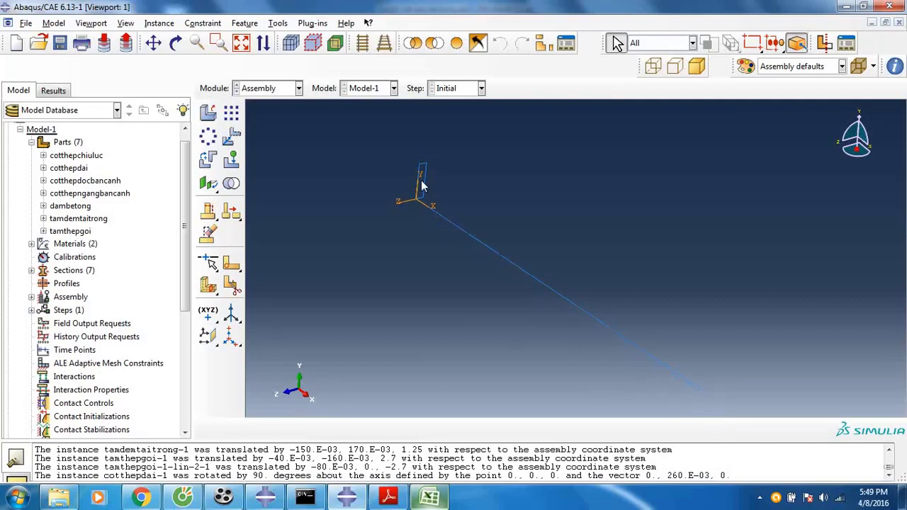
{"action": "left_click", "coordinate": [232, 112]}
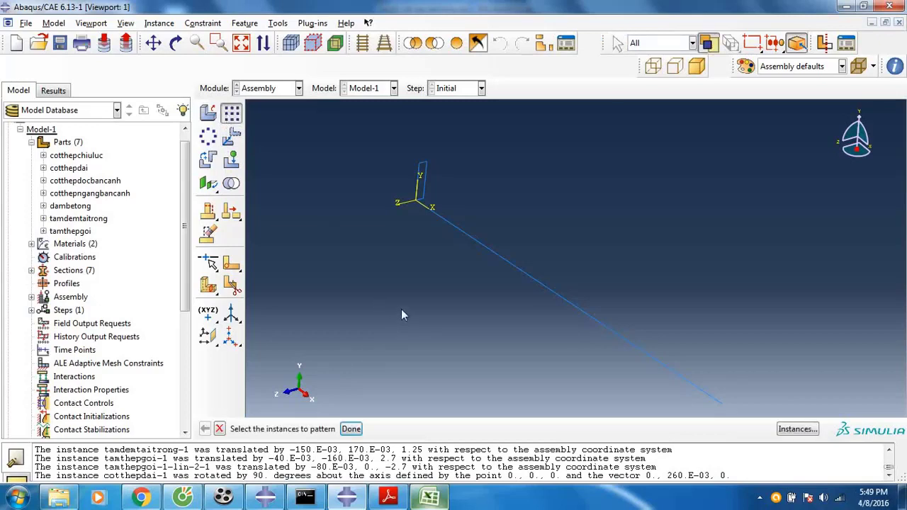
{"action": "left_click", "coordinate": [494, 257]}
{"action": "left_click", "coordinate": [351, 429]}
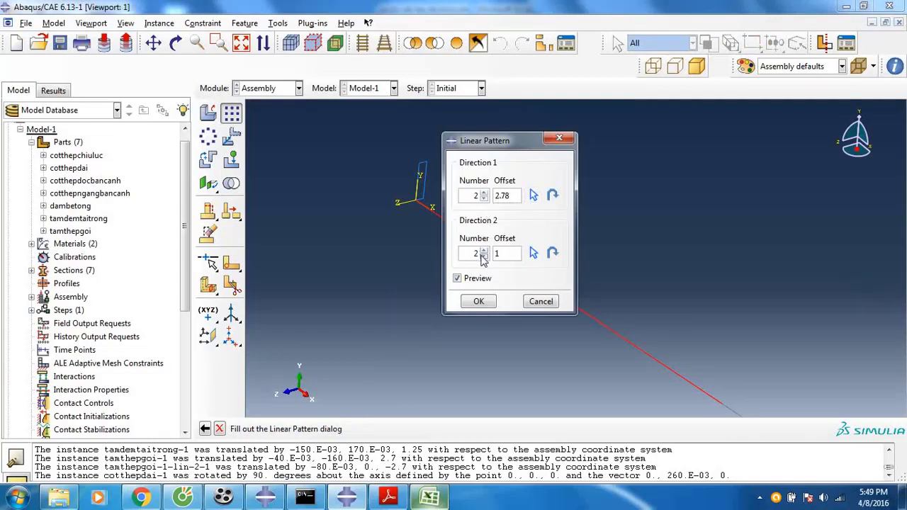
{"action": "left_click", "coordinate": [483, 198]}
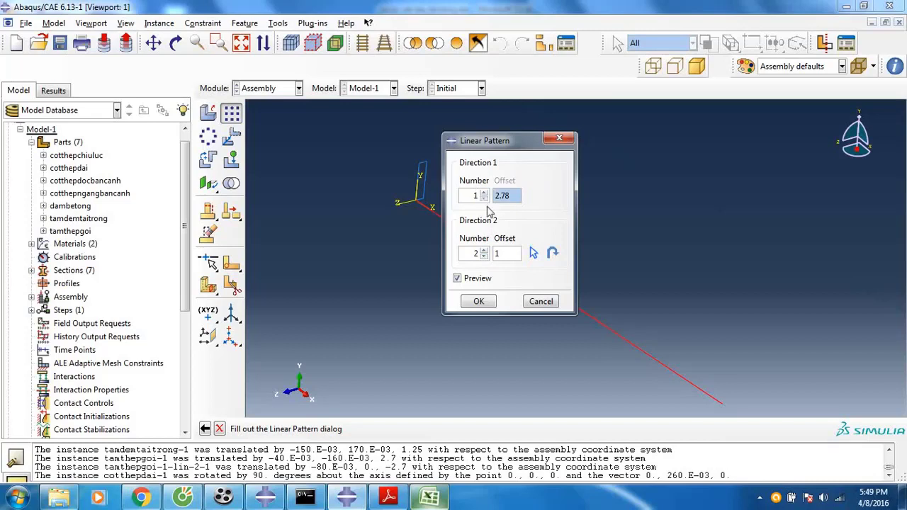
{"action": "double_click", "coordinate": [502, 253]}
{"action": "left_click", "coordinate": [478, 302]}
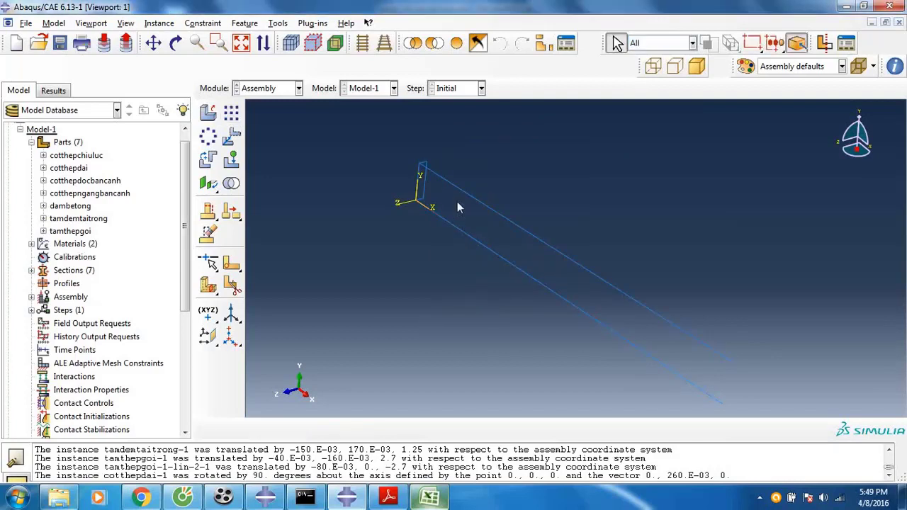
- Linear-pattern the upper longitudinal bar with number 1 in direction 1 and 3 in direction 2, using an offset of 0.1
{"action": "scroll", "coordinate": [464, 213], "scroll_direction": "up", "scroll_amount": 3}
{"action": "scroll", "coordinate": [434, 183], "scroll_direction": "up", "scroll_amount": 2}
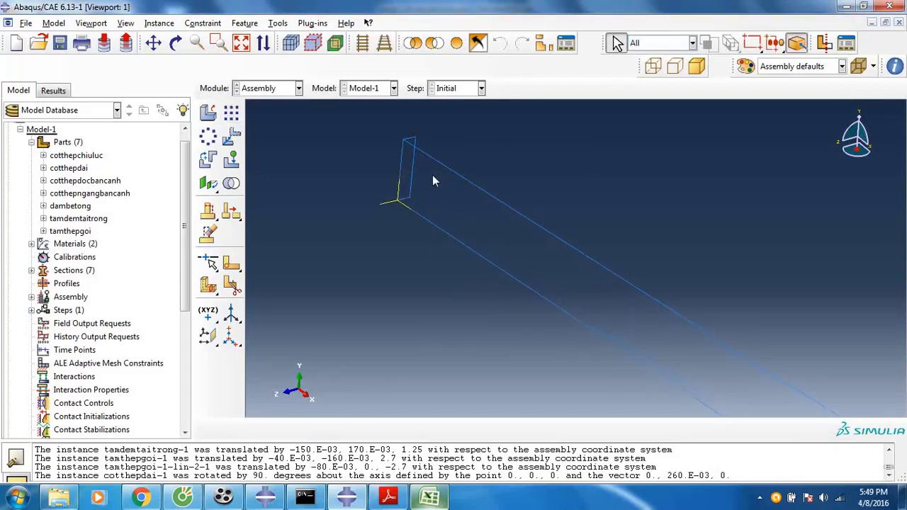
{"action": "left_click", "coordinate": [231, 112]}
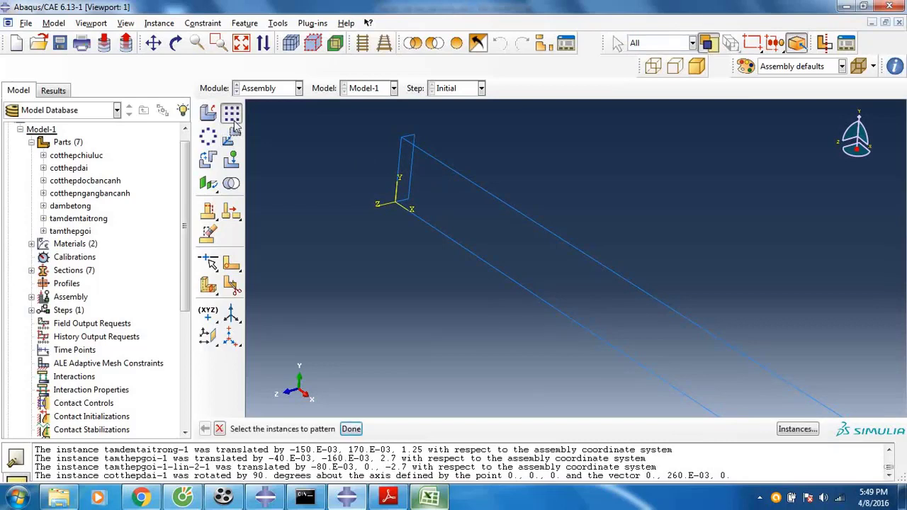
{"action": "left_click", "coordinate": [490, 196]}
{"action": "left_click", "coordinate": [353, 429]}
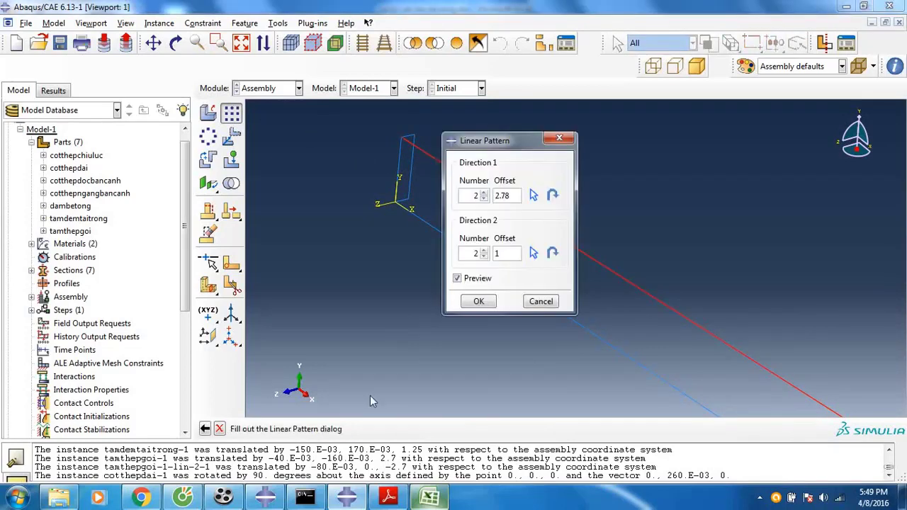
{"action": "left_click", "coordinate": [484, 198]}
{"action": "left_click", "coordinate": [484, 251]}
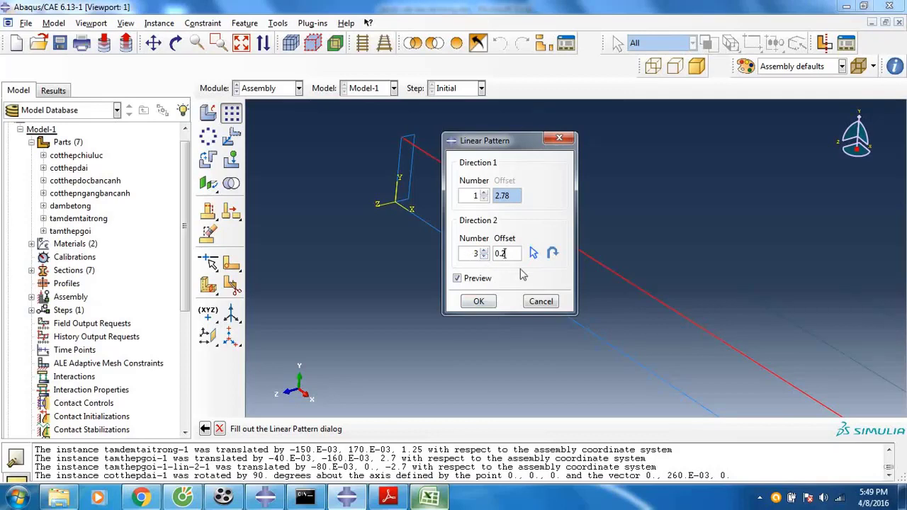
{"action": "type", "text": "1"}
{"action": "left_click", "coordinate": [478, 303]}
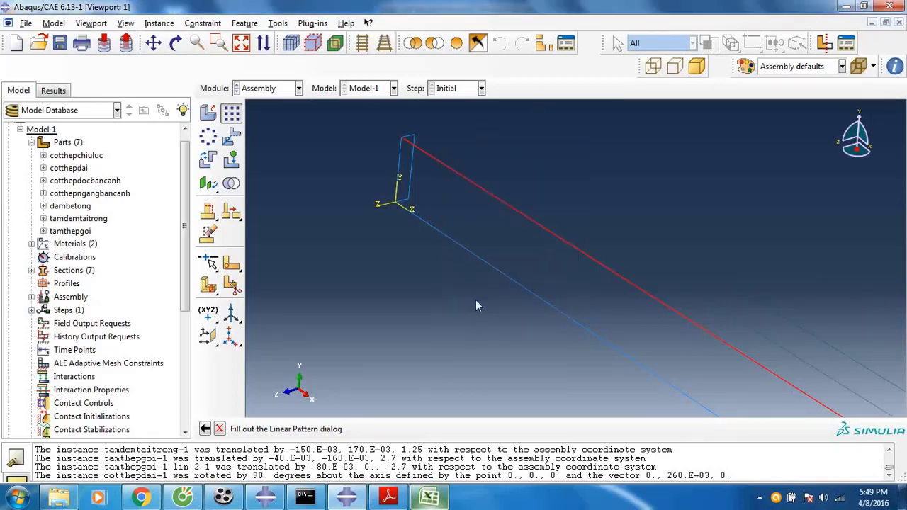
- Translate the middle of the three upper bars from its near end to the stirrup's free lower corner
{"action": "left_click", "coordinate": [231, 136]}
{"action": "left_click", "coordinate": [425, 153]}
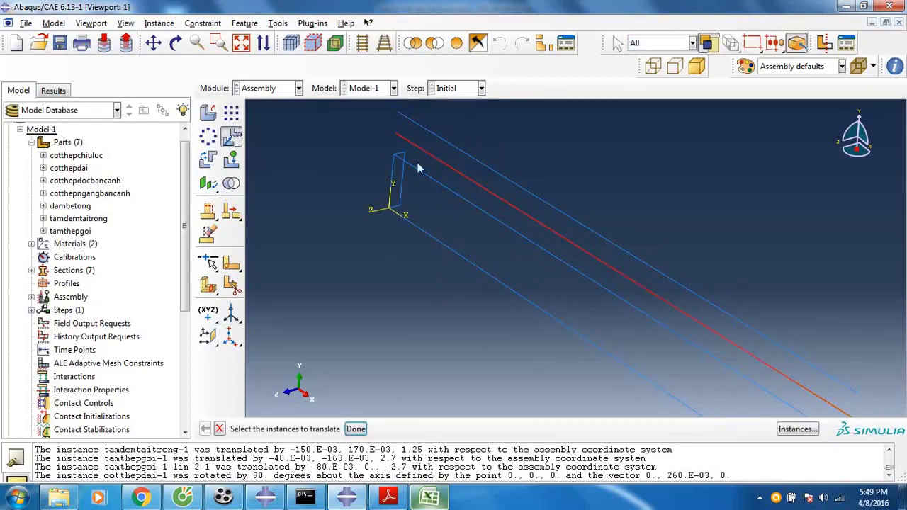
{"action": "left_click", "coordinate": [359, 429]}
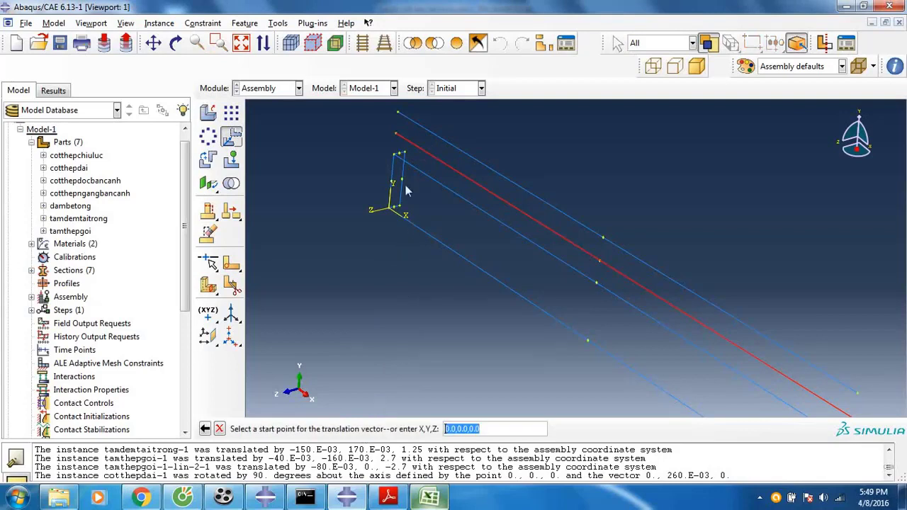
{"action": "left_click", "coordinate": [396, 135]}
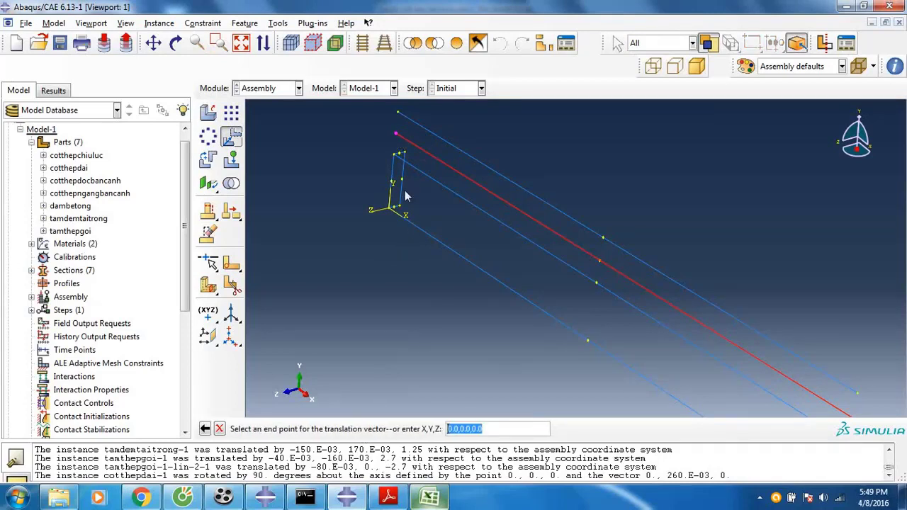
{"action": "left_click", "coordinate": [401, 209]}
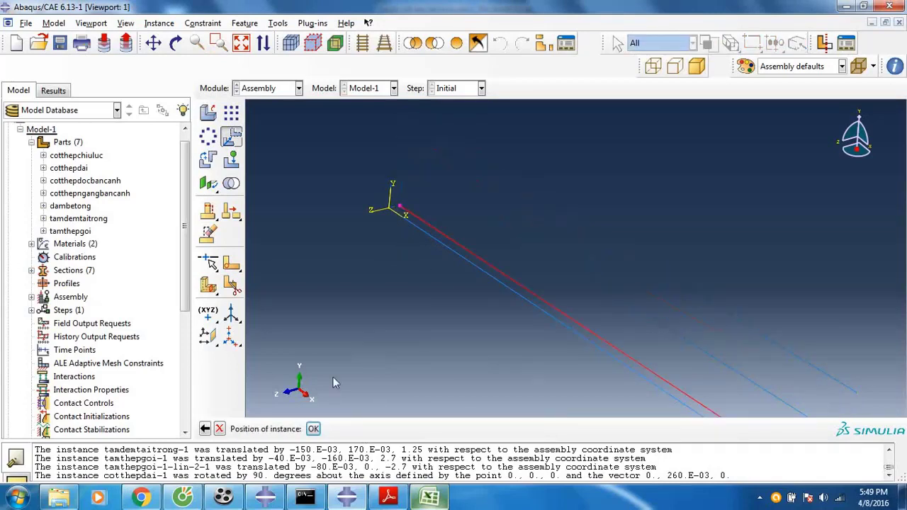
{"action": "left_click", "coordinate": [320, 430]}
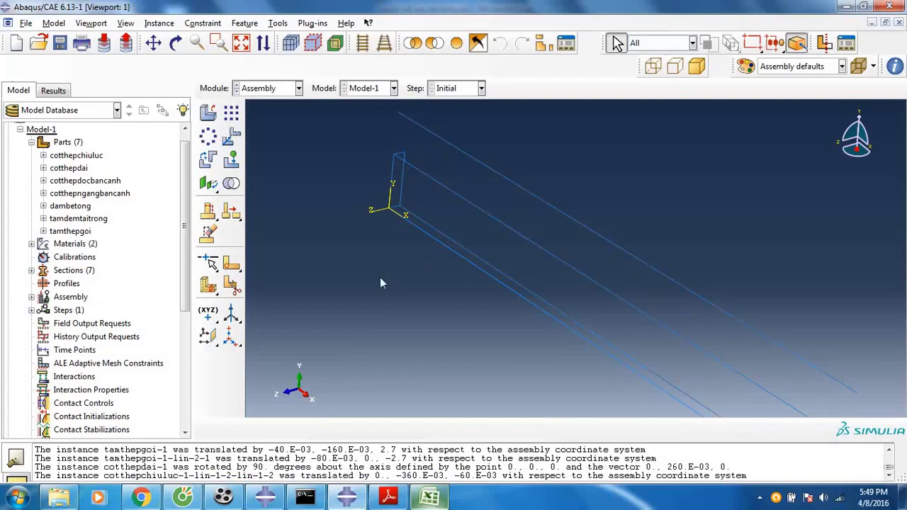
- Translate the topmost bar from its near end to the stirrup's free upper corner
{"action": "left_click", "coordinate": [232, 138]}
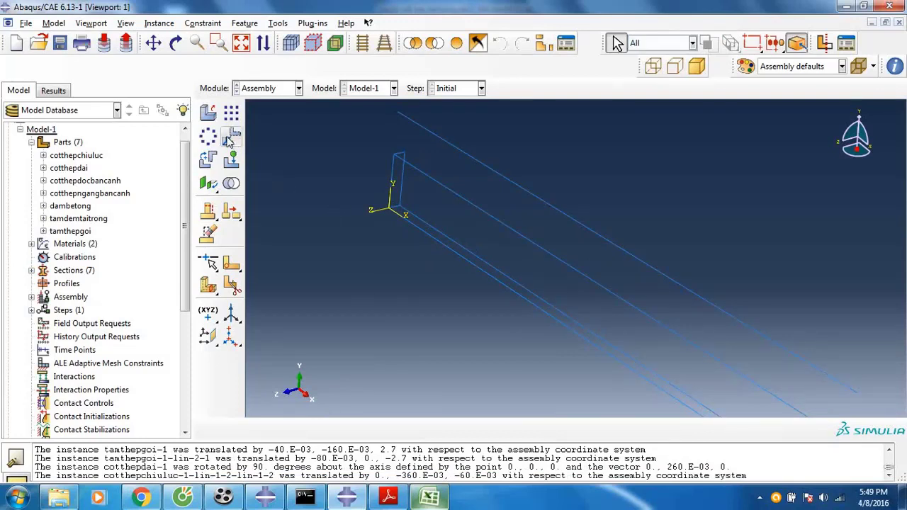
{"action": "left_click", "coordinate": [438, 135]}
{"action": "left_click", "coordinate": [356, 429]}
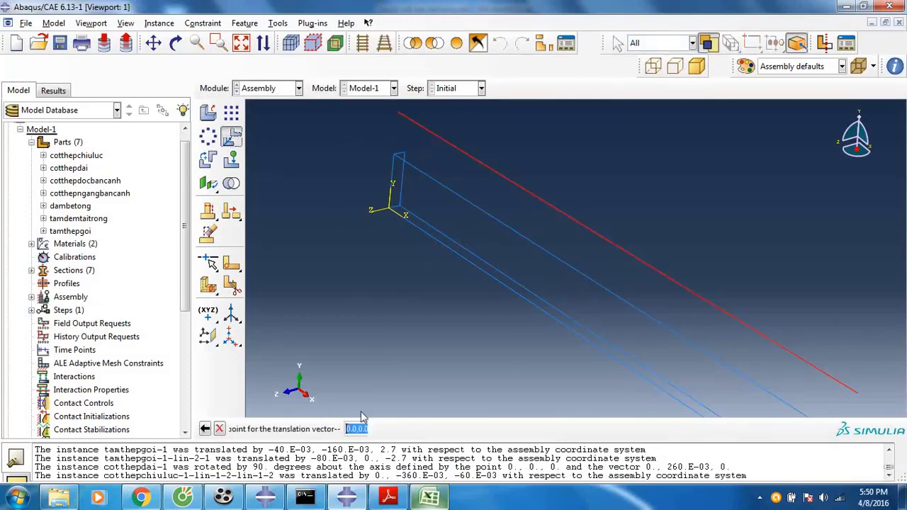
{"action": "left_click", "coordinate": [398, 114]}
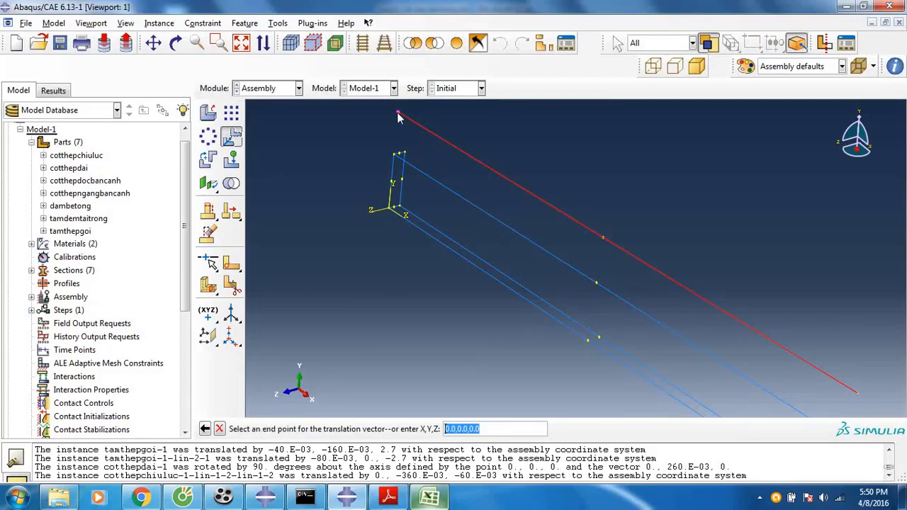
{"action": "left_click", "coordinate": [405, 156]}
{"action": "left_click", "coordinate": [454, 428]}
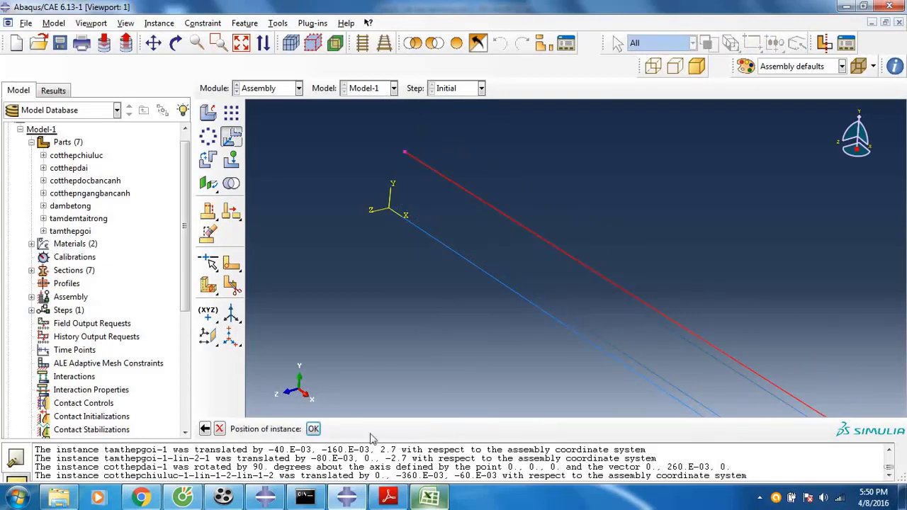
{"action": "left_click", "coordinate": [233, 139]}
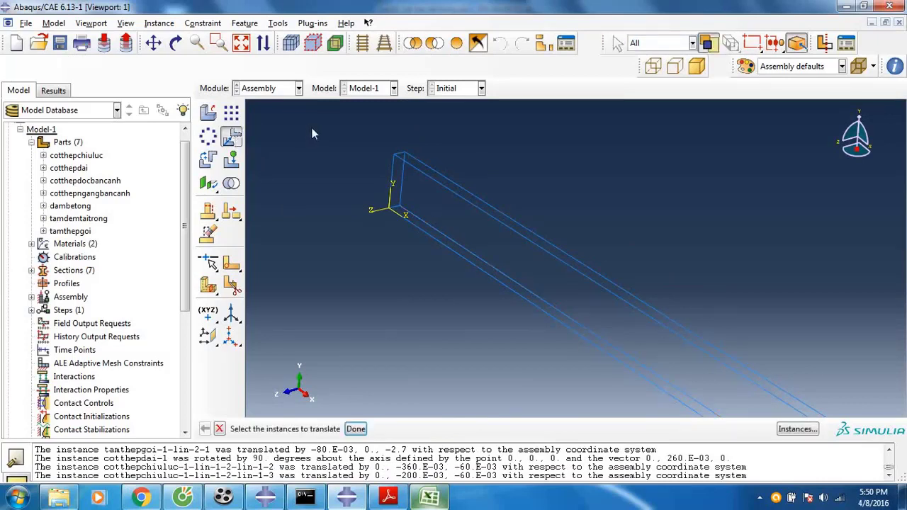
{"action": "left_click", "coordinate": [394, 172]}
{"action": "left_click", "coordinate": [356, 429]}
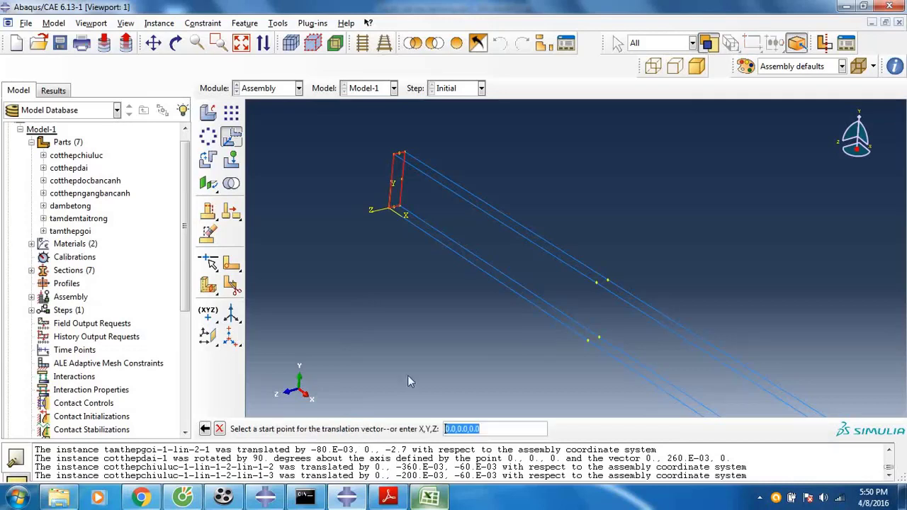
{"action": "type", "text": "0.04"}
{"action": "key", "text": "Return"}
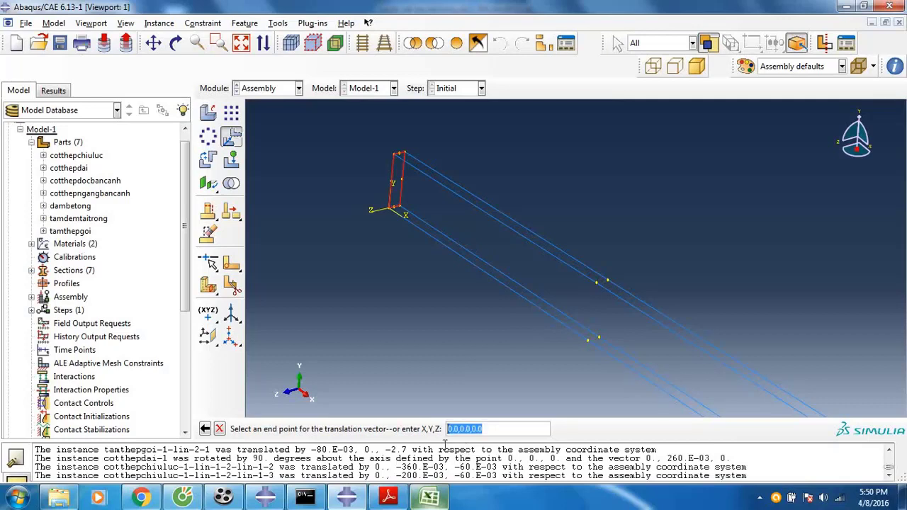
{"action": "left_click", "coordinate": [219, 429]}
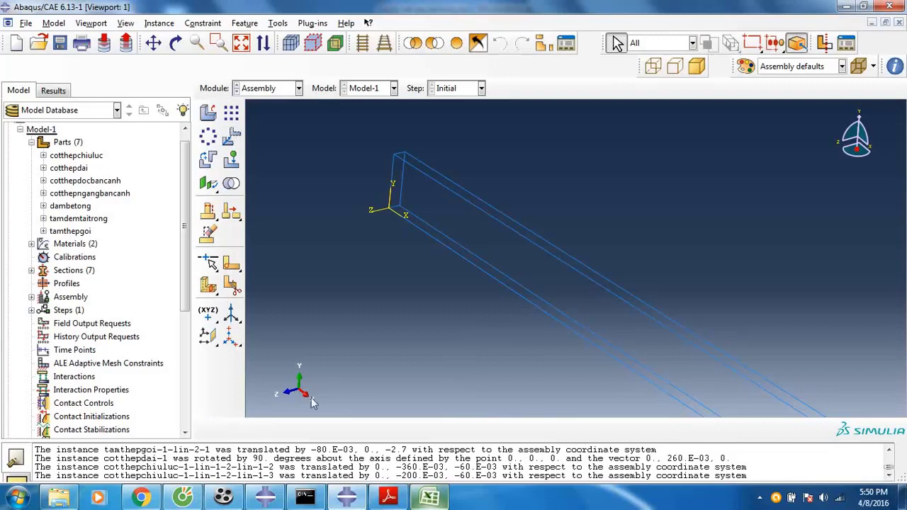
- Translate the cotthepdai-1 stirrup by 0.04 along X, starting from its corner at the origin
{"action": "left_click", "coordinate": [234, 141]}
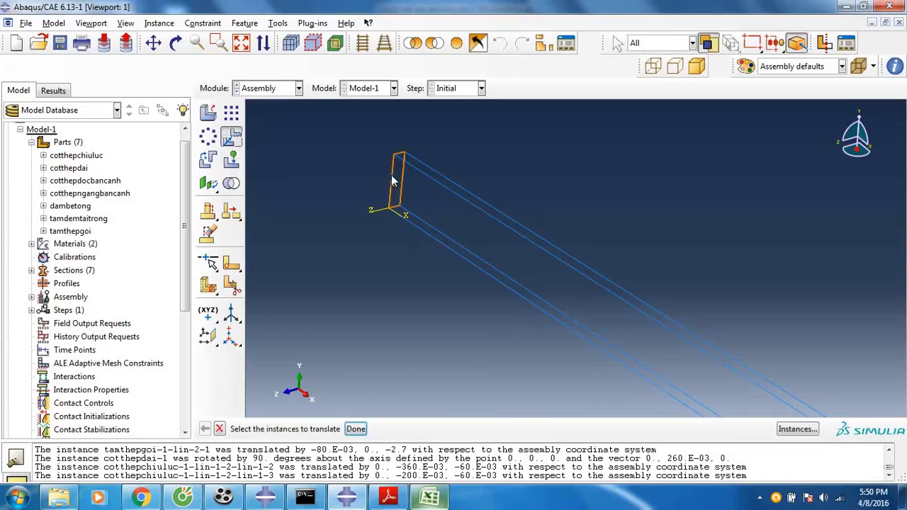
{"action": "left_click", "coordinate": [392, 192]}
{"action": "middle_click", "coordinate": [389, 270]}
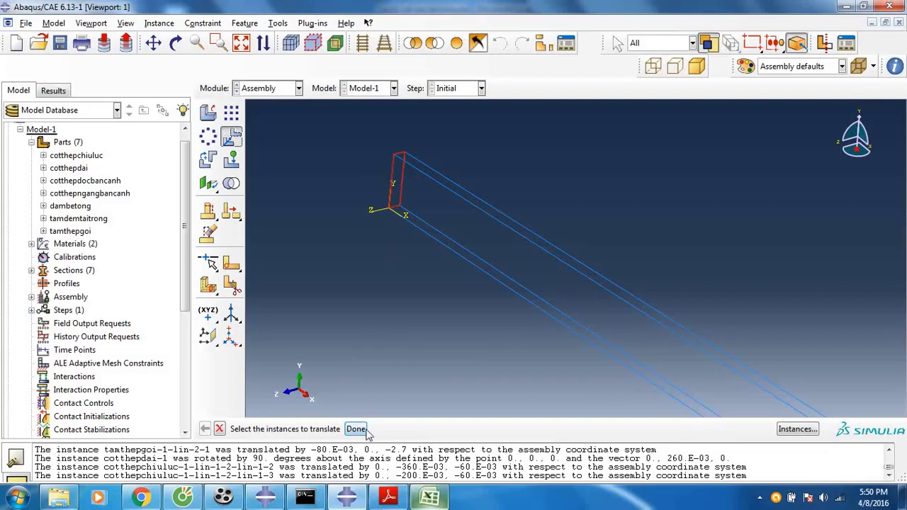
{"action": "left_click", "coordinate": [389, 211]}
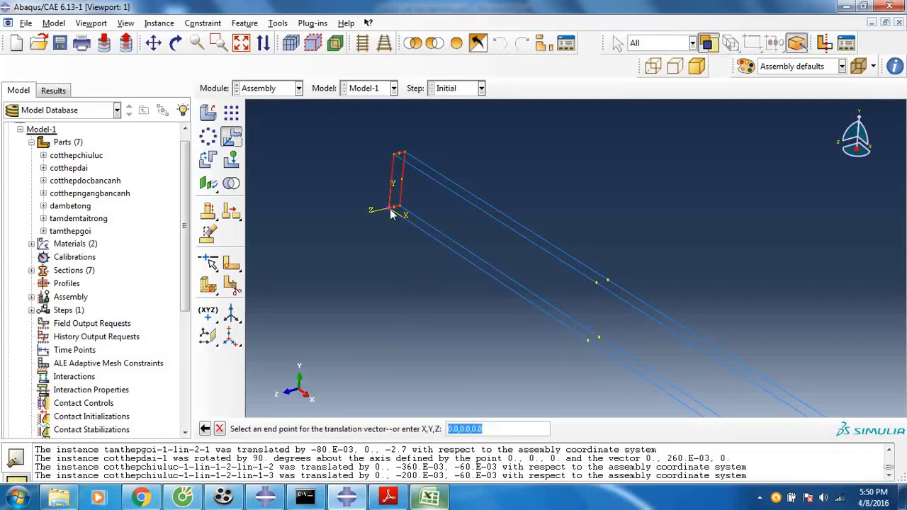
{"action": "type", "text": "0."}
{"action": "key", "text": "Return"}
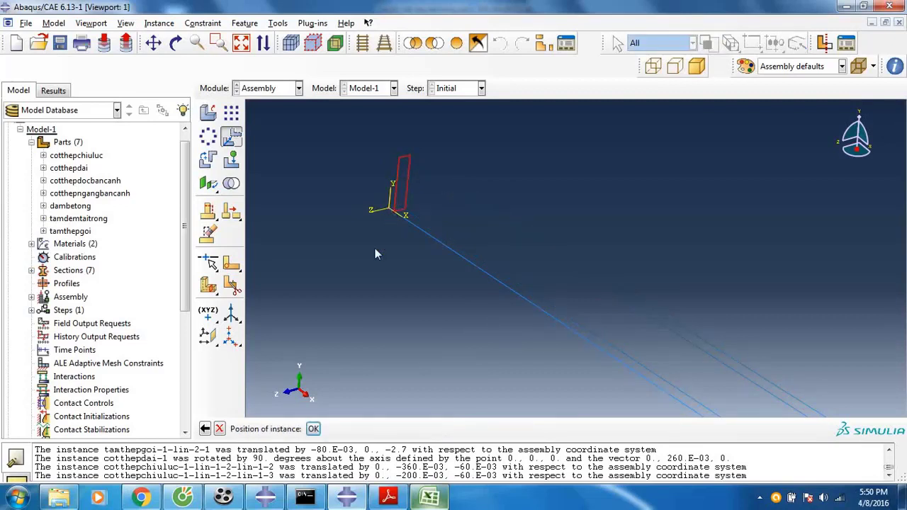
{"action": "left_click", "coordinate": [314, 429]}
- Start a linear pattern of the cotthepdai-1 stirrup and set the number in direction 2 to 1
{"action": "left_click", "coordinate": [231, 113]}
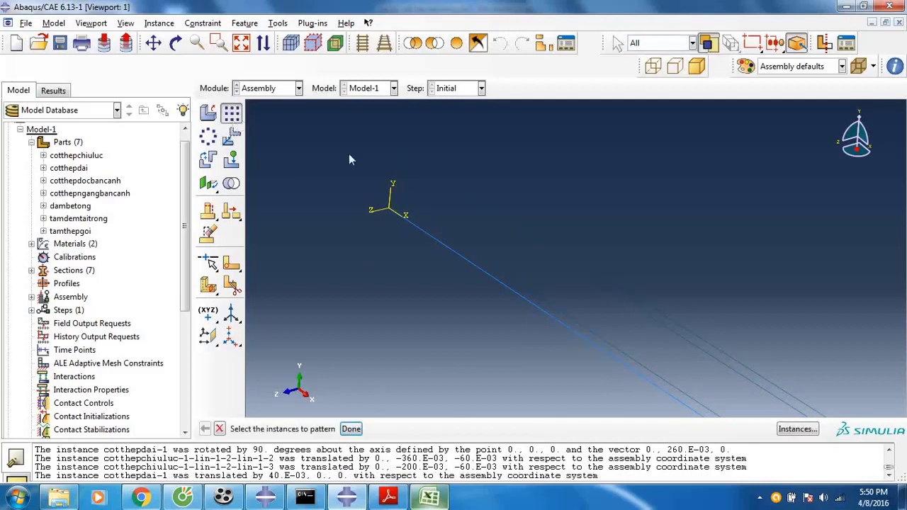
{"action": "left_click", "coordinate": [408, 199]}
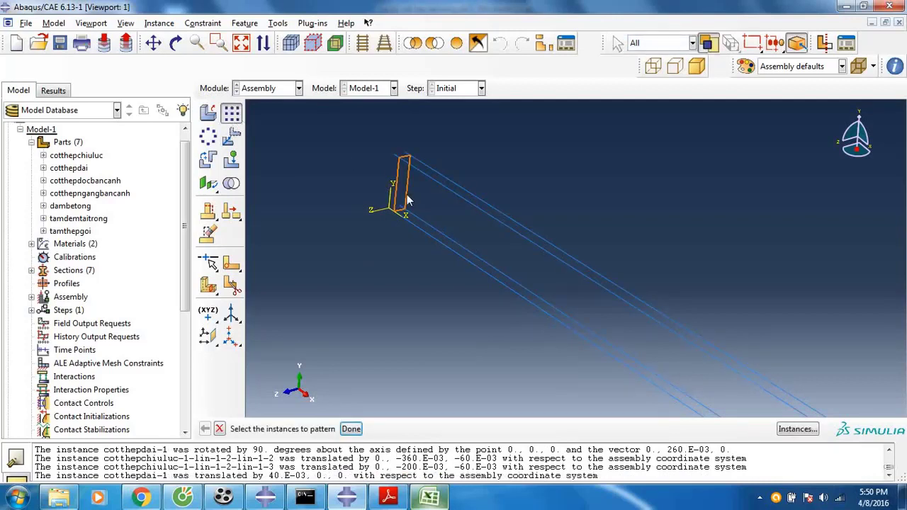
{"action": "left_click", "coordinate": [350, 429]}
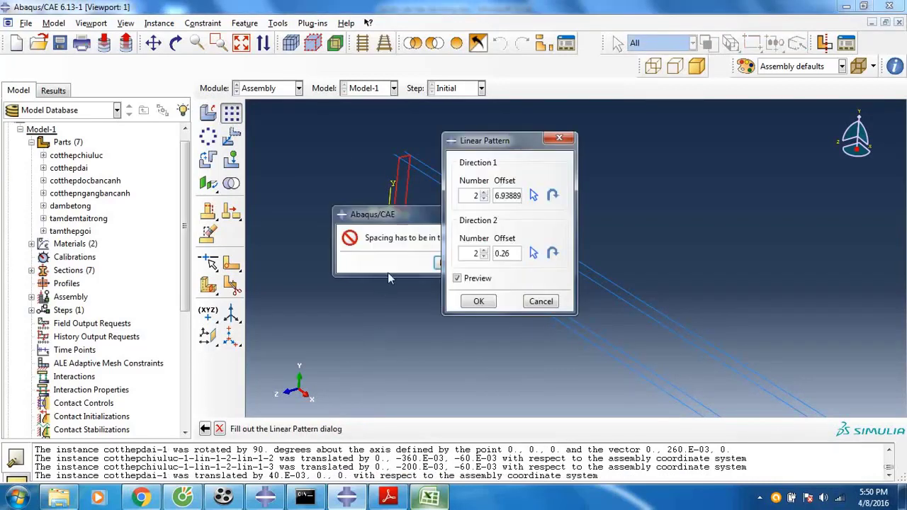
{"action": "left_click", "coordinate": [418, 228]}
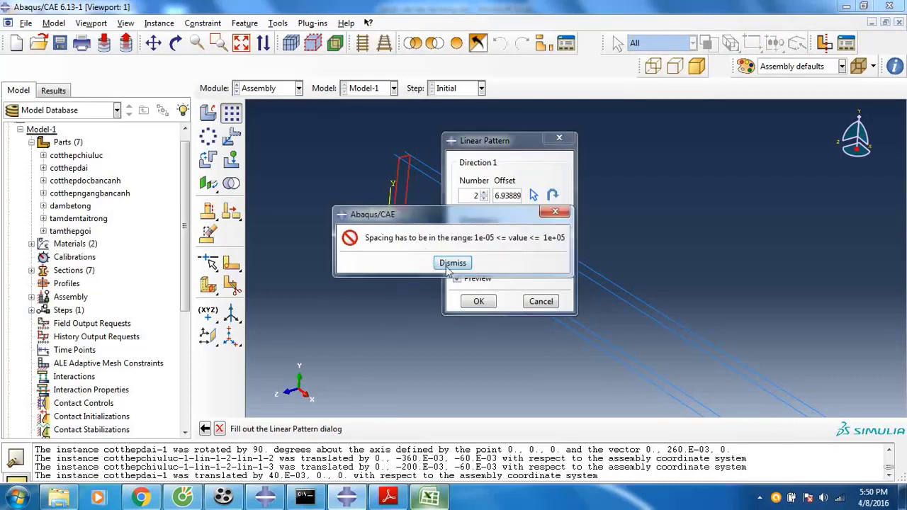
{"action": "left_click", "coordinate": [454, 259]}
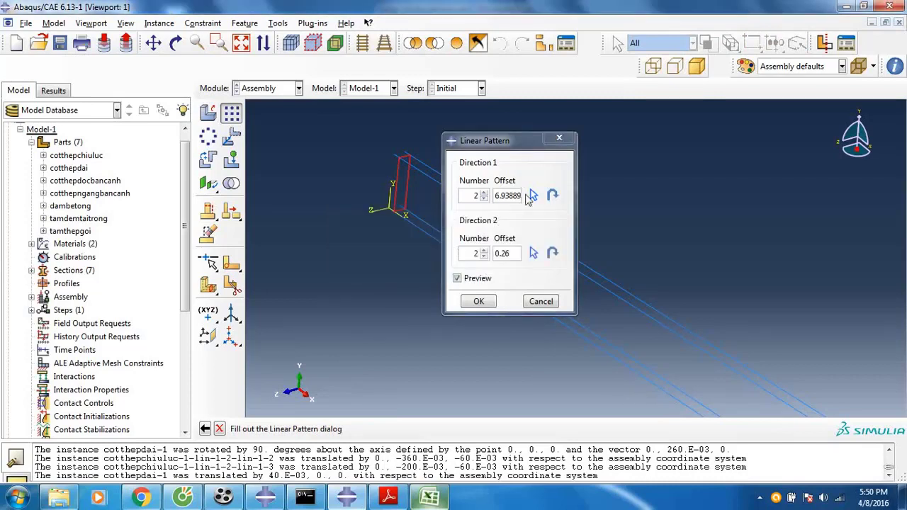
{"action": "left_click", "coordinate": [483, 256]}
{"action": "left_click", "coordinate": [508, 243]}
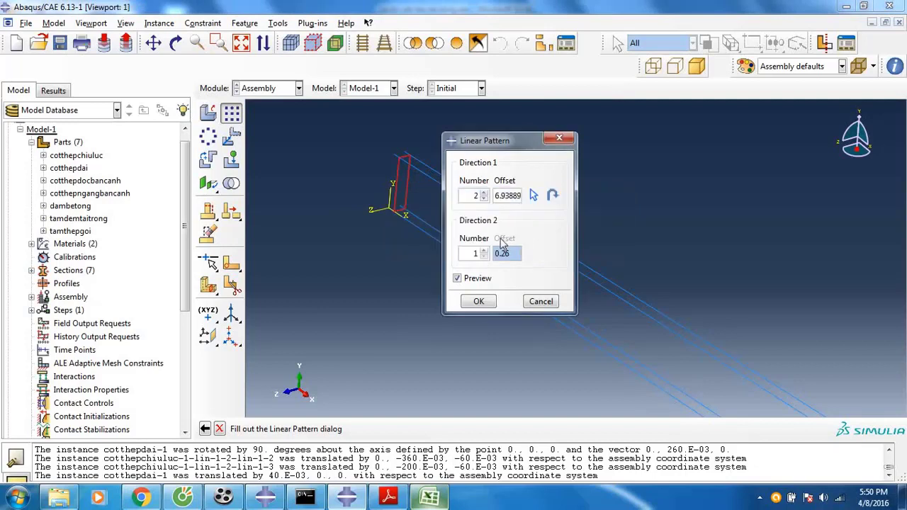
- Set direction 1 of the stirrup pattern to number 19 with offset 0.15 and create the pattern along the bars
{"action": "key", "text": "BackSpace"}
{"action": "double_click", "coordinate": [476, 194]}
{"action": "type", "text": "1"}
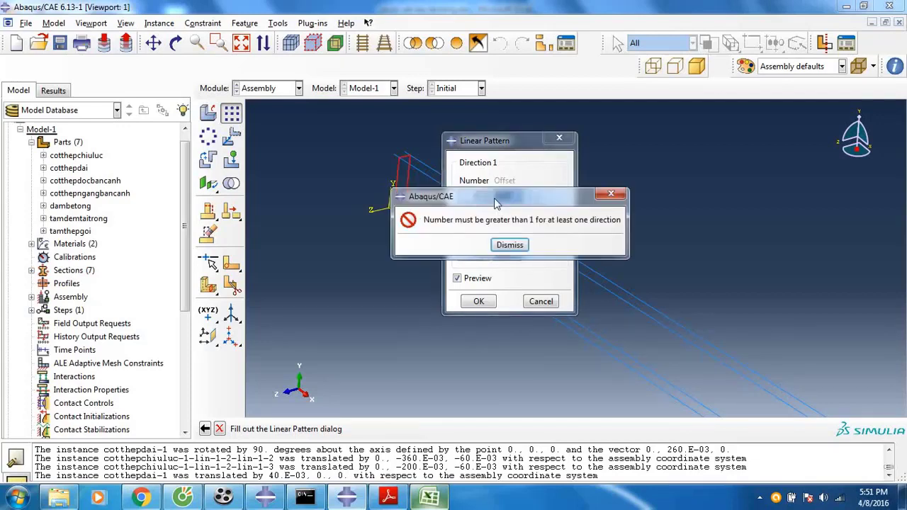
{"action": "left_click", "coordinate": [509, 246]}
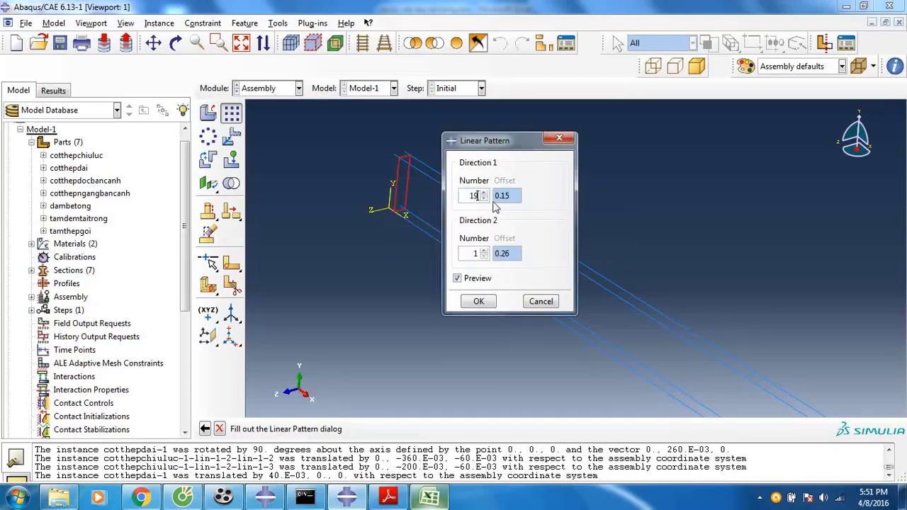
{"action": "left_click", "coordinate": [496, 196]}
{"action": "left_click_drag", "start_coordinate": [508, 139], "coordinate": [283, 135]}
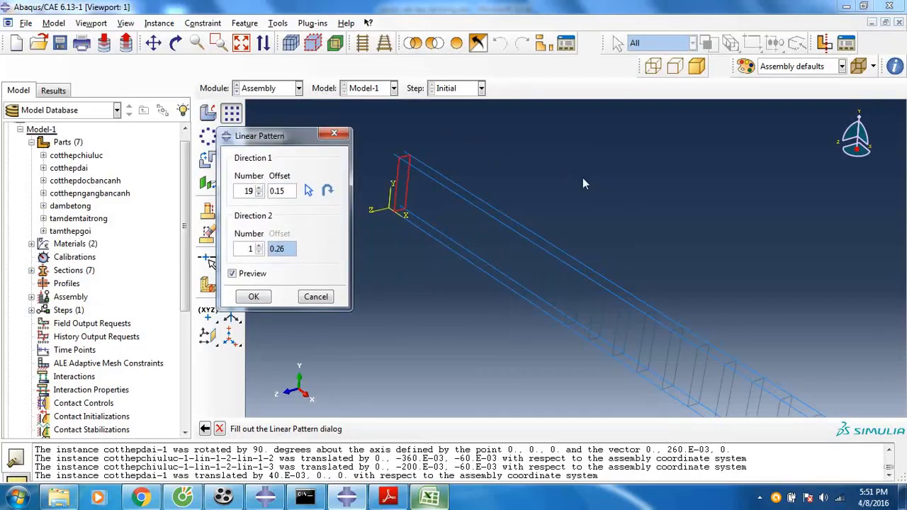
{"action": "scroll", "coordinate": [538, 209], "scroll_direction": "down", "scroll_amount": 2}
{"action": "scroll", "coordinate": [538, 214], "scroll_direction": "down", "scroll_amount": 2}
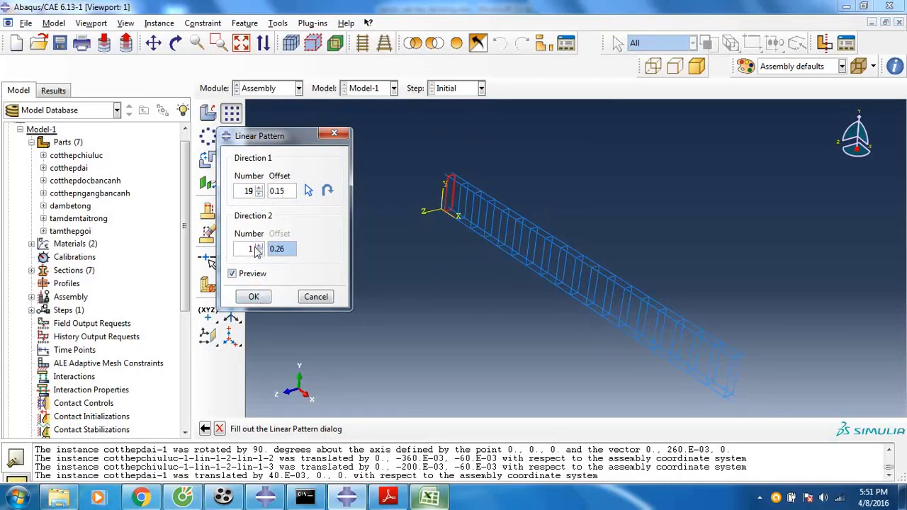
{"action": "left_click", "coordinate": [254, 297]}
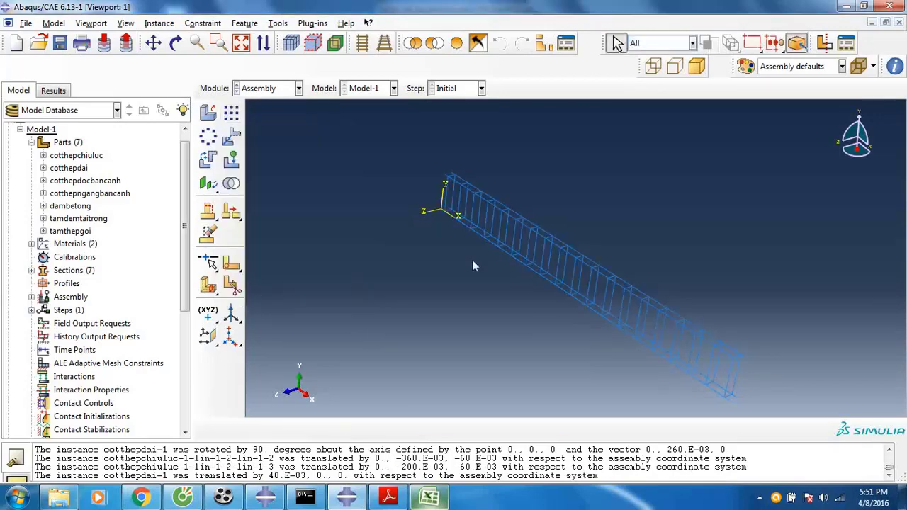
- Create a dependent assembly instance of the cotthepngangbancanh part
{"action": "scroll", "coordinate": [664, 347], "scroll_direction": "up", "scroll_amount": 2}
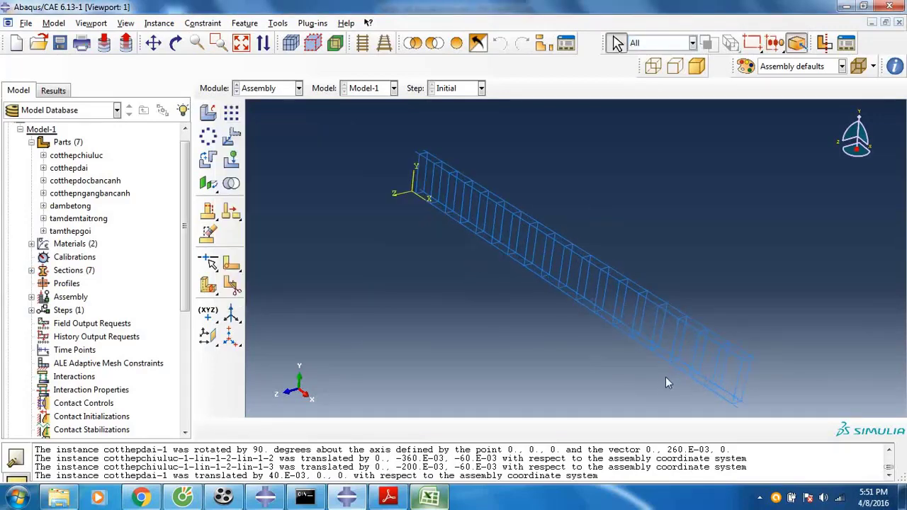
{"action": "left_click", "coordinate": [208, 117]}
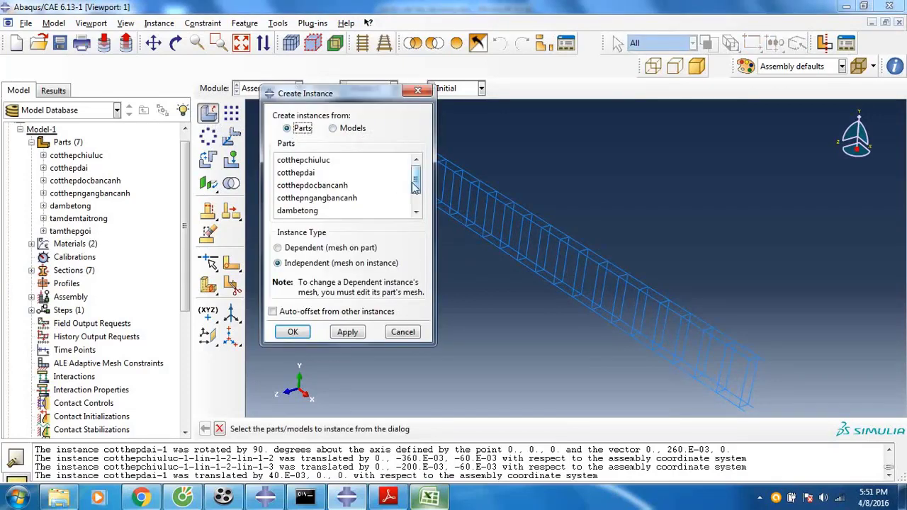
{"action": "left_click", "coordinate": [327, 199]}
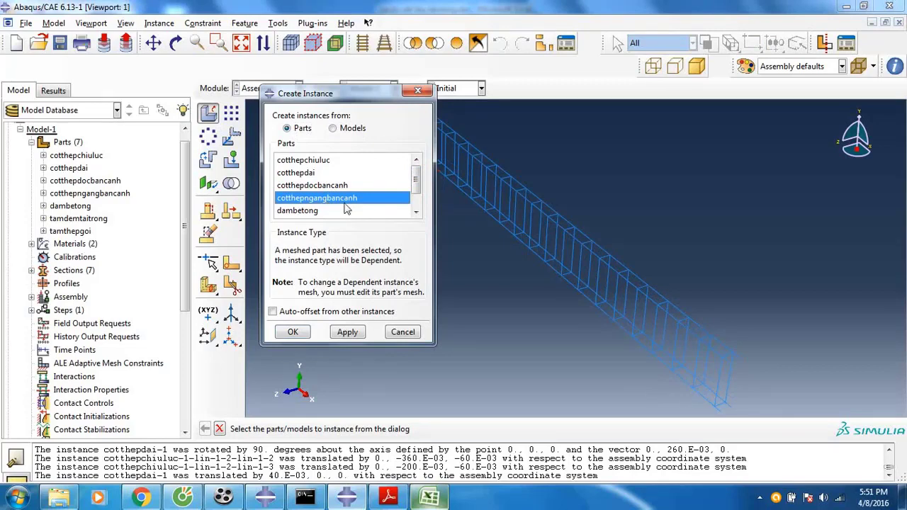
{"action": "left_click", "coordinate": [302, 337]}
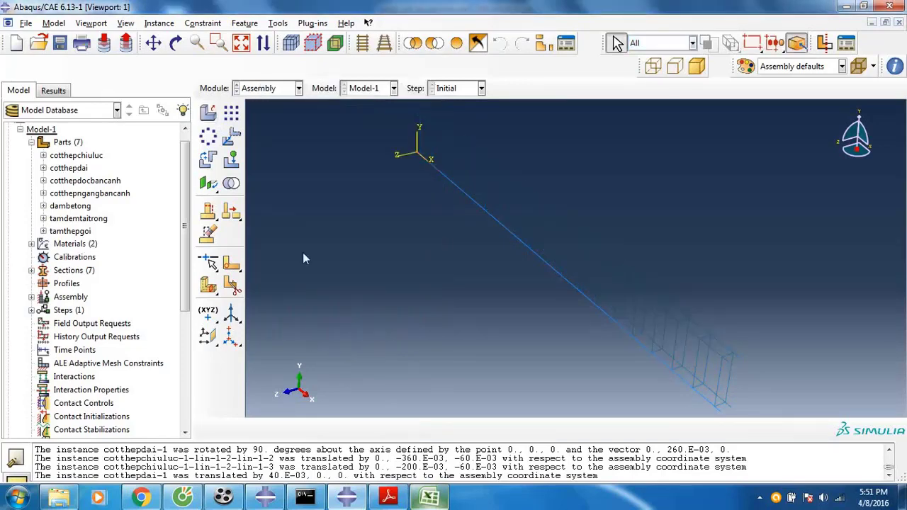
- Hide all assembly instances except cotthepngangbancanh-1 in the display options
{"action": "left_click", "coordinate": [122, 24]}
{"action": "left_click", "coordinate": [153, 256]}
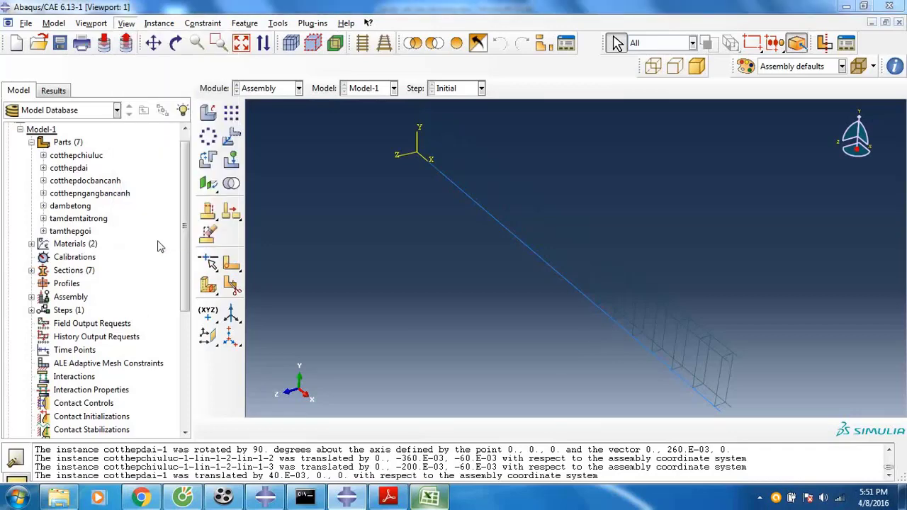
{"action": "left_click", "coordinate": [282, 447]}
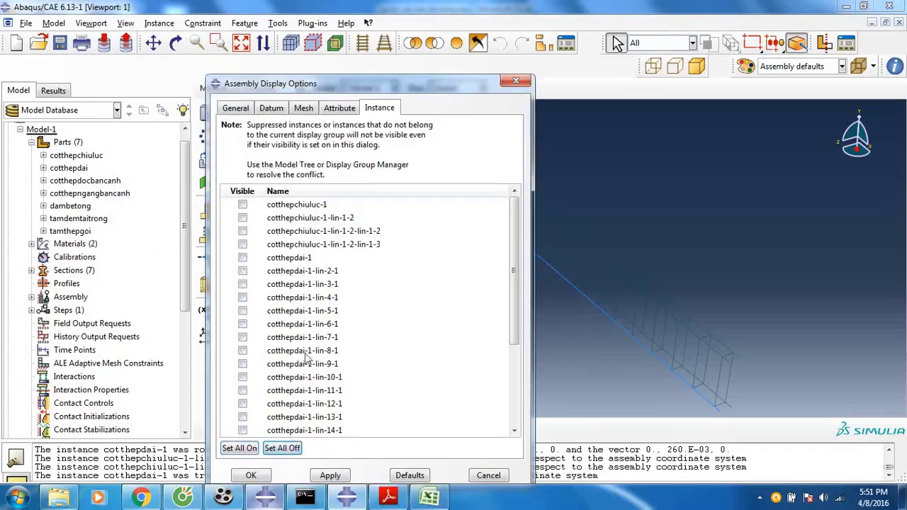
{"action": "left_click_drag", "start_coordinate": [518, 274], "coordinate": [518, 352]}
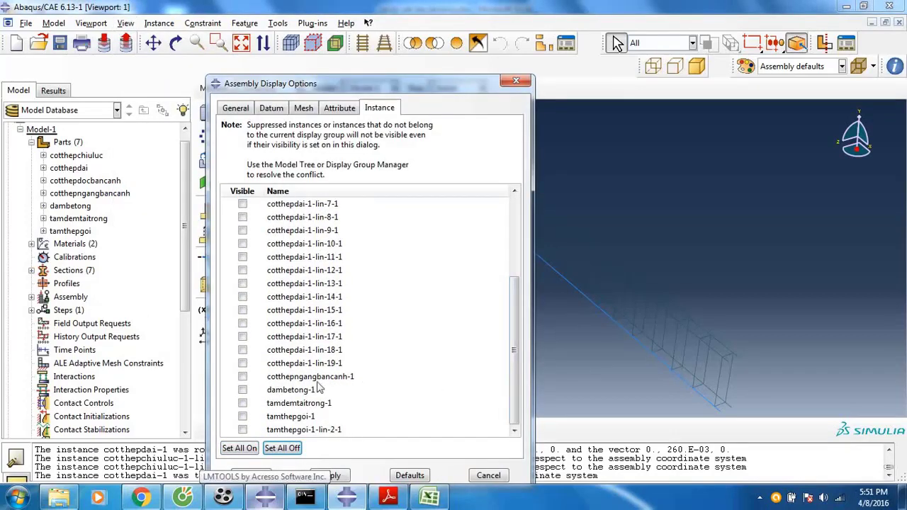
{"action": "left_click", "coordinate": [242, 377]}
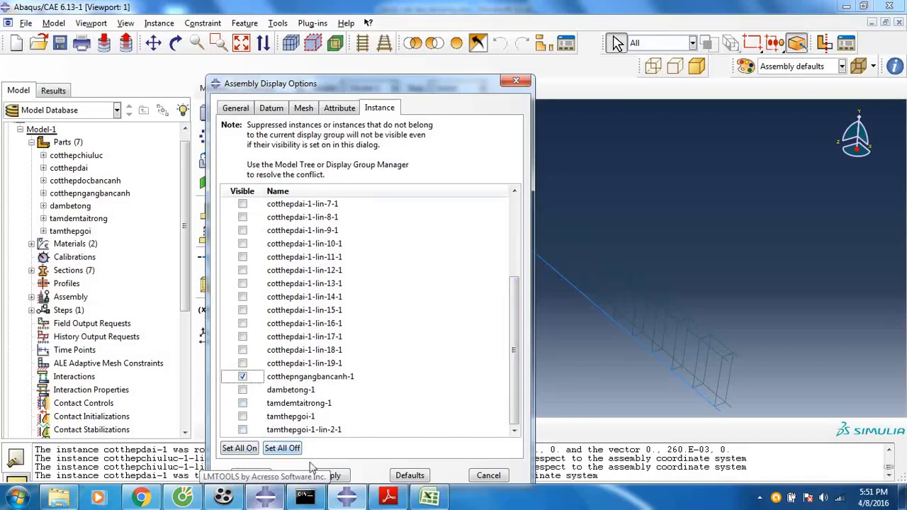
{"action": "left_click", "coordinate": [334, 478]}
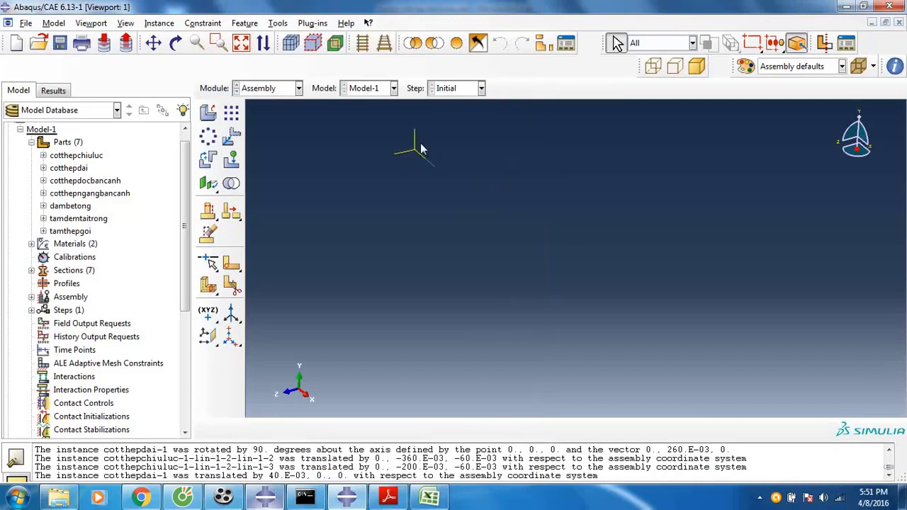
- Translate the cotthepngangbancanh-1 bar from its end at the origin to the point 0,0,0.2
{"action": "left_click_drag", "start_coordinate": [416, 139], "coordinate": [430, 183]}
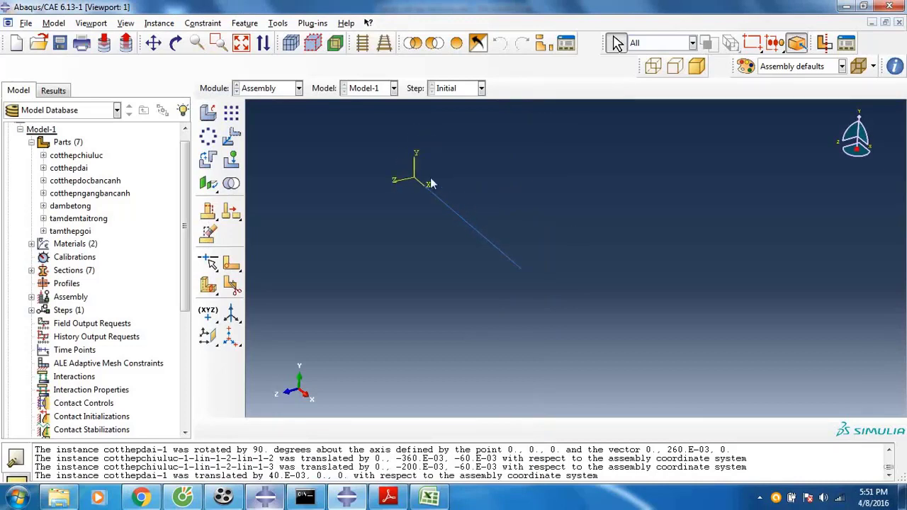
{"action": "left_click", "coordinate": [236, 137]}
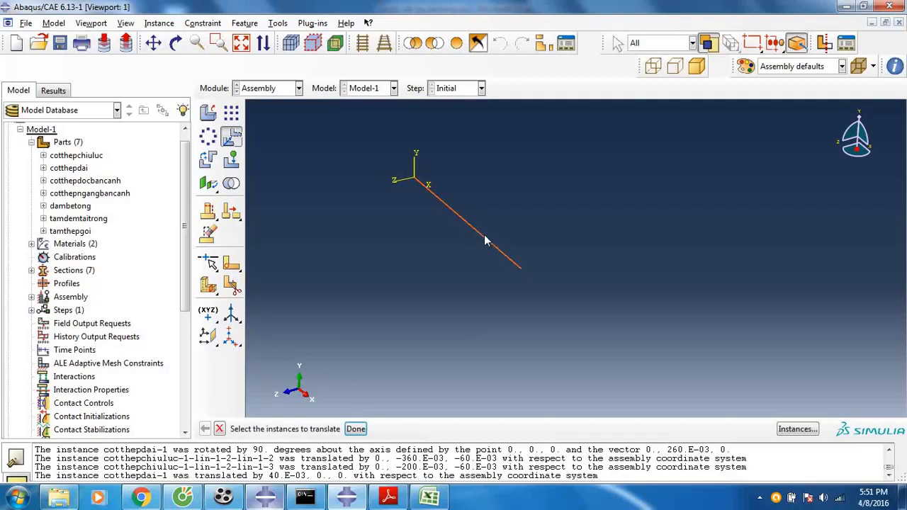
{"action": "left_click", "coordinate": [356, 429]}
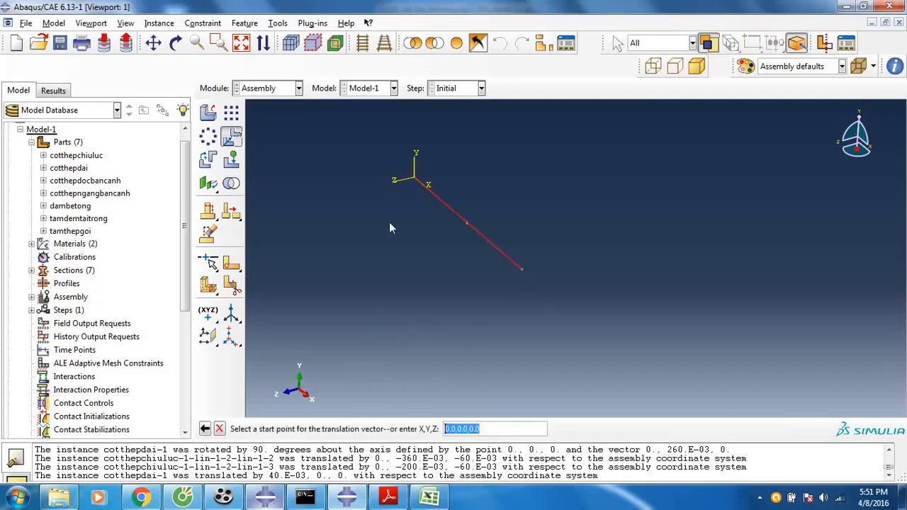
{"action": "left_click", "coordinate": [417, 182]}
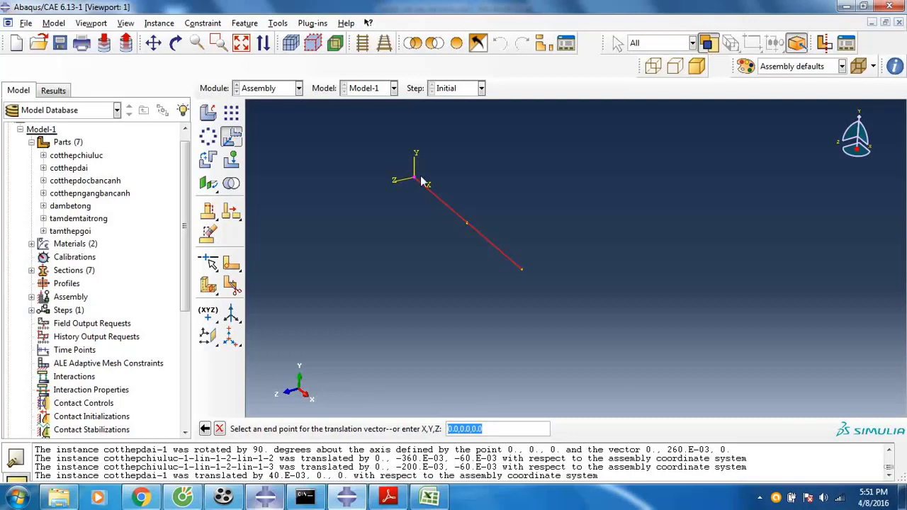
{"action": "type", "text": "0,0,0.2"}
{"action": "key", "text": "Return"}
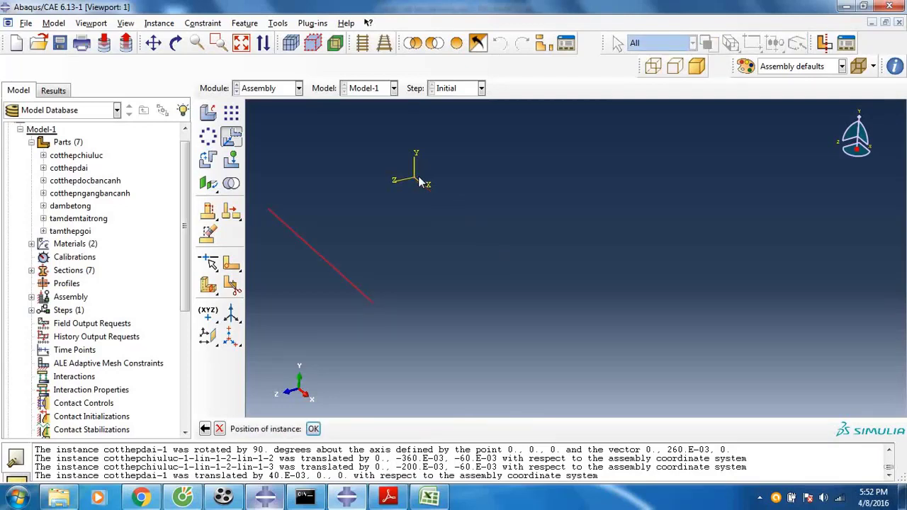
{"action": "left_click", "coordinate": [313, 428]}
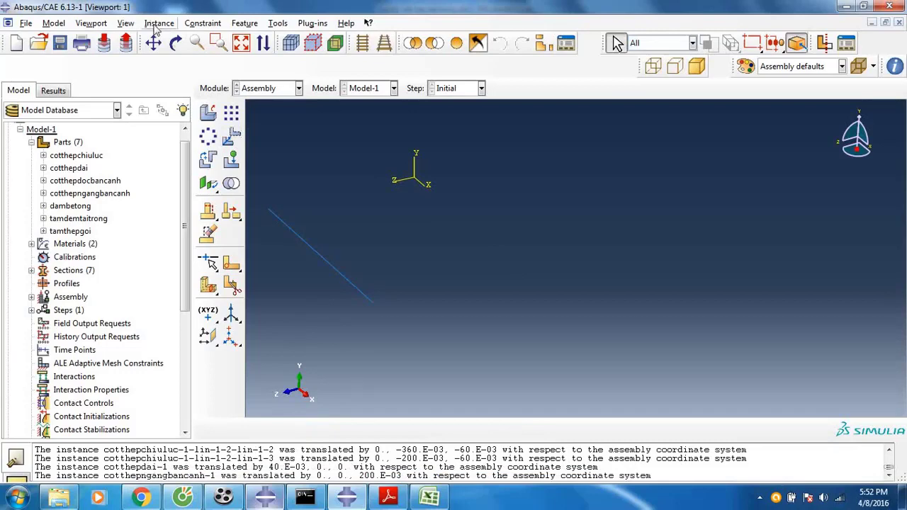
- Show all assembly instances except dambetong-1, tamdemtaitrong-1, tamthepgoi-1 and tamthepgoi-1-lin-2-1
{"action": "left_click", "coordinate": [126, 22]}
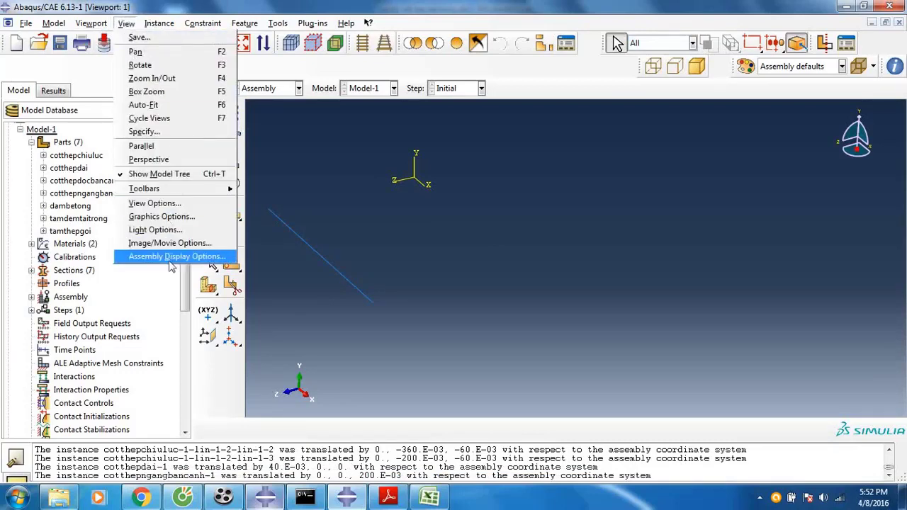
{"action": "left_click", "coordinate": [170, 258]}
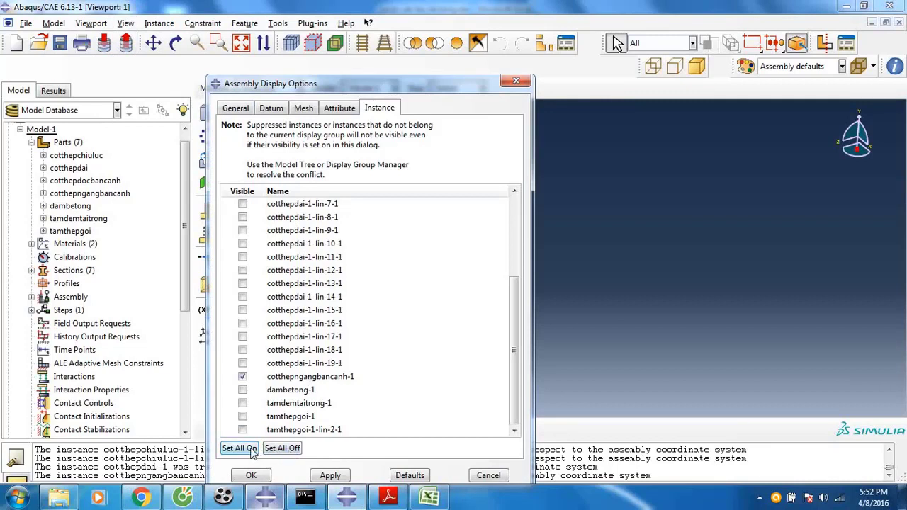
{"action": "left_click", "coordinate": [239, 448]}
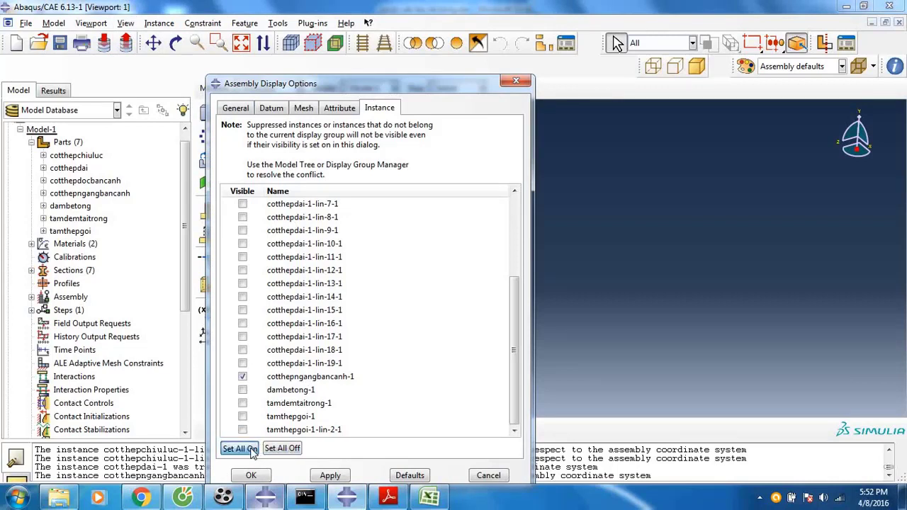
{"action": "left_click", "coordinate": [243, 390]}
{"action": "left_click", "coordinate": [243, 403]}
{"action": "left_click", "coordinate": [243, 416]}
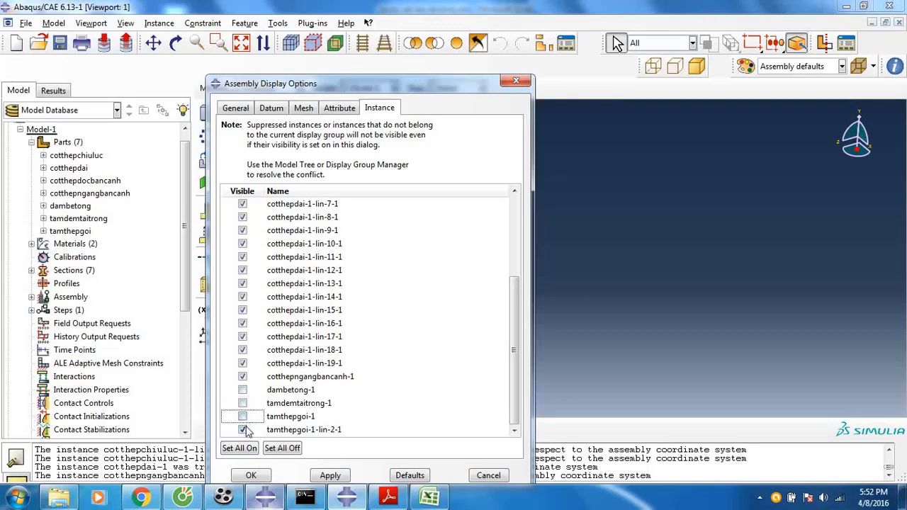
{"action": "left_click", "coordinate": [243, 430]}
{"action": "left_click", "coordinate": [323, 477]}
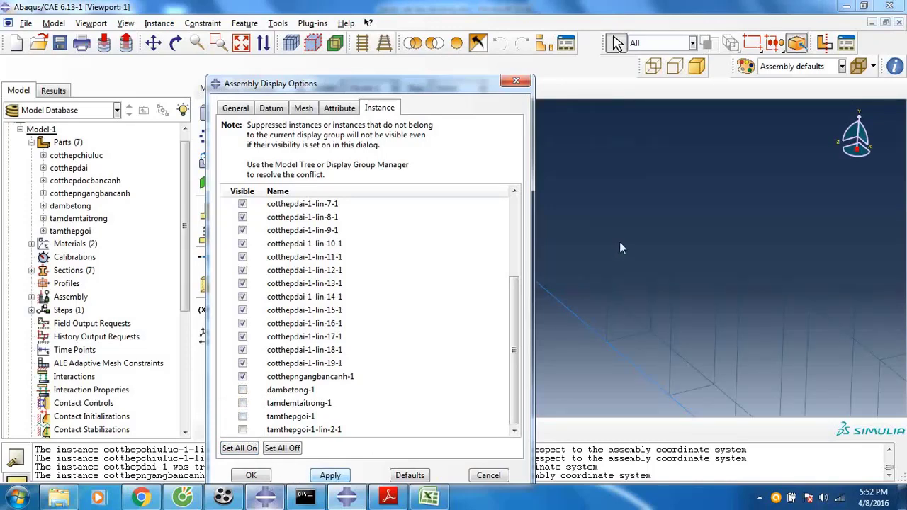
{"action": "key", "text": "Return"}
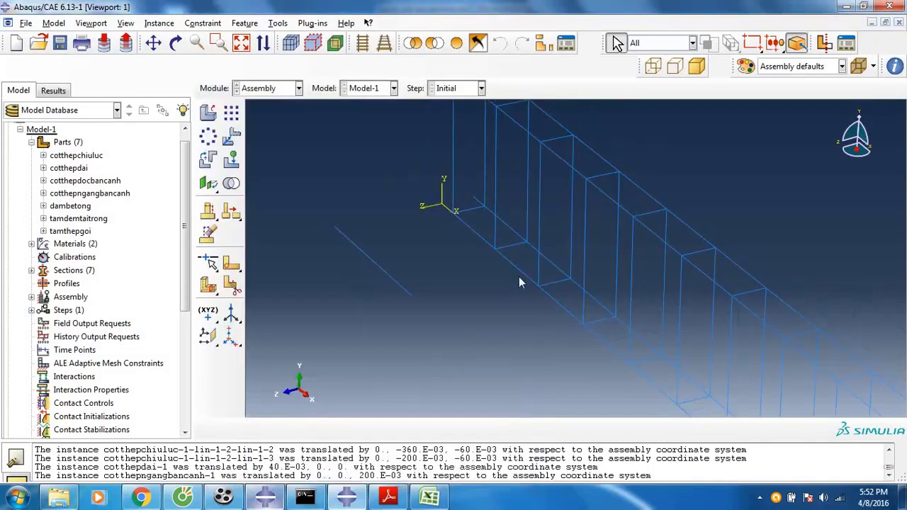
- Translate the cotthepngangbancanh-1 bar from its midpoint to the midpoint of the first stirrup's upper edge
{"action": "scroll", "coordinate": [480, 251], "scroll_direction": "down", "scroll_amount": 3}
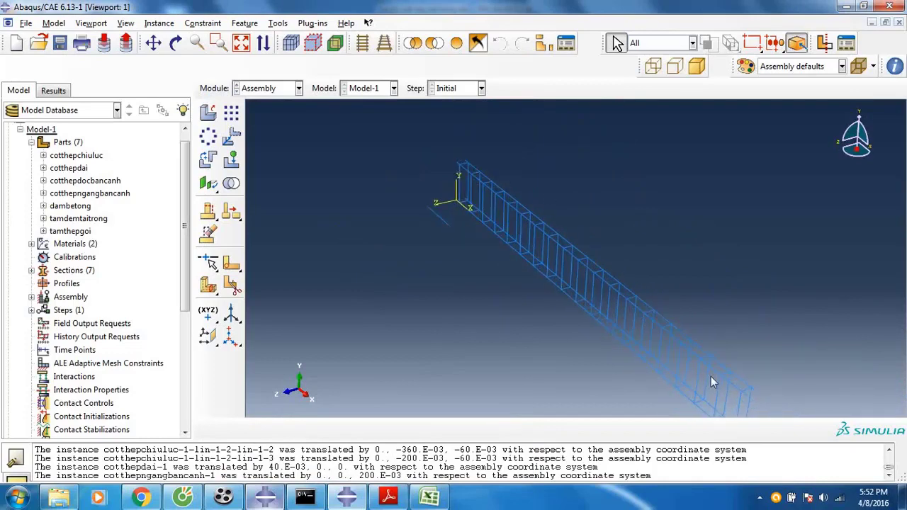
{"action": "scroll", "coordinate": [542, 254], "scroll_direction": "down", "scroll_amount": 2}
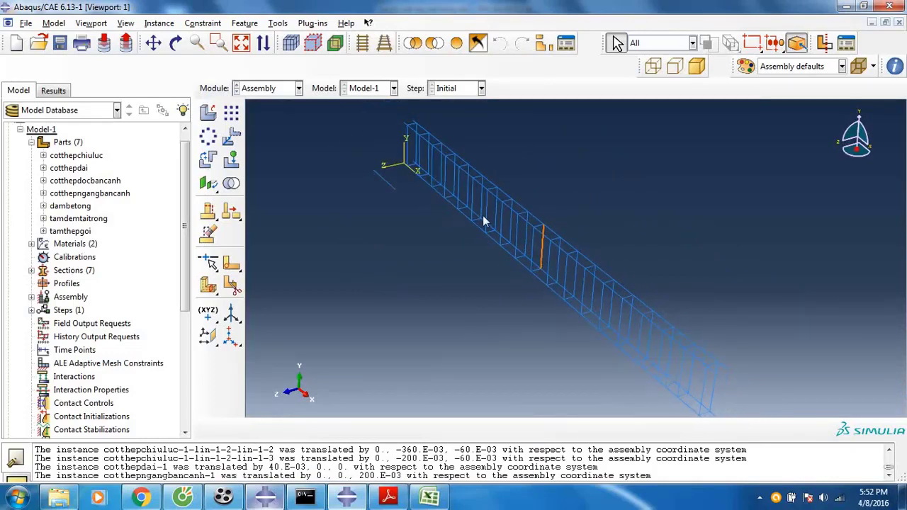
{"action": "left_click", "coordinate": [234, 139]}
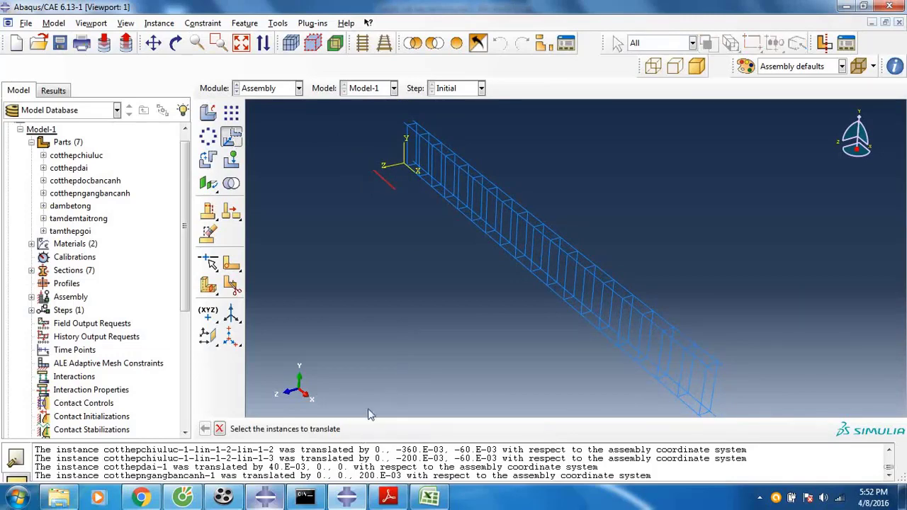
{"action": "left_click", "coordinate": [356, 429]}
{"action": "scroll", "coordinate": [380, 245], "scroll_direction": "up", "scroll_amount": 3}
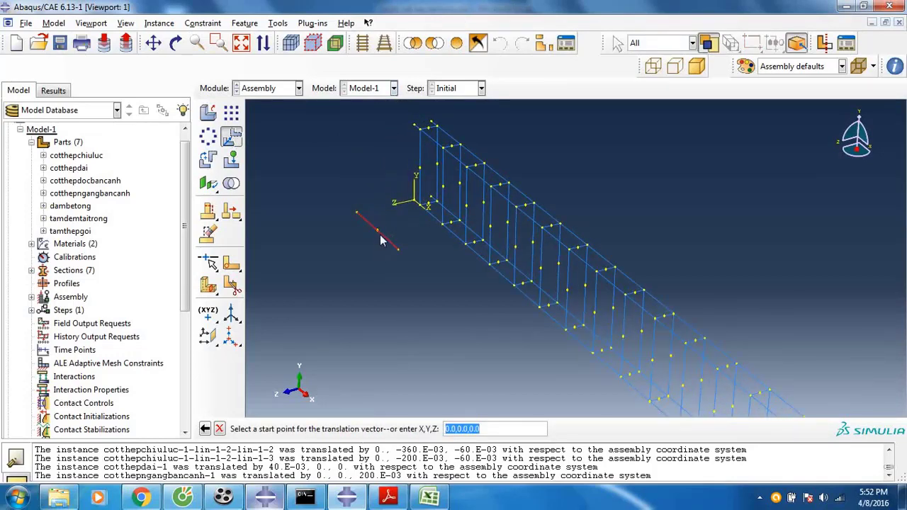
{"action": "left_click", "coordinate": [377, 235]}
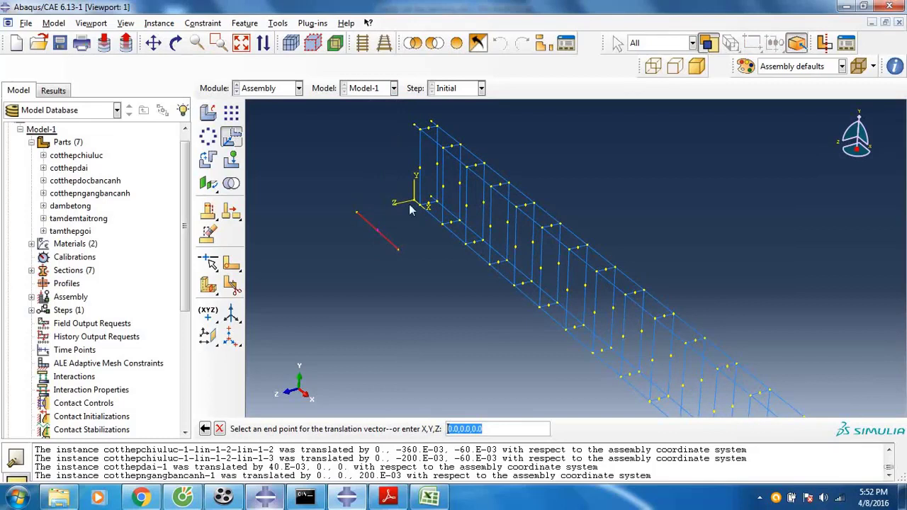
{"action": "left_click", "coordinate": [430, 134]}
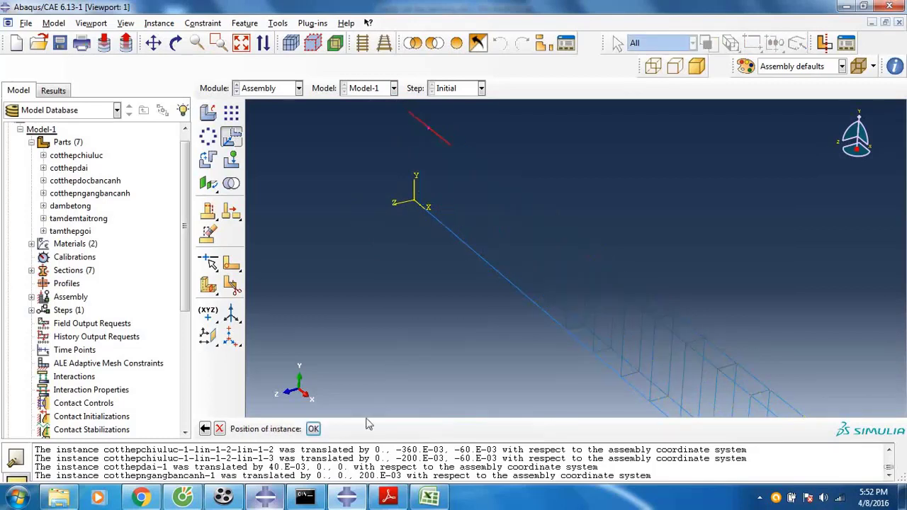
{"action": "left_click", "coordinate": [314, 429]}
- Rotate the cotthepngangbancanh-1 bar 90 degrees about the axis from the midpoint of the first stirrup's upper edge to that of its lower edge
{"action": "left_click", "coordinate": [208, 160]}
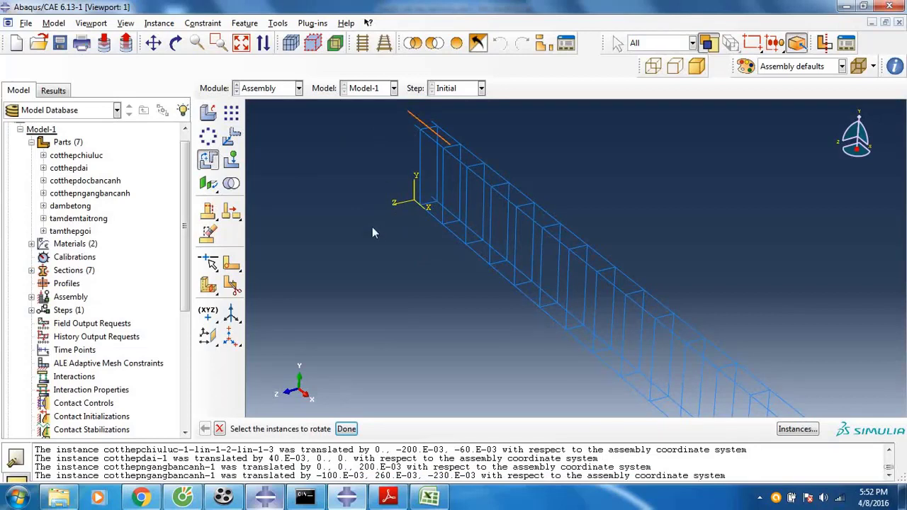
{"action": "left_click", "coordinate": [347, 430]}
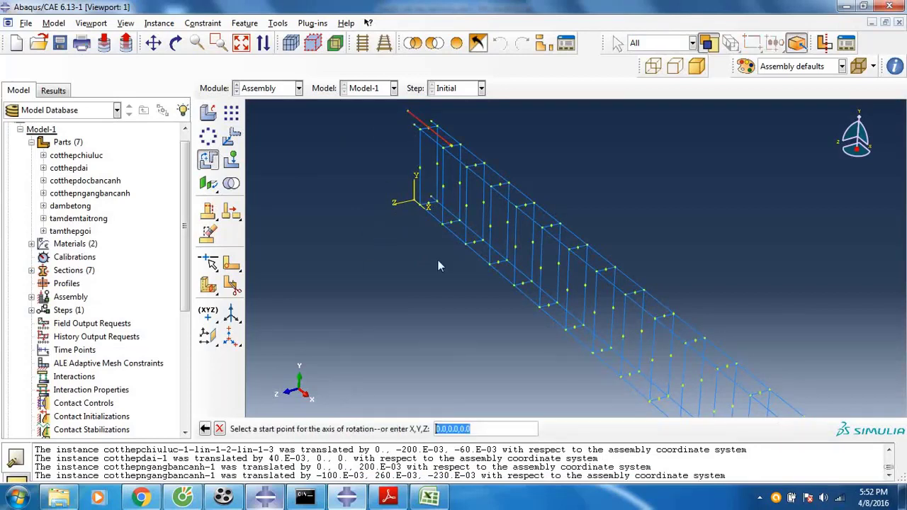
{"action": "left_click", "coordinate": [430, 131]}
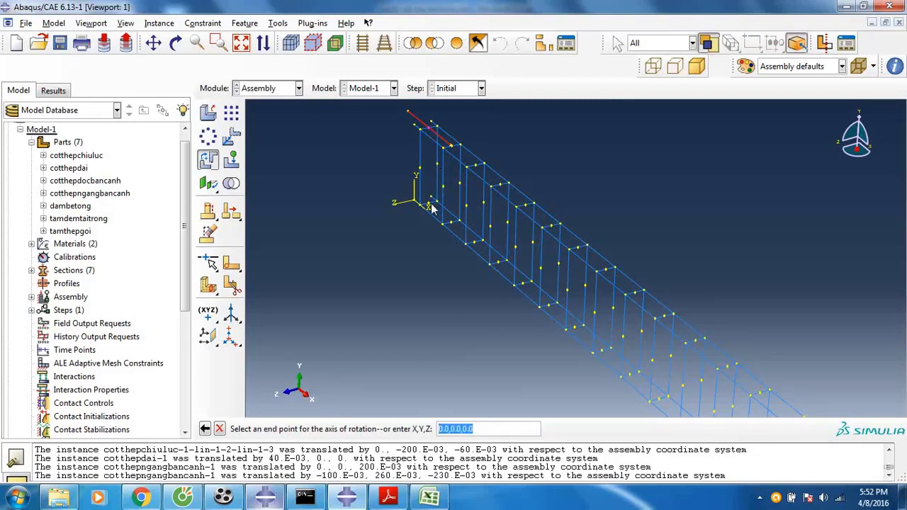
{"action": "left_click", "coordinate": [428, 206]}
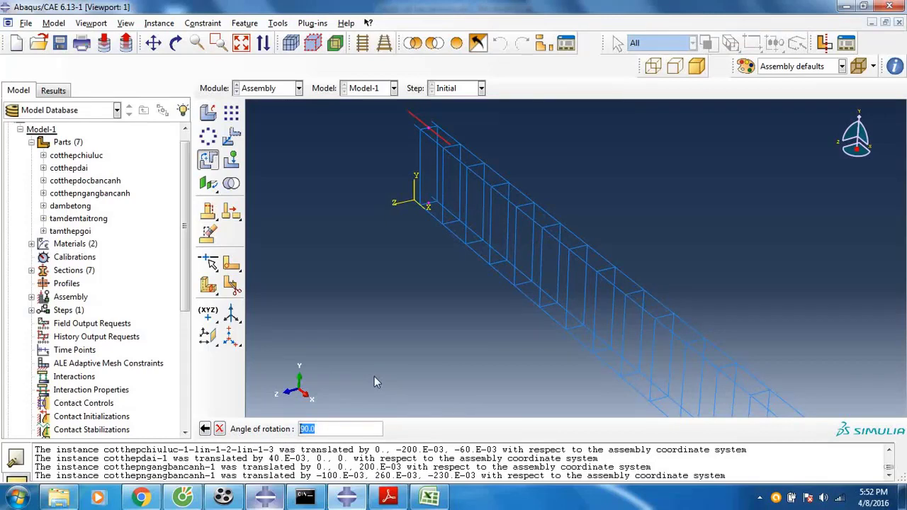
{"action": "key", "text": "Return"}
{"action": "left_click", "coordinate": [314, 429]}
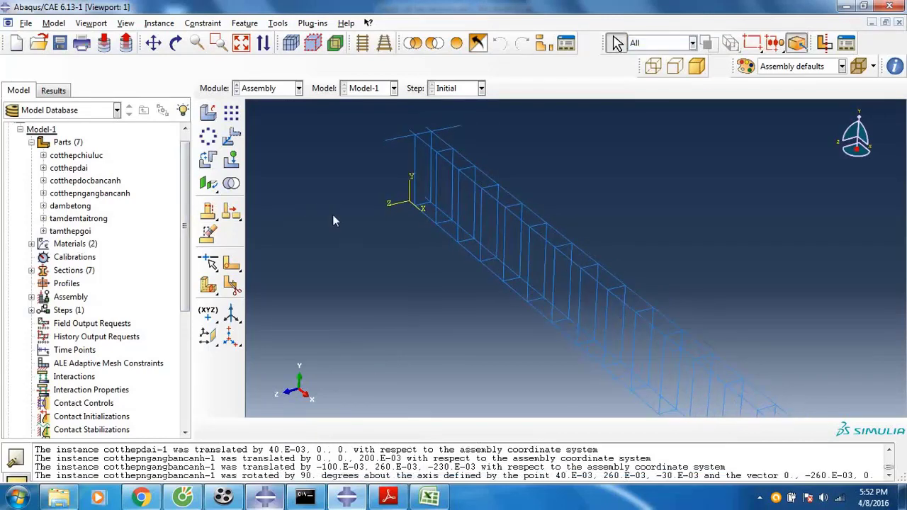
- Create a linear pattern of the cotthepngangbancanh-1 bar with 19 instances at 0.15 spacing in direction 1 and a single row in direction 2
{"action": "left_click", "coordinate": [231, 113]}
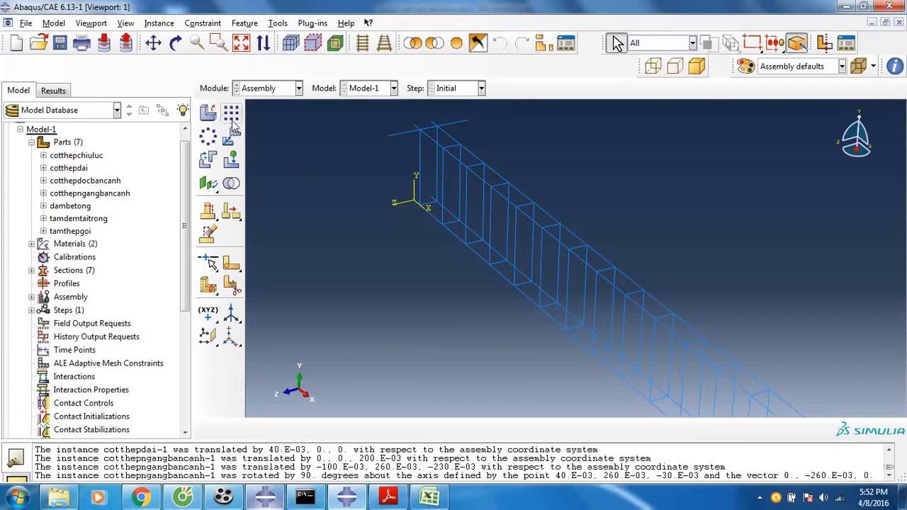
{"action": "left_click", "coordinate": [396, 134]}
{"action": "left_click", "coordinate": [351, 429]}
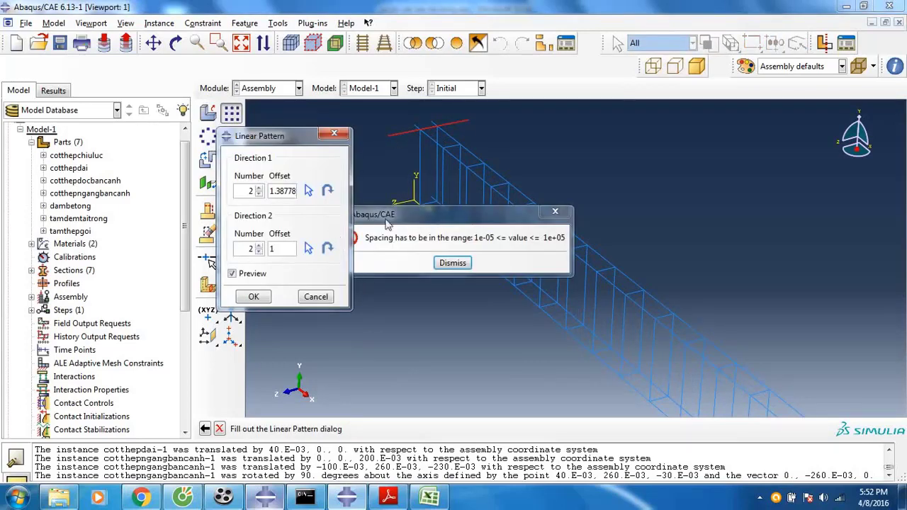
{"action": "left_click", "coordinate": [452, 262]}
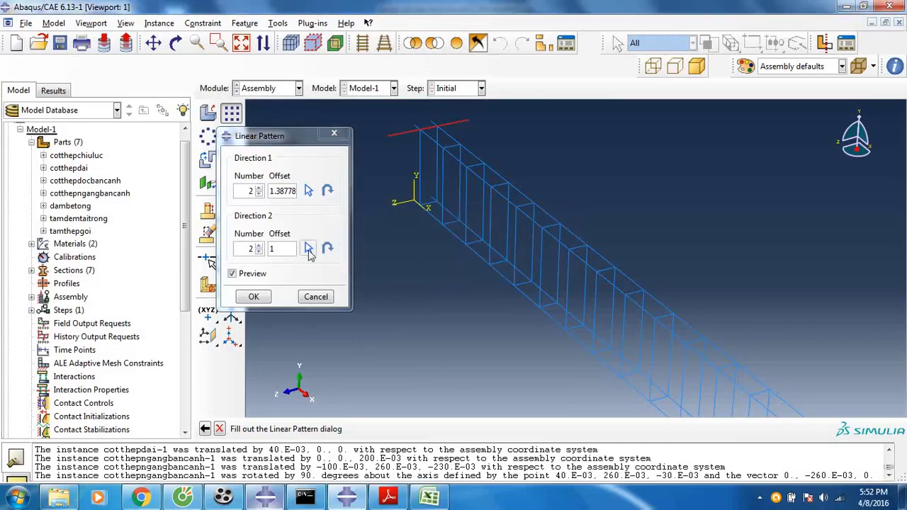
{"action": "left_click", "coordinate": [258, 249]}
{"action": "left_click", "coordinate": [275, 241]}
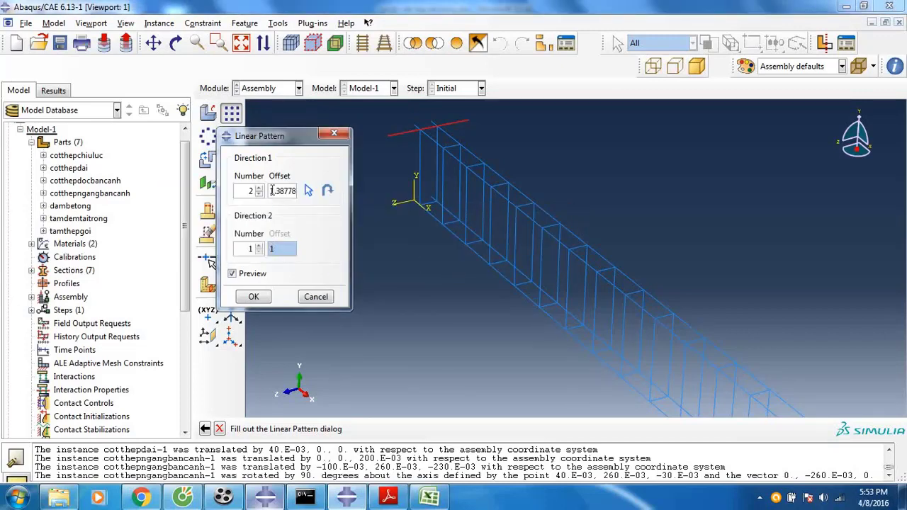
{"action": "key", "text": "BackSpace"}
{"action": "type", "text": "0.15"}
{"action": "left_click", "coordinate": [249, 191]}
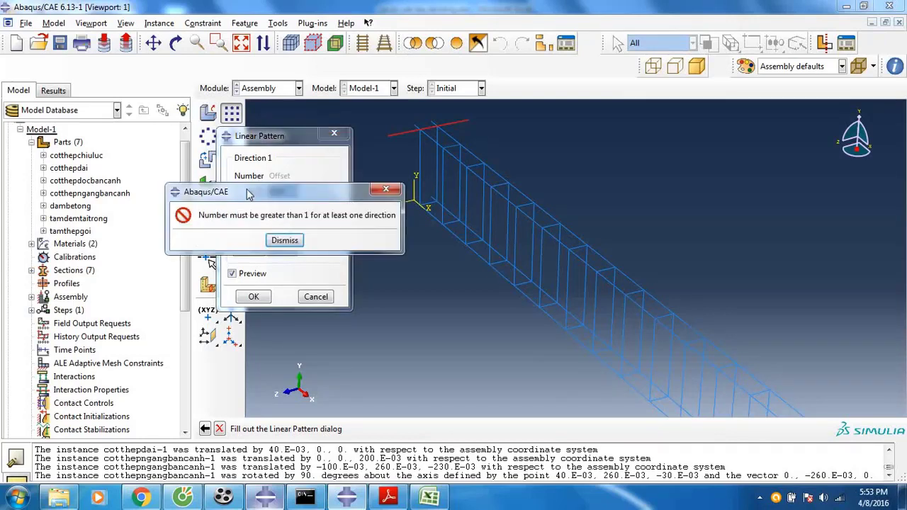
{"action": "left_click", "coordinate": [284, 241]}
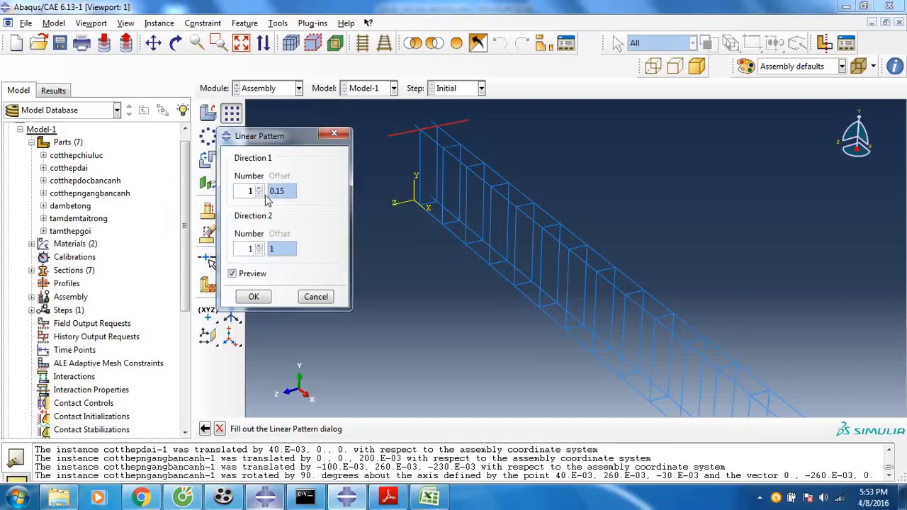
{"action": "type", "text": "9"}
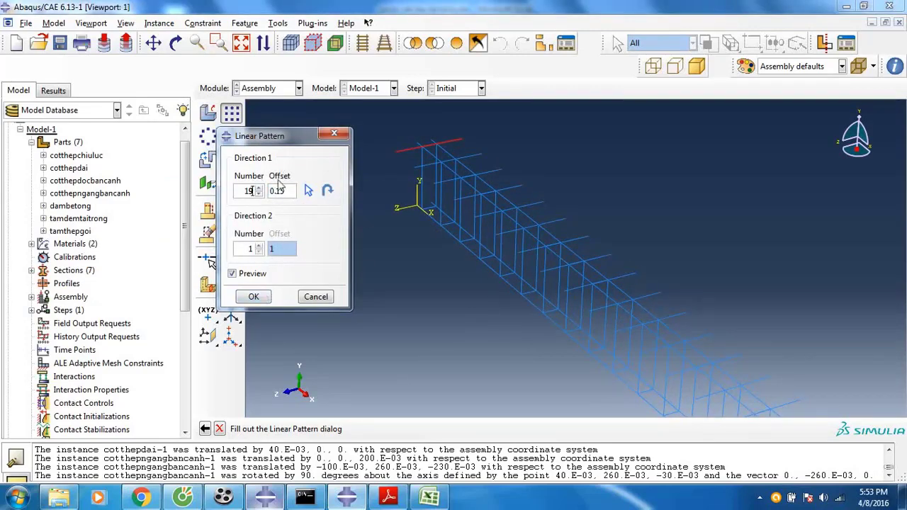
{"action": "left_click", "coordinate": [255, 297]}
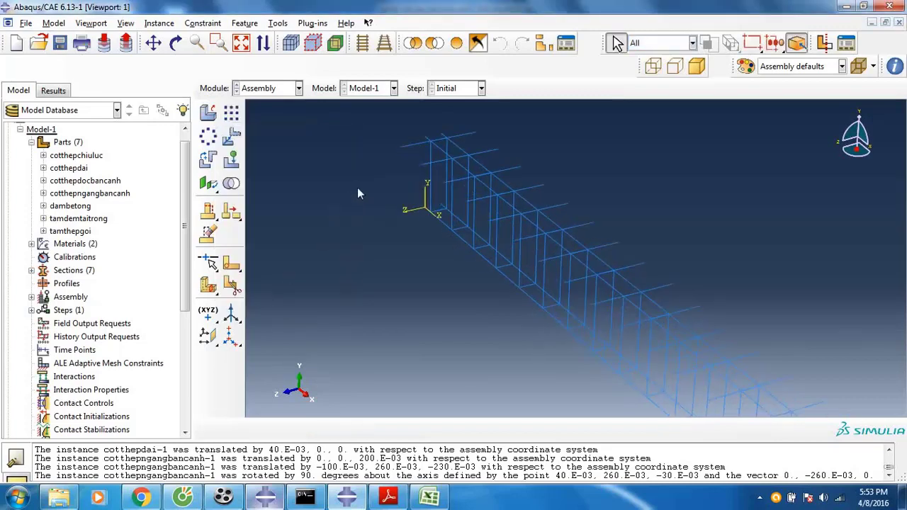
- Add an independent instance of the cotthepdocbancanh part to the assembly
{"action": "scroll", "coordinate": [356, 182], "scroll_direction": "down", "scroll_amount": 4}
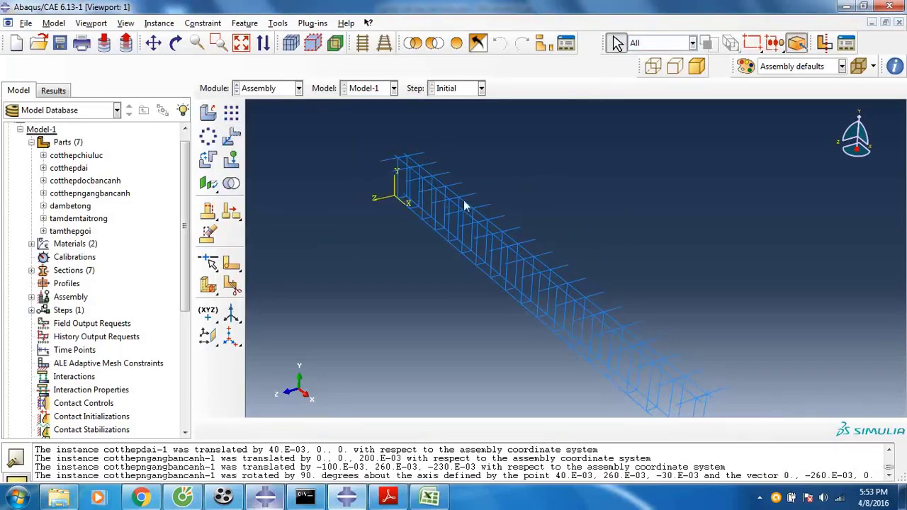
{"action": "scroll", "coordinate": [505, 158], "scroll_direction": "down", "scroll_amount": 2}
{"action": "scroll", "coordinate": [492, 248], "scroll_direction": "down", "scroll_amount": 2}
{"action": "scroll", "coordinate": [536, 323], "scroll_direction": "down", "scroll_amount": 1}
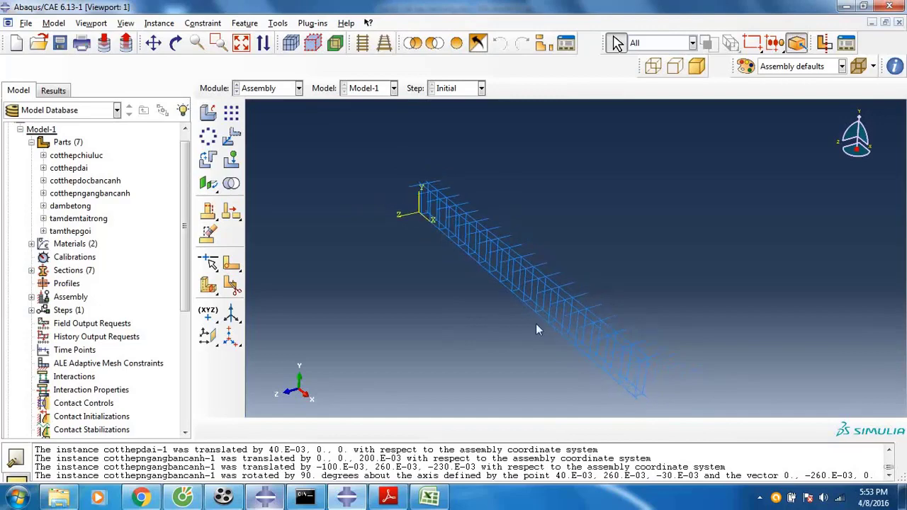
{"action": "scroll", "coordinate": [533, 321], "scroll_direction": "up", "scroll_amount": 3}
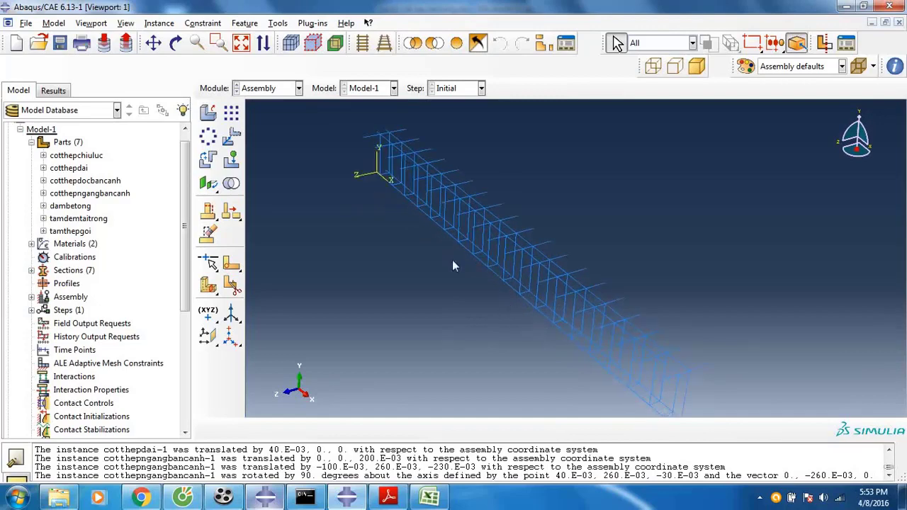
{"action": "left_click", "coordinate": [208, 112]}
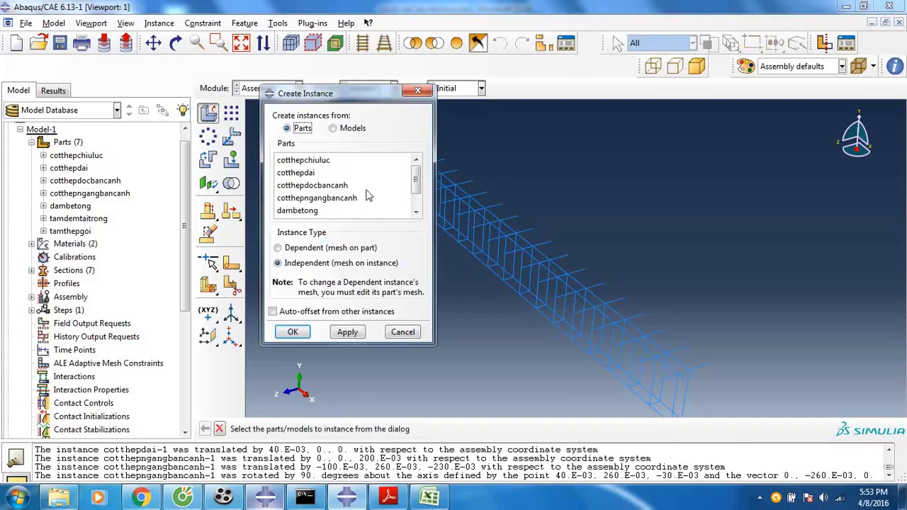
{"action": "left_click", "coordinate": [327, 186]}
{"action": "left_click", "coordinate": [293, 332]}
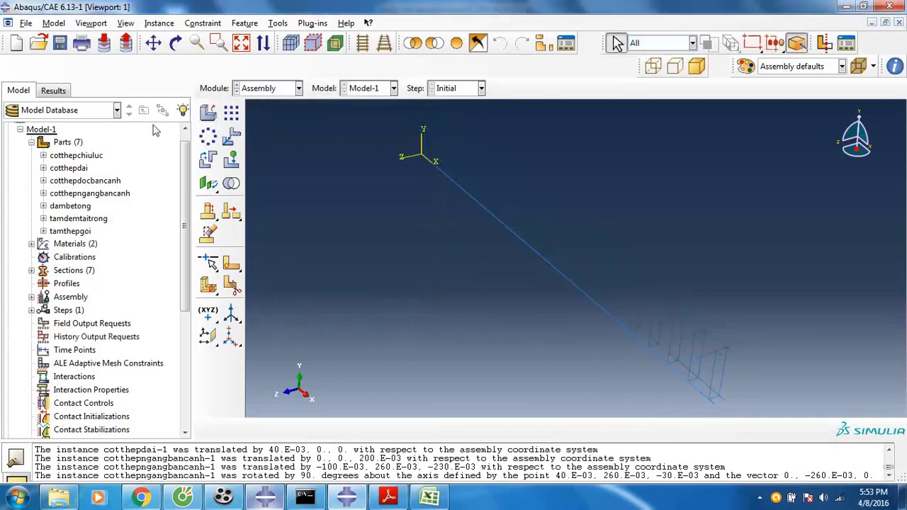
- Hide all assembly instances except cotthepdocbancanh-1
{"action": "left_click", "coordinate": [126, 22]}
{"action": "left_click", "coordinate": [173, 257]}
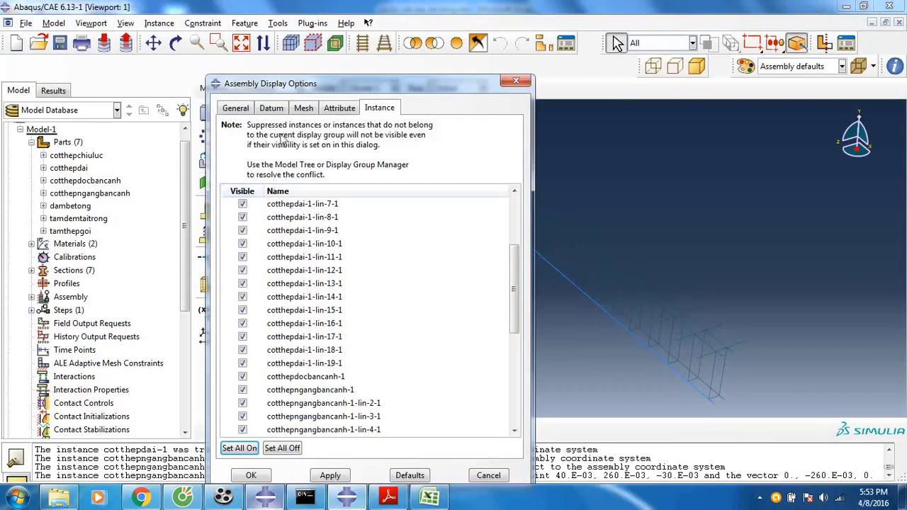
{"action": "left_click", "coordinate": [286, 451]}
{"action": "left_click_drag", "start_coordinate": [510, 318], "coordinate": [515, 366]}
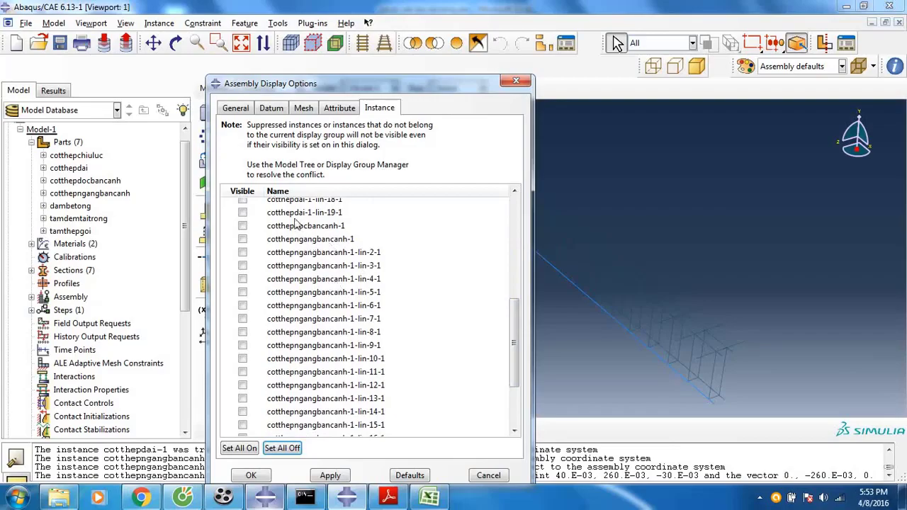
{"action": "left_click", "coordinate": [245, 226]}
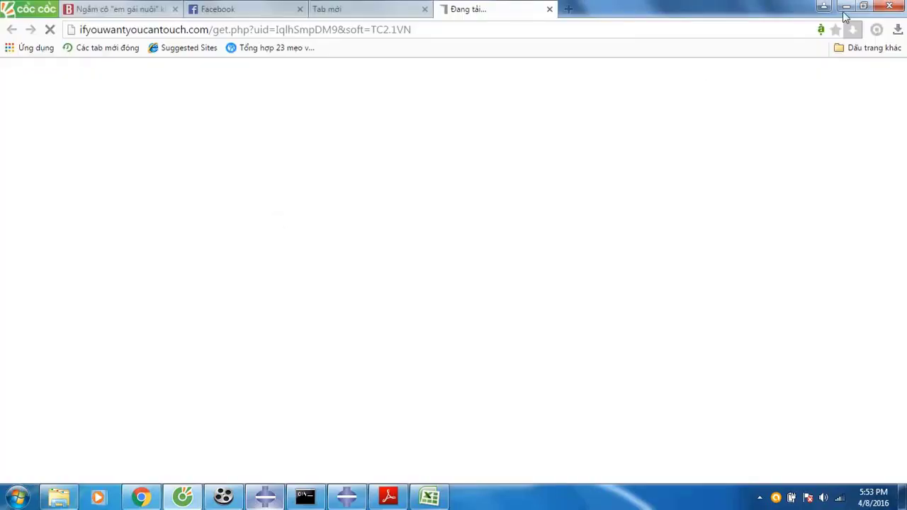
{"action": "left_click", "coordinate": [845, 8]}
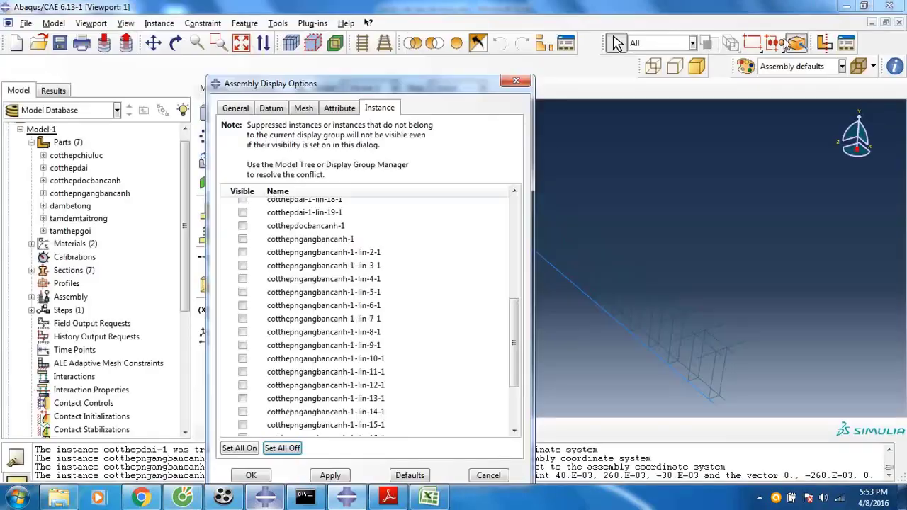
{"action": "left_click", "coordinate": [242, 225]}
{"action": "left_click", "coordinate": [259, 473]}
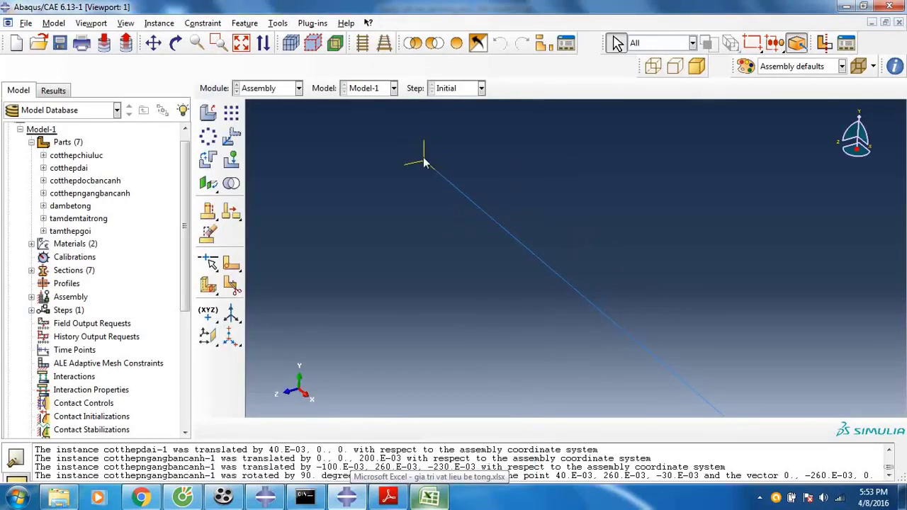
- Translate the cotthepdocbancanh-1 bar from its end at the origin to the point 0,0,0.1
{"action": "left_click", "coordinate": [231, 137]}
{"action": "left_click", "coordinate": [471, 202]}
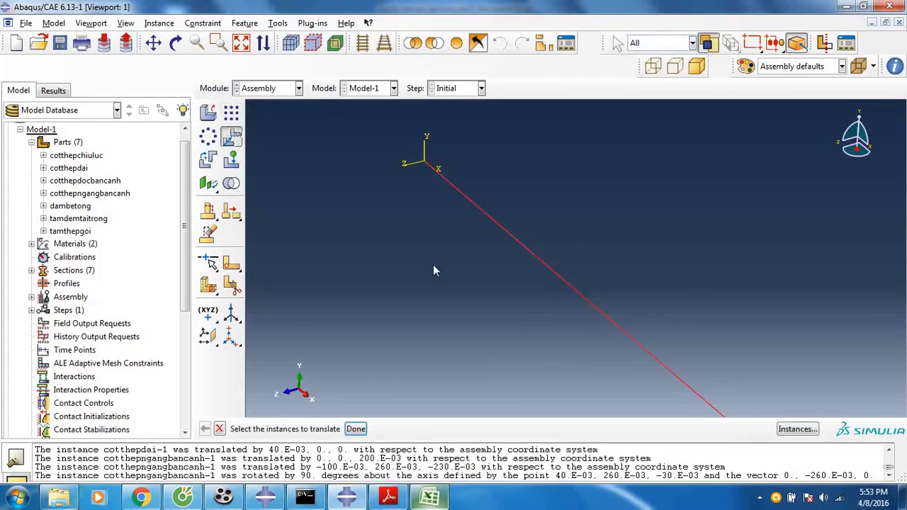
{"action": "left_click", "coordinate": [356, 428]}
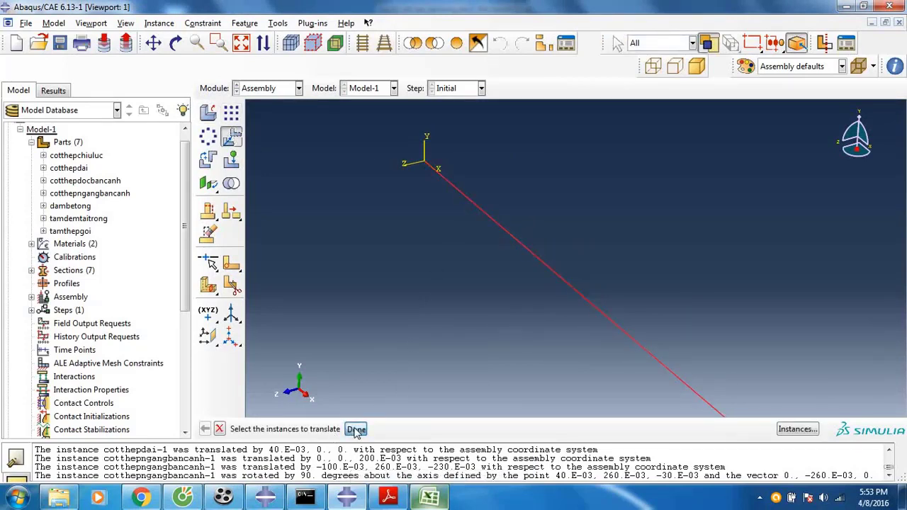
{"action": "left_click", "coordinate": [426, 166]}
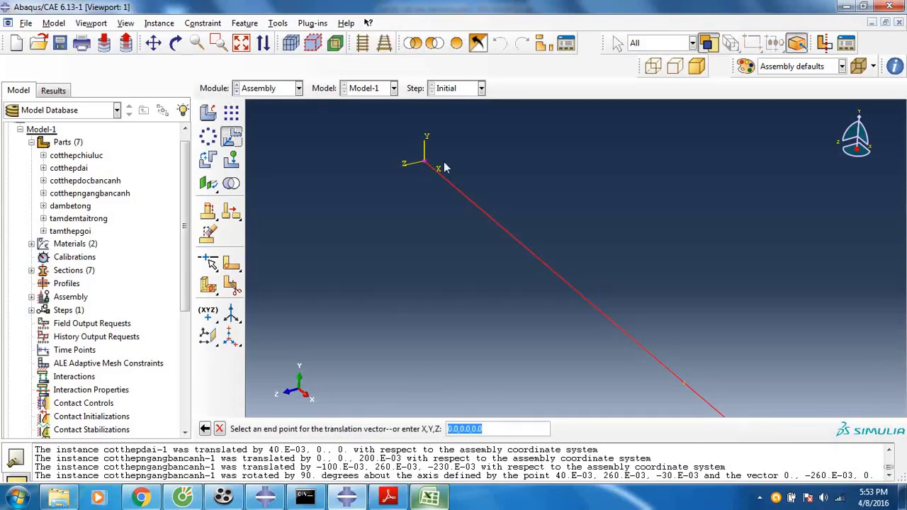
{"action": "type", "text": "0,0,0"}
{"action": "key", "text": "Return"}
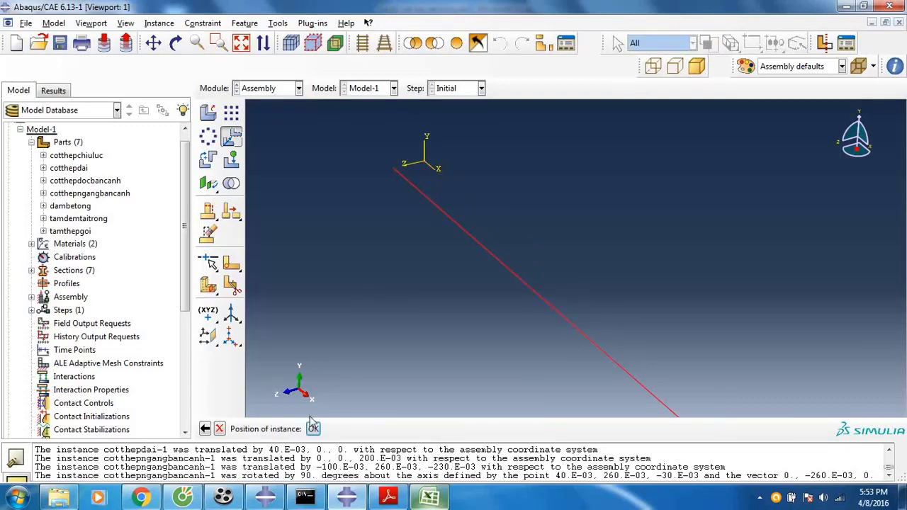
{"action": "left_click", "coordinate": [314, 428]}
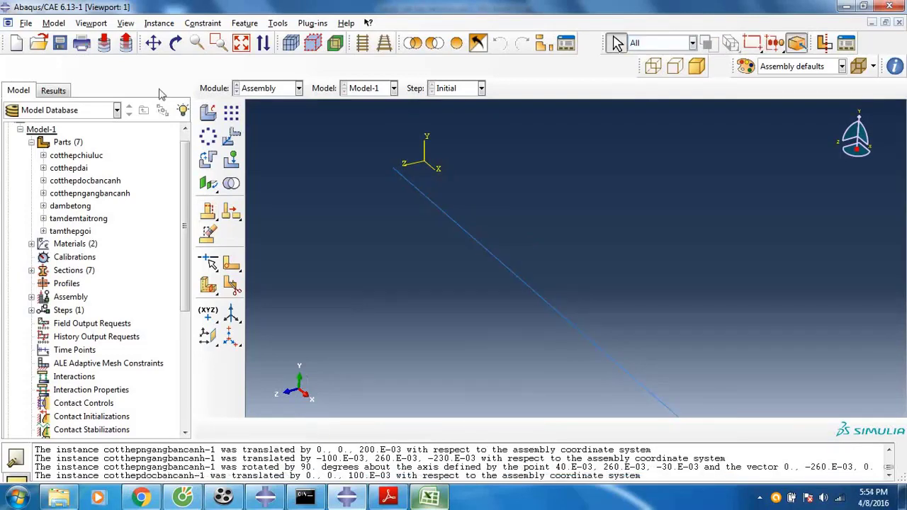
- Show all assembly instances again except dambetong-1, tamdemtaitrong-1, tamthepgoi-1 and tamthepgoi-1-lin-2-1
{"action": "left_click", "coordinate": [125, 23]}
{"action": "left_click", "coordinate": [213, 258]}
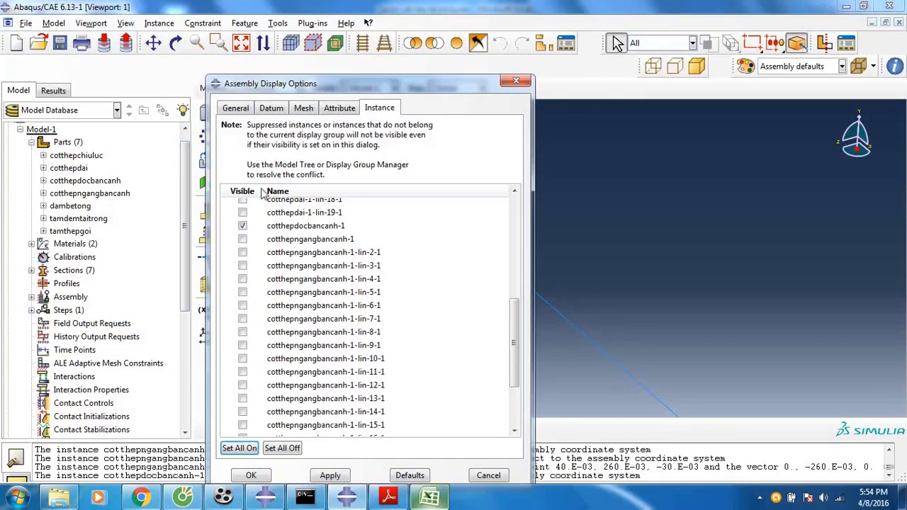
{"action": "left_click", "coordinate": [239, 447]}
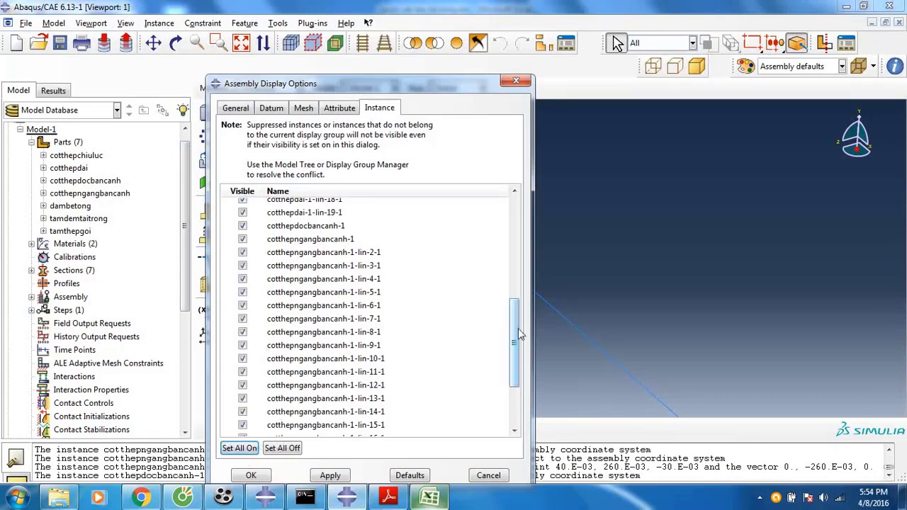
{"action": "scroll", "coordinate": [520, 334], "scroll_direction": "down", "scroll_amount": 3}
{"action": "left_click", "coordinate": [290, 404]}
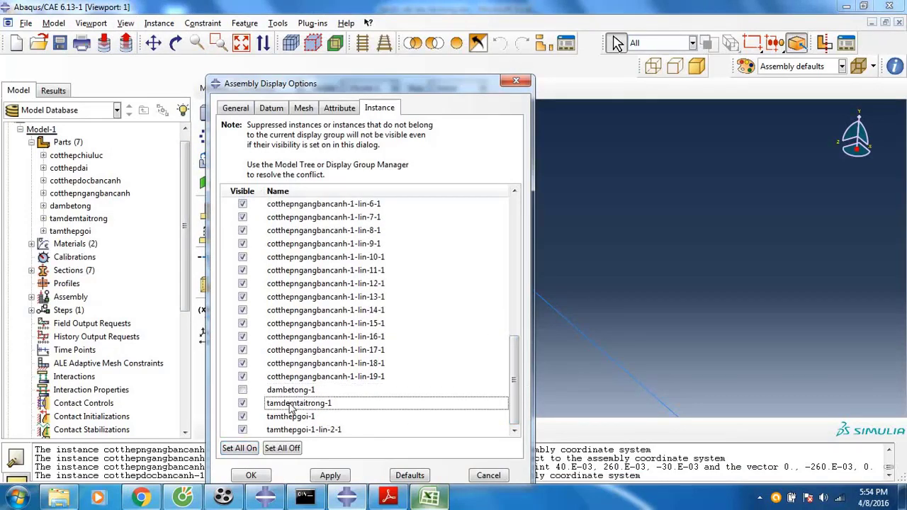
{"action": "left_click", "coordinate": [290, 405]}
{"action": "left_click", "coordinate": [291, 417]}
{"action": "left_click", "coordinate": [293, 430]}
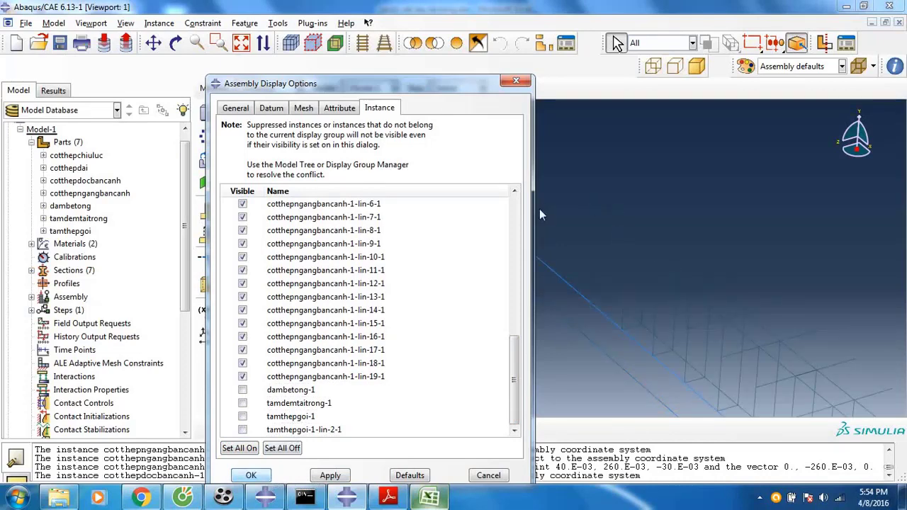
{"action": "key", "text": "Return"}
- Translate the cotthepdocbancanh-1 bar from its near end to the outer end of the first transverse flange bar
{"action": "scroll", "coordinate": [437, 215], "scroll_direction": "up", "scroll_amount": 3}
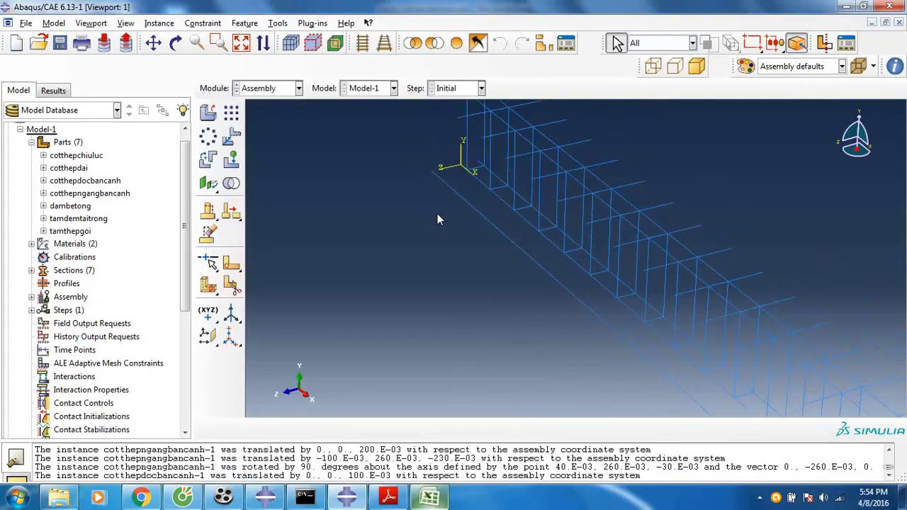
{"action": "left_click", "coordinate": [232, 135]}
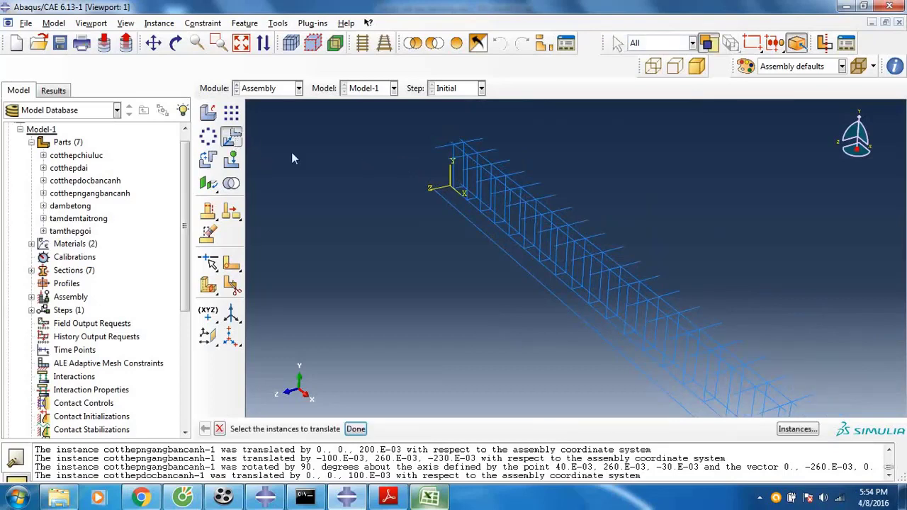
{"action": "left_click", "coordinate": [451, 205]}
{"action": "left_click", "coordinate": [356, 429]}
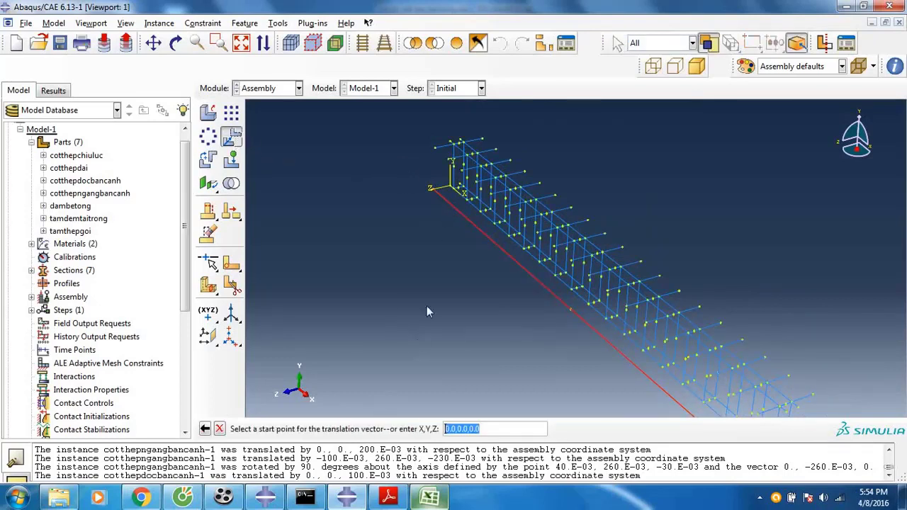
{"action": "left_click", "coordinate": [434, 189]}
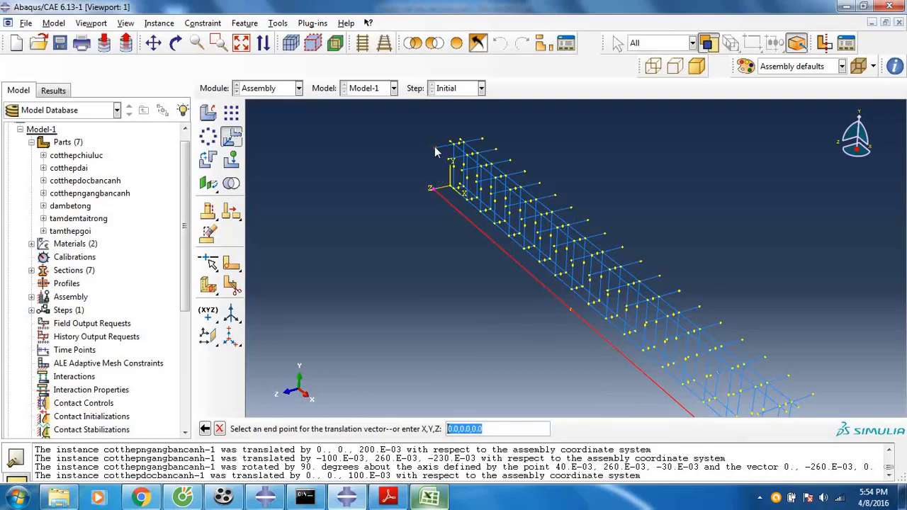
{"action": "left_click", "coordinate": [434, 146]}
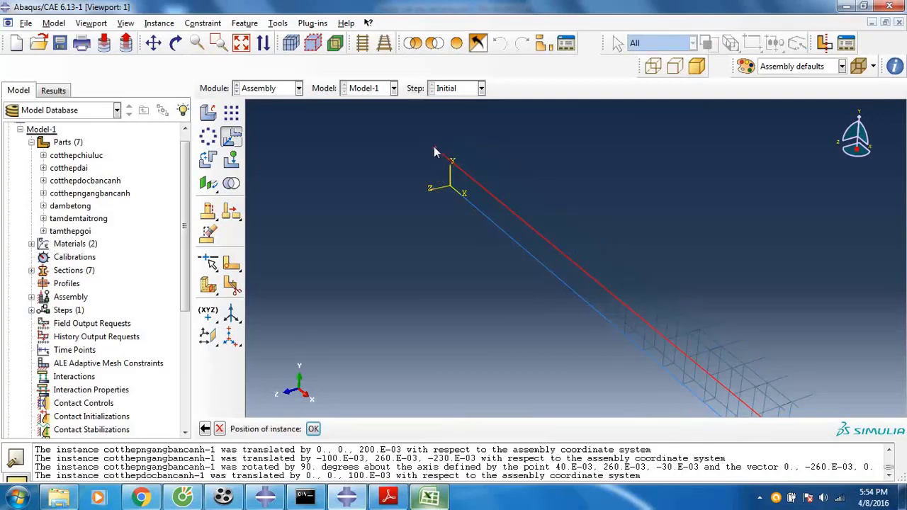
{"action": "left_click", "coordinate": [313, 429]}
- Translate the cotthepdocbancanh-1 bar by -0.04 along X from its near end so it projects past the first transverse bar
{"action": "scroll", "coordinate": [425, 122], "scroll_direction": "up", "scroll_amount": 3}
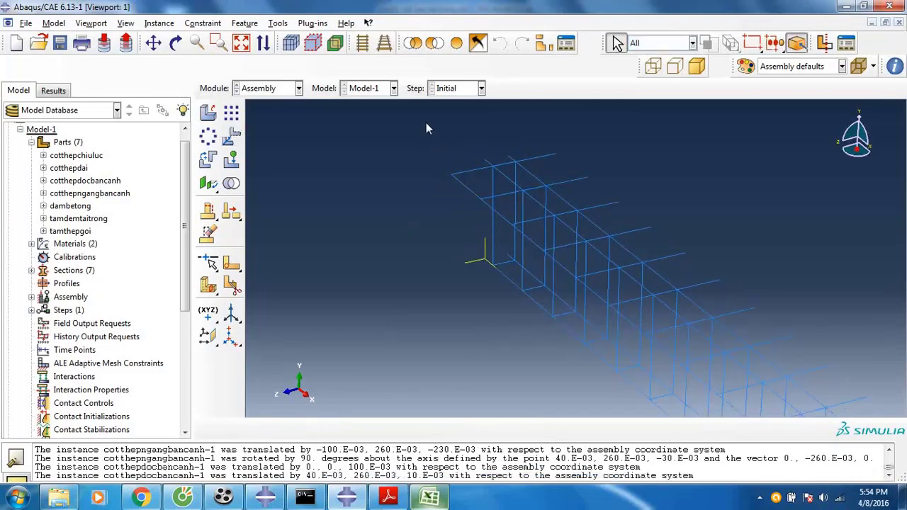
{"action": "left_click", "coordinate": [232, 137]}
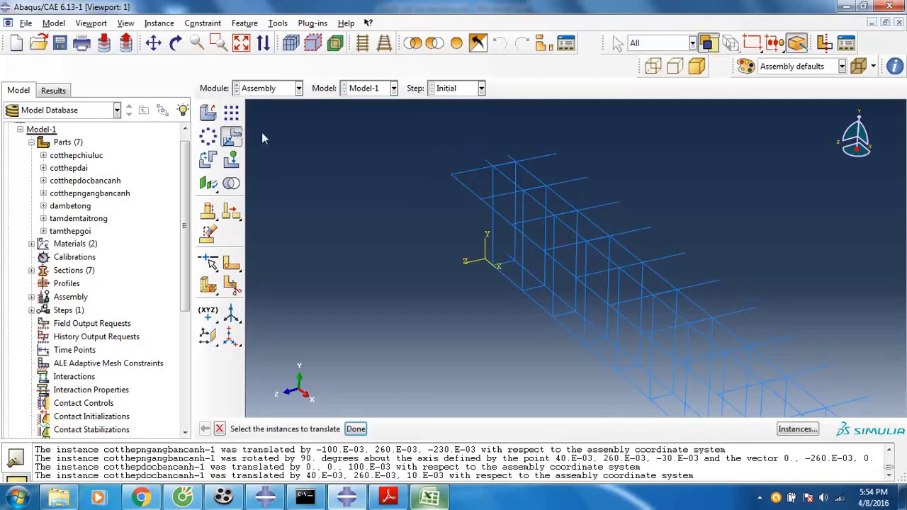
{"action": "left_click", "coordinate": [463, 198]}
{"action": "left_click", "coordinate": [356, 428]}
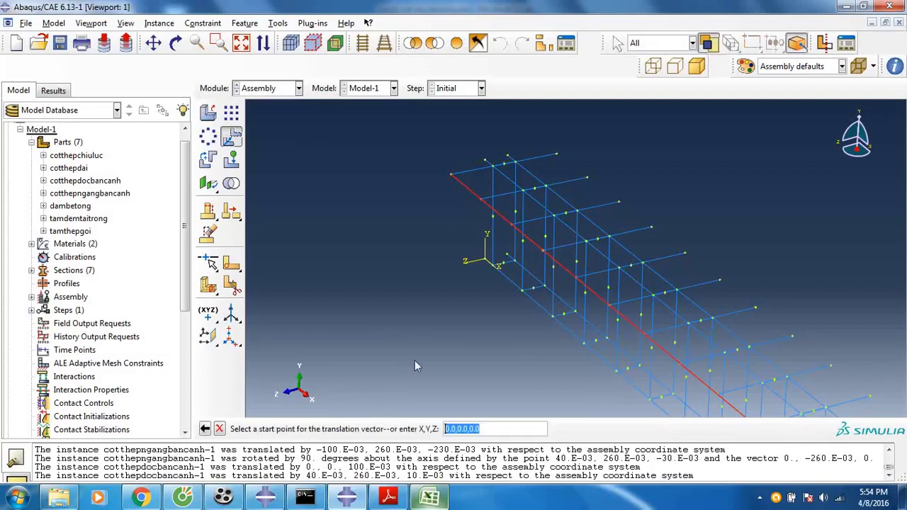
{"action": "left_click", "coordinate": [451, 174]}
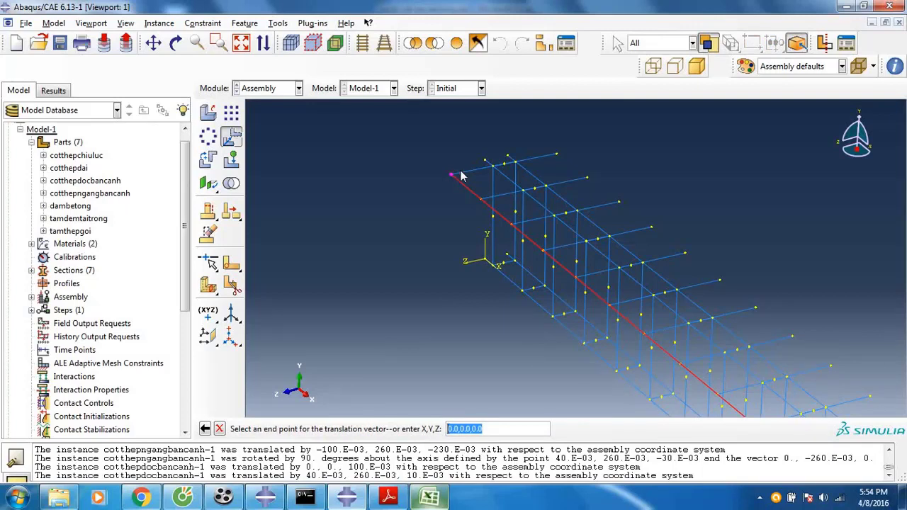
{"action": "type", "text": "0"}
{"action": "left_click", "coordinate": [461, 173]}
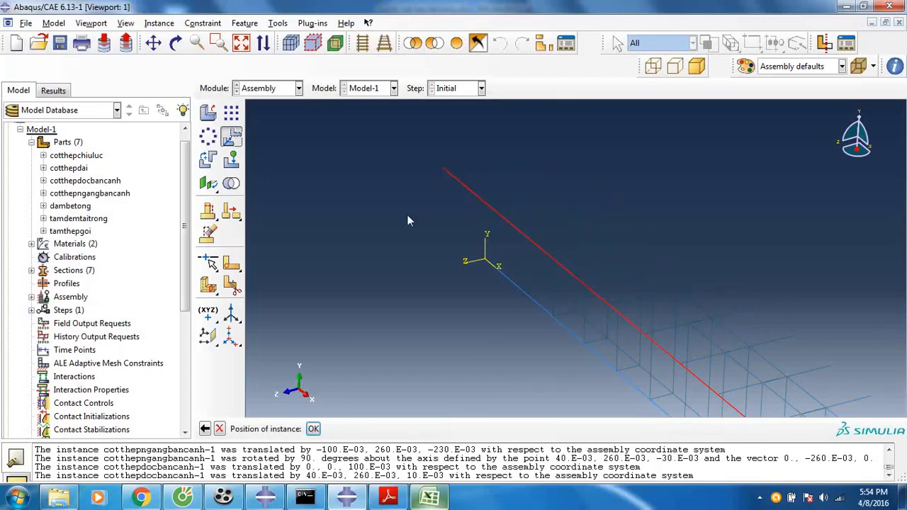
{"action": "left_click", "coordinate": [316, 429]}
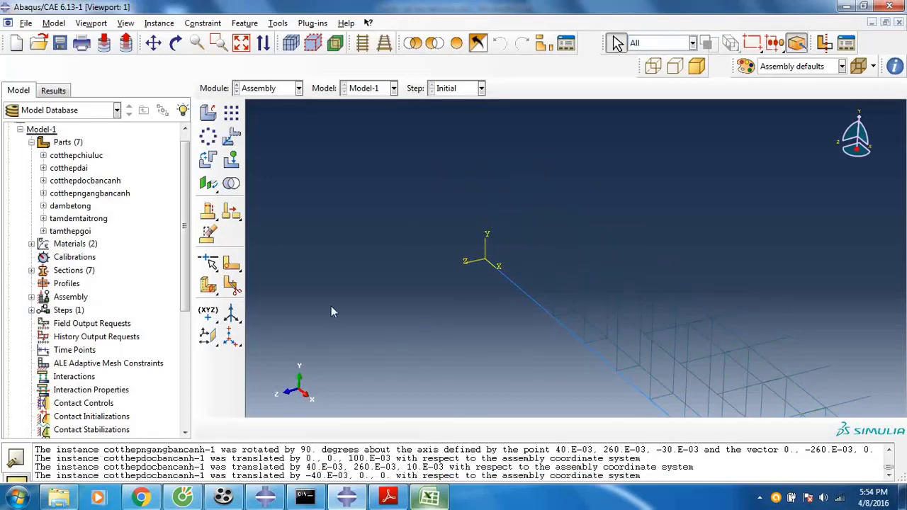
- Create a linear pattern of the cotthepdocbancanh-1 bar with 1 instance in direction 1 and 2 in direction 2 at a 0.1 offset
{"action": "scroll", "coordinate": [395, 285], "scroll_direction": "down", "scroll_amount": 2}
{"action": "scroll", "coordinate": [415, 260], "scroll_direction": "up", "scroll_amount": 1}
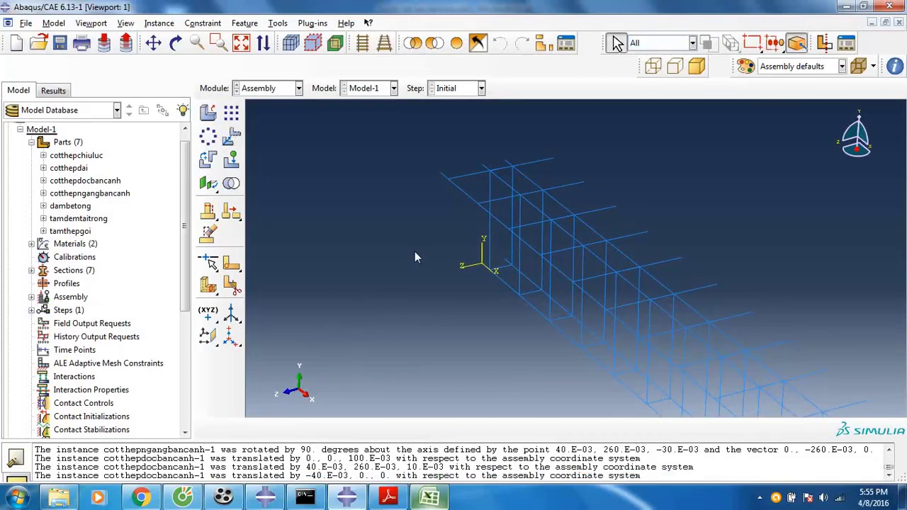
{"action": "scroll", "coordinate": [460, 186], "scroll_direction": "up", "scroll_amount": 2}
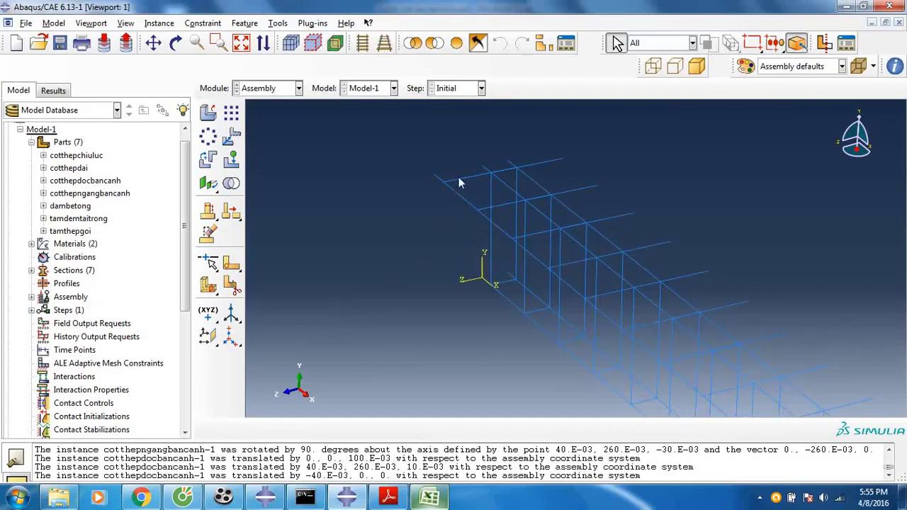
{"action": "scroll", "coordinate": [460, 181], "scroll_direction": "up", "scroll_amount": 1}
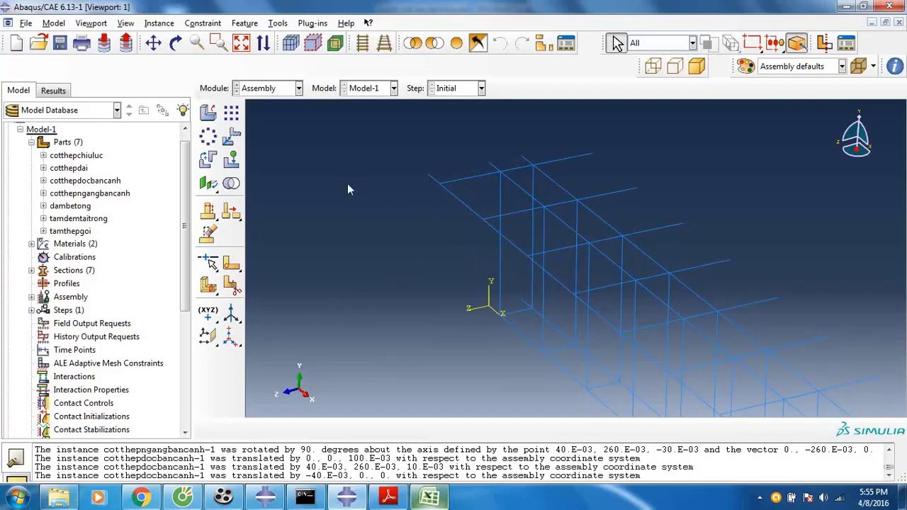
{"action": "left_click", "coordinate": [232, 117]}
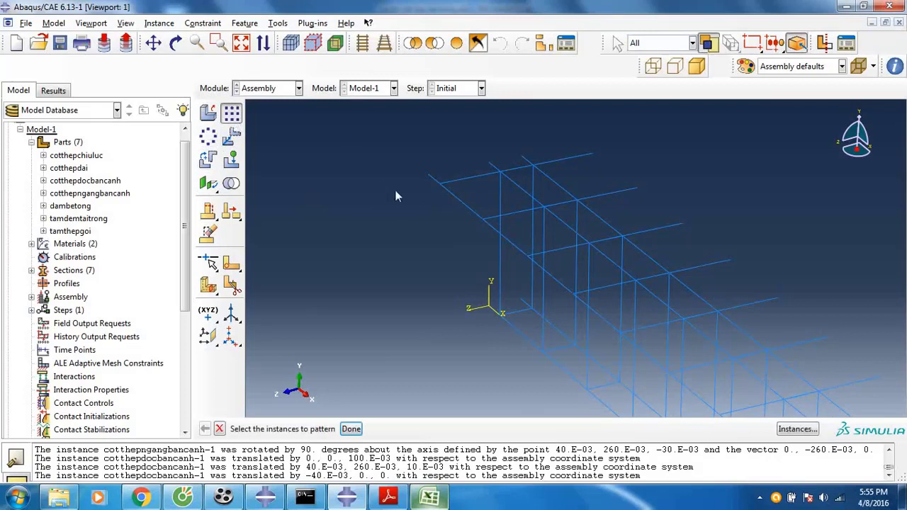
{"action": "left_click", "coordinate": [459, 205]}
{"action": "left_click", "coordinate": [351, 429]}
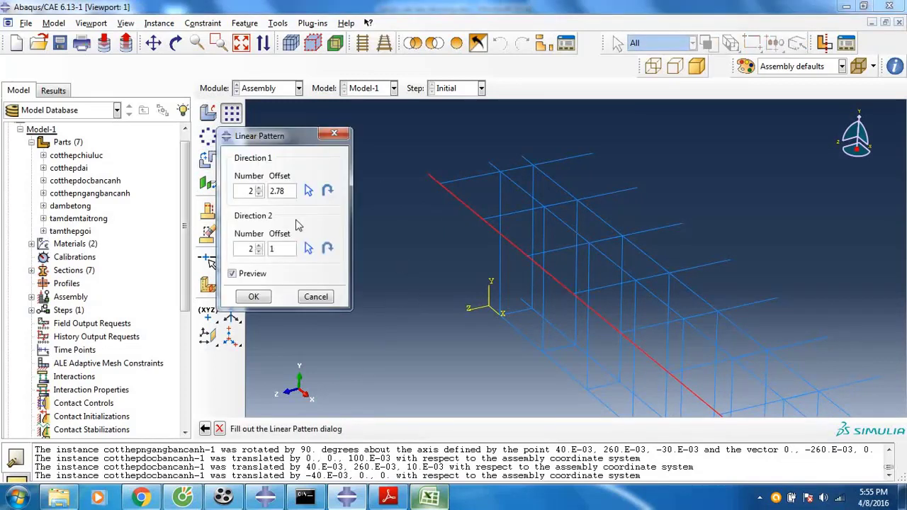
{"action": "left_click", "coordinate": [260, 194]}
{"action": "double_click", "coordinate": [270, 248]}
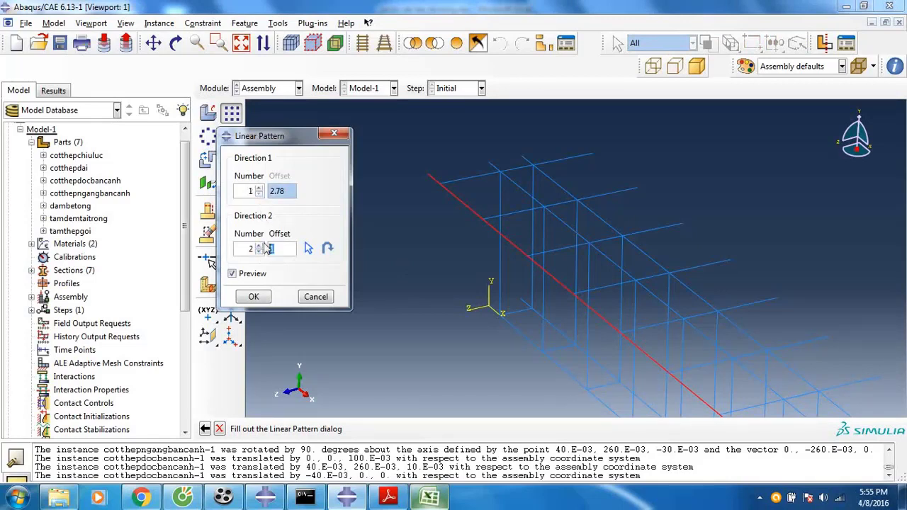
{"action": "type", "text": "0.1"}
{"action": "left_click", "coordinate": [254, 296]}
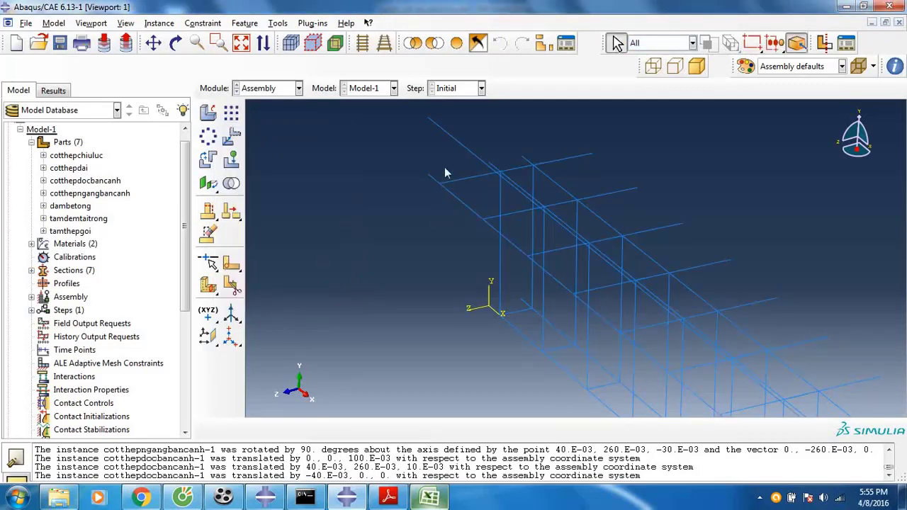
- Translate the copied longitudinal flange bar by 0, -0.1, -0.28 from its near end to the opposite flange edge
{"action": "left_click", "coordinate": [231, 137]}
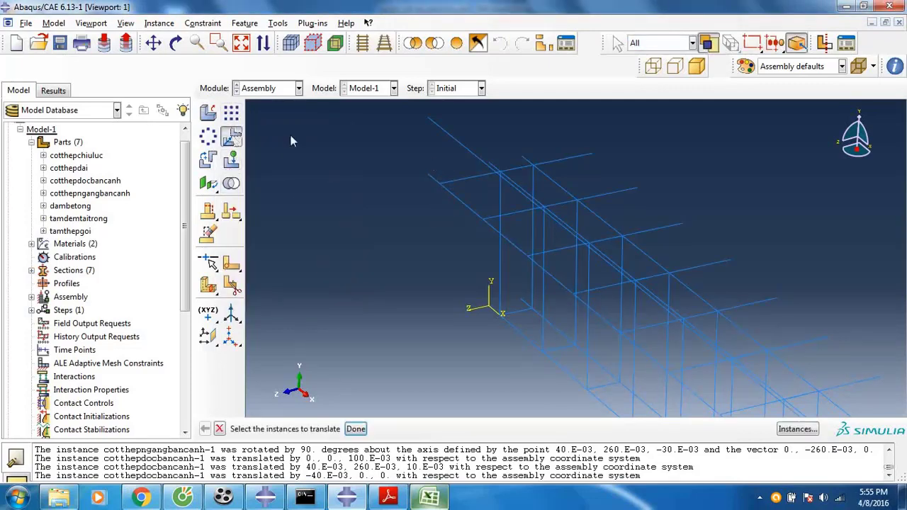
{"action": "left_click", "coordinate": [443, 131]}
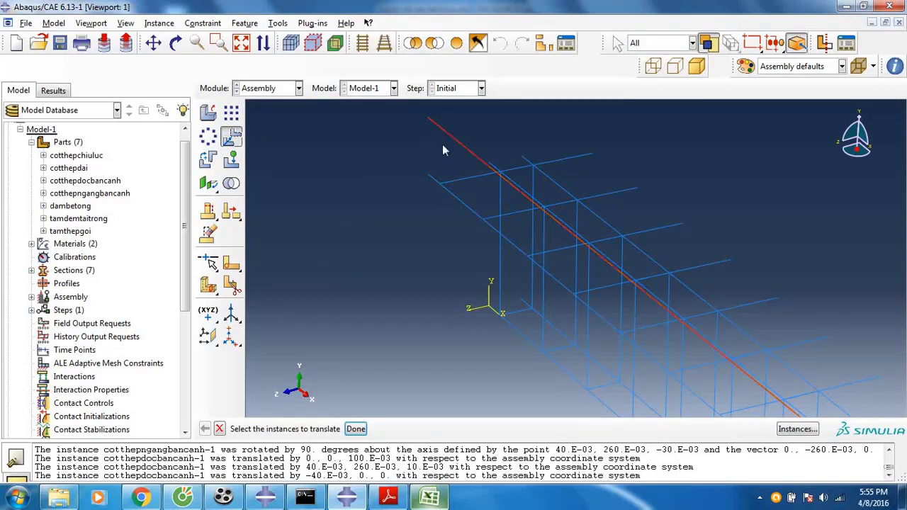
{"action": "left_click", "coordinate": [356, 429]}
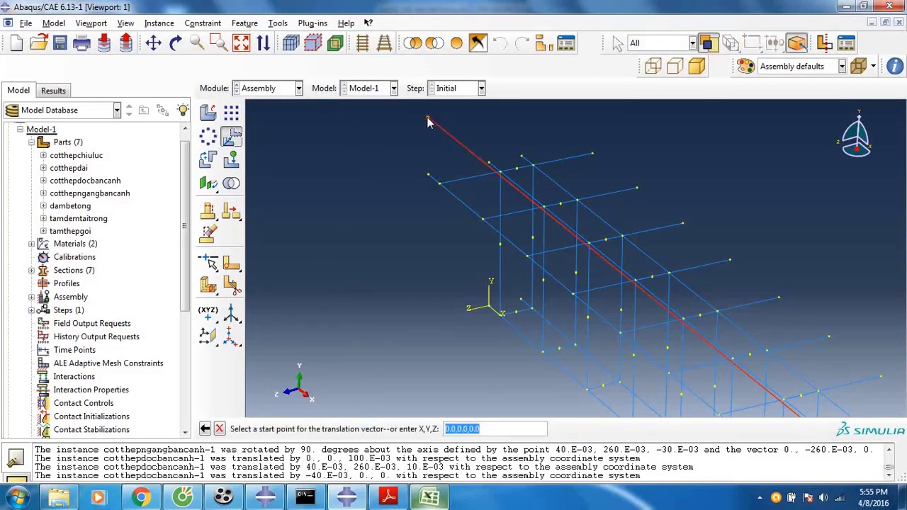
{"action": "left_click", "coordinate": [427, 119]}
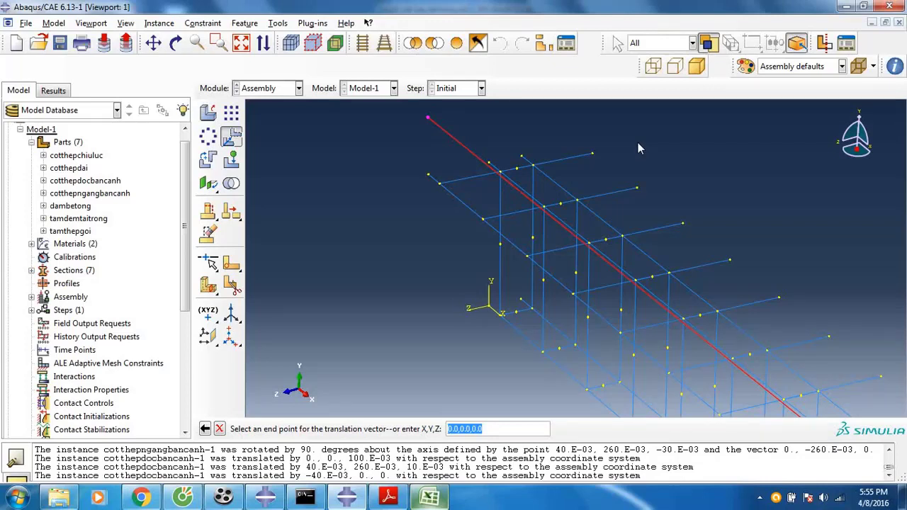
{"action": "key", "text": "BackSpace"}
{"action": "key", "text": "Return"}
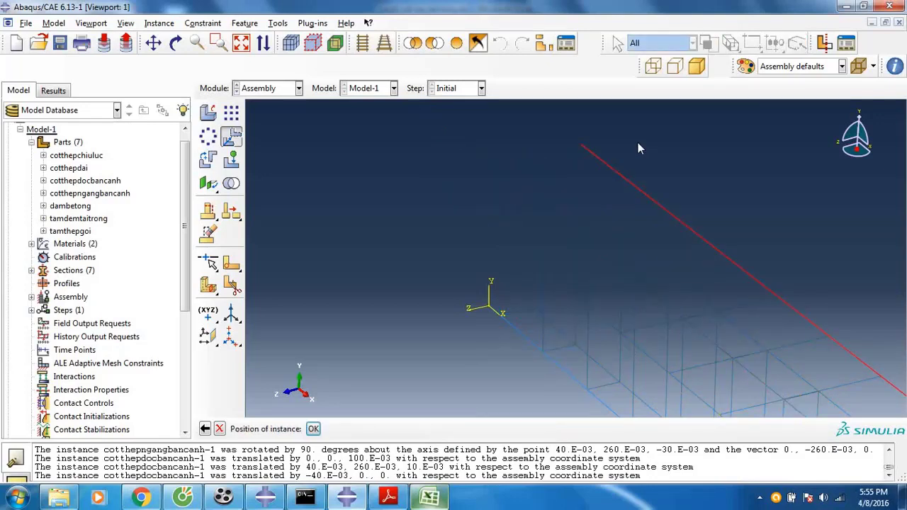
{"action": "left_click", "coordinate": [314, 429]}
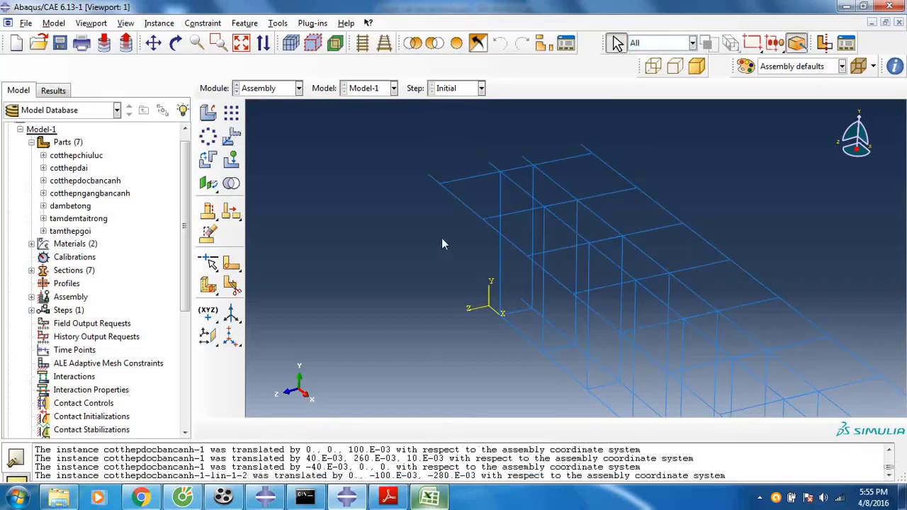
- Merge the geometry of all displayed reinforcement instances into a new part named hethongcotthep
{"action": "scroll", "coordinate": [379, 184], "scroll_direction": "down", "scroll_amount": 8}
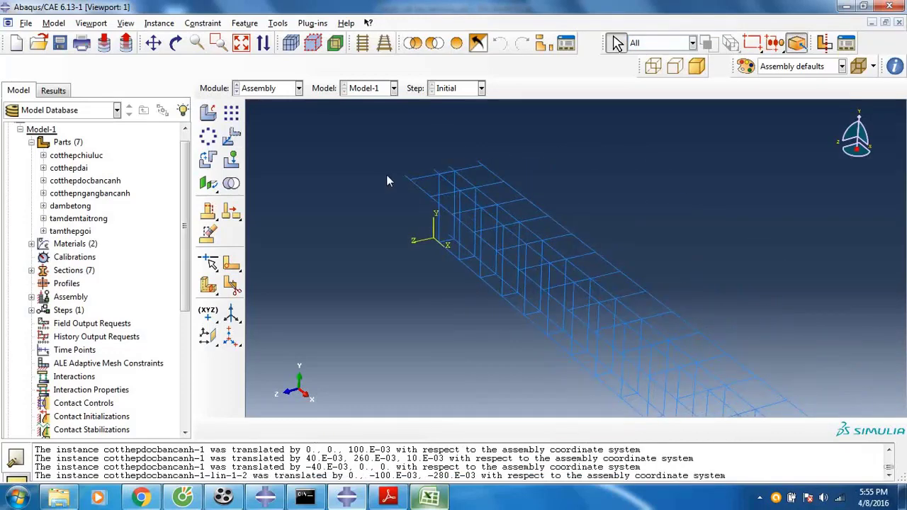
{"action": "scroll", "coordinate": [391, 173], "scroll_direction": "up", "scroll_amount": 3}
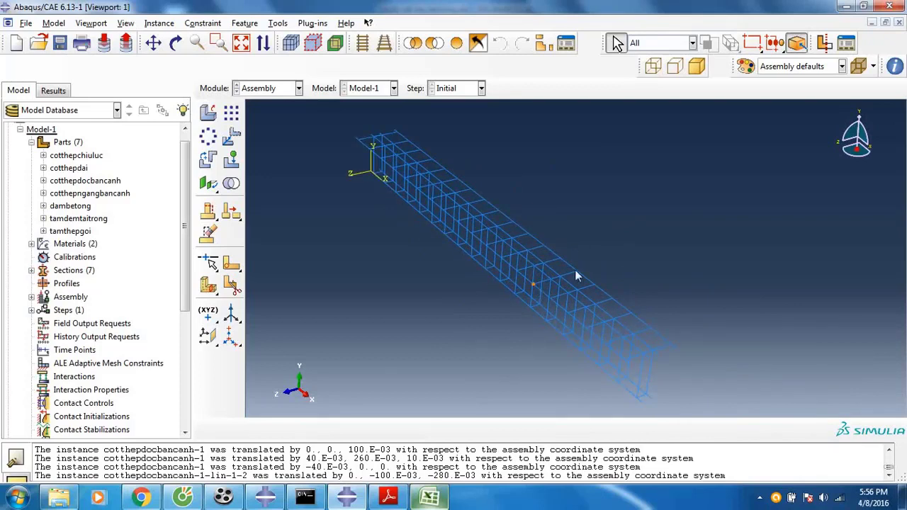
{"action": "left_click", "coordinate": [231, 185]}
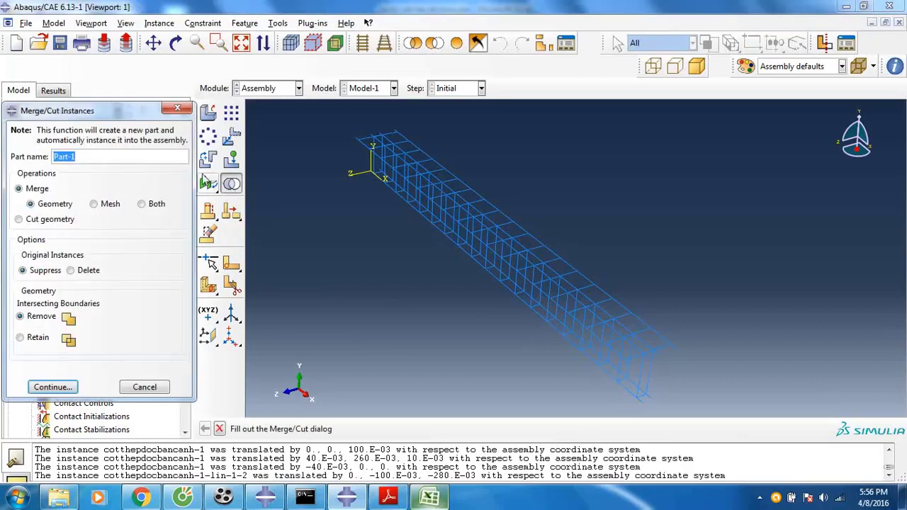
{"action": "type", "text": "hethongcotthep"}
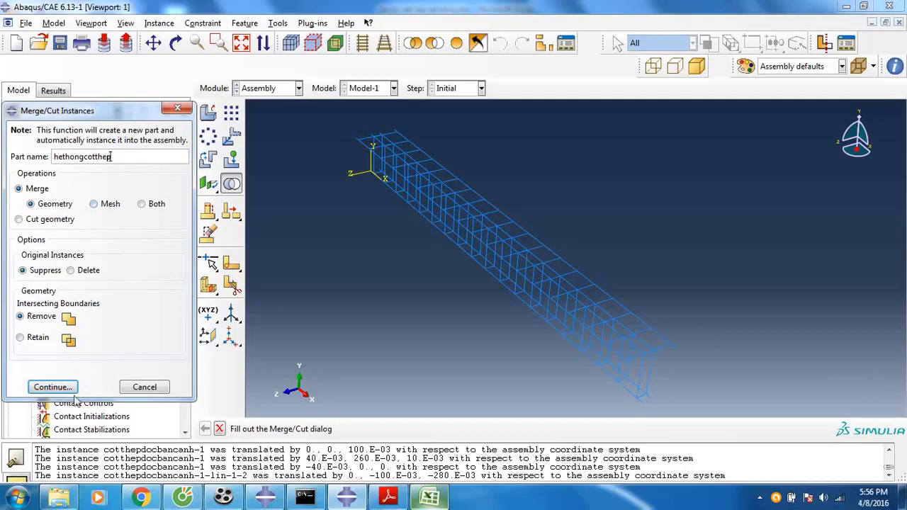
{"action": "left_click", "coordinate": [53, 387]}
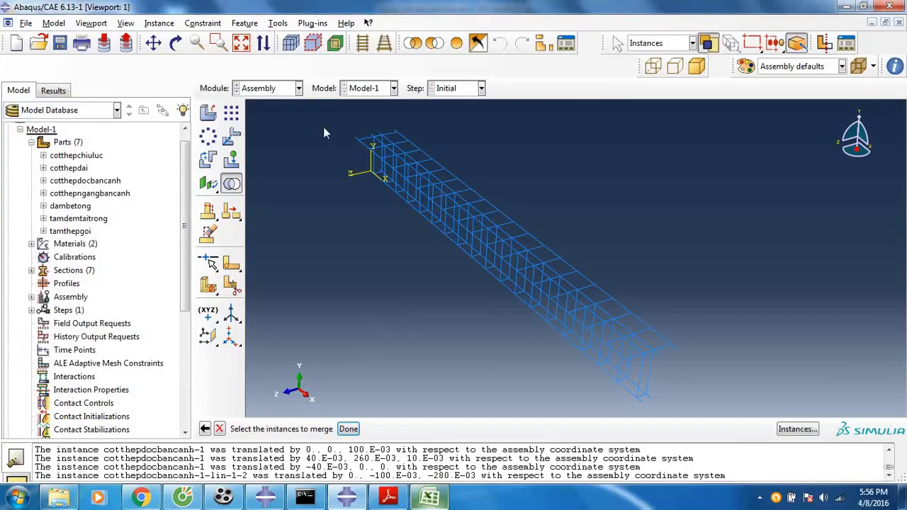
{"action": "left_click_drag", "start_coordinate": [323, 127], "coordinate": [749, 407]}
{"action": "left_click", "coordinate": [349, 430]}
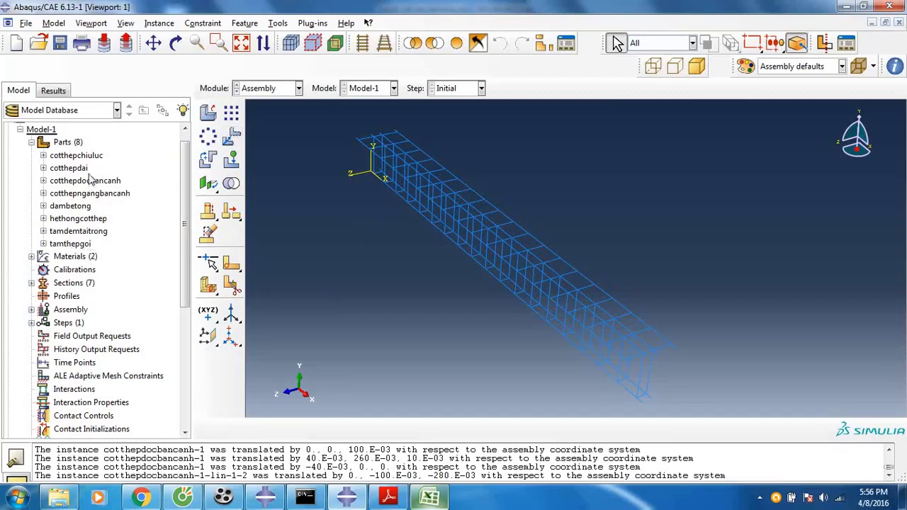
- Open the hethongcotthep part for meshing and assign the linear Truss element type to all its bars
{"action": "left_click", "coordinate": [32, 142]}
{"action": "left_click", "coordinate": [32, 142]}
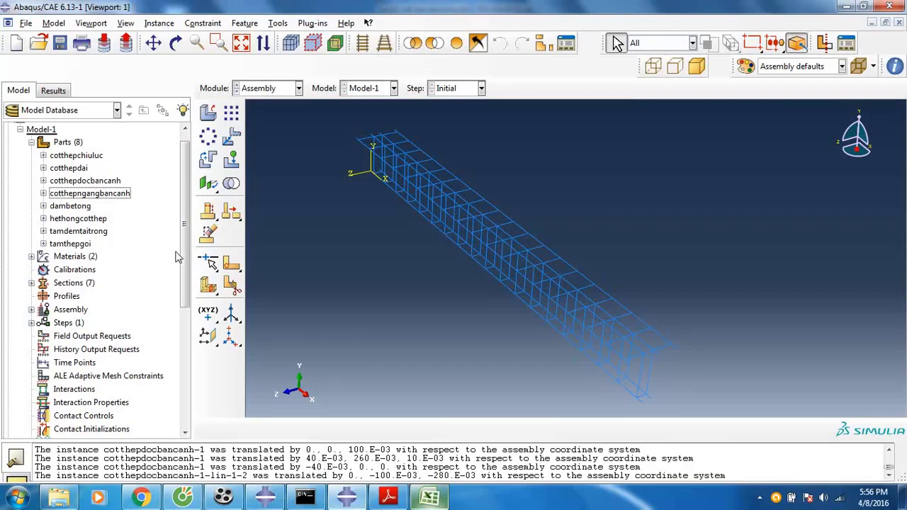
{"action": "left_click", "coordinate": [44, 220]}
{"action": "double_click", "coordinate": [106, 350]}
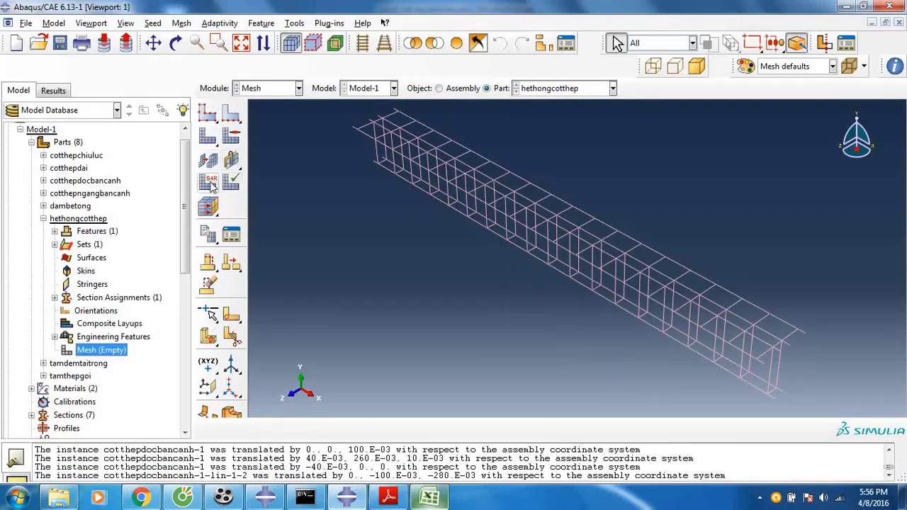
{"action": "left_click", "coordinate": [208, 182]}
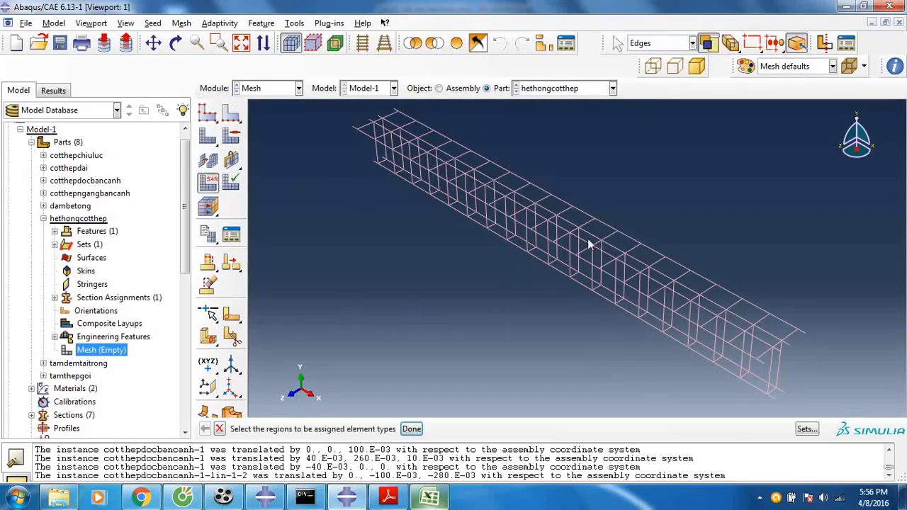
{"action": "left_click_drag", "start_coordinate": [351, 107], "coordinate": [855, 425]}
{"action": "left_click", "coordinate": [411, 429]}
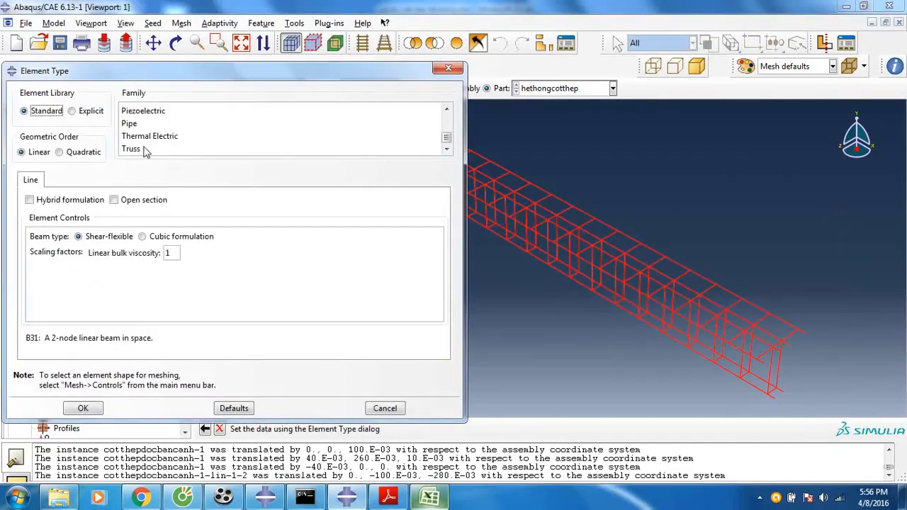
{"action": "left_click", "coordinate": [142, 150]}
{"action": "left_click", "coordinate": [83, 409]}
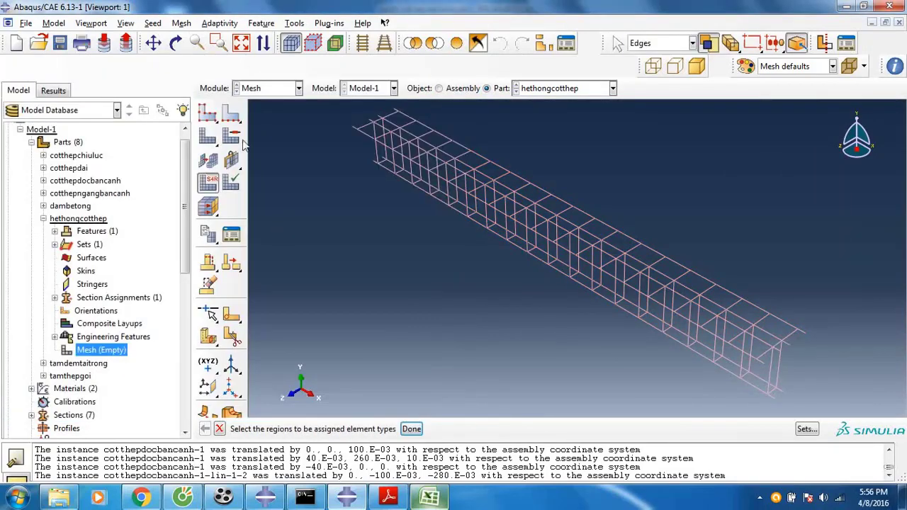
- Seed the hethongcotthep part with the default global seeds and mesh it
{"action": "left_click", "coordinate": [208, 114]}
{"action": "left_click", "coordinate": [408, 306]}
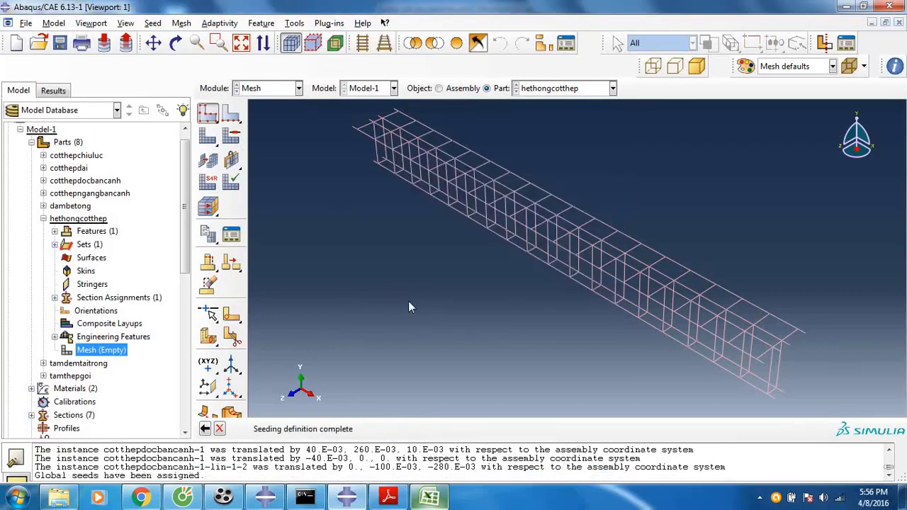
{"action": "left_click", "coordinate": [231, 160]}
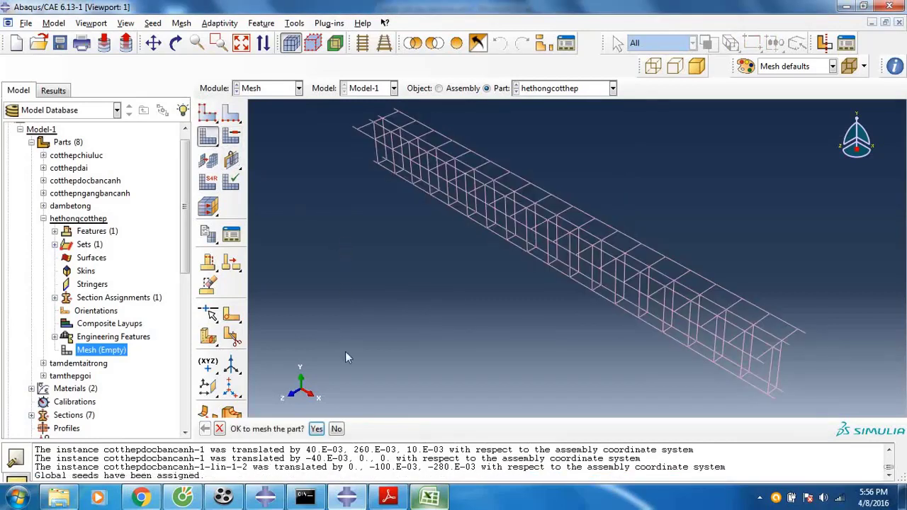
{"action": "left_click", "coordinate": [316, 429]}
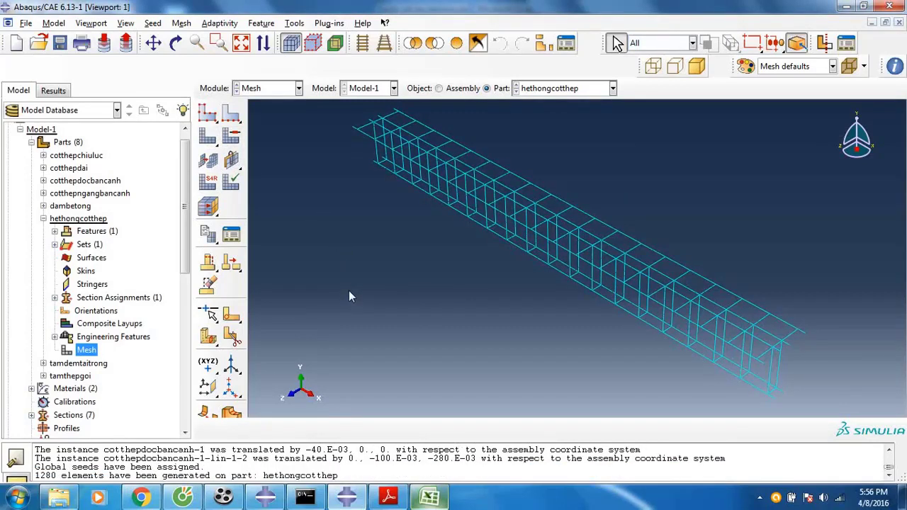
- Return to the assembly and turn off the visibility of all part instances in the Assembly Display Options
{"action": "left_click", "coordinate": [43, 219]}
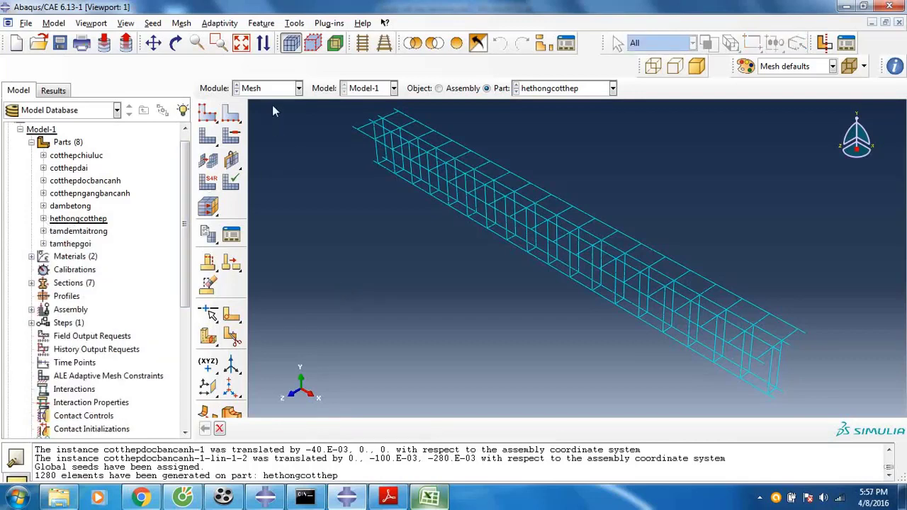
{"action": "left_click", "coordinate": [259, 88]}
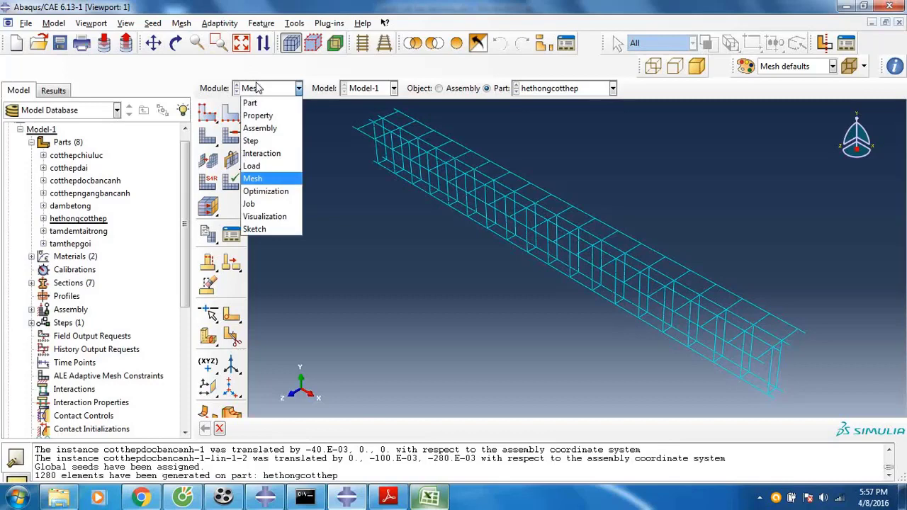
{"action": "left_click", "coordinate": [262, 129]}
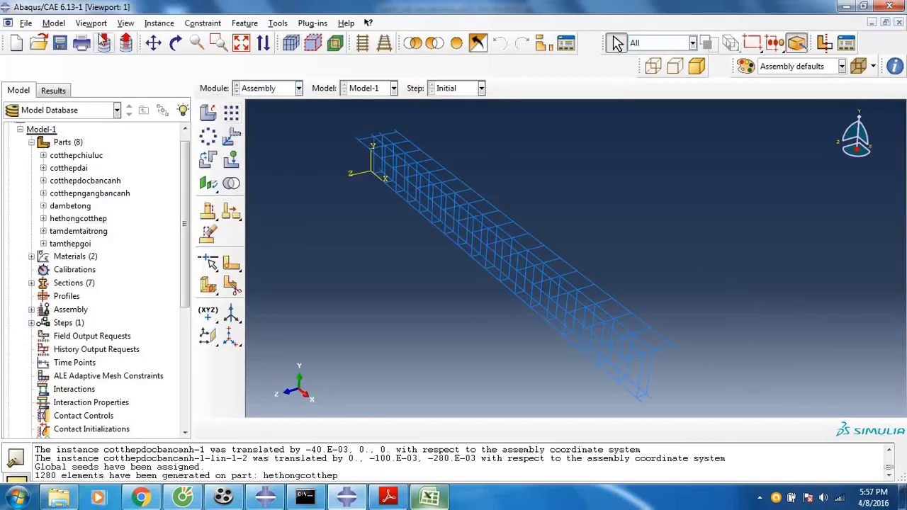
{"action": "left_click", "coordinate": [126, 23]}
{"action": "left_click", "coordinate": [179, 262]}
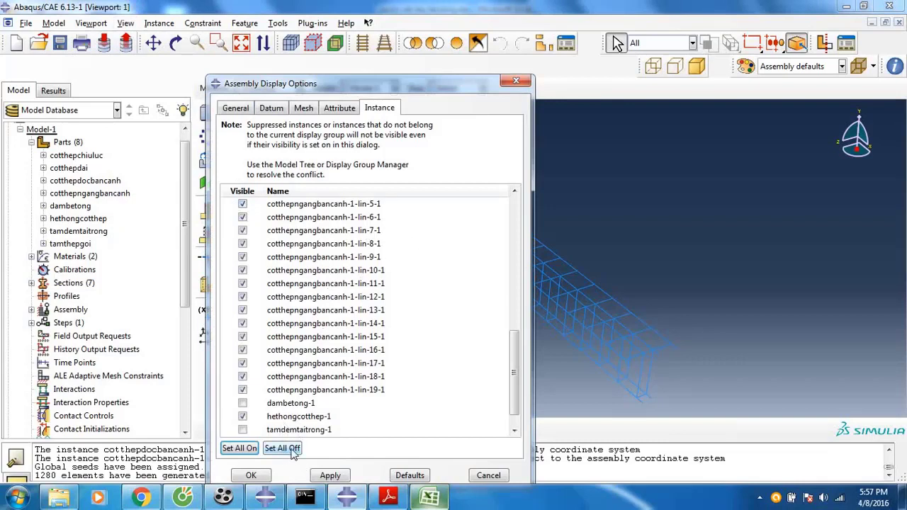
{"action": "left_click", "coordinate": [240, 448]}
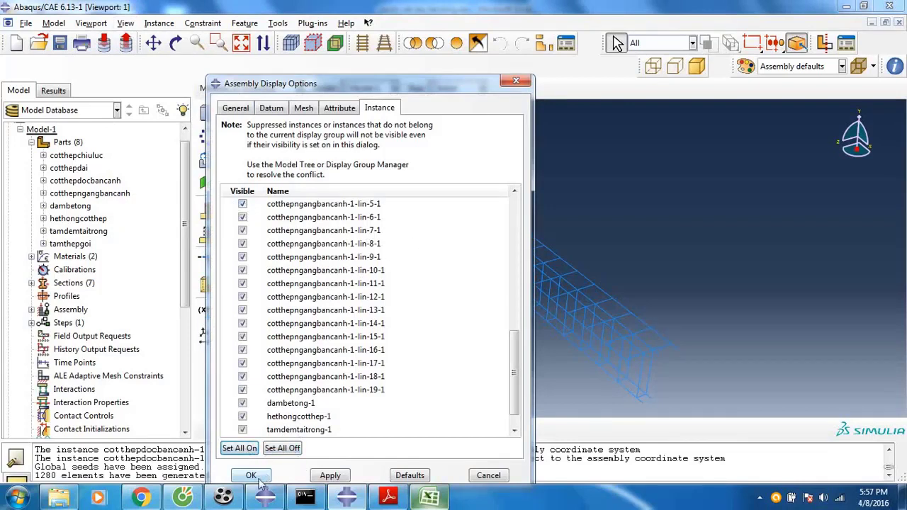
{"action": "left_click", "coordinate": [282, 448]}
- Make only dambetong-1, hethongcotthep-1, tamdemtaitrong-1, tamthepgoi-1 and tamthepgoi-1-lin-2-1 visible in the assembly
{"action": "left_click", "coordinate": [290, 404]}
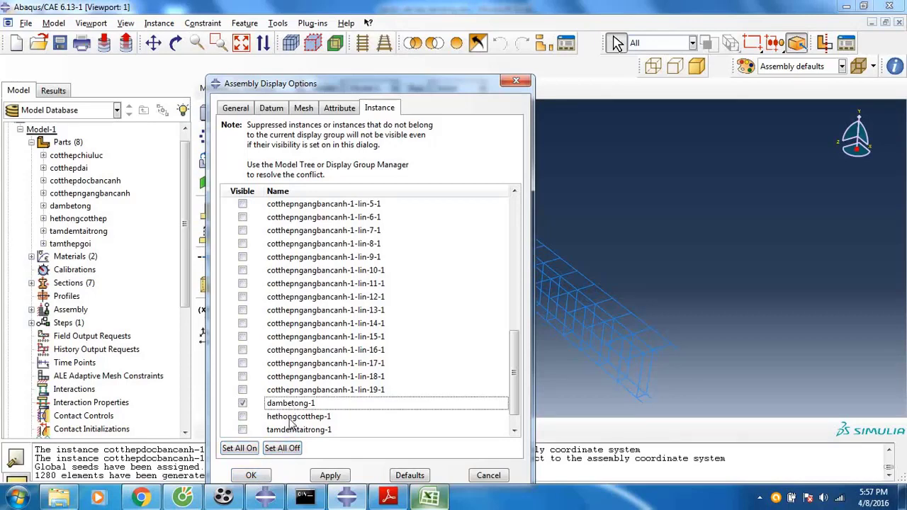
{"action": "left_click", "coordinate": [291, 416]}
{"action": "left_click", "coordinate": [290, 429]}
{"action": "left_click_drag", "start_coordinate": [512, 394], "coordinate": [509, 406]}
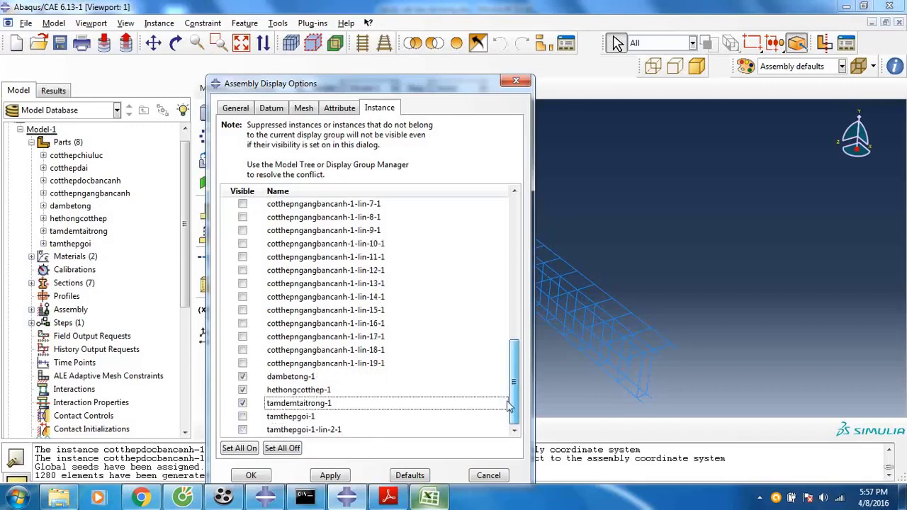
{"action": "left_click", "coordinate": [290, 417]}
{"action": "left_click", "coordinate": [291, 429]}
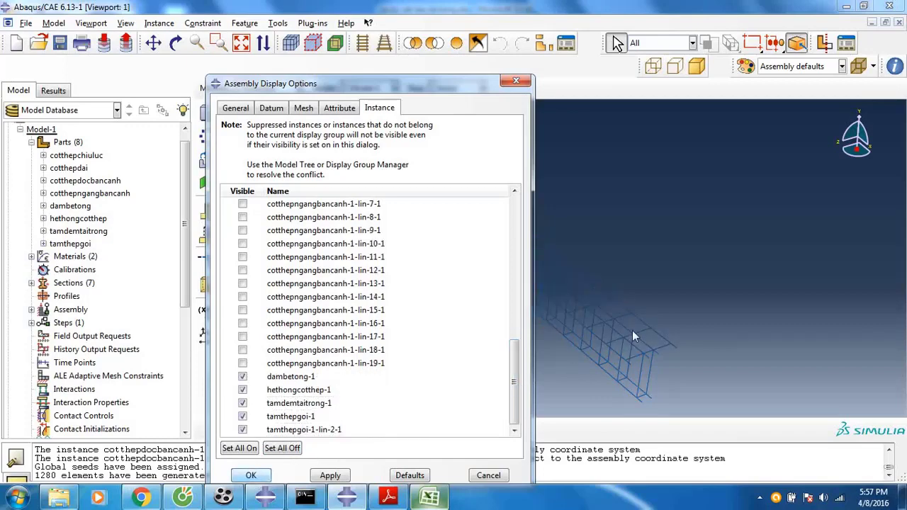
{"action": "key", "text": "Return"}
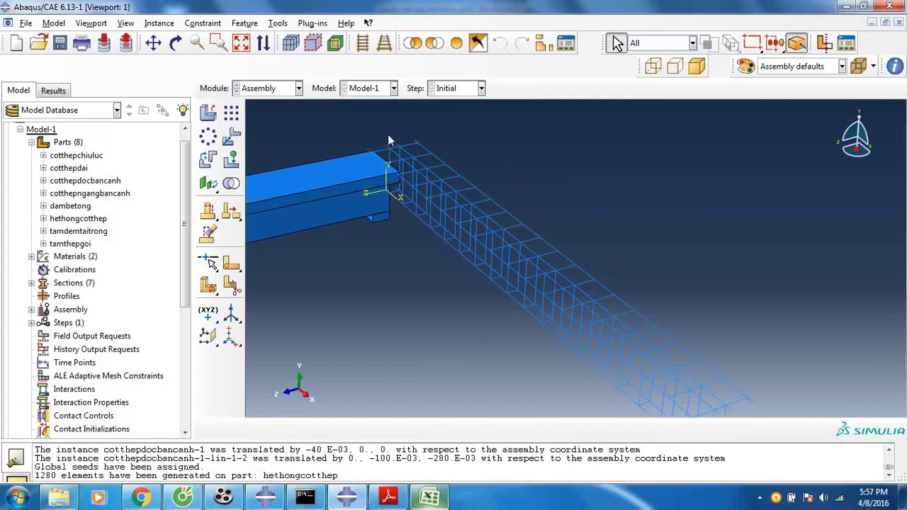
- Translate the hethongcotthep-1 rebar cage by 0.15, -0.09, 0.17 toward the corner of the concrete beam's flange
{"action": "left_click", "coordinate": [175, 43]}
{"action": "left_click_drag", "start_coordinate": [470, 202], "coordinate": [473, 263]}
{"action": "left_click", "coordinate": [153, 44]}
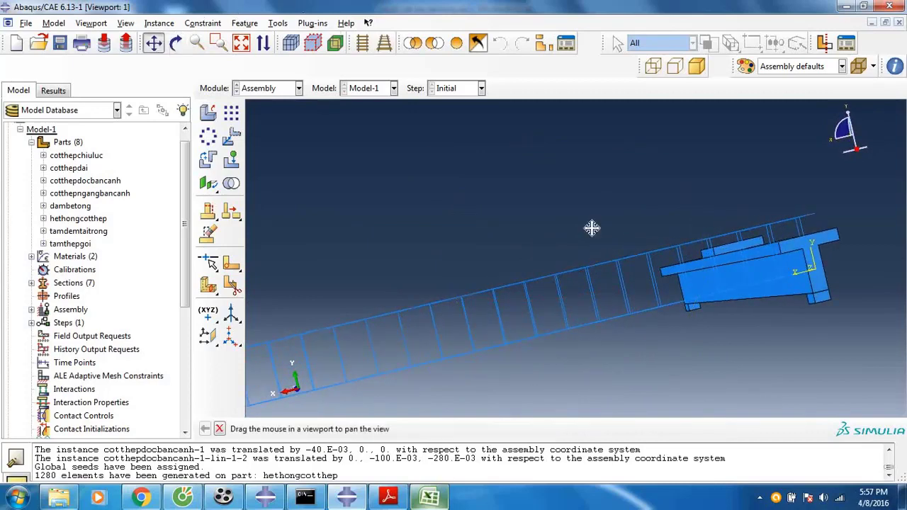
{"action": "left_click_drag", "start_coordinate": [591, 227], "coordinate": [525, 261]}
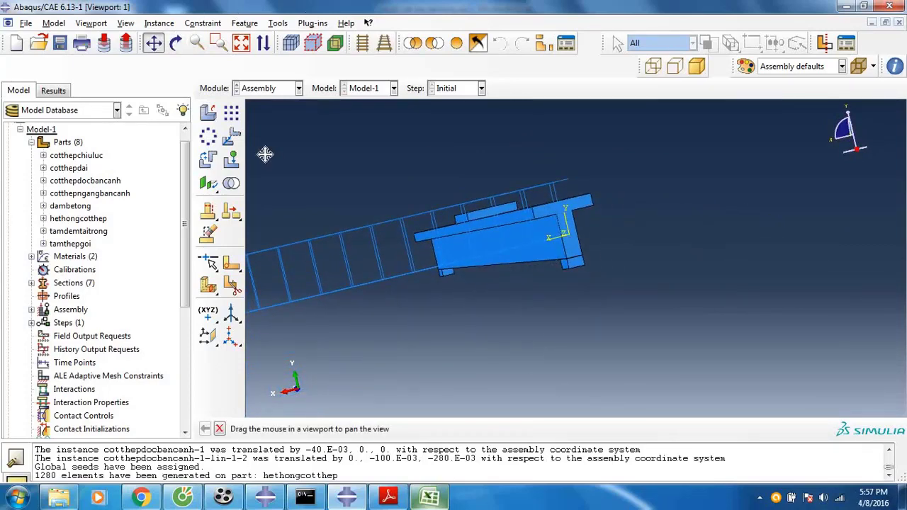
{"action": "left_click", "coordinate": [175, 43]}
{"action": "left_click_drag", "start_coordinate": [531, 211], "coordinate": [559, 263]}
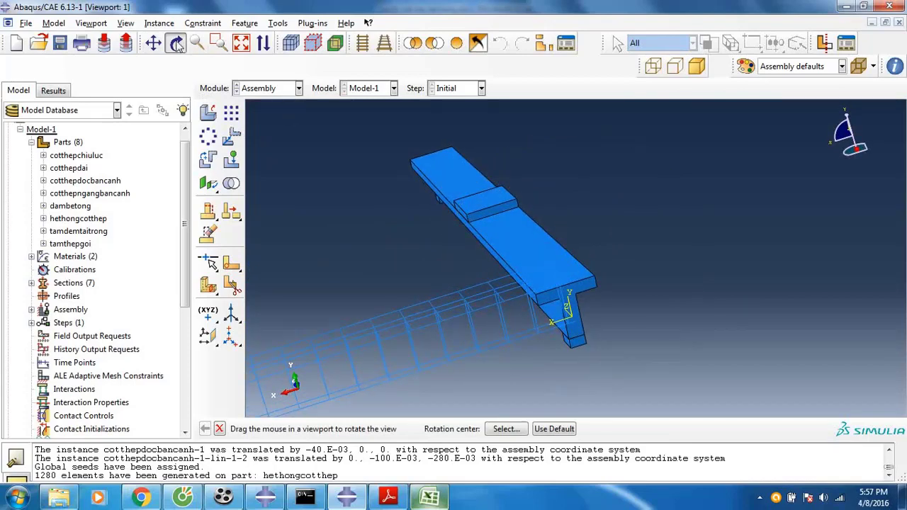
{"action": "left_click", "coordinate": [231, 136]}
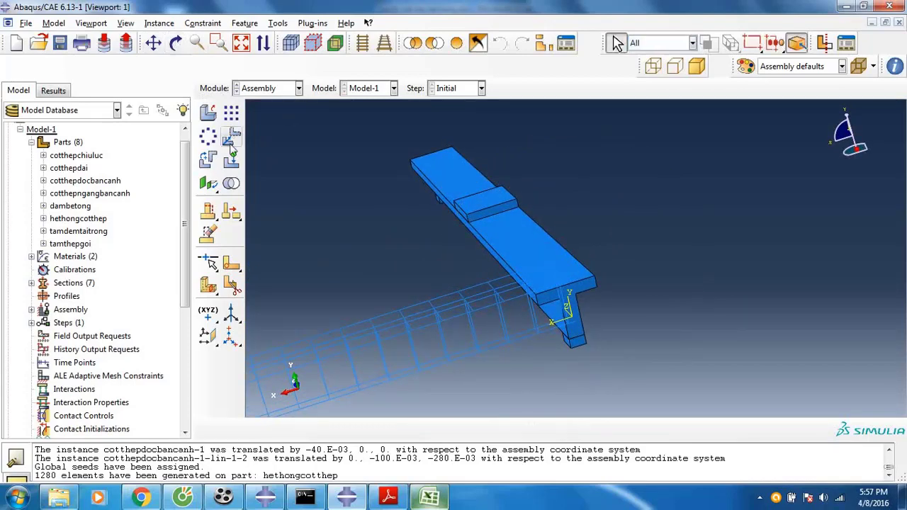
{"action": "left_click", "coordinate": [454, 307]}
{"action": "left_click", "coordinate": [356, 429]}
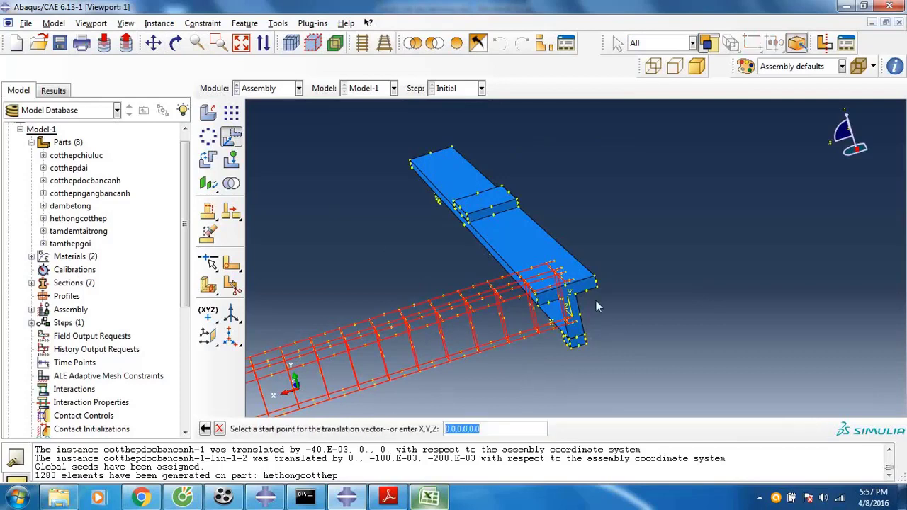
{"action": "left_click", "coordinate": [576, 286]}
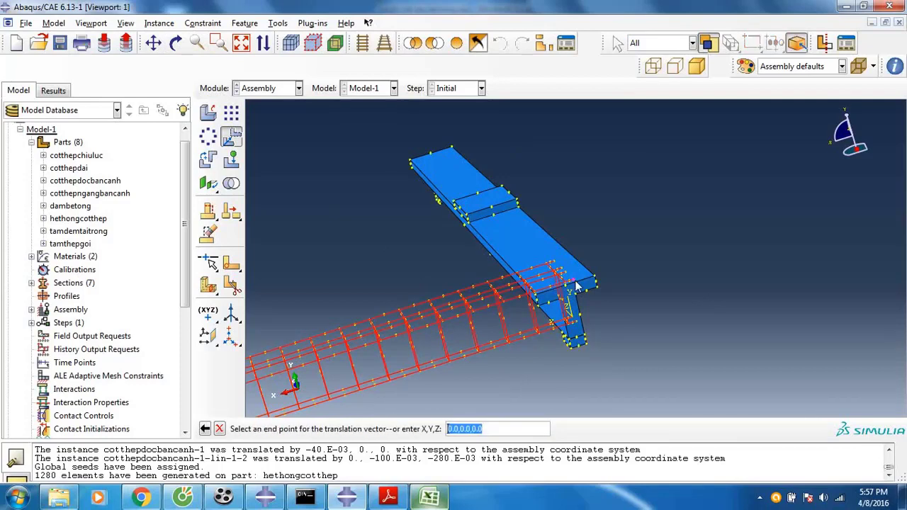
{"action": "left_click", "coordinate": [537, 301]}
{"action": "left_click", "coordinate": [319, 429]}
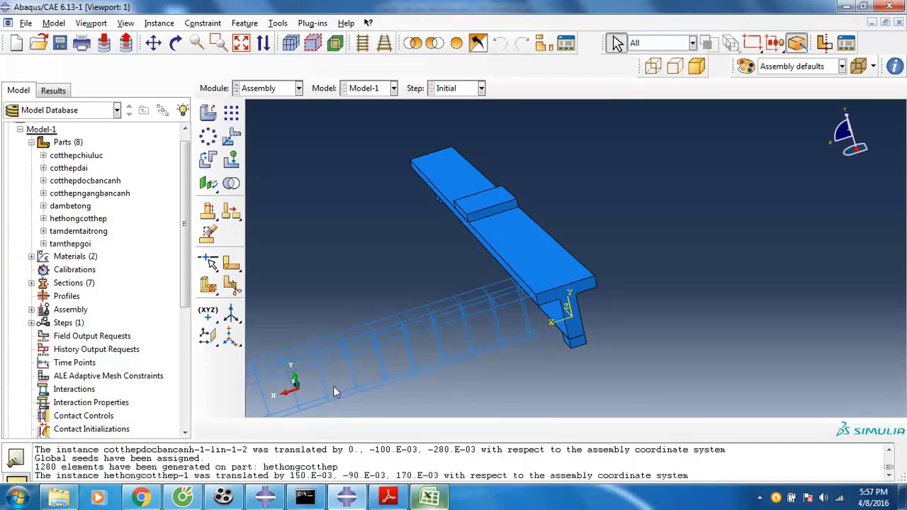
- Rotate the rebar cage 90 degrees about the vertical axis through its upper and lower bar ends so it runs parallel to the beam
{"action": "left_click", "coordinate": [207, 161]}
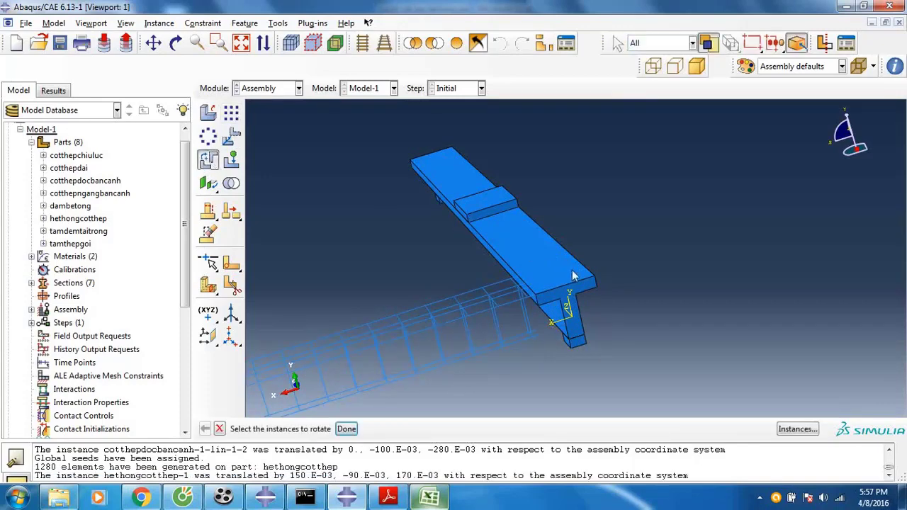
{"action": "left_click", "coordinate": [462, 319]}
{"action": "left_click", "coordinate": [346, 429]}
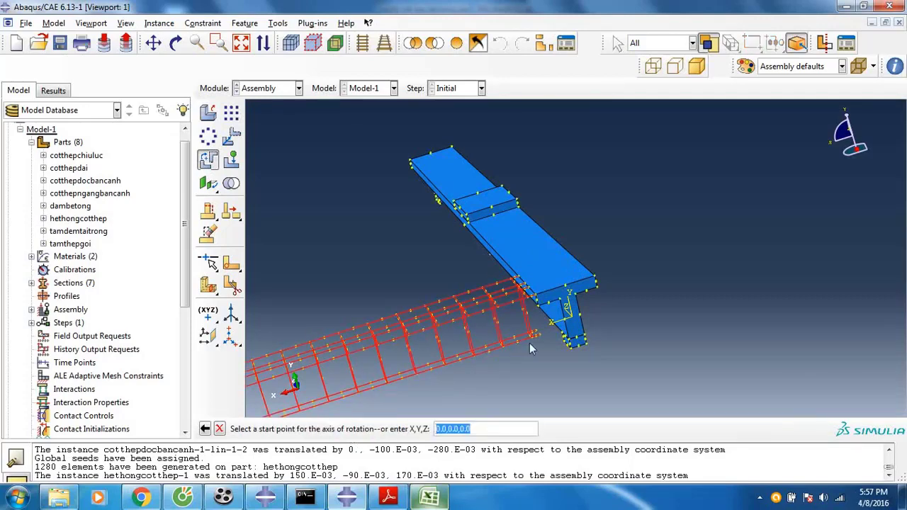
{"action": "scroll", "coordinate": [529, 343], "scroll_direction": "up", "scroll_amount": 5}
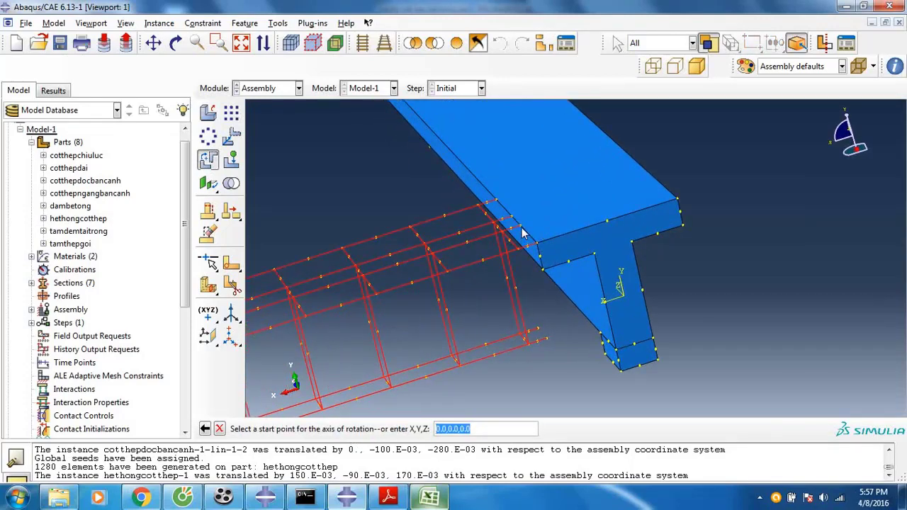
{"action": "left_click", "coordinate": [519, 226]}
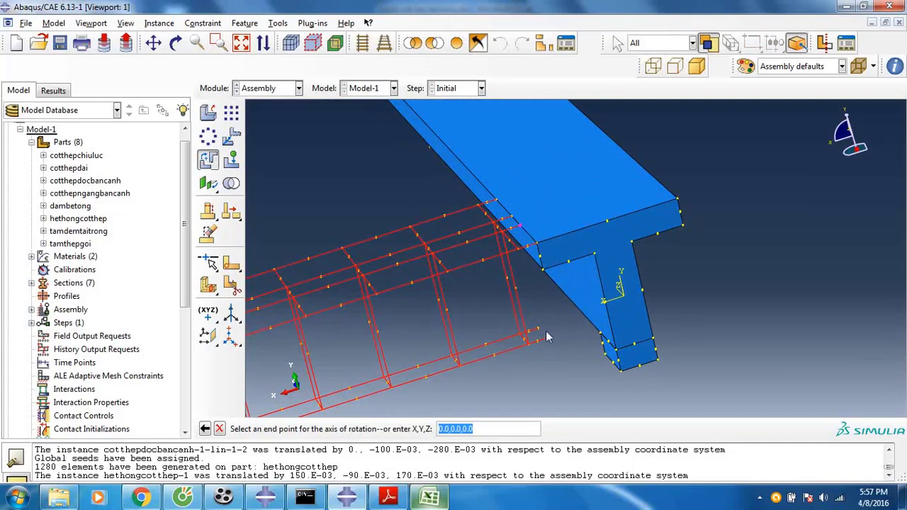
{"action": "left_click", "coordinate": [546, 339]}
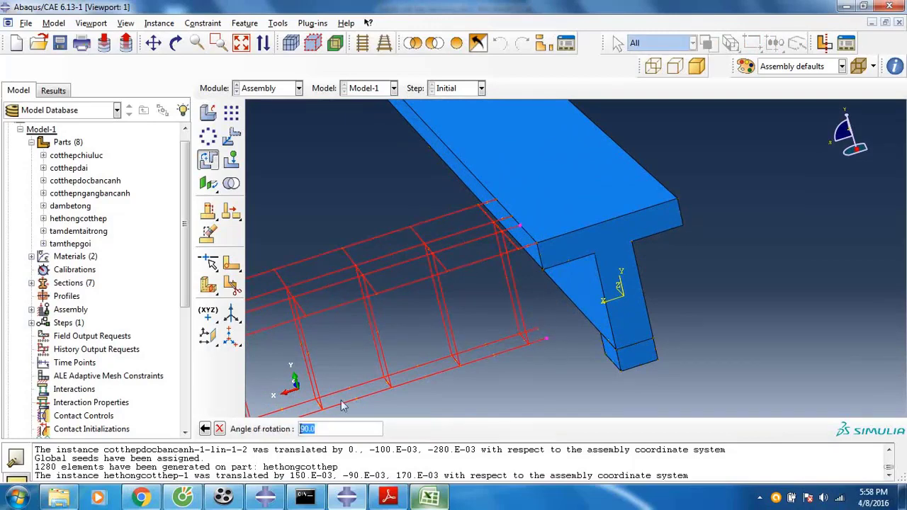
{"action": "key", "text": "Return"}
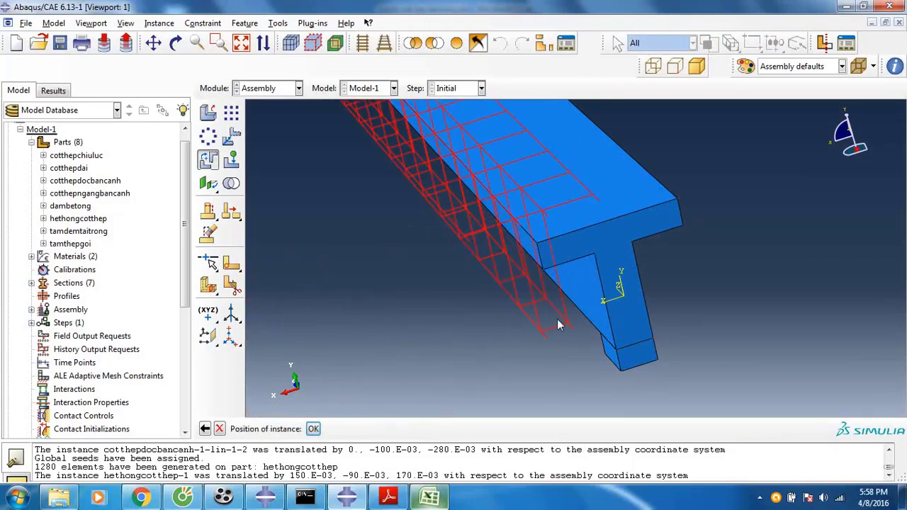
{"action": "left_click", "coordinate": [318, 431]}
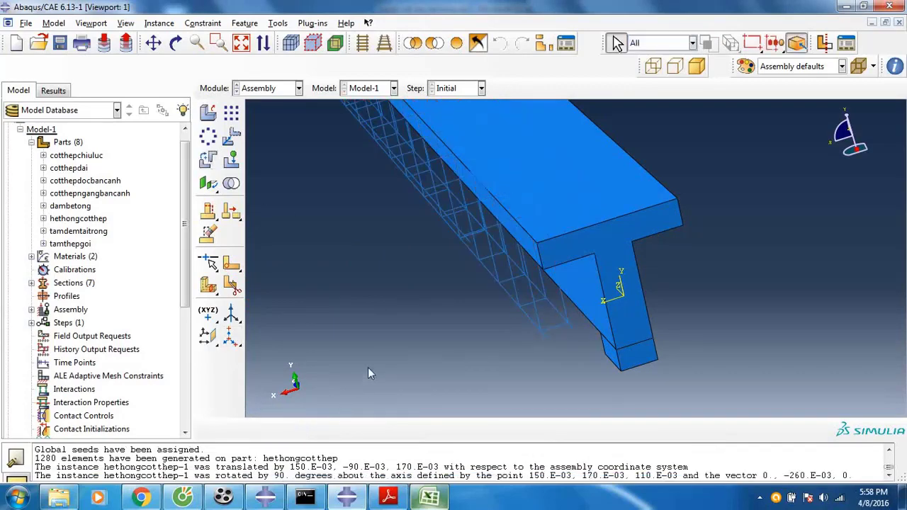
- Translate the hethongcotthep-1 rebar cage into the concrete beam, from the end point of its outer top flange bar to -0.14,0.16,0.01
{"action": "scroll", "coordinate": [425, 324], "scroll_direction": "down", "scroll_amount": 1}
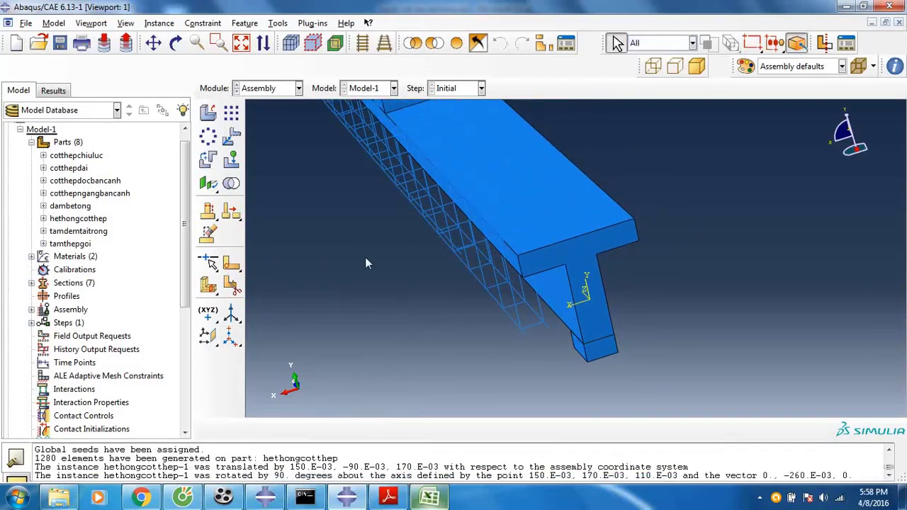
{"action": "left_click_drag", "start_coordinate": [365, 264], "coordinate": [546, 290], "text": "ctrl+alt"}
{"action": "scroll", "coordinate": [520, 274], "scroll_direction": "up", "scroll_amount": 3}
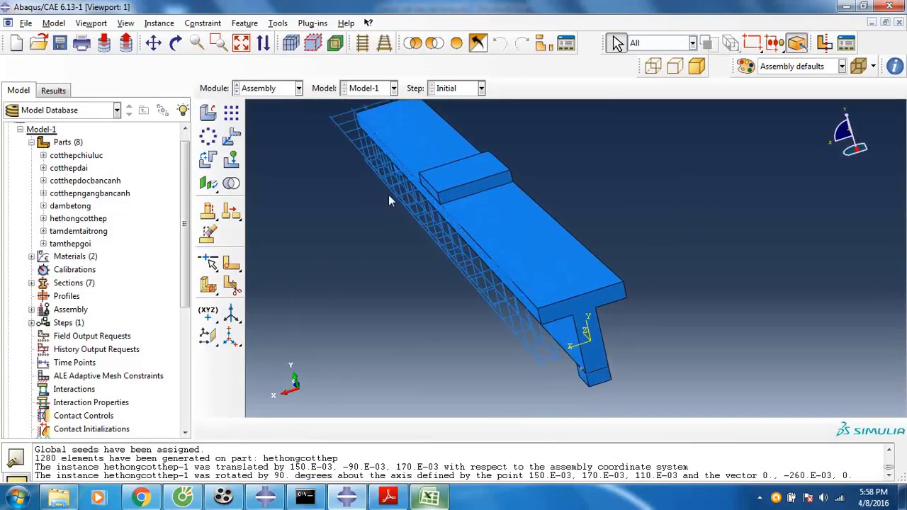
{"action": "left_click", "coordinate": [175, 43]}
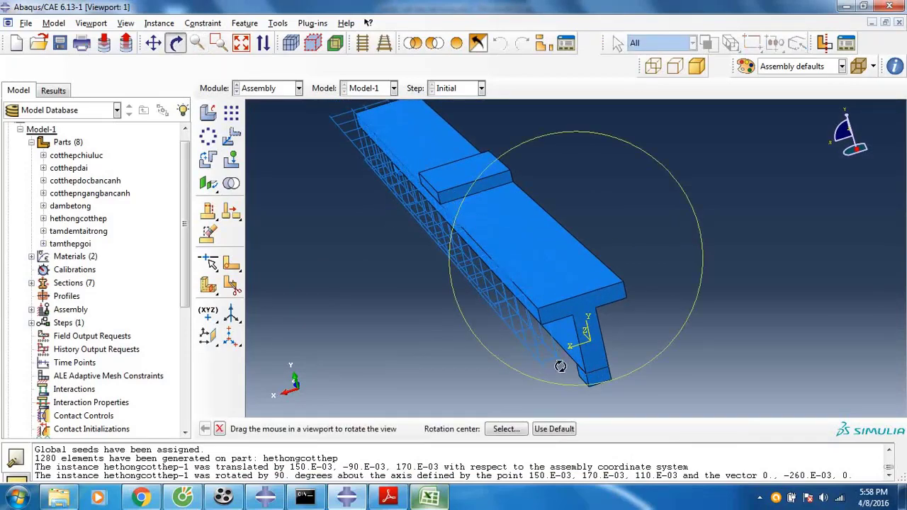
{"action": "left_click_drag", "start_coordinate": [563, 367], "coordinate": [574, 323]}
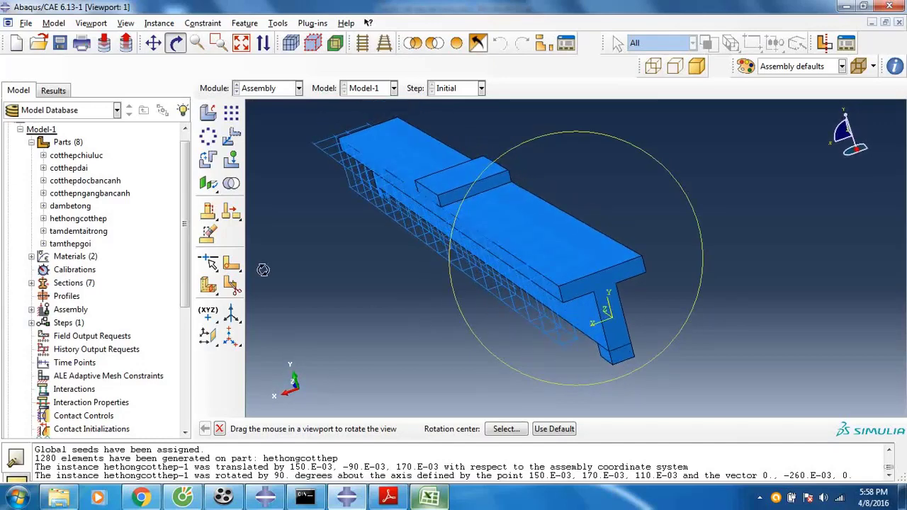
{"action": "left_click", "coordinate": [178, 44]}
{"action": "left_click", "coordinate": [236, 138]}
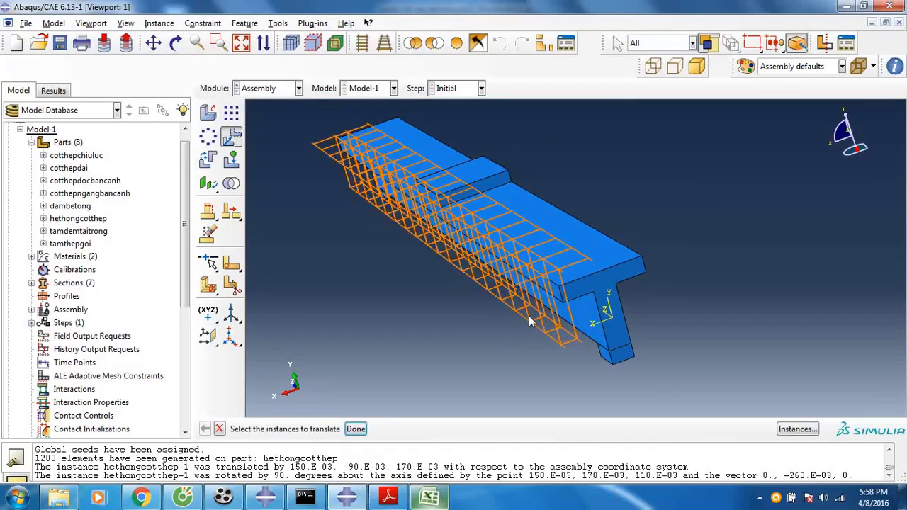
{"action": "left_click", "coordinate": [532, 318]}
{"action": "left_click", "coordinate": [356, 429]}
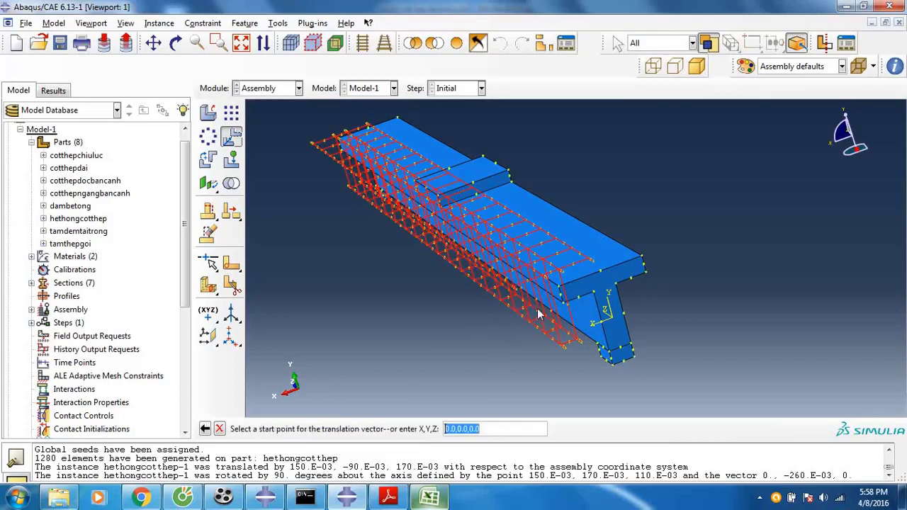
{"action": "scroll", "coordinate": [608, 273], "scroll_direction": "up", "scroll_amount": 3}
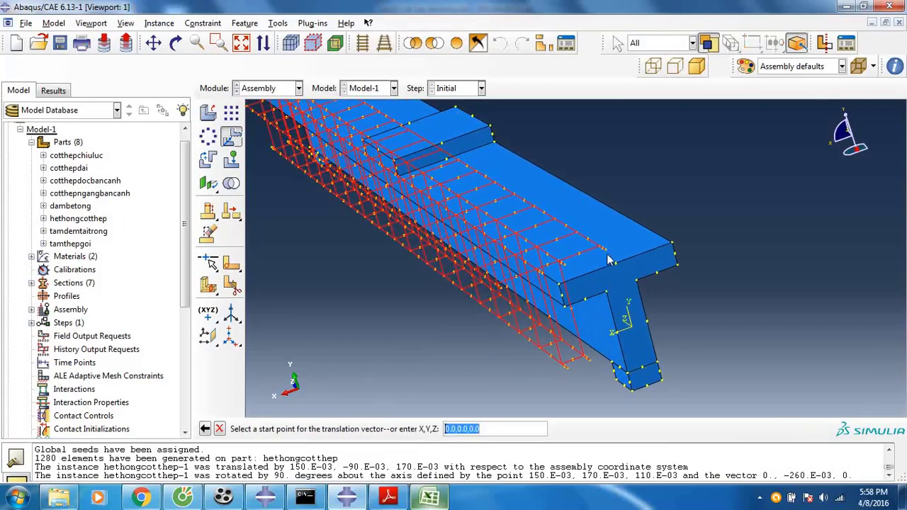
{"action": "scroll", "coordinate": [606, 249], "scroll_direction": "up", "scroll_amount": 1}
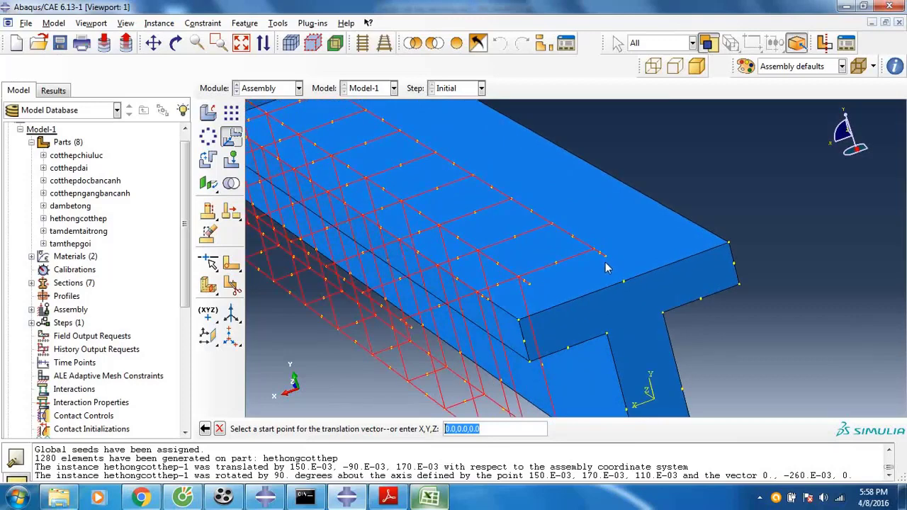
{"action": "left_click", "coordinate": [605, 257]}
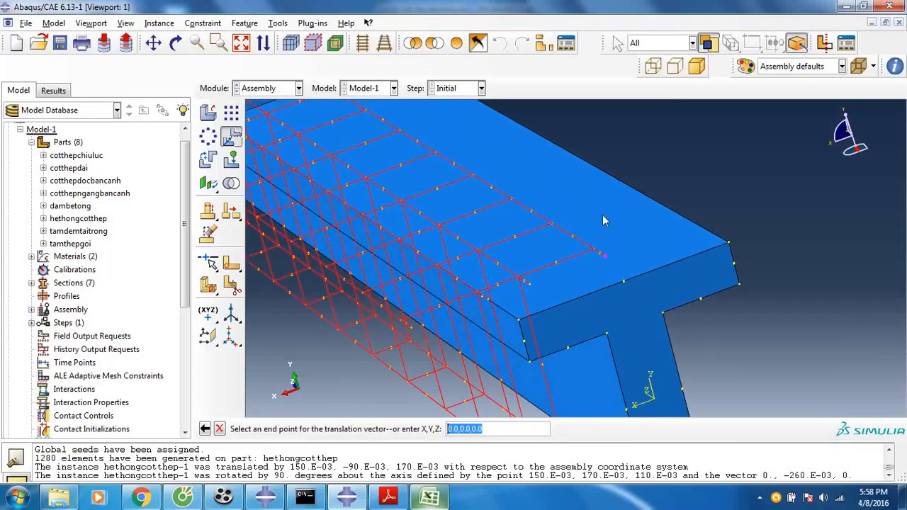
{"action": "scroll", "coordinate": [602, 248], "scroll_direction": "down", "scroll_amount": 2}
{"action": "scroll", "coordinate": [694, 237], "scroll_direction": "down", "scroll_amount": 1}
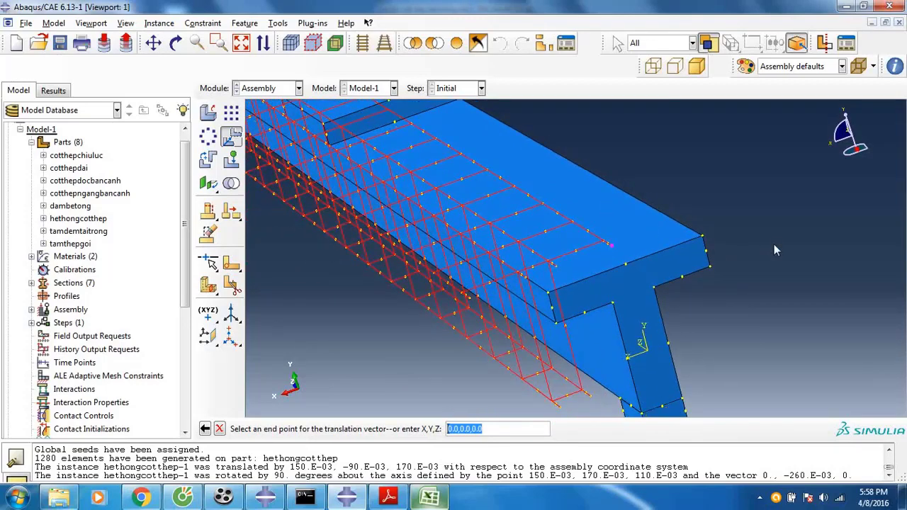
{"action": "scroll", "coordinate": [765, 280], "scroll_direction": "down", "scroll_amount": 1}
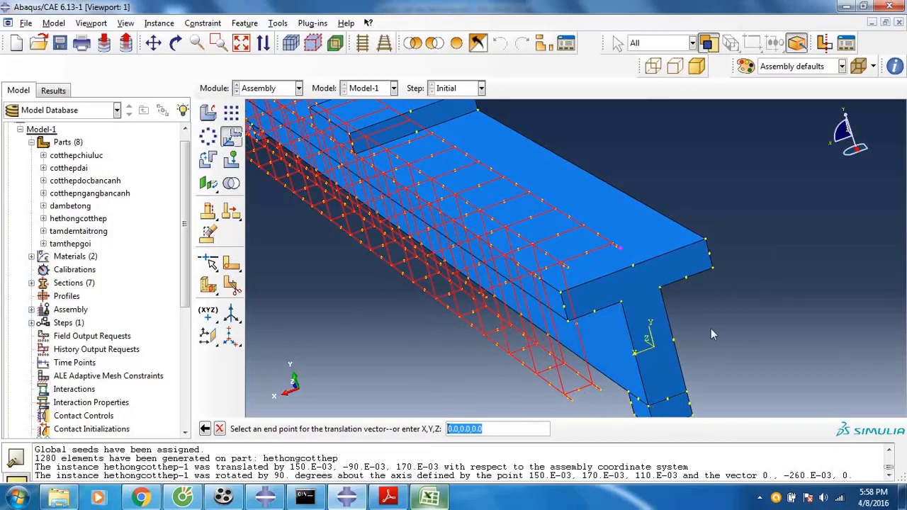
{"action": "type", "text": "0.01"}
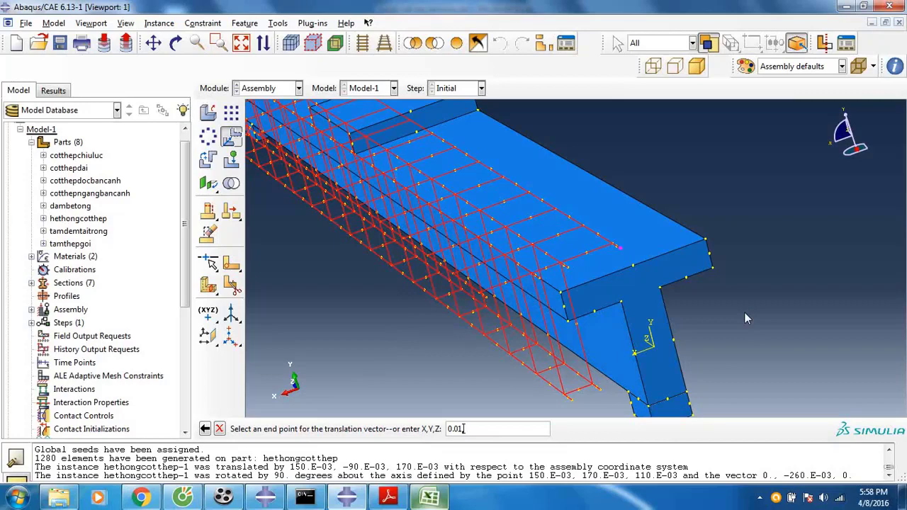
{"action": "type", "text": "0.16"}
{"action": "key", "text": "BackSpace"}
{"action": "type", "text": ",0.01"}
{"action": "left_click", "coordinate": [462, 428]}
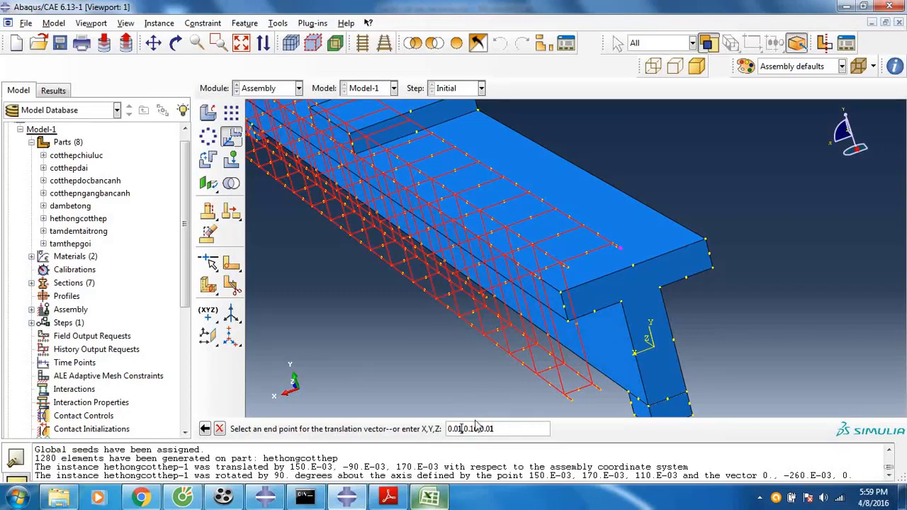
{"action": "key", "text": "BackSpace"}
{"action": "key", "text": "BackSpace"}
{"action": "key", "text": "BackSpace"}
{"action": "key", "text": "BackSpace"}
{"action": "key", "text": "BackSpace"}
{"action": "type", "text": "-0.1"}
{"action": "key", "text": "BackSpace"}
{"action": "type", "text": ".14"}
{"action": "key", "text": "Return"}
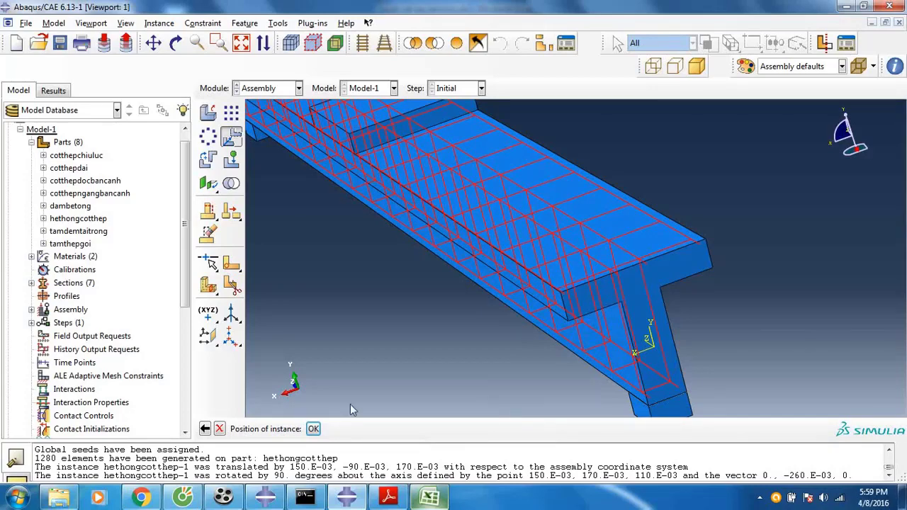
{"action": "left_click", "coordinate": [313, 429]}
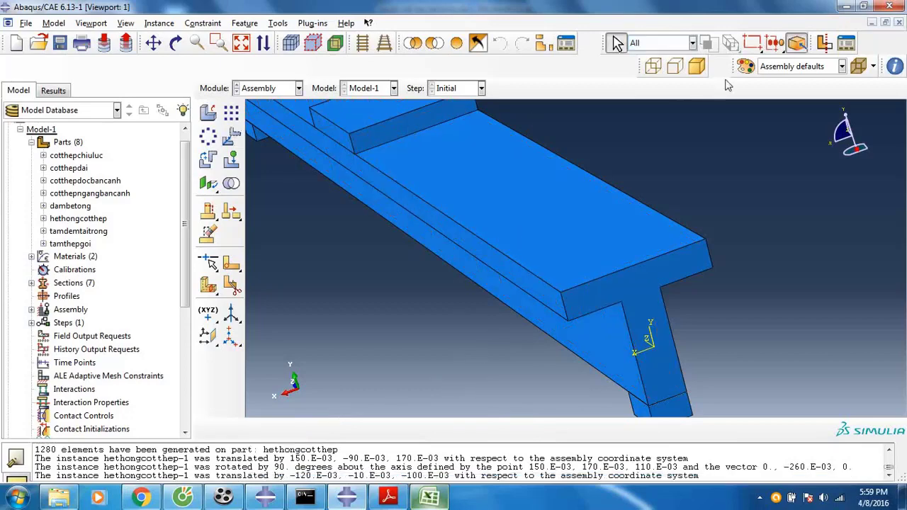
- Examine in wireframe how the rebar cage fits inside the beam, from the end and the side, and restore shaded display
{"action": "left_click", "coordinate": [652, 66]}
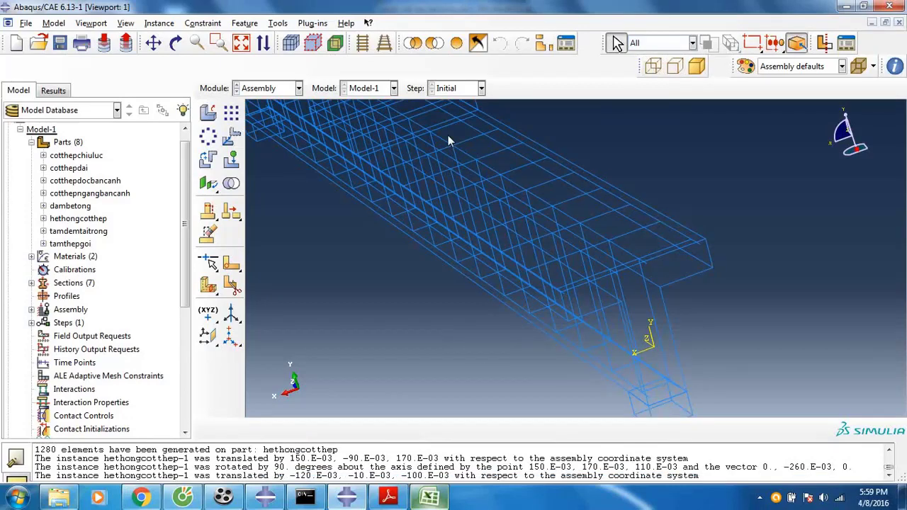
{"action": "left_click", "coordinate": [153, 44]}
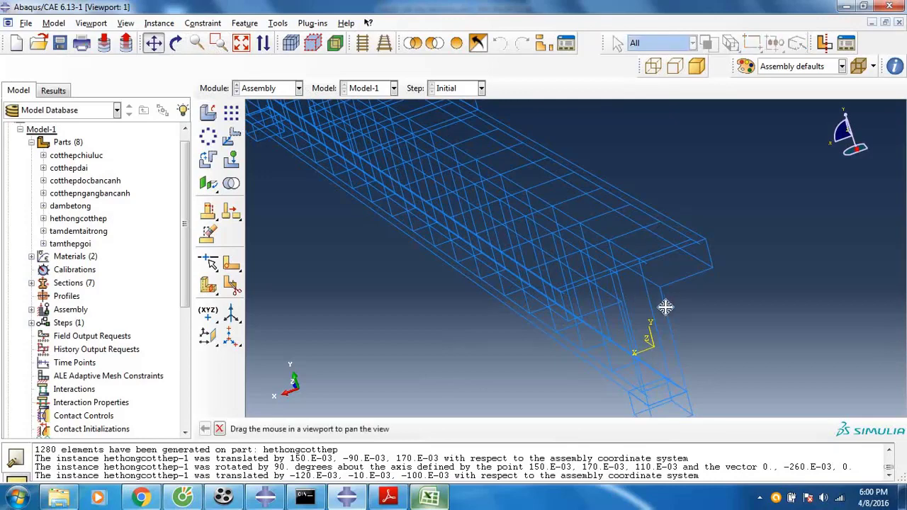
{"action": "left_click_drag", "start_coordinate": [662, 308], "coordinate": [609, 300]}
{"action": "left_click", "coordinate": [176, 44]}
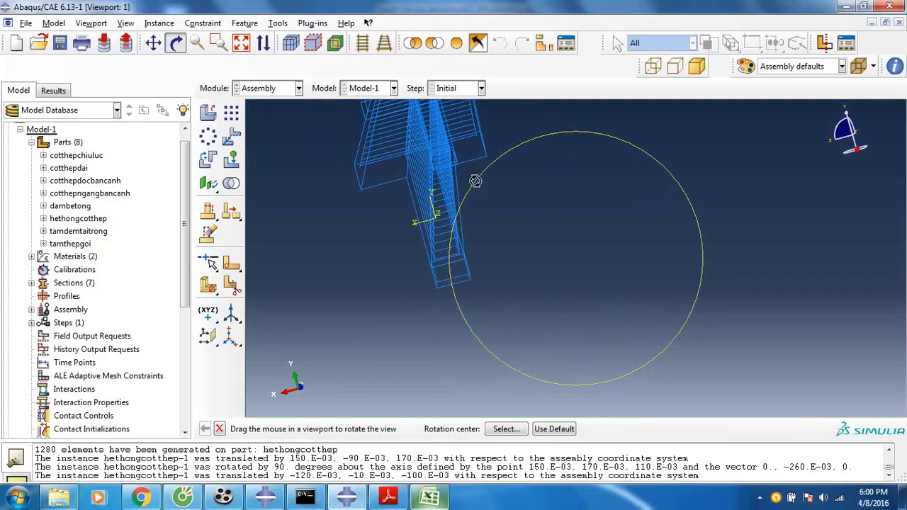
{"action": "left_click", "coordinate": [154, 44]}
{"action": "left_click_drag", "start_coordinate": [512, 206], "coordinate": [615, 270]}
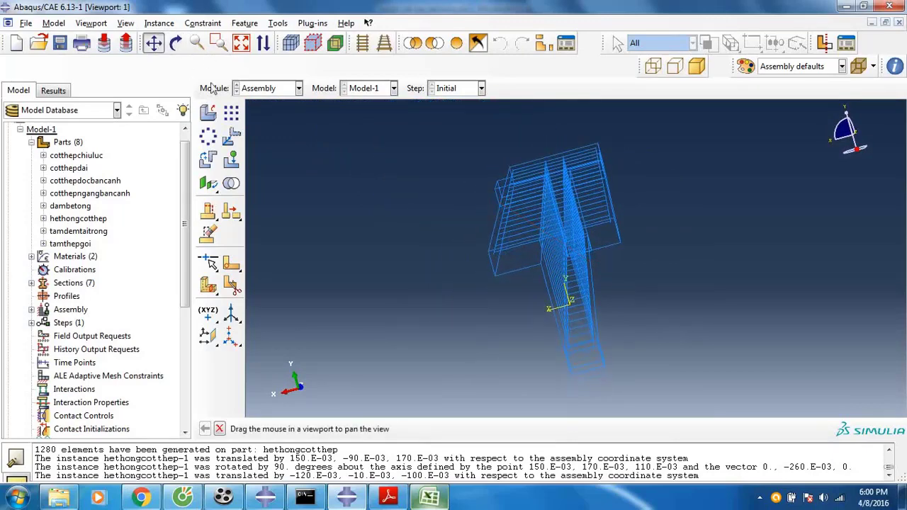
{"action": "left_click", "coordinate": [176, 44]}
{"action": "left_click_drag", "start_coordinate": [582, 301], "coordinate": [582, 292]}
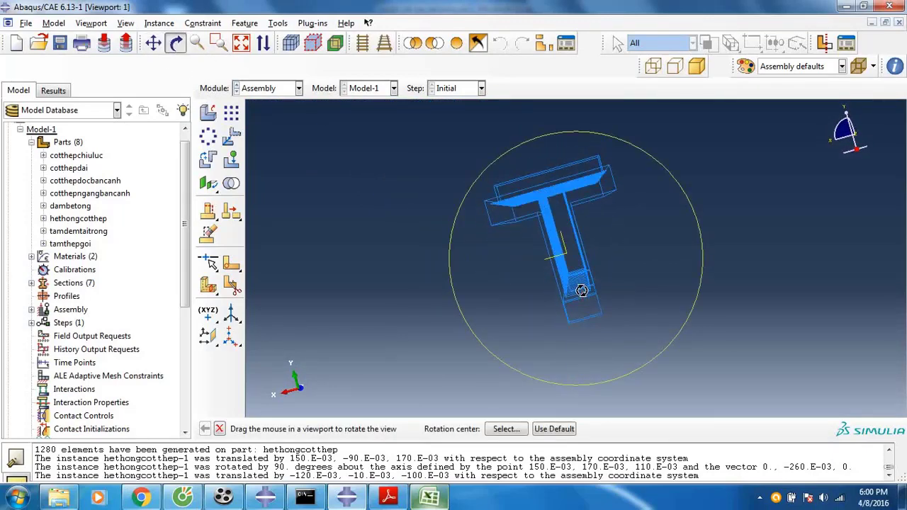
{"action": "left_click_drag", "start_coordinate": [621, 229], "coordinate": [620, 229]}
{"action": "left_click_drag", "start_coordinate": [617, 265], "coordinate": [617, 267]}
{"action": "left_click_drag", "start_coordinate": [628, 222], "coordinate": [574, 265]}
{"action": "left_click_drag", "start_coordinate": [495, 225], "coordinate": [699, 291]}
{"action": "key", "text": "Escape"}
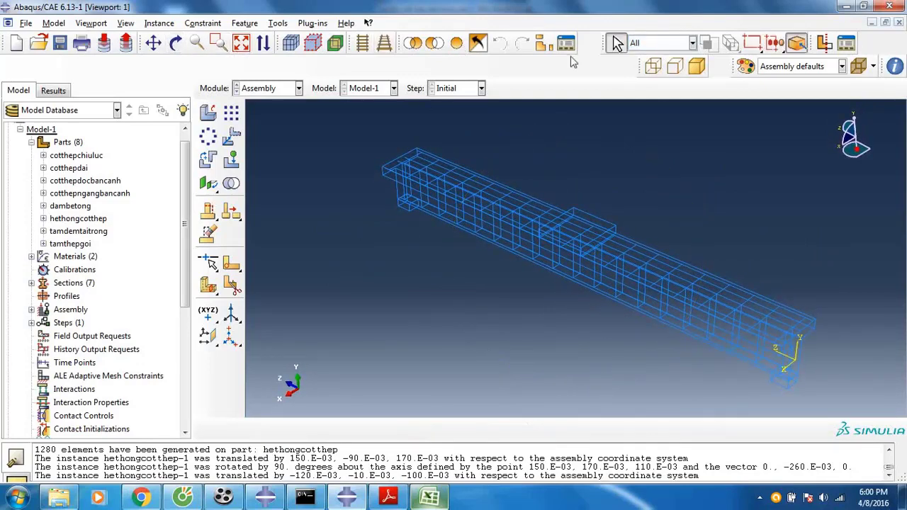
{"action": "left_click", "coordinate": [697, 67]}
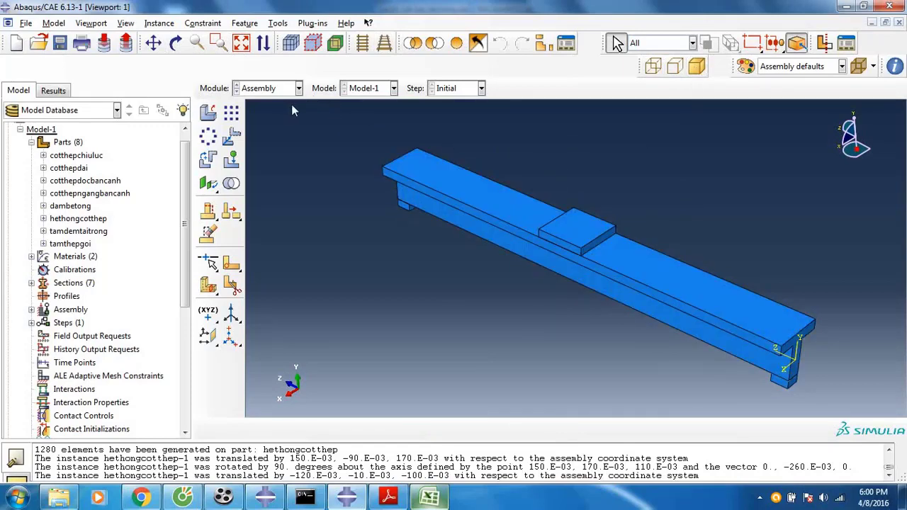
- Create a Static, General analysis step named Step-1 after Initial with a time period of 500
{"action": "left_click", "coordinate": [277, 89]}
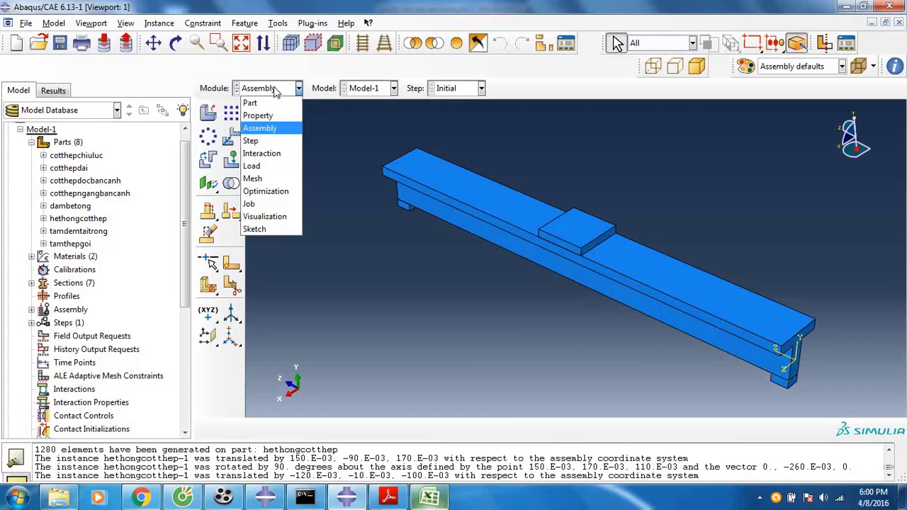
{"action": "left_click", "coordinate": [270, 141]}
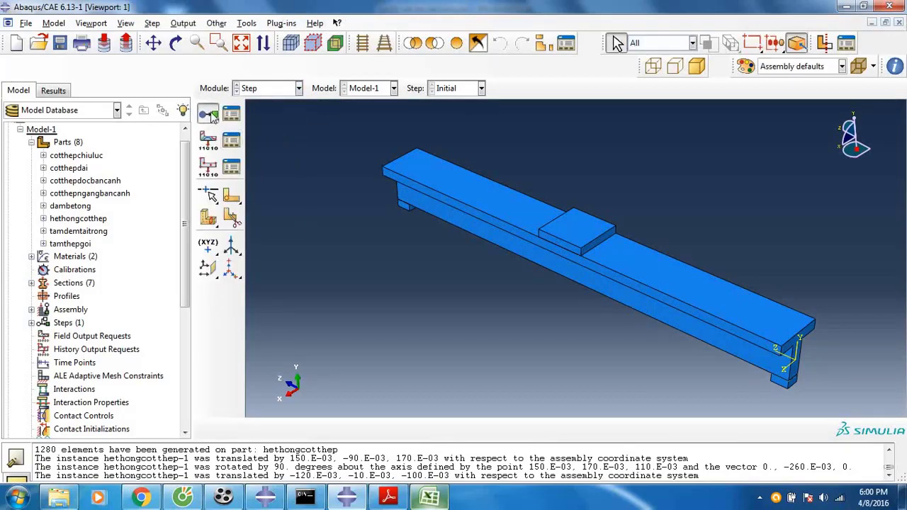
{"action": "left_click", "coordinate": [209, 115]}
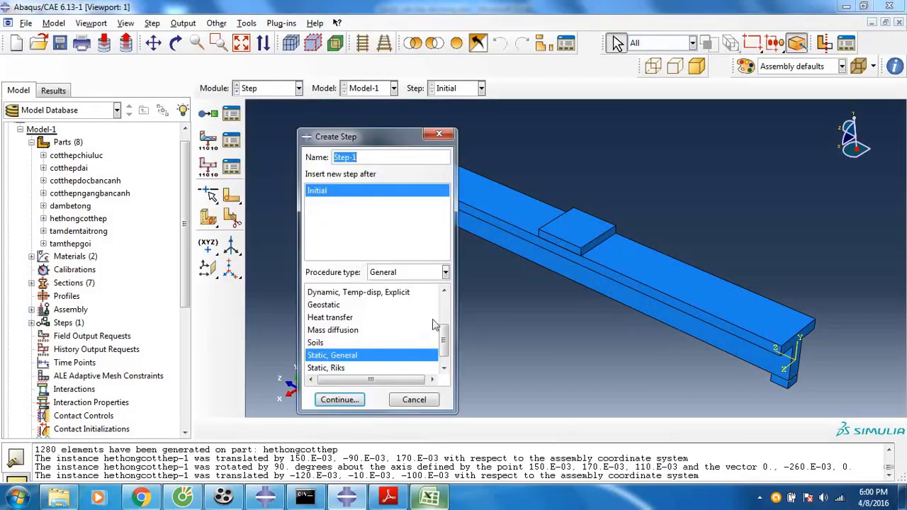
{"action": "left_click", "coordinate": [346, 398]}
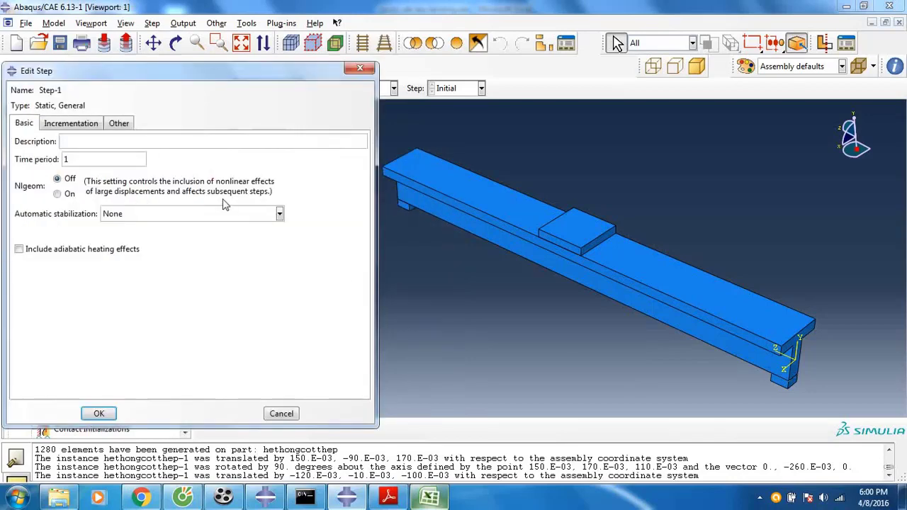
{"action": "double_click", "coordinate": [85, 160]}
{"action": "type", "text": "500"}
- Set Step-1's maximum number of increments to 1000, initial increment size to 0.1 and minimum increment size to 1e-006
{"action": "left_click", "coordinate": [66, 124]}
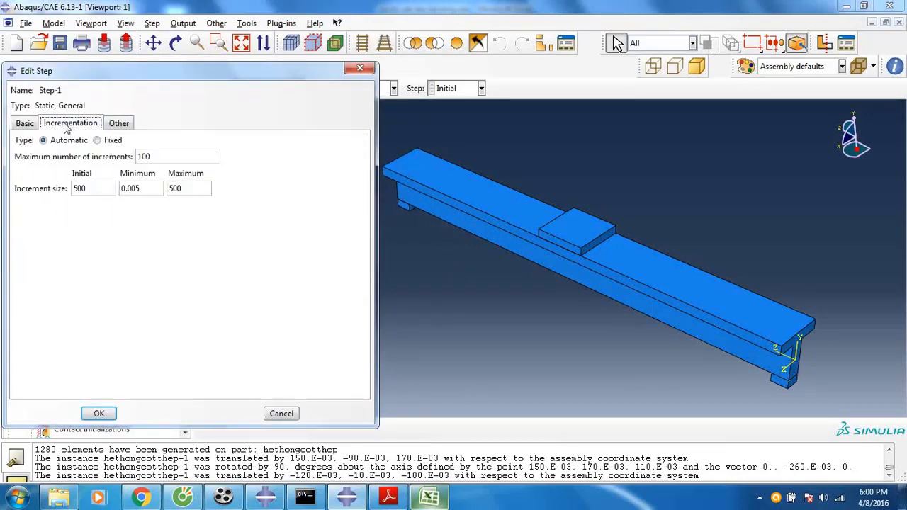
{"action": "left_click", "coordinate": [168, 158]}
{"action": "type", "text": "0"}
{"action": "double_click", "coordinate": [84, 189]}
{"action": "type", "text": "0."}
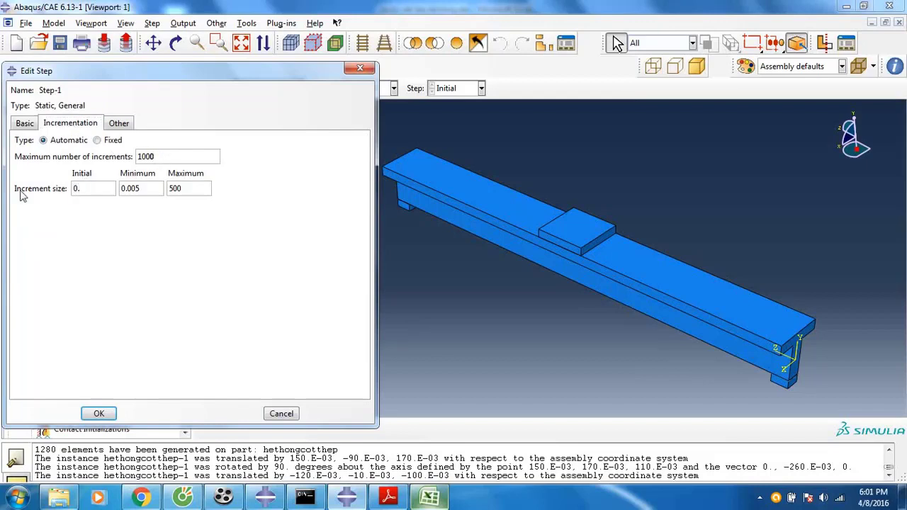
{"action": "type", "text": "1"}
{"action": "key", "text": "Tab"}
{"action": "type", "text": "1e-006"}
- Switch to Adobe Reader and look through the rest of abaqusvidu4-1.pdf, up to its last page, for the analysis step settings
{"action": "left_click", "coordinate": [389, 498]}
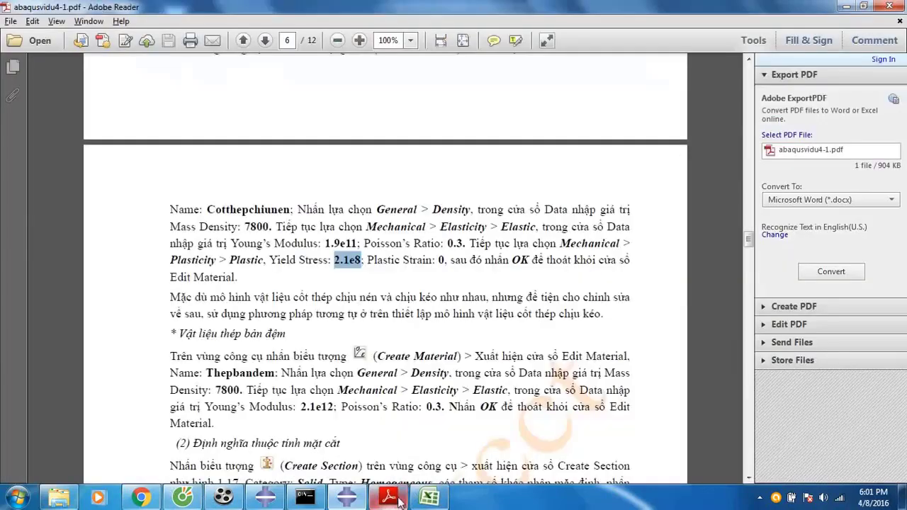
{"action": "scroll", "coordinate": [406, 317], "scroll_direction": "down", "scroll_amount": 10}
{"action": "scroll", "coordinate": [406, 317], "scroll_direction": "down", "scroll_amount": 20}
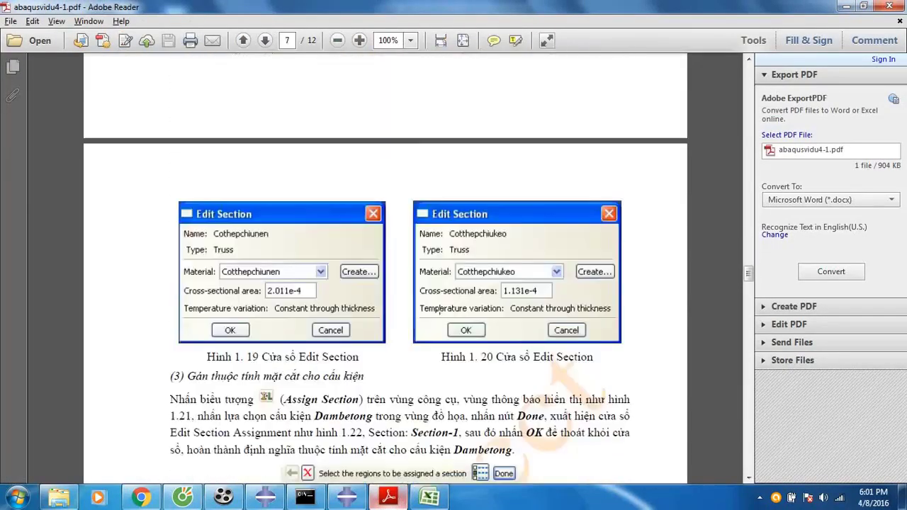
{"action": "scroll", "coordinate": [536, 286], "scroll_direction": "down", "scroll_amount": 20}
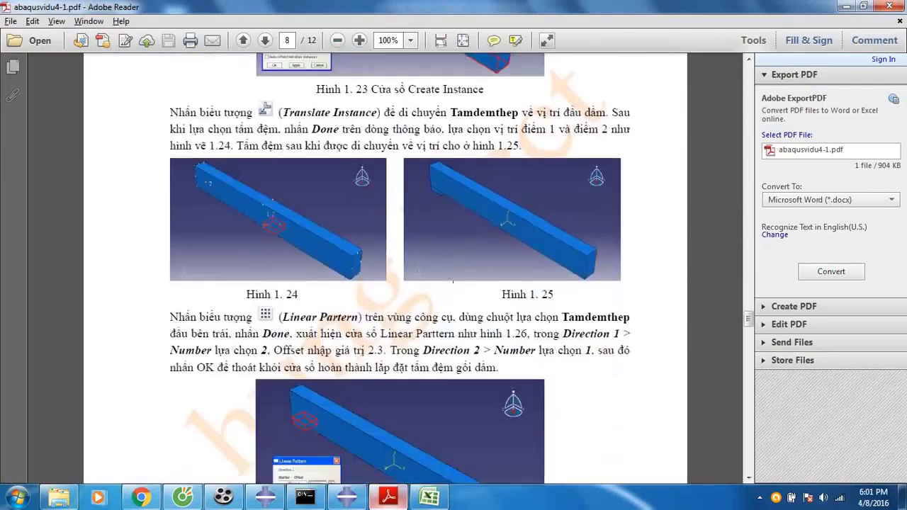
{"action": "scroll", "coordinate": [476, 264], "scroll_direction": "down", "scroll_amount": 20}
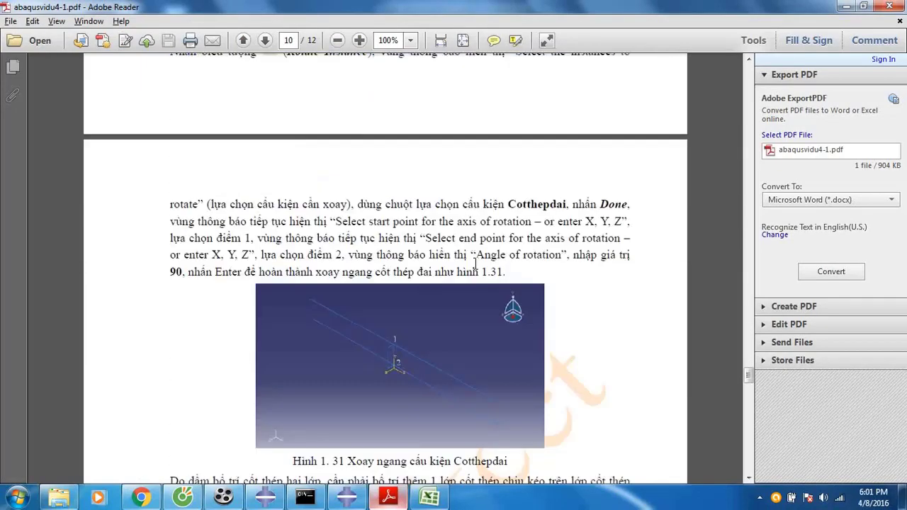
{"action": "scroll", "coordinate": [471, 264], "scroll_direction": "down", "scroll_amount": 20}
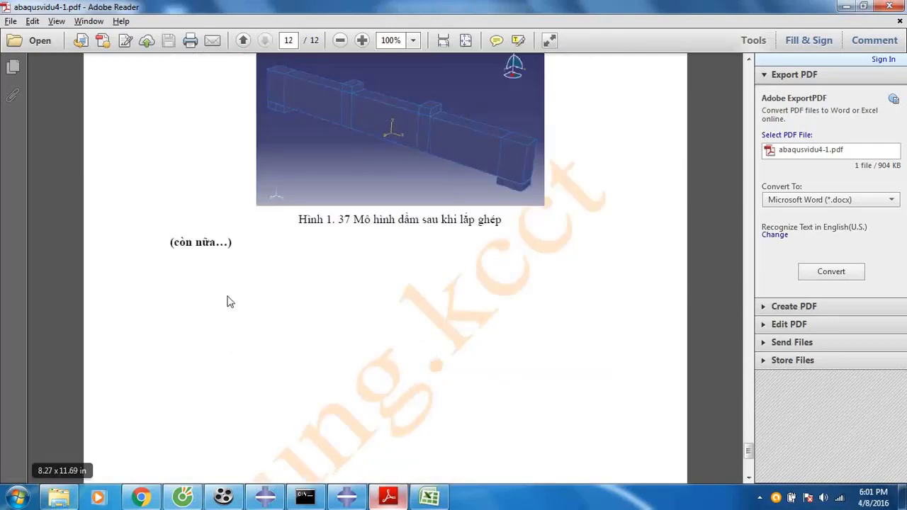
- Open abaqusvidu4-2.pdf from the Abaqus reference folder inside THAM KHAO and enlarge its first page to 125%
{"action": "left_click", "coordinate": [59, 497]}
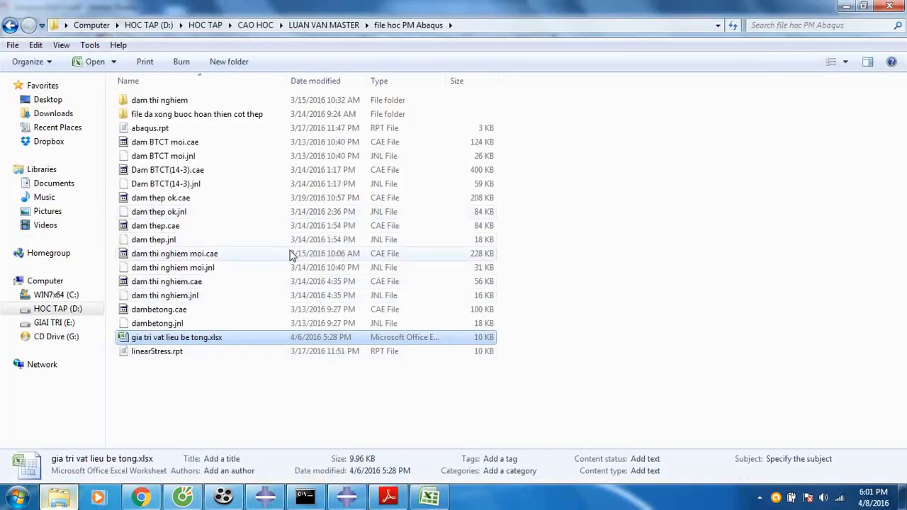
{"action": "key", "text": "BackSpace"}
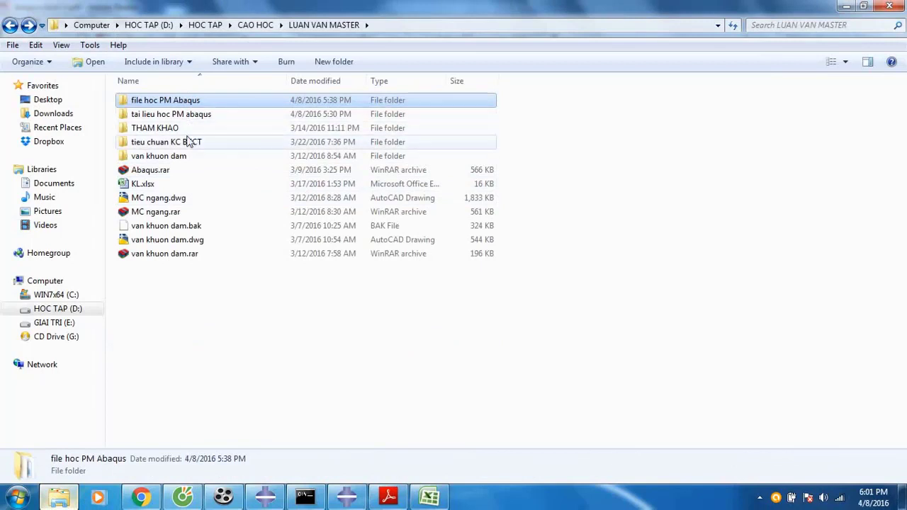
{"action": "double_click", "coordinate": [187, 129]}
{"action": "double_click", "coordinate": [239, 129]}
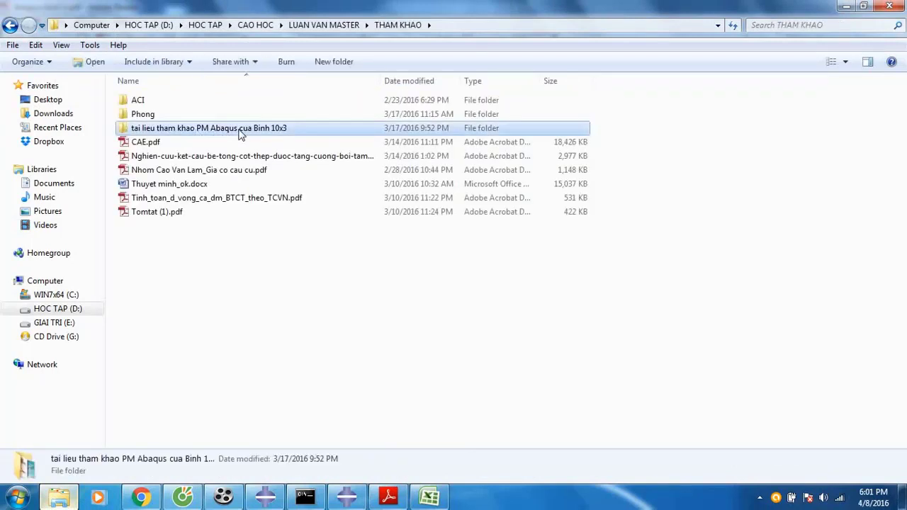
{"action": "double_click", "coordinate": [178, 128]}
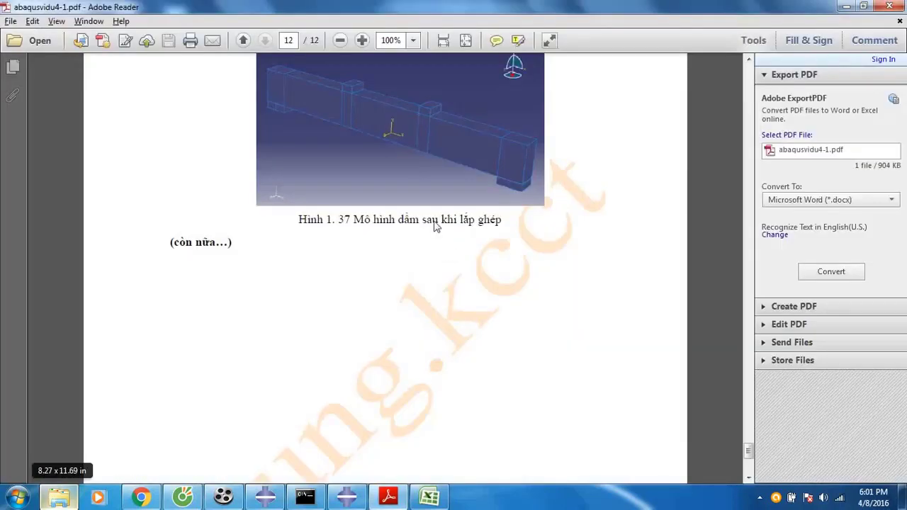
{"action": "scroll", "coordinate": [443, 222], "scroll_direction": "down", "scroll_amount": 1, "text": "ctrl"}
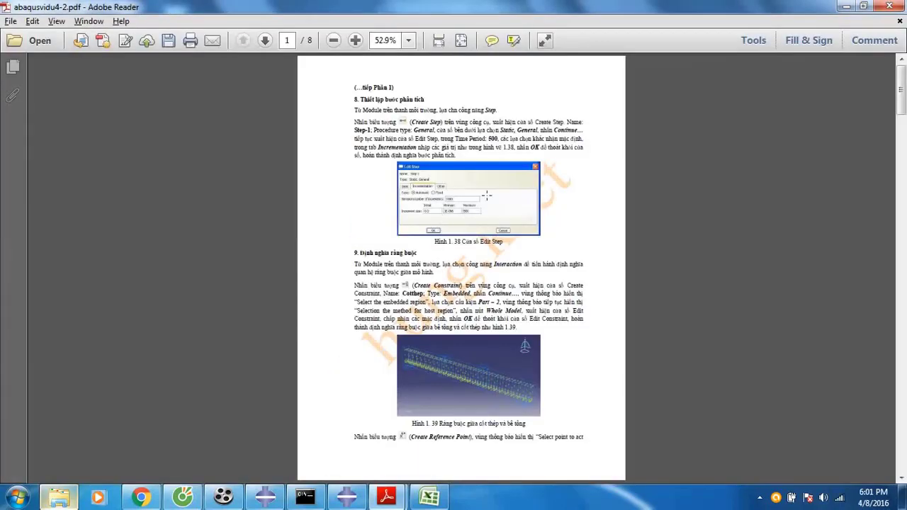
{"action": "scroll", "coordinate": [488, 194], "scroll_direction": "up", "scroll_amount": 3, "text": "ctrl"}
{"action": "scroll", "coordinate": [479, 242], "scroll_direction": "up", "scroll_amount": 2, "text": "ctrl"}
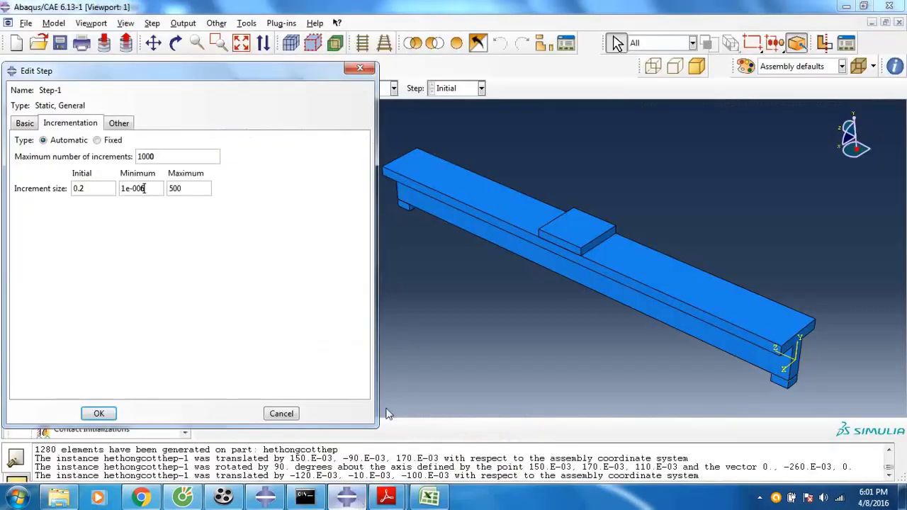
- Switch back to Abaqus/CAE, accept the incrementation settings of Step-1, and change to the Interaction module
{"action": "left_click", "coordinate": [347, 496]}
{"action": "left_click", "coordinate": [100, 414]}
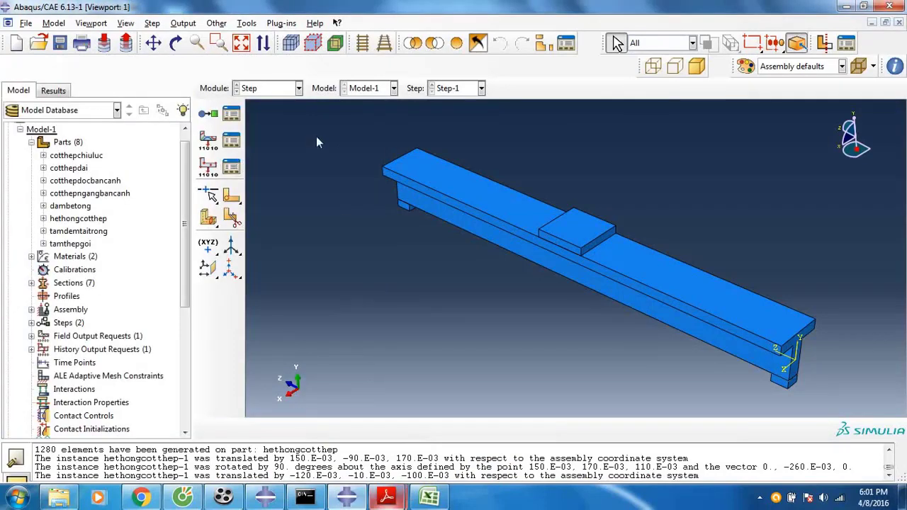
{"action": "left_click", "coordinate": [282, 89]}
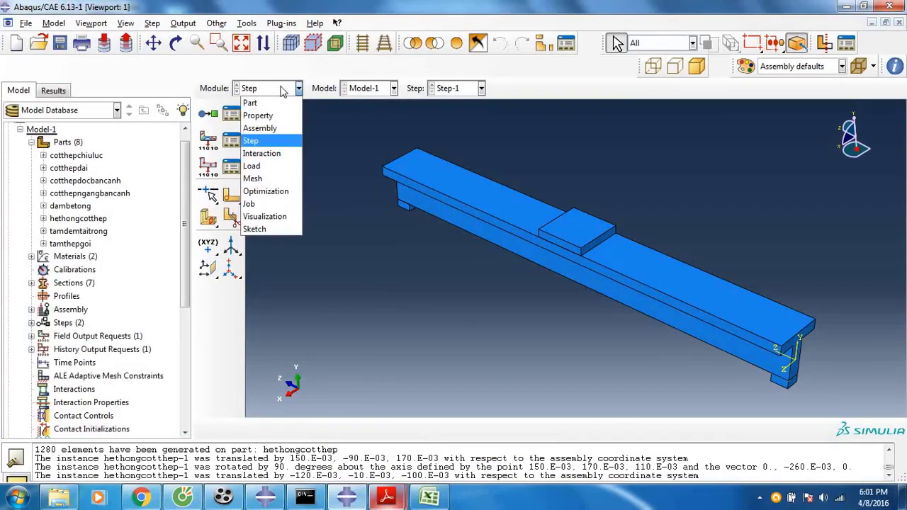
{"action": "left_click", "coordinate": [268, 154]}
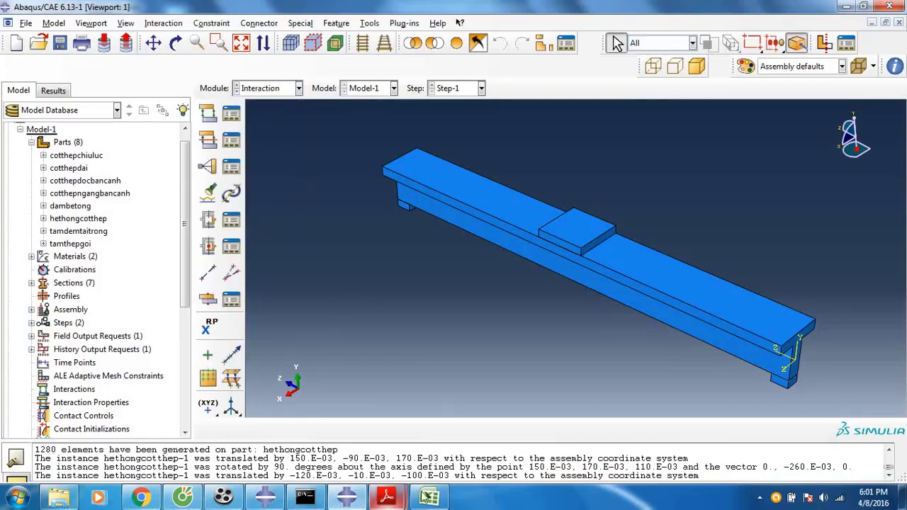
- Switch to abaqusvidu4-2.pdf in Adobe Reader and read the section 9 instructions for creating the rebar constraint
{"action": "mouse_move", "coordinate": [397, 499]}
{"action": "left_click", "coordinate": [505, 434]}
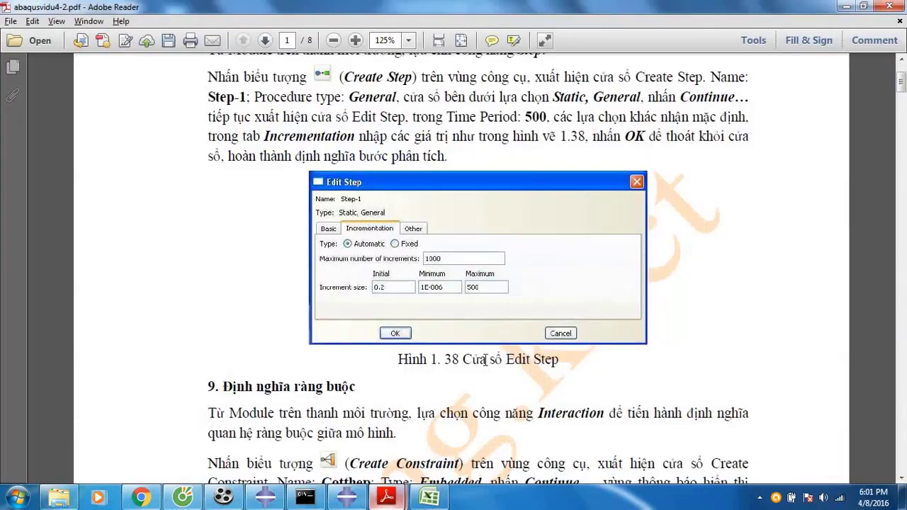
{"action": "scroll", "coordinate": [477, 301], "scroll_direction": "down", "scroll_amount": 2}
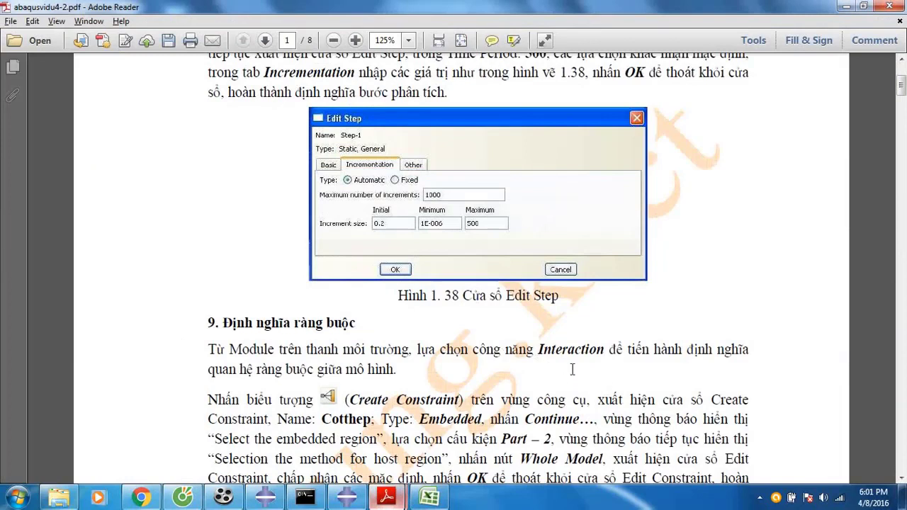
{"action": "scroll", "coordinate": [473, 375], "scroll_direction": "down", "scroll_amount": 1}
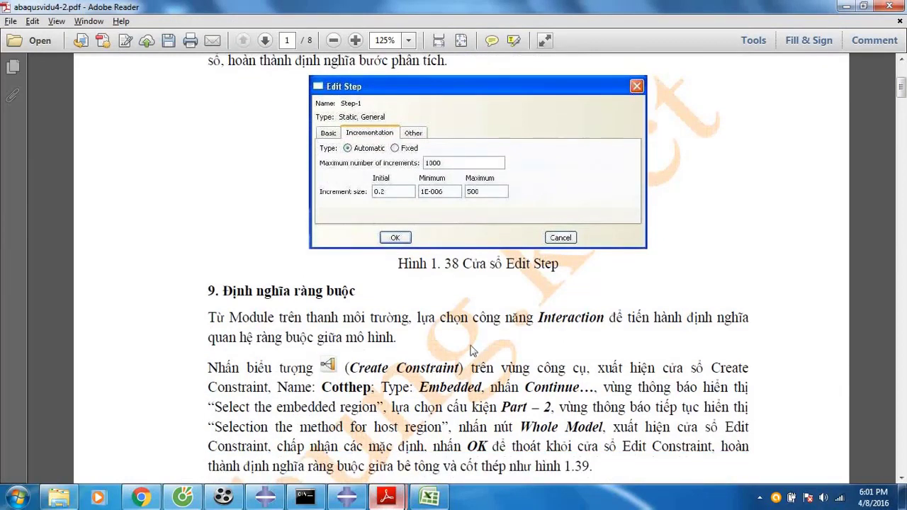
{"action": "scroll", "coordinate": [471, 351], "scroll_direction": "down", "scroll_amount": 2}
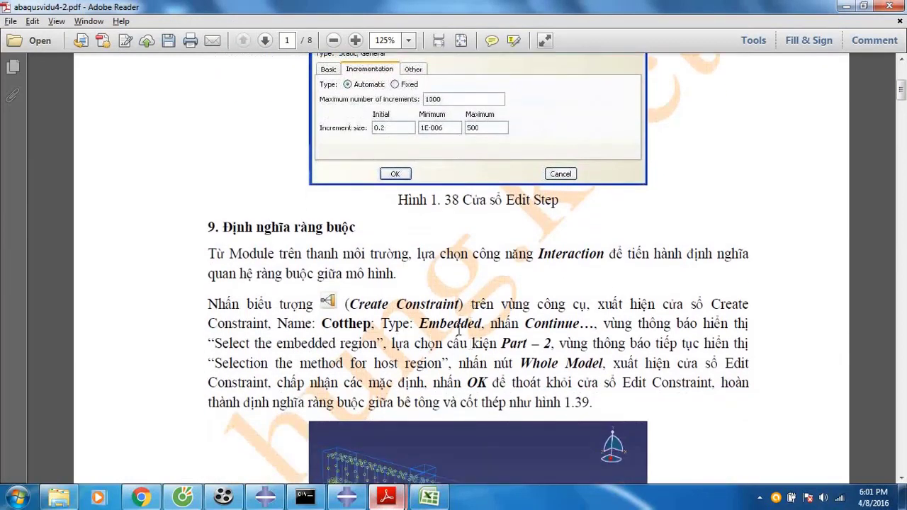
- Switch back to Abaqus/CAE and start a new Embedded region constraint with the default name Constraint-1
{"action": "key", "text": "alt+Tab"}
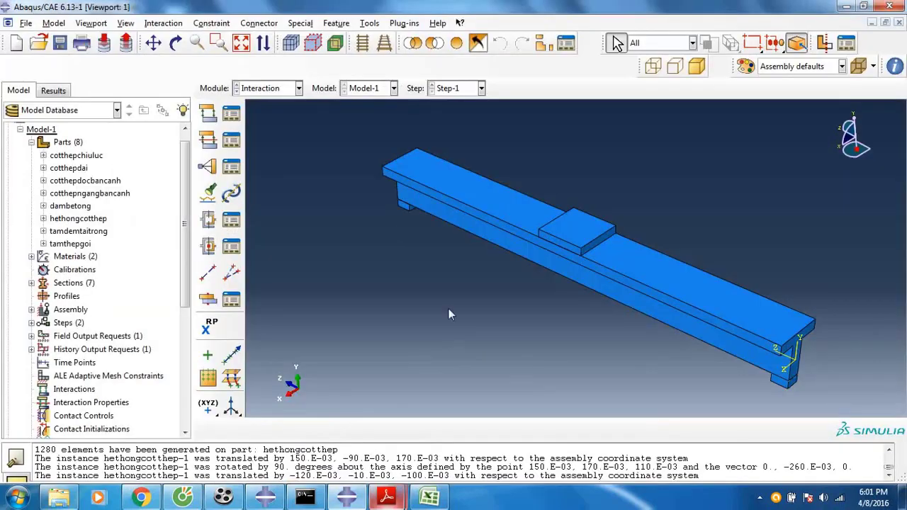
{"action": "left_click", "coordinate": [208, 166]}
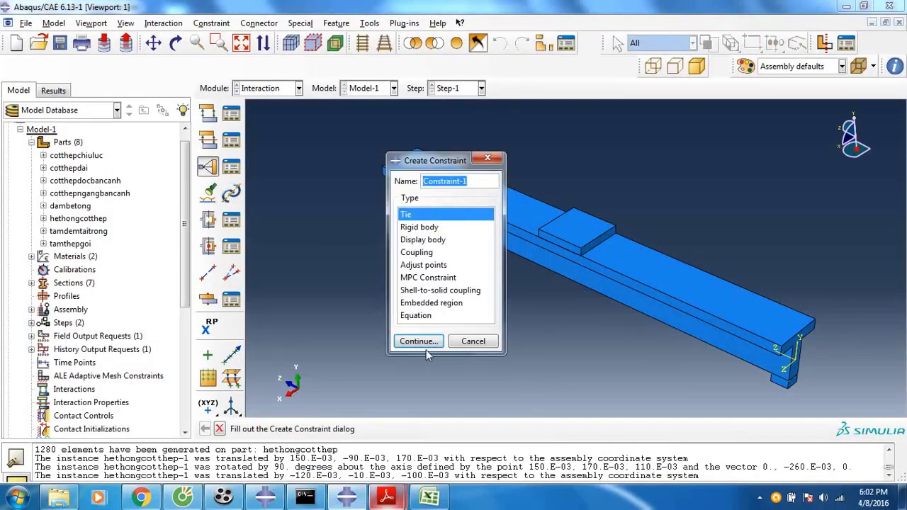
{"action": "left_click", "coordinate": [439, 305]}
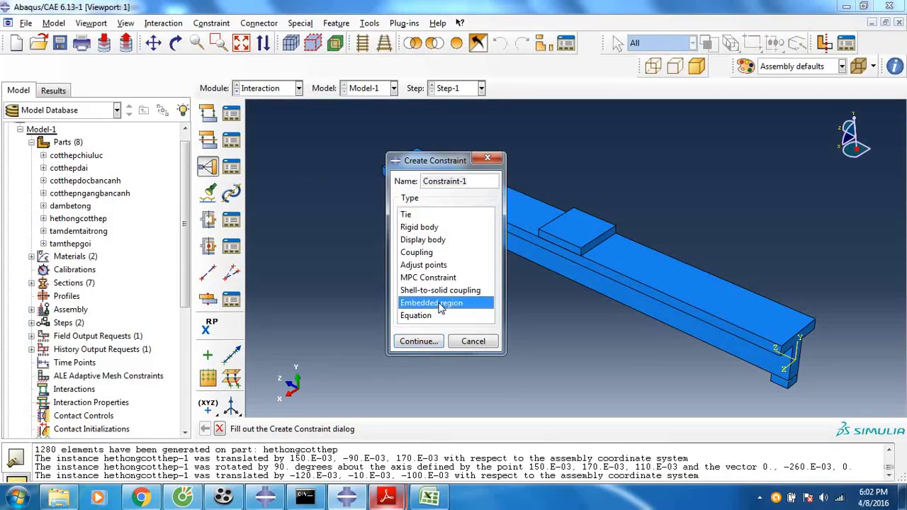
{"action": "left_click", "coordinate": [418, 341]}
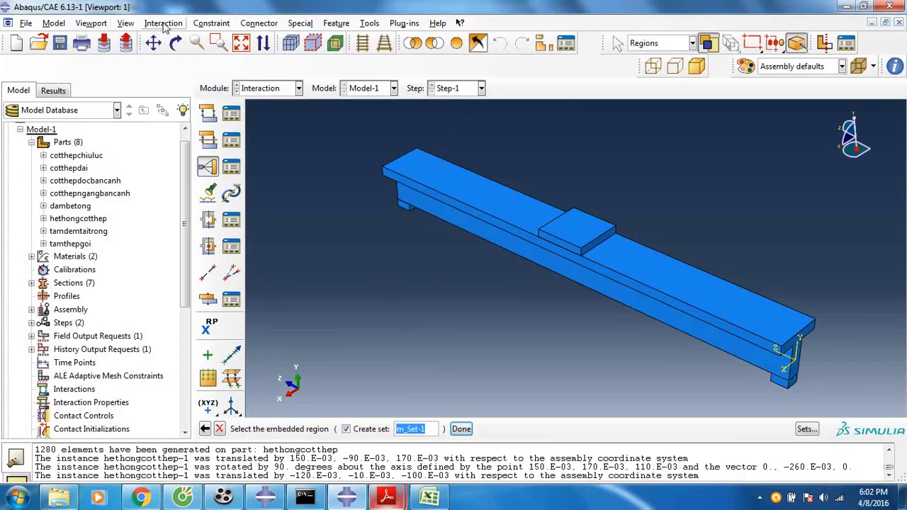
- Hide all assembly instances except the rebar cage hethongcotthep-1
{"action": "left_click", "coordinate": [126, 23]}
{"action": "left_click", "coordinate": [213, 259]}
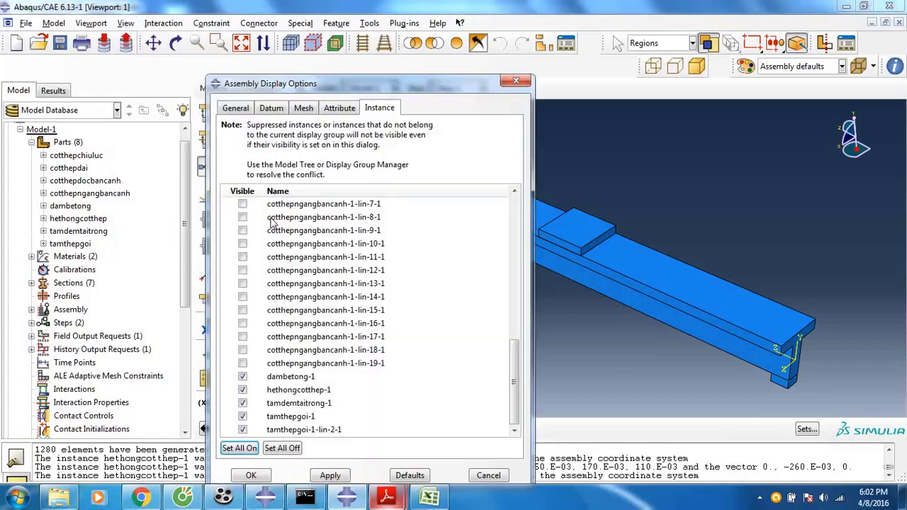
{"action": "left_click", "coordinate": [282, 448]}
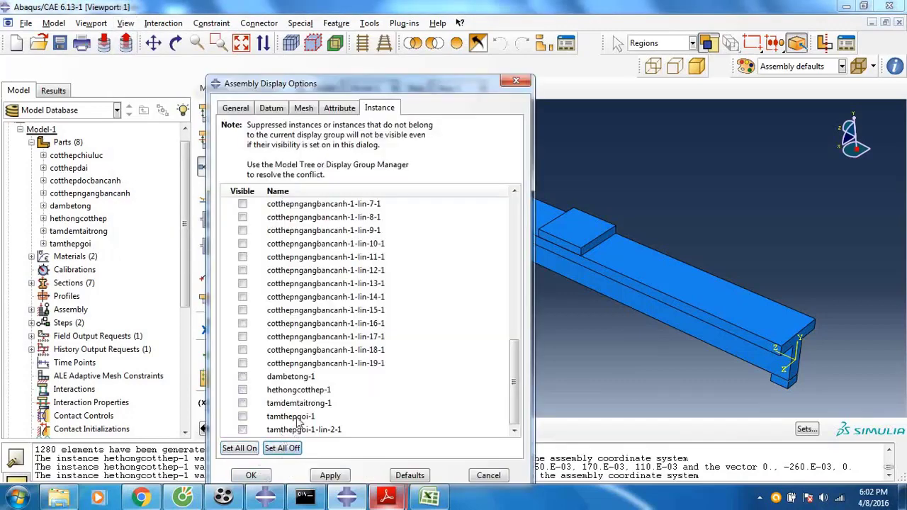
{"action": "left_click", "coordinate": [297, 390]}
{"action": "left_click", "coordinate": [330, 475]}
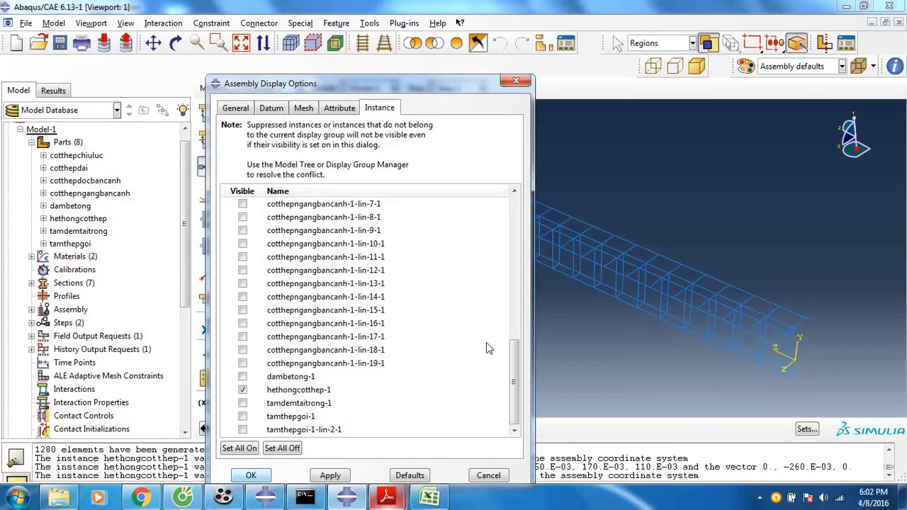
- Consult the PDF's constraint instructions, then embed the entire rebar cage in the whole model with the default tolerances
{"action": "left_click", "coordinate": [391, 496]}
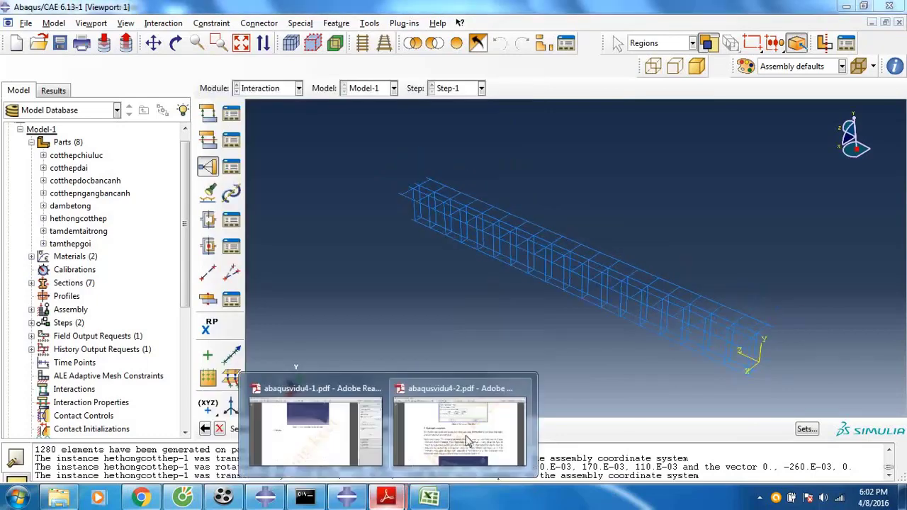
{"action": "left_click", "coordinate": [466, 435]}
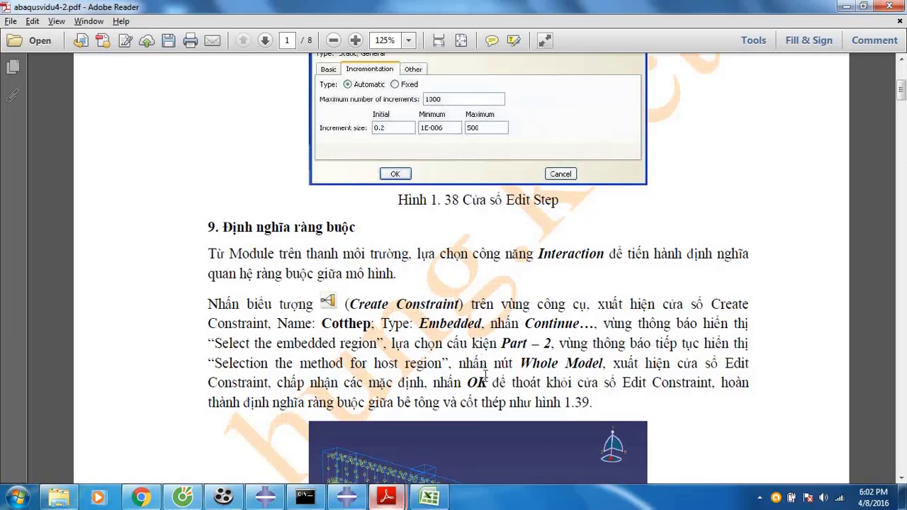
{"action": "left_click", "coordinate": [346, 496]}
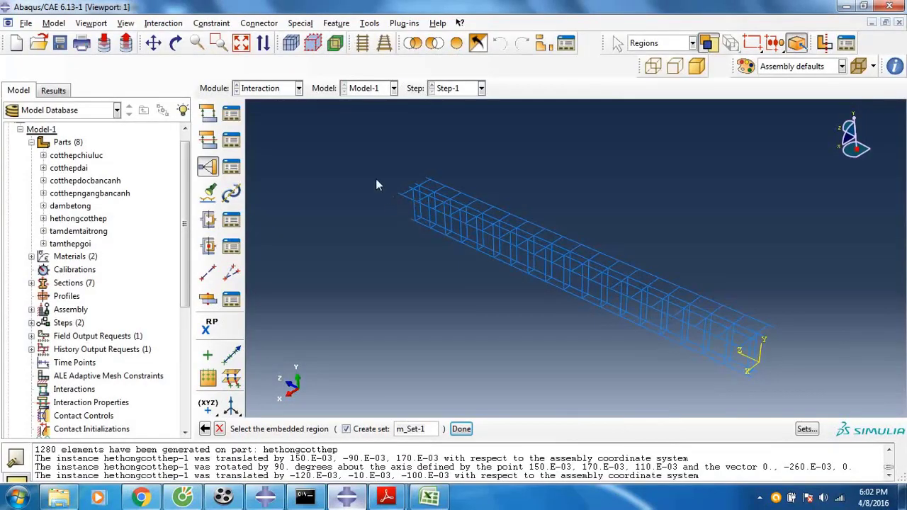
{"action": "left_click_drag", "start_coordinate": [374, 165], "coordinate": [845, 405]}
{"action": "left_click", "coordinate": [461, 429]}
{"action": "left_click", "coordinate": [452, 430]}
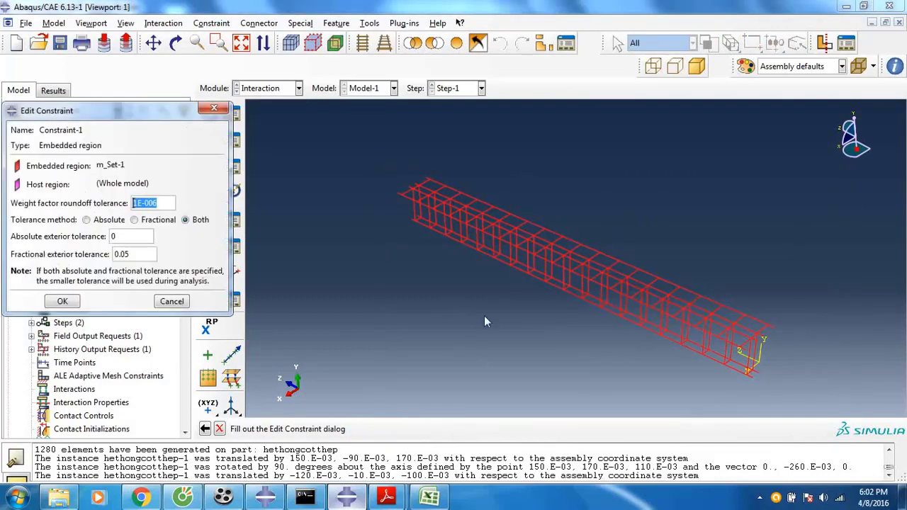
{"action": "left_click", "coordinate": [63, 301]}
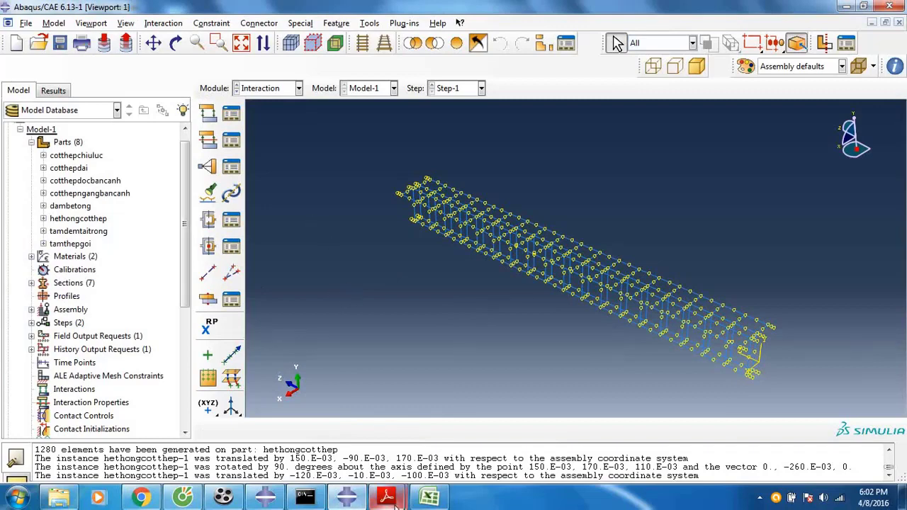
- Switch to abaqusvidu4-2.pdf and read how the reference points are created and which coordinates they use
{"action": "mouse_move", "coordinate": [397, 499]}
{"action": "left_click", "coordinate": [461, 445]}
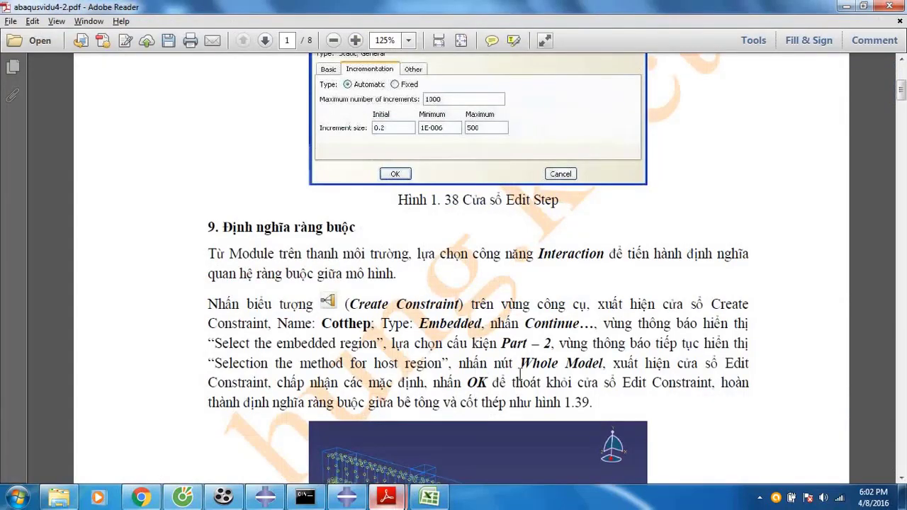
{"action": "scroll", "coordinate": [581, 292], "scroll_direction": "down", "scroll_amount": 5}
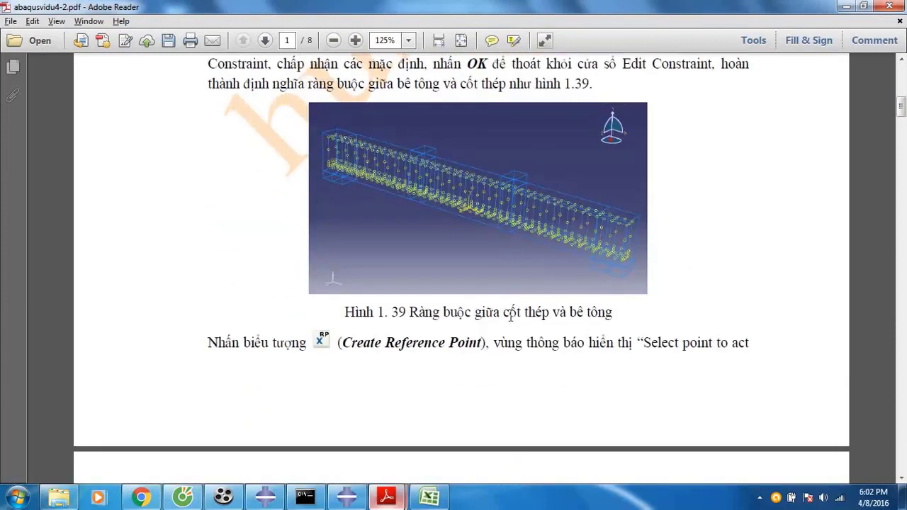
{"action": "scroll", "coordinate": [550, 333], "scroll_direction": "down", "scroll_amount": 3}
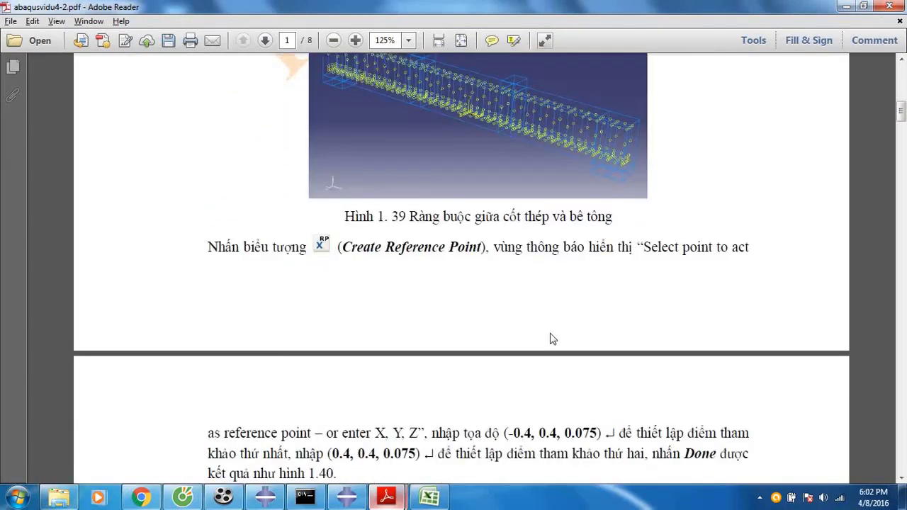
{"action": "mouse_move", "coordinate": [425, 496]}
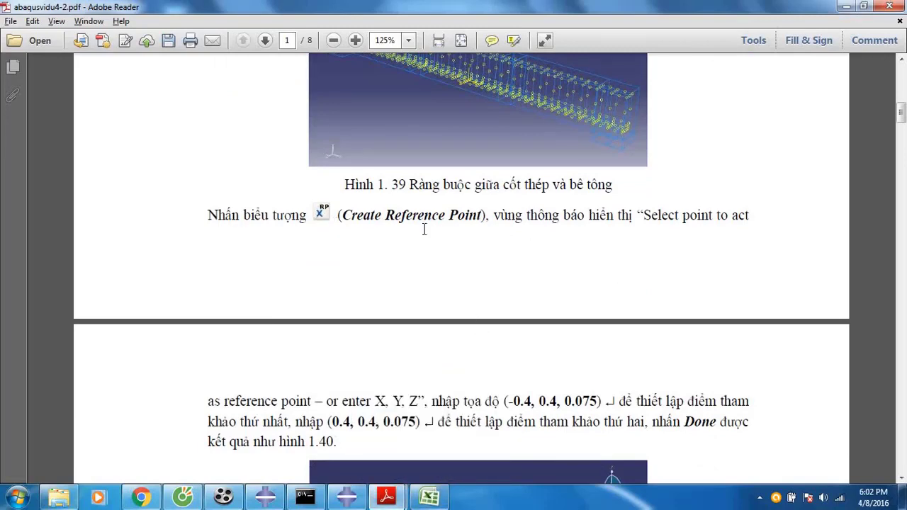
- Back in Abaqus/CAE, start a reference point and show dambetong-1, tamdemtaitrong-1, tamthepgoi-1 and tamthepgoi-1-lin-2-1 alongside the rebar cage
{"action": "mouse_move", "coordinate": [346, 496]}
{"action": "left_click", "coordinate": [375, 429]}
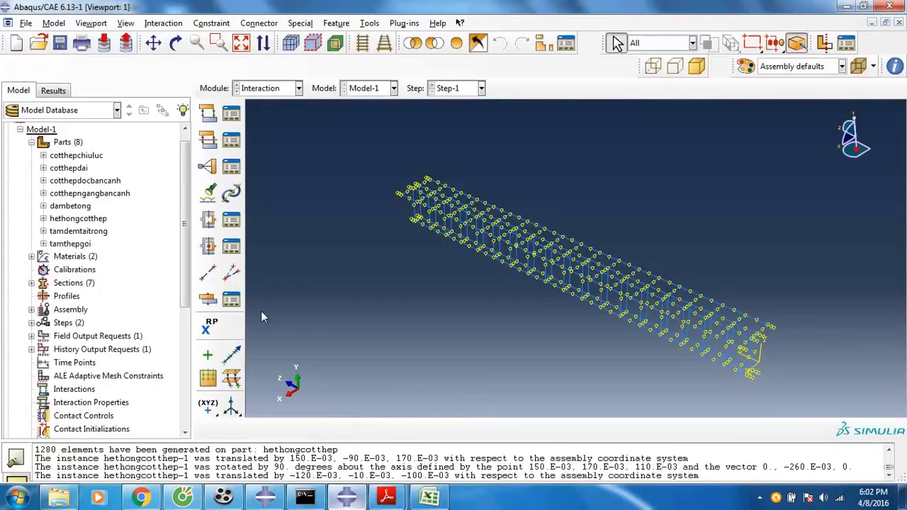
{"action": "left_click", "coordinate": [210, 329]}
{"action": "left_click", "coordinate": [127, 24]}
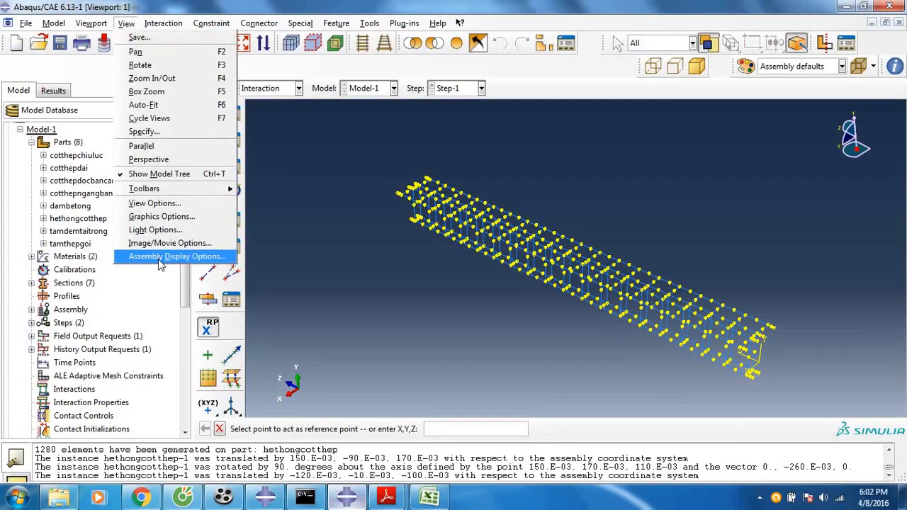
{"action": "left_click", "coordinate": [159, 258]}
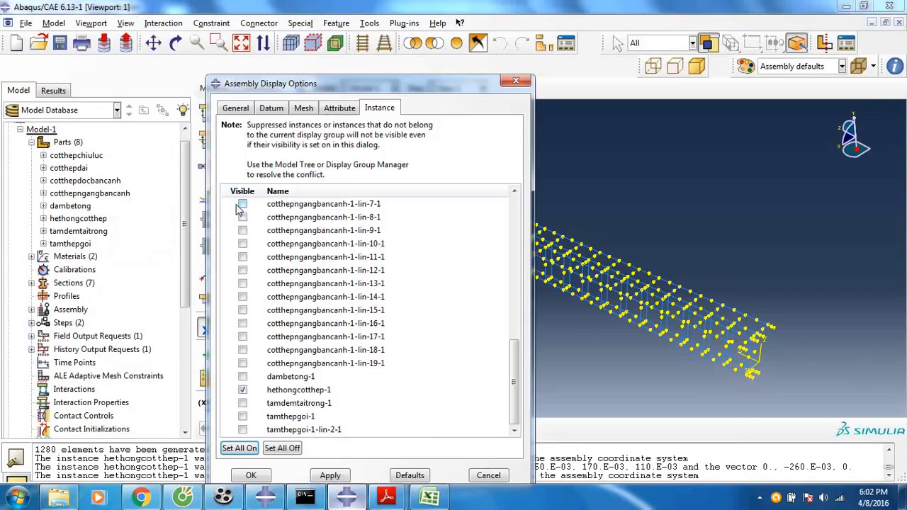
{"action": "left_click", "coordinate": [242, 402]}
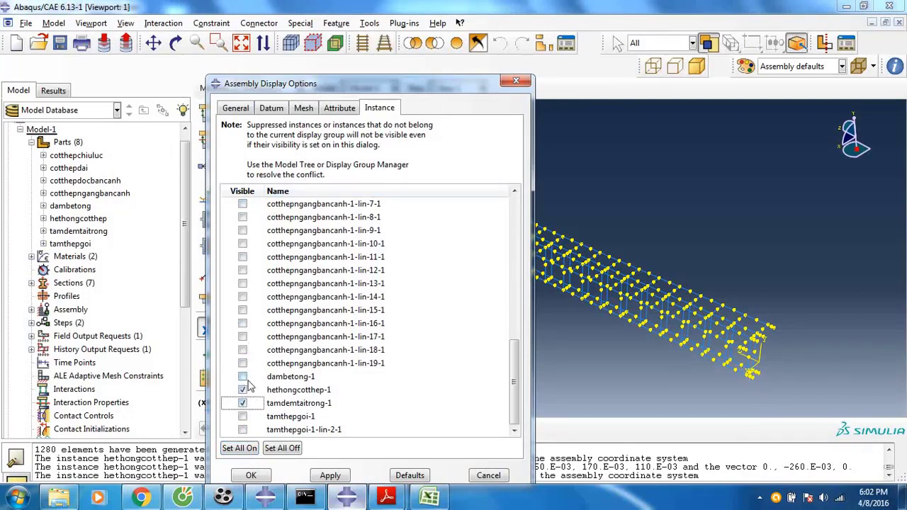
{"action": "left_click", "coordinate": [242, 376]}
{"action": "left_click", "coordinate": [242, 416]}
{"action": "left_click", "coordinate": [242, 429]}
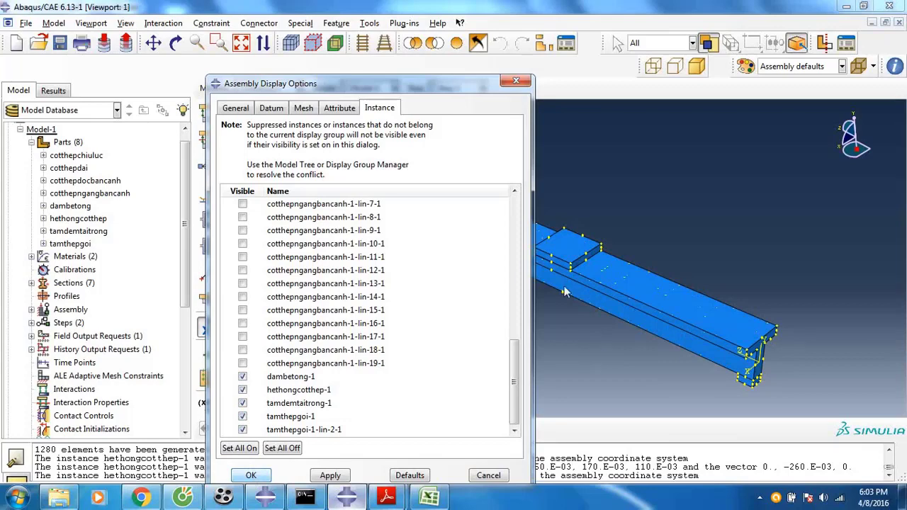
{"action": "key", "text": "Return"}
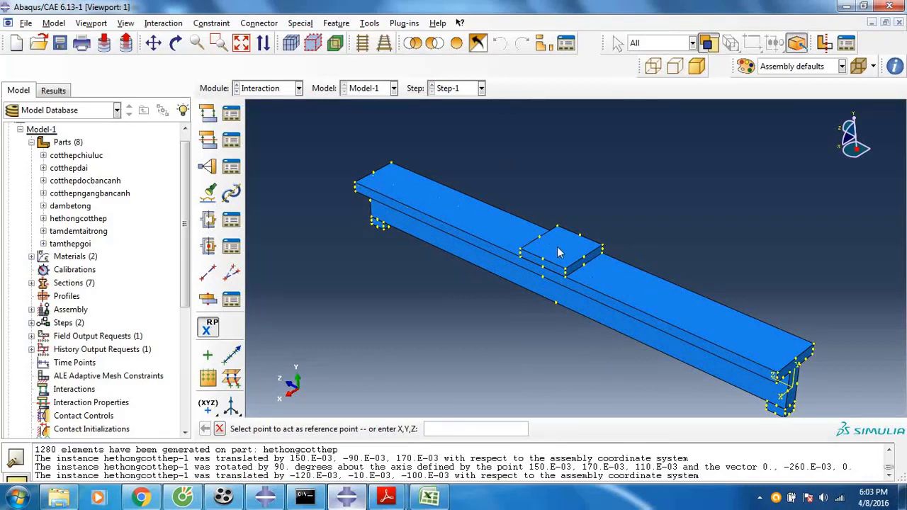
- Place the reference point on the load plate's top face, entering 0.22 for Y and 1.4 for Z, and end the command
{"action": "left_click", "coordinate": [453, 425]}
{"action": "type", "text": ",0.22,1.4"}
{"action": "left_click_drag", "start_coordinate": [444, 429], "coordinate": [425, 429]}
{"action": "key", "text": "BackSpace"}
{"action": "key", "text": "Return"}
{"action": "left_click", "coordinate": [219, 429]}
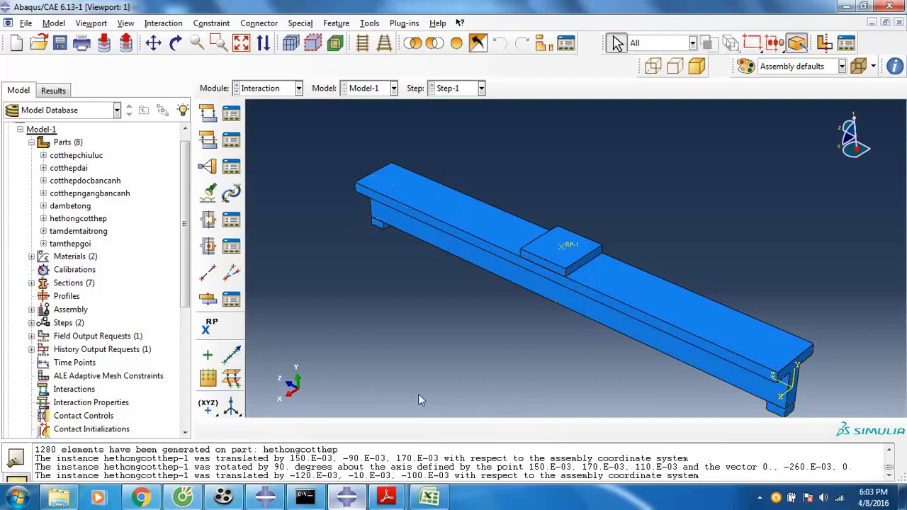
- Switch to abaqusvidu4-2.pdf and read how to couple the reference point RP-1 to a surface
{"action": "mouse_move", "coordinate": [386, 498]}
{"action": "left_click", "coordinate": [445, 434]}
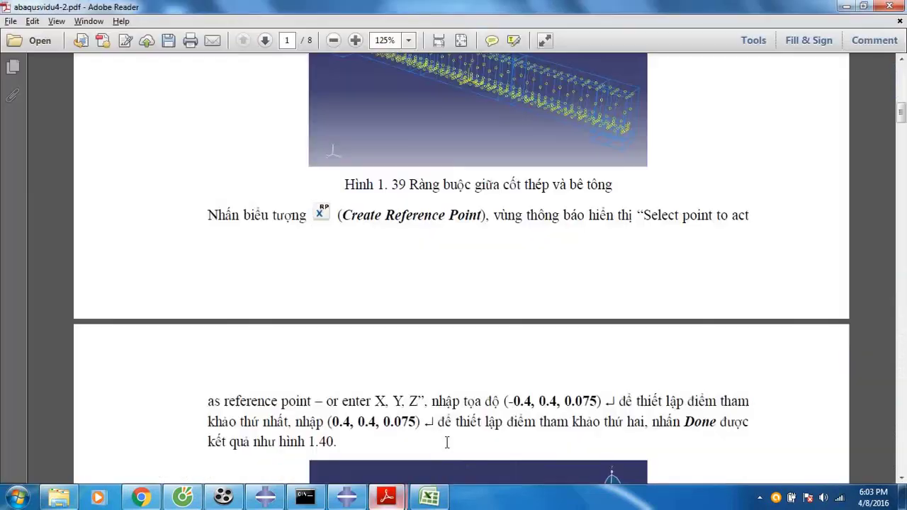
{"action": "scroll", "coordinate": [452, 360], "scroll_direction": "down", "scroll_amount": 5}
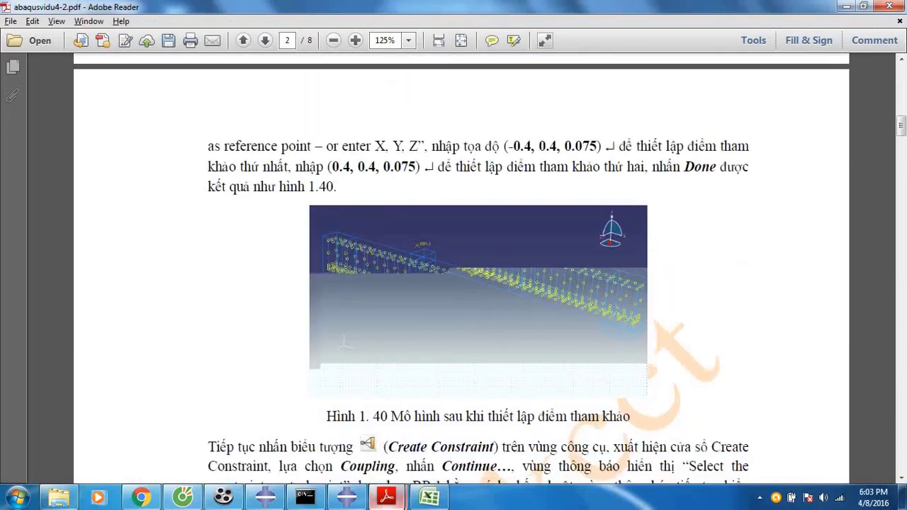
{"action": "scroll", "coordinate": [452, 369], "scroll_direction": "down", "scroll_amount": 3}
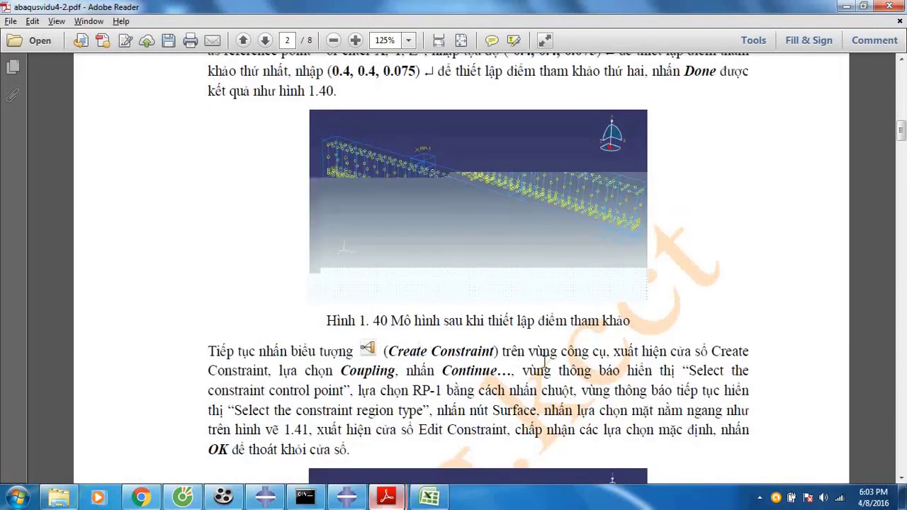
{"action": "scroll", "coordinate": [447, 339], "scroll_direction": "down", "scroll_amount": 1}
{"action": "scroll", "coordinate": [410, 340], "scroll_direction": "down", "scroll_amount": 2}
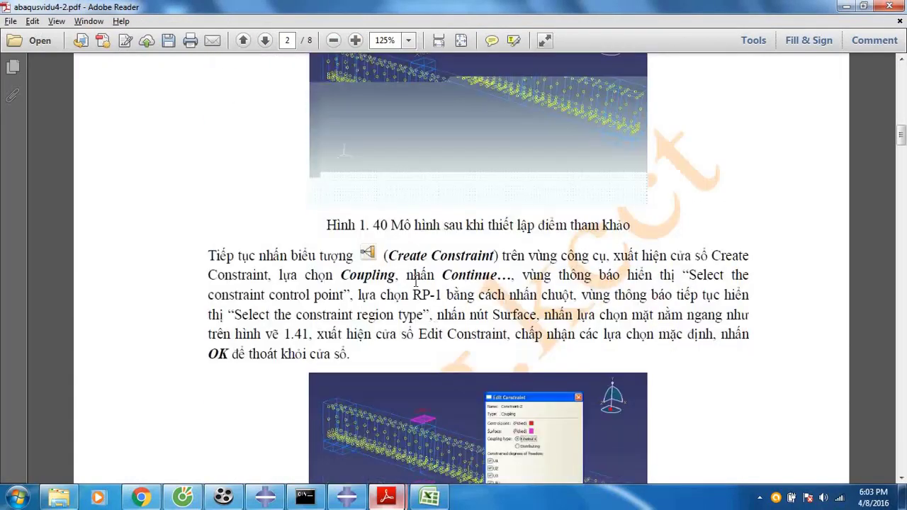
{"action": "scroll", "coordinate": [414, 280], "scroll_direction": "down", "scroll_amount": 1}
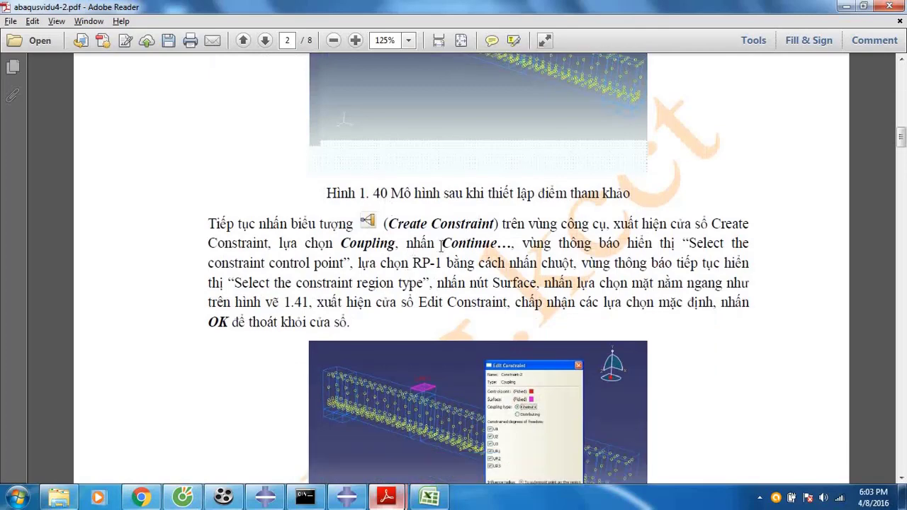
- Back in Abaqus/CAE, start a Coupling constraint and choose RP-1 as its control point
{"action": "left_click", "coordinate": [352, 498]}
{"action": "left_click", "coordinate": [207, 166]}
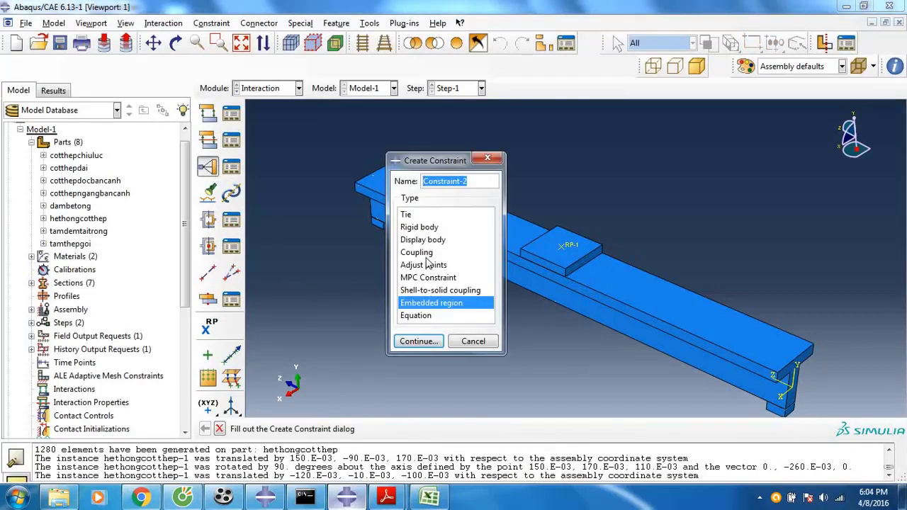
{"action": "left_click", "coordinate": [429, 253]}
{"action": "left_click", "coordinate": [425, 341]}
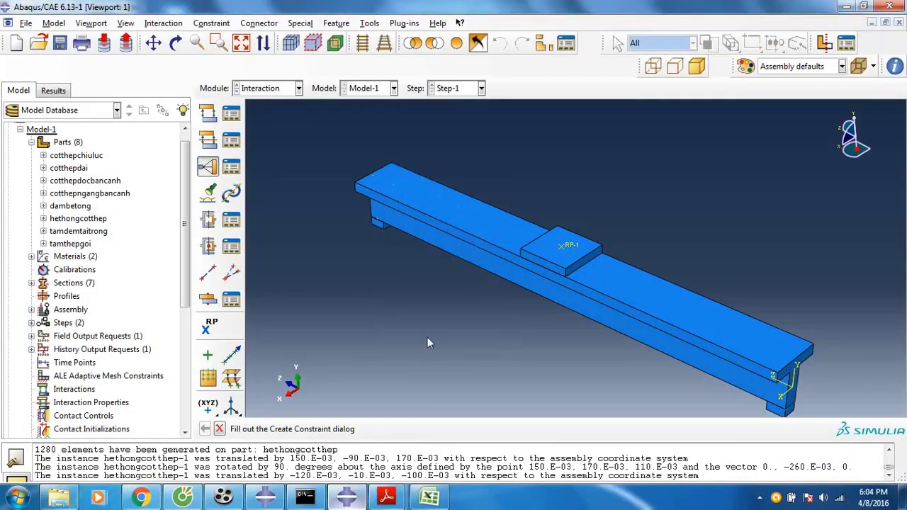
{"action": "left_click", "coordinate": [571, 247]}
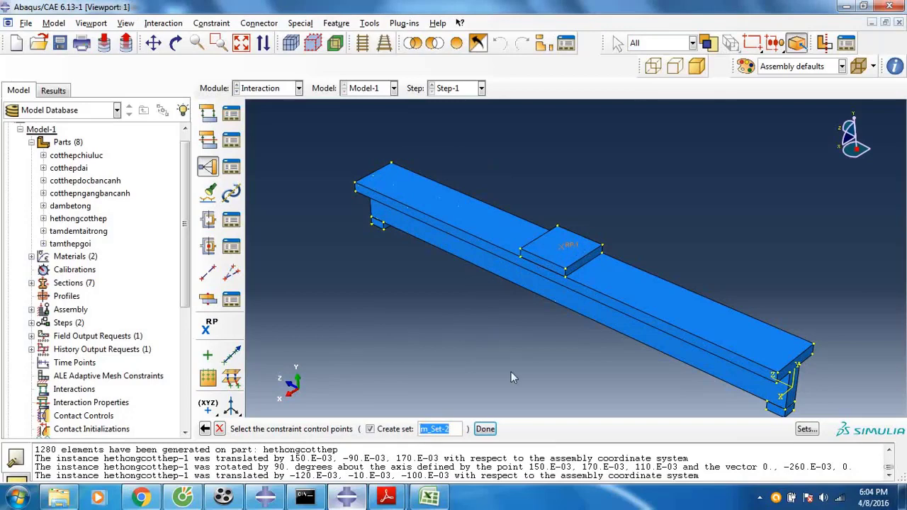
{"action": "left_click", "coordinate": [495, 429]}
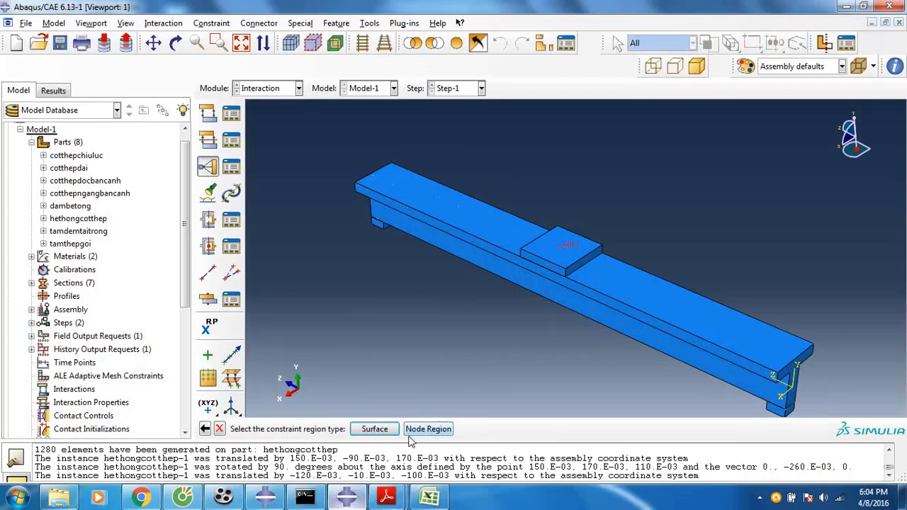
- Couple RP-1 to the load plate's top surface with the default kinematic settings, checking the choices against the PDF
{"action": "key", "text": "alt+Tab"}
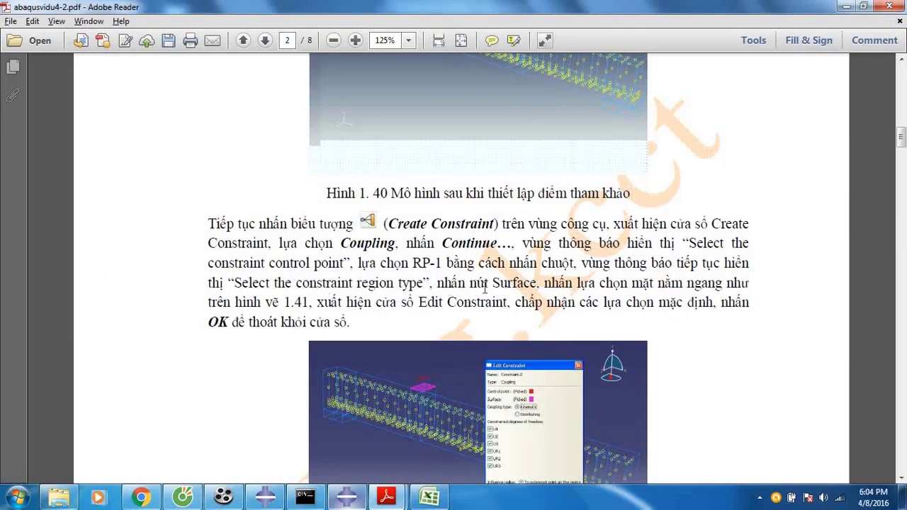
{"action": "key", "text": "alt+Tab"}
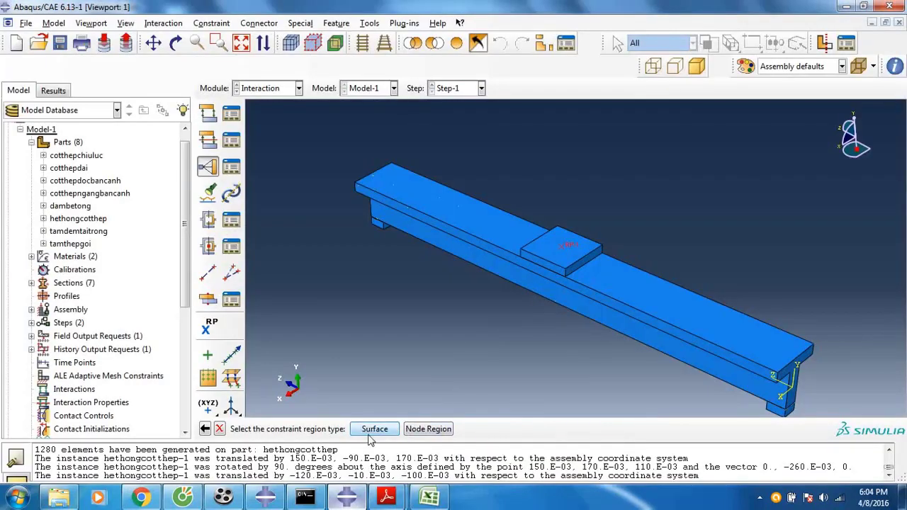
{"action": "left_click", "coordinate": [375, 429]}
{"action": "left_click", "coordinate": [554, 259]}
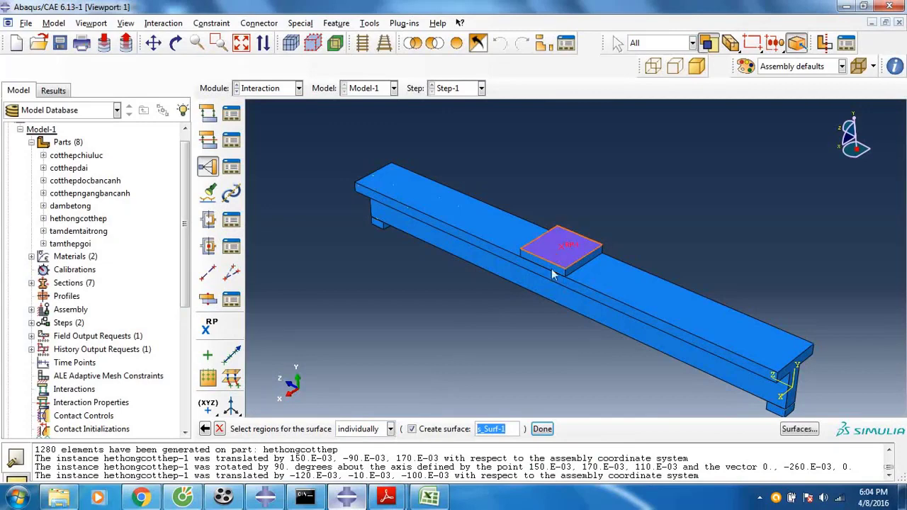
{"action": "left_click", "coordinate": [542, 429]}
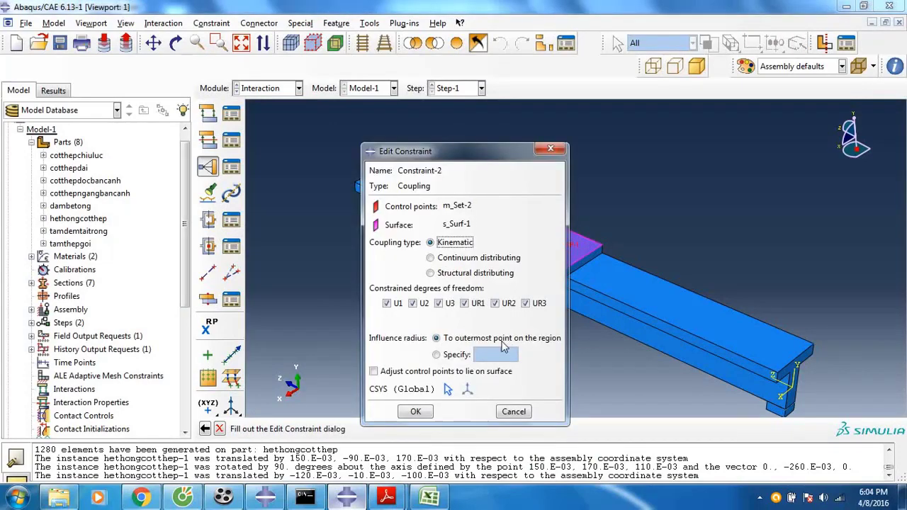
{"action": "left_click", "coordinate": [415, 412]}
{"action": "key", "text": "alt+Tab"}
{"action": "scroll", "coordinate": [543, 309], "scroll_direction": "down", "scroll_amount": 3}
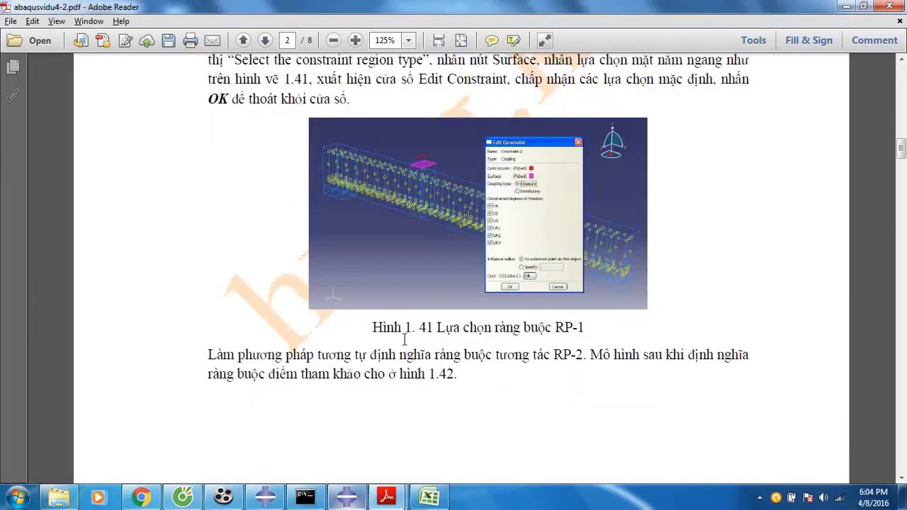
{"action": "key", "text": "alt+Tab"}
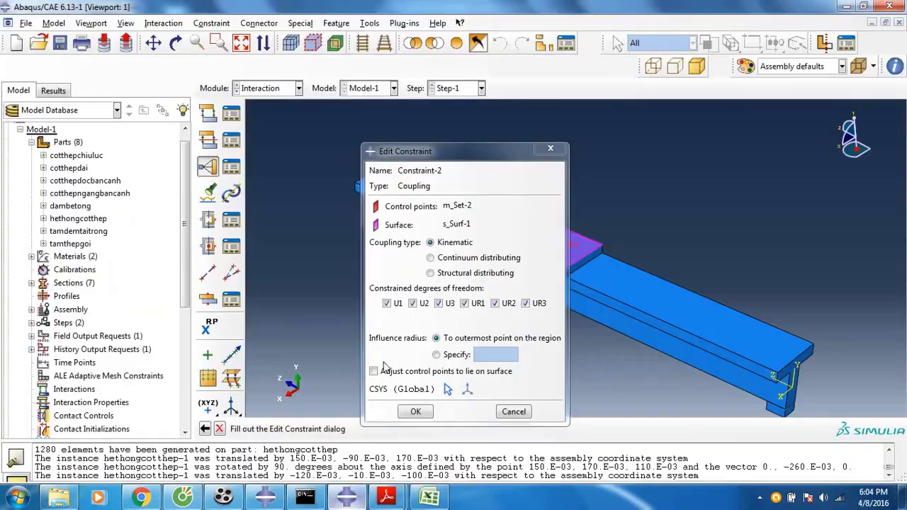
{"action": "left_click", "coordinate": [415, 413]}
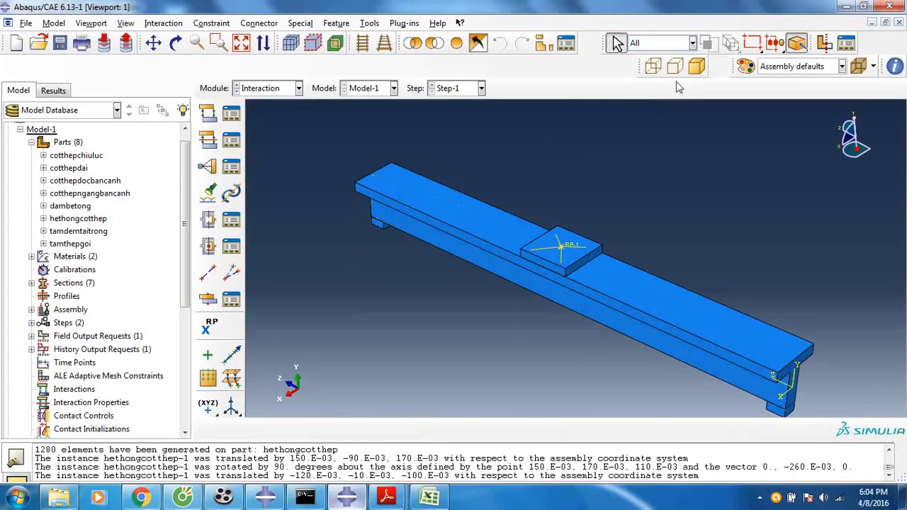
- Inspect the constraints in wireframe, restore the shaded display, and read the PDF's instructions for tying the steel plates to the concrete beam
{"action": "left_click", "coordinate": [653, 66]}
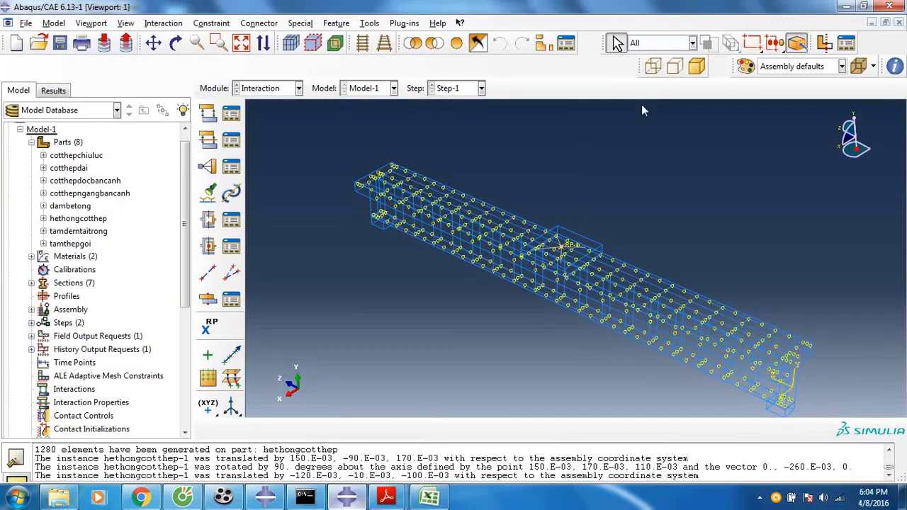
{"action": "left_click", "coordinate": [696, 66]}
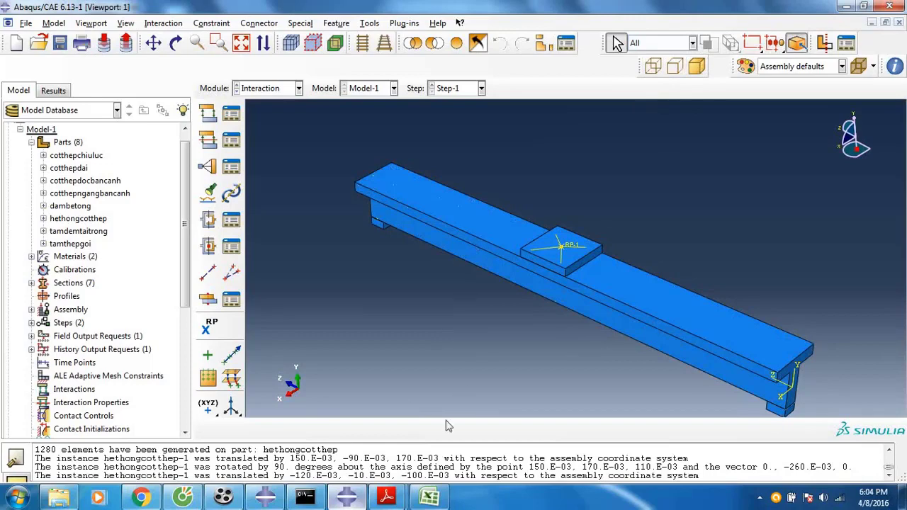
{"action": "mouse_move", "coordinate": [386, 497]}
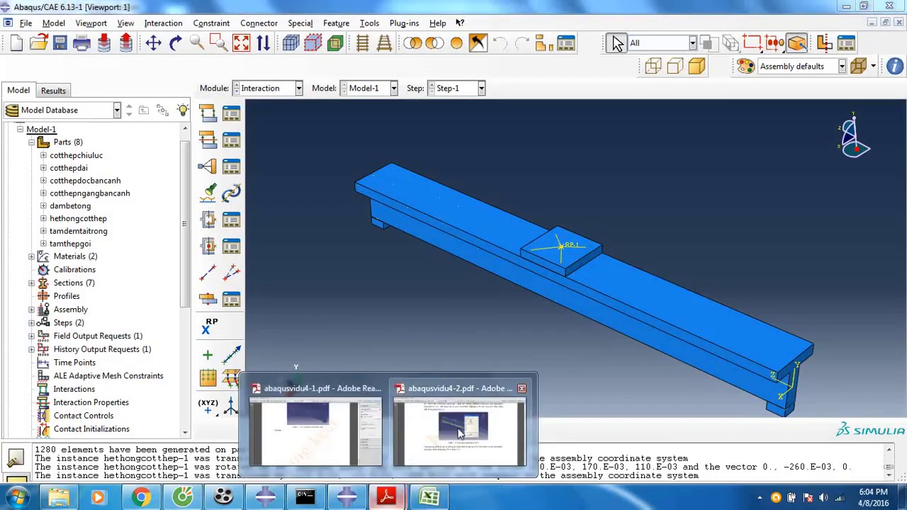
{"action": "left_click", "coordinate": [460, 425]}
{"action": "scroll", "coordinate": [482, 333], "scroll_direction": "down", "scroll_amount": 12}
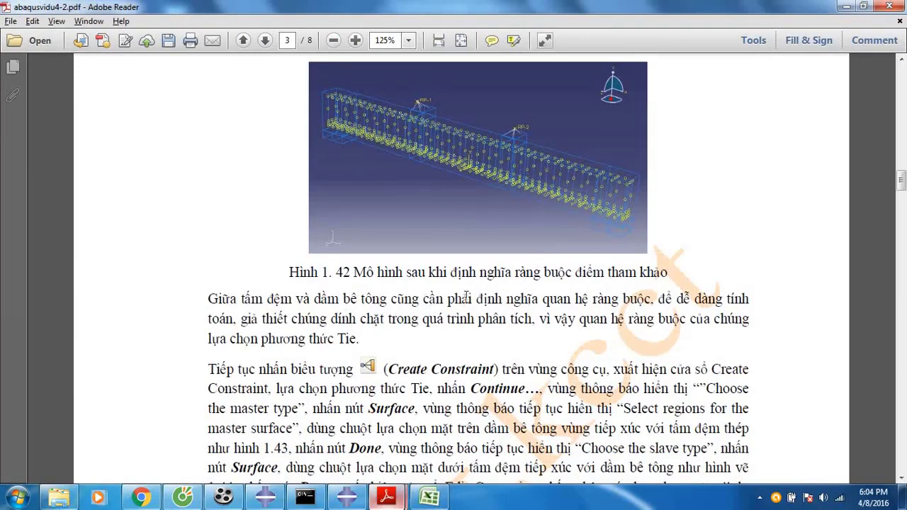
{"action": "mouse_move", "coordinate": [386, 496]}
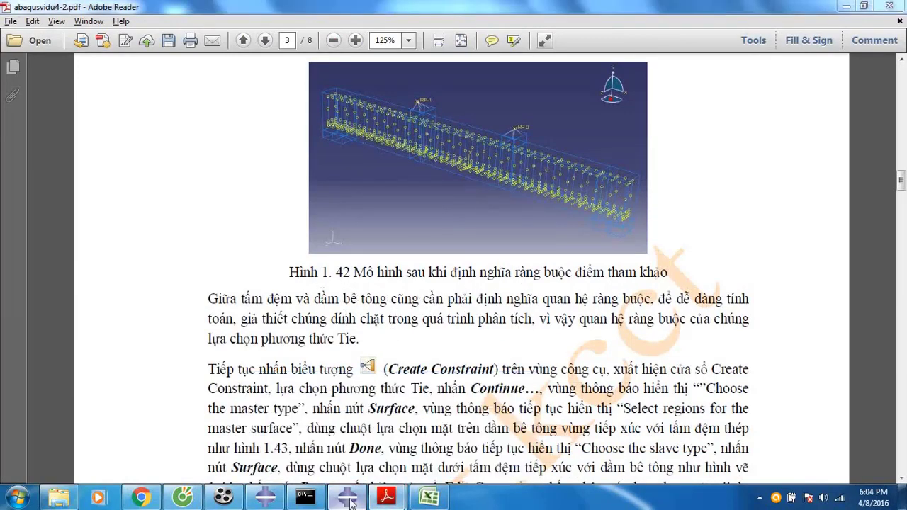
- Back in Abaqus/CAE, start a Tie constraint with Surface as the master type
{"action": "left_click", "coordinate": [346, 496]}
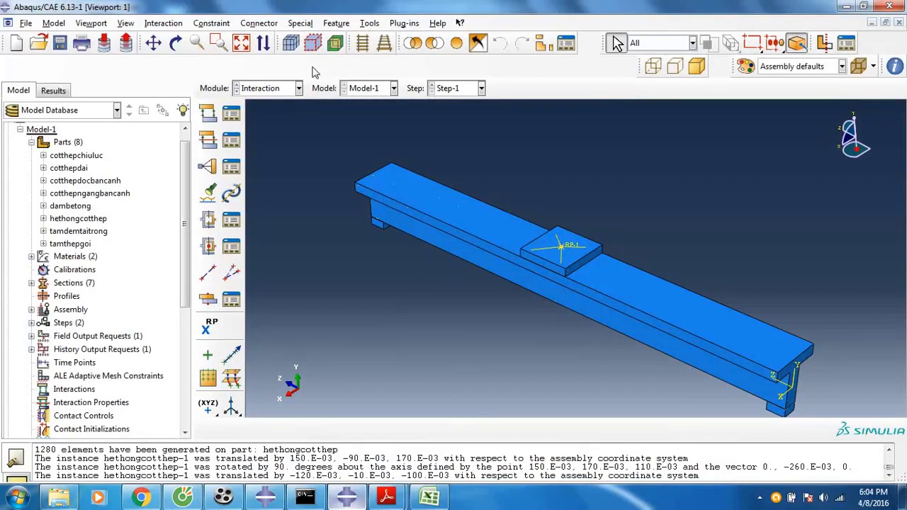
{"action": "left_click", "coordinate": [208, 166]}
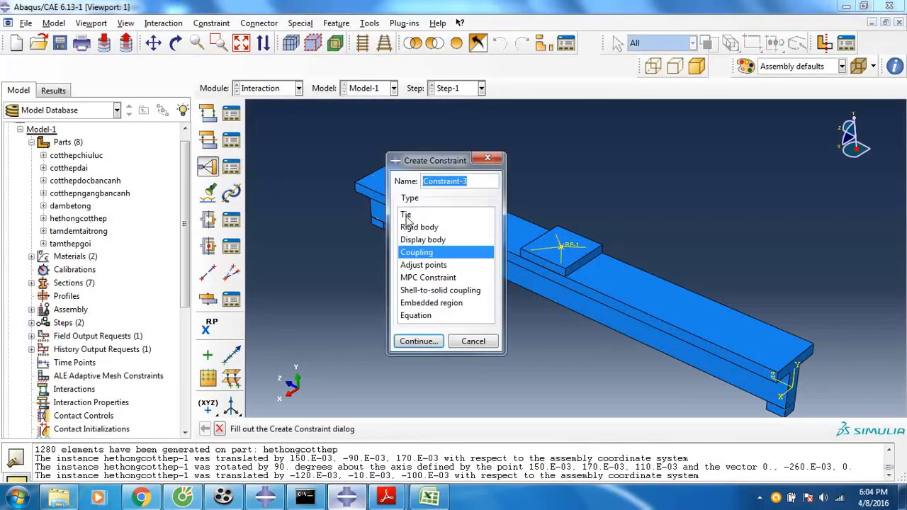
{"action": "left_click", "coordinate": [429, 340]}
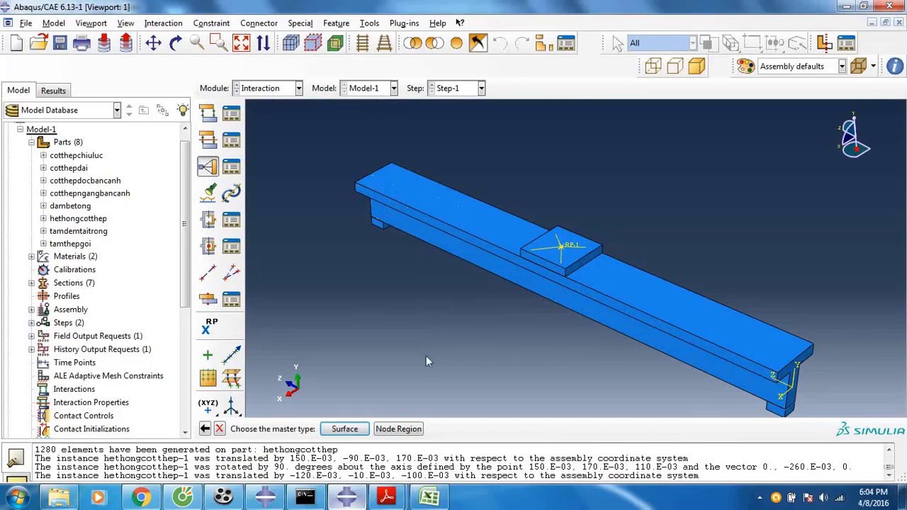
{"action": "left_click", "coordinate": [344, 429]}
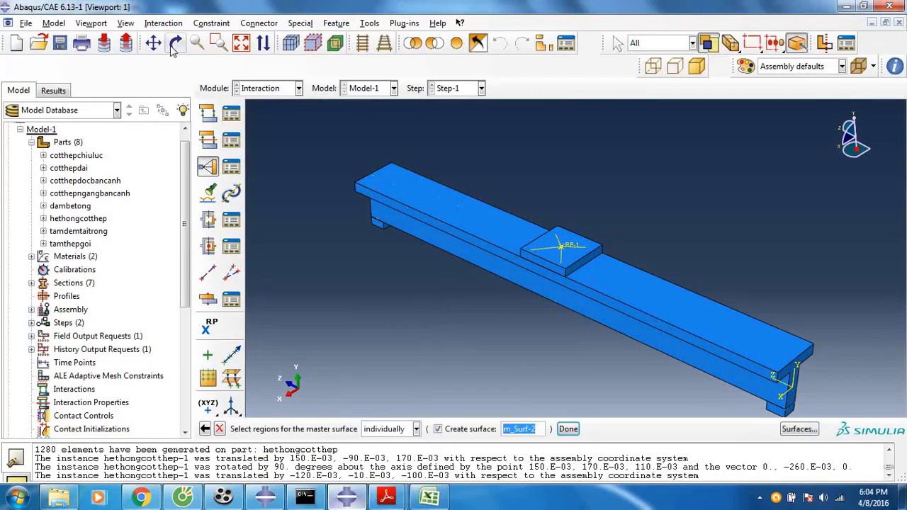
- Hide the load plate instance tamdemtaitrong-1 through the assembly display options
{"action": "left_click", "coordinate": [127, 23]}
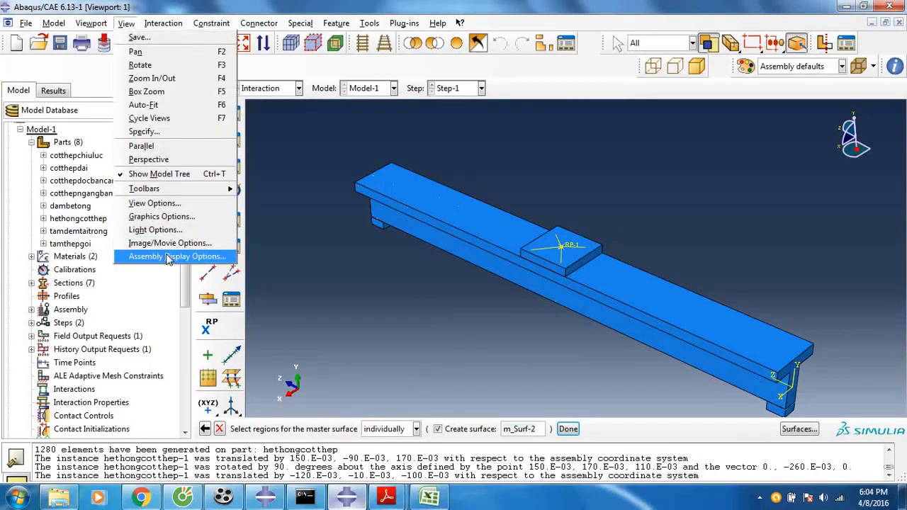
{"action": "key", "text": "Escape"}
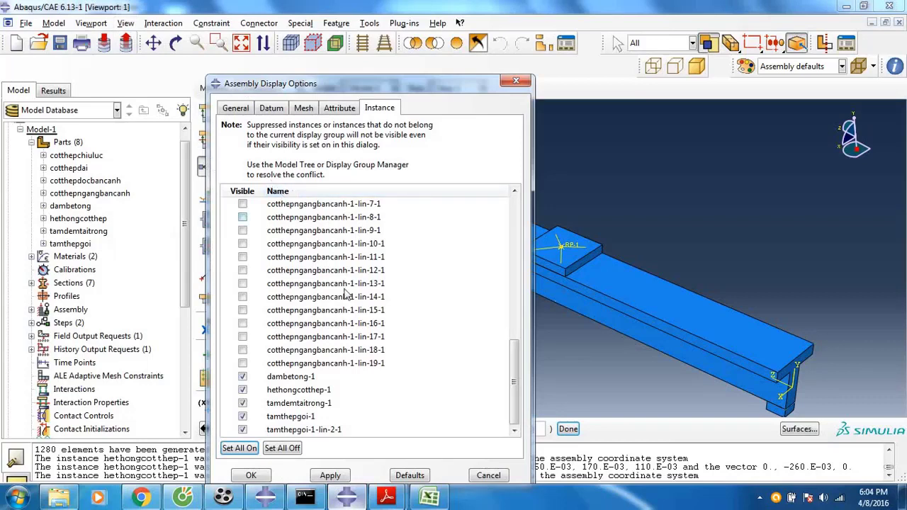
{"action": "left_click", "coordinate": [299, 405]}
{"action": "left_click", "coordinate": [267, 477]}
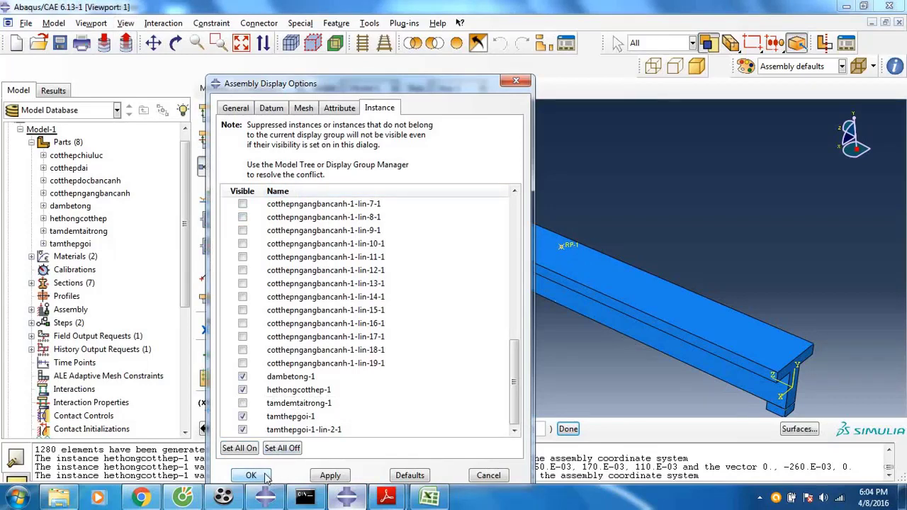
- Apply the assembly's instance visibility settings and switch to the Assembly module, abandoning the pending master-surface selection
{"action": "left_click", "coordinate": [265, 477]}
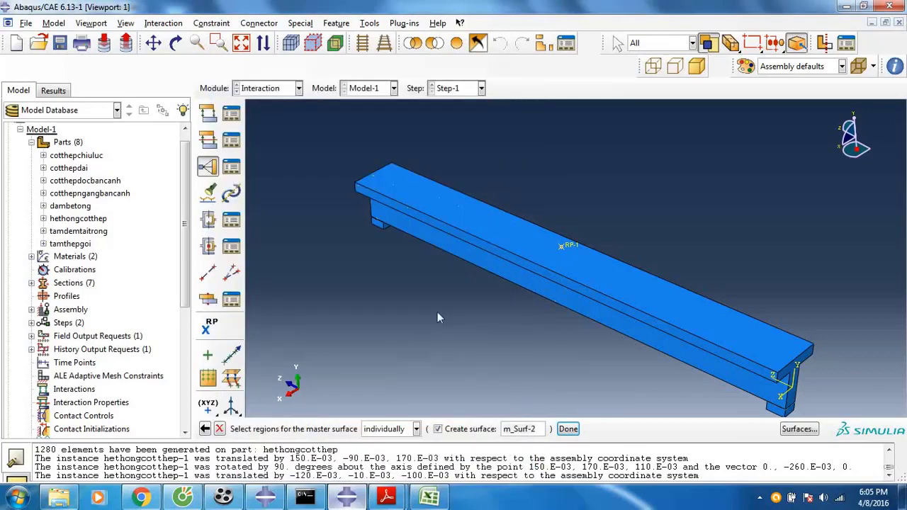
{"action": "left_click", "coordinate": [221, 429]}
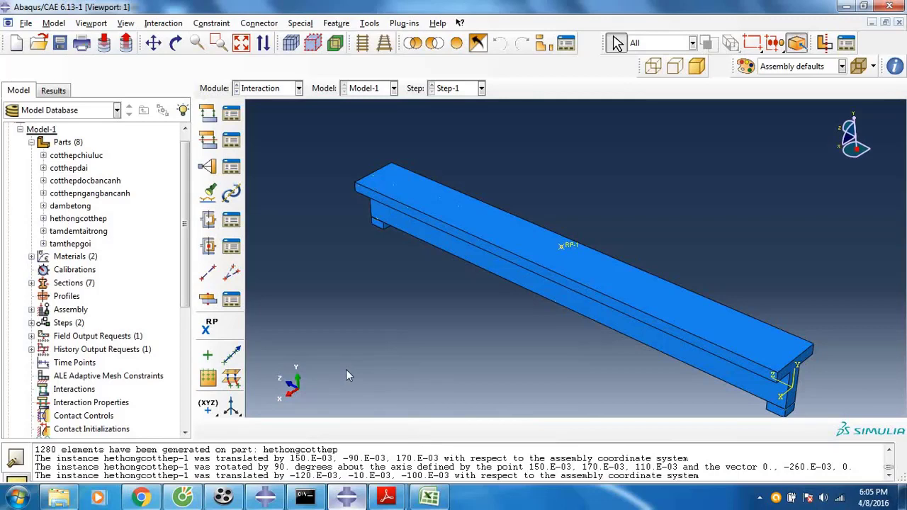
{"action": "left_click", "coordinate": [281, 89]}
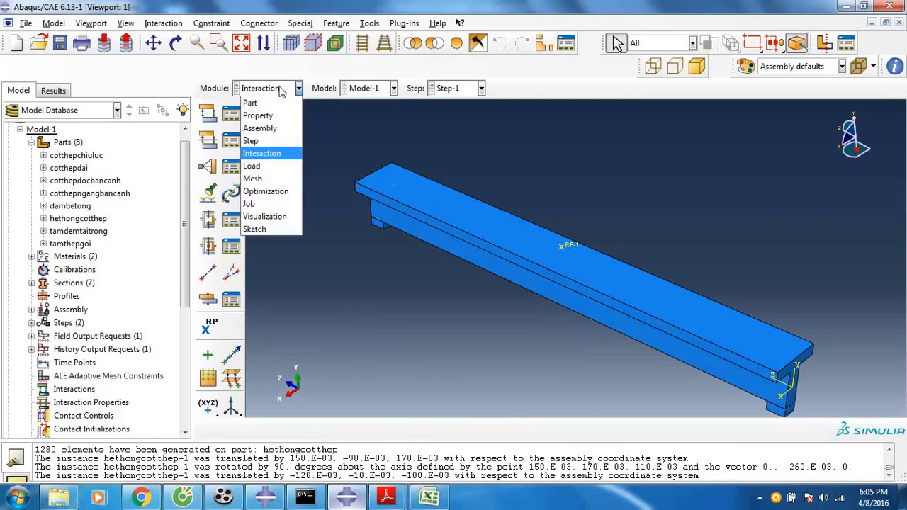
{"action": "left_click", "coordinate": [277, 128]}
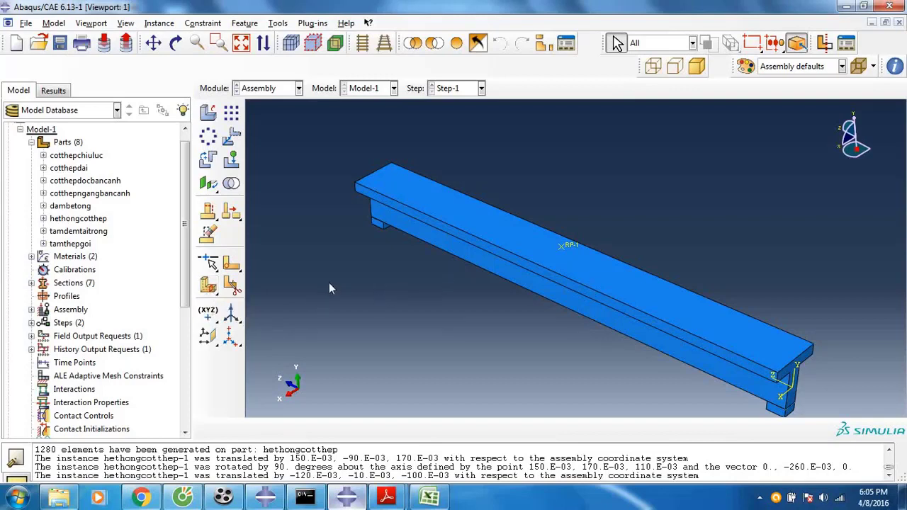
- Save the model database as huongdanmohinhhoadamthinghiem in D:\HOC TAP\CAO HOC\LUAN VAN MASTER\file hoc PM Abaqus
{"action": "key", "text": "ctrl+s"}
{"action": "left_click", "coordinate": [408, 165]}
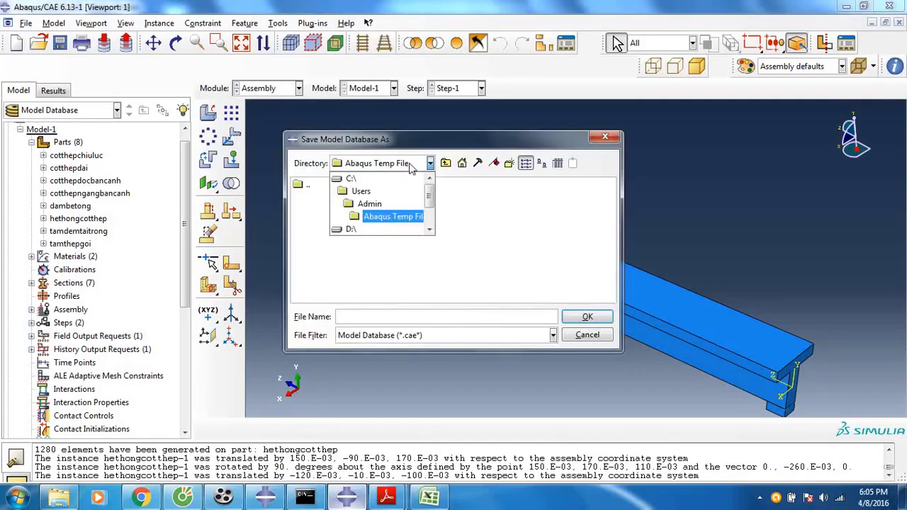
{"action": "left_click", "coordinate": [351, 229]}
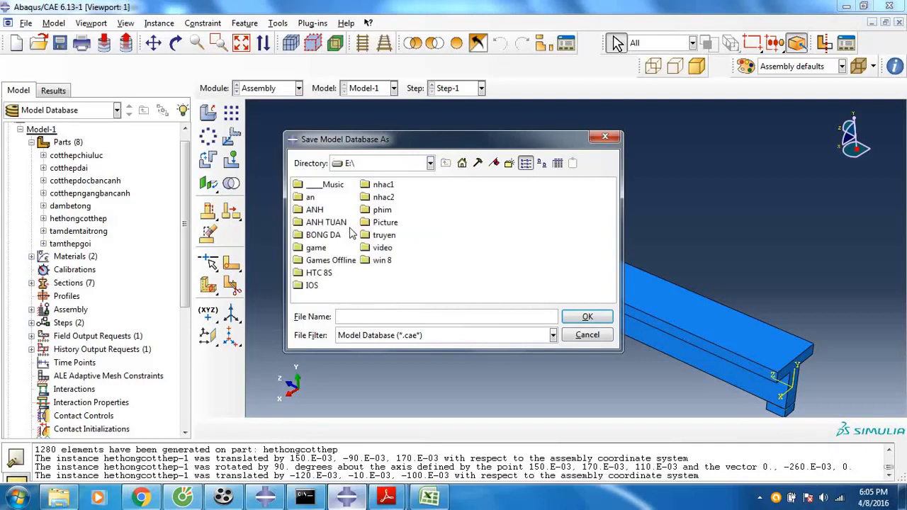
{"action": "left_click", "coordinate": [409, 164]}
{"action": "left_click", "coordinate": [361, 222]}
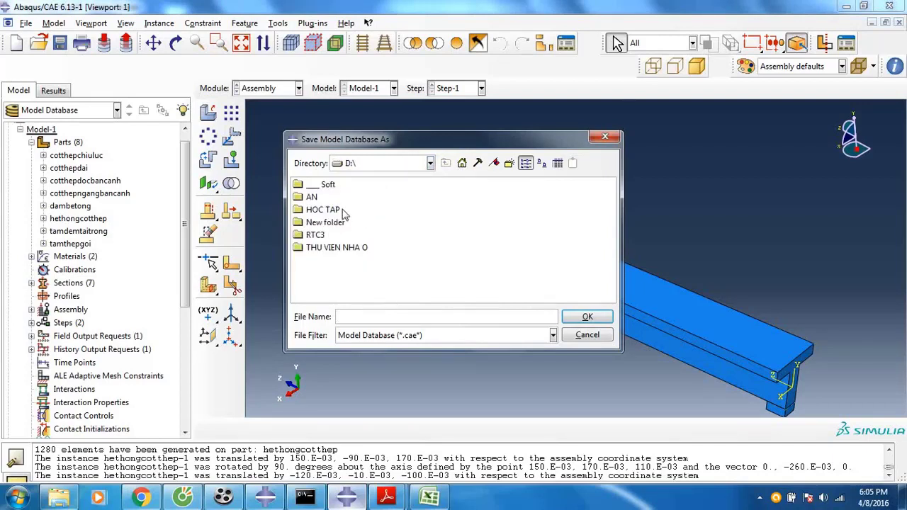
{"action": "left_click", "coordinate": [331, 212]}
{"action": "double_click", "coordinate": [333, 216]}
{"action": "double_click", "coordinate": [339, 199]}
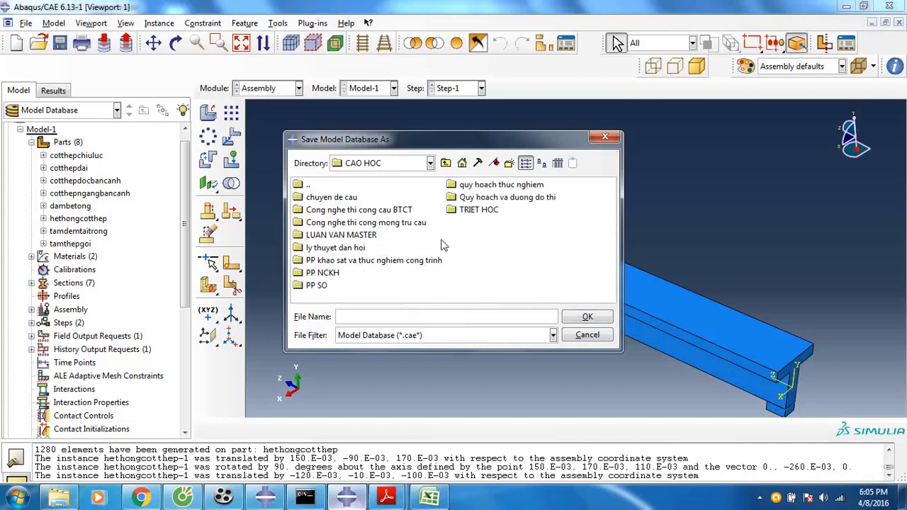
{"action": "double_click", "coordinate": [364, 234]}
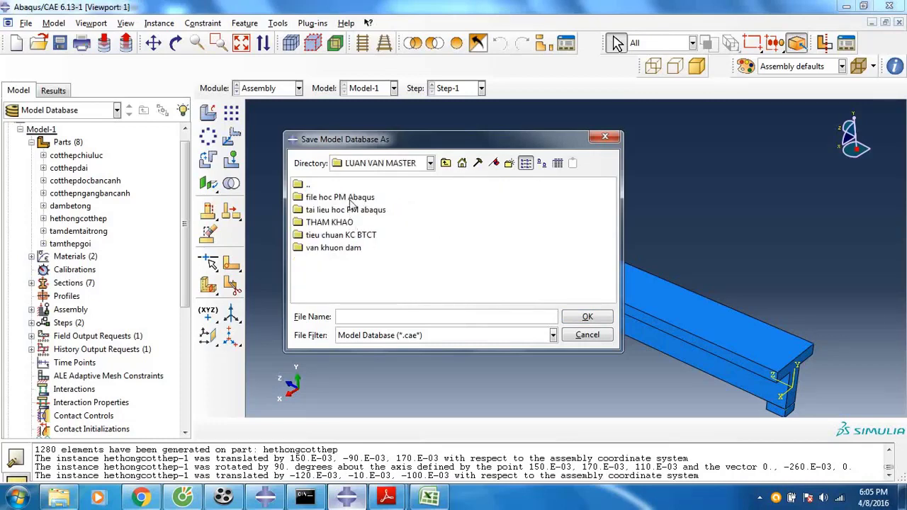
{"action": "double_click", "coordinate": [351, 198]}
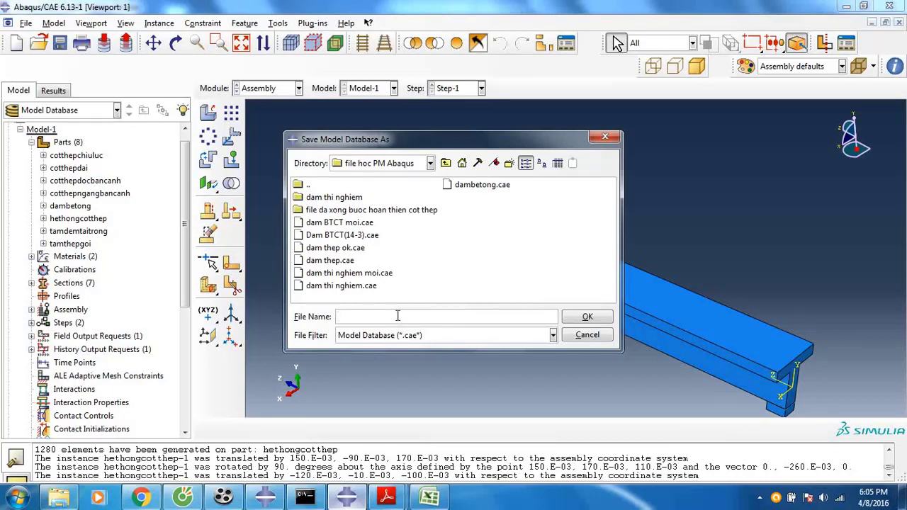
{"action": "type", "text": "huongdanmohinhhoadamthinghiem"}
{"action": "left_click", "coordinate": [587, 318]}
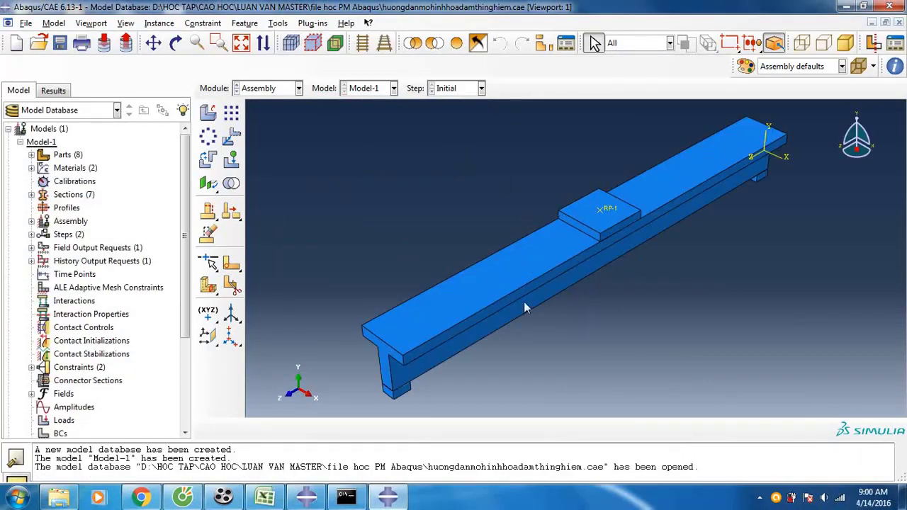
- Partition the concrete beam with a Point & Normal plane at the flange-web junction, using the vertical web edge as normal
{"action": "left_click", "coordinate": [208, 286]}
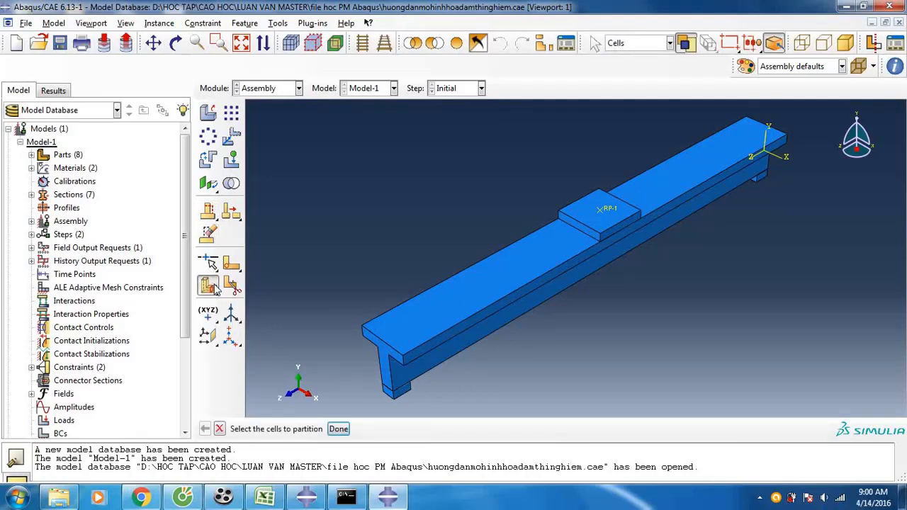
{"action": "left_click", "coordinate": [489, 308]}
{"action": "left_click", "coordinate": [338, 429]}
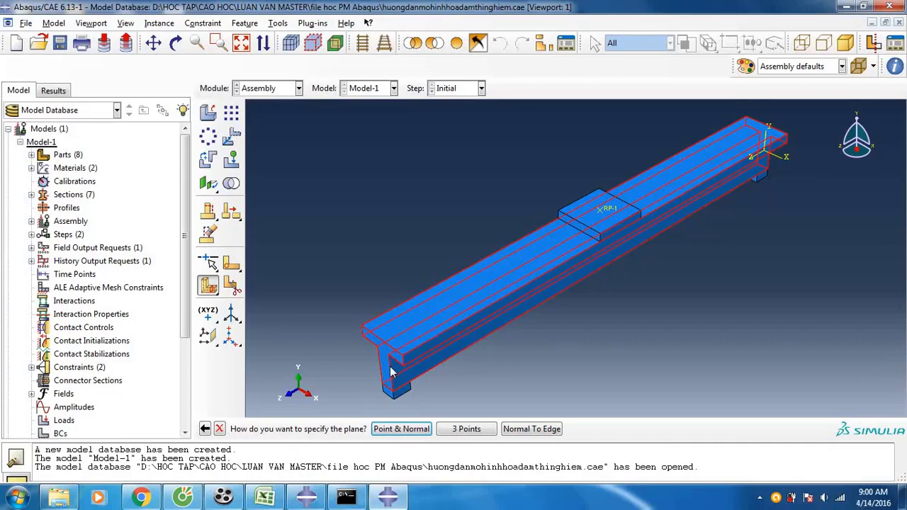
{"action": "left_click", "coordinate": [401, 430]}
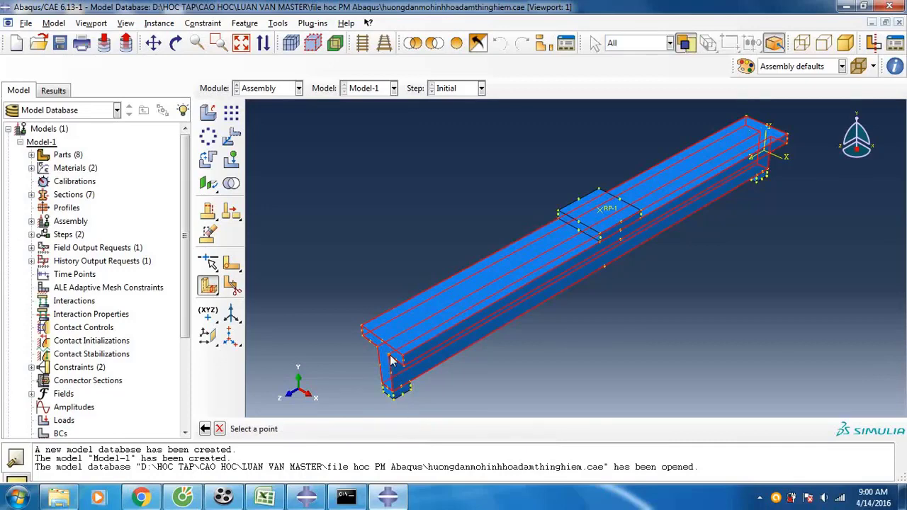
{"action": "left_click", "coordinate": [391, 359]}
{"action": "left_click", "coordinate": [391, 373]}
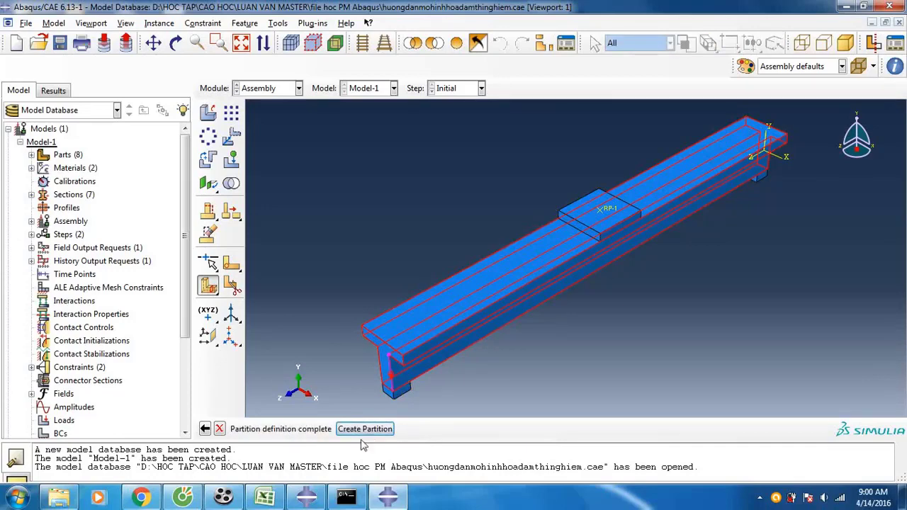
{"action": "left_click", "coordinate": [364, 428]}
{"action": "left_click", "coordinate": [355, 430]}
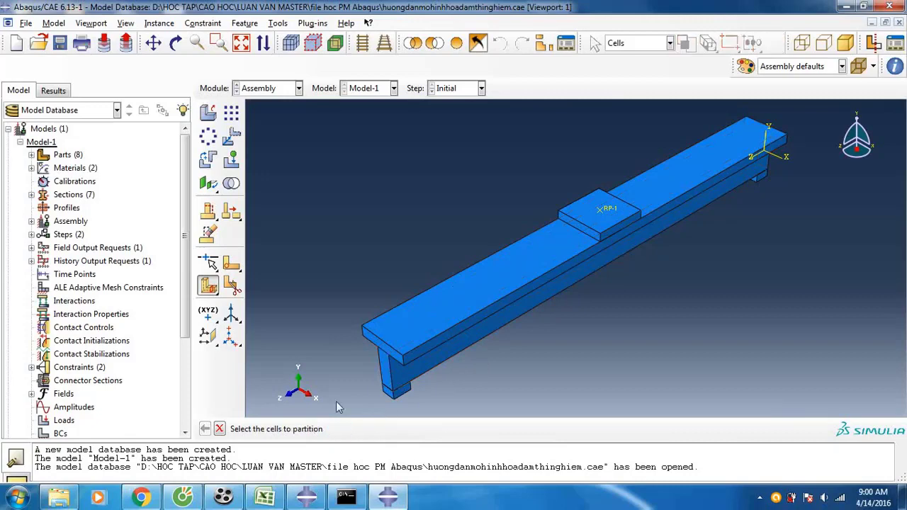
- Partition the beam's flange cell with a Point & Normal plane at the loading plate's near edge, normal to the beam's length
{"action": "left_click", "coordinate": [537, 280]}
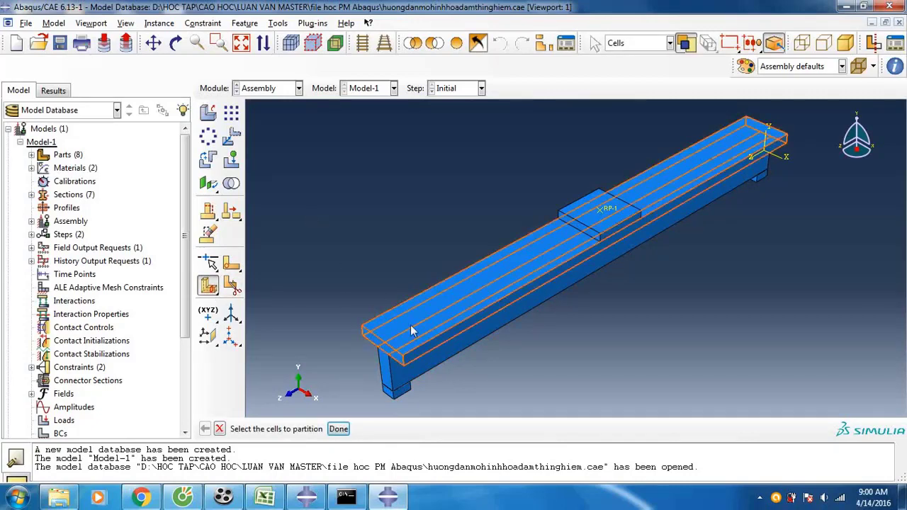
{"action": "left_click", "coordinate": [338, 430]}
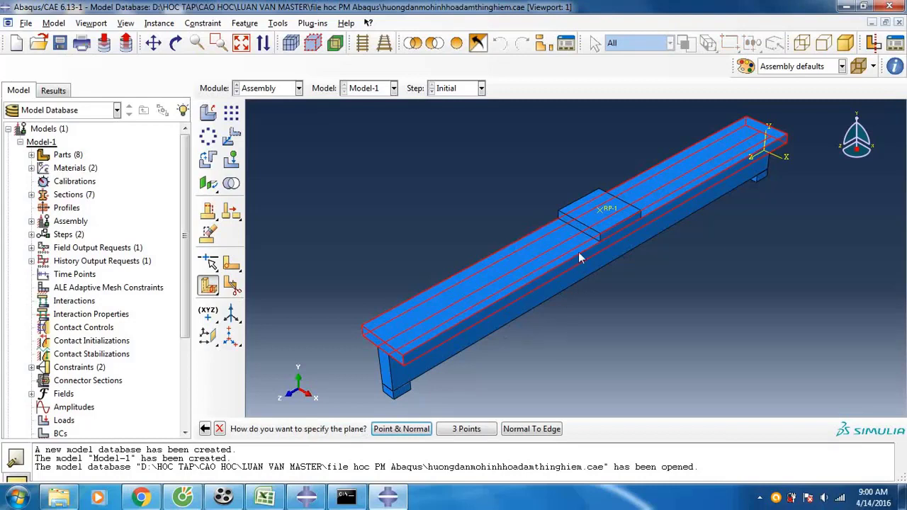
{"action": "left_click", "coordinate": [409, 429]}
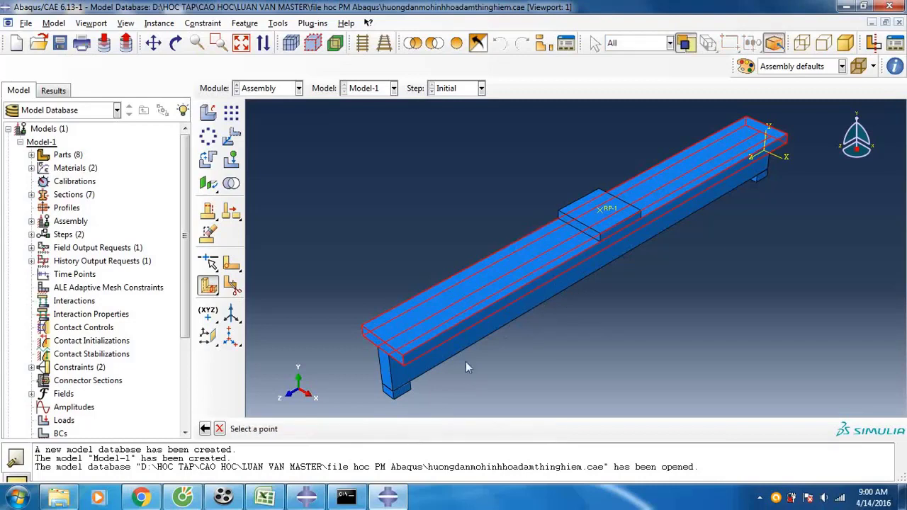
{"action": "left_click", "coordinate": [600, 244]}
{"action": "left_click", "coordinate": [583, 252]}
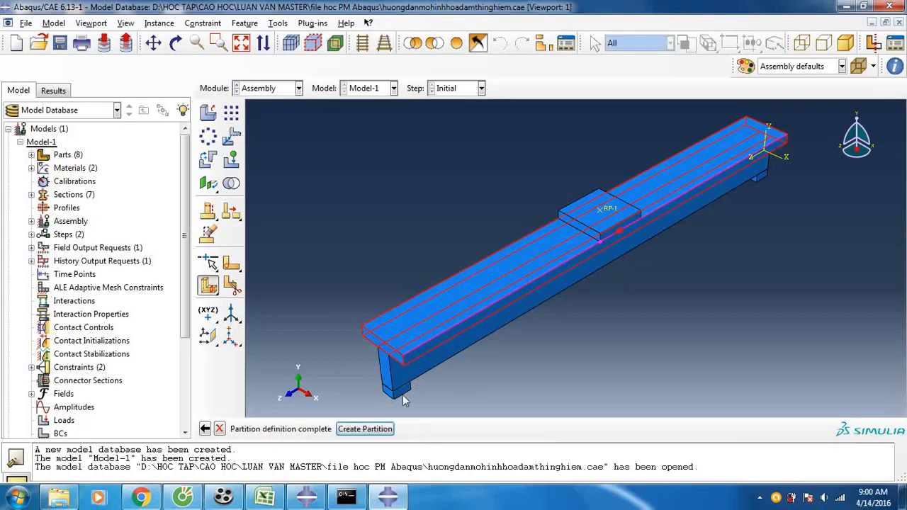
{"action": "left_click", "coordinate": [365, 429]}
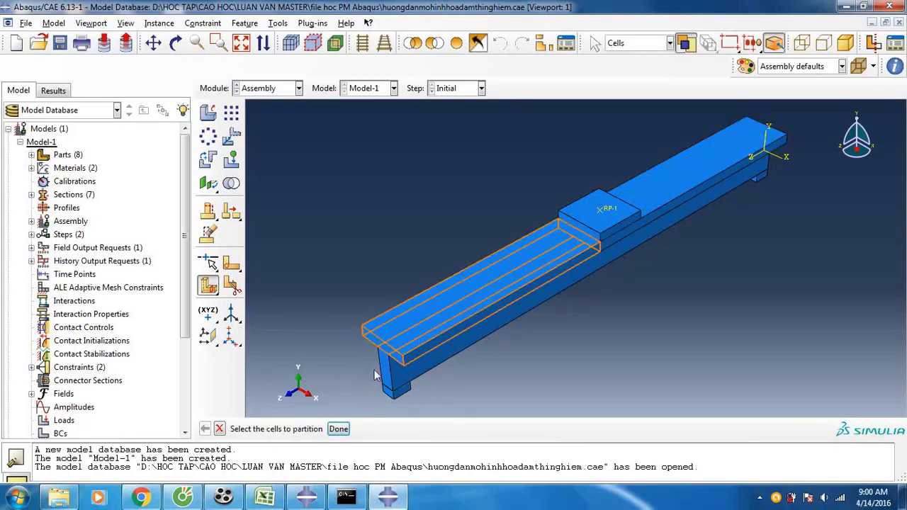
- Partition the far flange cell with a Point & Normal plane at the loading plate's far edge, normal to the beam's length
{"action": "left_click", "coordinate": [669, 200]}
{"action": "left_click", "coordinate": [338, 429]}
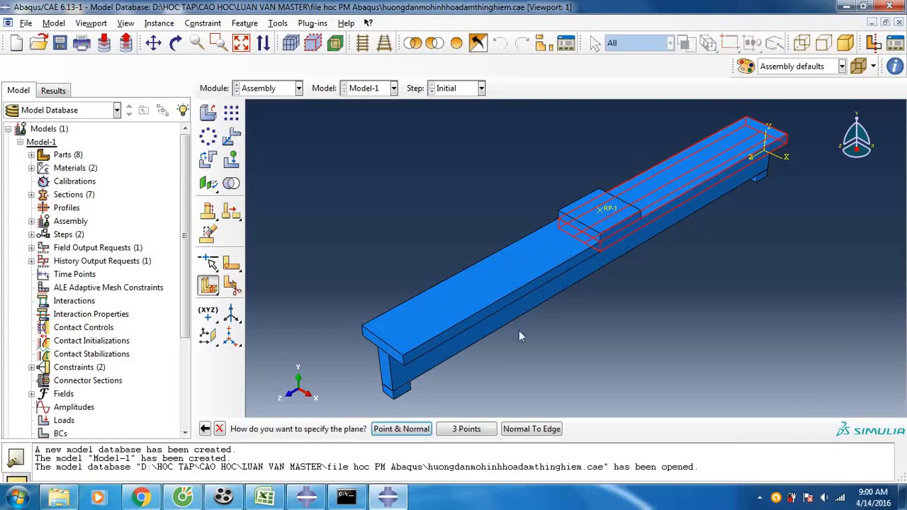
{"action": "left_click", "coordinate": [401, 428]}
{"action": "left_click", "coordinate": [640, 218]}
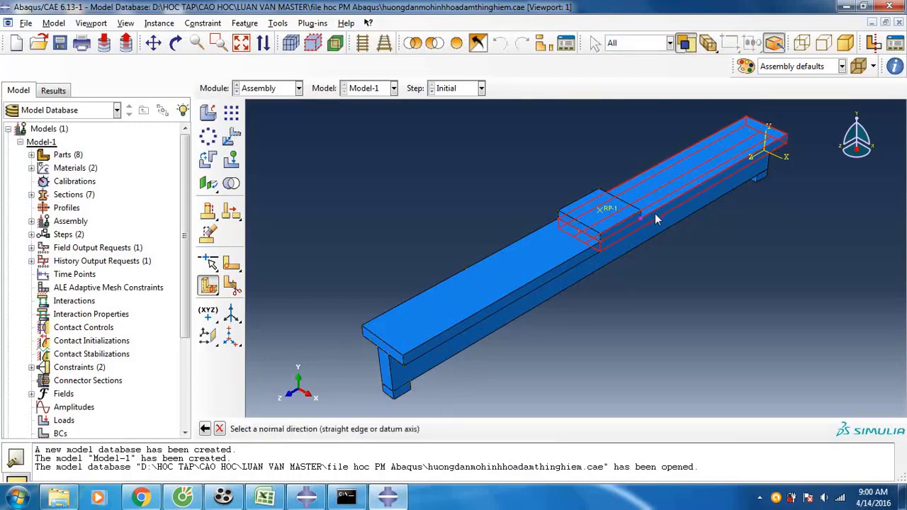
{"action": "left_click", "coordinate": [657, 210]}
{"action": "left_click", "coordinate": [370, 429]}
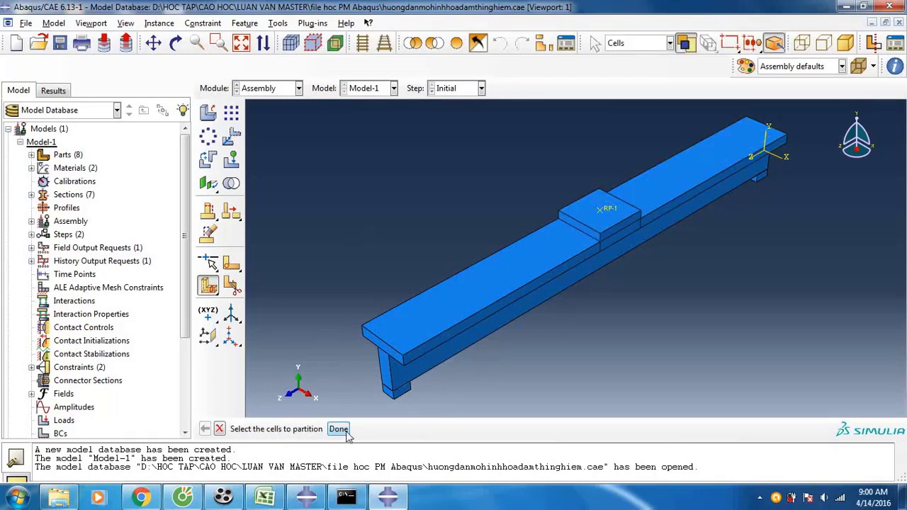
{"action": "left_click", "coordinate": [439, 377]}
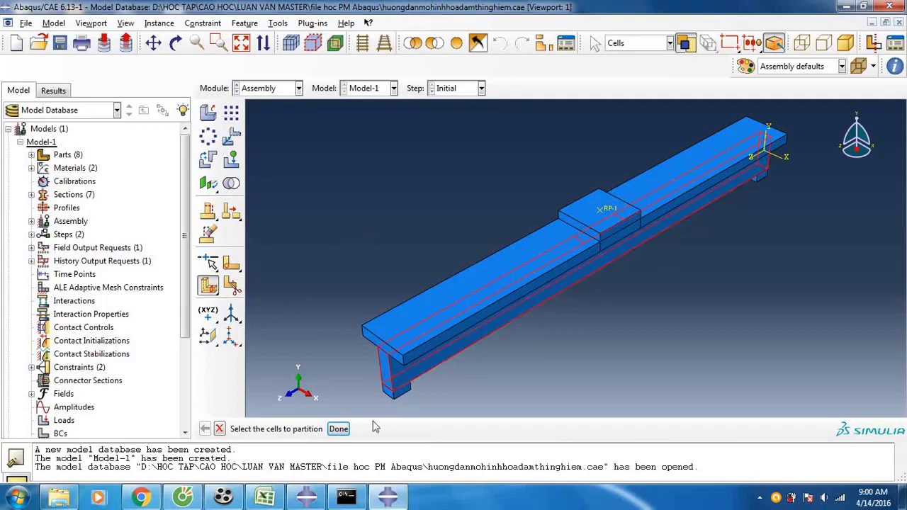
{"action": "middle_click", "coordinate": [418, 388]}
{"action": "middle_click", "coordinate": [415, 390]}
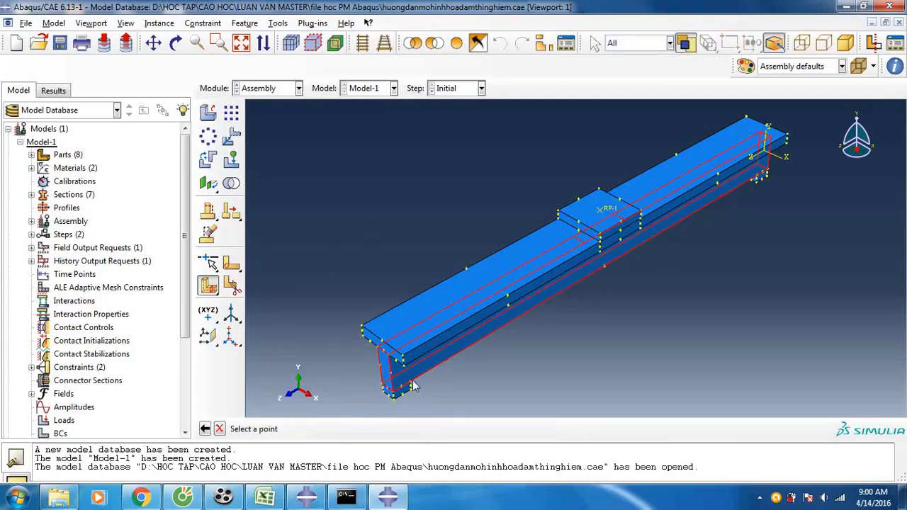
{"action": "left_click", "coordinate": [411, 383]}
{"action": "left_click", "coordinate": [413, 383]}
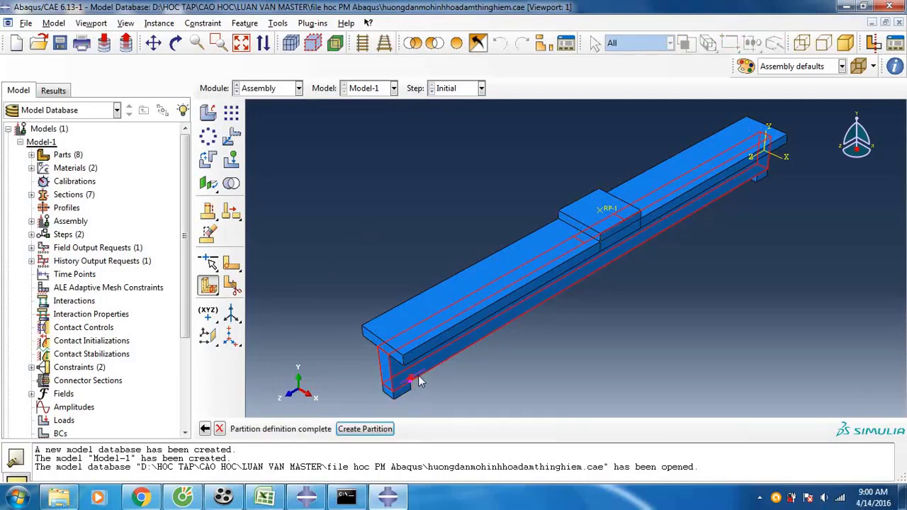
{"action": "middle_click", "coordinate": [262, 411]}
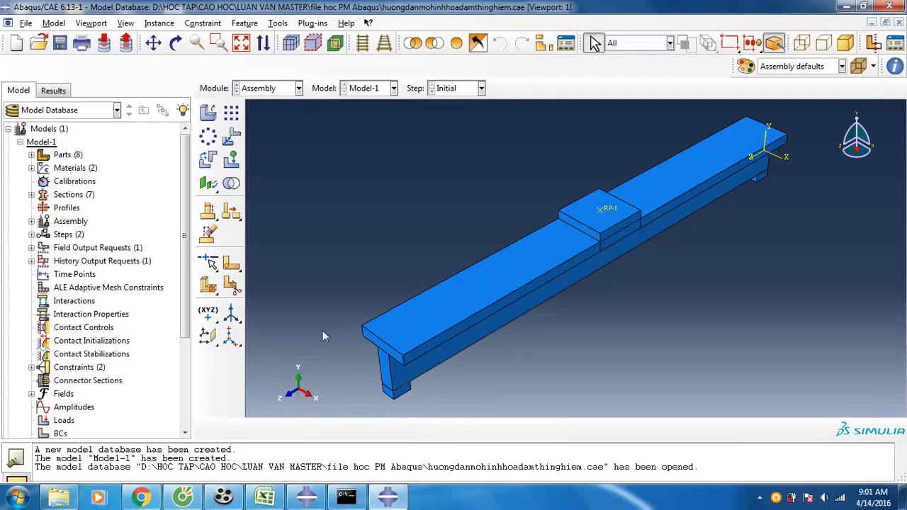
- Partition the beam's web cell with a Point & Normal plane at the near support plate's inner edge, normal to the beam's length
{"action": "left_click", "coordinate": [429, 364]}
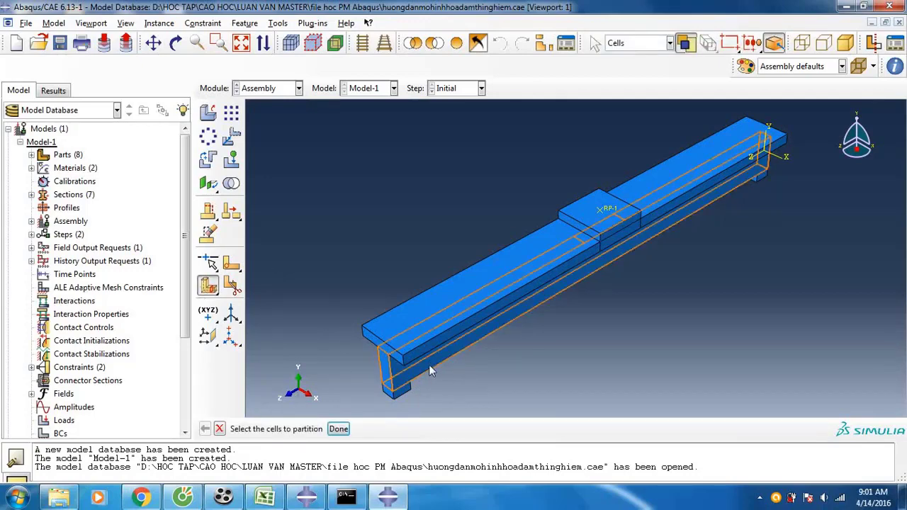
{"action": "left_click", "coordinate": [338, 428]}
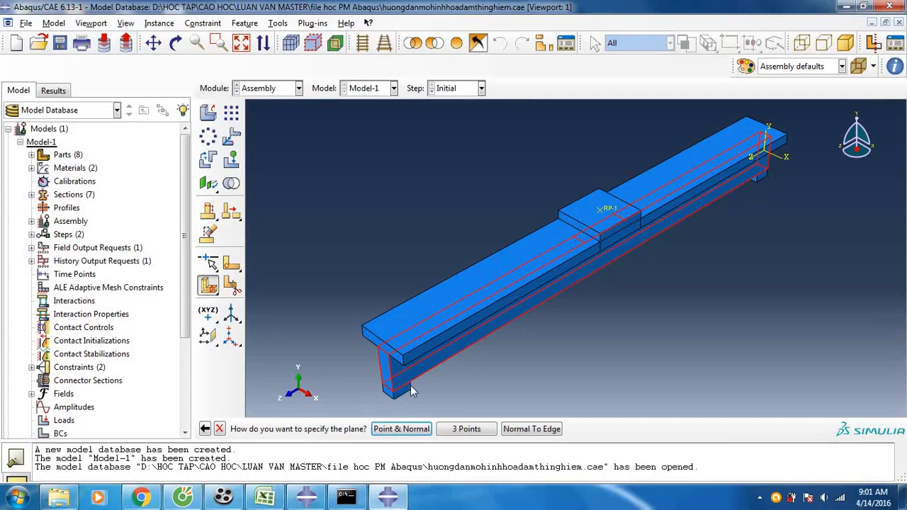
{"action": "left_click", "coordinate": [405, 429]}
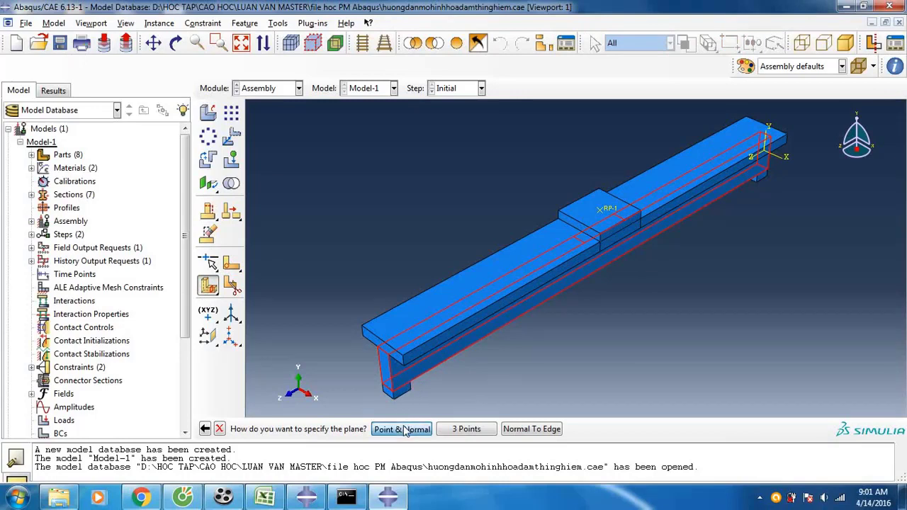
{"action": "left_click", "coordinate": [409, 387]}
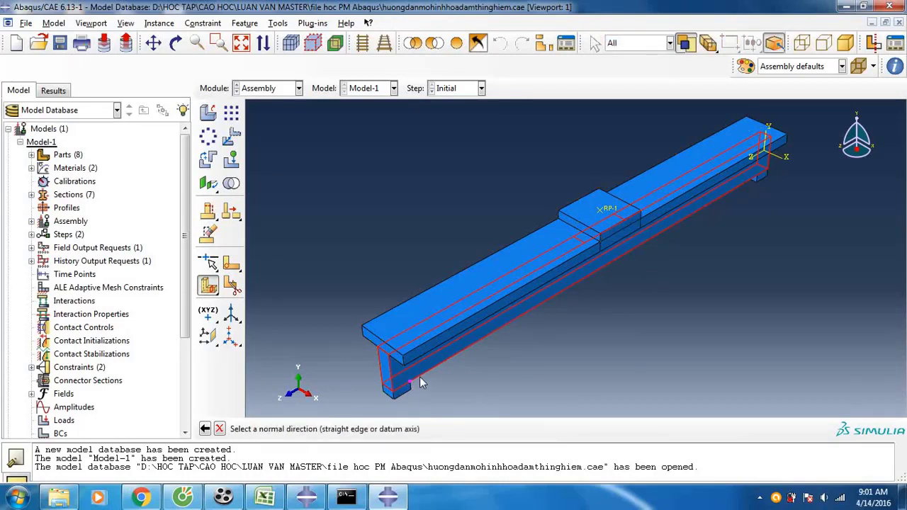
{"action": "left_click", "coordinate": [418, 376]}
{"action": "left_click", "coordinate": [364, 429]}
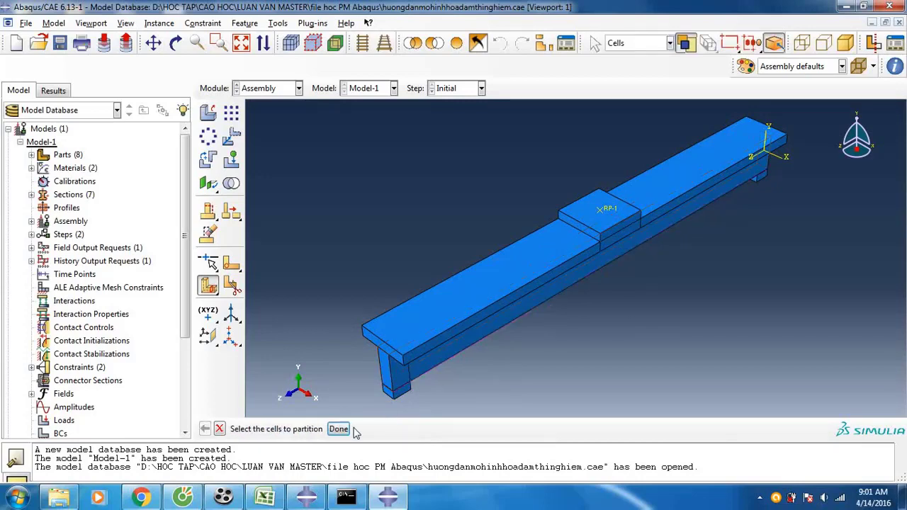
- Partition the beam's web cell with a Point & Normal plane at the far support plate's inner edge, normal to the beam's length
{"action": "left_click", "coordinate": [723, 189]}
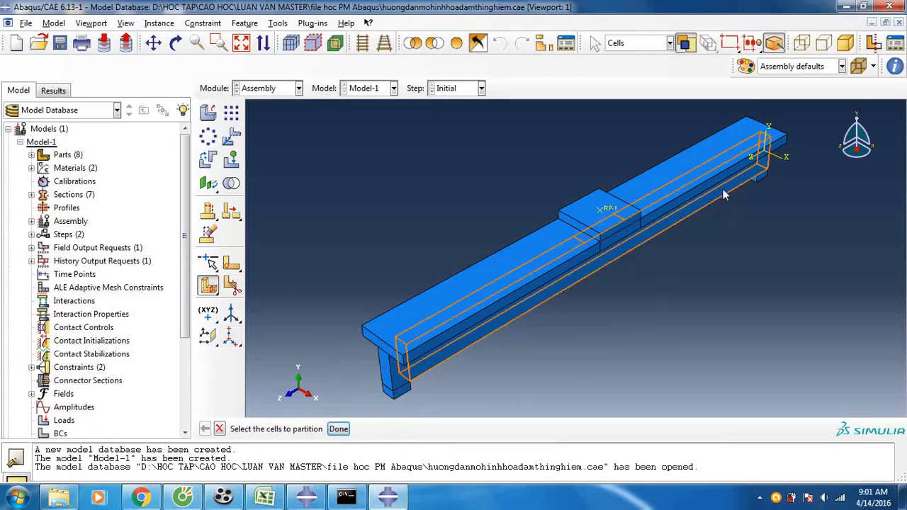
{"action": "left_click", "coordinate": [338, 429]}
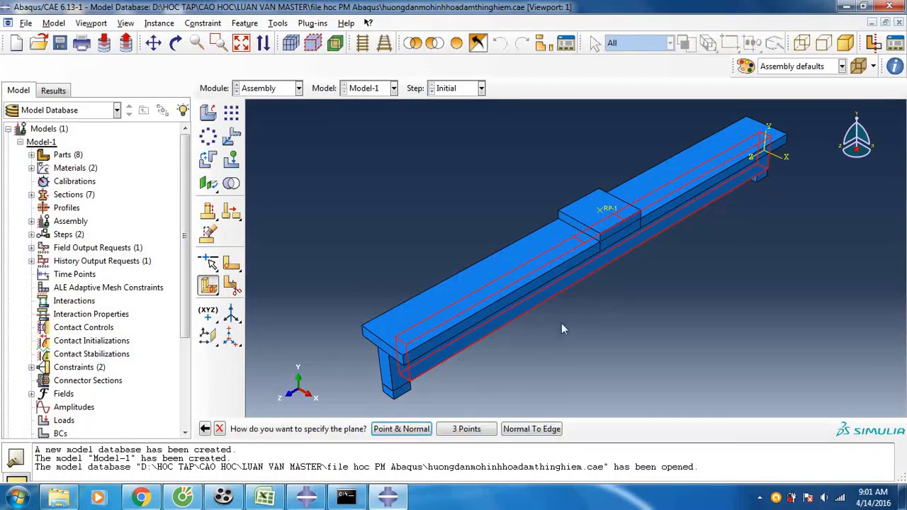
{"action": "left_click", "coordinate": [401, 428]}
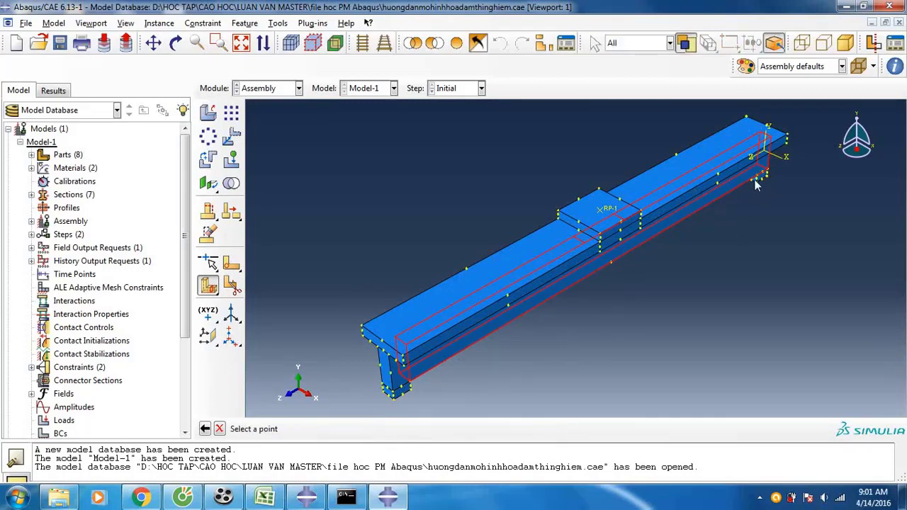
{"action": "scroll", "coordinate": [798, 157], "scroll_direction": "up", "scroll_amount": 5}
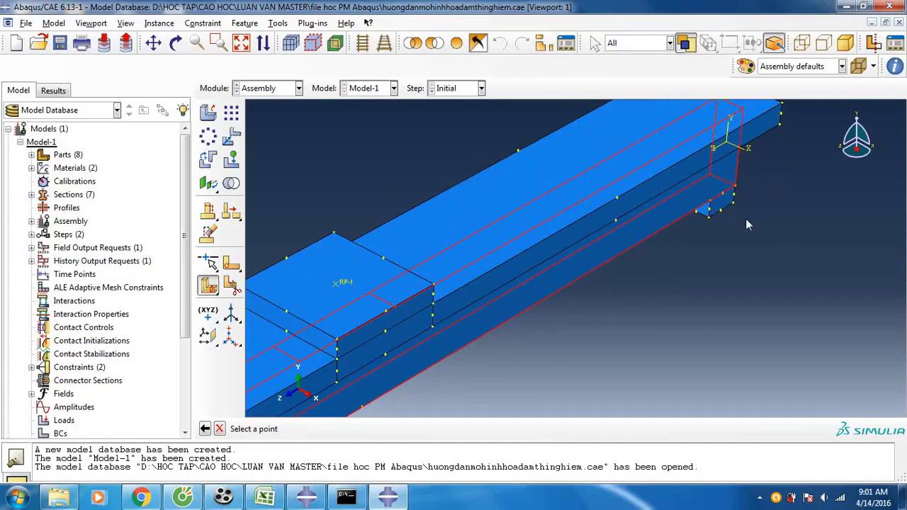
{"action": "left_click", "coordinate": [710, 202]}
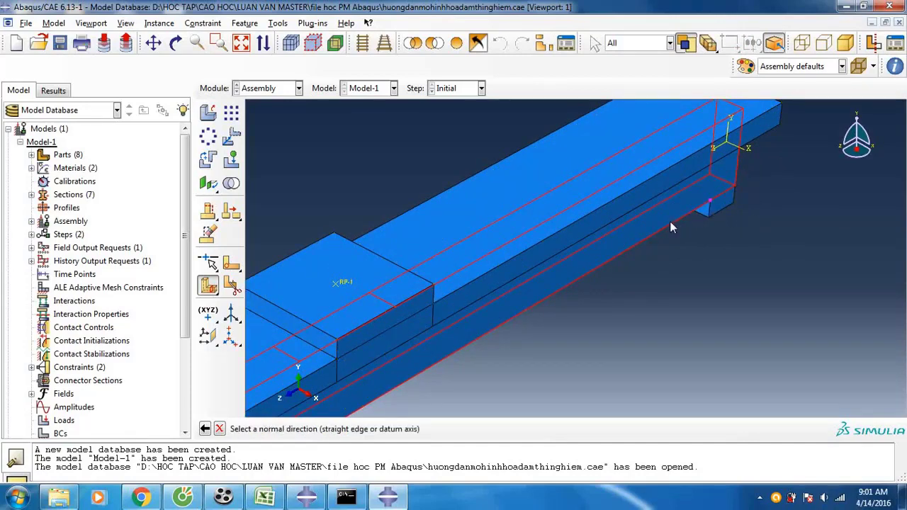
{"action": "left_click", "coordinate": [670, 225]}
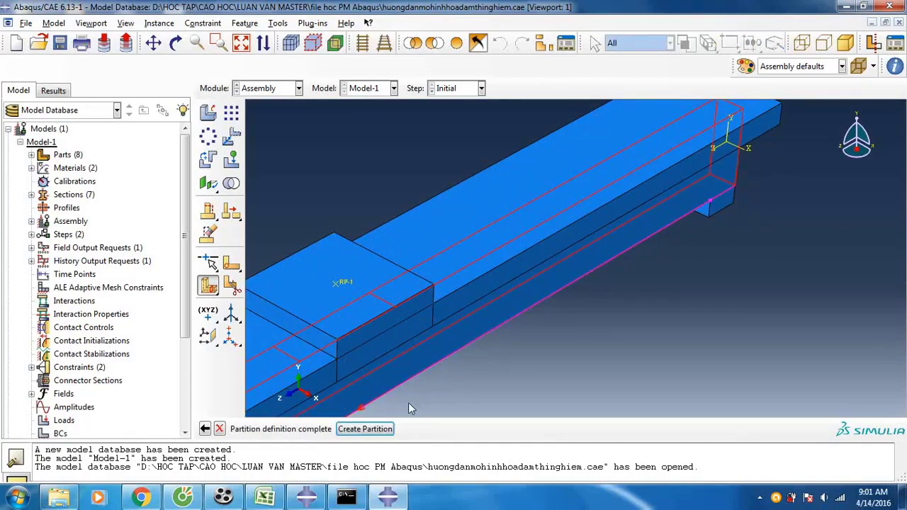
{"action": "left_click", "coordinate": [365, 429]}
{"action": "left_click", "coordinate": [338, 428]}
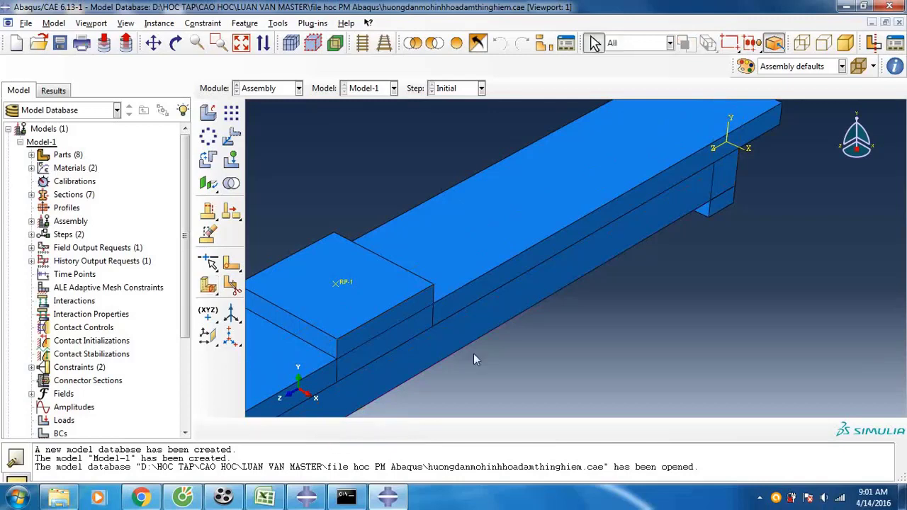
{"action": "scroll", "coordinate": [532, 326], "scroll_direction": "down", "scroll_amount": 3}
{"action": "scroll", "coordinate": [469, 367], "scroll_direction": "down", "scroll_amount": 4}
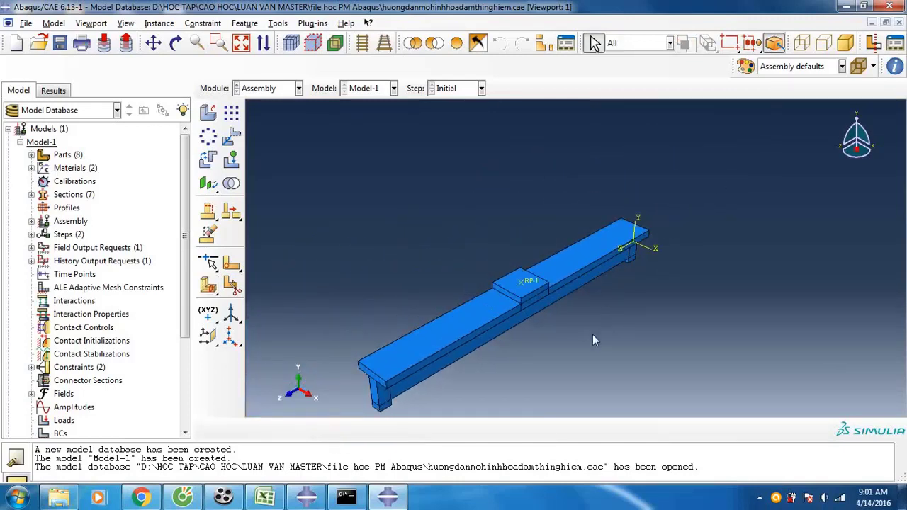
{"action": "scroll", "coordinate": [540, 358], "scroll_direction": "up", "scroll_amount": 4}
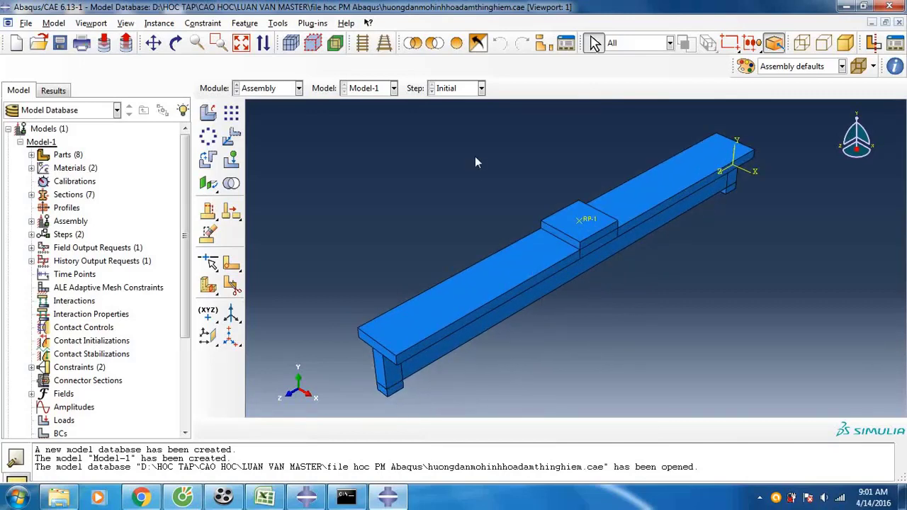
- Switch to the Interaction module and display only the reinforcement instance hethongcotthep-1, with all other instances hidden
{"action": "left_click", "coordinate": [275, 92]}
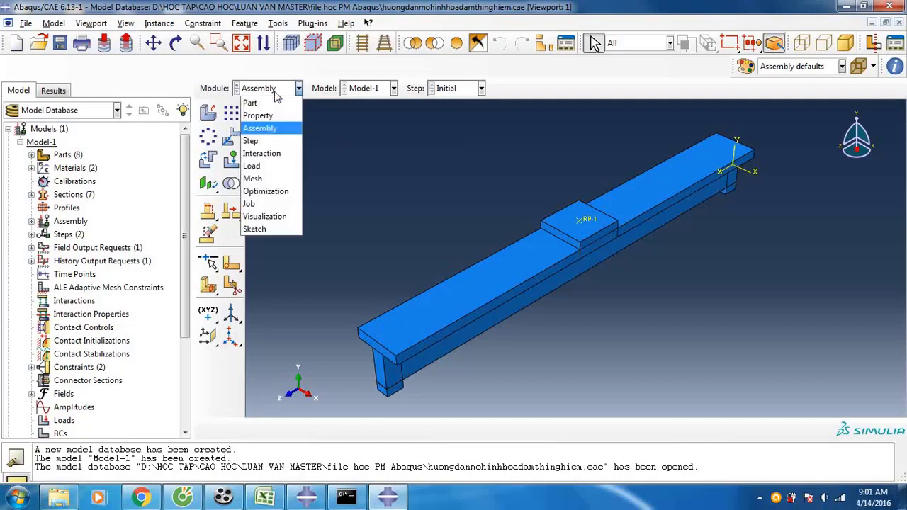
{"action": "left_click", "coordinate": [262, 154]}
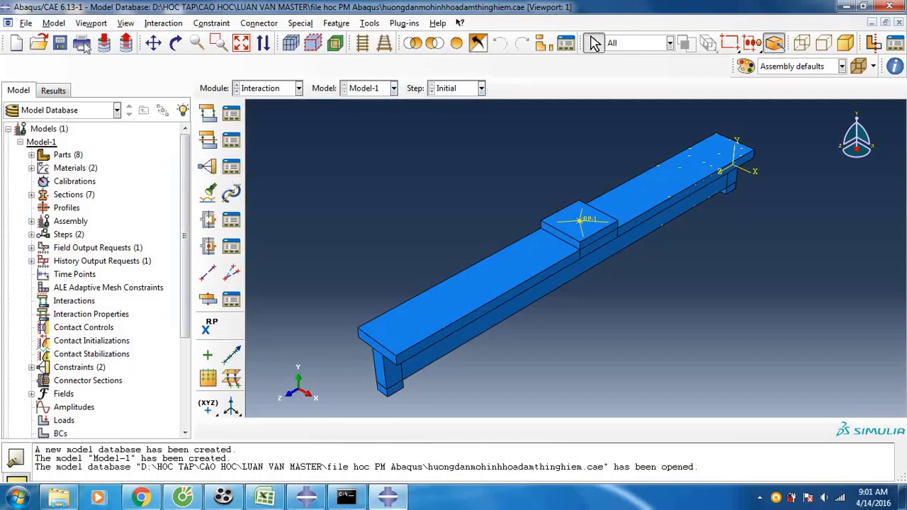
{"action": "left_click", "coordinate": [126, 23]}
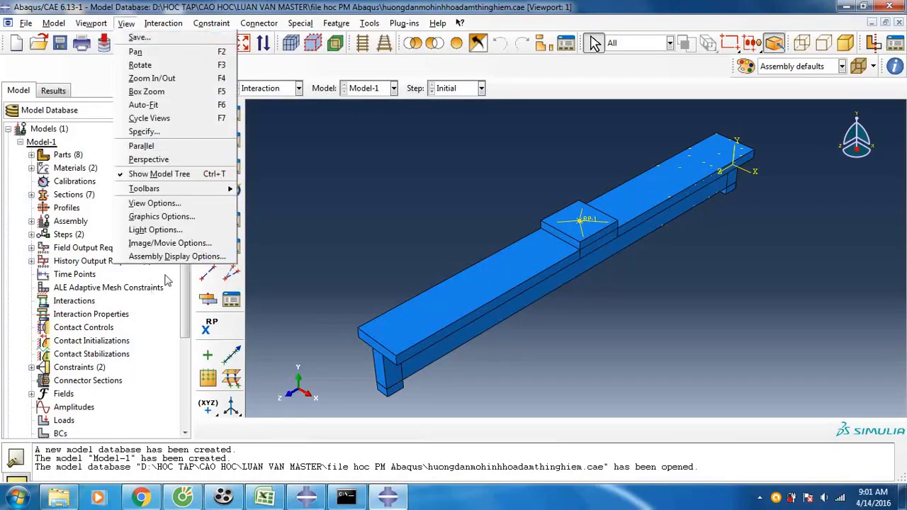
{"action": "left_click", "coordinate": [170, 256]}
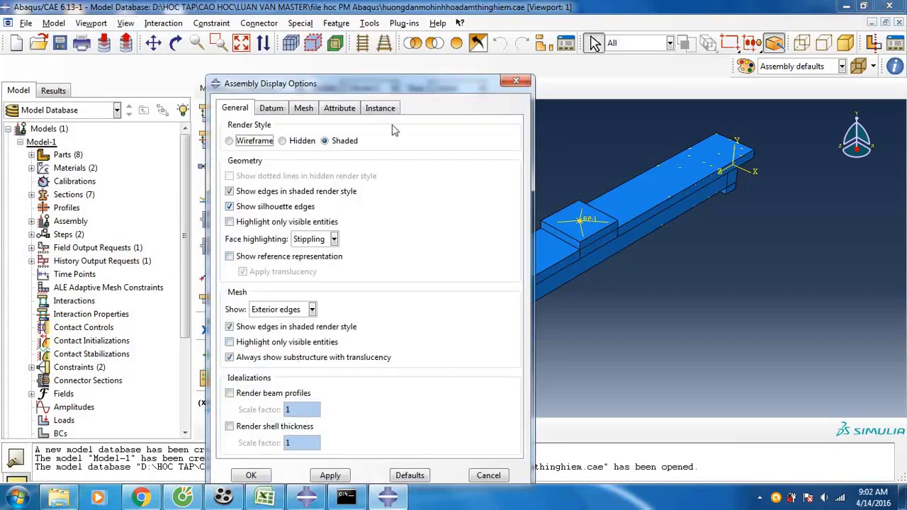
{"action": "left_click", "coordinate": [380, 108]}
{"action": "left_click", "coordinate": [283, 447]}
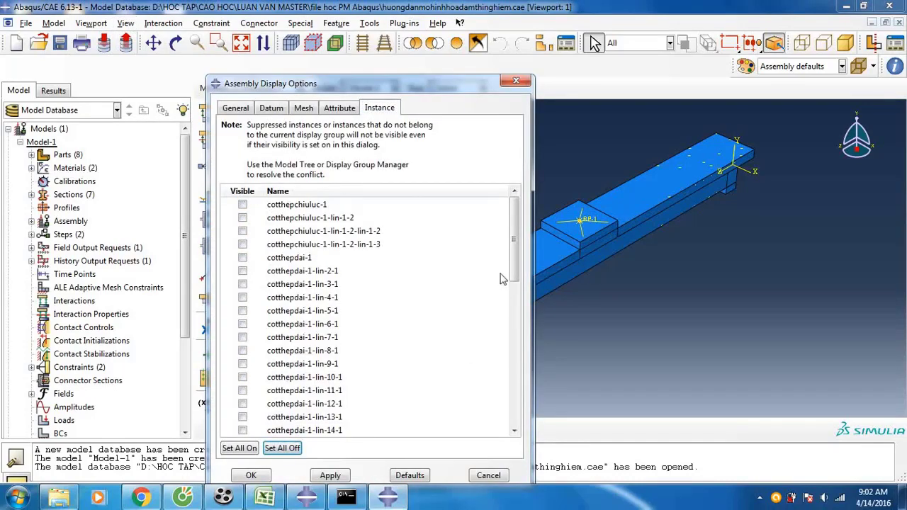
{"action": "left_click_drag", "start_coordinate": [515, 241], "coordinate": [365, 416]}
{"action": "left_click", "coordinate": [278, 392]}
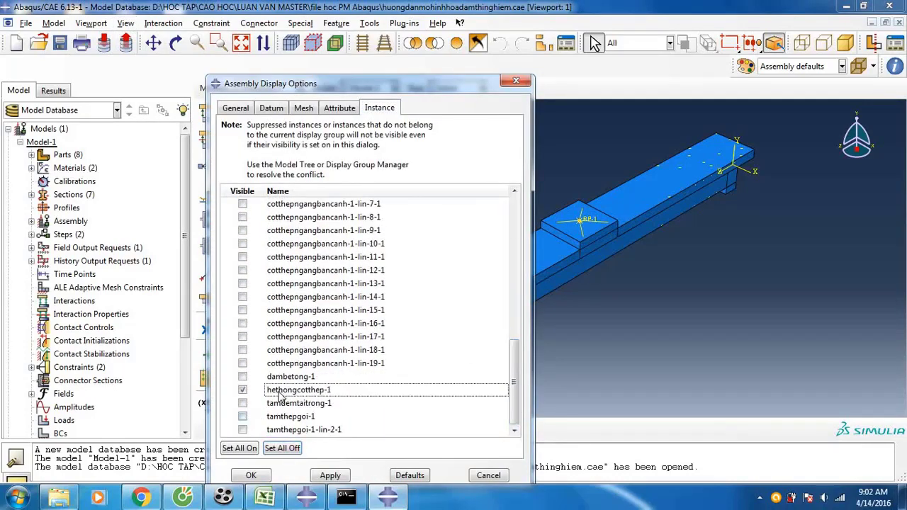
{"action": "left_click", "coordinate": [249, 479]}
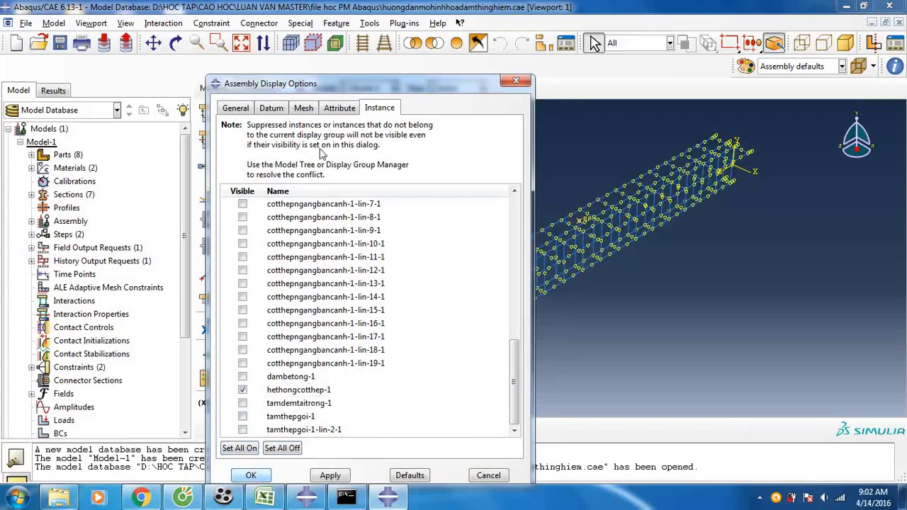
- Show dambetong-1, tamdemtaitrong-1, tamthepgoi-1 and tamthepgoi-1-lin-2-1 together with hethongcotthep-1 in the assembly display
{"action": "left_click", "coordinate": [126, 23]}
{"action": "left_click", "coordinate": [198, 258]}
{"action": "left_click", "coordinate": [292, 376]}
{"action": "left_click", "coordinate": [289, 390]}
{"action": "left_click", "coordinate": [286, 403]}
{"action": "left_click", "coordinate": [287, 416]}
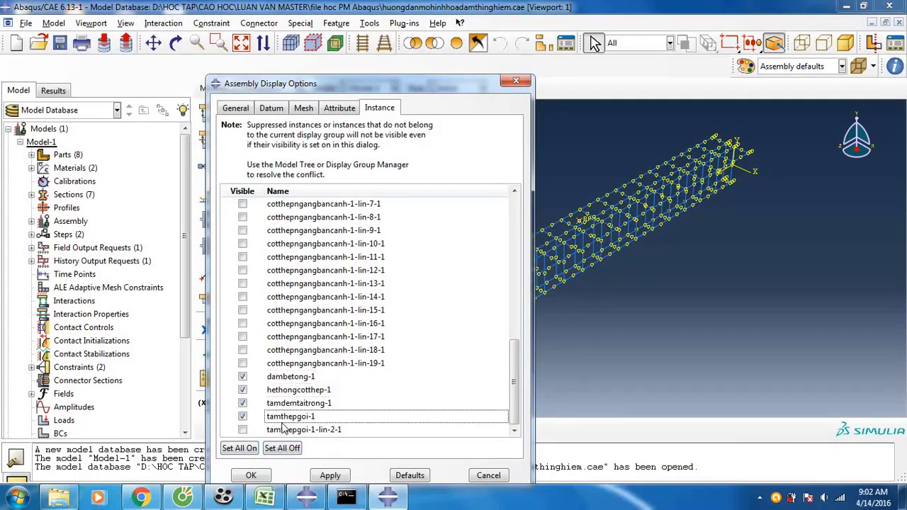
{"action": "left_click", "coordinate": [287, 429]}
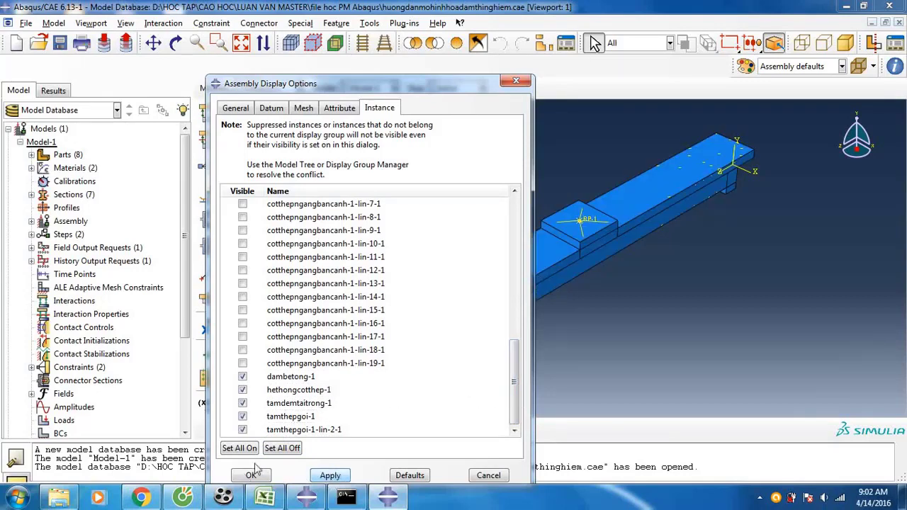
{"action": "key", "text": "Escape"}
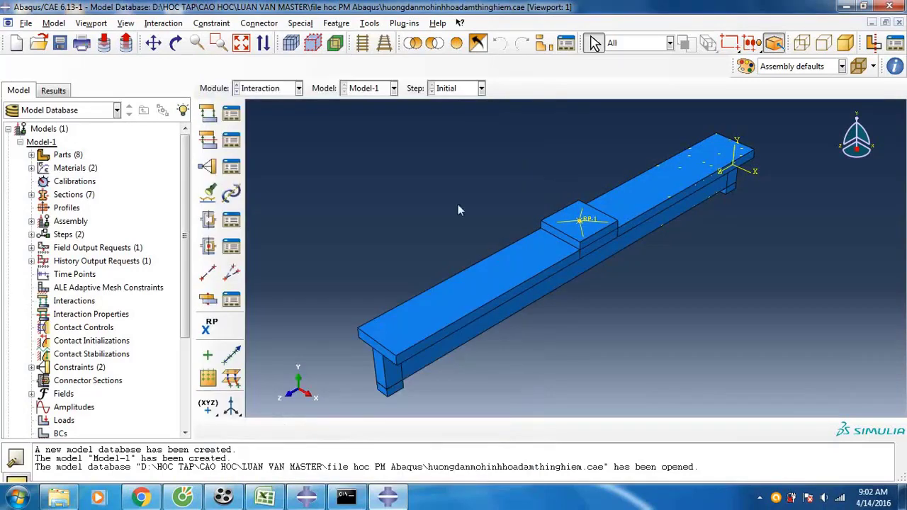
- Start a Tie constraint and, with tamdemtaitrong-1 hidden, set the beam's top face under the loading plate as master surface m_Surf-2
{"action": "left_click", "coordinate": [208, 167]}
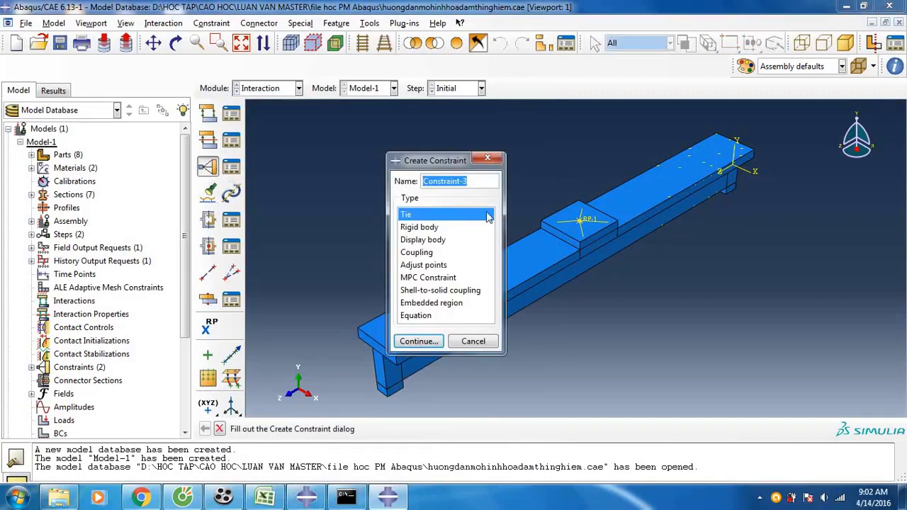
{"action": "left_click", "coordinate": [420, 341]}
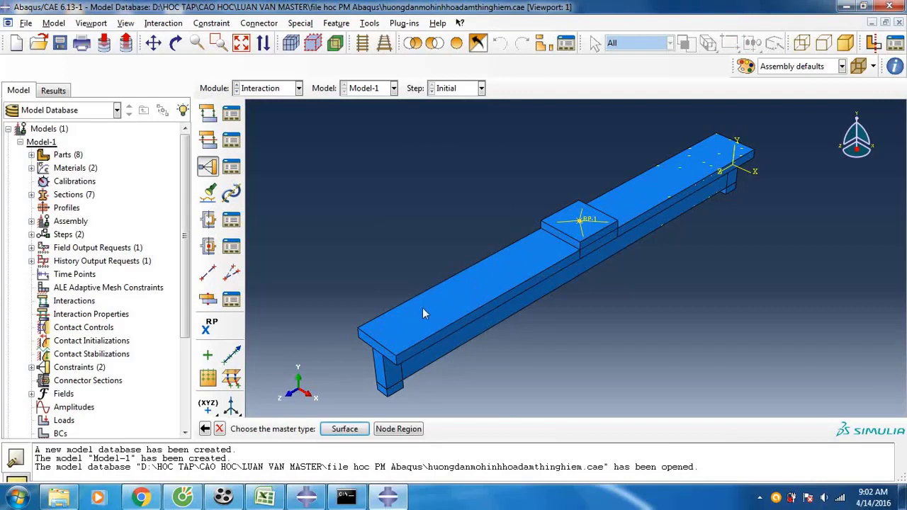
{"action": "left_click", "coordinate": [345, 429]}
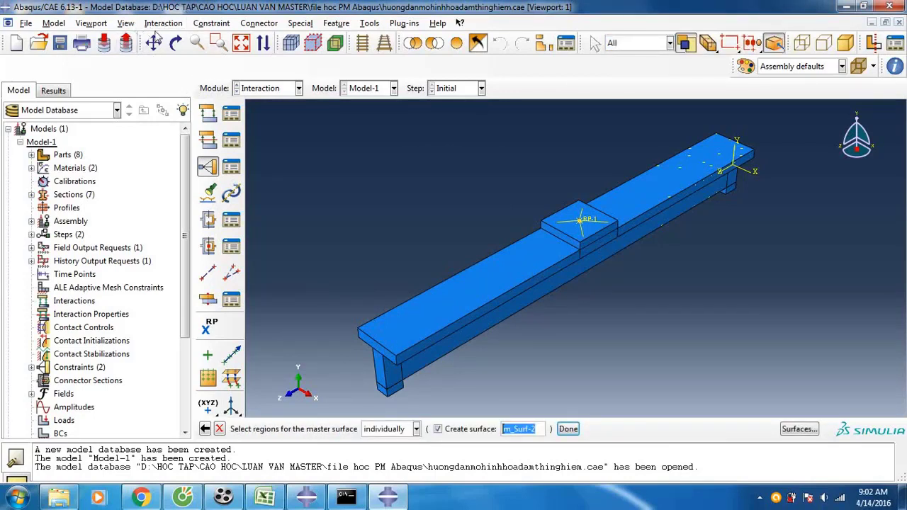
{"action": "left_click", "coordinate": [125, 22]}
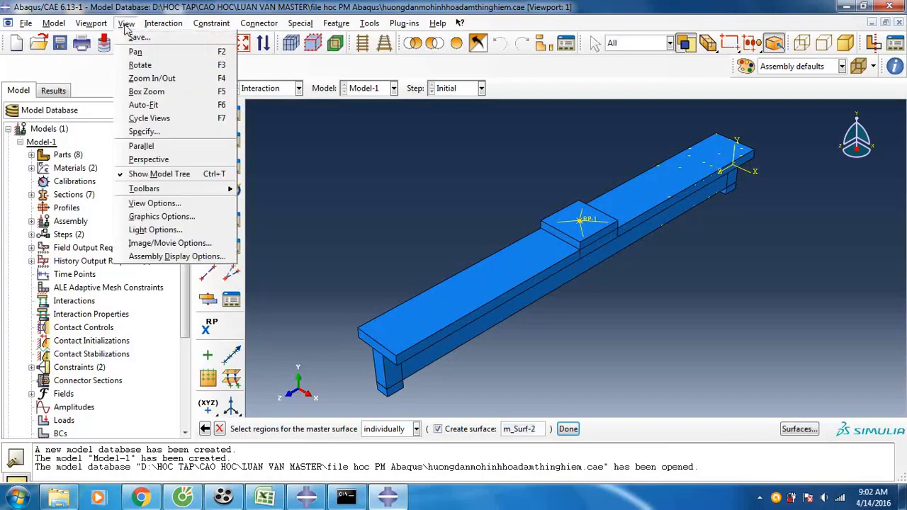
{"action": "left_click", "coordinate": [182, 258]}
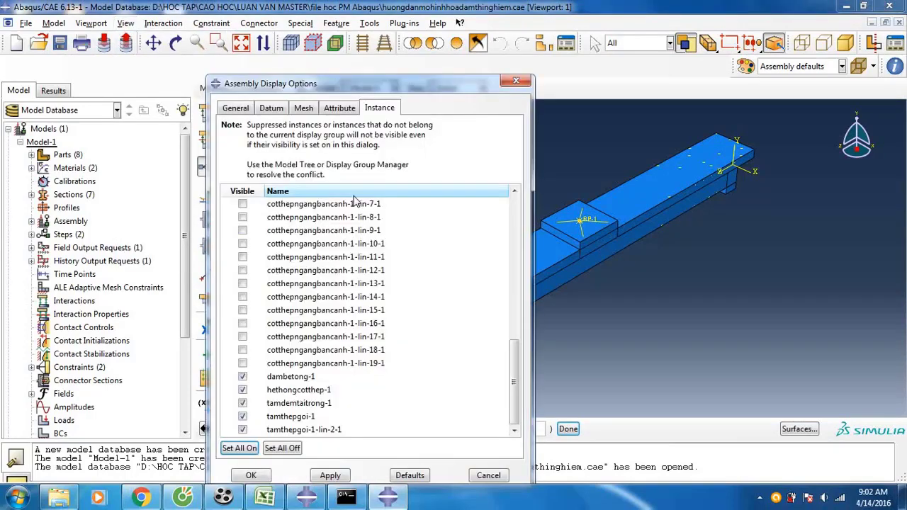
{"action": "left_click", "coordinate": [288, 404]}
{"action": "left_click", "coordinate": [253, 476]}
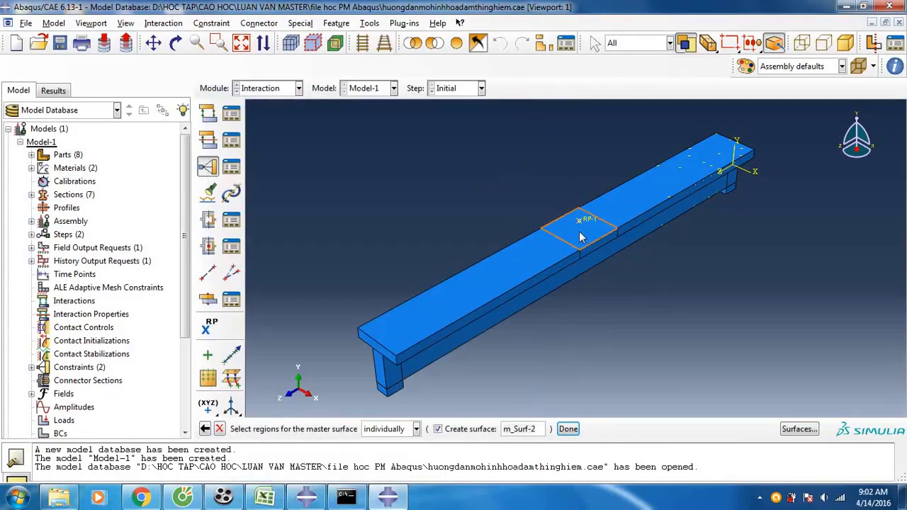
{"action": "left_click", "coordinate": [580, 234]}
{"action": "left_click", "coordinate": [568, 428]}
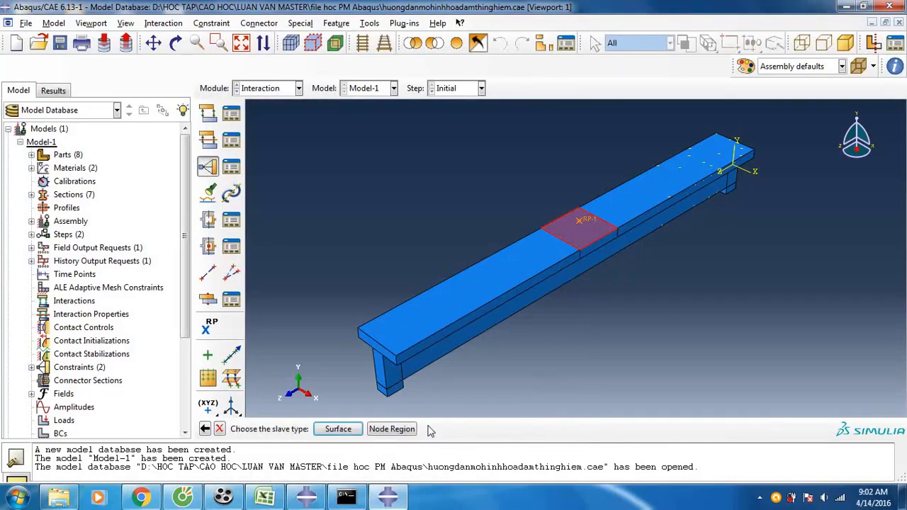
- Choose Surface as the tie's slave type, and display the loading plate tamdemtaitrong-1 with the beam dambetong-1 hidden
{"action": "left_click", "coordinate": [338, 428]}
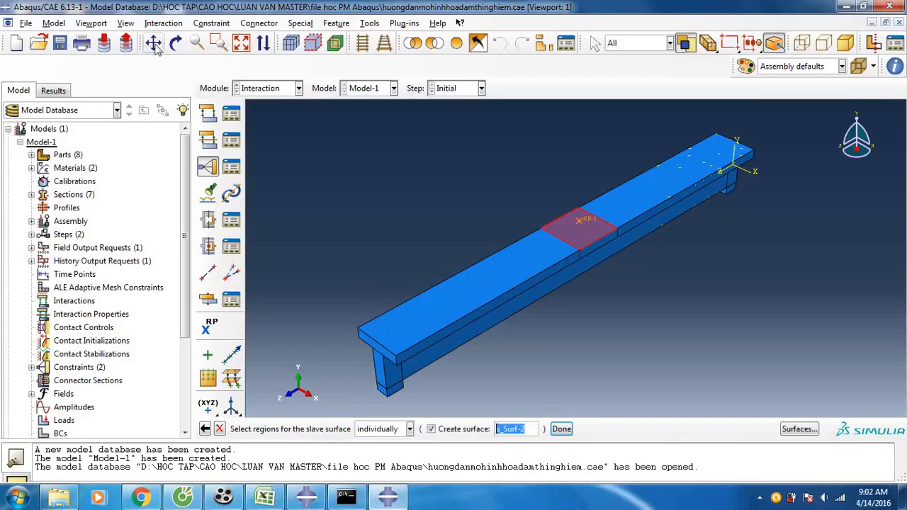
{"action": "left_click", "coordinate": [126, 23]}
{"action": "left_click", "coordinate": [178, 256]}
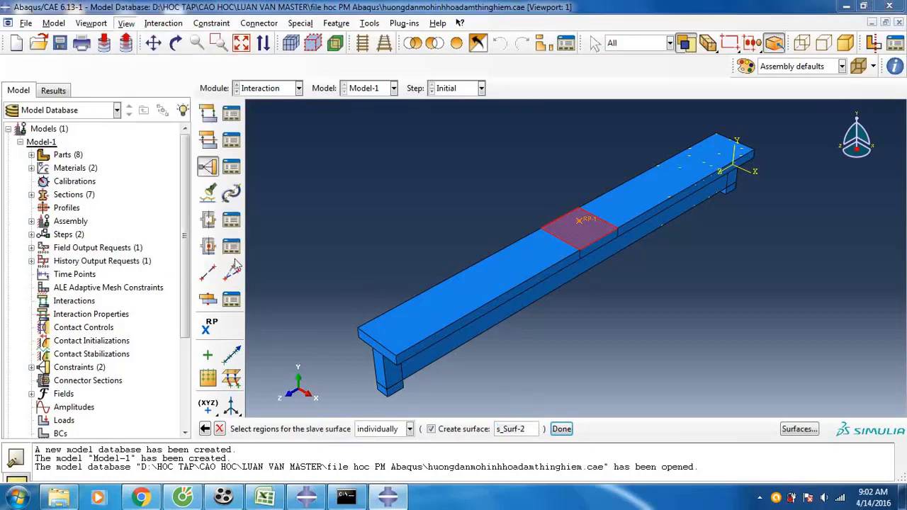
{"action": "left_click", "coordinate": [281, 403]}
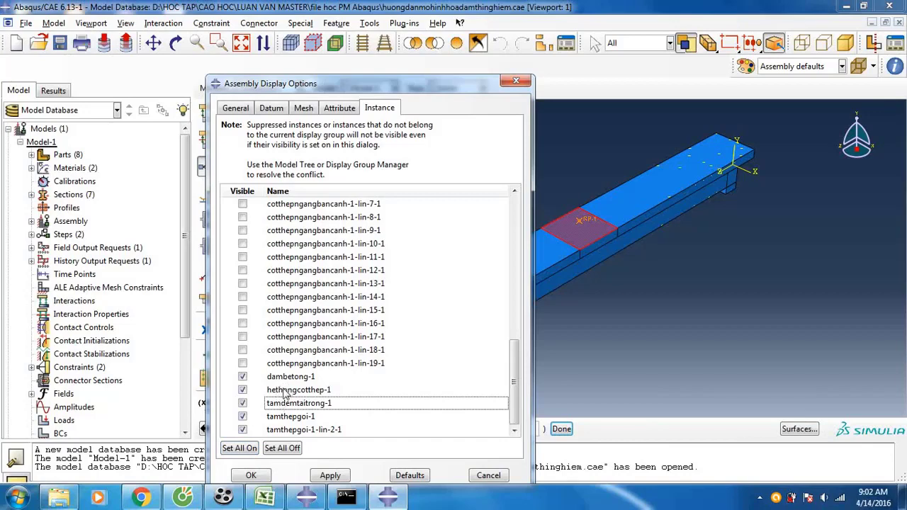
{"action": "left_click", "coordinate": [284, 381]}
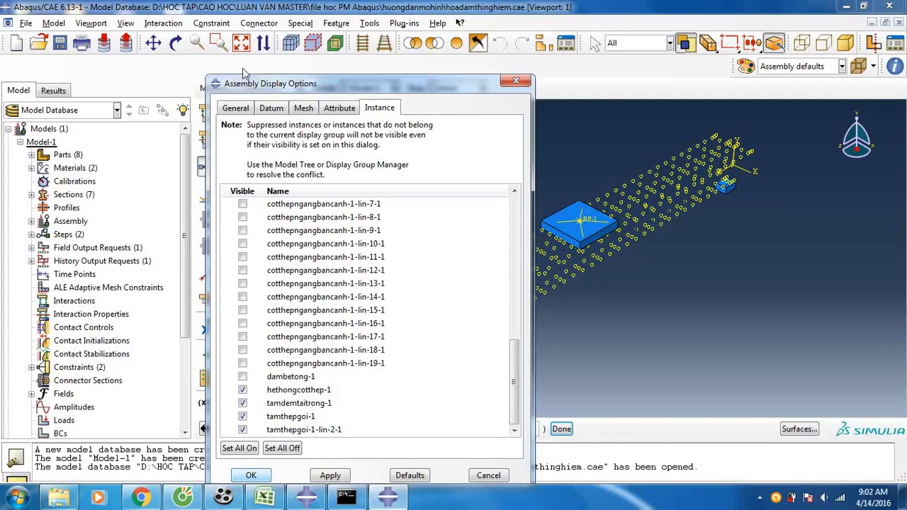
{"action": "key", "text": "Escape"}
- Set the loading plate's underside as slave surface s_Surf-2 and create the Tie constraint with the beam
{"action": "left_click", "coordinate": [176, 43]}
{"action": "left_click_drag", "start_coordinate": [615, 263], "coordinate": [546, 167]}
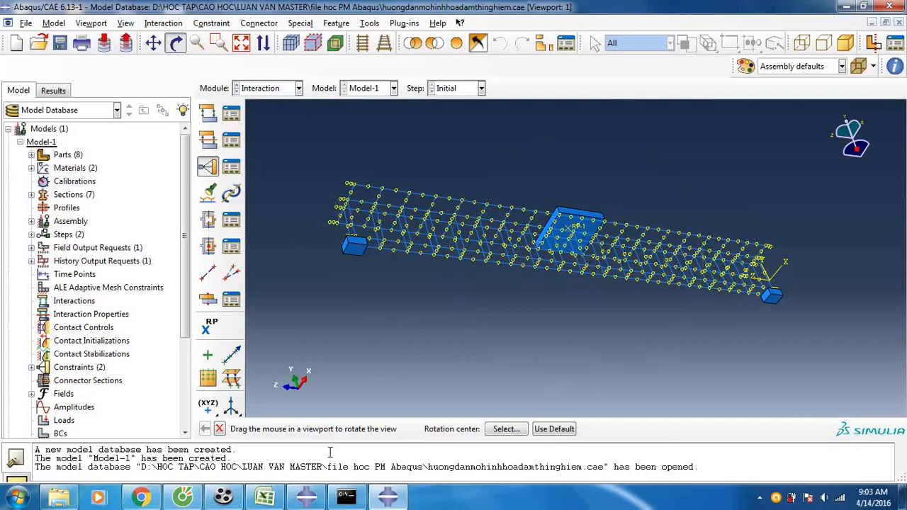
{"action": "left_click", "coordinate": [177, 43]}
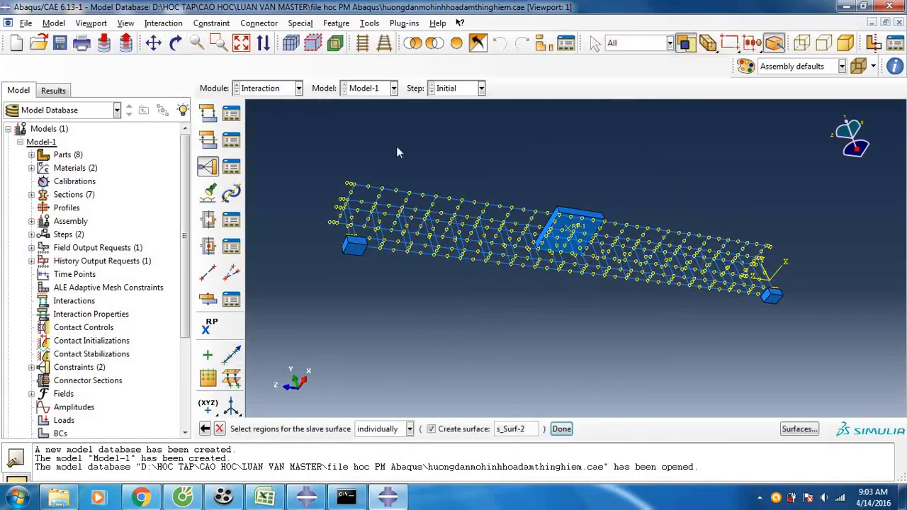
{"action": "left_click", "coordinate": [563, 226]}
{"action": "left_click", "coordinate": [562, 429]}
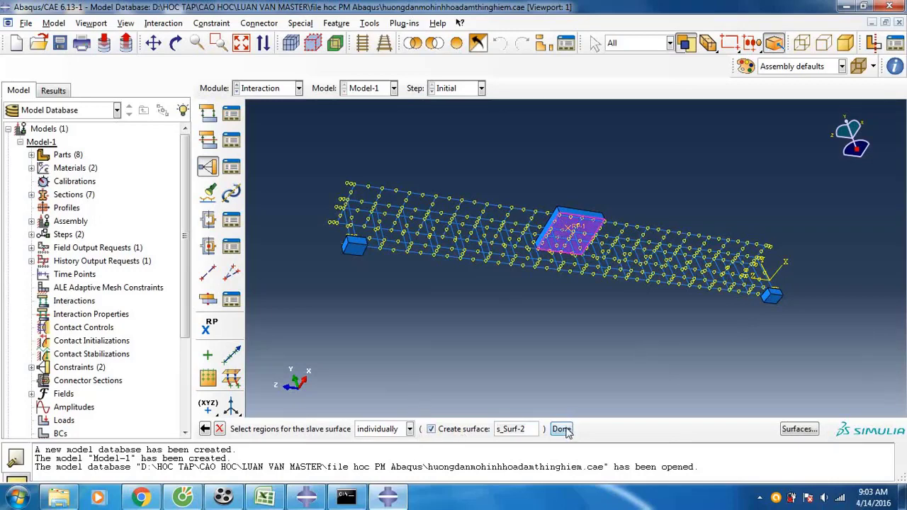
{"action": "left_click", "coordinate": [50, 373]}
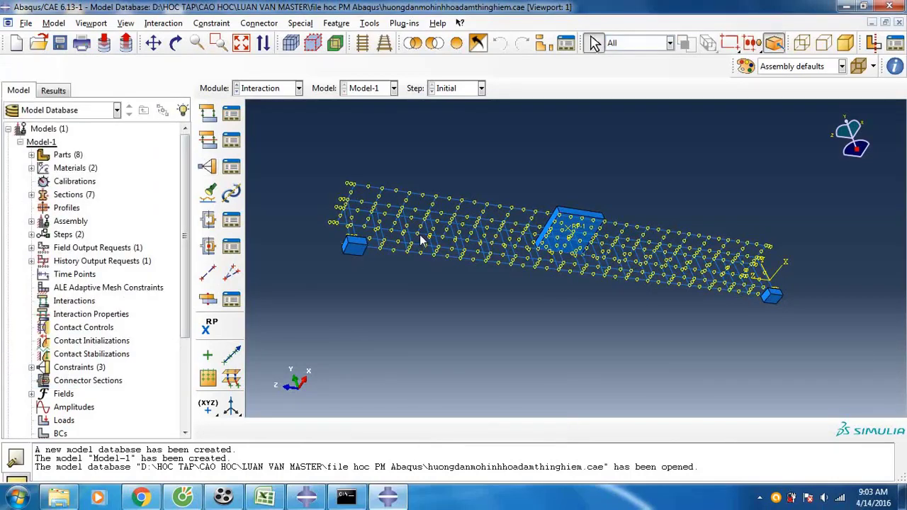
{"action": "left_click", "coordinate": [175, 44]}
{"action": "left_click_drag", "start_coordinate": [438, 160], "coordinate": [578, 306]}
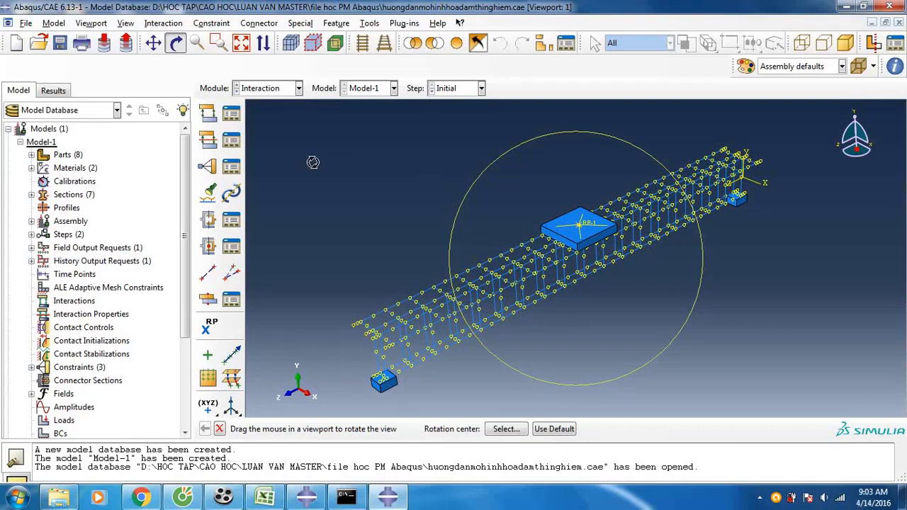
- Show the concrete beam dambetong-1 again in the assembly display, together with the reinforcement and the plates
{"action": "key", "text": "Escape"}
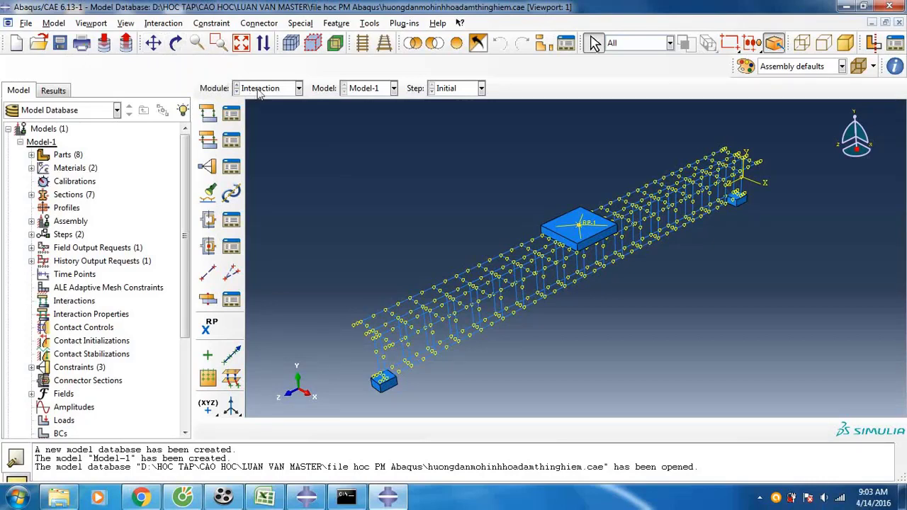
{"action": "left_click", "coordinate": [163, 23]}
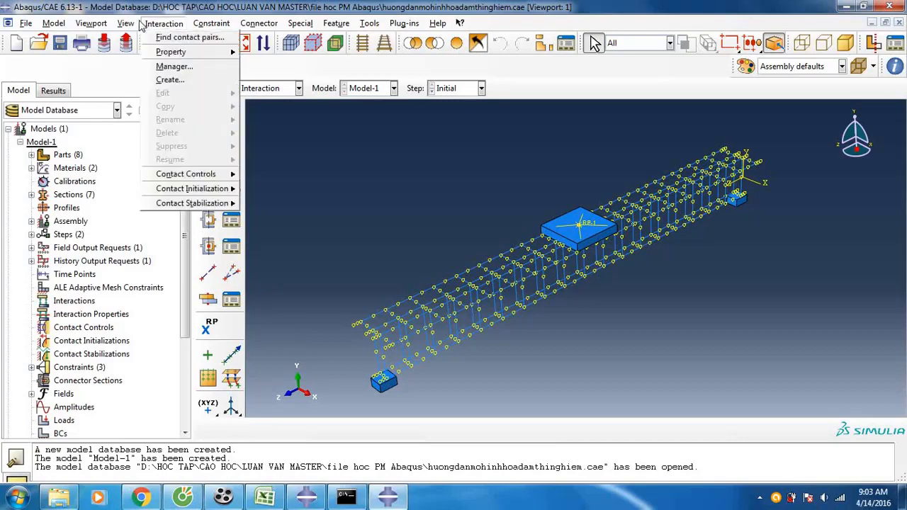
{"action": "left_click", "coordinate": [126, 23]}
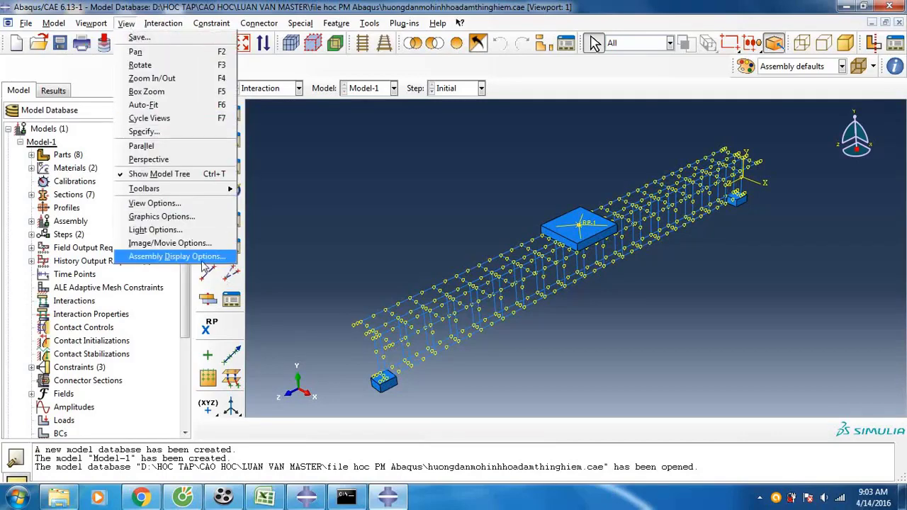
{"action": "left_click", "coordinate": [204, 261]}
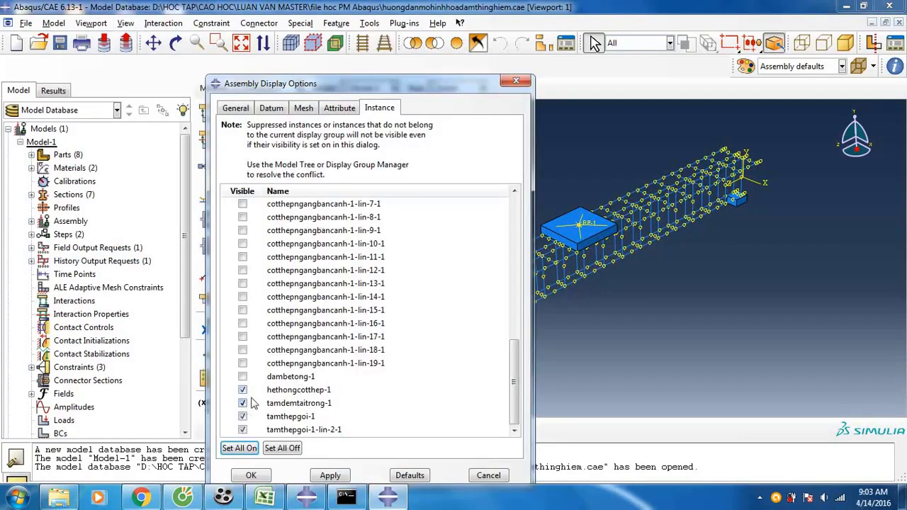
{"action": "left_click", "coordinate": [243, 378]}
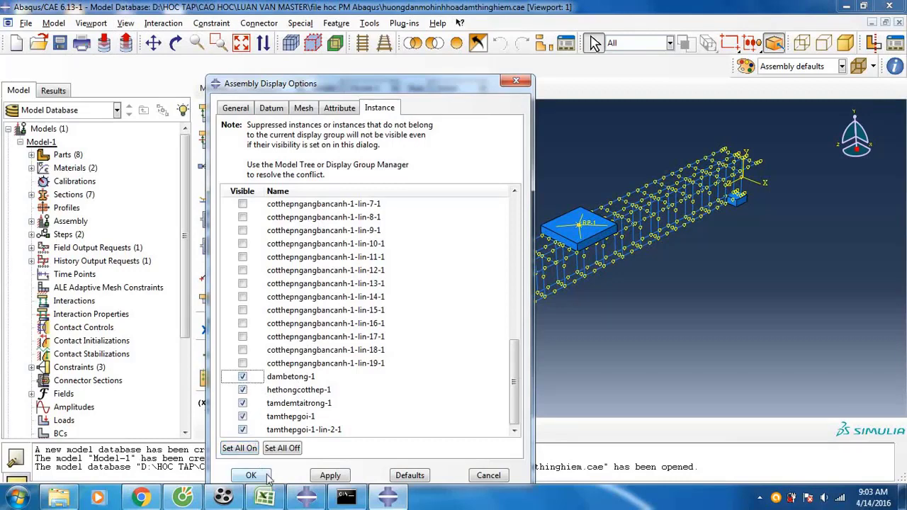
{"action": "left_click", "coordinate": [330, 476]}
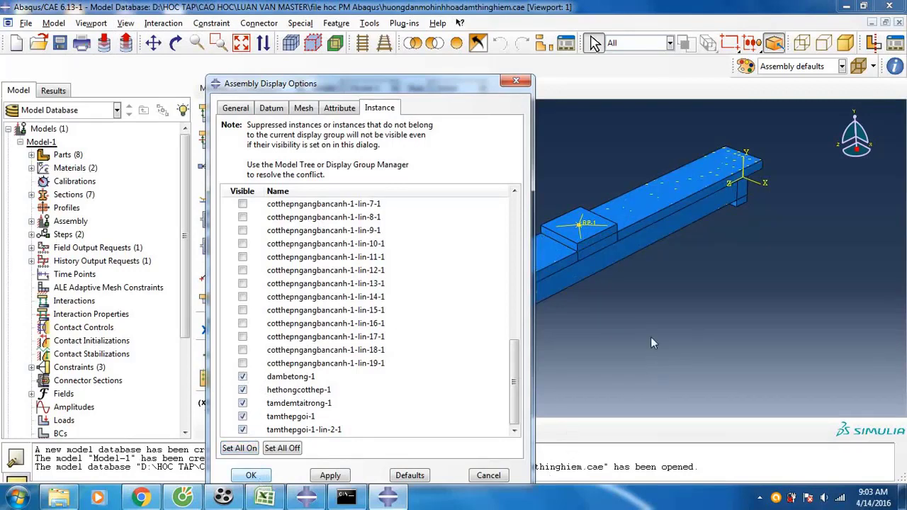
{"action": "key", "text": "Escape"}
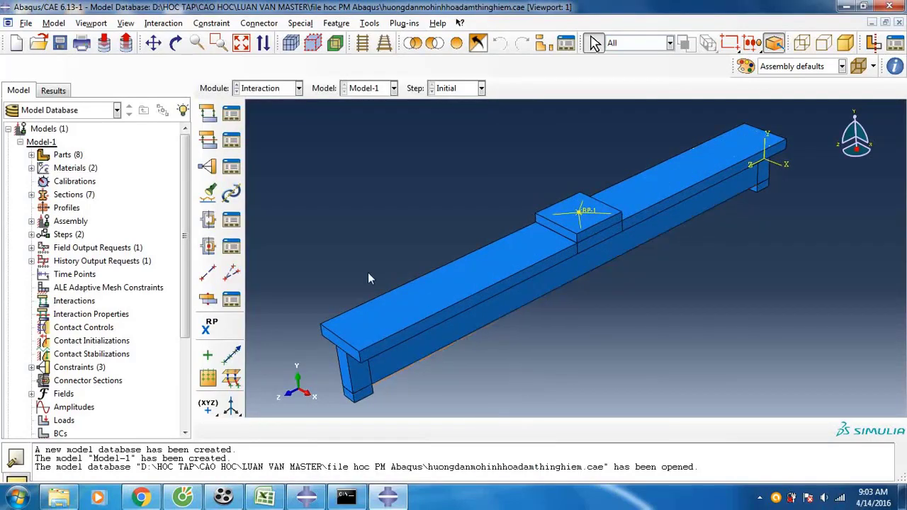
- In the Assembly module, partition the support plate tamthepgoi-1 with a Point & Normal plane through its bottom edge's midpoint, normal to that edge
{"action": "left_click", "coordinate": [269, 88]}
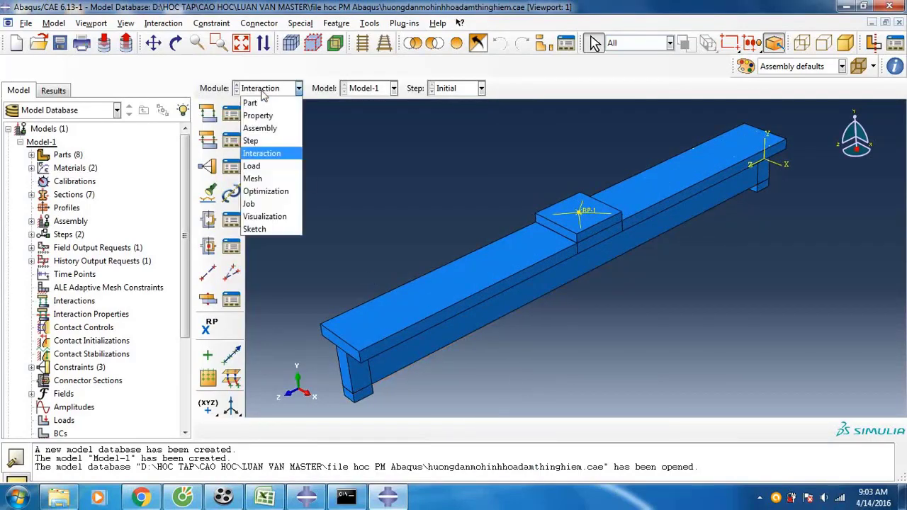
{"action": "left_click", "coordinate": [259, 129]}
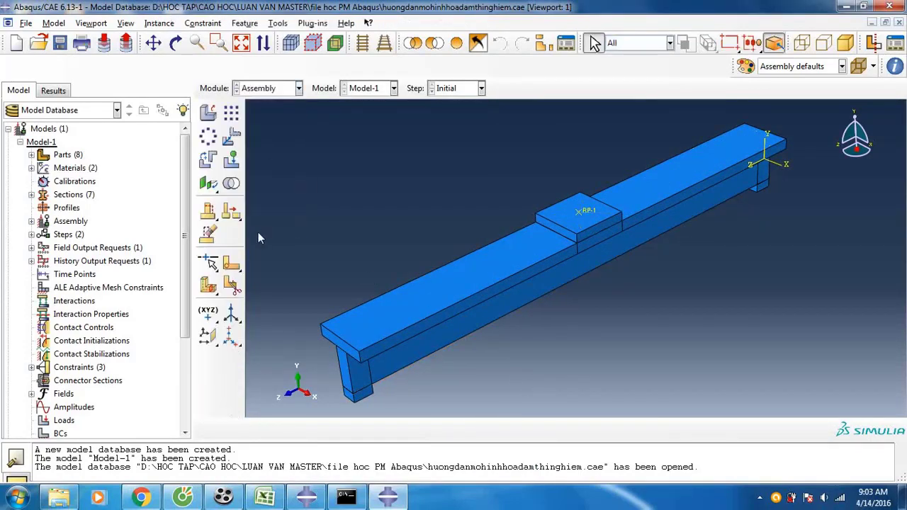
{"action": "left_click", "coordinate": [207, 287]}
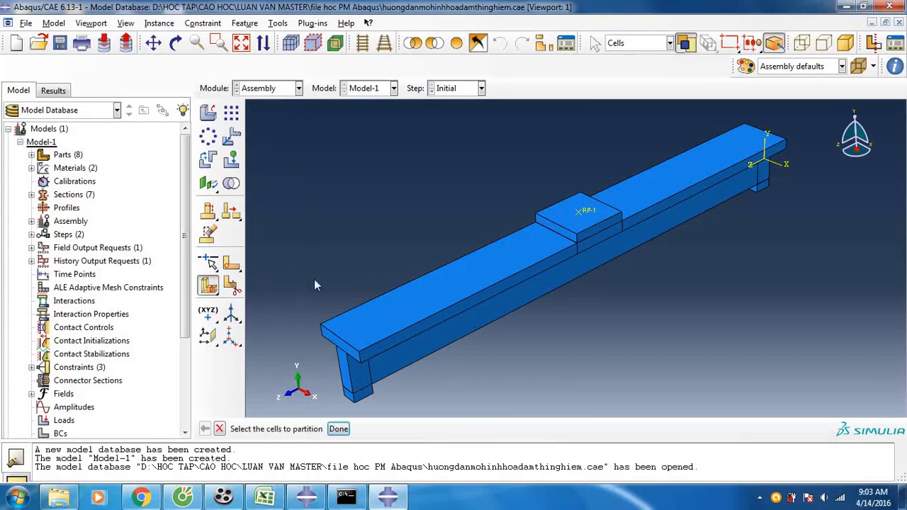
{"action": "left_click", "coordinate": [358, 389]}
{"action": "left_click", "coordinate": [339, 430]}
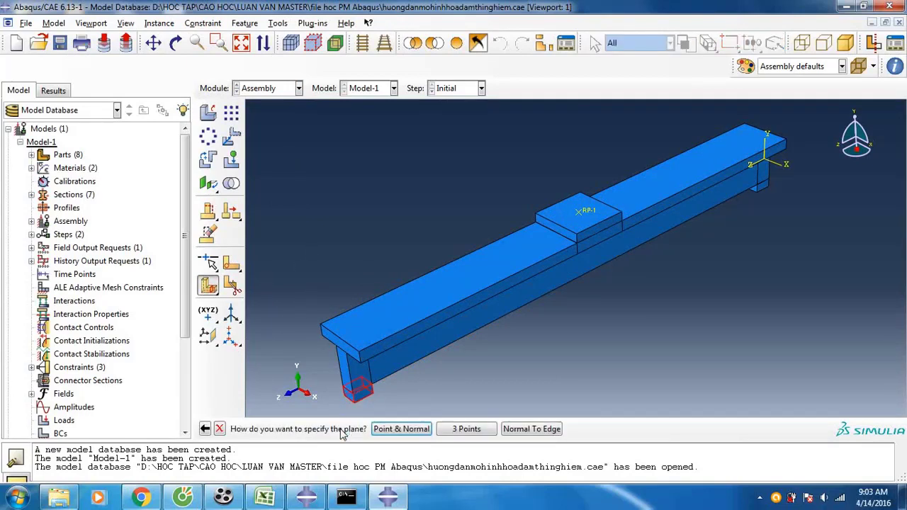
{"action": "left_click", "coordinate": [388, 429]}
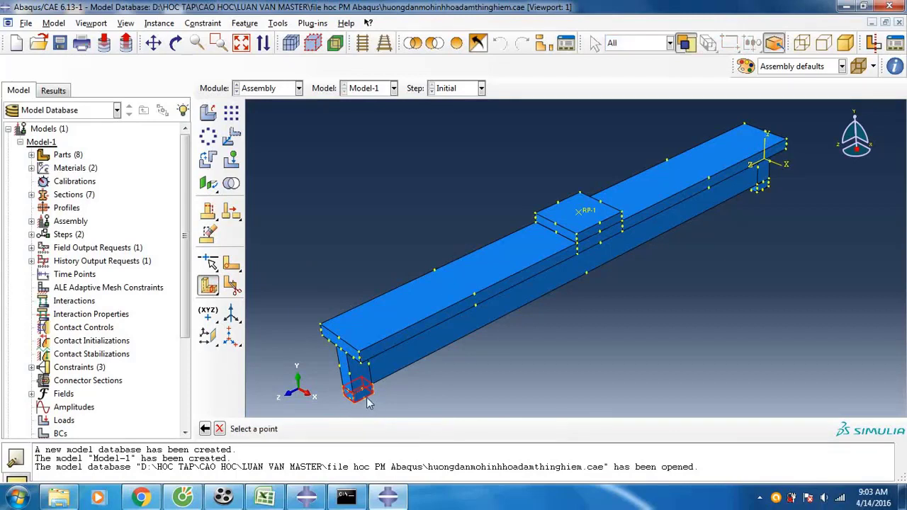
{"action": "left_click", "coordinate": [361, 404]}
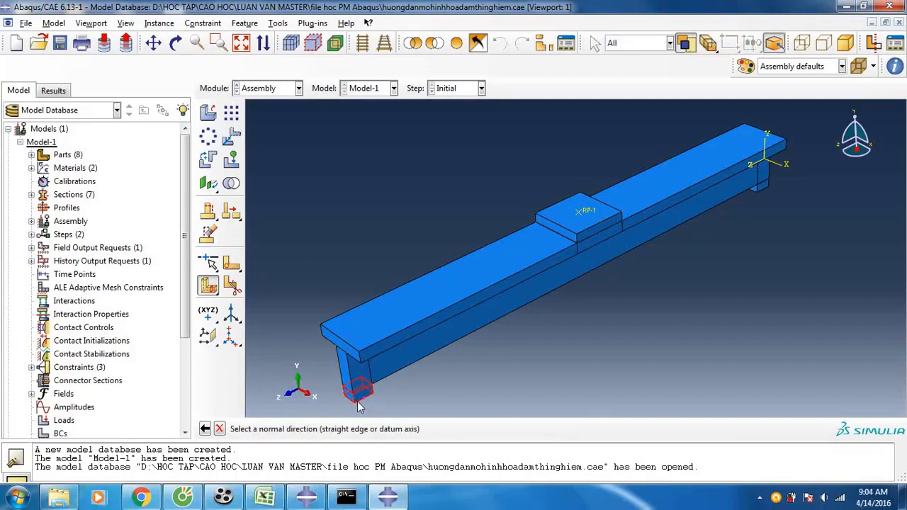
{"action": "left_click", "coordinate": [358, 405]}
{"action": "left_click", "coordinate": [370, 429]}
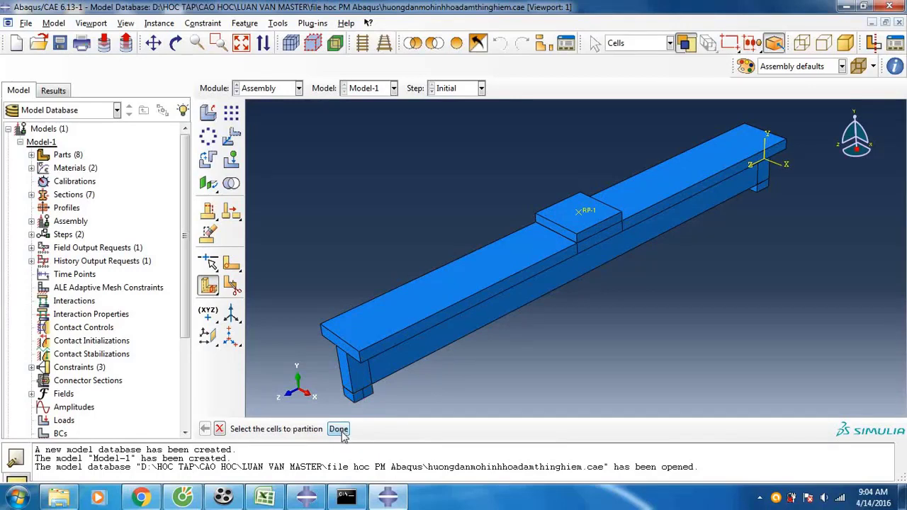
- Partition the support plate at the origin end with a Point & Normal plane through its bottom edge's midpoint, and finish partitioning
{"action": "left_click", "coordinate": [763, 190]}
{"action": "left_click", "coordinate": [338, 429]}
{"action": "scroll", "coordinate": [807, 180], "scroll_direction": "up", "scroll_amount": 1}
{"action": "scroll", "coordinate": [798, 174], "scroll_direction": "up", "scroll_amount": 2}
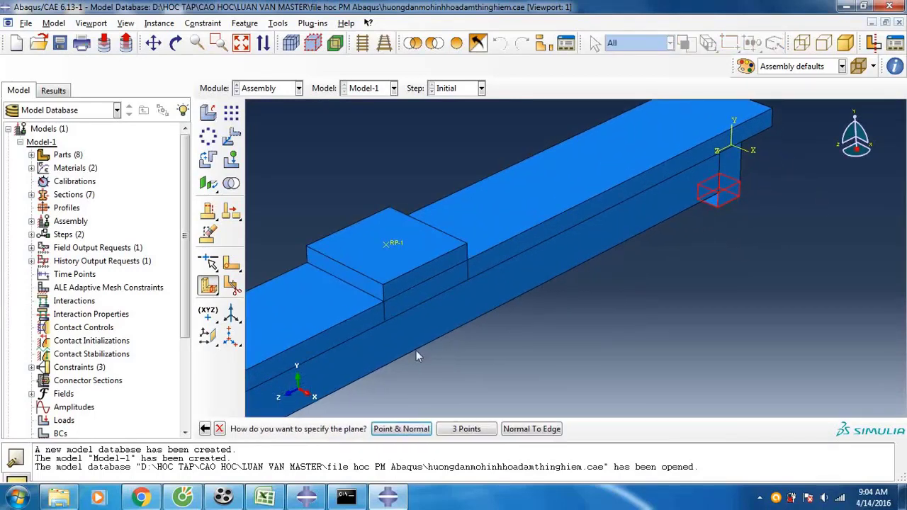
{"action": "left_click", "coordinate": [401, 429]}
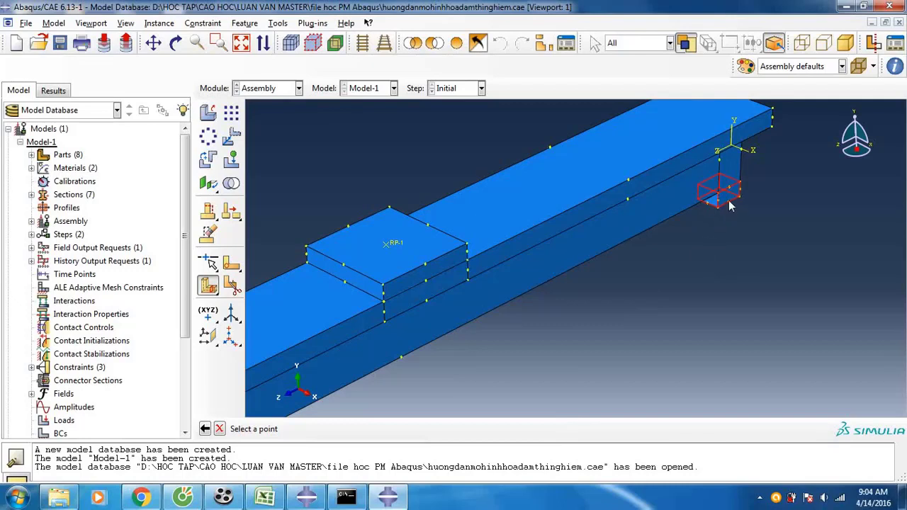
{"action": "left_click", "coordinate": [730, 206]}
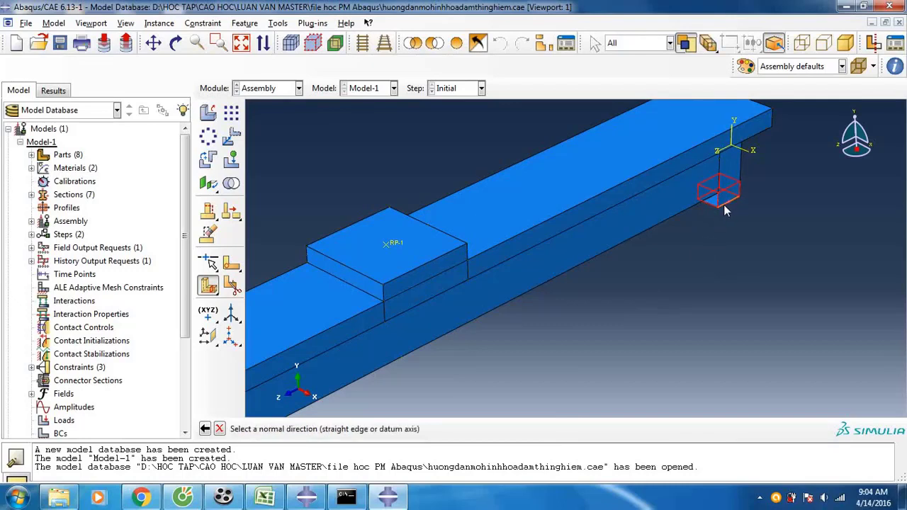
{"action": "left_click", "coordinate": [724, 205]}
{"action": "left_click", "coordinate": [375, 430]}
{"action": "scroll", "coordinate": [671, 269], "scroll_direction": "down", "scroll_amount": 3}
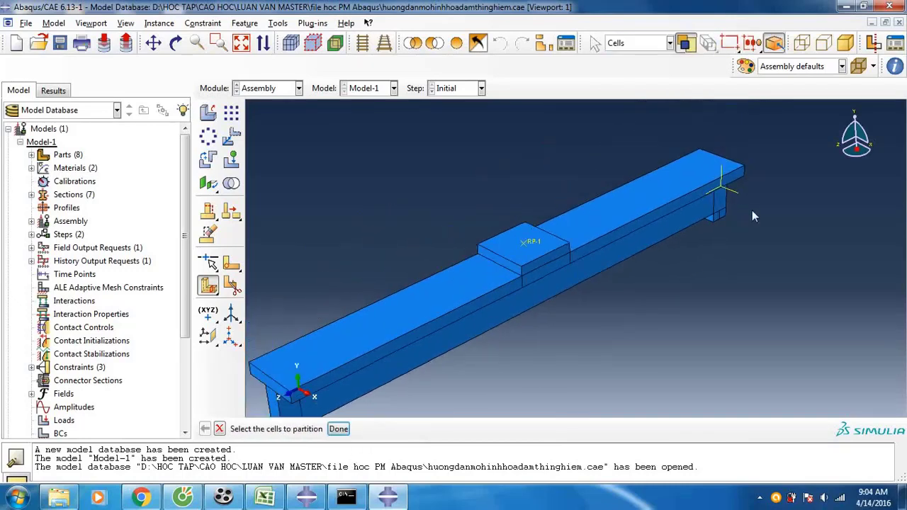
{"action": "scroll", "coordinate": [753, 216], "scroll_direction": "down", "scroll_amount": 1}
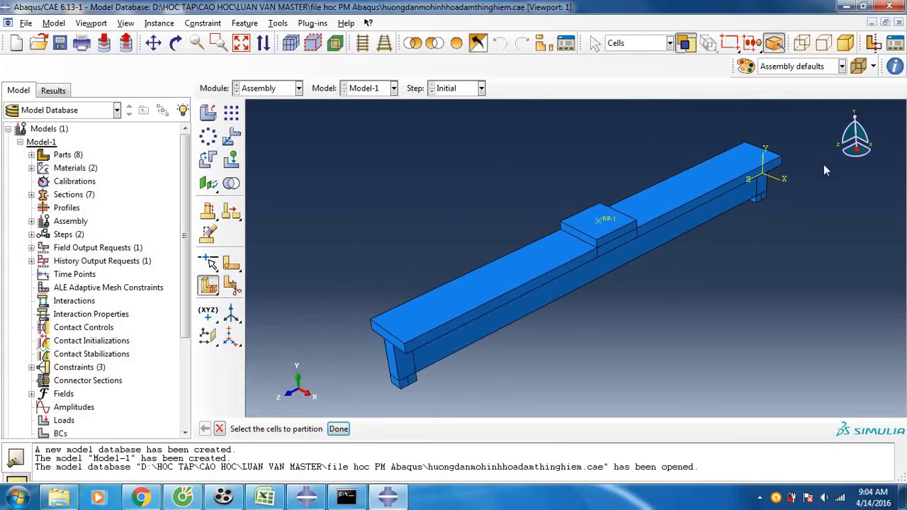
{"action": "left_click", "coordinate": [338, 429]}
- Return to the Interaction module and start the Tie constraint Constraint-4 with Surface as the master type
{"action": "left_click", "coordinate": [270, 88]}
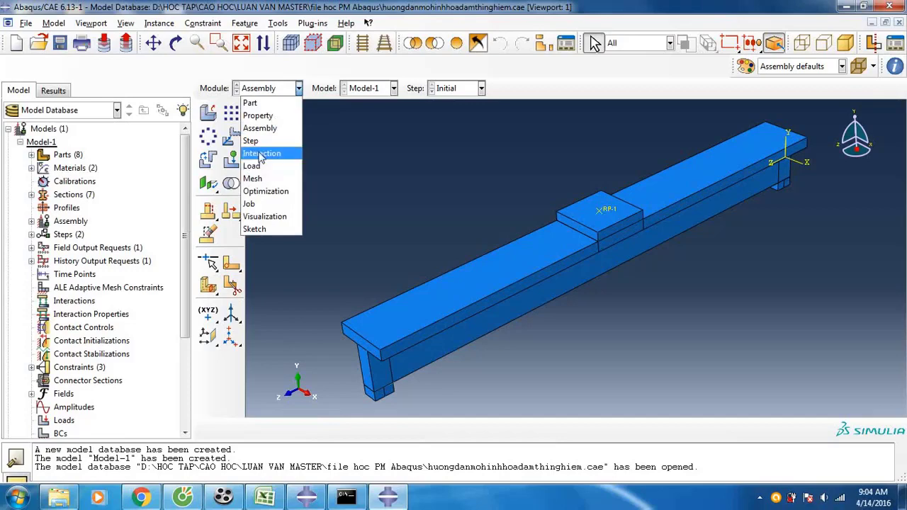
{"action": "left_click", "coordinate": [263, 151]}
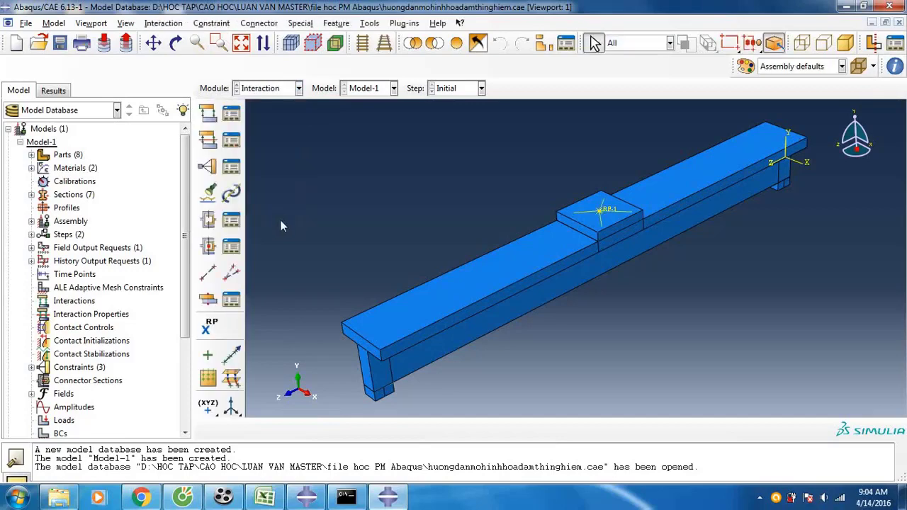
{"action": "left_click", "coordinate": [207, 166]}
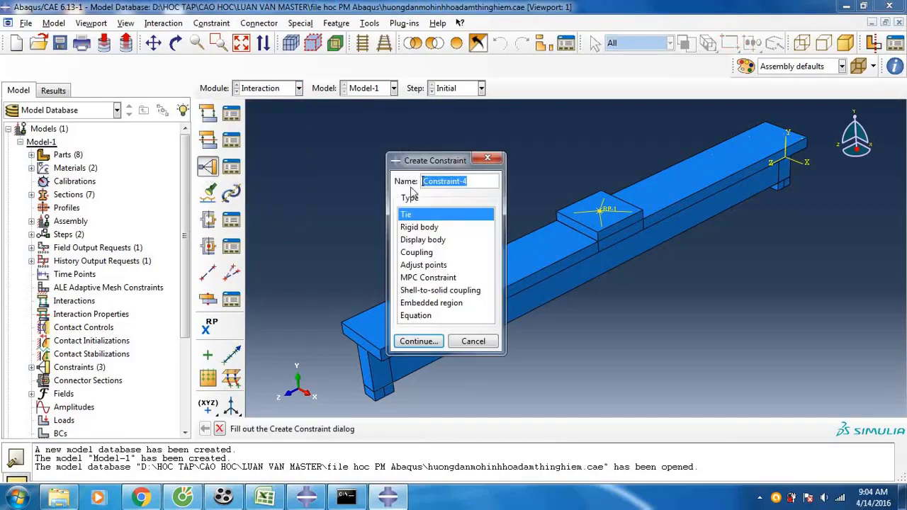
{"action": "left_click", "coordinate": [419, 341]}
{"action": "left_click", "coordinate": [346, 431]}
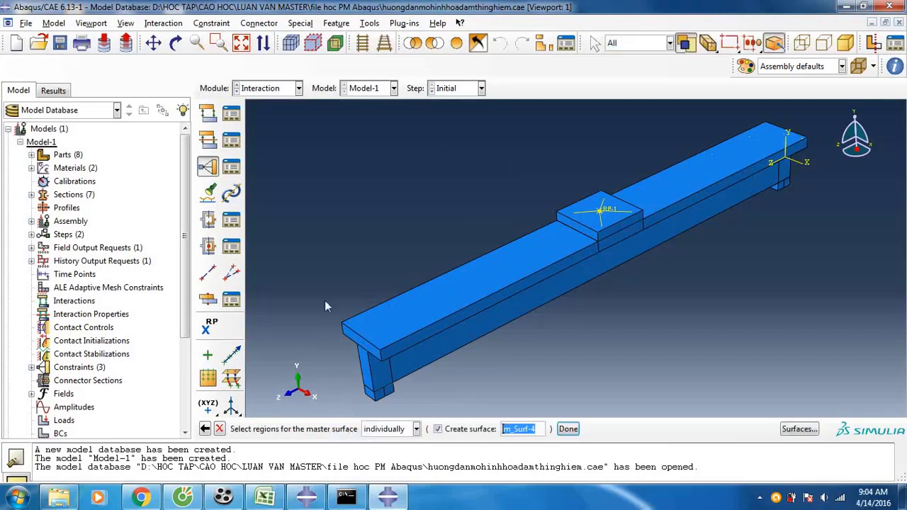
- Hide only the support plate tamthepgoi-1-lin-2-1 in the assembly display, keeping dambetong-1 and tamthepgoi-1 visible
{"action": "left_click", "coordinate": [126, 23]}
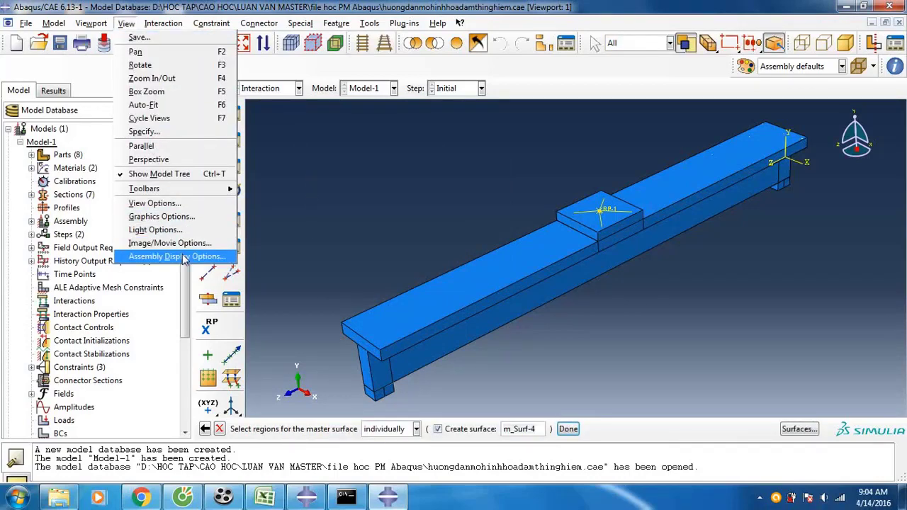
{"action": "left_click", "coordinate": [183, 258]}
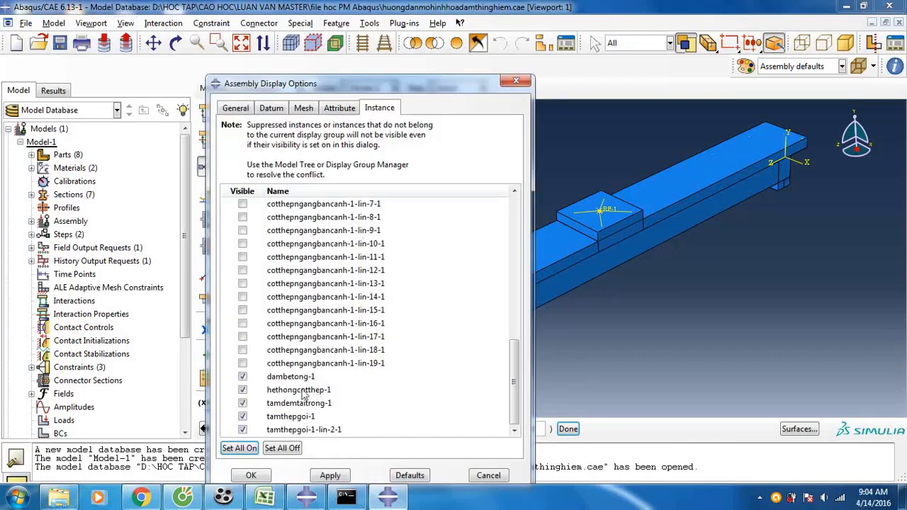
{"action": "left_click", "coordinate": [242, 376]}
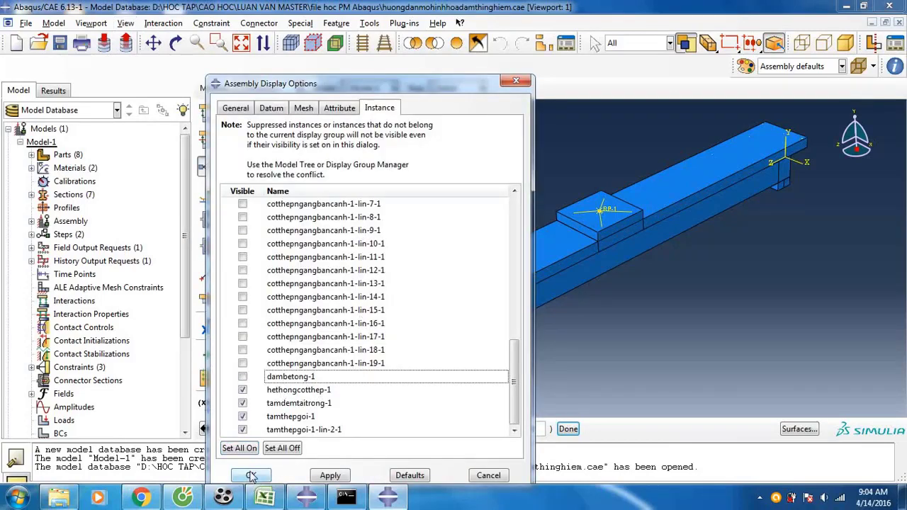
{"action": "left_click", "coordinate": [292, 380]}
{"action": "left_click", "coordinate": [296, 418]}
{"action": "left_click", "coordinate": [291, 431]}
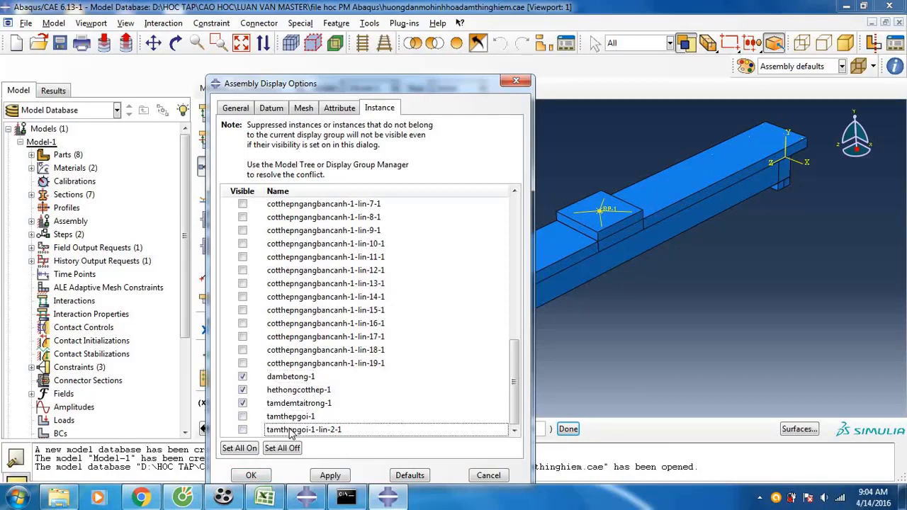
{"action": "left_click", "coordinate": [291, 422]}
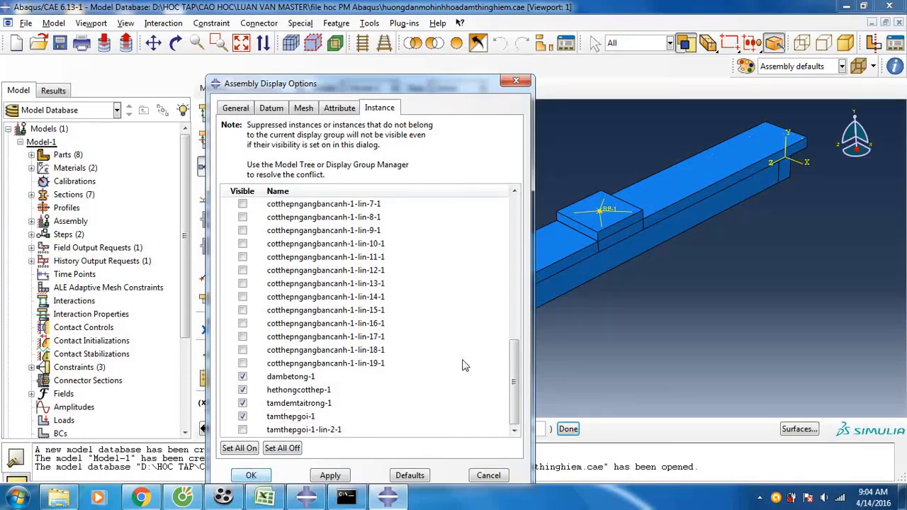
{"action": "key", "text": "Return"}
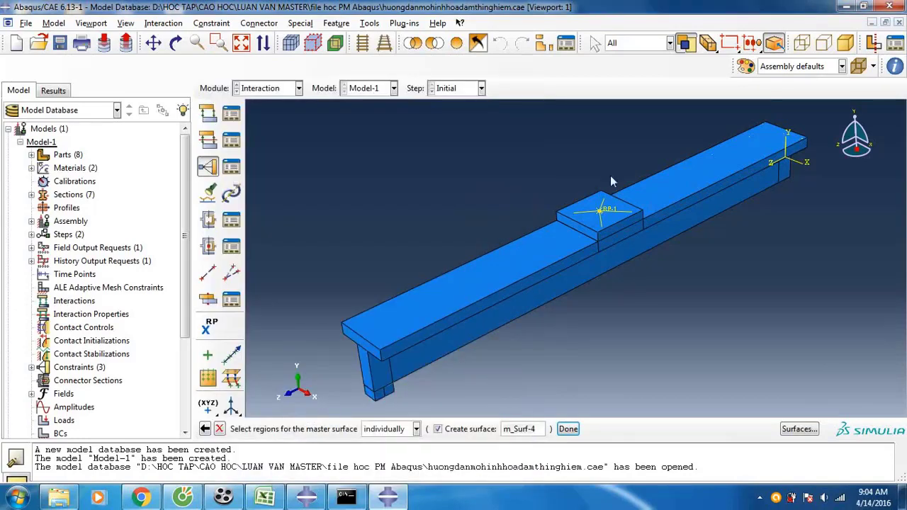
- Set the partitioned face on the beam's underside at the origin end as master surface m_Surf-4
{"action": "left_click", "coordinate": [175, 43]}
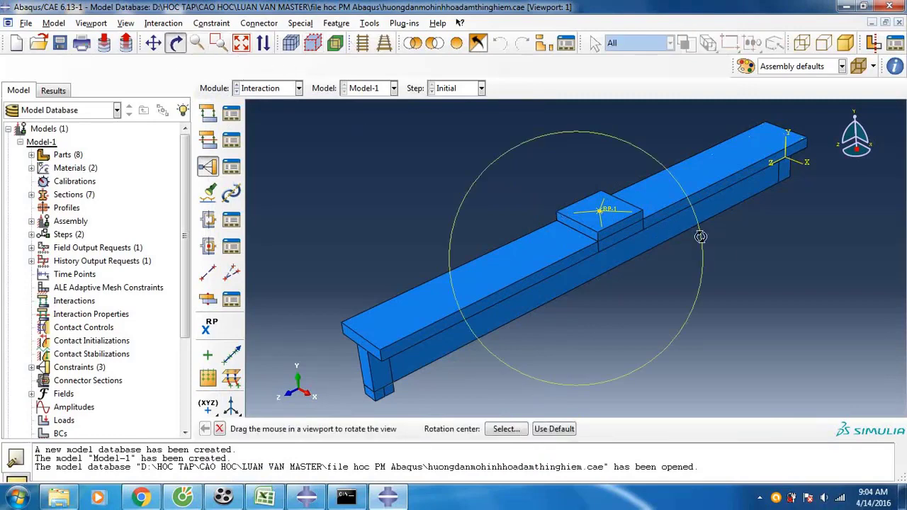
{"action": "left_click_drag", "start_coordinate": [700, 236], "coordinate": [550, 219]}
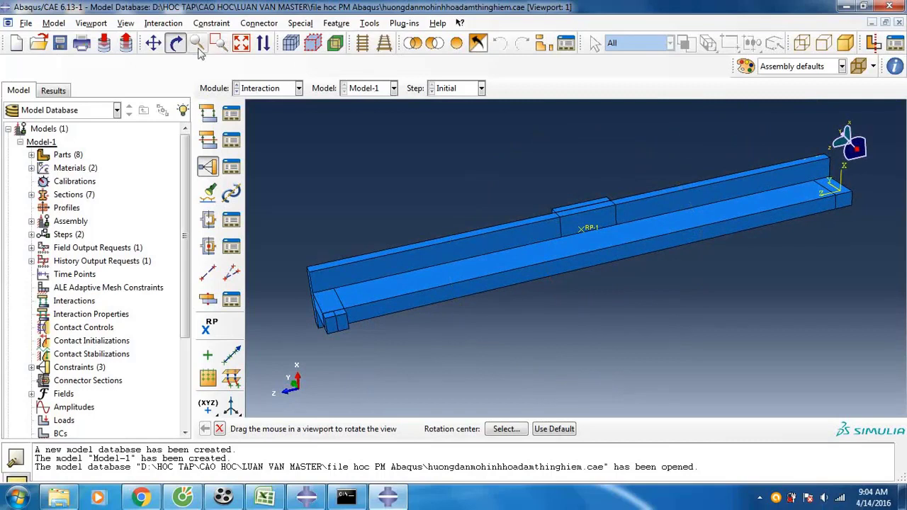
{"action": "key", "text": "Escape"}
{"action": "left_click", "coordinate": [847, 204]}
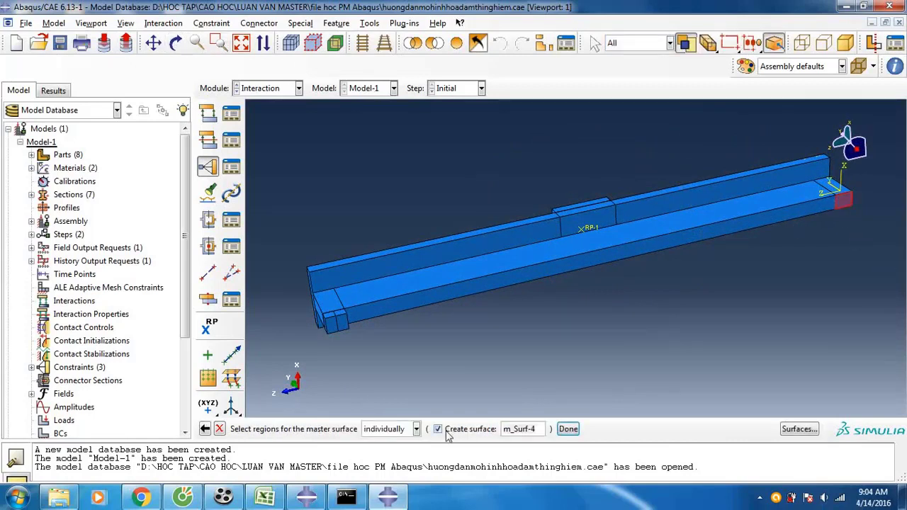
{"action": "left_click", "coordinate": [569, 429]}
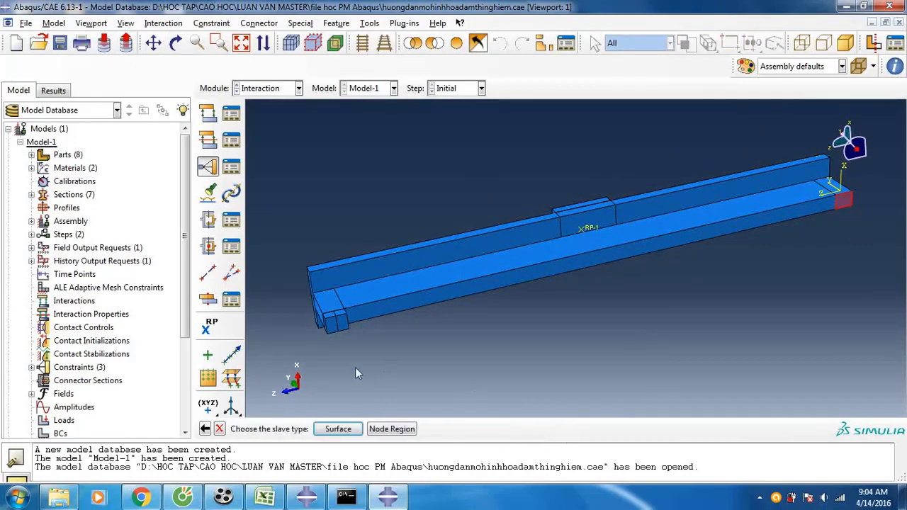
- Choose Surface as the slave type, and in the assembly display show tamthepgoi-1-lin-2-1 and hide the beam dambetong-1
{"action": "left_click", "coordinate": [346, 428]}
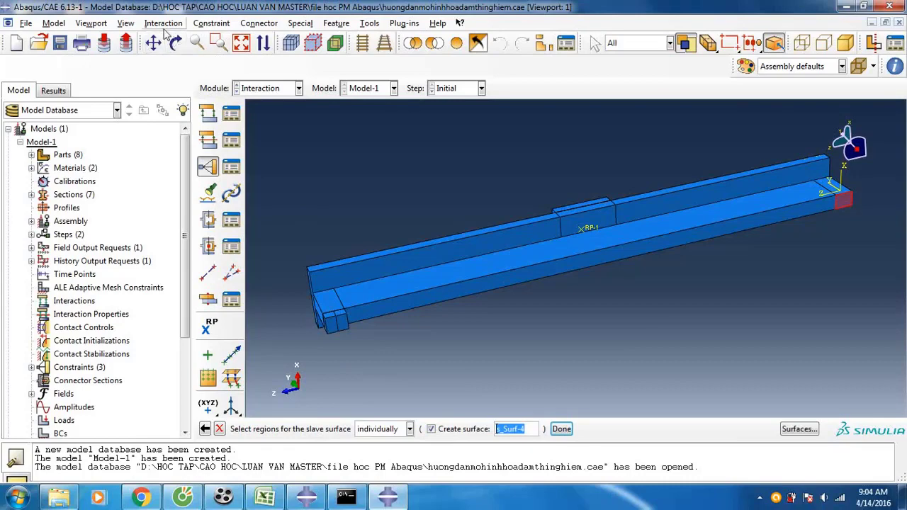
{"action": "left_click", "coordinate": [125, 22]}
{"action": "left_click", "coordinate": [178, 256]}
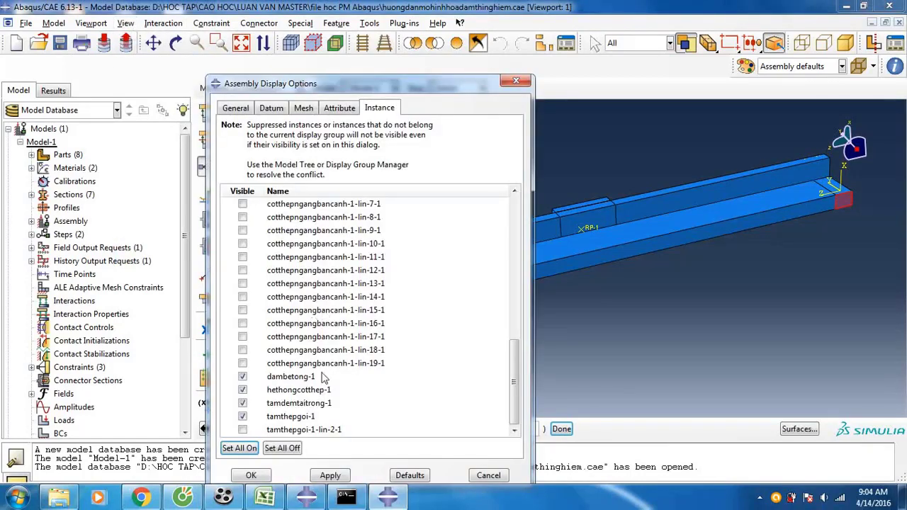
{"action": "left_click", "coordinate": [294, 428]}
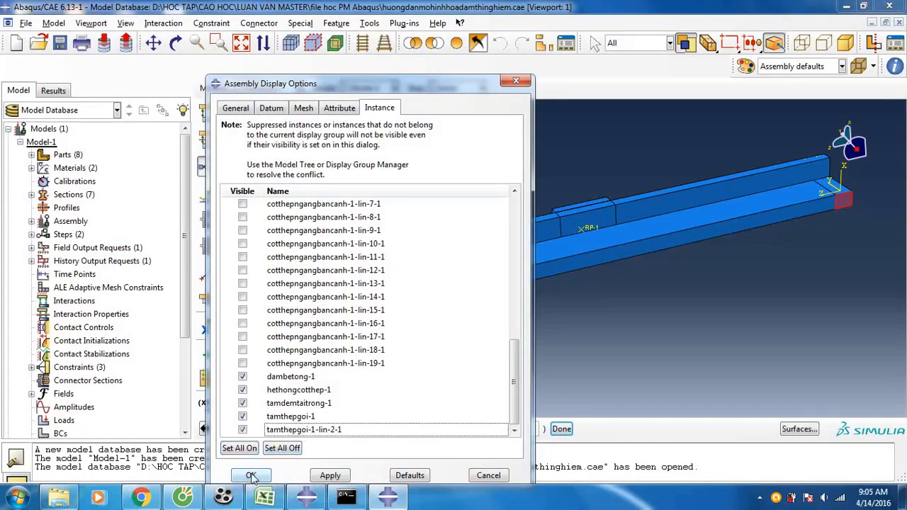
{"action": "left_click", "coordinate": [289, 379]}
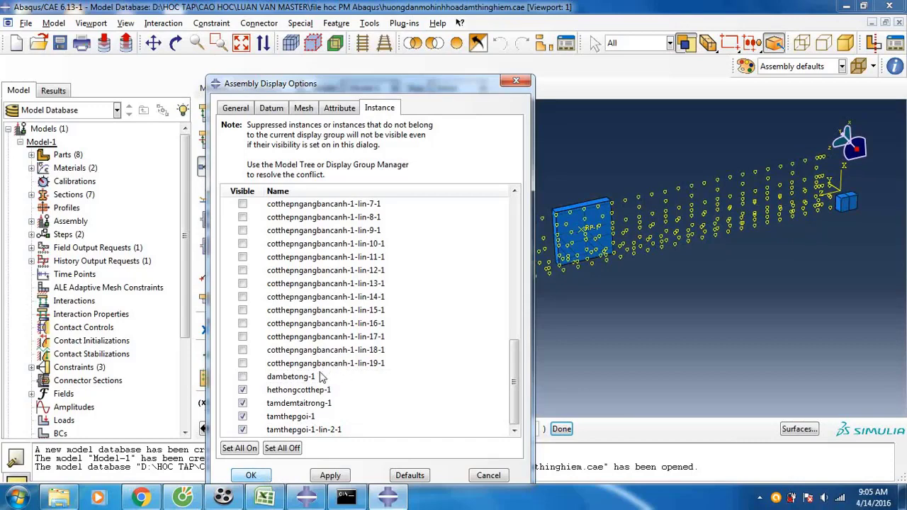
{"action": "left_click", "coordinate": [257, 475]}
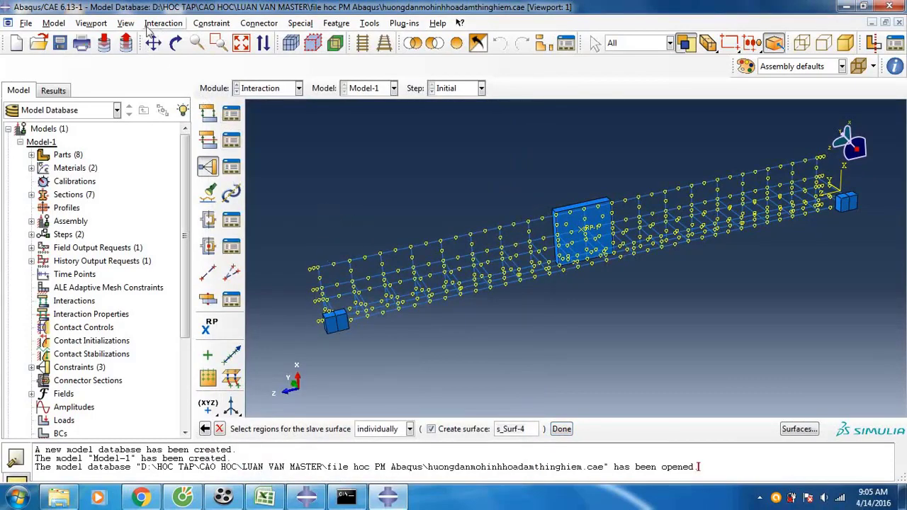
- Hide the reinforcement cage hethongcotthep-1 in the assembly display
{"action": "left_click", "coordinate": [125, 24]}
{"action": "left_click", "coordinate": [176, 256]}
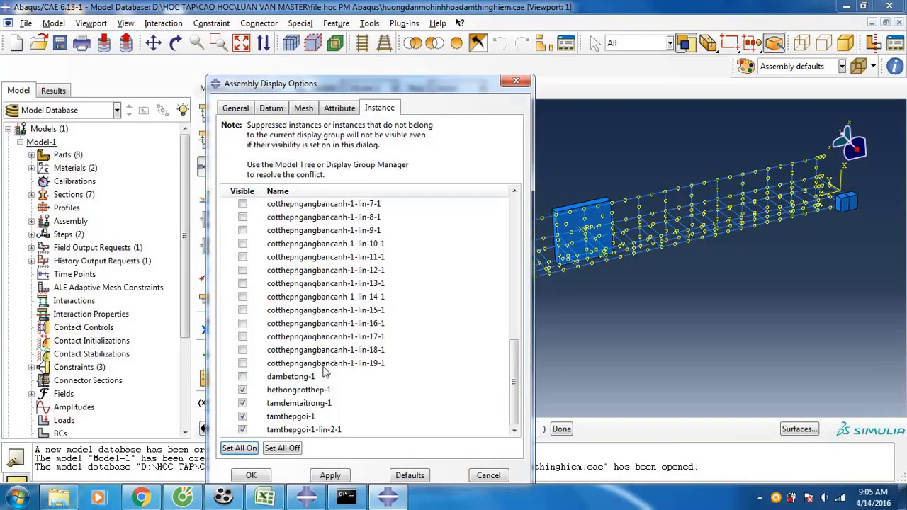
{"action": "left_click", "coordinate": [287, 392]}
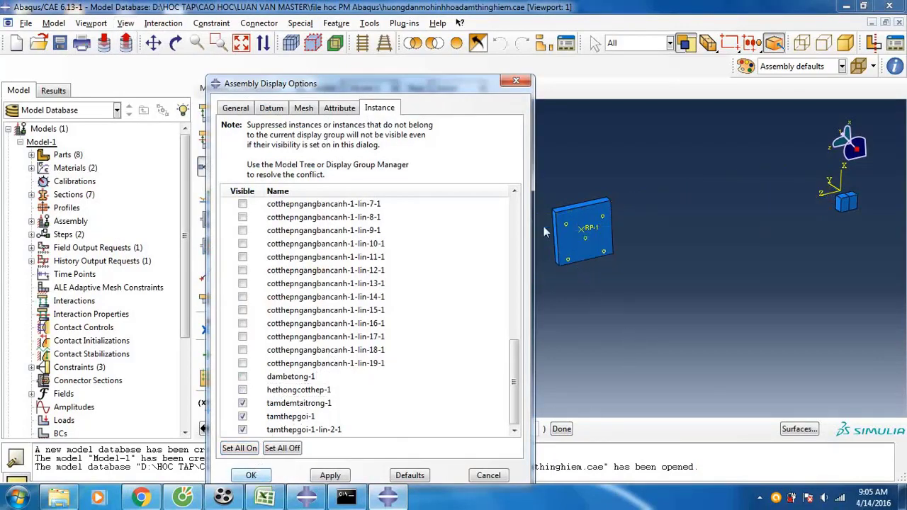
{"action": "left_click", "coordinate": [516, 80]}
- Set the upper face of the origin-end support plate as the slave surface and accept the Tie constraint with default settings
{"action": "left_click", "coordinate": [175, 43]}
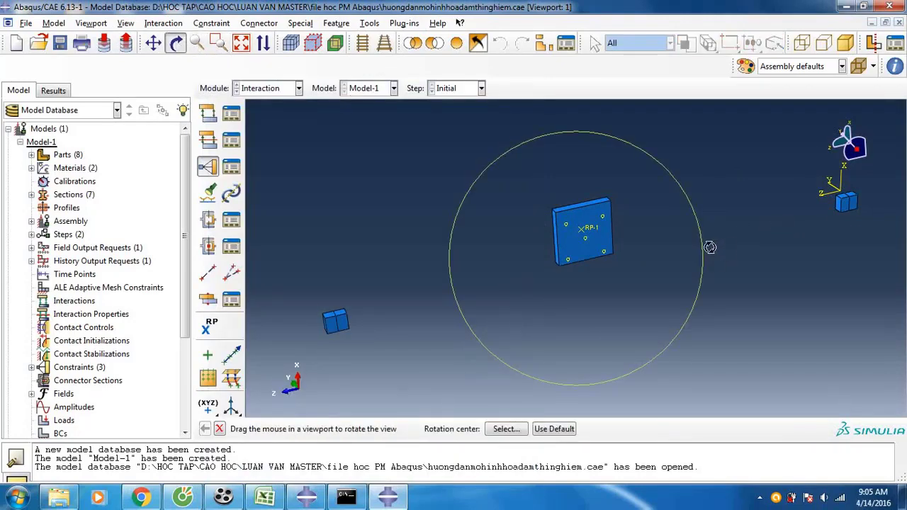
{"action": "left_click_drag", "start_coordinate": [711, 248], "coordinate": [599, 298]}
{"action": "left_click", "coordinate": [184, 45]}
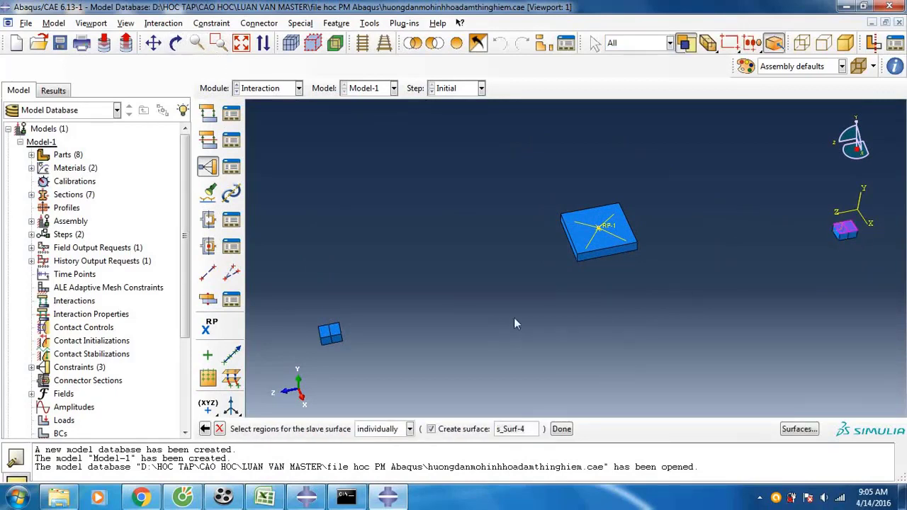
{"action": "left_click", "coordinate": [561, 429]}
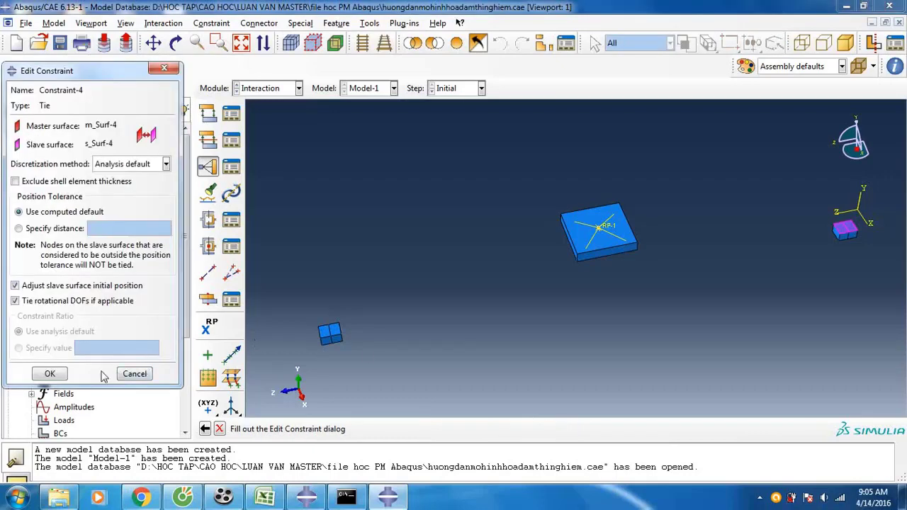
{"action": "left_click", "coordinate": [48, 374]}
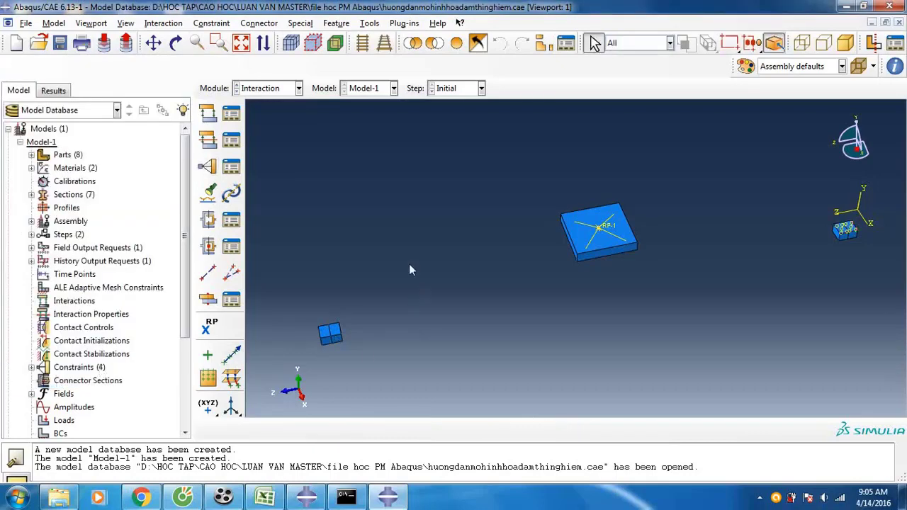
- Show the concrete beam dambetong-1 in the assembly display, with the reinforcement cage hethongcotthep-1 hidden
{"action": "left_click", "coordinate": [126, 23]}
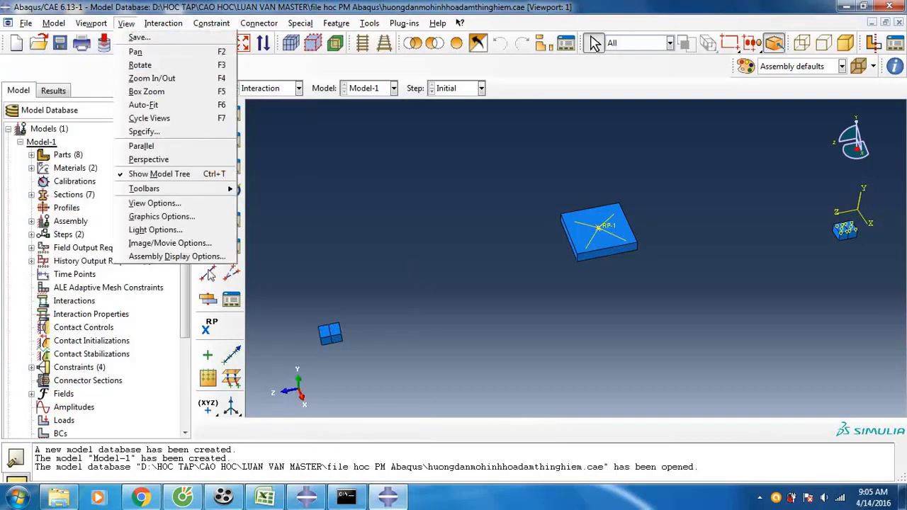
{"action": "left_click", "coordinate": [178, 256]}
{"action": "left_click", "coordinate": [290, 390]}
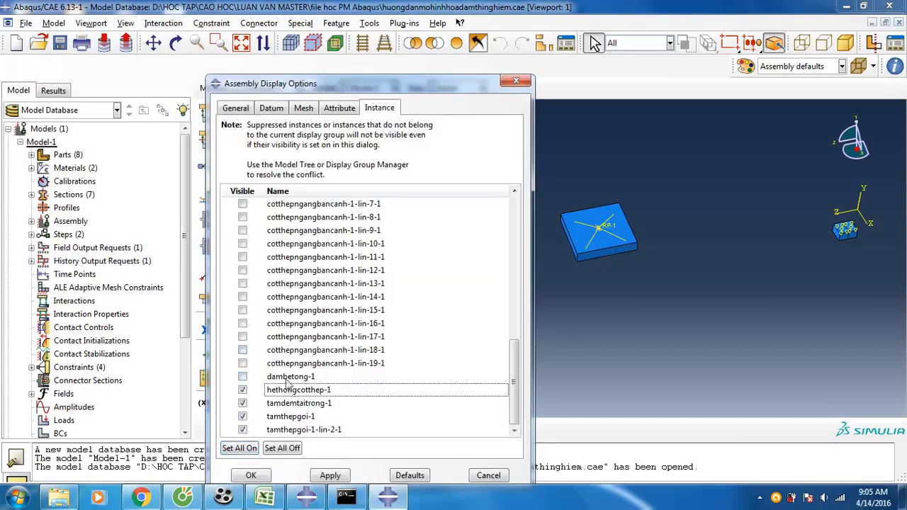
{"action": "left_click", "coordinate": [242, 376]}
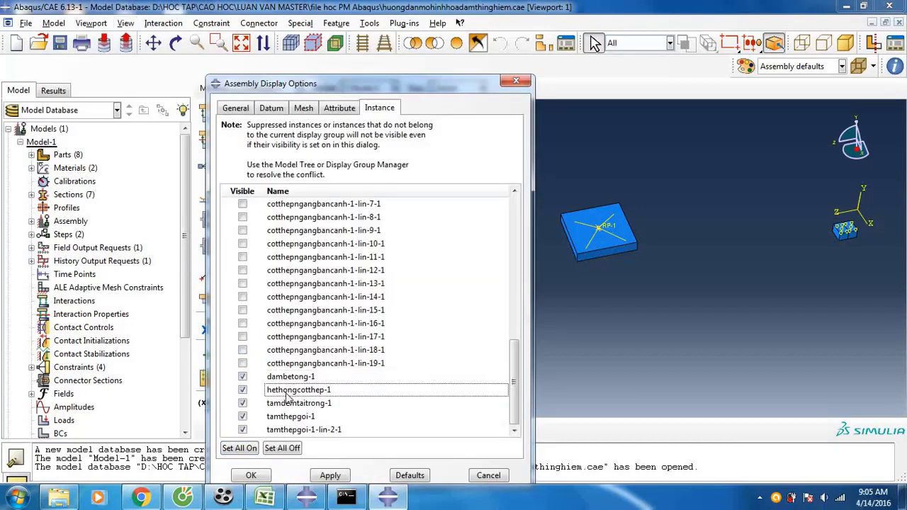
{"action": "left_click", "coordinate": [252, 475]}
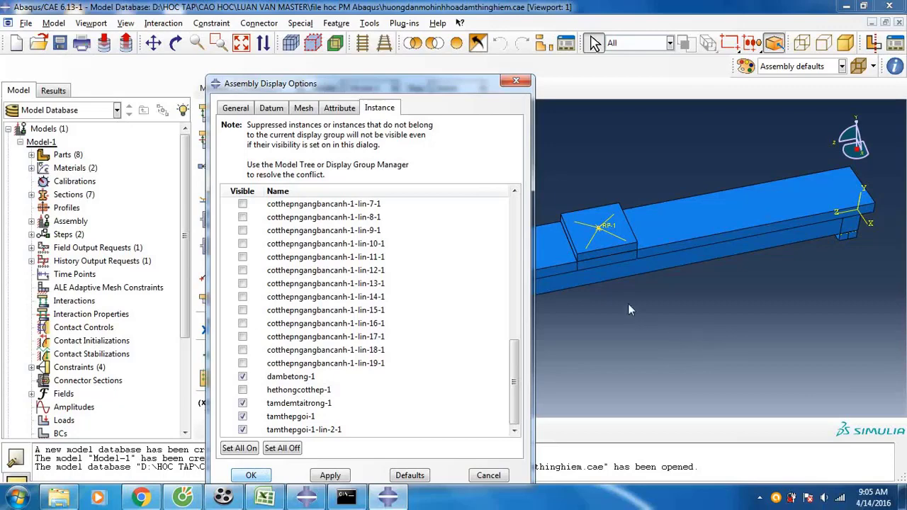
- Start another Tie constraint for the second support plate with Surface as the master type
{"action": "left_click", "coordinate": [175, 43]}
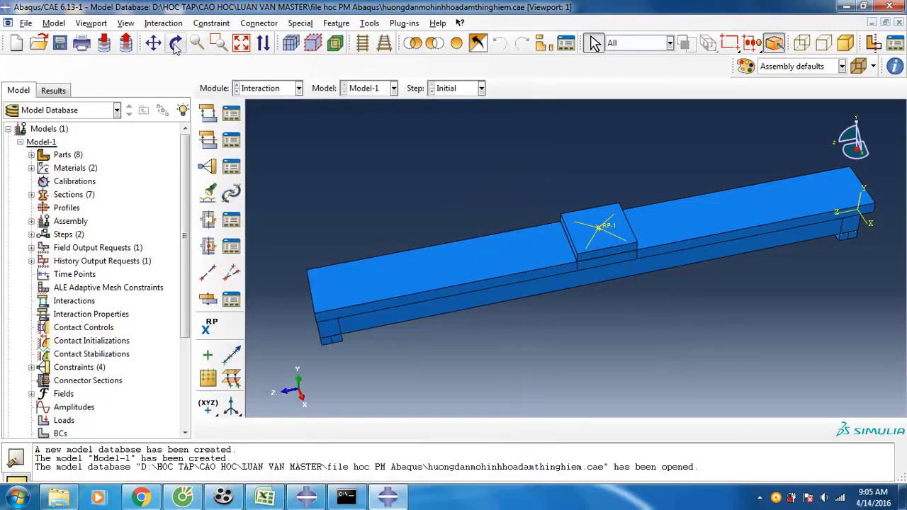
{"action": "left_click_drag", "start_coordinate": [730, 242], "coordinate": [463, 241]}
{"action": "left_click", "coordinate": [177, 44]}
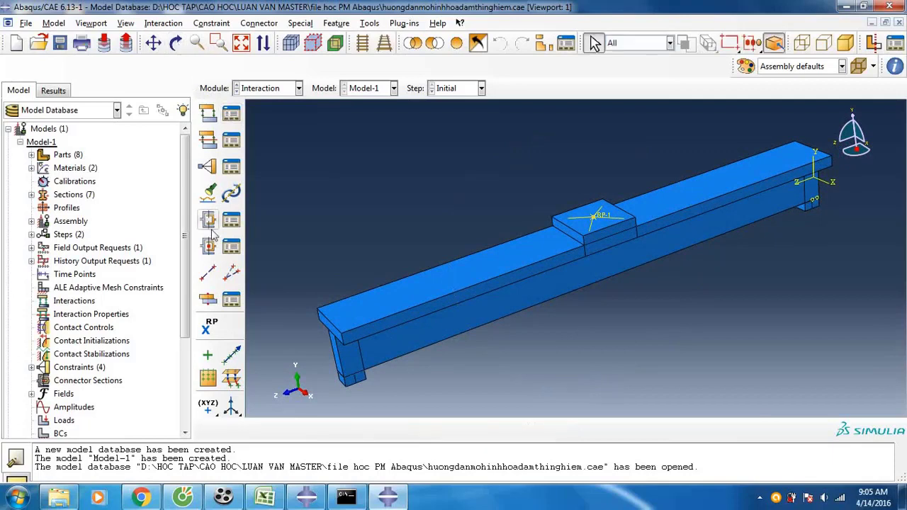
{"action": "left_click", "coordinate": [207, 167]}
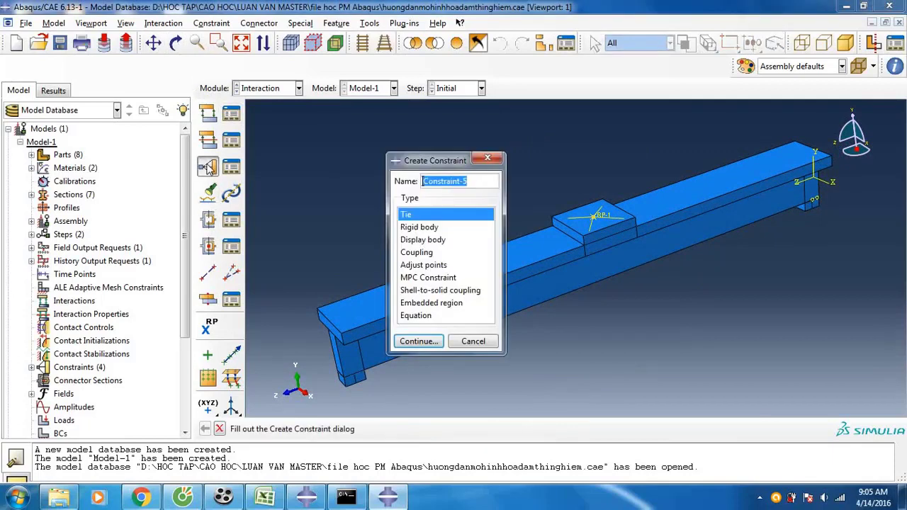
{"action": "left_click", "coordinate": [419, 341]}
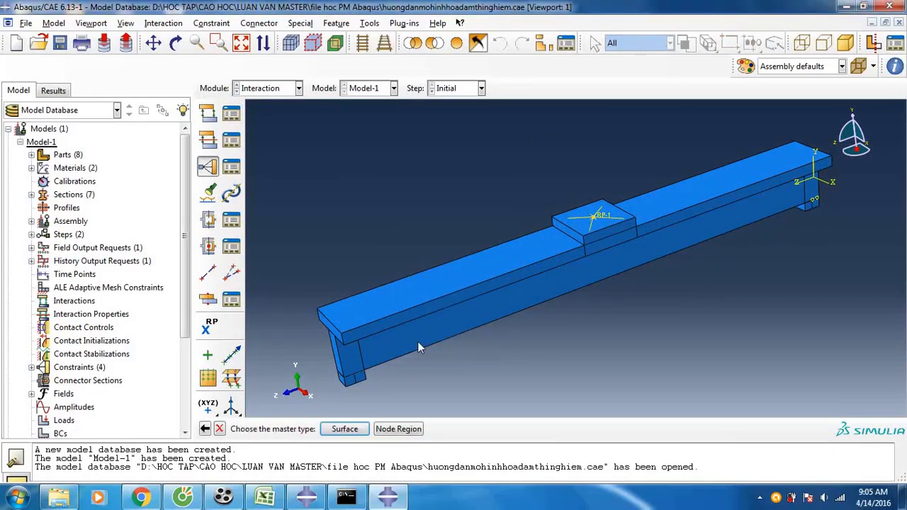
{"action": "left_click", "coordinate": [344, 429]}
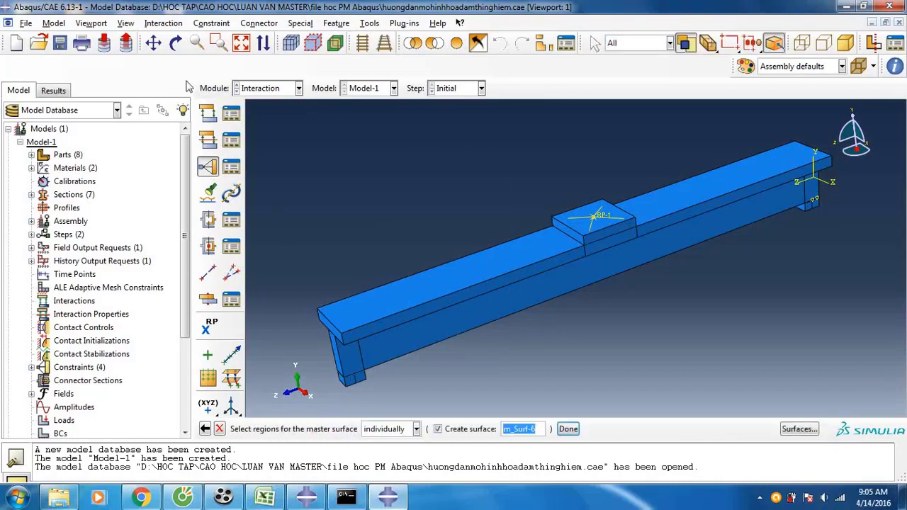
- Hide the support plate tamthepgoi-1 in the assembly display to expose the beam's underside
{"action": "left_click", "coordinate": [163, 23]}
{"action": "mouse_move", "coordinate": [126, 22]}
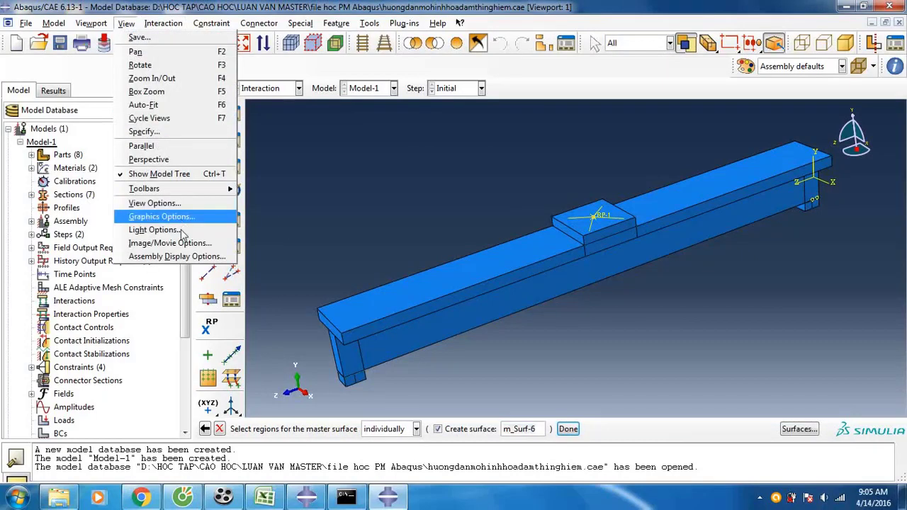
{"action": "left_click", "coordinate": [181, 259]}
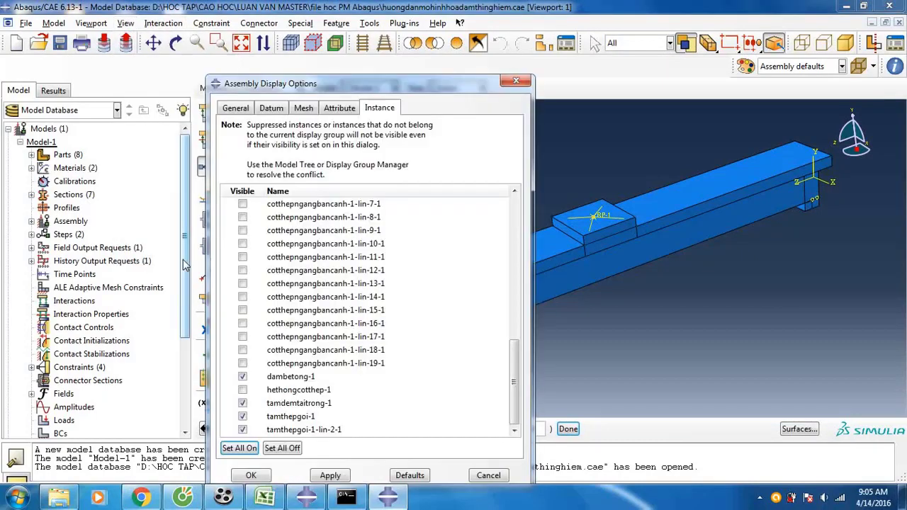
{"action": "left_click", "coordinate": [291, 418]}
{"action": "left_click", "coordinate": [516, 80]}
- Set the partitioned face on the beam's underside at the end away from the origin as the master surface
{"action": "left_click", "coordinate": [175, 43]}
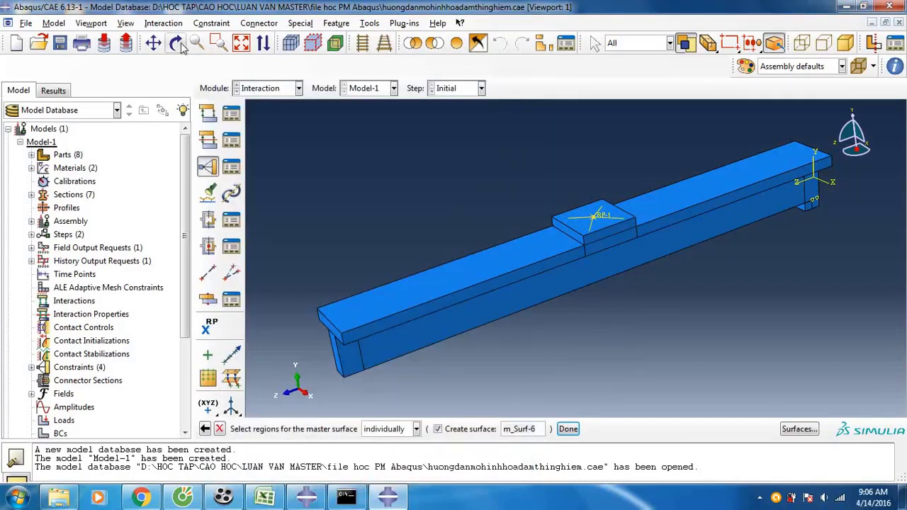
{"action": "left_click_drag", "start_coordinate": [600, 269], "coordinate": [588, 213]}
{"action": "key", "text": "Escape"}
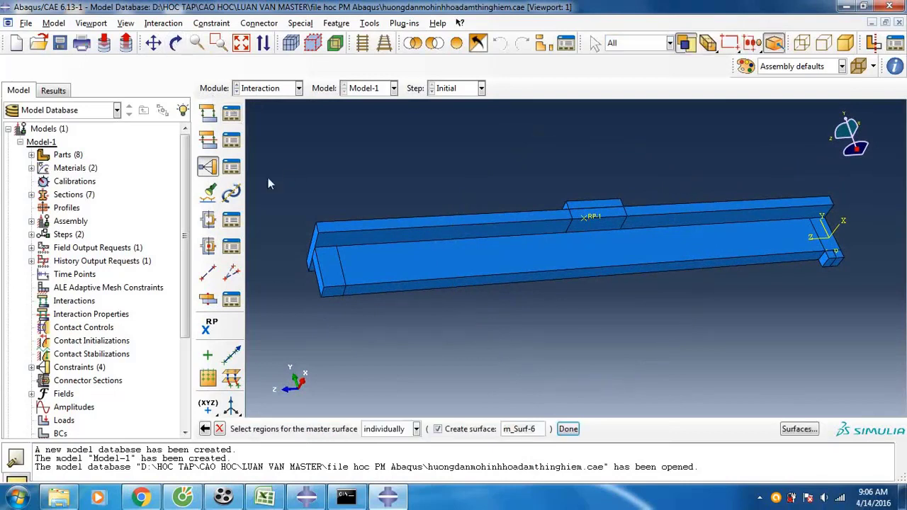
{"action": "left_click", "coordinate": [334, 292]}
{"action": "left_click", "coordinate": [567, 429]}
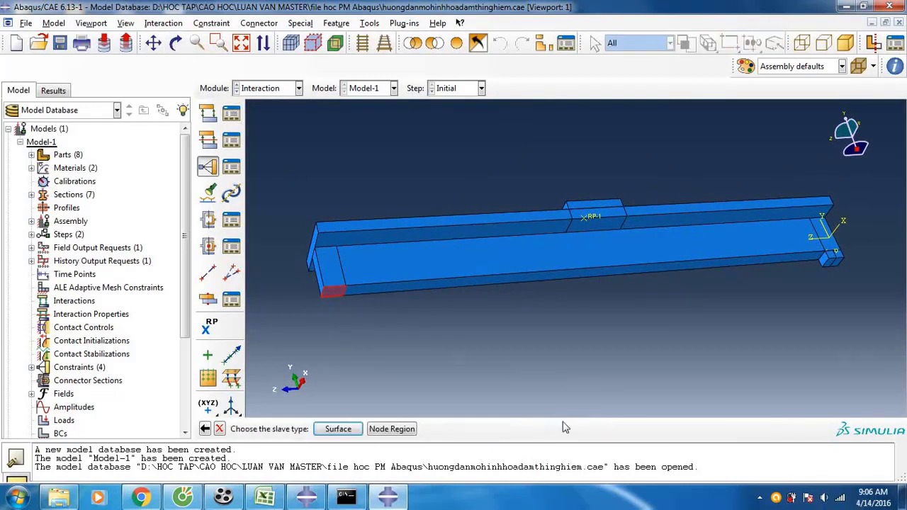
- Choose Surface as the slave type, and in the assembly display show tamthepgoi-1 and hide dambetong-1
{"action": "left_click", "coordinate": [339, 429]}
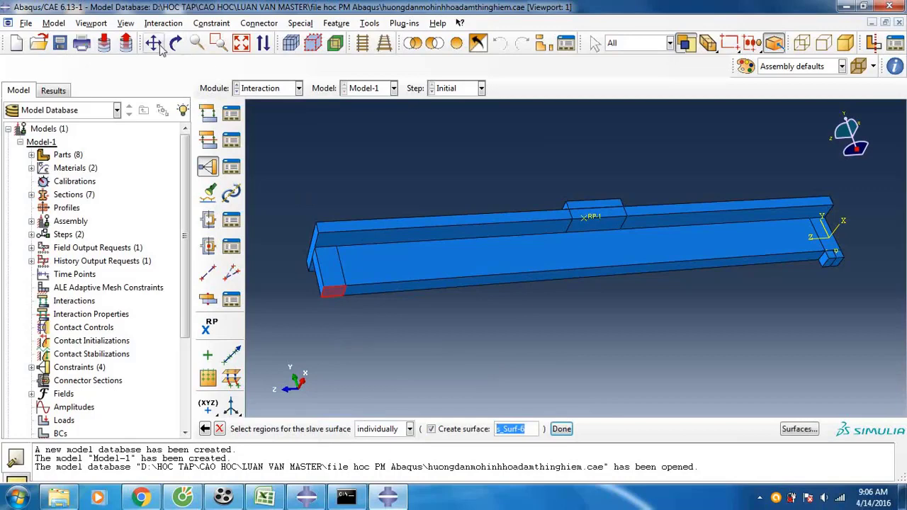
{"action": "left_click", "coordinate": [124, 24]}
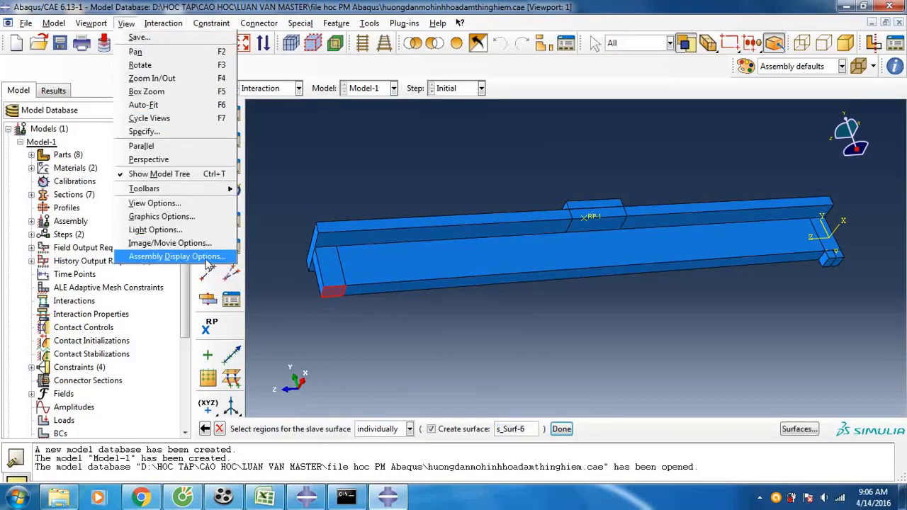
{"action": "left_click", "coordinate": [206, 256]}
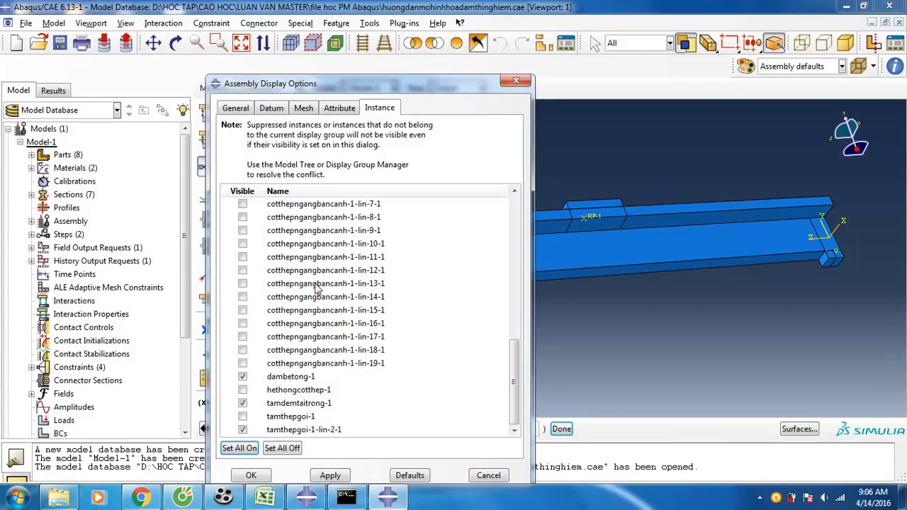
{"action": "left_click", "coordinate": [288, 418]}
{"action": "left_click", "coordinate": [291, 380]}
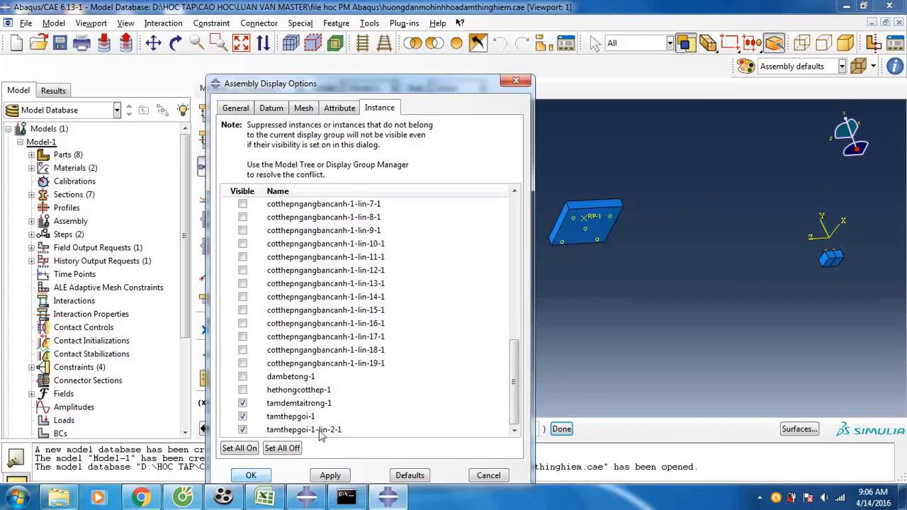
- Set the upper face of support plate tamthepgoi-1 as the slave surface and accept the Tie constraint with default settings
{"action": "left_click", "coordinate": [175, 42]}
{"action": "left_click_drag", "start_coordinate": [496, 256], "coordinate": [593, 308]}
{"action": "left_click", "coordinate": [175, 43]}
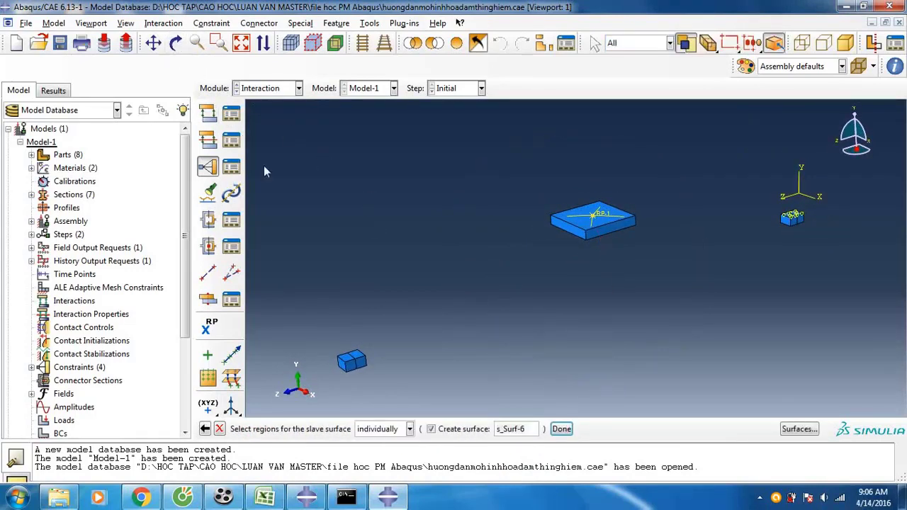
{"action": "left_click", "coordinate": [358, 357]}
{"action": "left_click", "coordinate": [561, 429]}
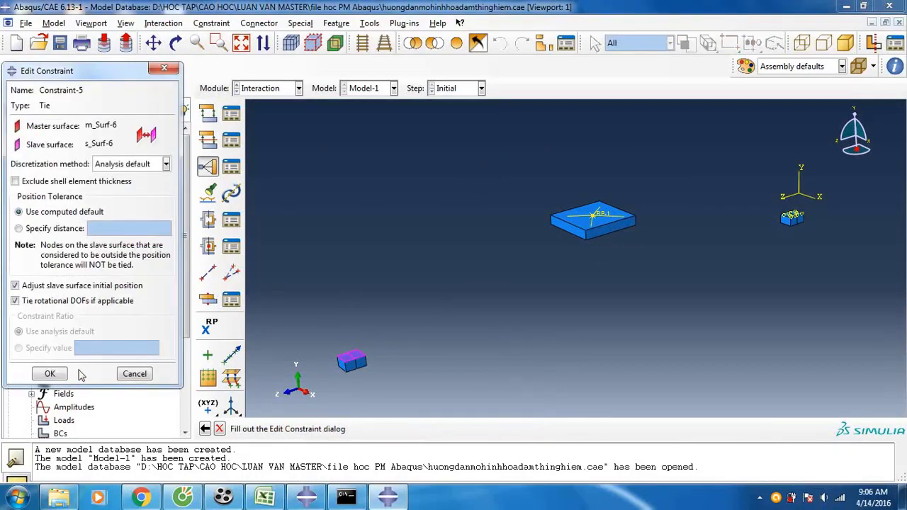
{"action": "left_click", "coordinate": [50, 374]}
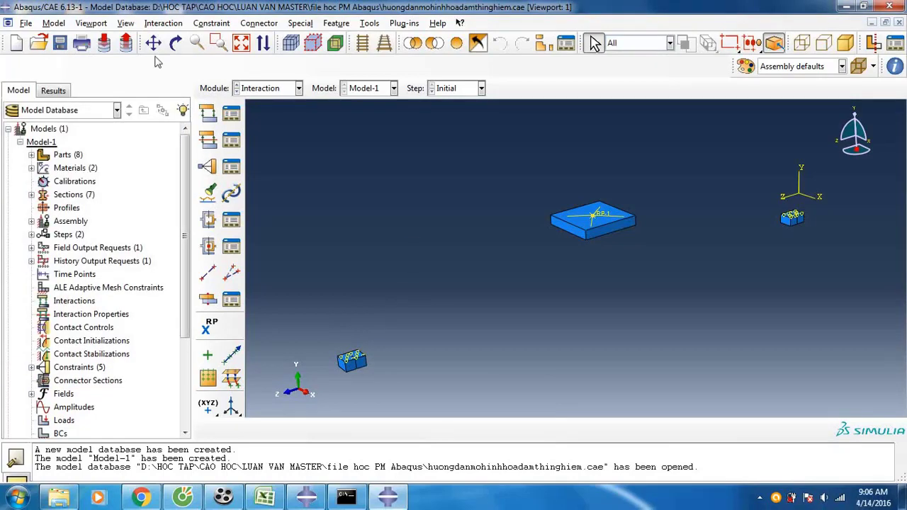
- Show the concrete beam dambetong-1 and the reinforcement cage hethongcotthep-1 again in the assembly display
{"action": "left_click", "coordinate": [126, 23]}
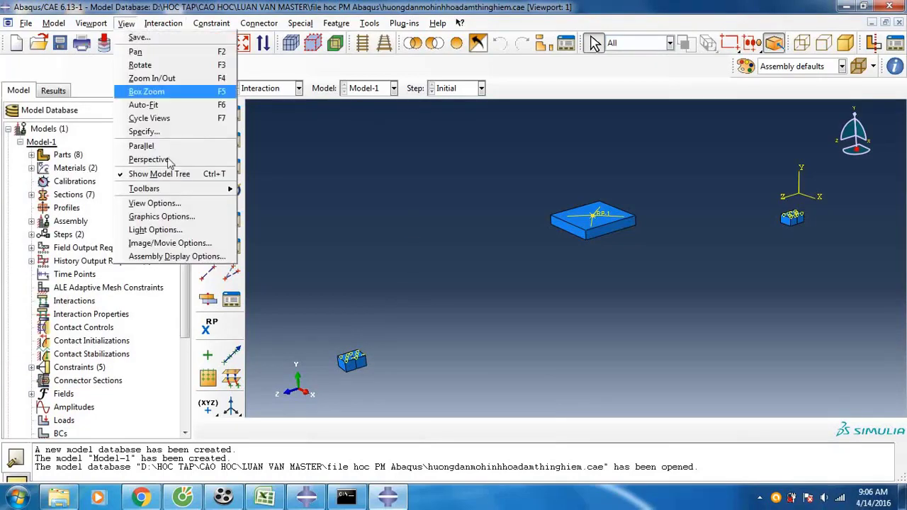
{"action": "left_click", "coordinate": [213, 256]}
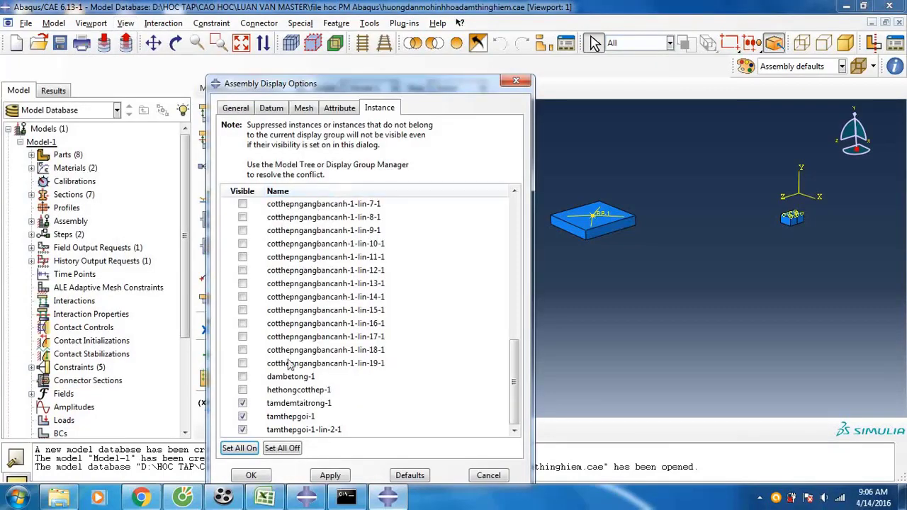
{"action": "left_click", "coordinate": [297, 390]}
{"action": "left_click", "coordinate": [293, 377]}
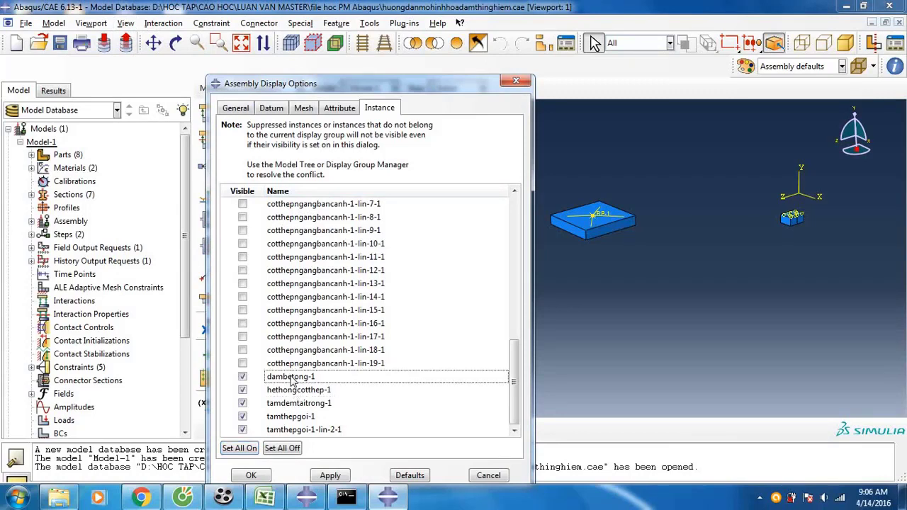
{"action": "left_click", "coordinate": [331, 475]}
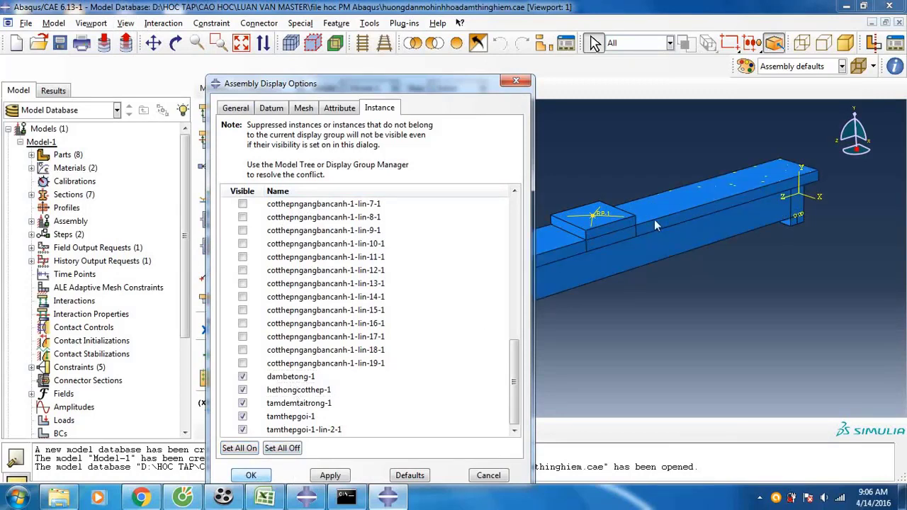
{"action": "key", "text": "Escape"}
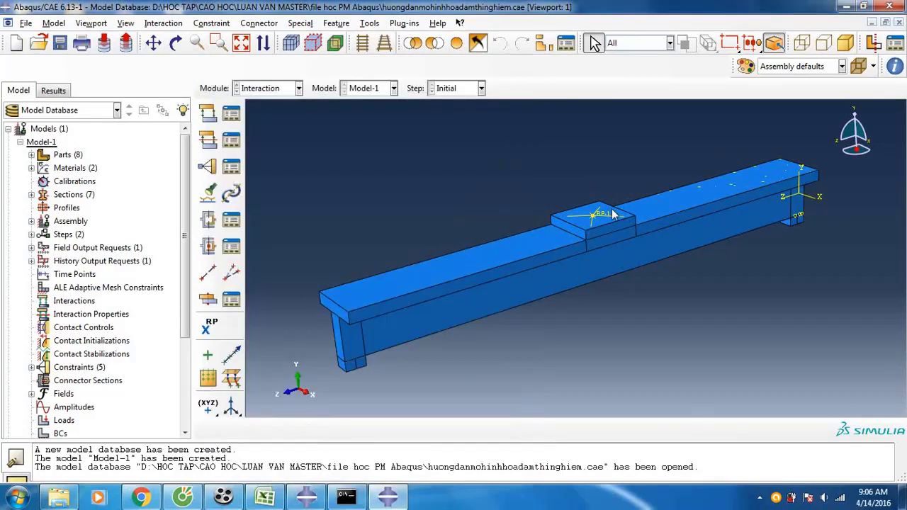
{"action": "left_click", "coordinate": [175, 44]}
{"action": "left_click_drag", "start_coordinate": [582, 206], "coordinate": [600, 266]}
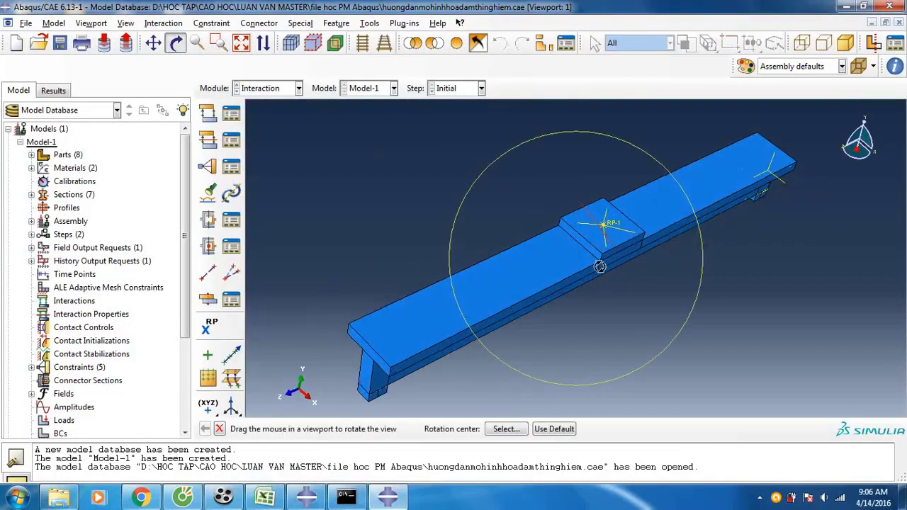
- Switch to the KL.xlsx workbook in Excel and enter the note "CHỌN 2 MẶT CÙNG LÚC THÌ NHẤN SHIFT" in cell K62
{"action": "left_click", "coordinate": [262, 498]}
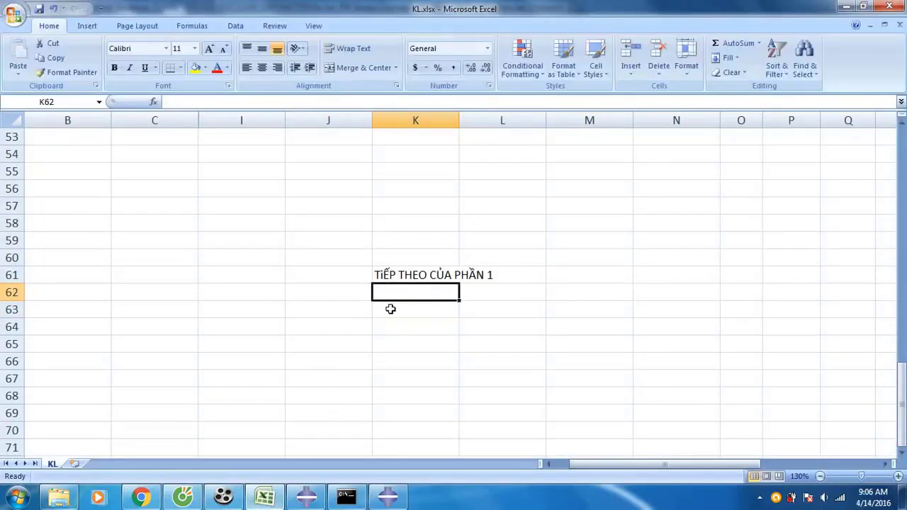
{"action": "type", "text": "CHON"}
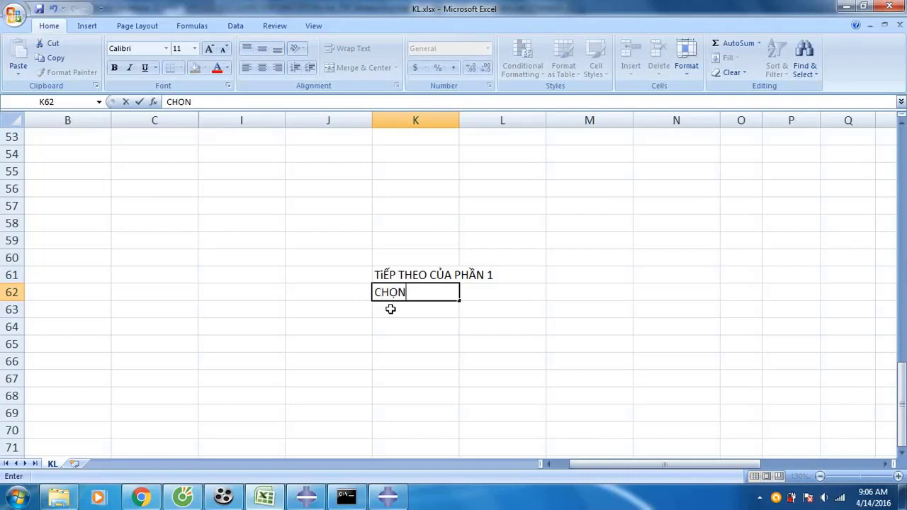
{"action": "type", "text": " 2 MÃT CÙNG LUC"}
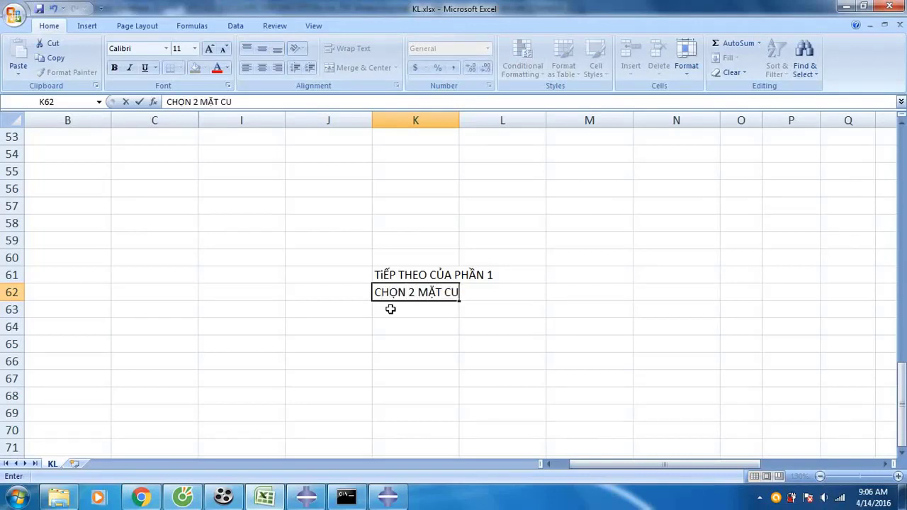
{"action": "type", "text": " TH"}
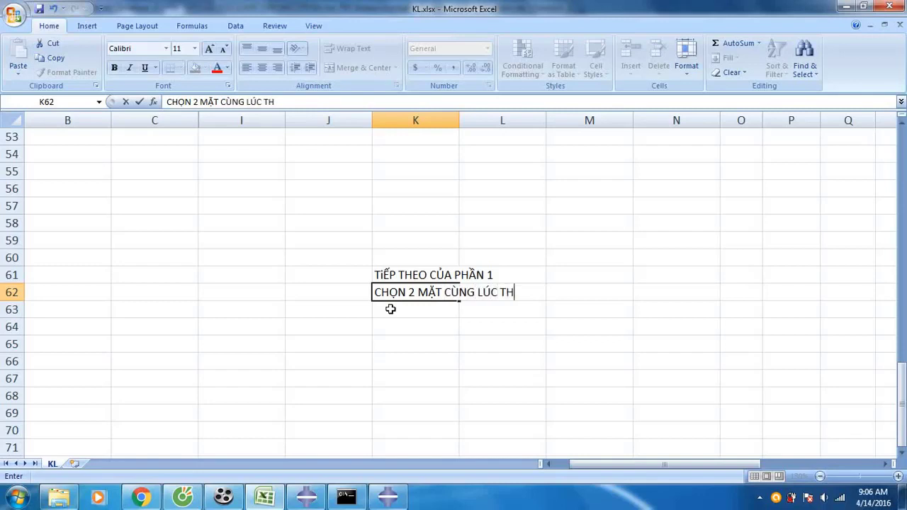
{"action": "type", "text": "Ì NHÂN"}
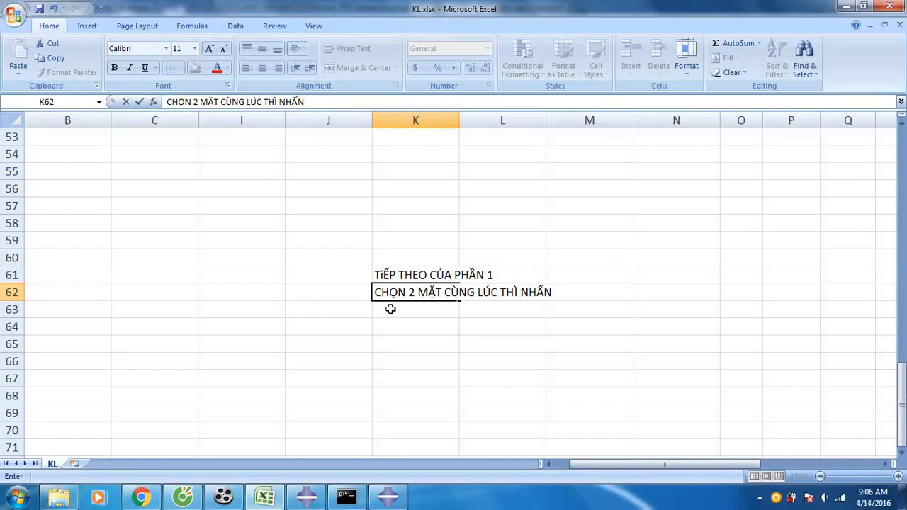
{"action": "type", "text": " SHIFT"}
{"action": "left_click", "coordinate": [398, 322]}
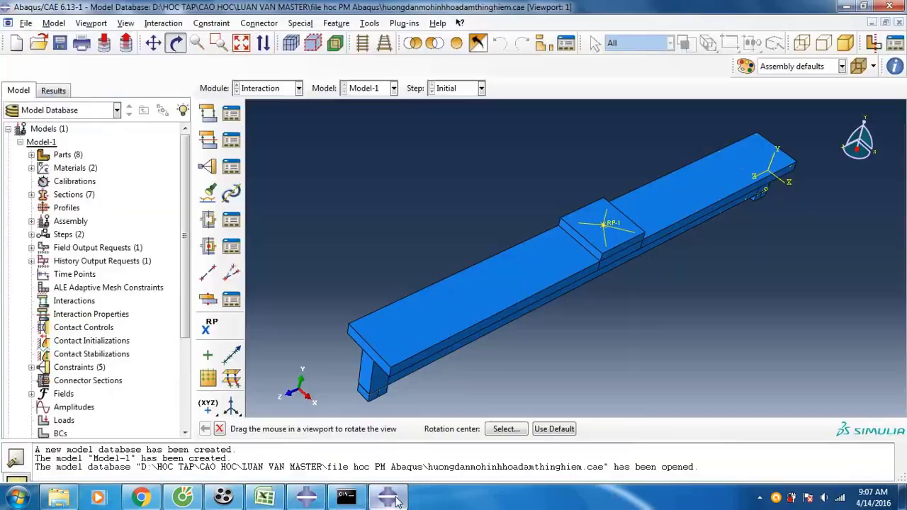
{"action": "left_click", "coordinate": [388, 500]}
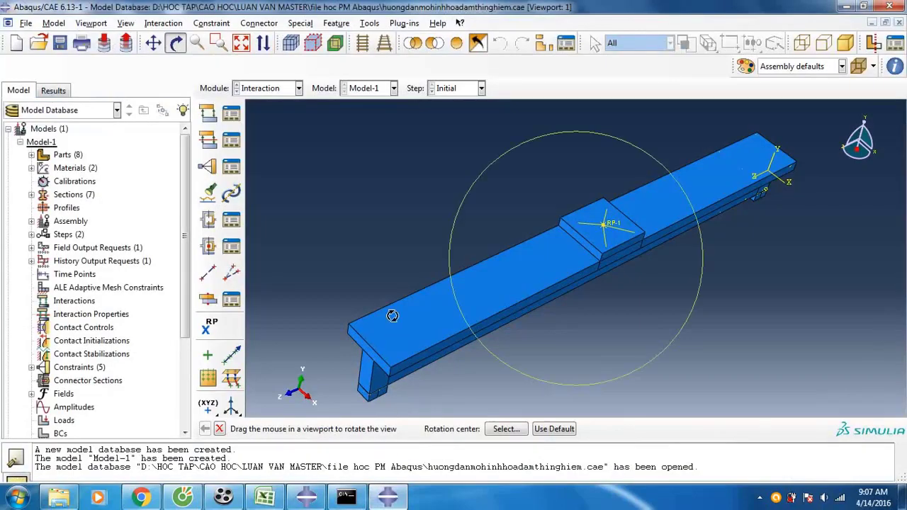
{"action": "left_click_drag", "start_coordinate": [637, 277], "coordinate": [615, 242]}
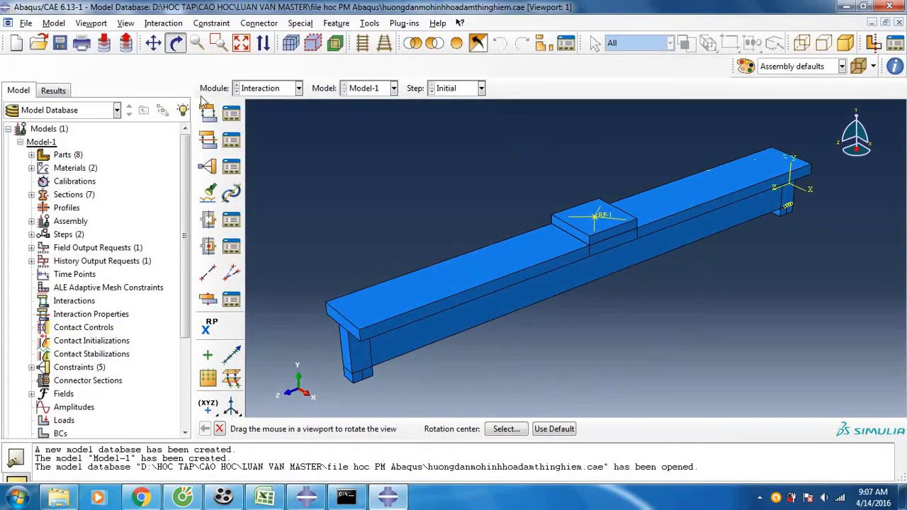
{"action": "left_click", "coordinate": [175, 44]}
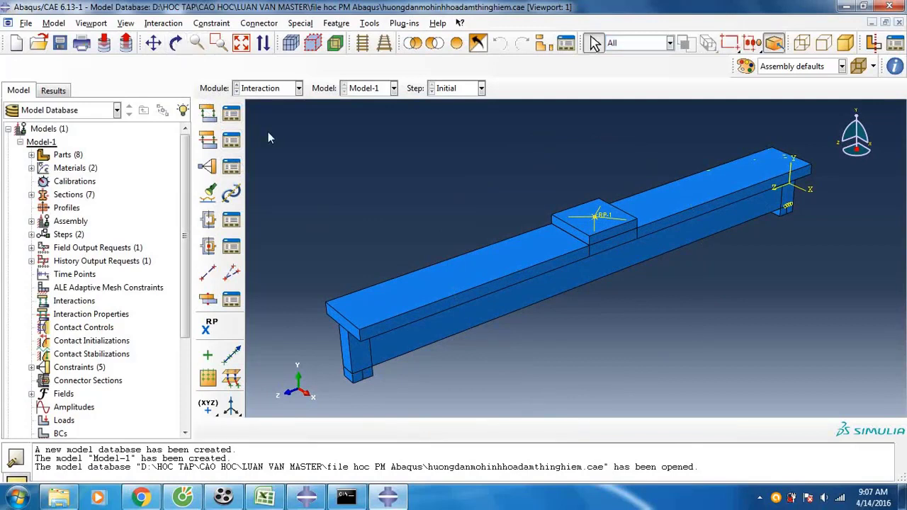
{"action": "left_click", "coordinate": [208, 166]}
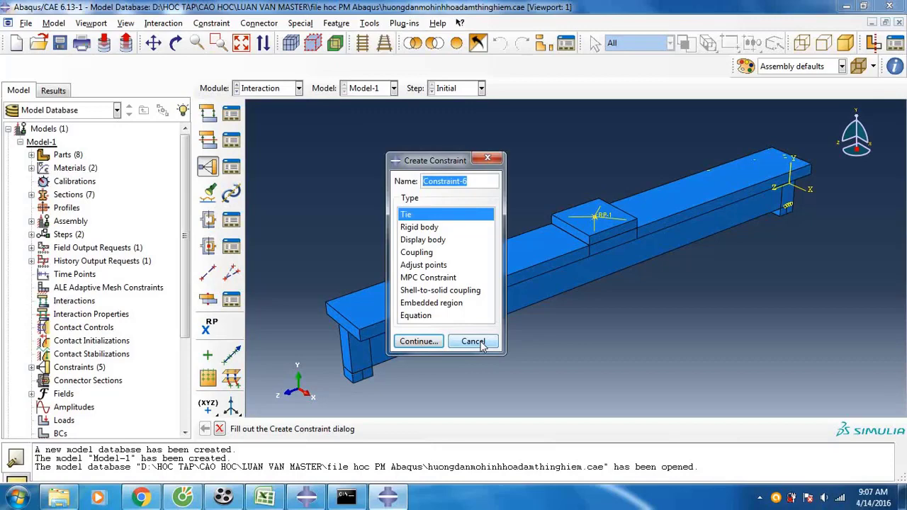
{"action": "left_click", "coordinate": [474, 342]}
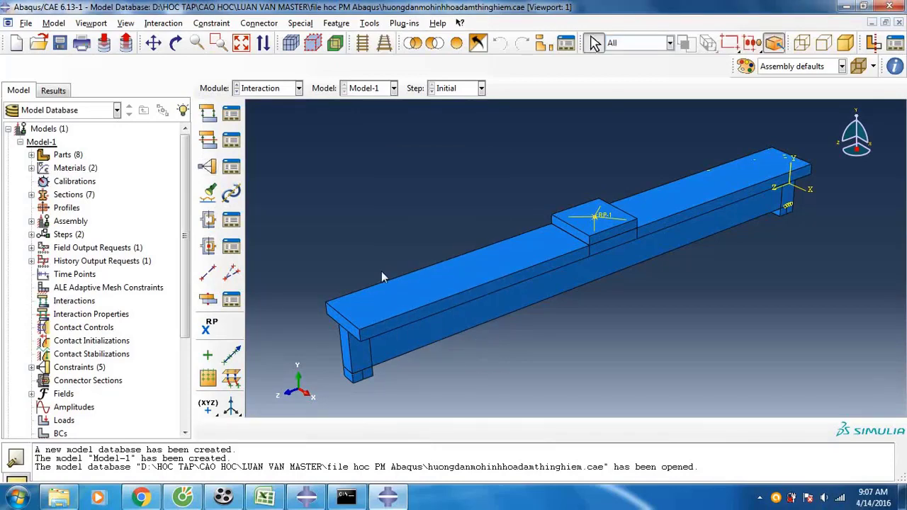
- Switch to File Explorer and open the folder of Abaqus reference documents inside THAM KHAO
{"action": "left_click", "coordinate": [59, 497]}
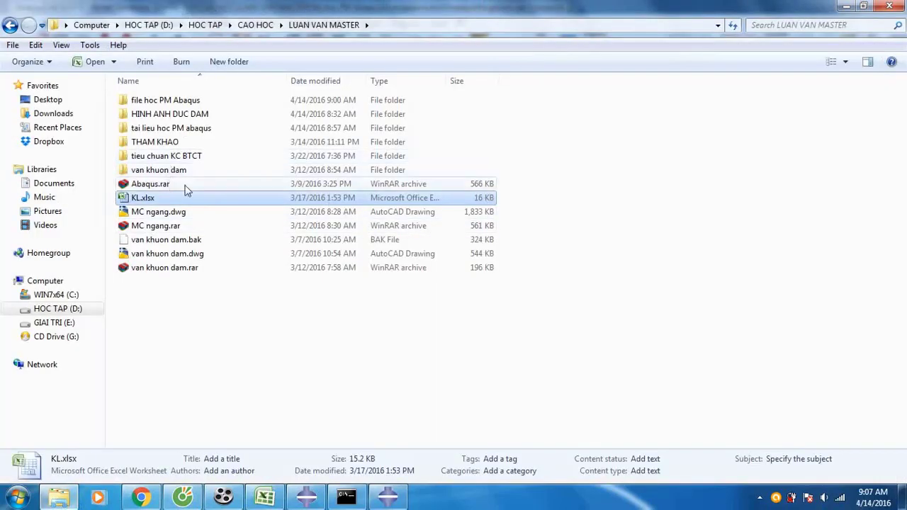
{"action": "double_click", "coordinate": [178, 143]}
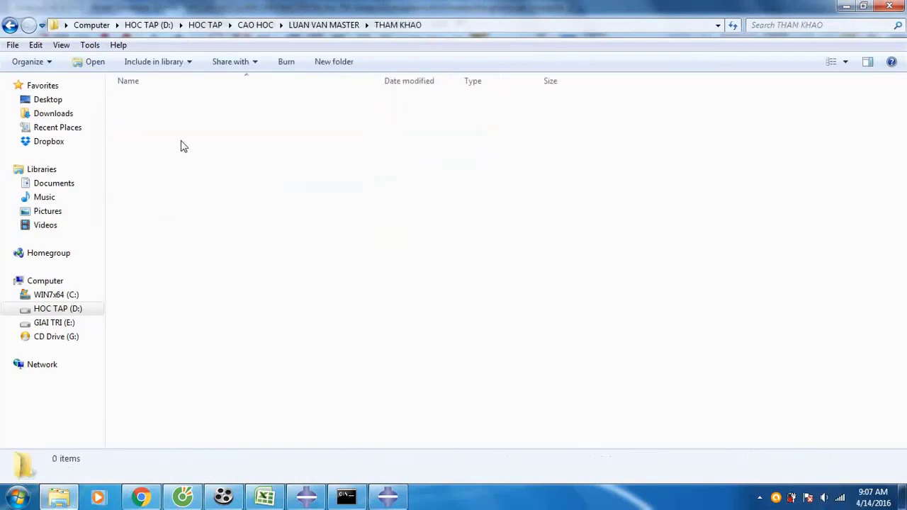
{"action": "left_click", "coordinate": [224, 140]}
{"action": "double_click", "coordinate": [234, 129]}
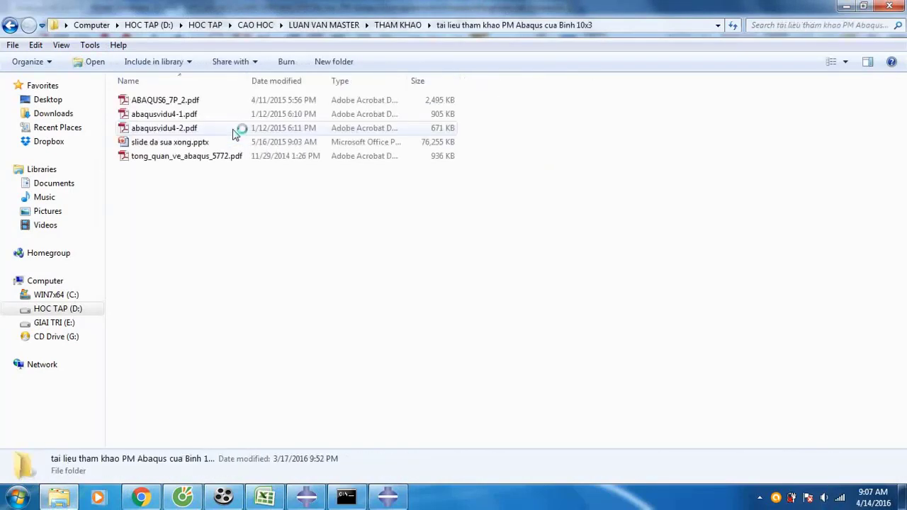
{"action": "left_click", "coordinate": [141, 497]}
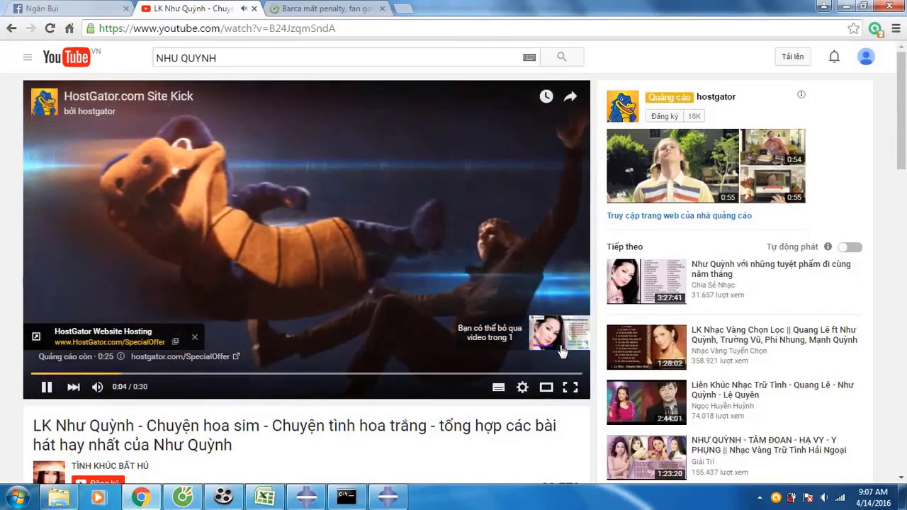
{"action": "left_click", "coordinate": [549, 335]}
{"action": "left_click", "coordinate": [846, 6]}
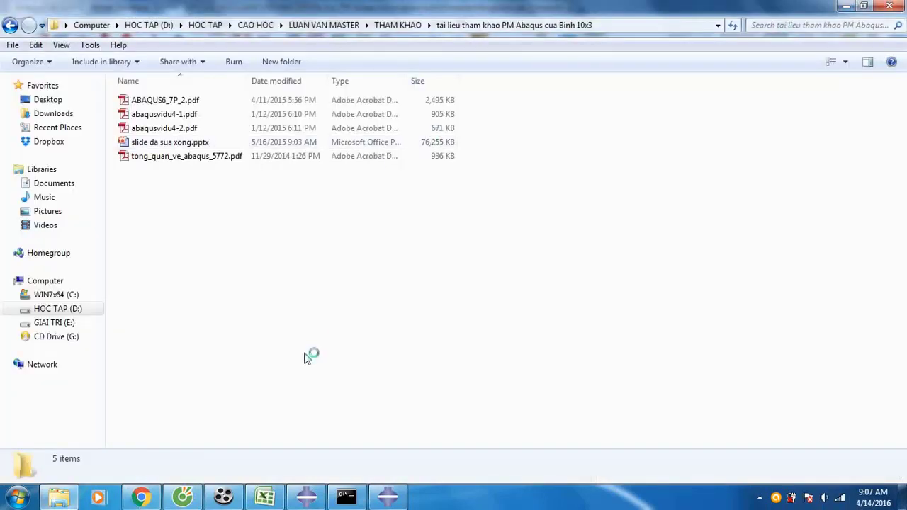
- Open abaqusvidu4-2.pdf and read through the constraint instructions up to section 10 on loads and boundary conditions
{"action": "left_click", "coordinate": [183, 134]}
{"action": "double_click", "coordinate": [183, 133]}
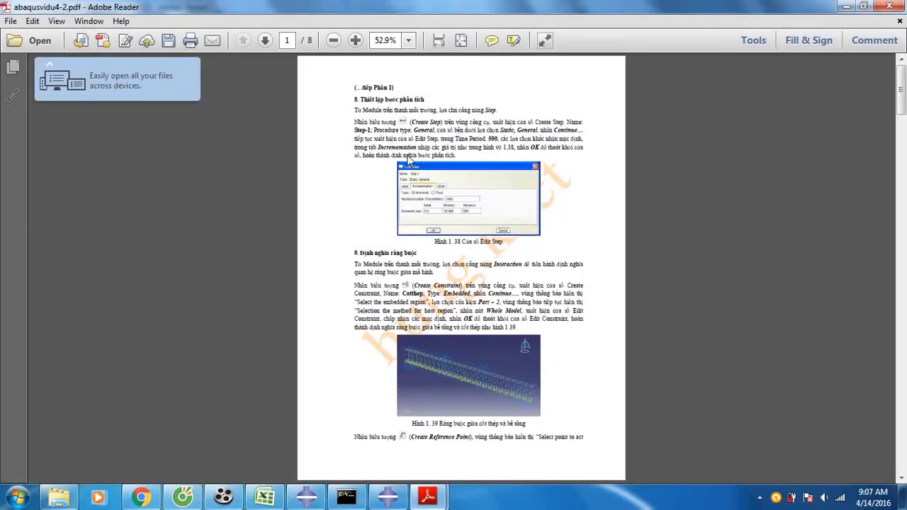
{"action": "scroll", "coordinate": [475, 227], "scroll_direction": "down", "scroll_amount": 3}
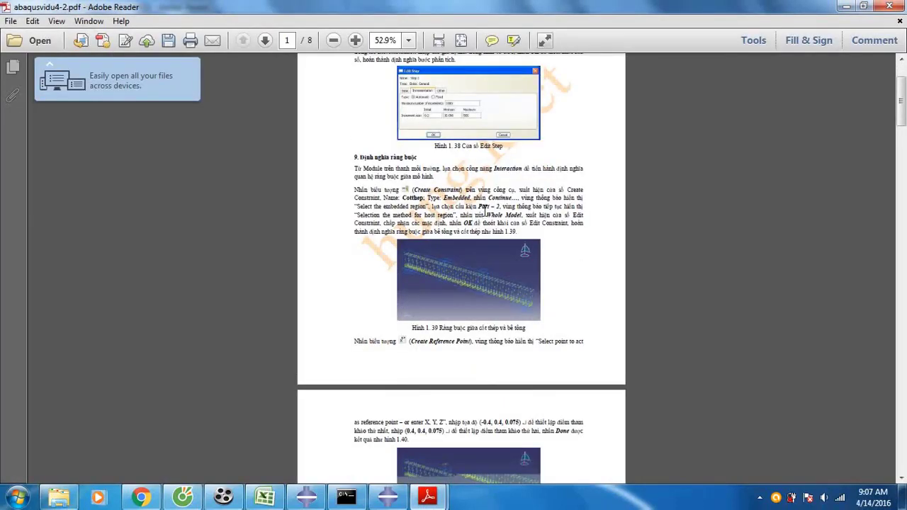
{"action": "scroll", "coordinate": [486, 207], "scroll_direction": "up", "scroll_amount": 1, "text": "ctrl"}
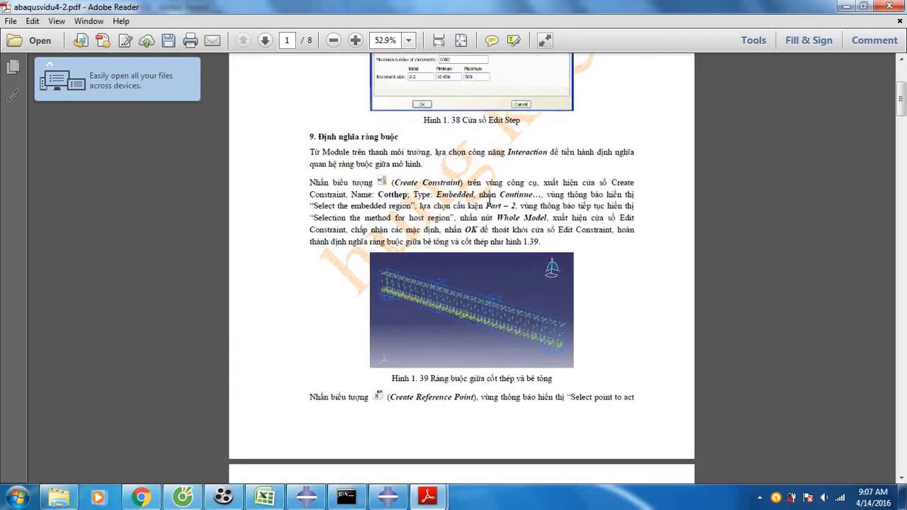
{"action": "scroll", "coordinate": [489, 205], "scroll_direction": "down", "scroll_amount": 10}
{"action": "scroll", "coordinate": [490, 201], "scroll_direction": "down", "scroll_amount": 12}
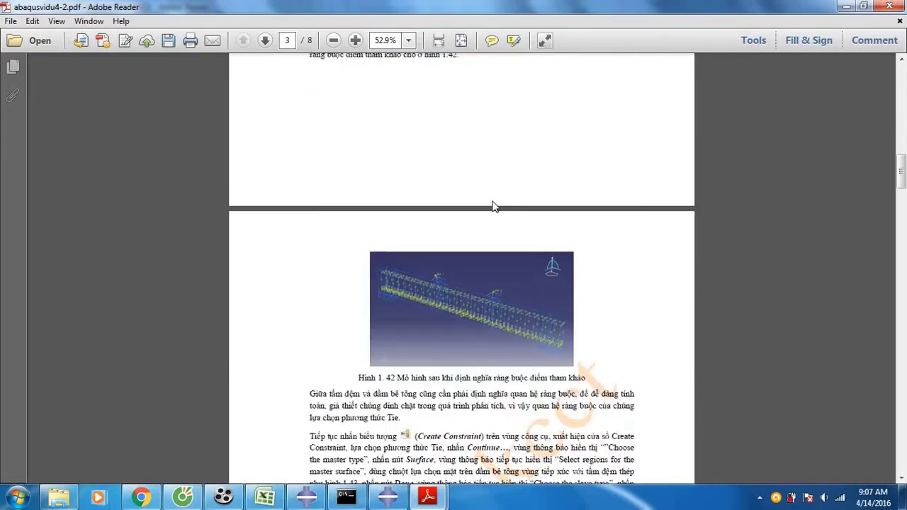
{"action": "scroll", "coordinate": [495, 205], "scroll_direction": "down", "scroll_amount": 8}
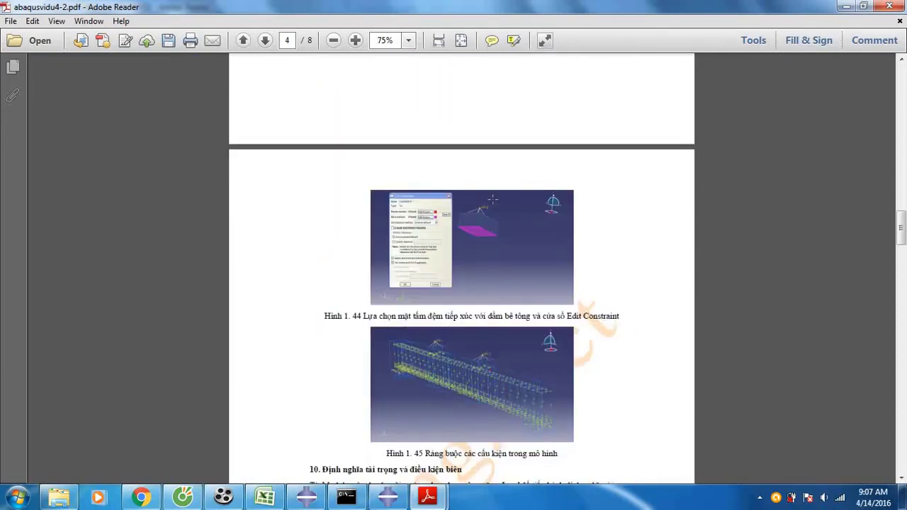
{"action": "scroll", "coordinate": [495, 205], "scroll_direction": "down", "scroll_amount": 2}
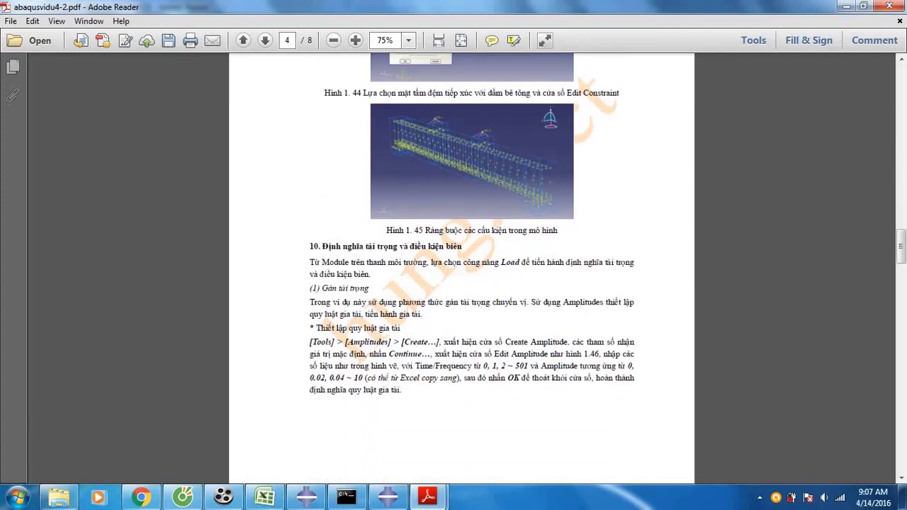
{"action": "scroll", "coordinate": [475, 217], "scroll_direction": "down", "scroll_amount": 2}
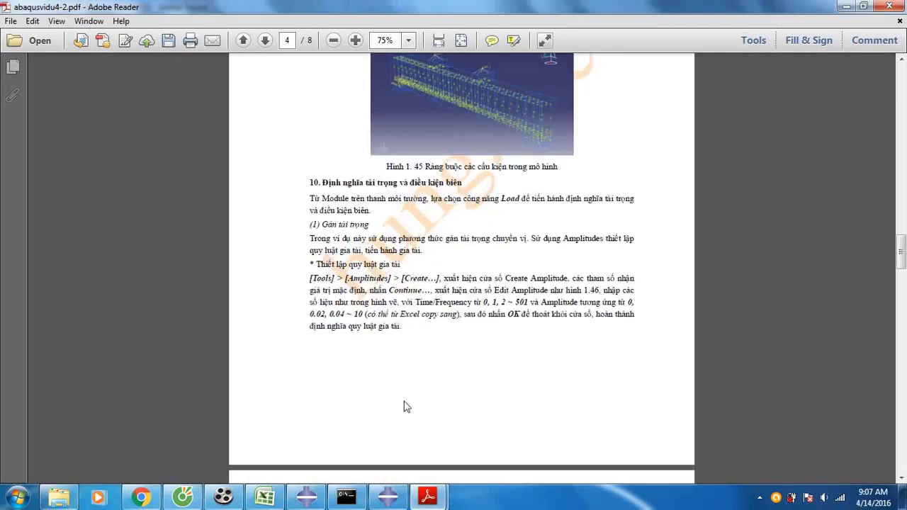
- Switch back to Abaqus, enter the Load module and set up a mechanical Concentrated force load named taitrongtaptrung in Step-1
{"action": "left_click", "coordinate": [388, 496]}
{"action": "left_click", "coordinate": [267, 92]}
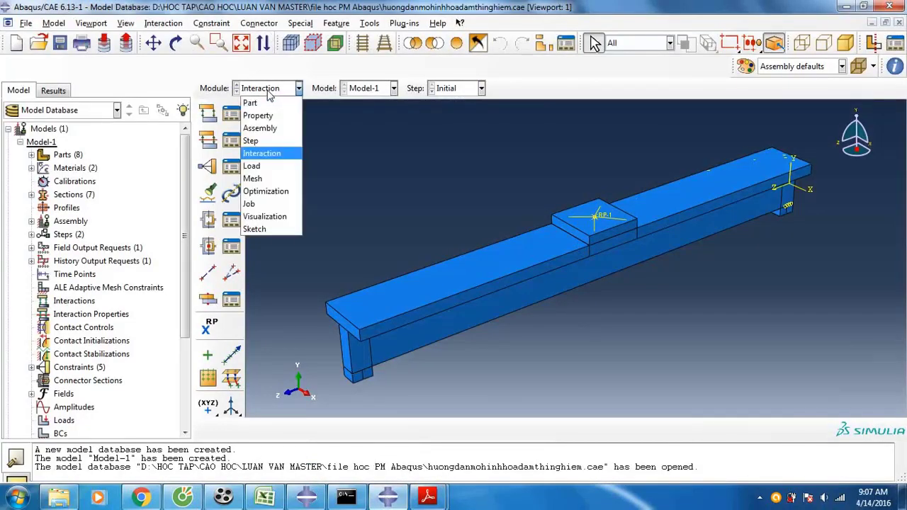
{"action": "left_click", "coordinate": [322, 166]}
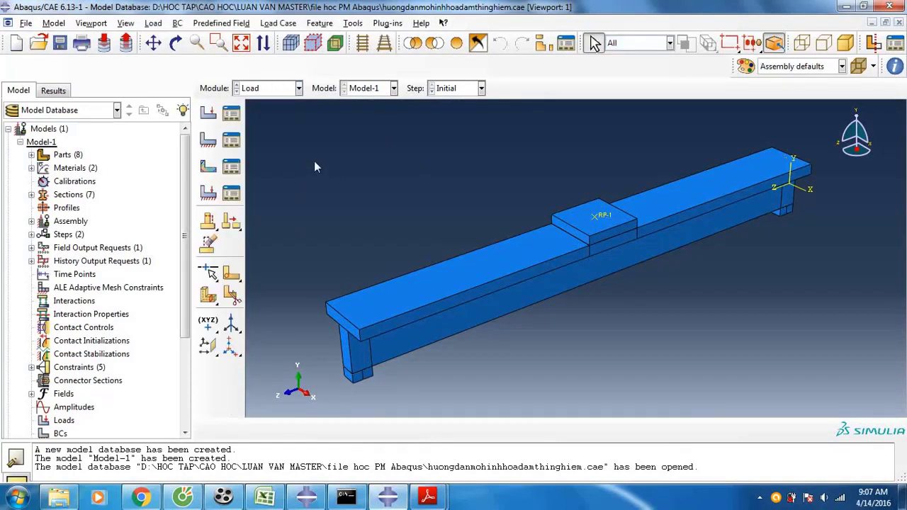
{"action": "left_click", "coordinate": [207, 114]}
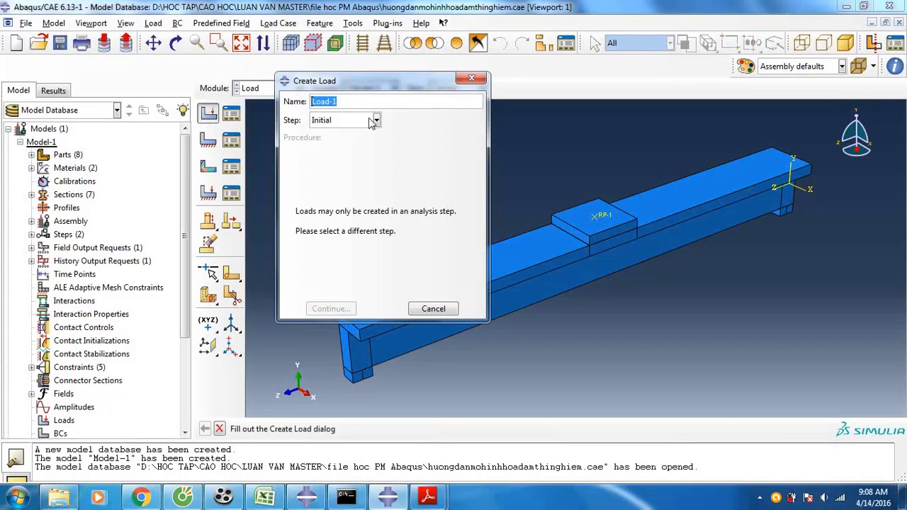
{"action": "type", "text": "T"}
{"action": "left_click", "coordinate": [374, 120]}
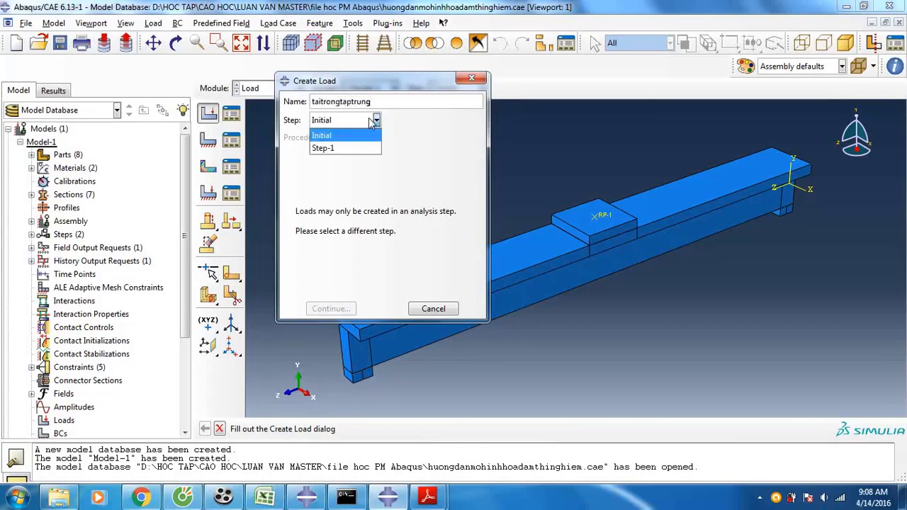
{"action": "left_click", "coordinate": [347, 148]}
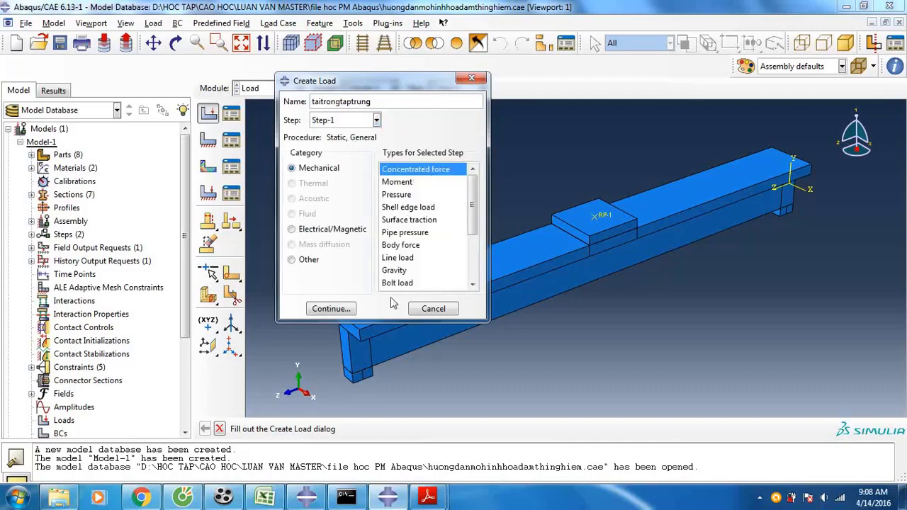
{"action": "left_click", "coordinate": [331, 309]}
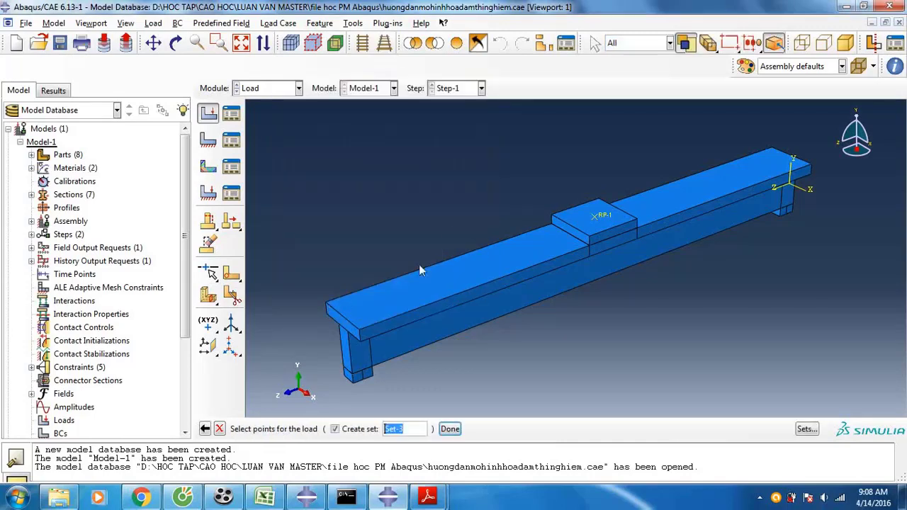
- Apply the concentrated load to reference point RP-1 with CF1 set to 0 and a downward force component
{"action": "left_click", "coordinate": [600, 220]}
{"action": "left_click", "coordinate": [450, 429]}
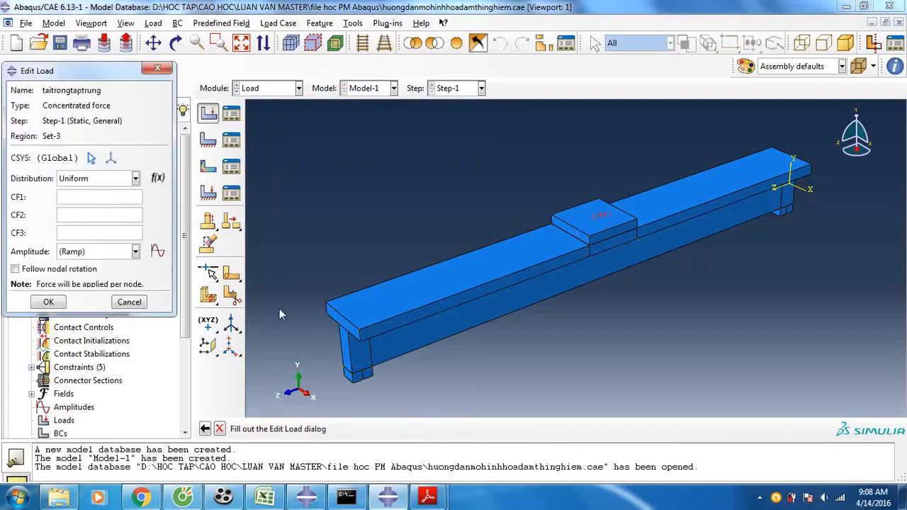
{"action": "left_click", "coordinate": [87, 197]}
{"action": "type", "text": "0"}
{"action": "left_click", "coordinate": [57, 302]}
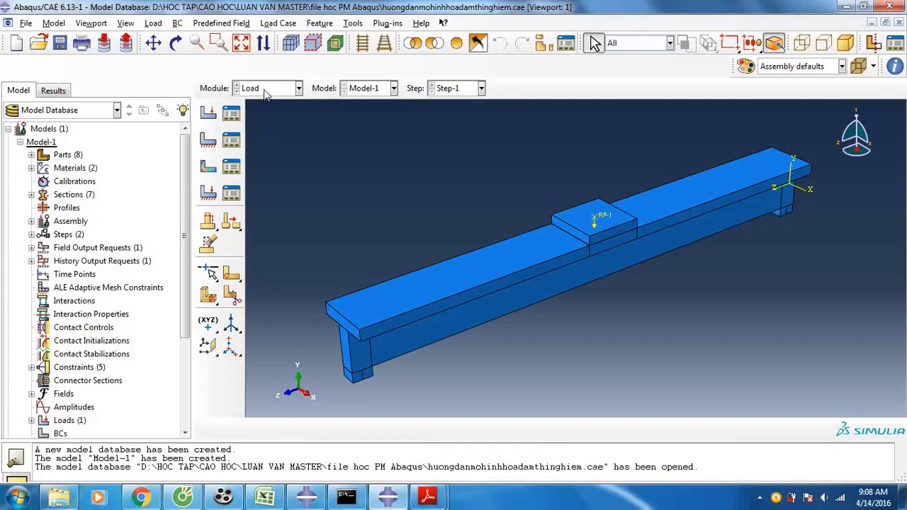
{"action": "left_click", "coordinate": [209, 142]}
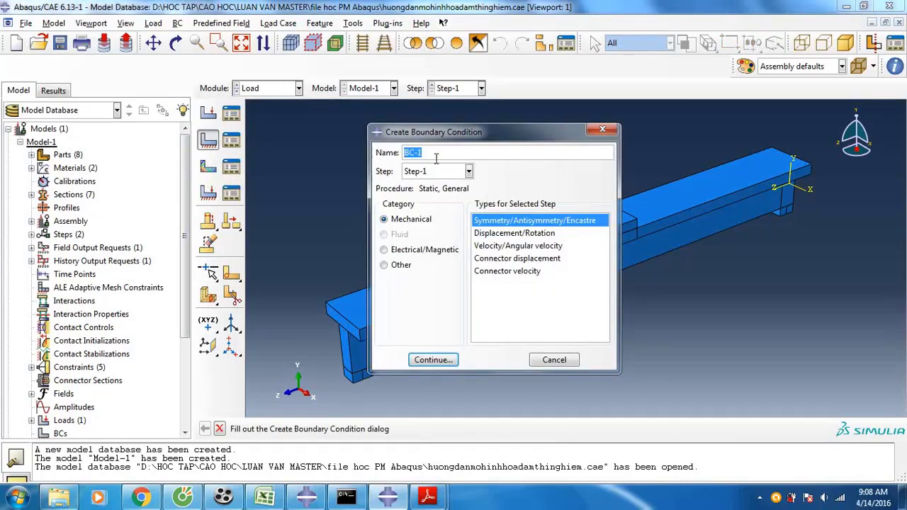
{"action": "type", "text": "goicodinh"}
{"action": "left_click", "coordinate": [521, 234]}
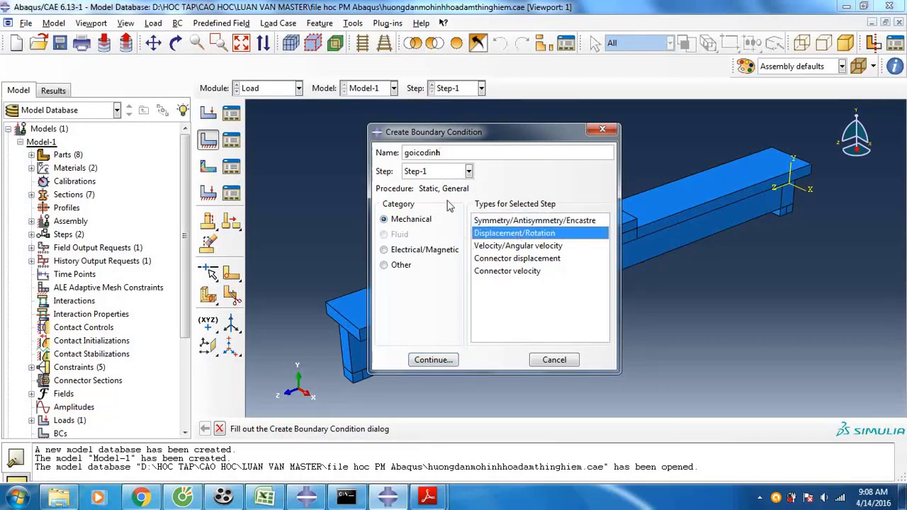
{"action": "left_click", "coordinate": [439, 172]}
{"action": "left_click", "coordinate": [433, 183]}
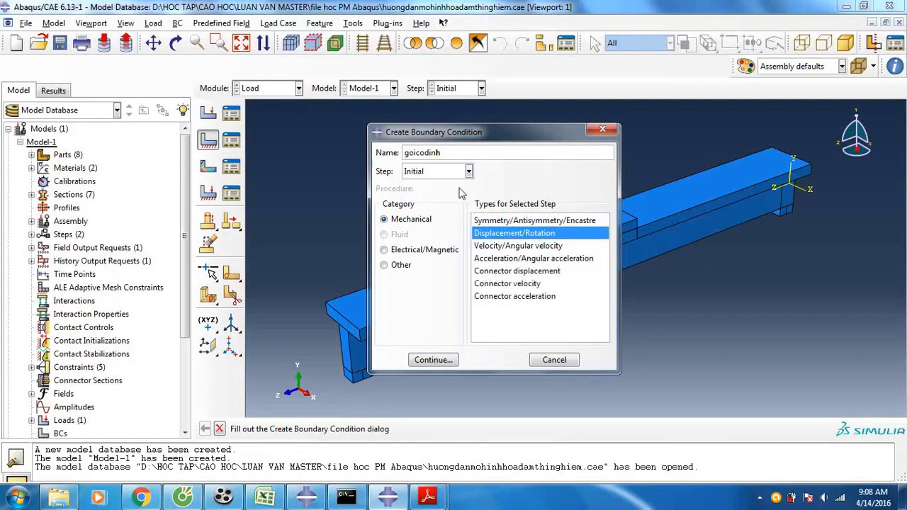
{"action": "left_click", "coordinate": [441, 360]}
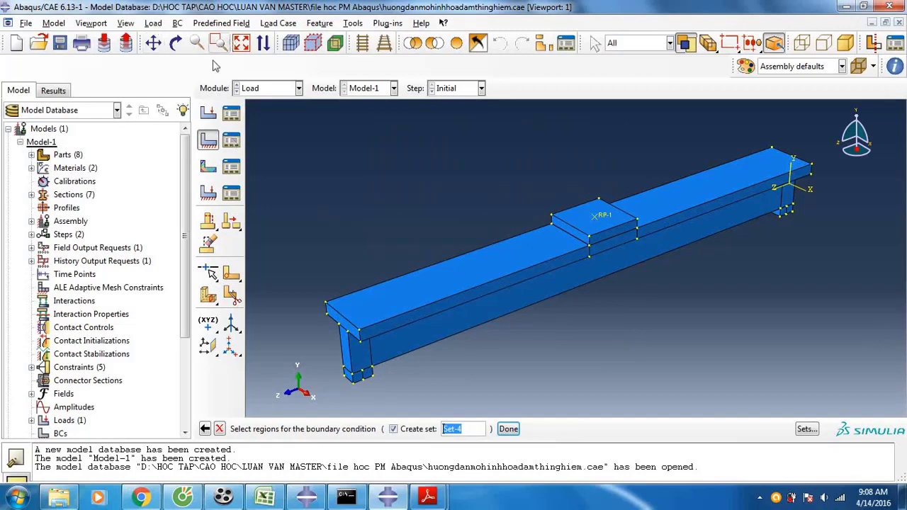
{"action": "left_click", "coordinate": [176, 42]}
{"action": "left_click_drag", "start_coordinate": [580, 279], "coordinate": [358, 187]}
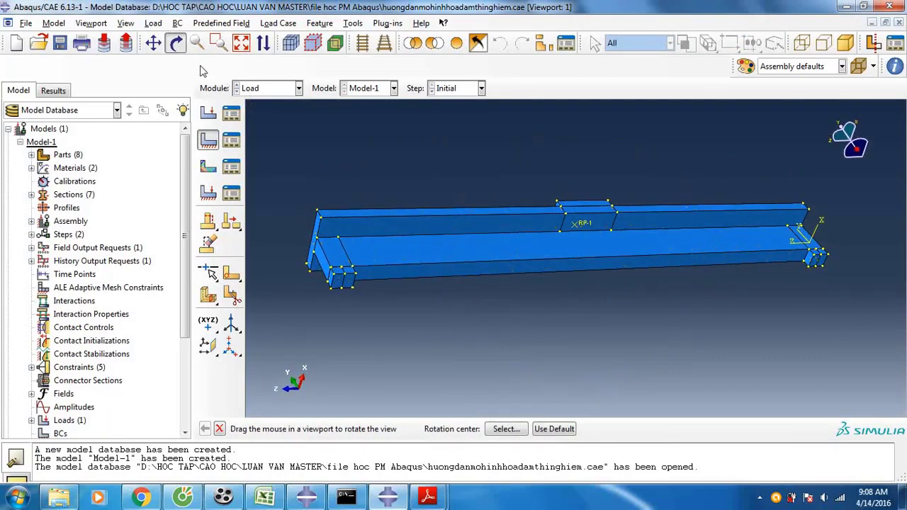
{"action": "left_click", "coordinate": [177, 43]}
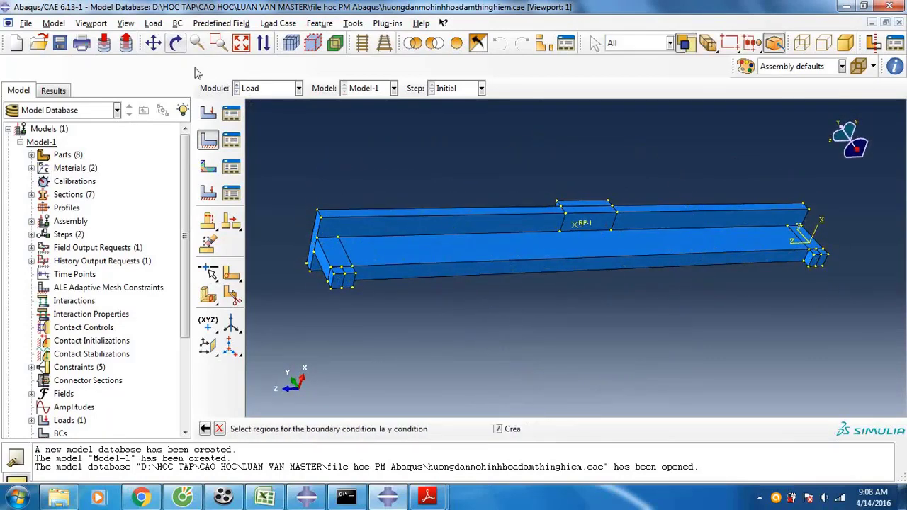
{"action": "left_click", "coordinate": [341, 283]}
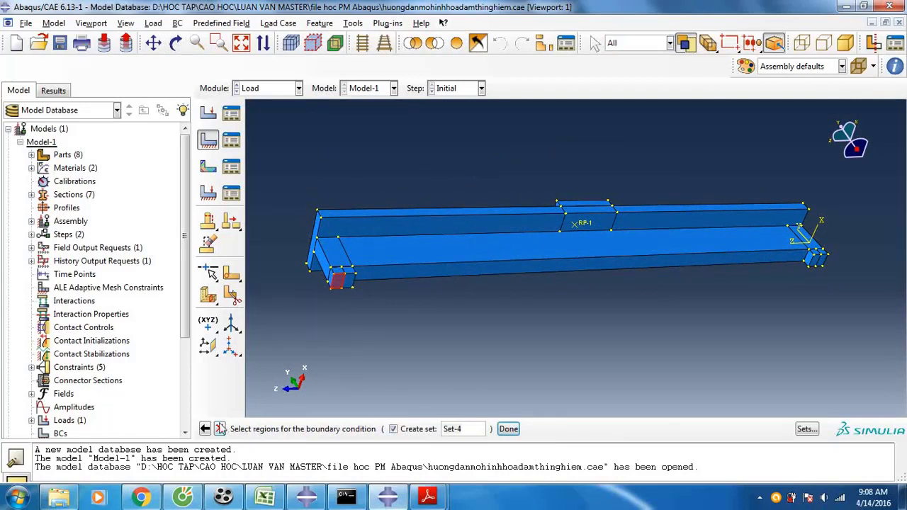
{"action": "left_click", "coordinate": [219, 429]}
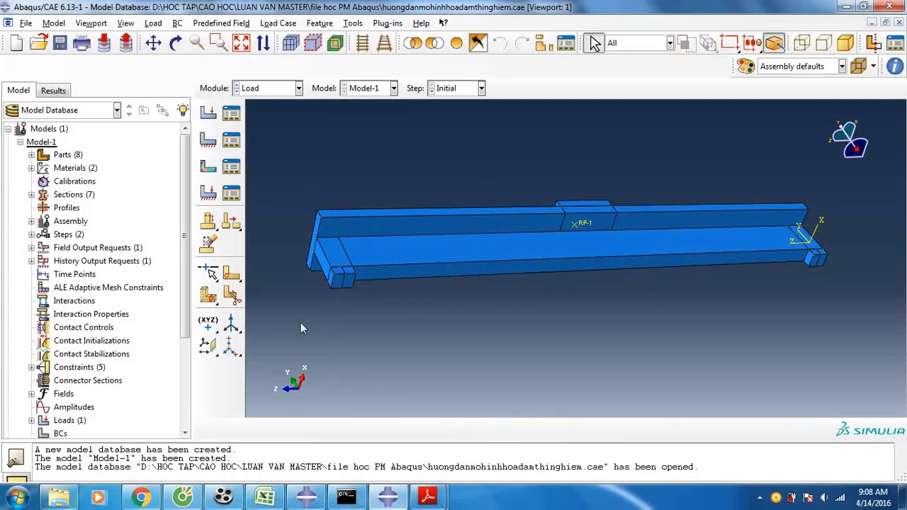
- Create the Initial-step Displacement/Rotation boundary condition goicodinh on the bottom centre line of the support plate farthest from the origin, fixing U1 and U2
{"action": "left_click", "coordinate": [208, 141]}
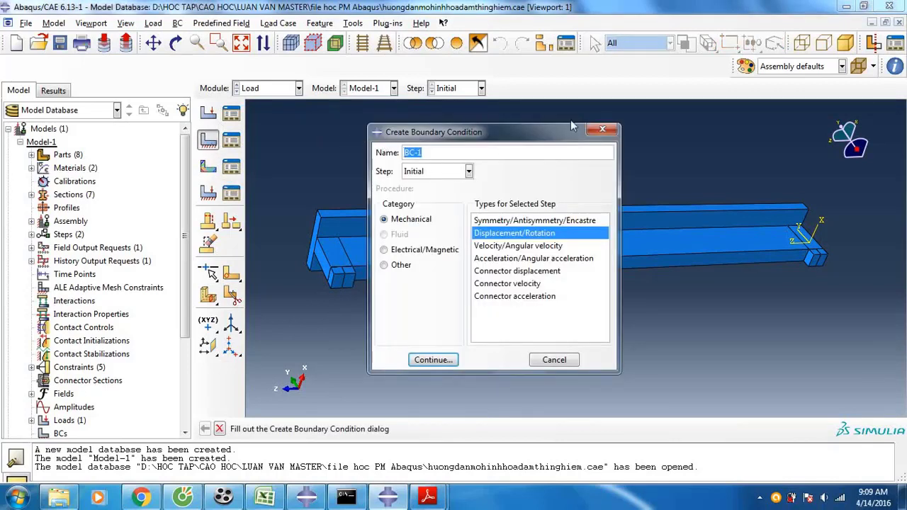
{"action": "type", "text": "gocodinh"}
{"action": "left_click", "coordinate": [433, 360]}
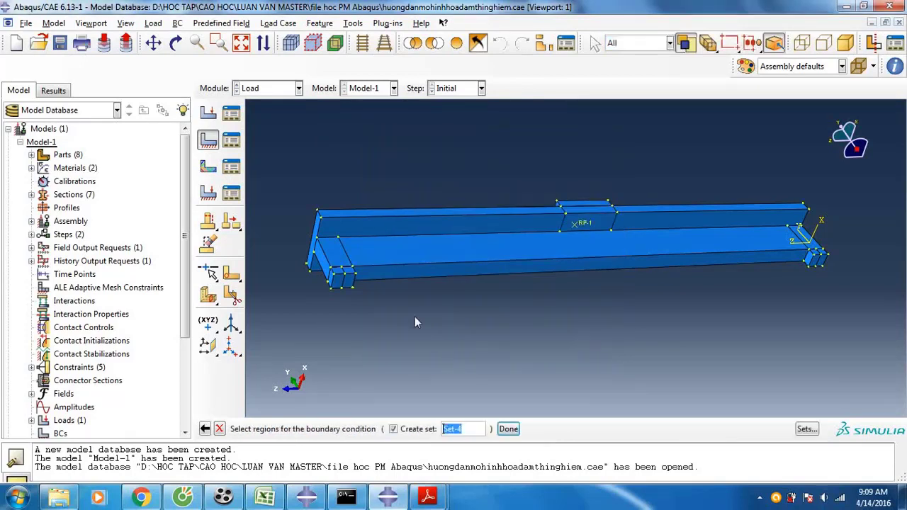
{"action": "left_click", "coordinate": [345, 282]}
{"action": "left_click", "coordinate": [508, 429]}
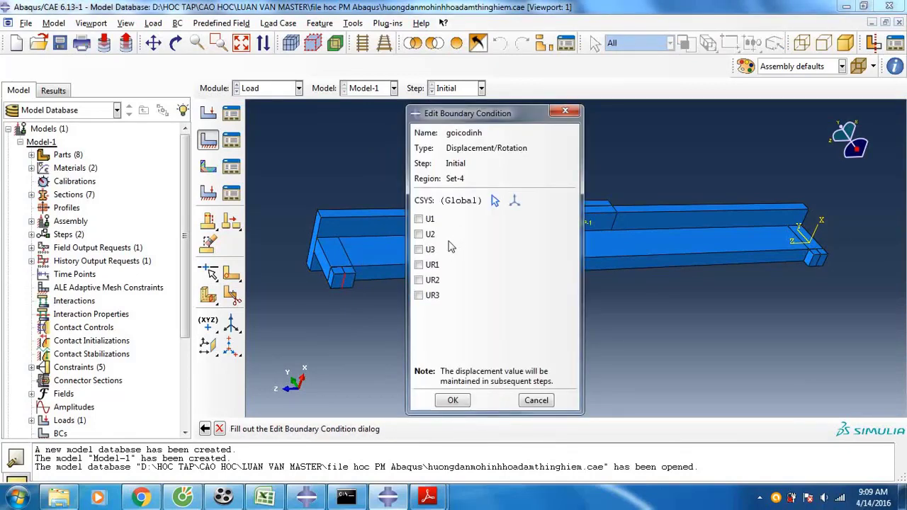
{"action": "left_click", "coordinate": [428, 219]}
{"action": "left_click", "coordinate": [429, 234]}
{"action": "left_click", "coordinate": [454, 401]}
- Create the Displacement/Rotation boundary condition goididong in the Initial step on the bottom centre line of the support plate near the origin, fixing U2
{"action": "left_click", "coordinate": [208, 140]}
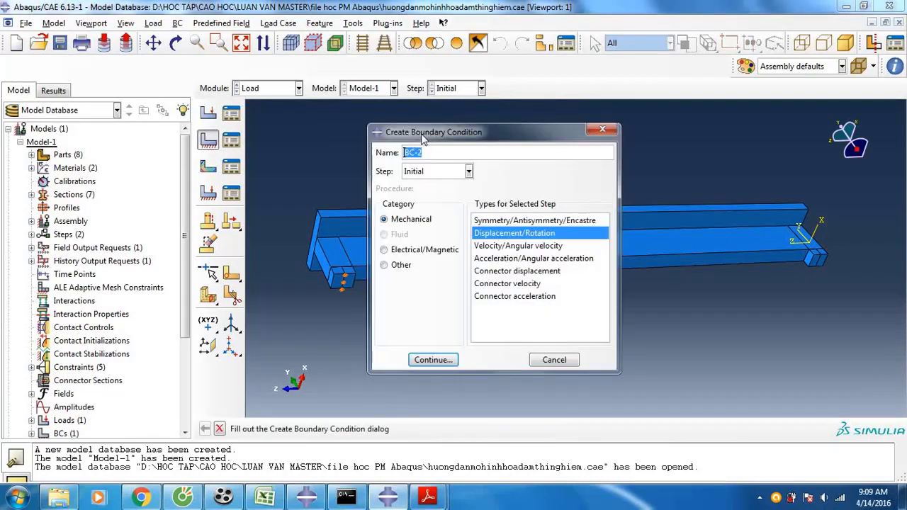
{"action": "type", "text": "gc"}
{"action": "left_click", "coordinate": [452, 359]}
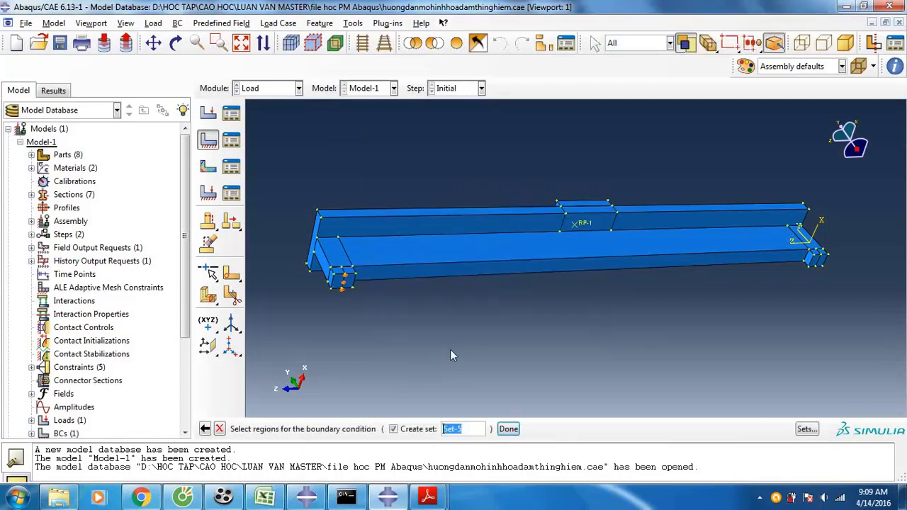
{"action": "left_click", "coordinate": [819, 265]}
{"action": "left_click", "coordinate": [508, 429]}
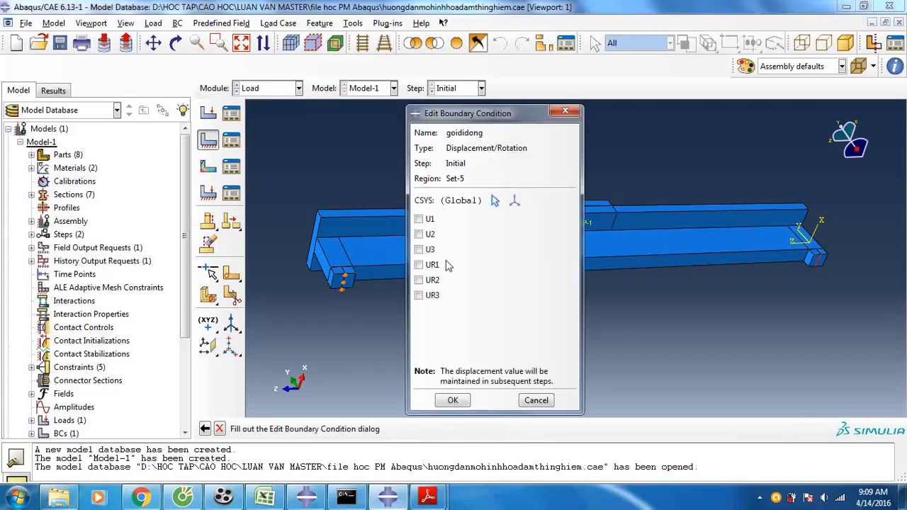
{"action": "left_click", "coordinate": [418, 233]}
{"action": "left_click", "coordinate": [453, 401]}
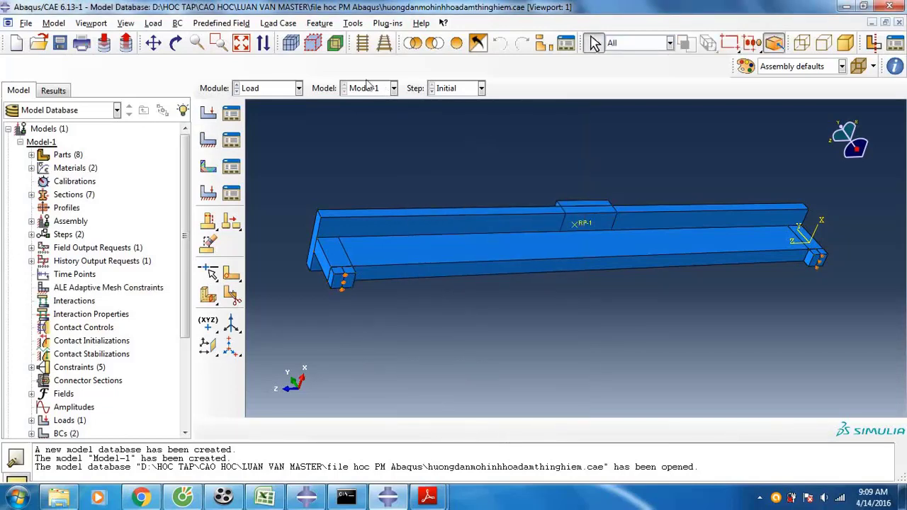
- Return the beam to a view from above and switch to the Mesh module
{"action": "left_click", "coordinate": [175, 43]}
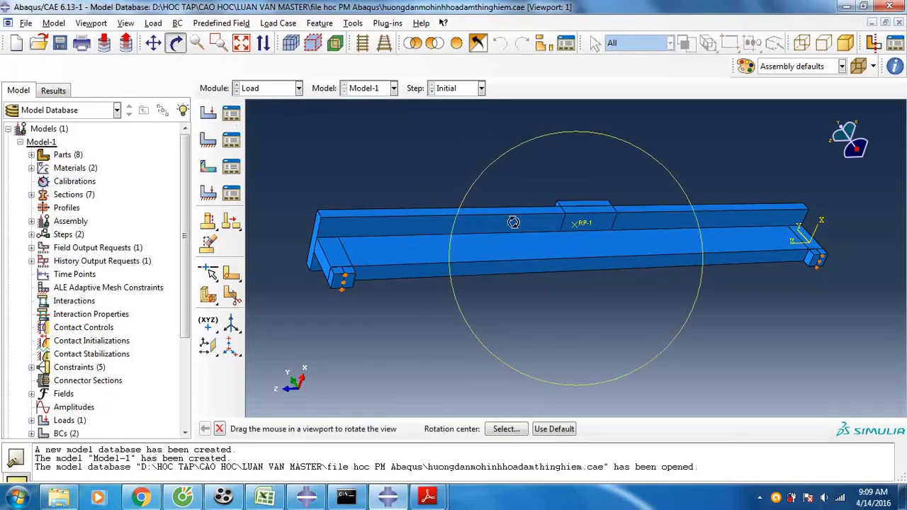
{"action": "left_click_drag", "start_coordinate": [513, 222], "coordinate": [629, 236]}
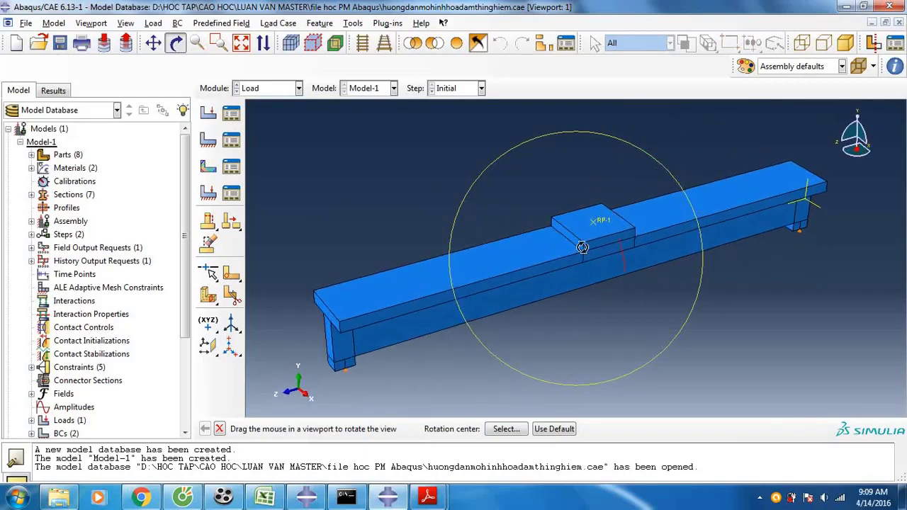
{"action": "left_click", "coordinate": [175, 43]}
{"action": "left_click", "coordinate": [267, 90]}
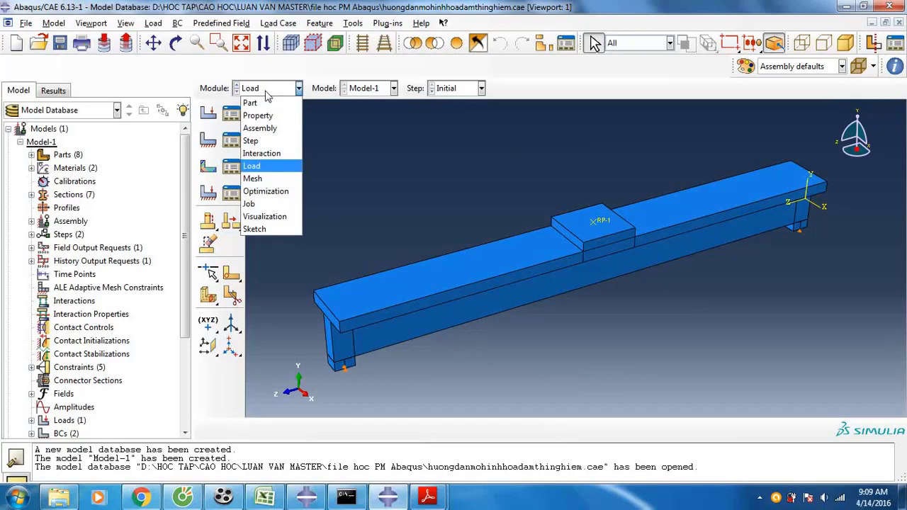
{"action": "left_click", "coordinate": [254, 178]}
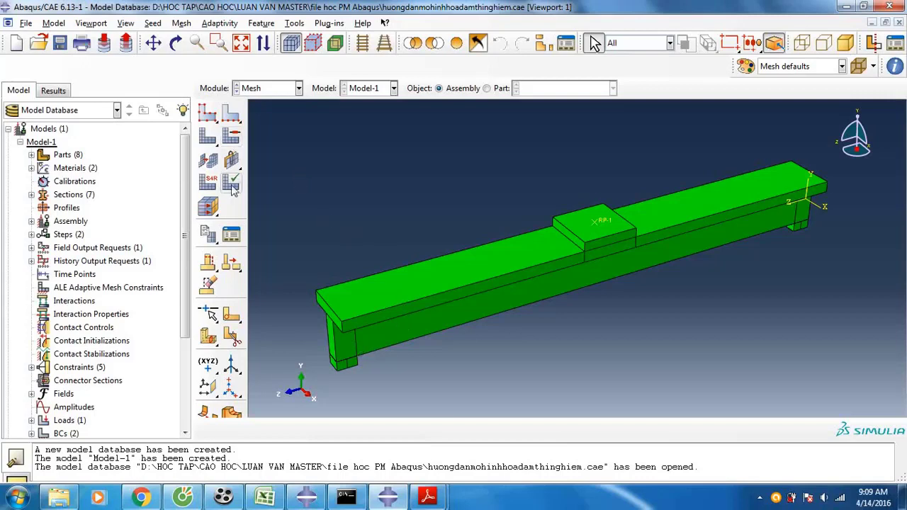
{"action": "left_click", "coordinate": [208, 183]}
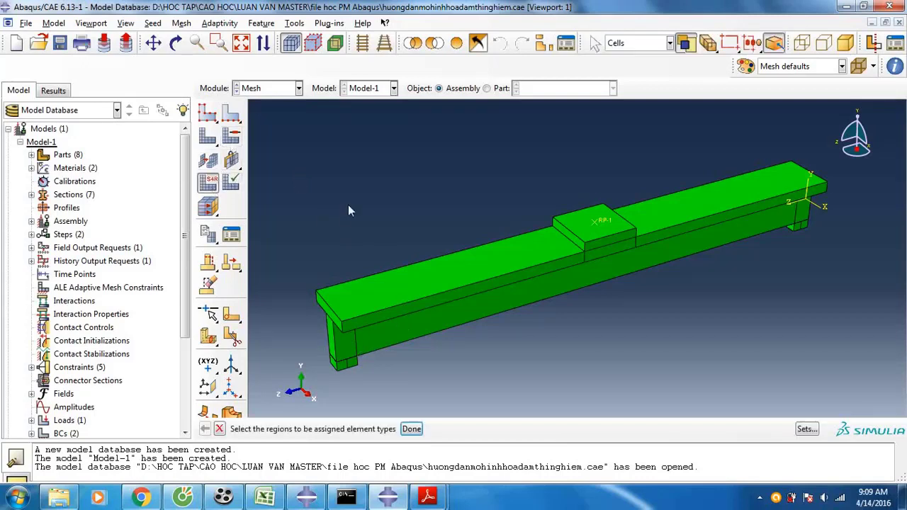
{"action": "left_click", "coordinate": [462, 317]}
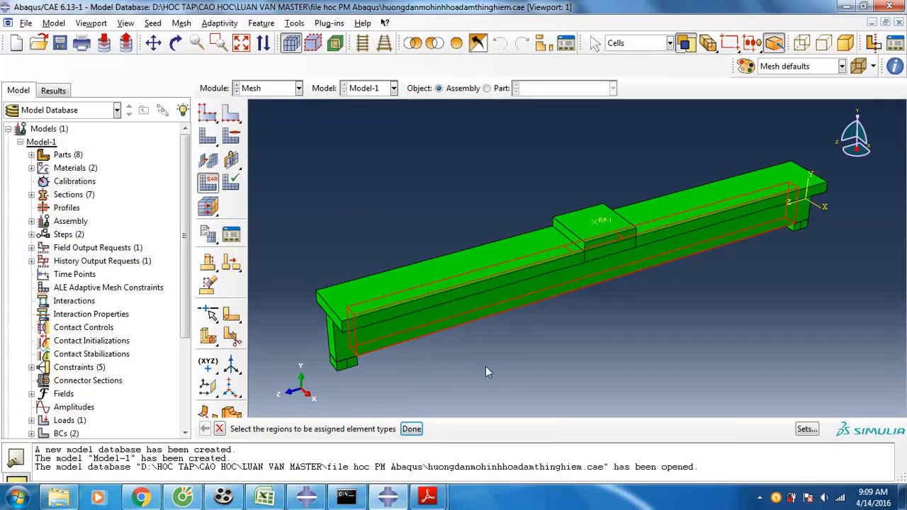
{"action": "left_click", "coordinate": [333, 354], "text": "shift"}
{"action": "left_click", "coordinate": [659, 226], "text": "shift"}
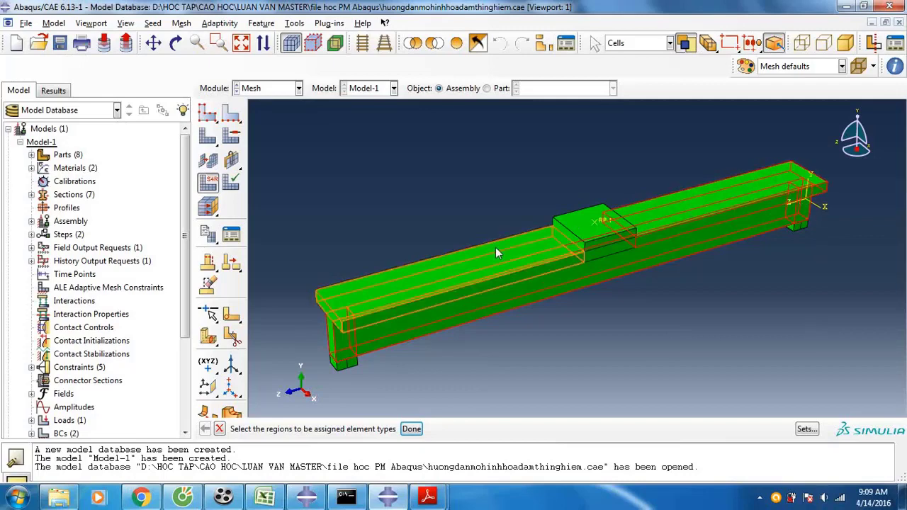
{"action": "left_click", "coordinate": [496, 247], "text": "shift"}
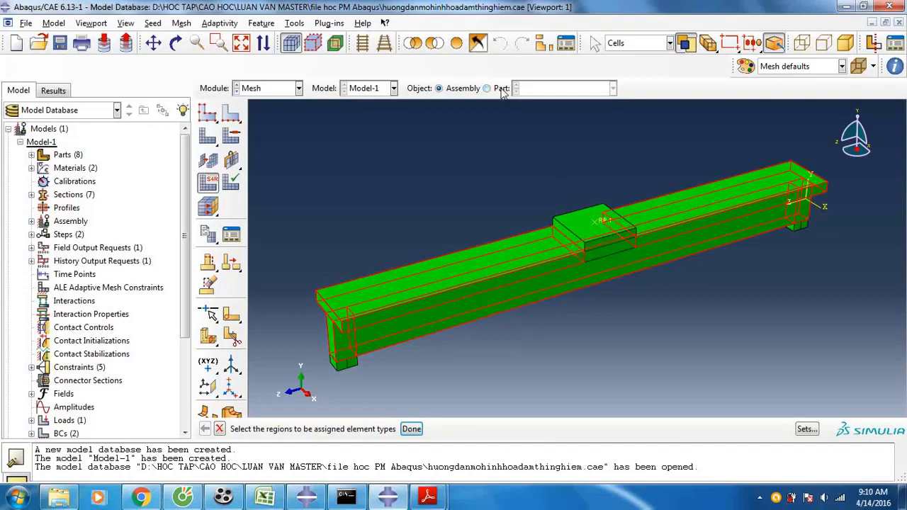
{"action": "left_click", "coordinate": [499, 154]}
{"action": "left_click", "coordinate": [487, 87]}
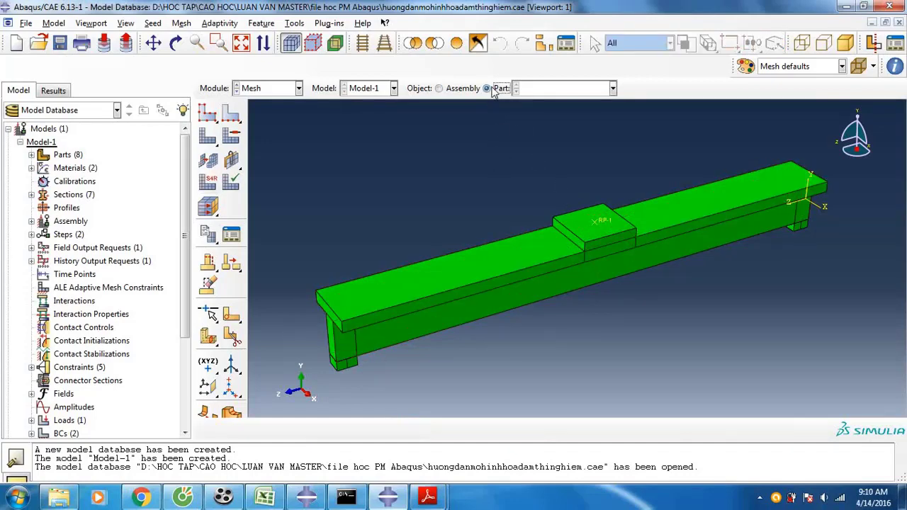
{"action": "left_click", "coordinate": [542, 89]}
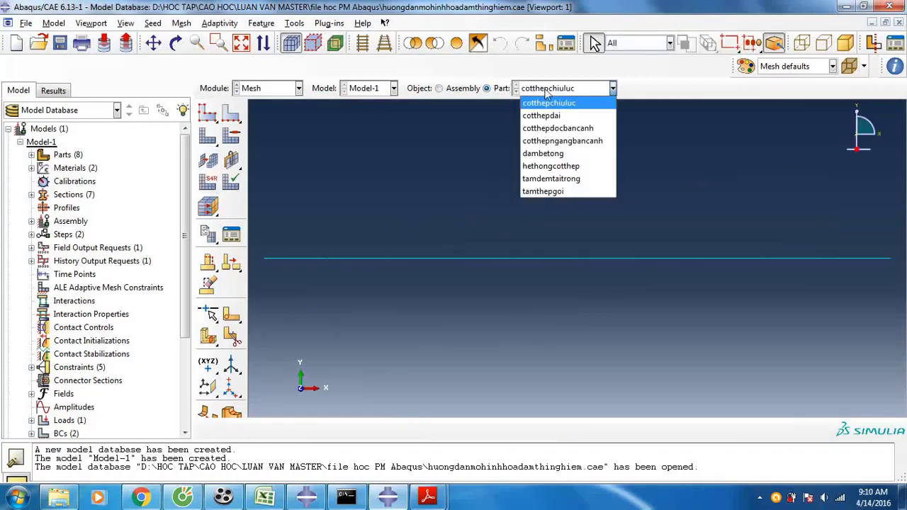
{"action": "left_click", "coordinate": [457, 92]}
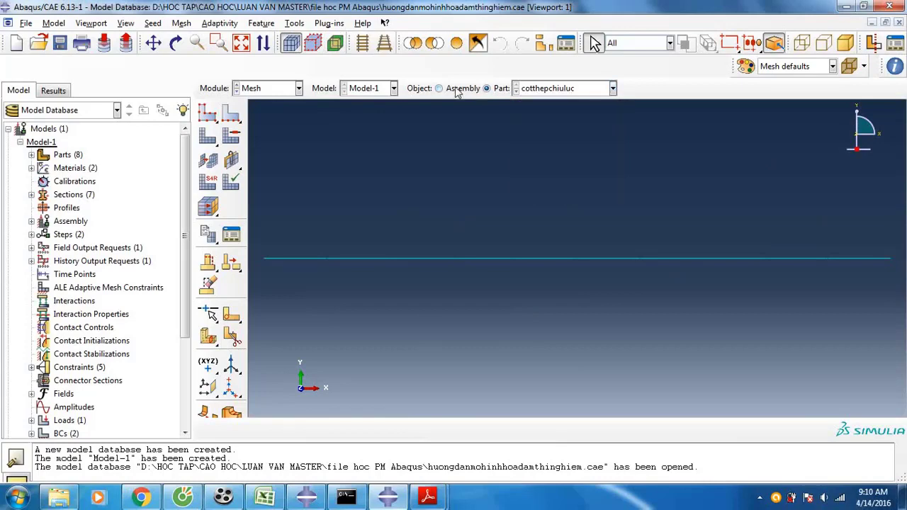
{"action": "left_click", "coordinate": [440, 88]}
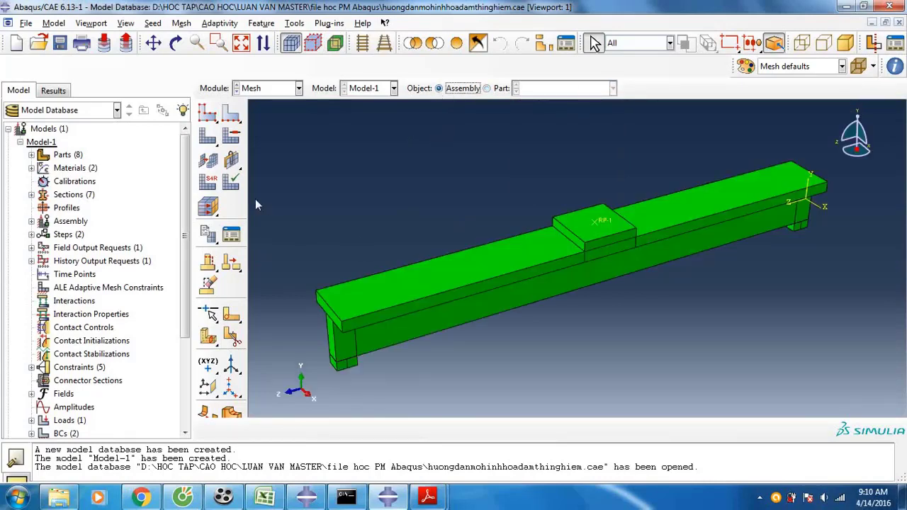
- Assign the Standard linear 3D Stress element type C3D8R with reduced integration to the beam's web cell
{"action": "left_click", "coordinate": [208, 182]}
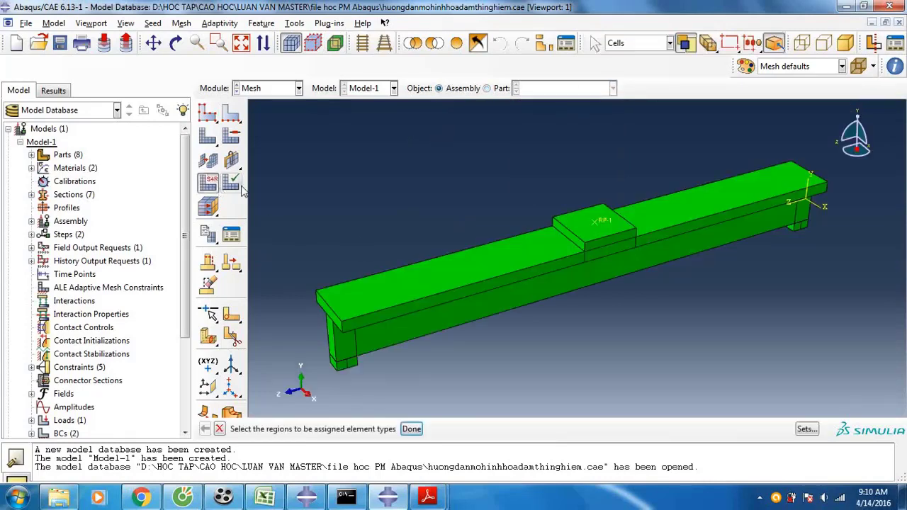
{"action": "left_click", "coordinate": [447, 322]}
{"action": "left_click", "coordinate": [411, 428]}
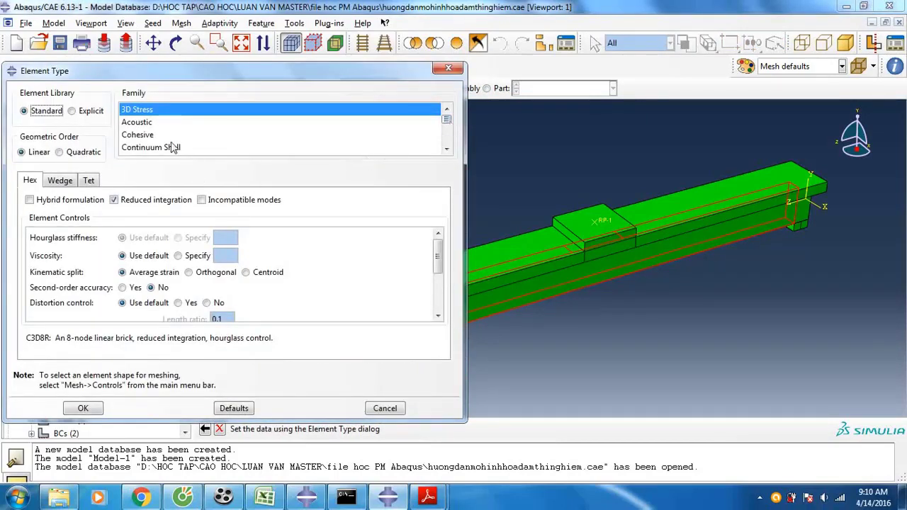
{"action": "left_click", "coordinate": [90, 411]}
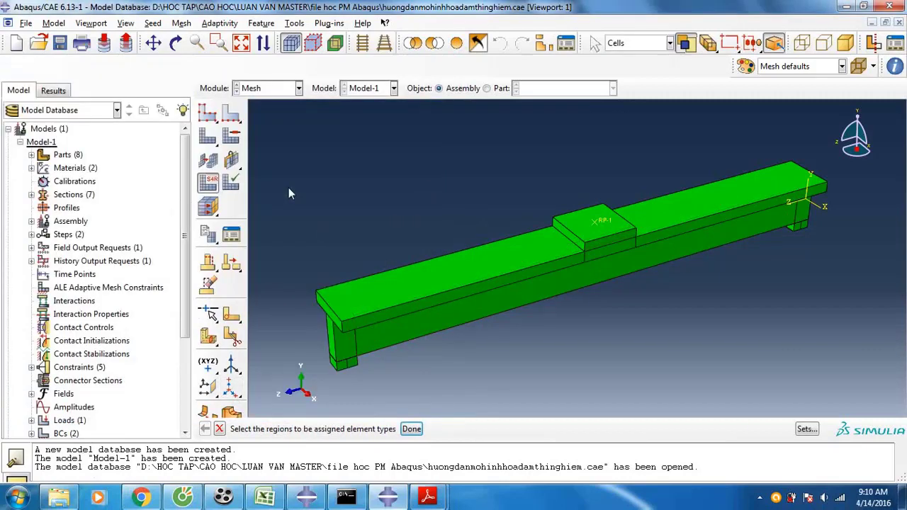
- Seed the concrete T-beam instance with an approximate global size of 0.05
{"action": "left_click", "coordinate": [213, 116]}
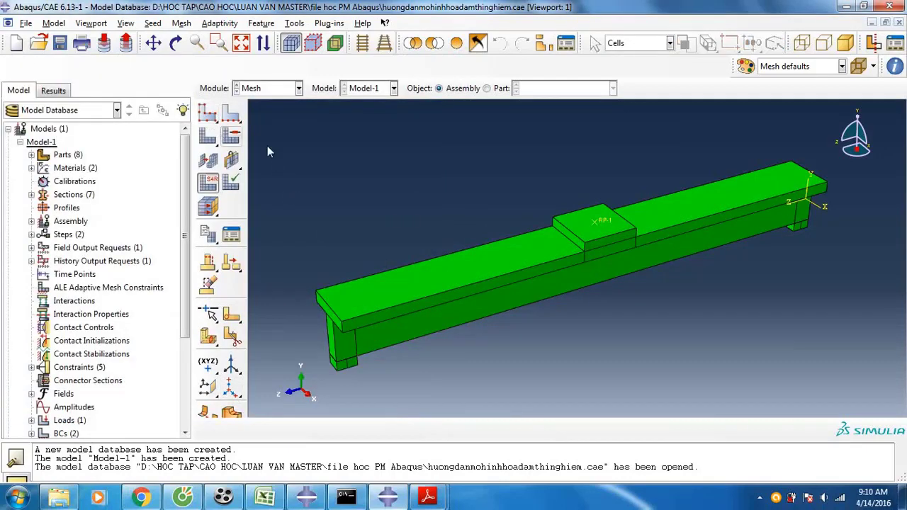
{"action": "left_click", "coordinate": [447, 323]}
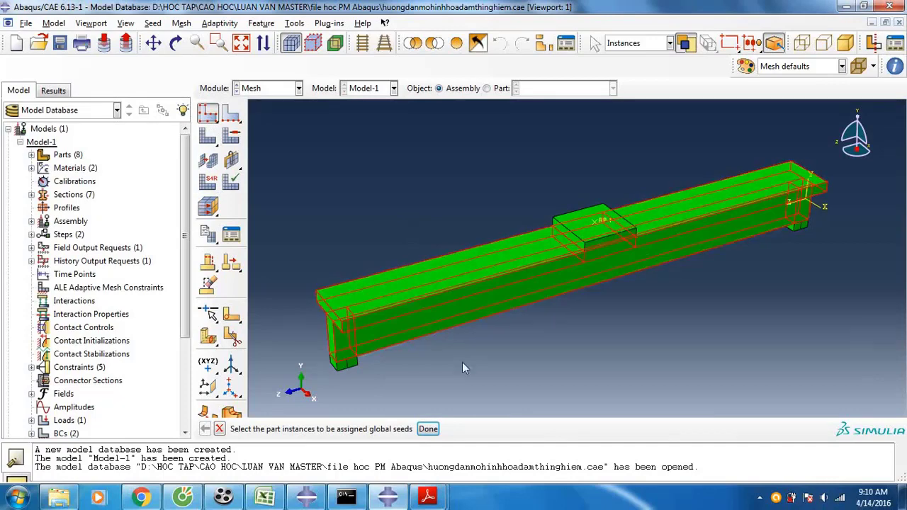
{"action": "left_click", "coordinate": [428, 429]}
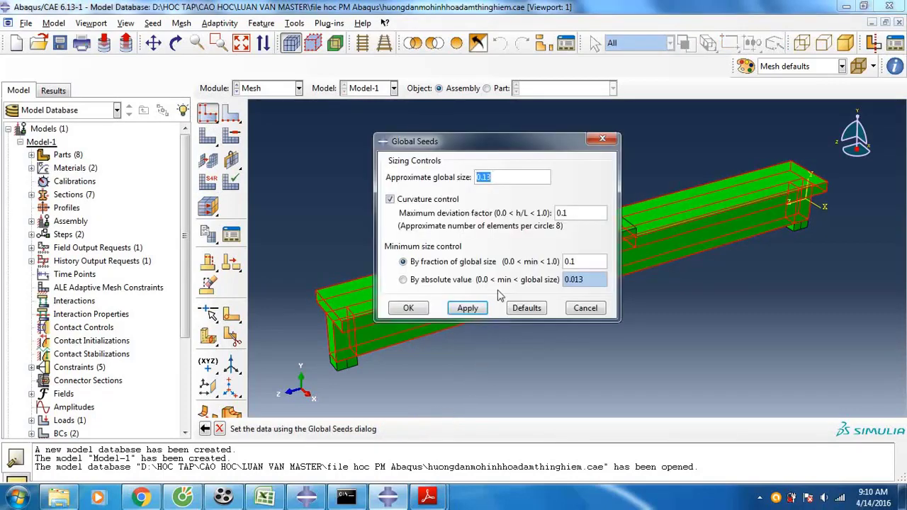
{"action": "type", "text": "0.05"}
{"action": "left_click", "coordinate": [410, 312]}
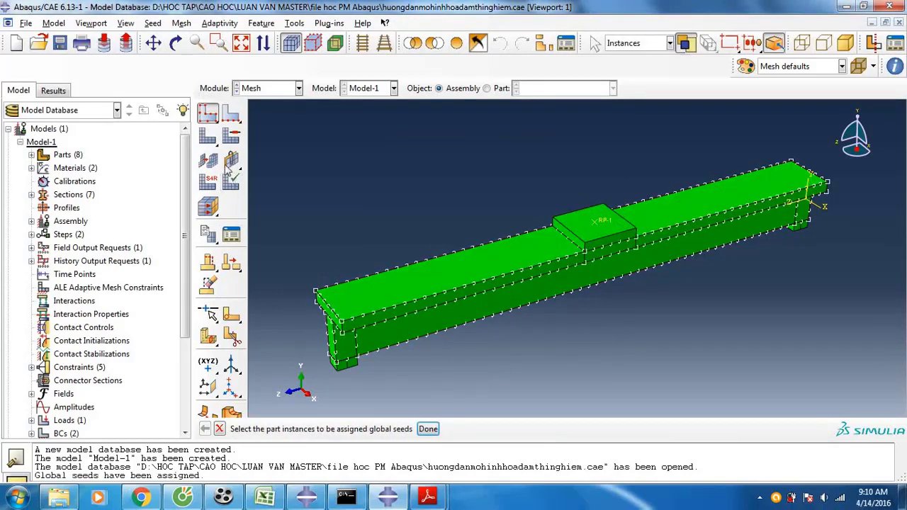
- Generate the mesh on the seeded concrete T-beam instance
{"action": "left_click", "coordinate": [208, 136]}
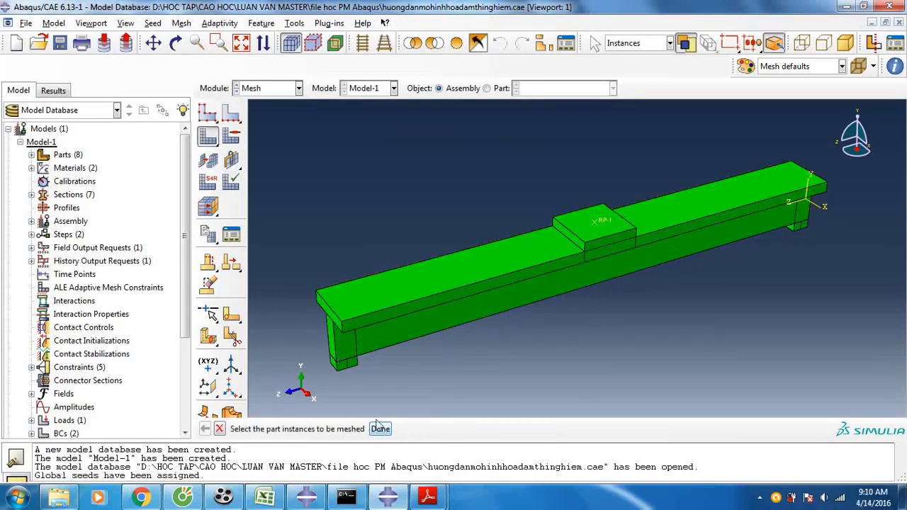
{"action": "left_click", "coordinate": [449, 286]}
{"action": "left_click", "coordinate": [381, 429]}
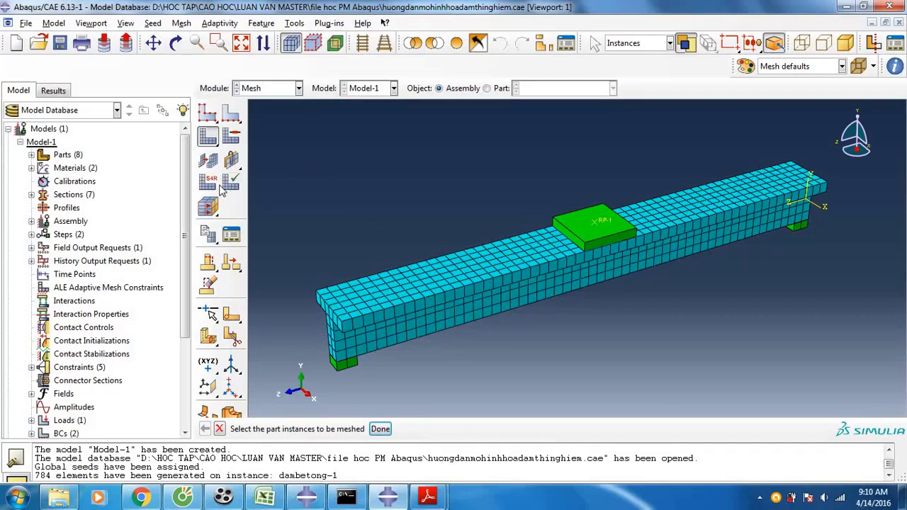
{"action": "left_click", "coordinate": [341, 363]}
{"action": "left_click", "coordinate": [798, 232]}
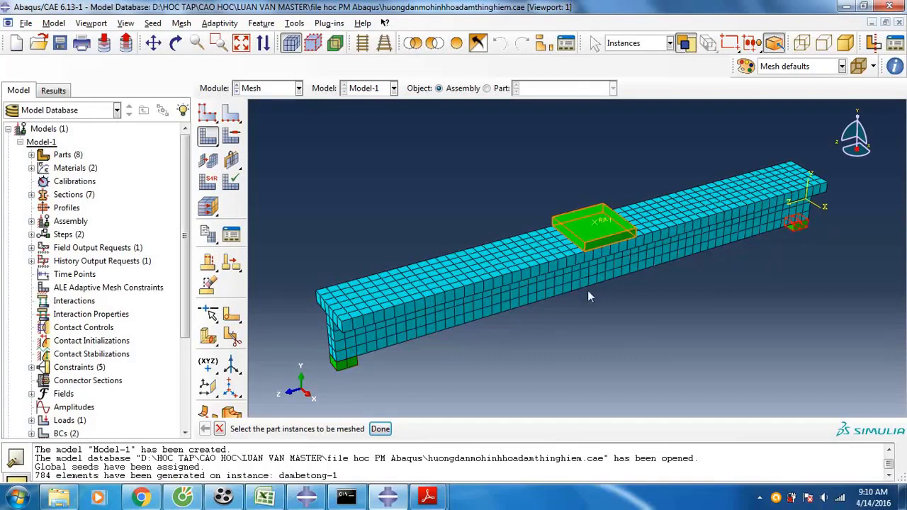
{"action": "left_click", "coordinate": [588, 259], "text": "shift"}
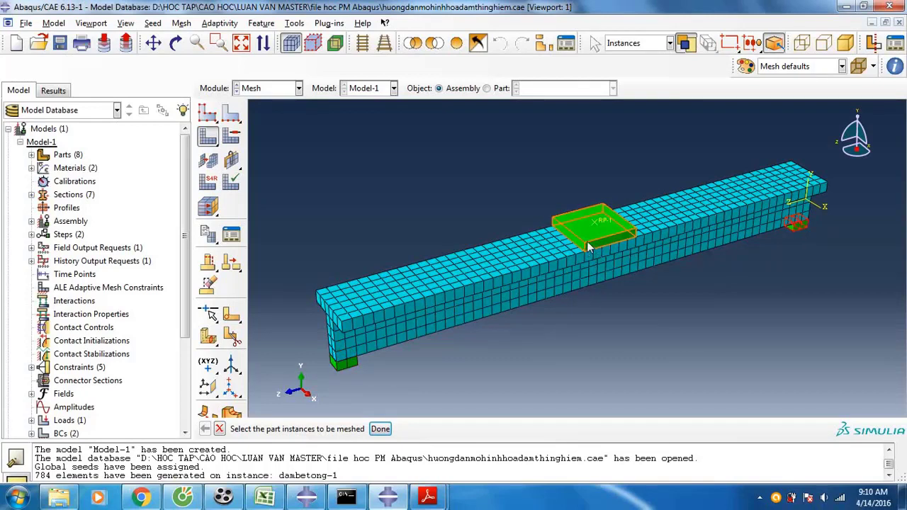
{"action": "left_click", "coordinate": [346, 366], "text": "shift"}
- Seed the loading plate and both support plates with an approximate global size of 0.05
{"action": "left_click", "coordinate": [208, 113]}
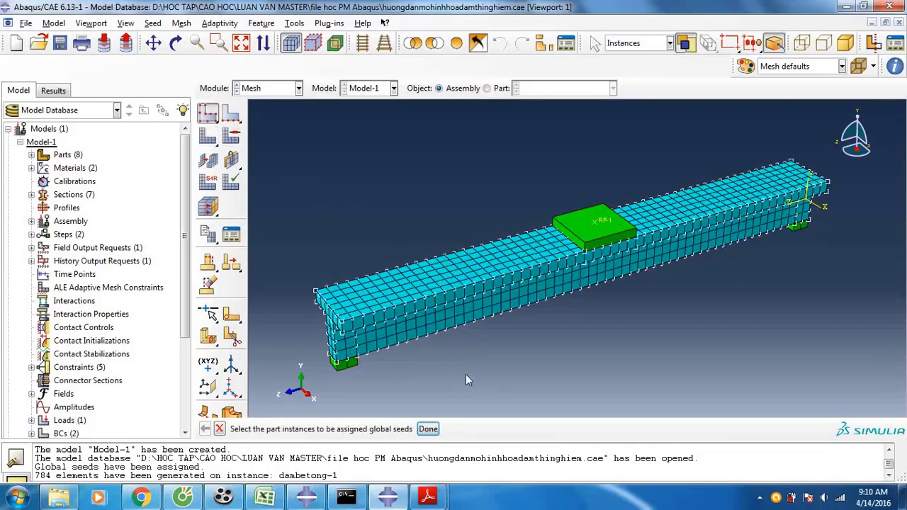
{"action": "left_click", "coordinate": [584, 241]}
{"action": "left_click", "coordinate": [797, 224], "text": "shift"}
{"action": "left_click", "coordinate": [346, 365], "text": "shift"}
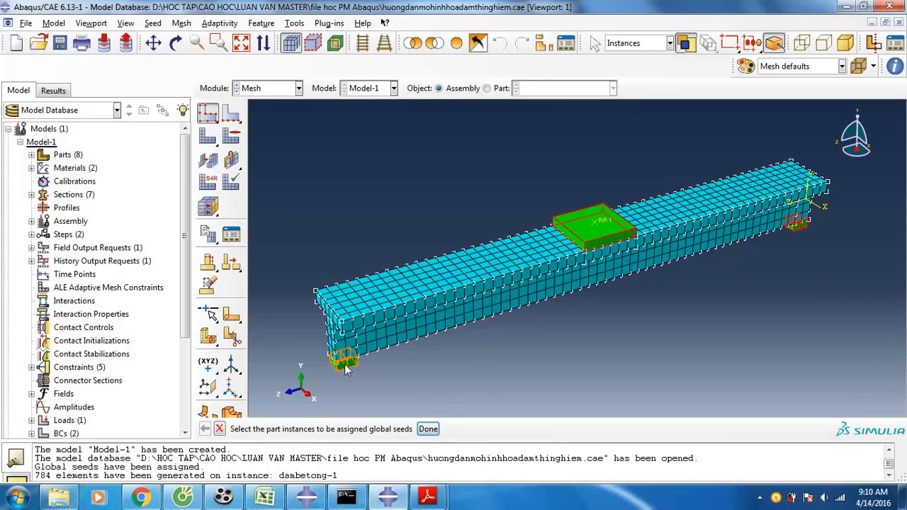
{"action": "left_click", "coordinate": [428, 429]}
{"action": "type", "text": "0.05"}
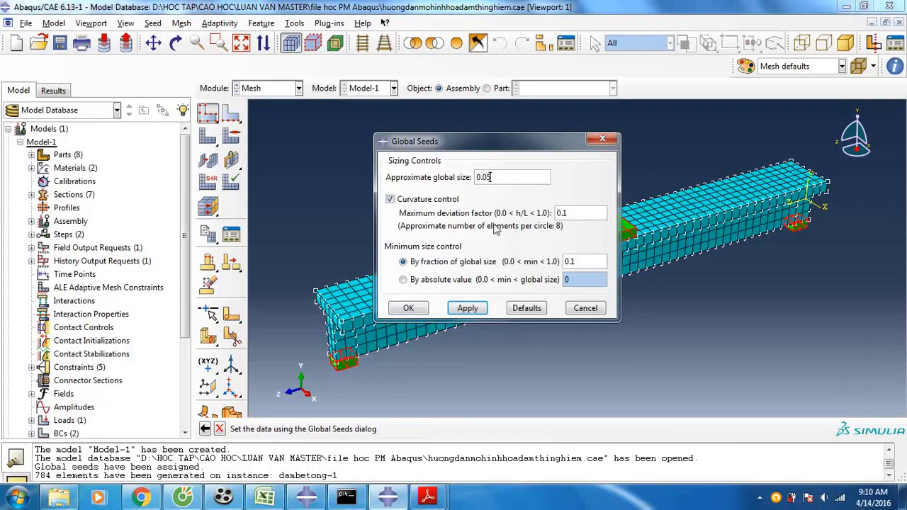
{"action": "left_click", "coordinate": [409, 307]}
- Mesh the loading plate and the two support plates
{"action": "left_click", "coordinate": [208, 136]}
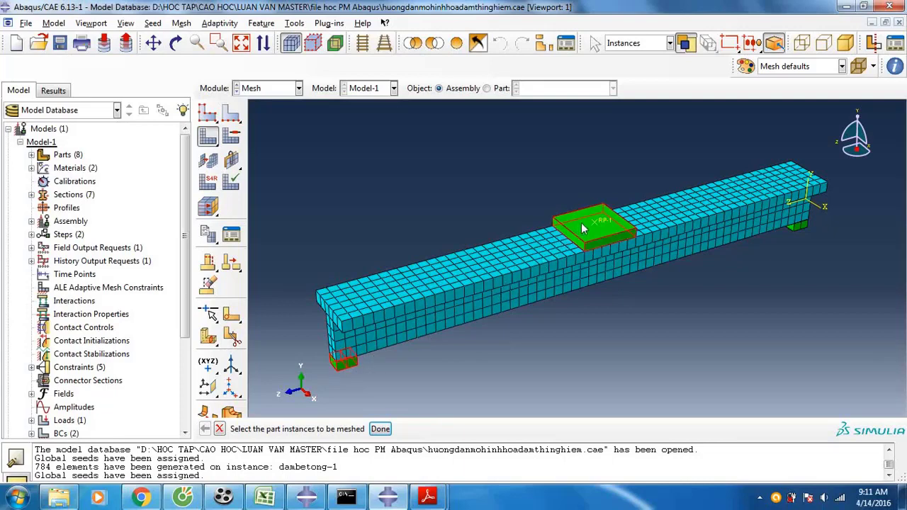
{"action": "left_click", "coordinate": [795, 228]}
{"action": "left_click", "coordinate": [380, 428]}
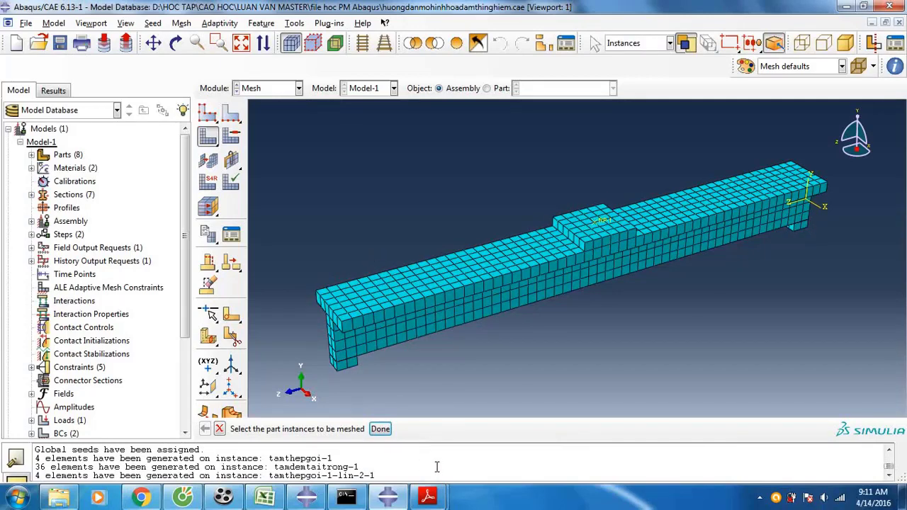
- Switch to the KL.xlsx workbook in Excel and insert "hay nhiều đối tượng" after "MẶT" in the note in K62
{"action": "left_click", "coordinate": [265, 498]}
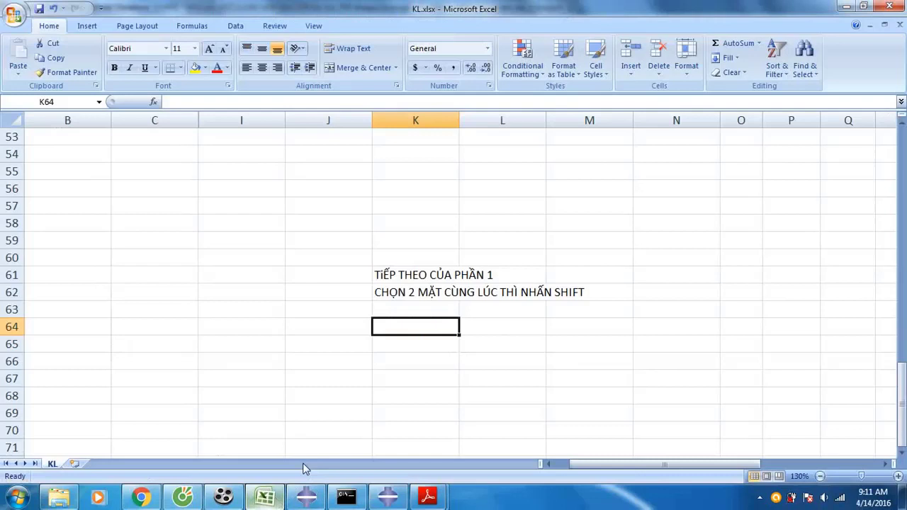
{"action": "left_click", "coordinate": [429, 294]}
{"action": "double_click", "coordinate": [446, 292]}
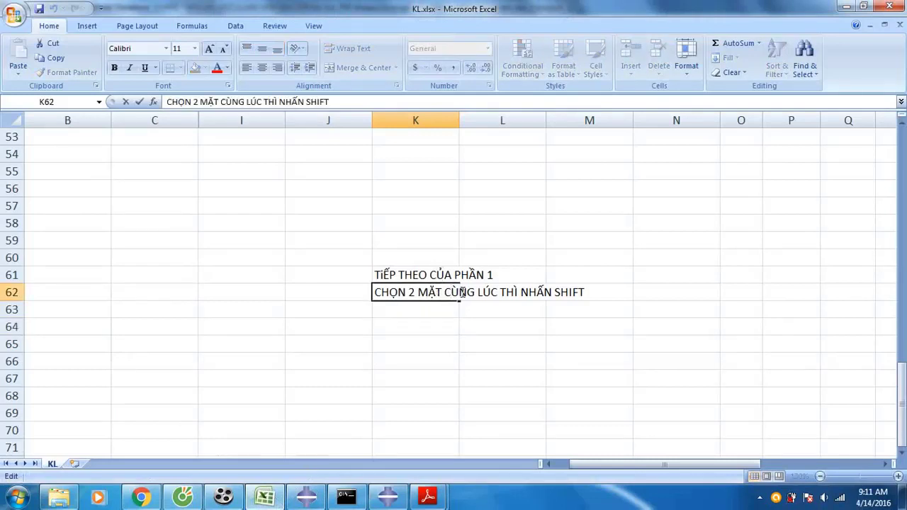
{"action": "type", "text": "hay nhiều"}
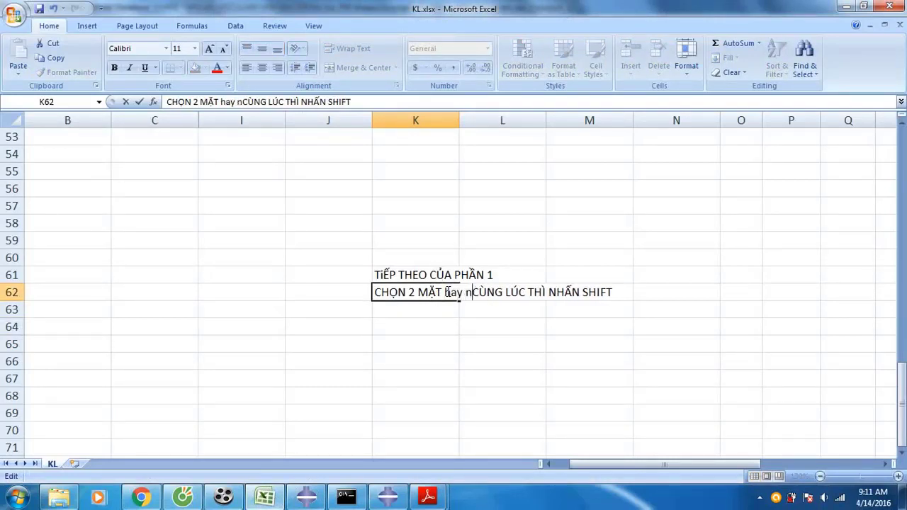
{"action": "type", "text": " đối tượng"}
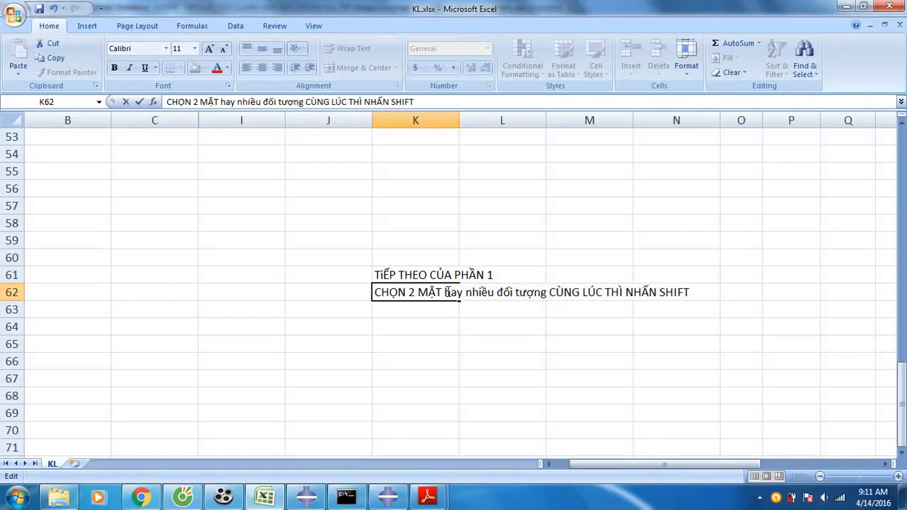
{"action": "key", "text": "Return"}
- Return to Abaqus and switch to the Job module
{"action": "left_click", "coordinate": [388, 496]}
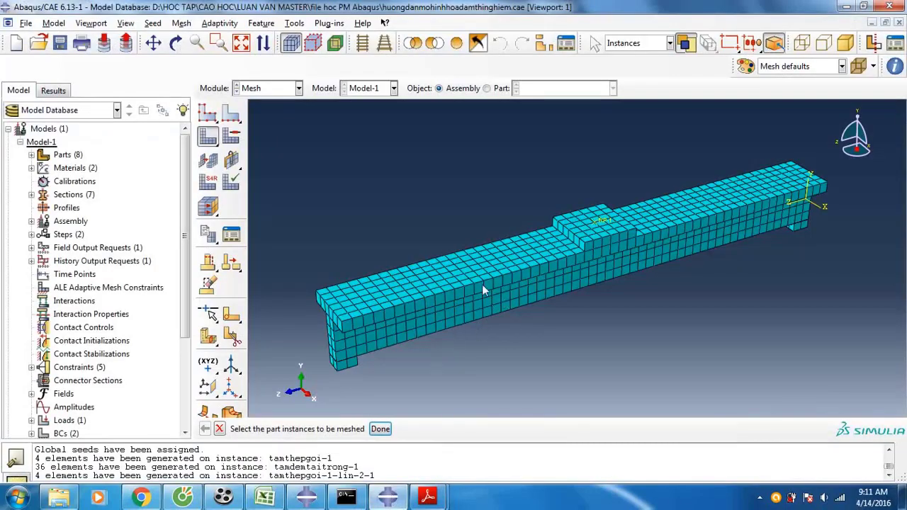
{"action": "left_click", "coordinate": [283, 88]}
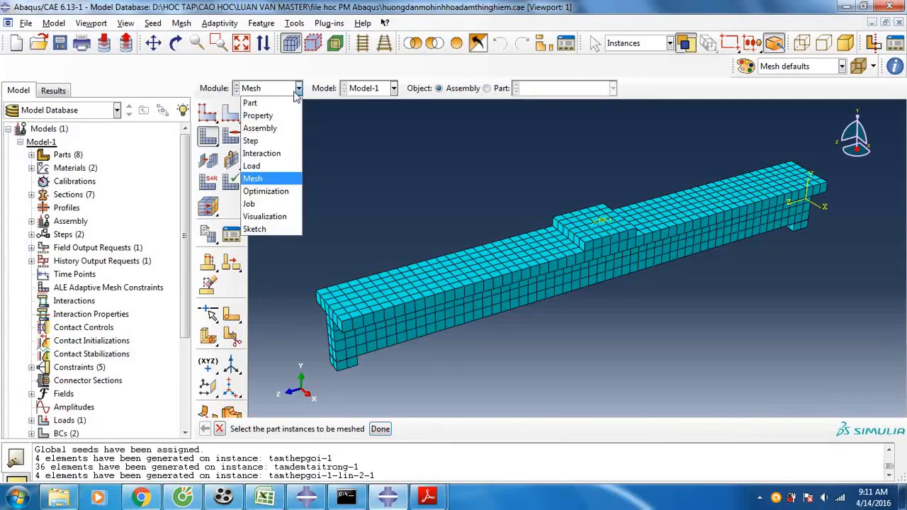
{"action": "left_click", "coordinate": [273, 190]}
{"action": "left_click", "coordinate": [282, 88]}
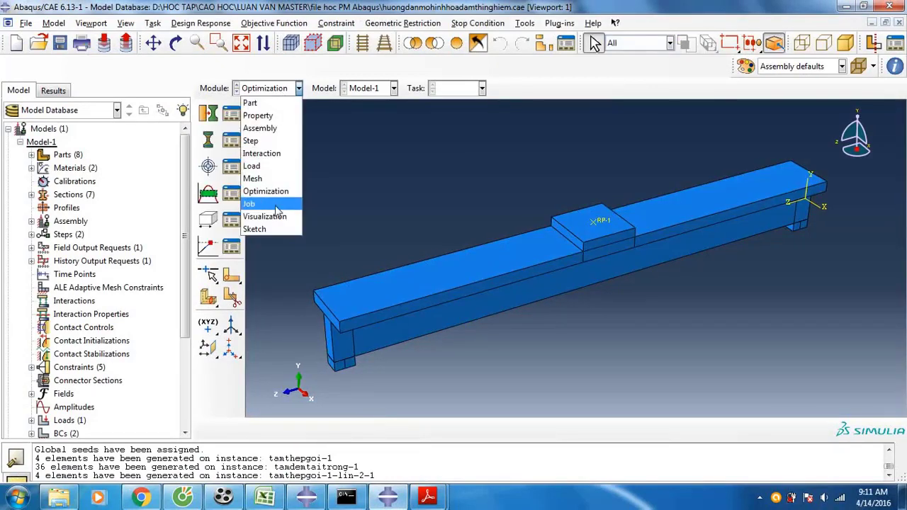
{"action": "left_click", "coordinate": [264, 203]}
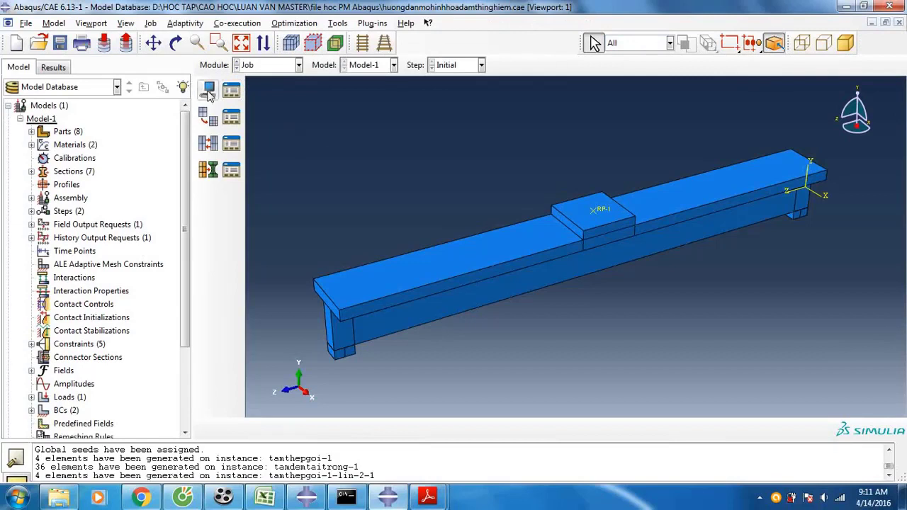
- Create a full analysis job named phantich for Model-1 with the default settings
{"action": "left_click", "coordinate": [208, 88]}
{"action": "type", "text": "phantich"}
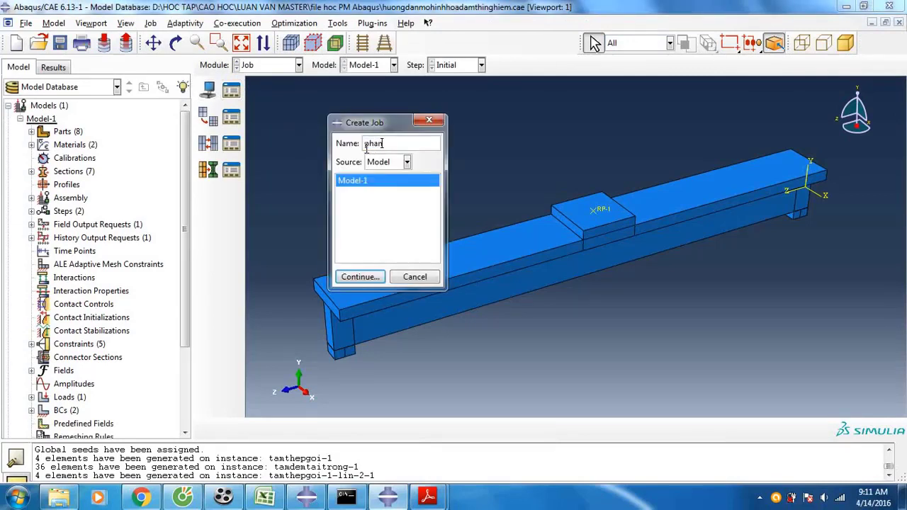
{"action": "left_click", "coordinate": [361, 276]}
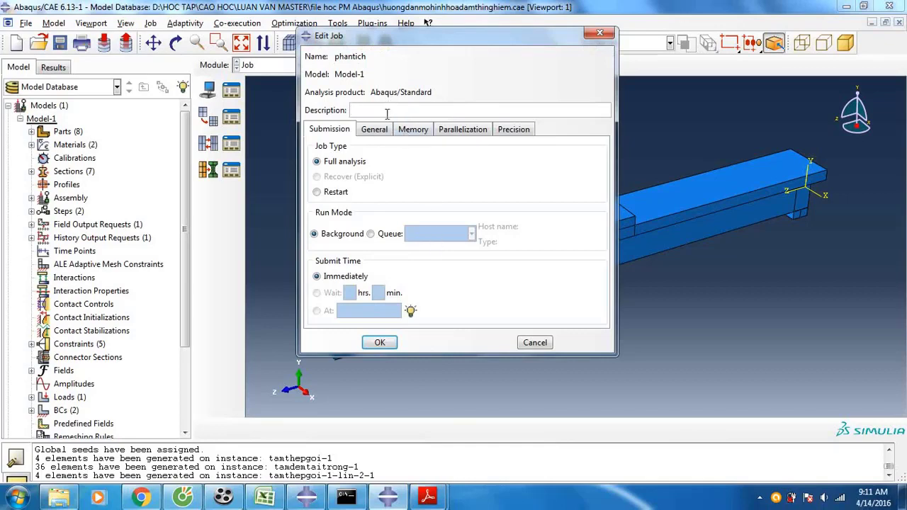
{"action": "left_click", "coordinate": [379, 342]}
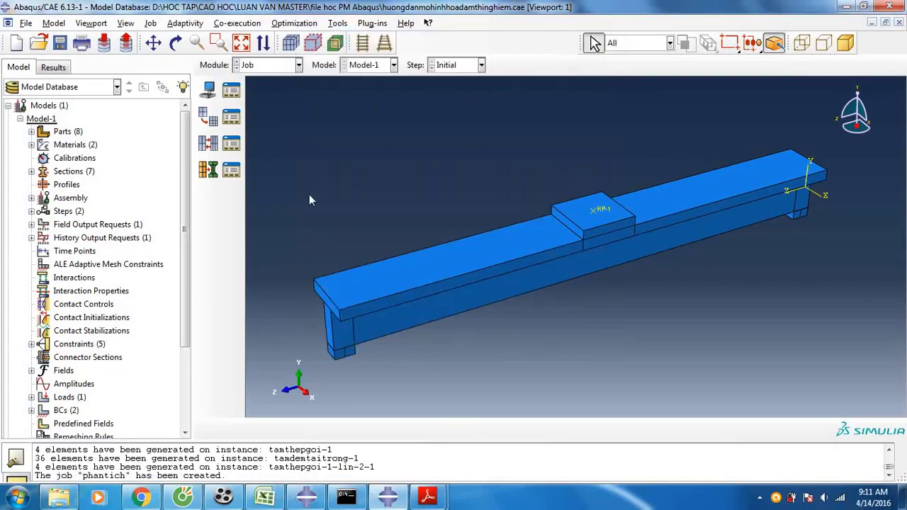
- Submit the phantich job and follow its progress until the analysis ends
{"action": "left_click", "coordinate": [447, 151]}
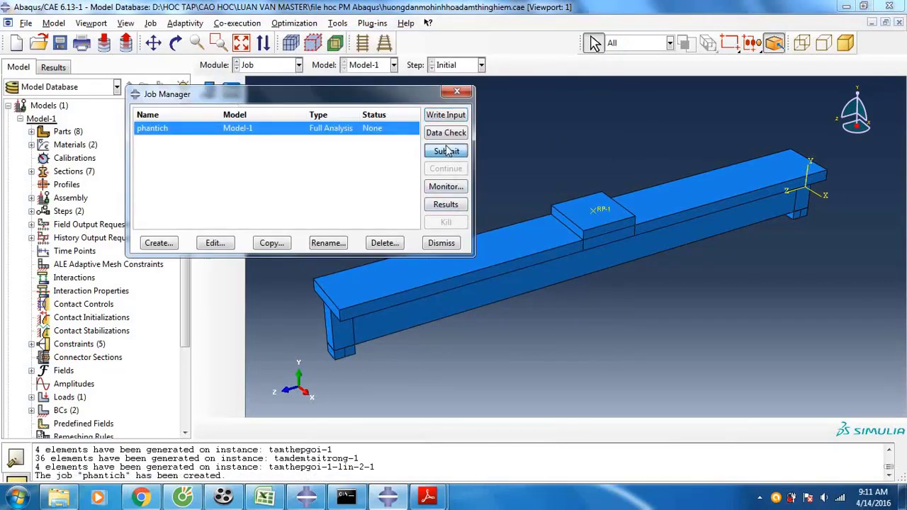
{"action": "left_click", "coordinate": [41, 236]}
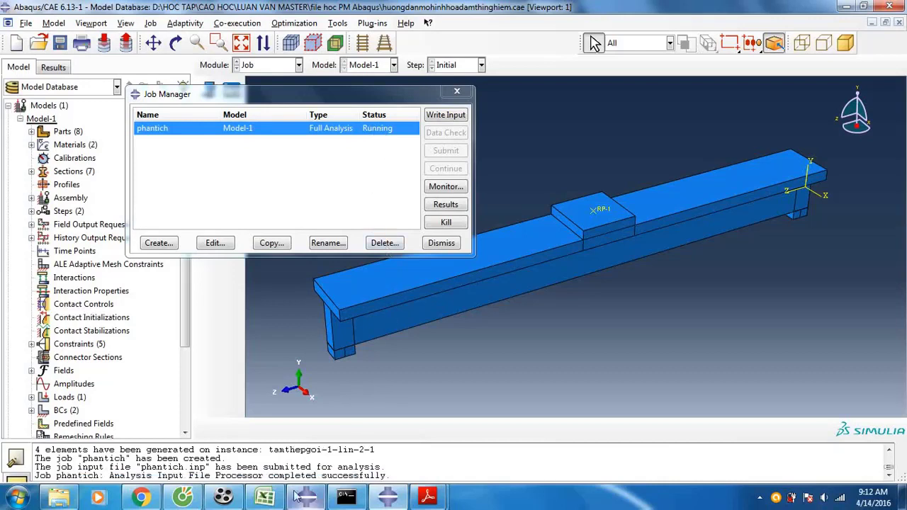
{"action": "left_click_drag", "start_coordinate": [363, 476], "coordinate": [392, 476]}
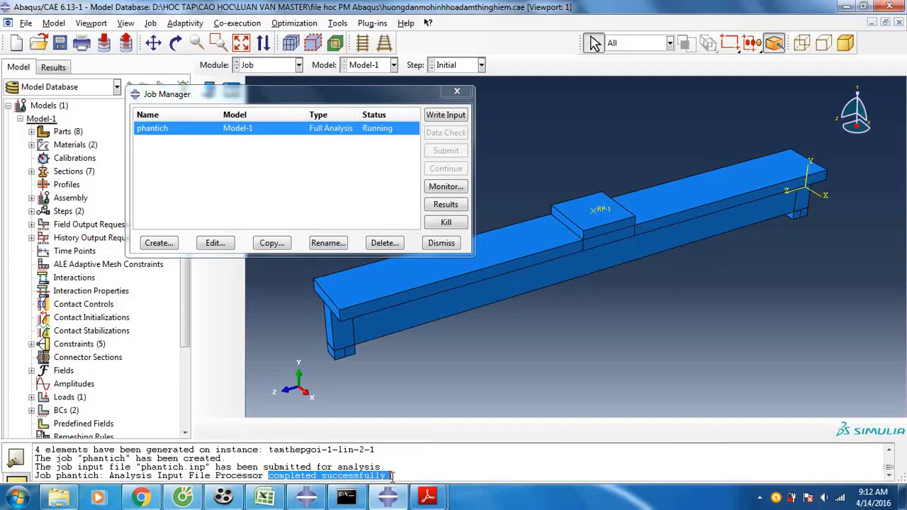
{"action": "left_click", "coordinate": [408, 163]}
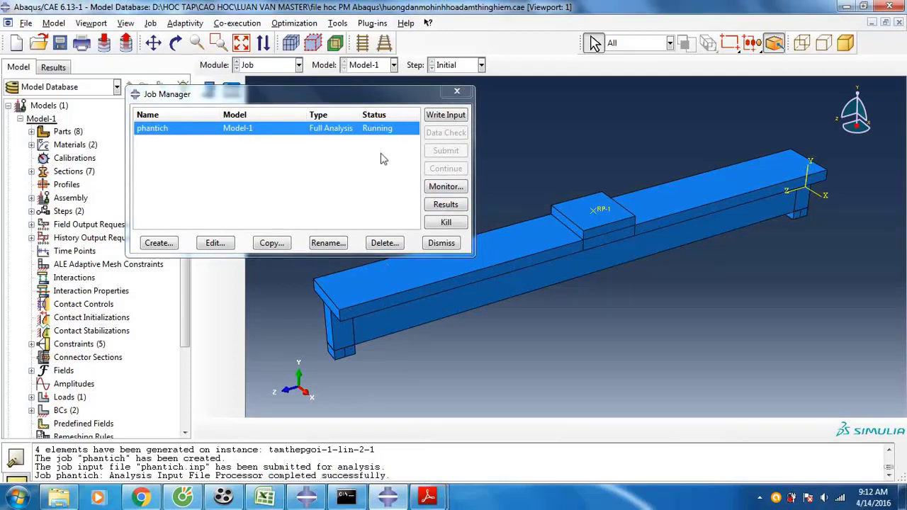
{"action": "left_click", "coordinate": [382, 159]}
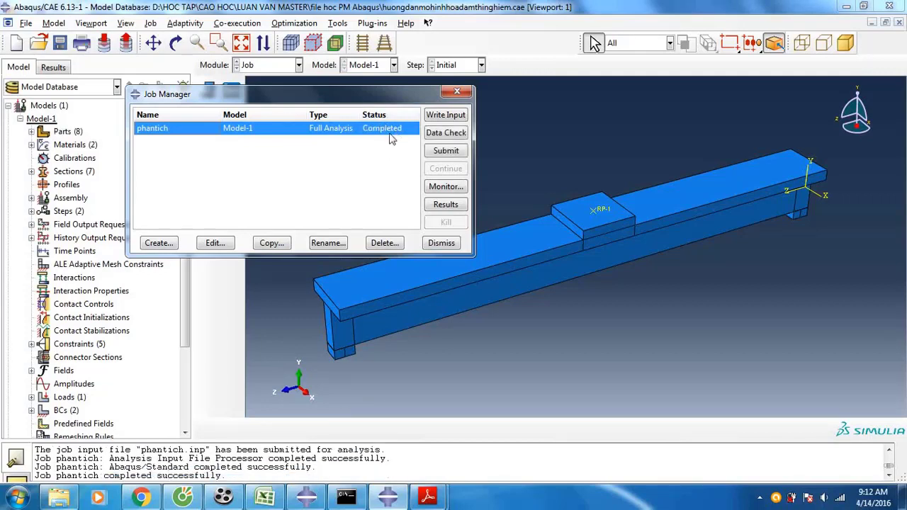
- Open the results of the phantich job and plot Mises stress contours on the deformed shape
{"action": "left_click", "coordinate": [446, 205]}
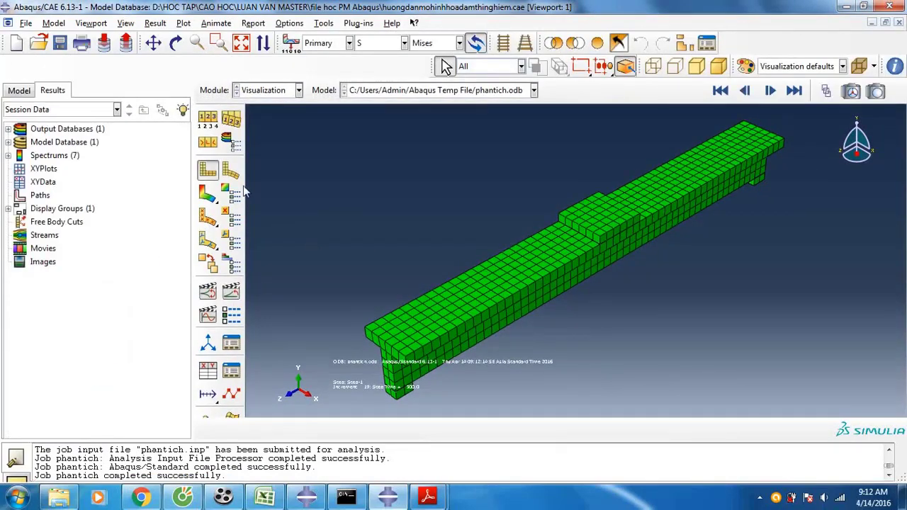
{"action": "left_click", "coordinate": [237, 178]}
{"action": "left_click", "coordinate": [207, 193]}
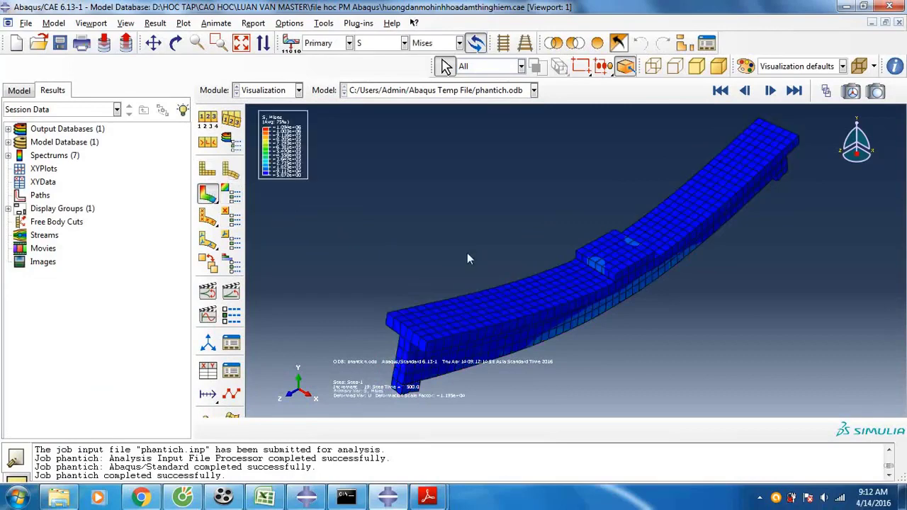
- Set the interval type of the stress contour plot to Log
{"action": "left_click", "coordinate": [230, 195]}
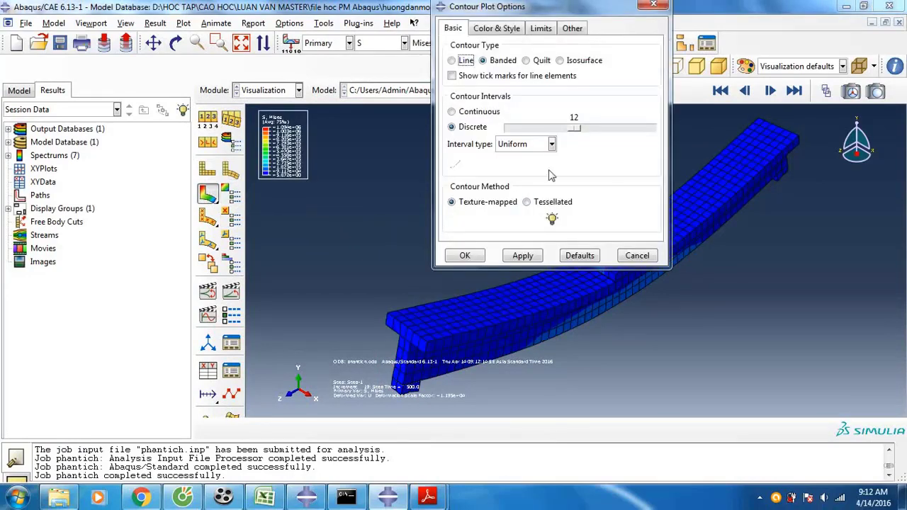
{"action": "left_click", "coordinate": [552, 144]}
{"action": "left_click", "coordinate": [513, 167]}
{"action": "left_click", "coordinate": [464, 255]}
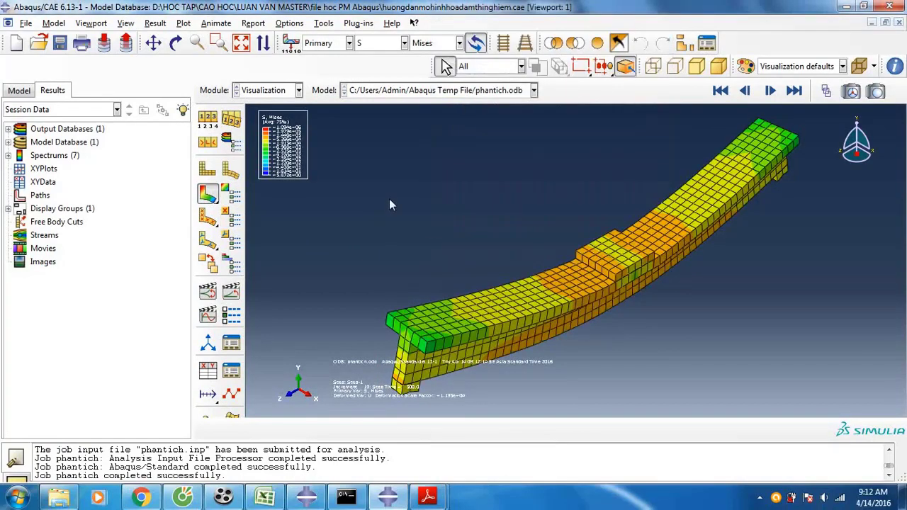
- Hide the title block and state block in the viewport annotations and set the legend font size to 10 points
{"action": "left_click", "coordinate": [175, 43]}
{"action": "left_click_drag", "start_coordinate": [510, 267], "coordinate": [620, 287]}
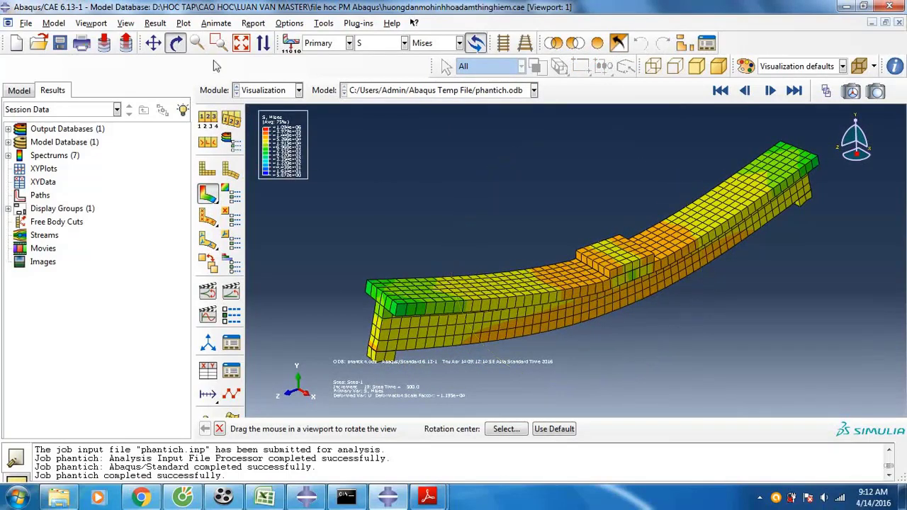
{"action": "left_click", "coordinate": [92, 22]}
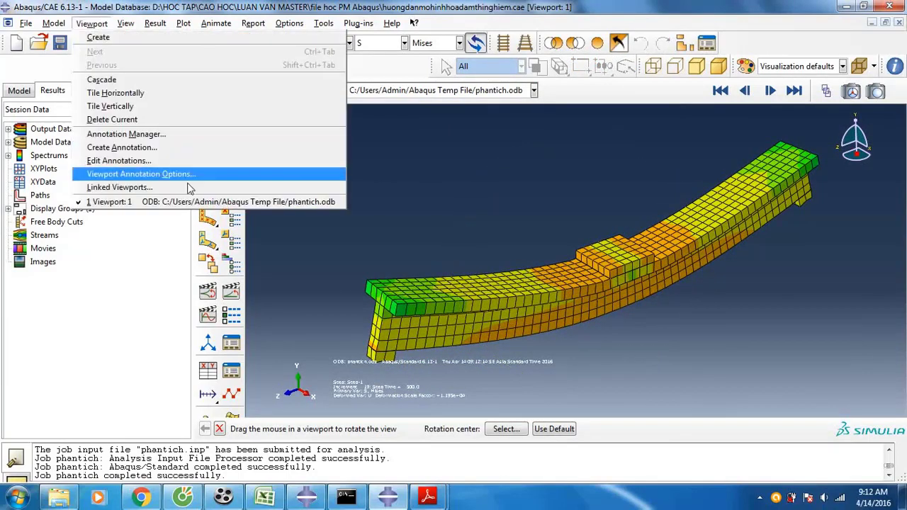
{"action": "left_click", "coordinate": [153, 176]}
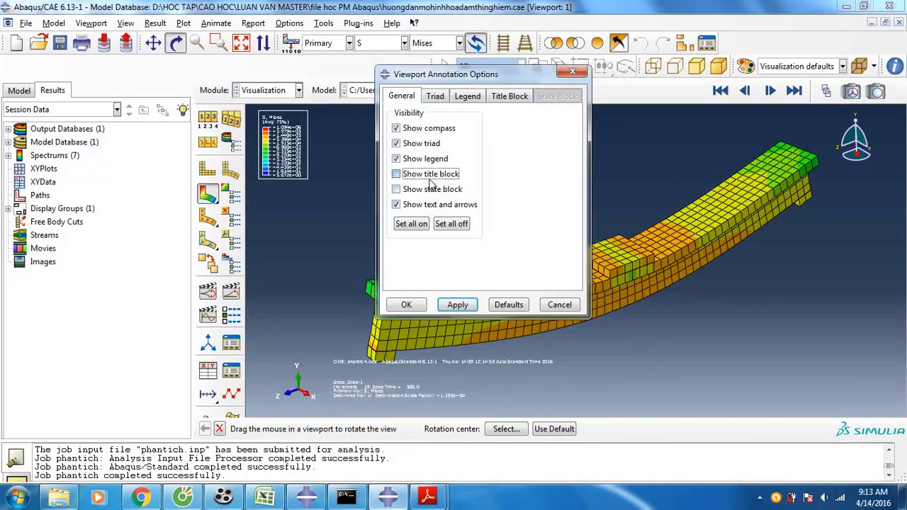
{"action": "left_click", "coordinate": [468, 97]}
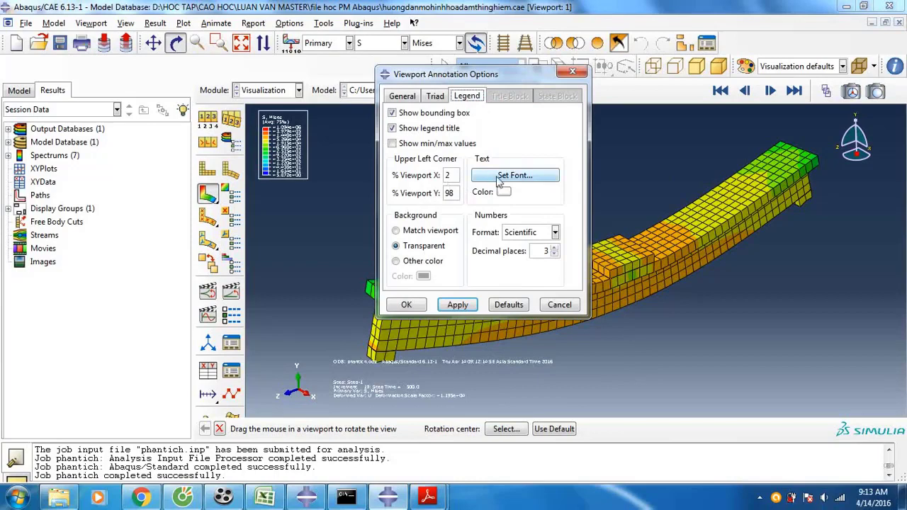
{"action": "left_click", "coordinate": [500, 177]}
{"action": "left_click", "coordinate": [461, 174]}
{"action": "left_click", "coordinate": [458, 202]}
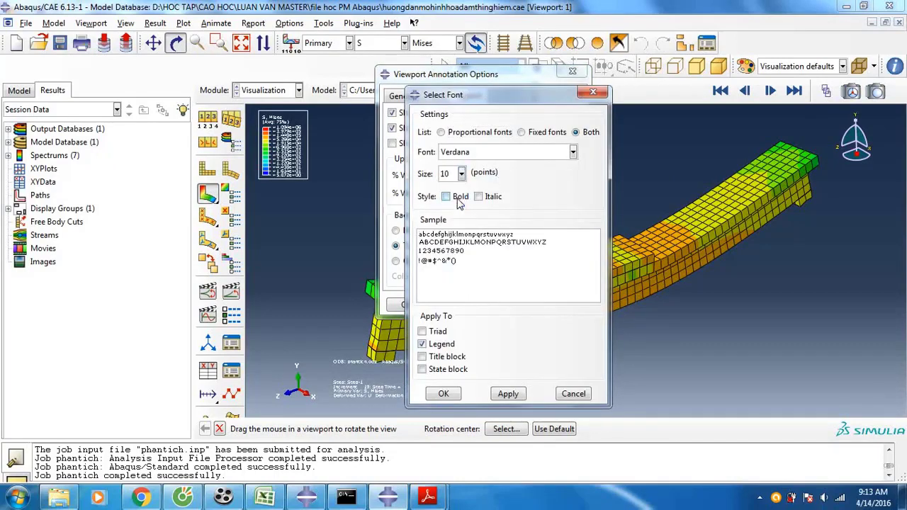
{"action": "left_click", "coordinate": [443, 394]}
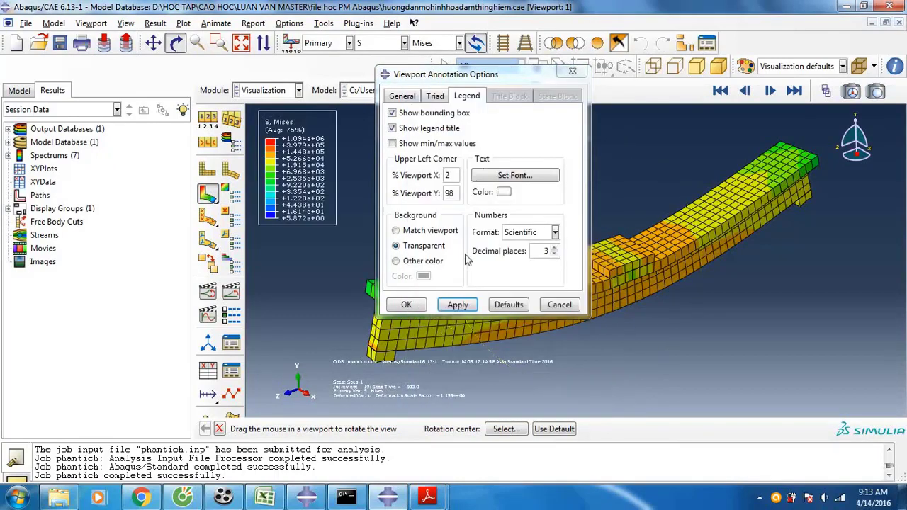
- Show the minimum and maximum values in the viewport legend and apply the annotation options
{"action": "left_click", "coordinate": [401, 98]}
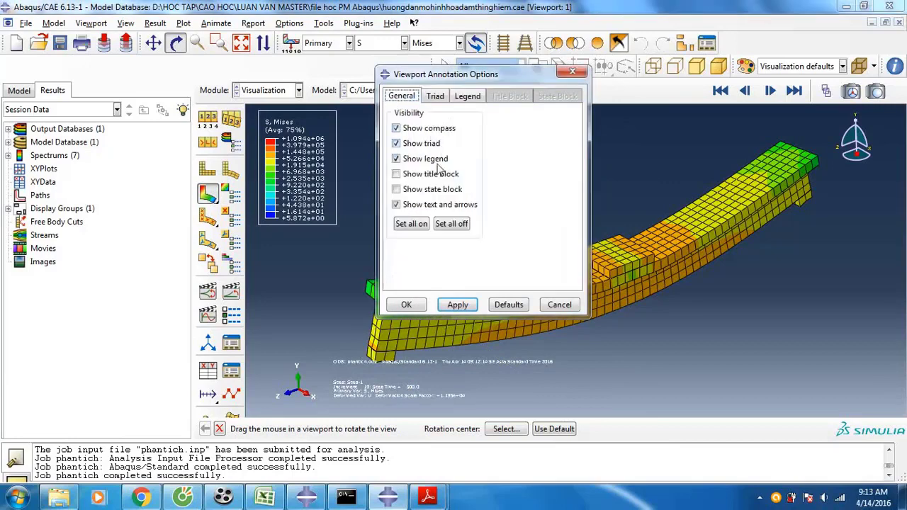
{"action": "left_click", "coordinate": [443, 98]}
{"action": "left_click", "coordinate": [468, 98]}
{"action": "left_click", "coordinate": [428, 144]}
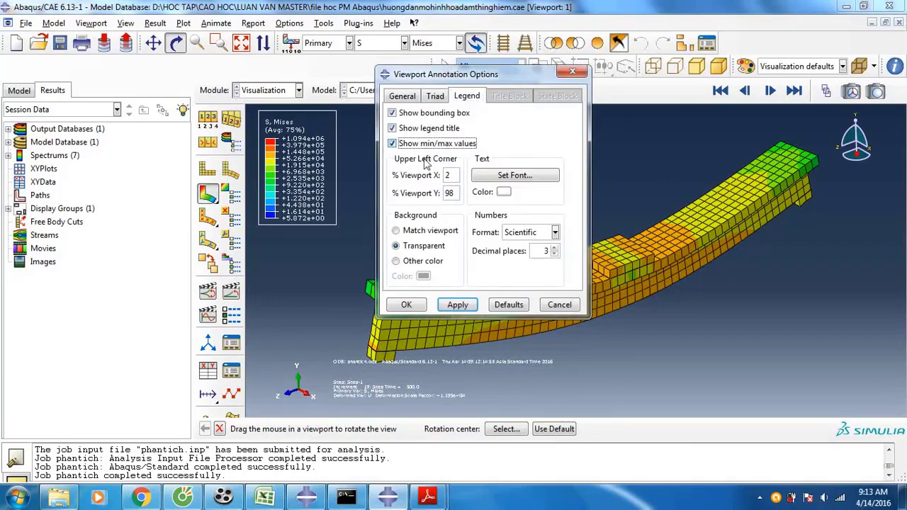
{"action": "left_click", "coordinate": [408, 305]}
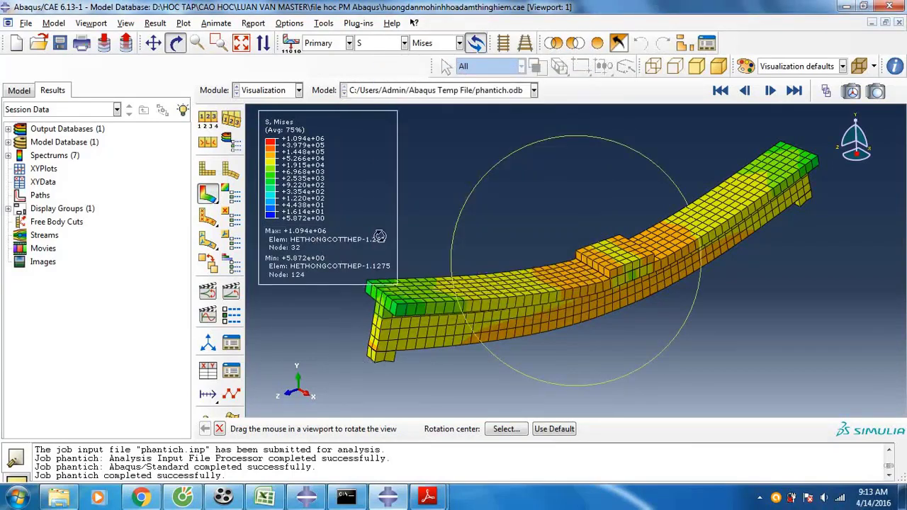
- Show the locations of the maximum and minimum values on the contour plot, keeping both limits auto-computed
{"action": "left_click", "coordinate": [231, 193]}
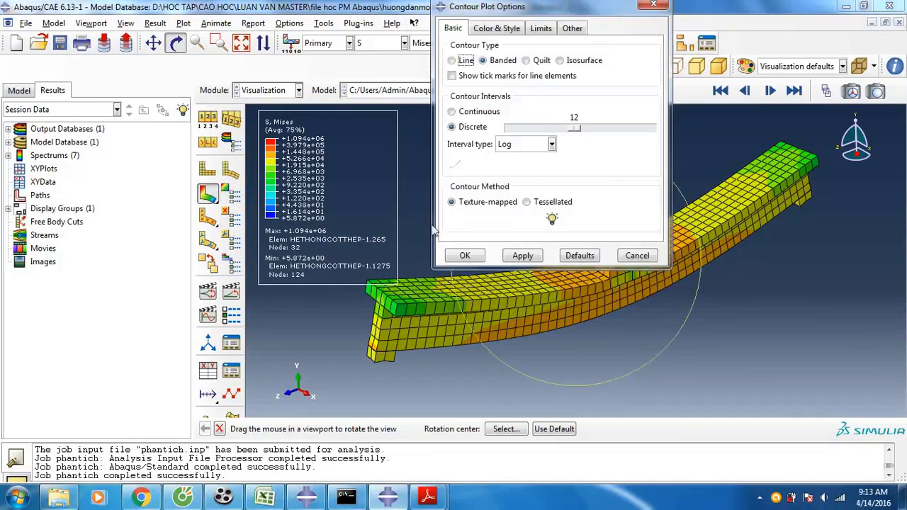
{"action": "left_click", "coordinate": [496, 28]}
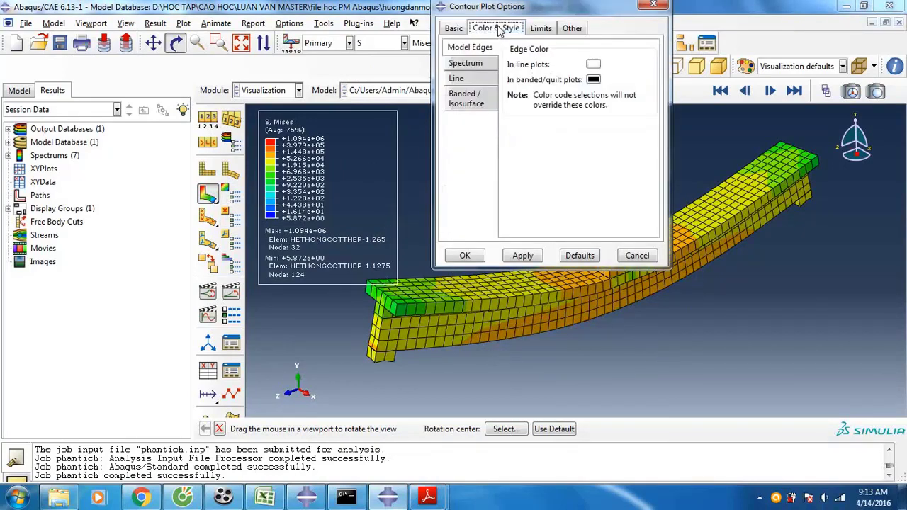
{"action": "left_click", "coordinate": [540, 29]}
{"action": "left_click", "coordinate": [597, 85]}
{"action": "left_click", "coordinate": [574, 123]}
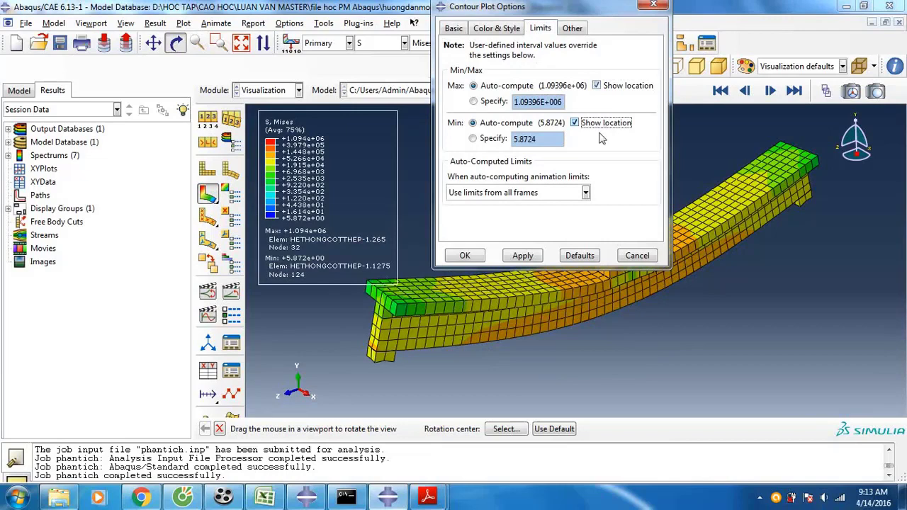
{"action": "left_click", "coordinate": [465, 256]}
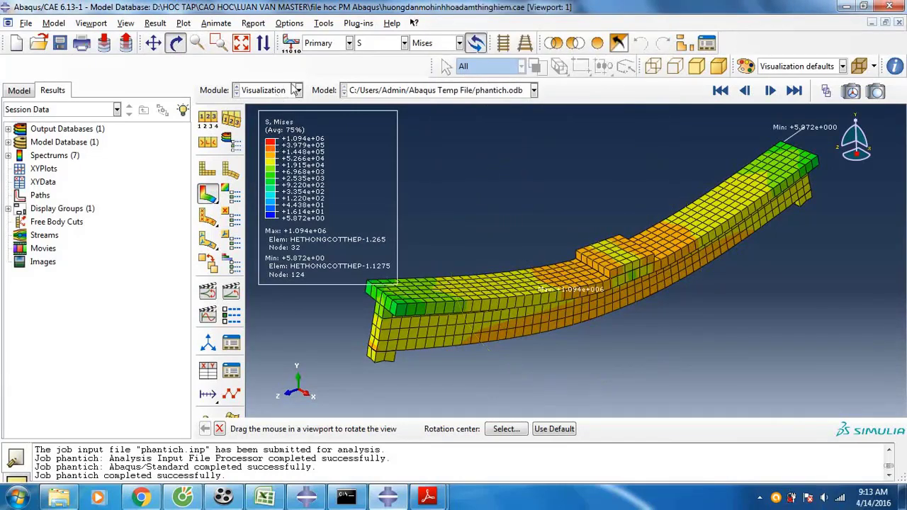
- Contour the displacement U magnitude and preview its time-history animation, ending on the last frame
{"action": "left_click", "coordinate": [386, 44]}
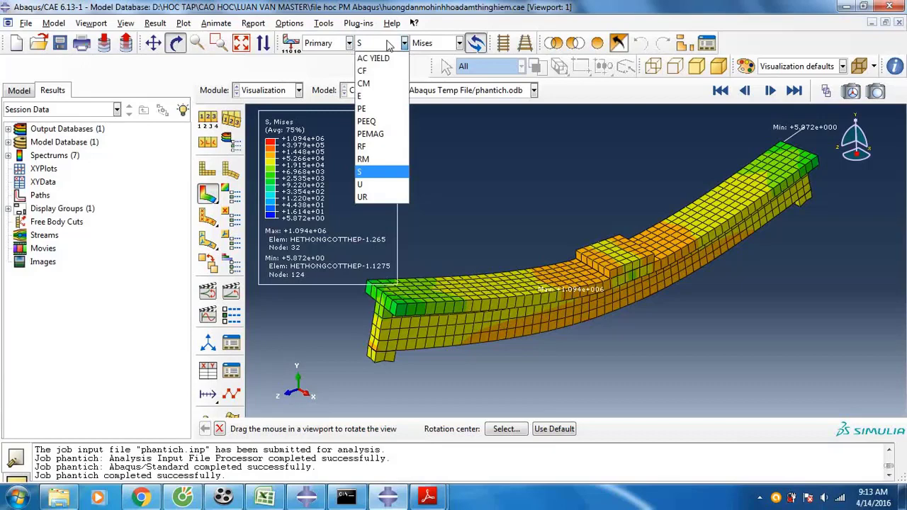
{"action": "left_click", "coordinate": [365, 185]}
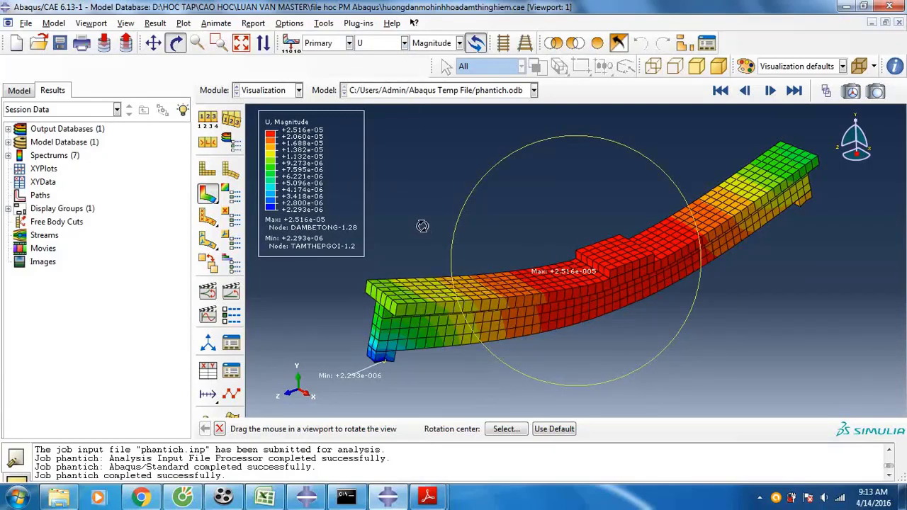
{"action": "left_click", "coordinate": [235, 300]}
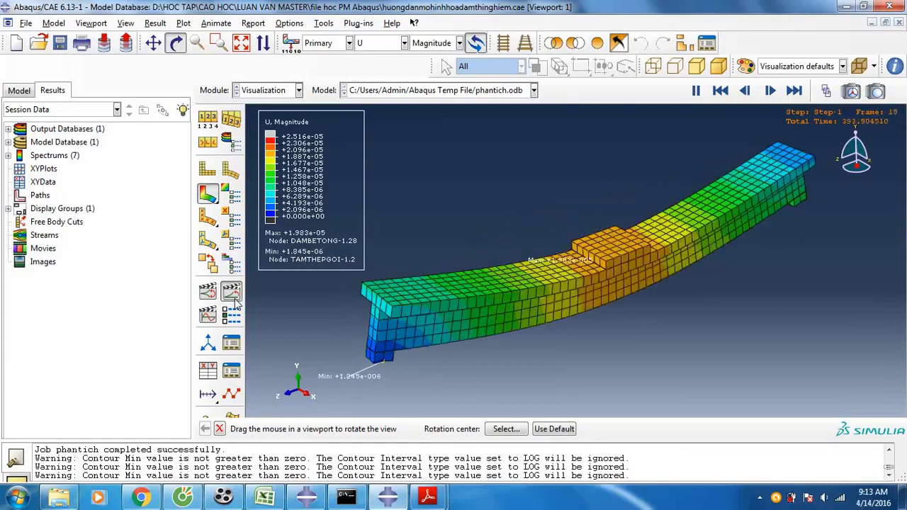
{"action": "left_click", "coordinate": [235, 299]}
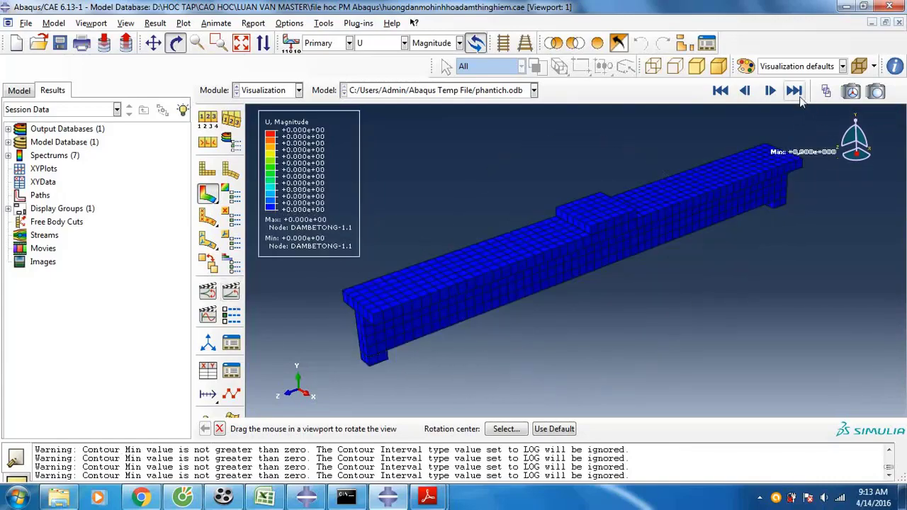
{"action": "left_click", "coordinate": [795, 92]}
- Preview the harmonic animation and slow the animation frame rate to slightly above mid-range, keeping Loop mode
{"action": "left_click", "coordinate": [235, 317]}
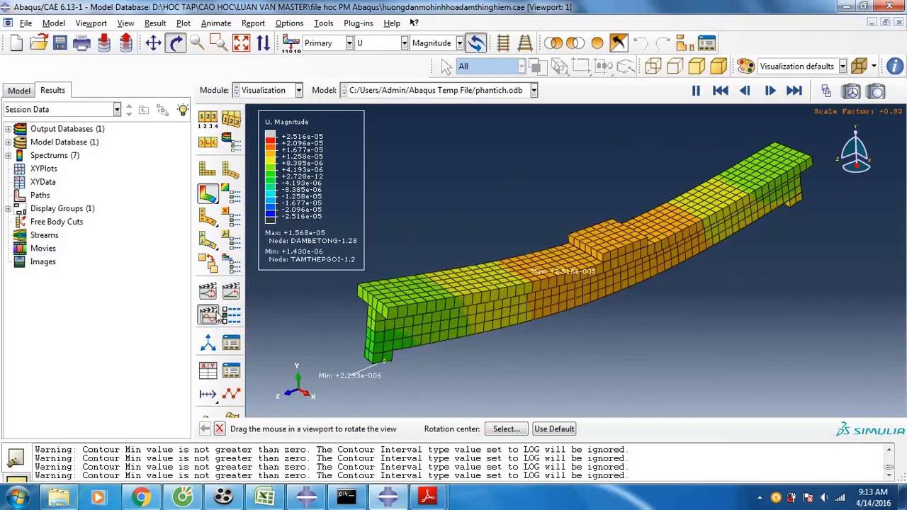
{"action": "left_click", "coordinate": [228, 319]}
{"action": "left_click", "coordinate": [228, 319]}
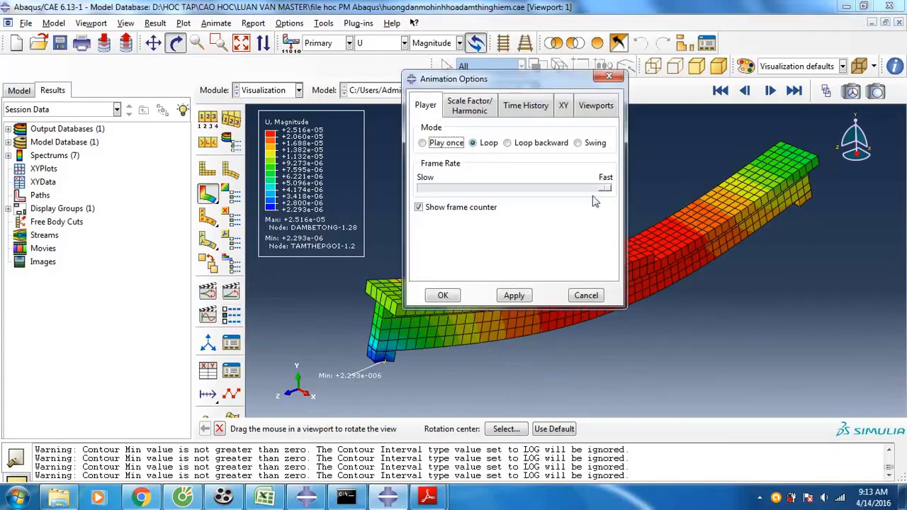
{"action": "left_click", "coordinate": [613, 190]}
{"action": "left_click", "coordinate": [515, 294]}
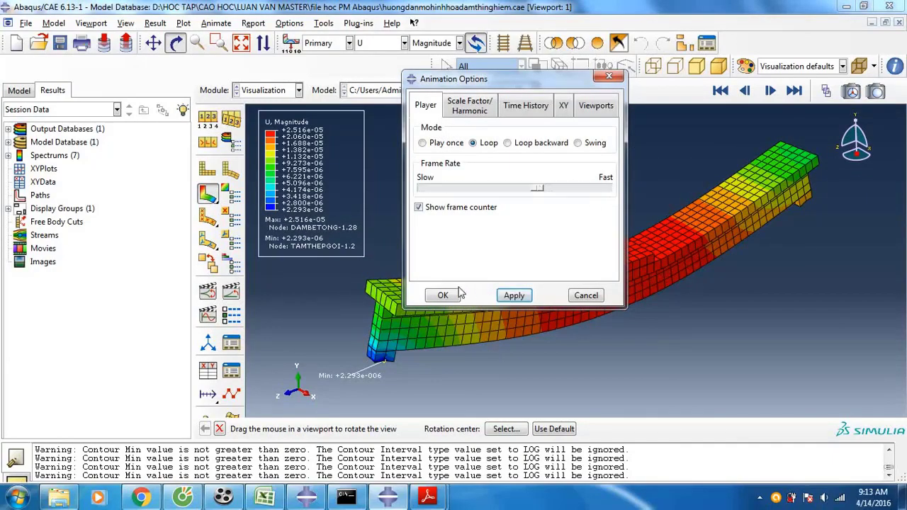
{"action": "left_click", "coordinate": [440, 296]}
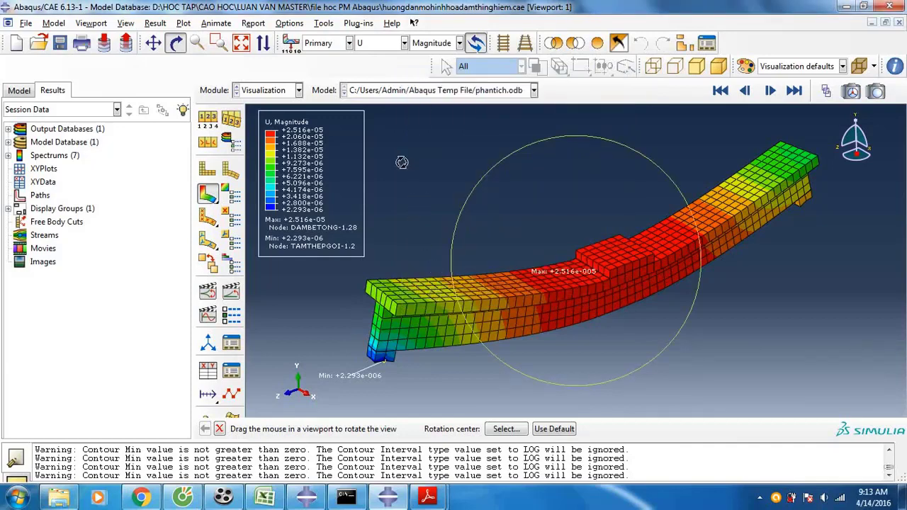
- Start a field output report and choose D:\HOC TAP\CAO HOC\LUAN VAN MASTER\file hoc PM Abaqus as the folder for its file
{"action": "left_click", "coordinate": [253, 23]}
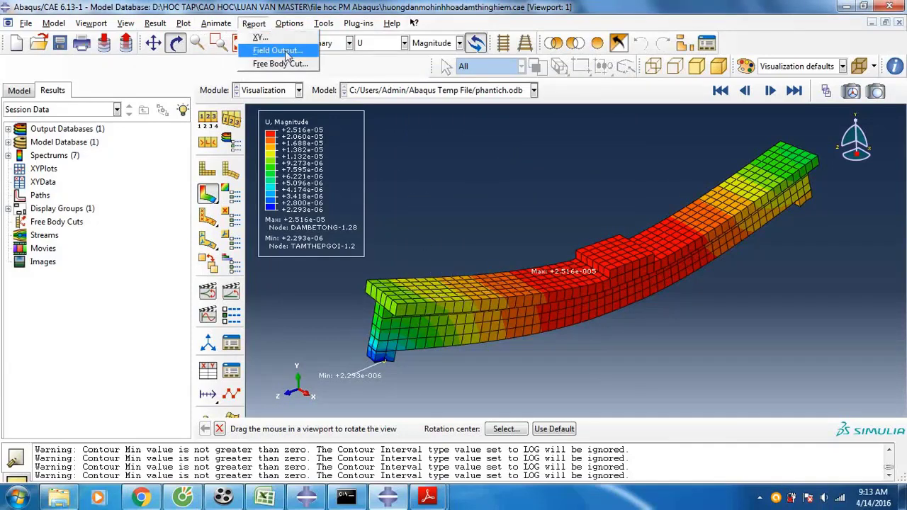
{"action": "left_click", "coordinate": [238, 49]}
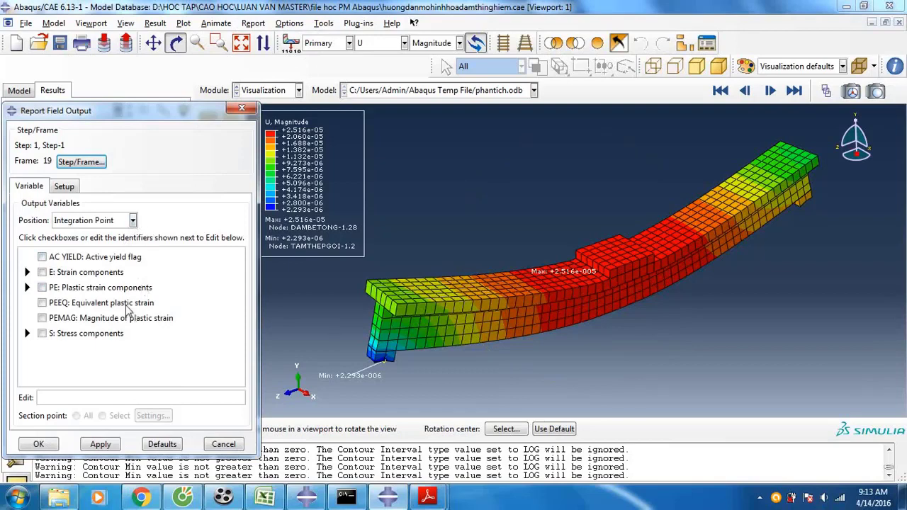
{"action": "left_click", "coordinate": [71, 188]}
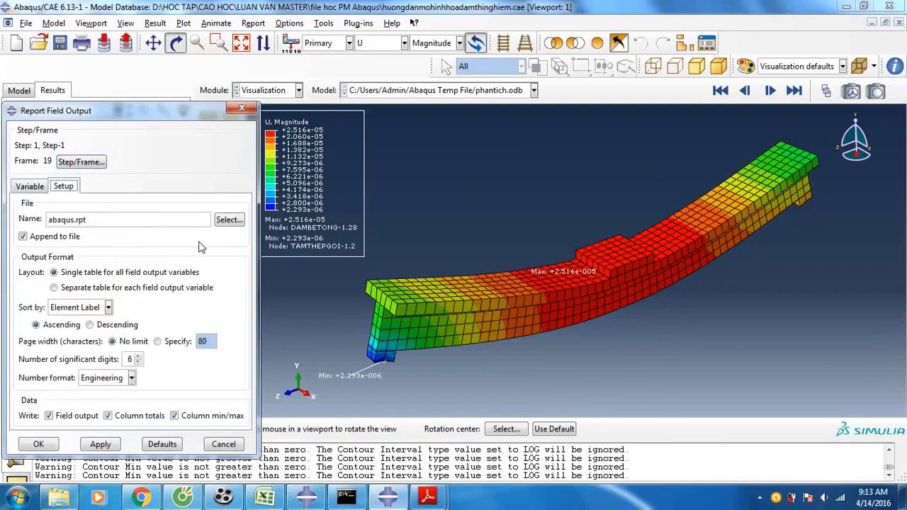
{"action": "left_click", "coordinate": [229, 220]}
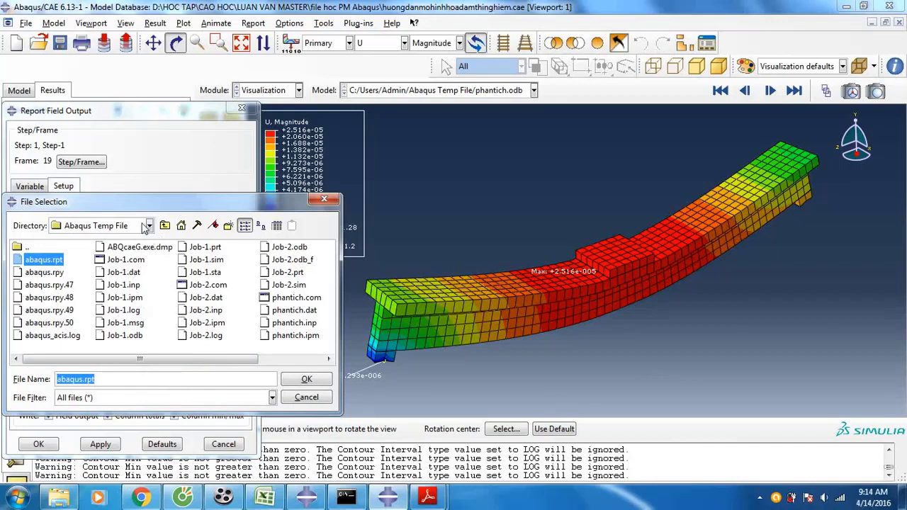
{"action": "left_click", "coordinate": [150, 227]}
{"action": "left_click", "coordinate": [139, 291]}
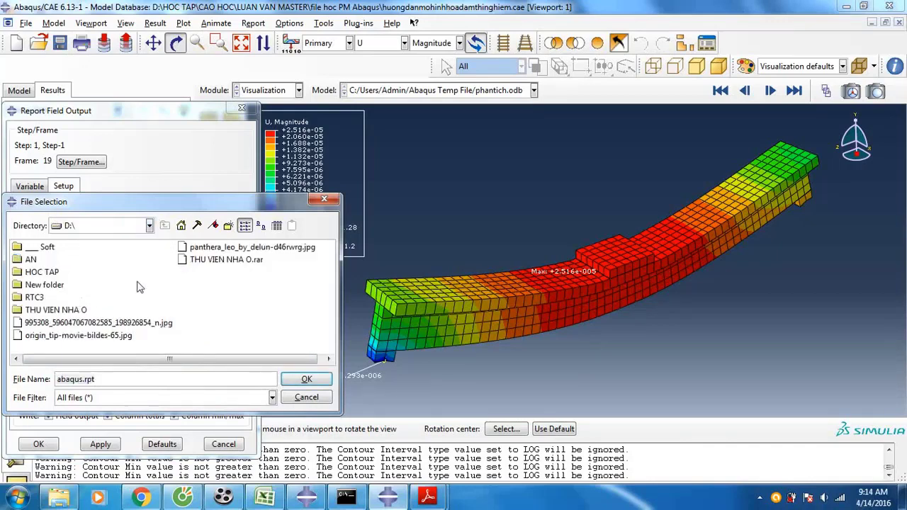
{"action": "double_click", "coordinate": [43, 272]}
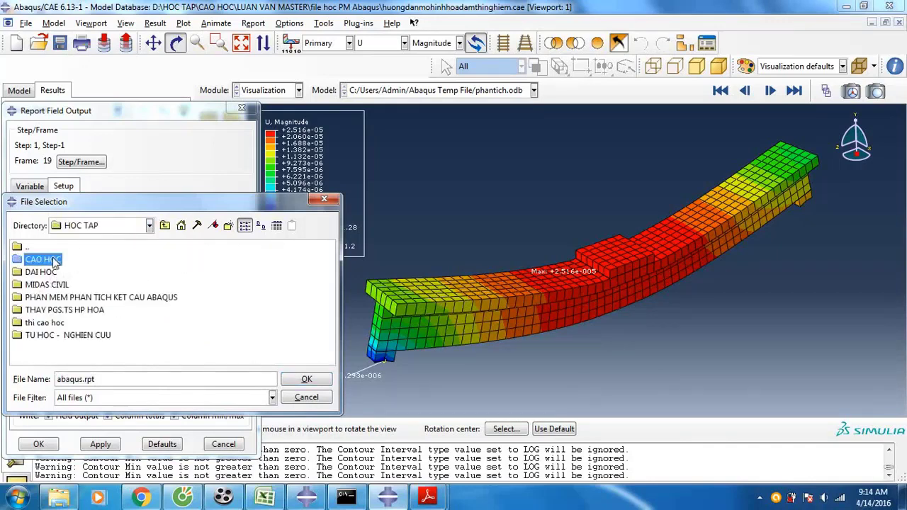
{"action": "double_click", "coordinate": [75, 261]}
{"action": "double_click", "coordinate": [61, 298]}
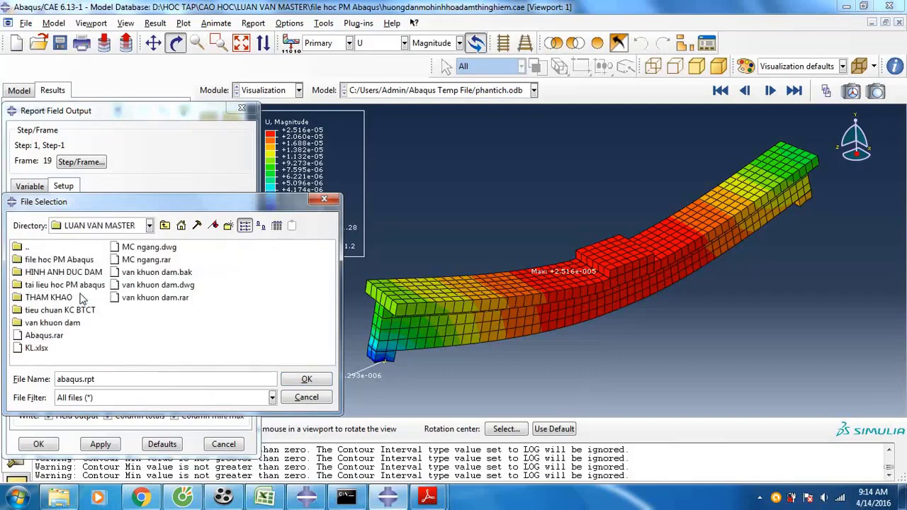
{"action": "double_click", "coordinate": [75, 262]}
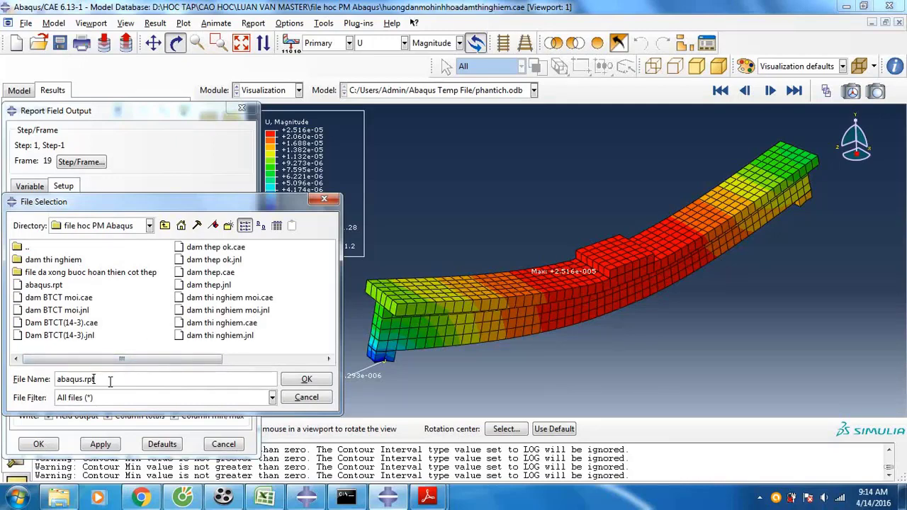
- Name the report file fileketqua.rpt and accept the file selection
{"action": "left_click_drag", "start_coordinate": [78, 380], "coordinate": [48, 380]}
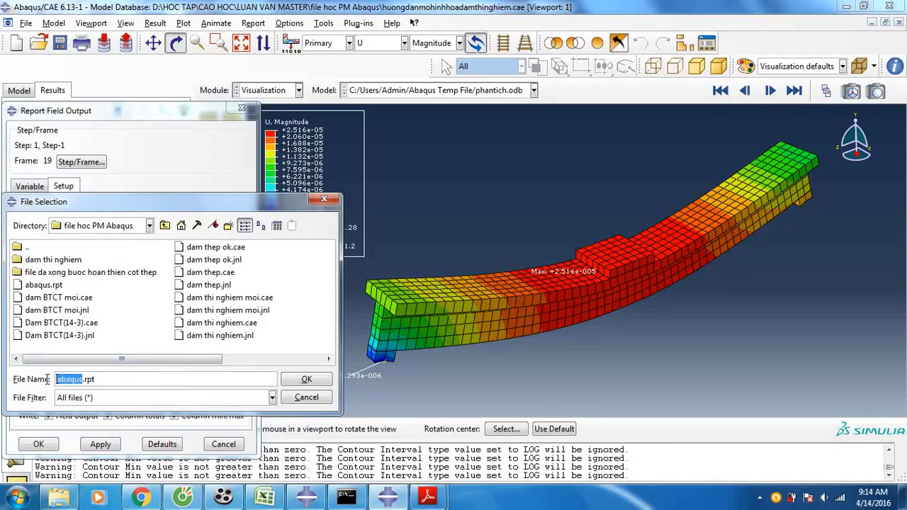
{"action": "type", "text": "d"}
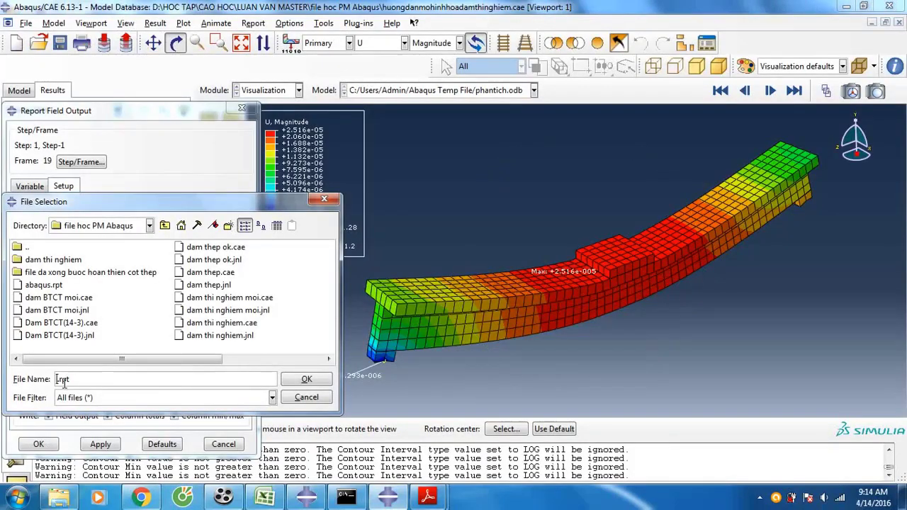
{"action": "type", "text": "fileketqua"}
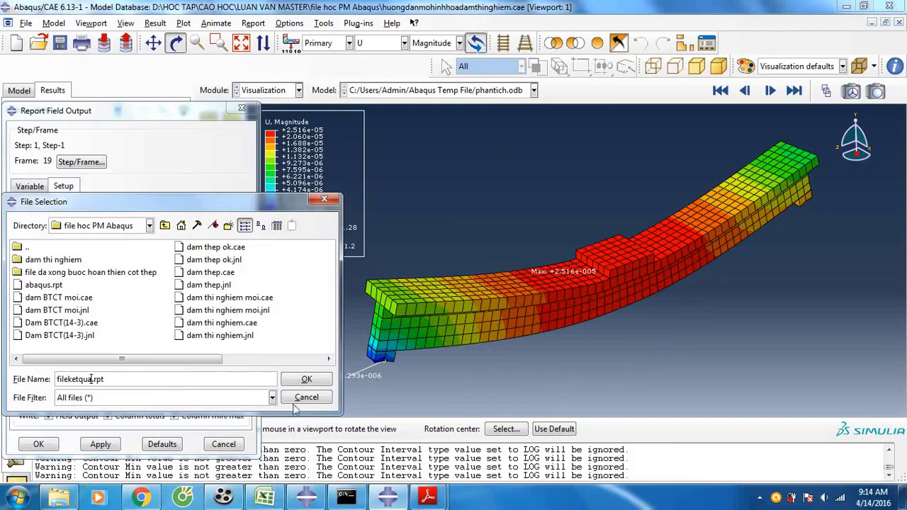
{"action": "left_click", "coordinate": [304, 380]}
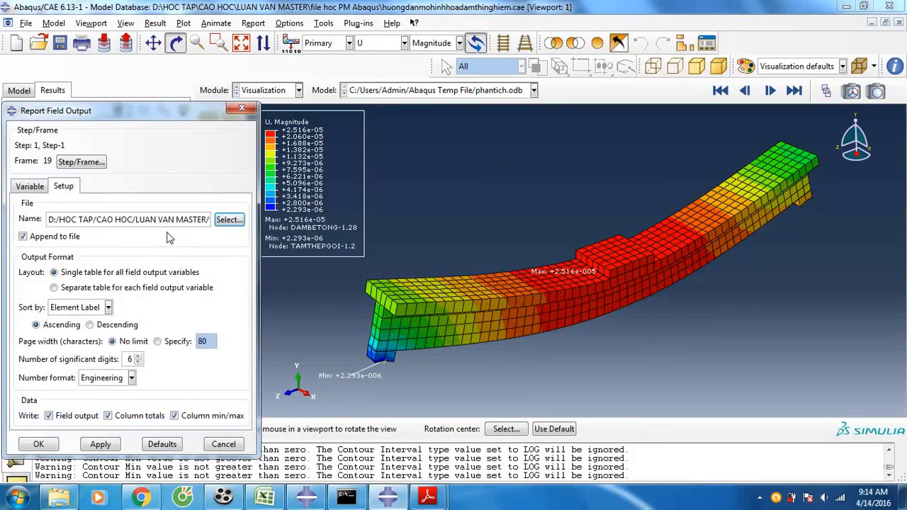
- Select the stress components S at integration points as the report variable and write the field output report
{"action": "left_click", "coordinate": [29, 186]}
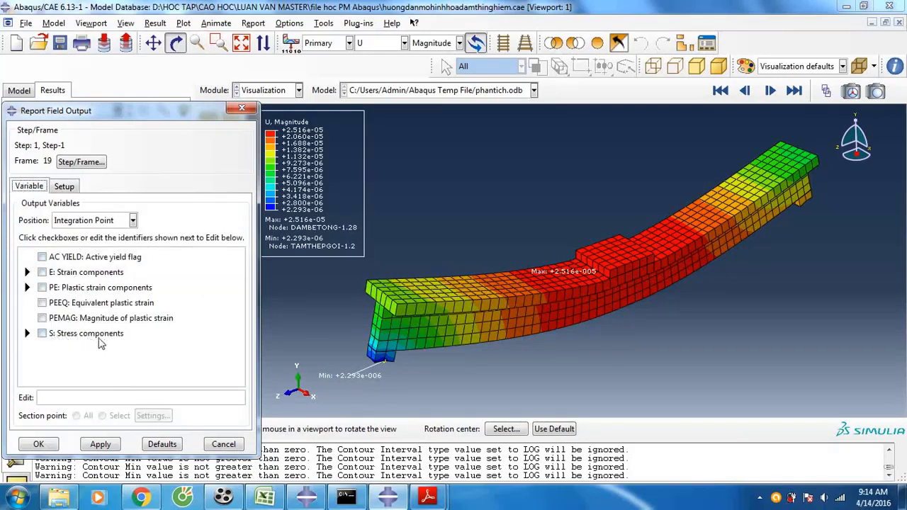
{"action": "left_click", "coordinate": [51, 335]}
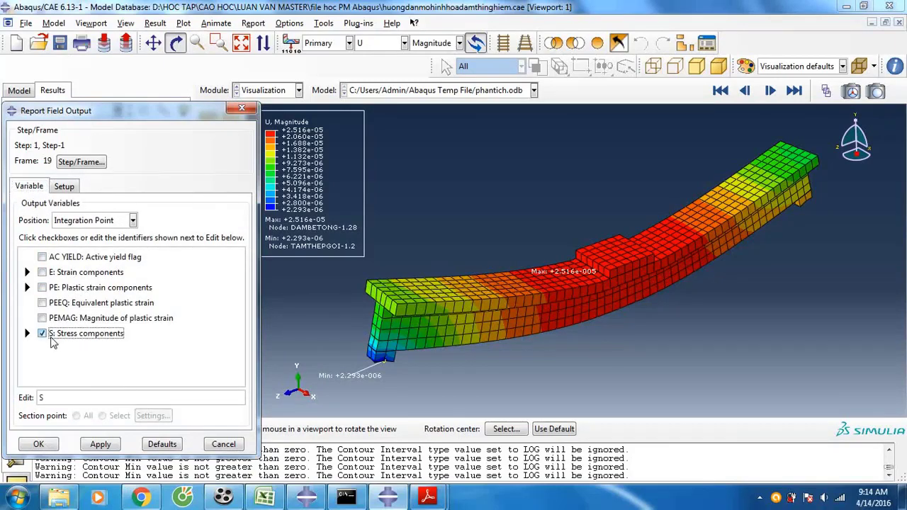
{"action": "left_click", "coordinate": [51, 335]}
{"action": "left_click", "coordinate": [393, 43]}
{"action": "left_click", "coordinate": [376, 190]}
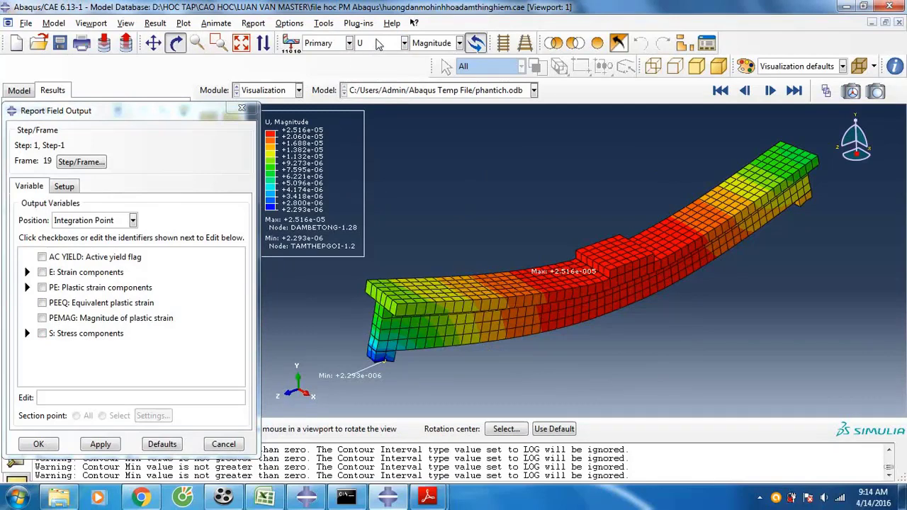
{"action": "left_click", "coordinate": [420, 43]}
{"action": "left_click", "coordinate": [436, 43]}
{"action": "left_click", "coordinate": [79, 333]}
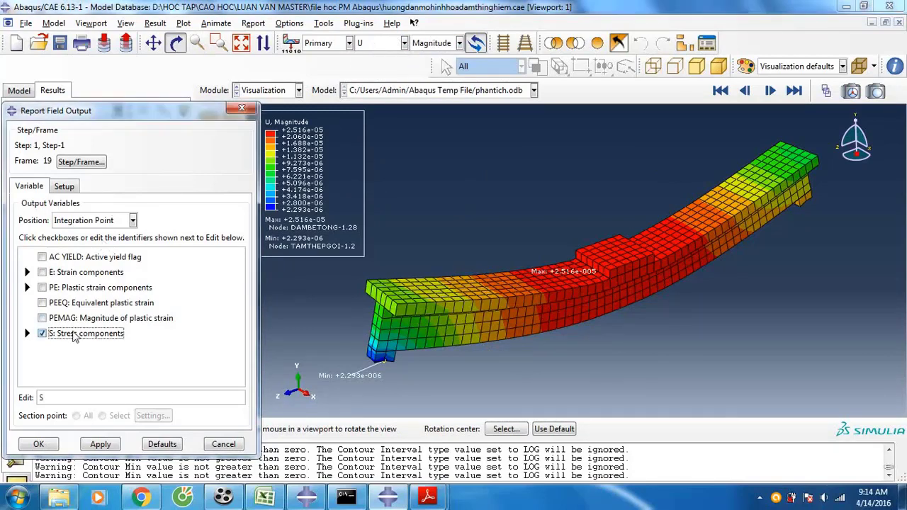
{"action": "left_click", "coordinate": [100, 445]}
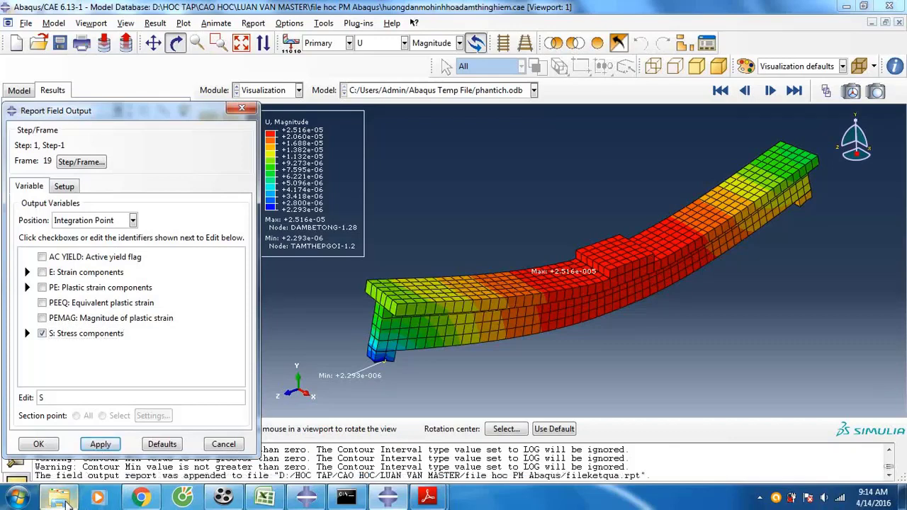
- Switch to Windows Explorer and open fileketqua.rpt from the LUAN VAN MASTER\file hoc PM Abaqus folder
{"action": "left_click", "coordinate": [59, 496]}
{"action": "left_click", "coordinate": [218, 256]}
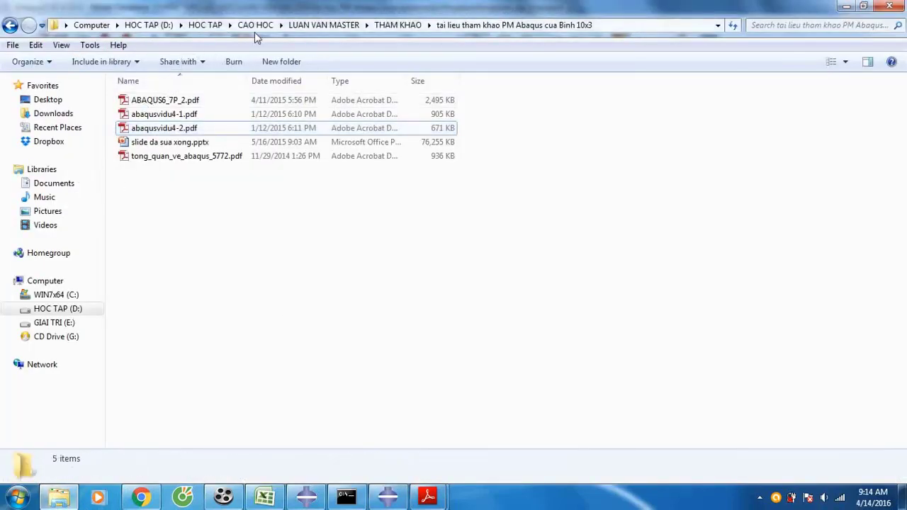
{"action": "left_click", "coordinate": [324, 25]}
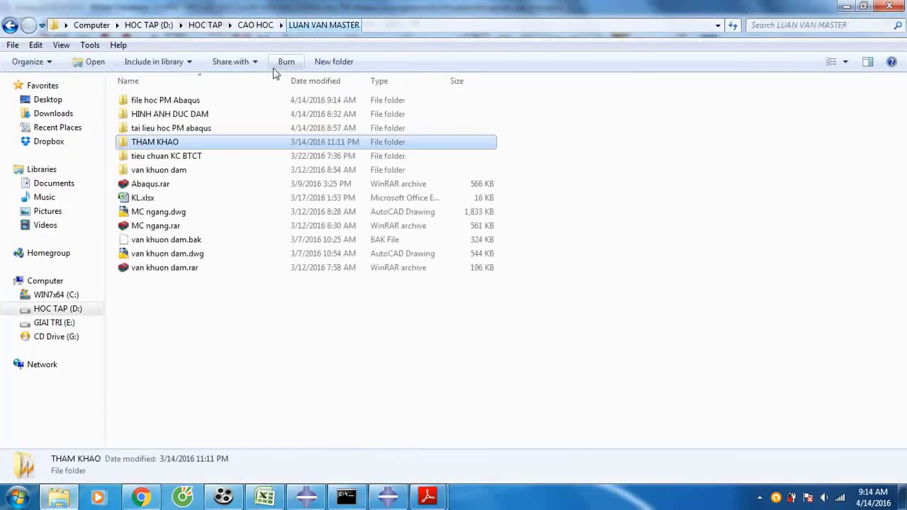
{"action": "double_click", "coordinate": [186, 102]}
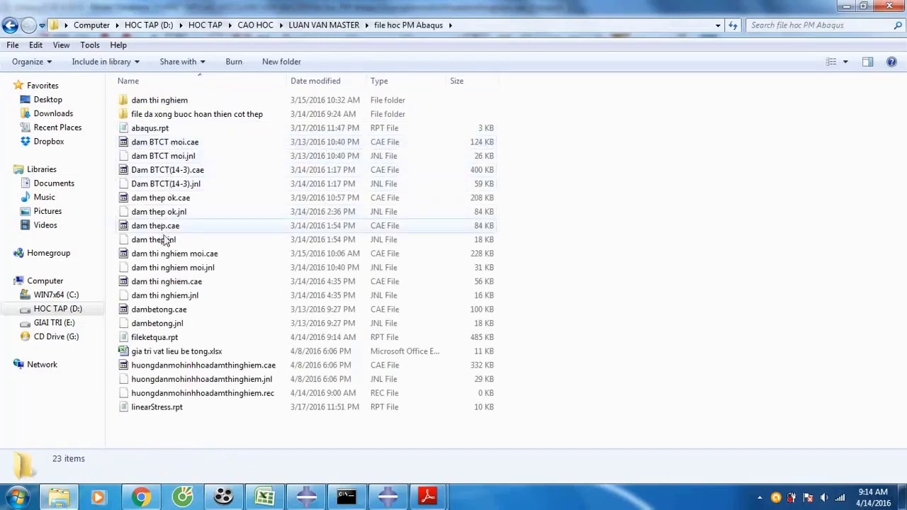
{"action": "double_click", "coordinate": [172, 337]}
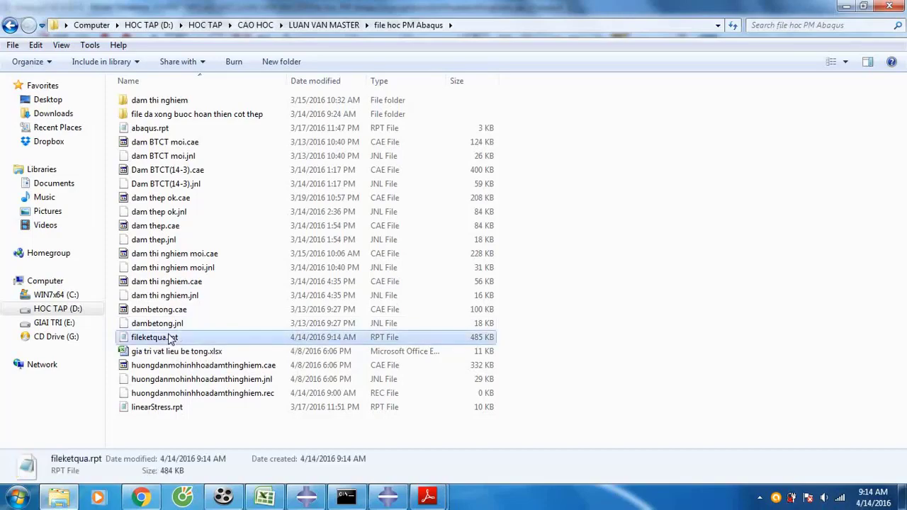
- Examine the report's element stress tables and the minimum and maximum rows for each part, including TAMTHEPGOI-1, and close the file
{"action": "scroll", "coordinate": [359, 213], "scroll_direction": "down", "scroll_amount": 9}
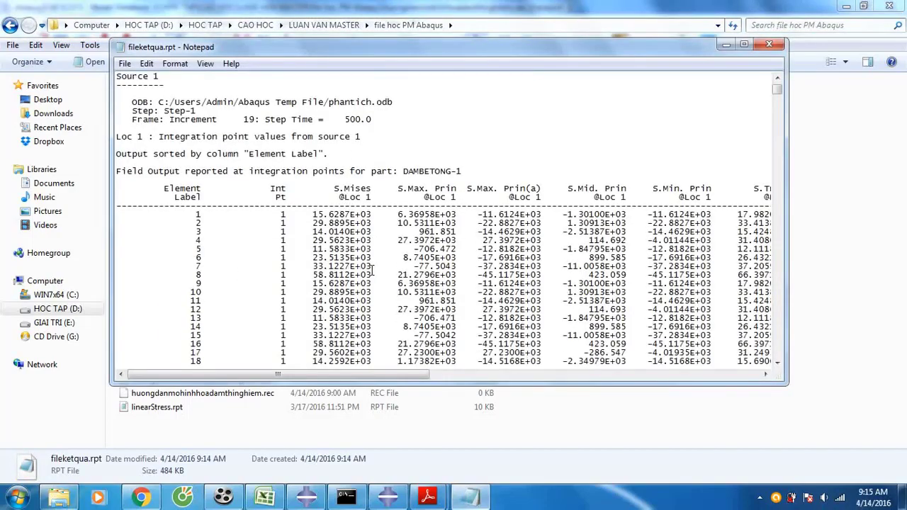
{"action": "scroll", "coordinate": [362, 209], "scroll_direction": "down", "scroll_amount": 18}
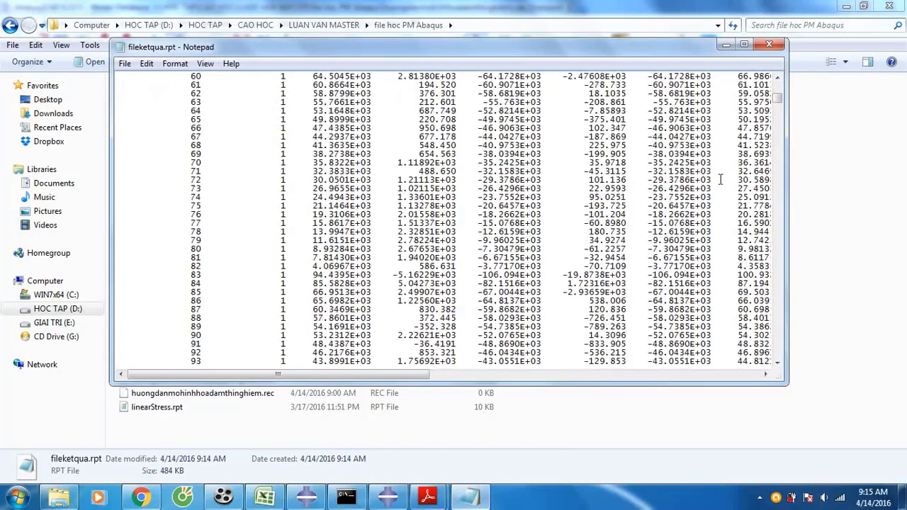
{"action": "left_click_drag", "start_coordinate": [777, 97], "coordinate": [777, 352]}
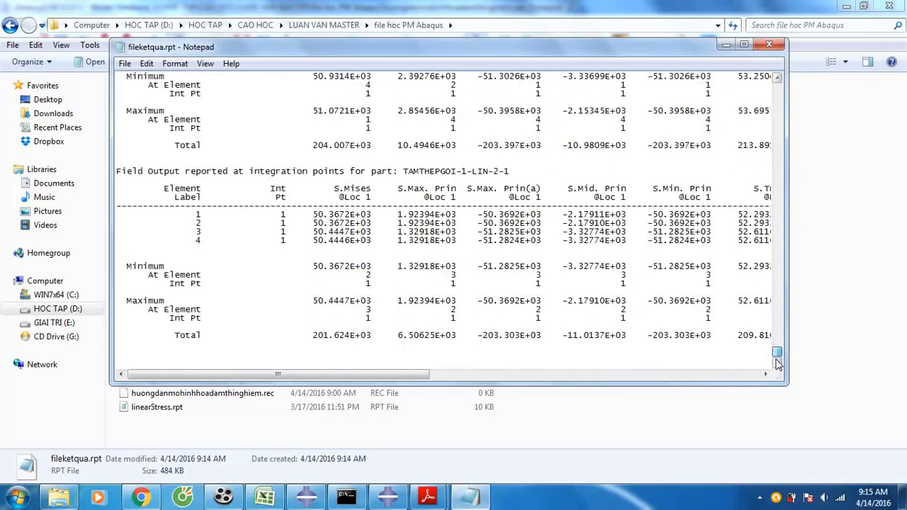
{"action": "scroll", "coordinate": [437, 241], "scroll_direction": "up", "scroll_amount": 6}
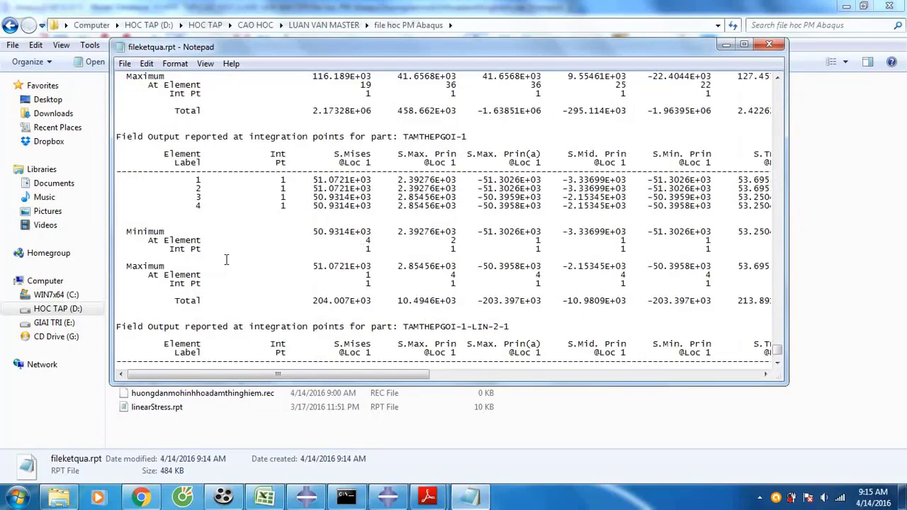
{"action": "left_click_drag", "start_coordinate": [141, 266], "coordinate": [213, 283]}
{"action": "left_click_drag", "start_coordinate": [296, 274], "coordinate": [591, 291]}
{"action": "left_click", "coordinate": [704, 275]}
{"action": "scroll", "coordinate": [778, 354], "scroll_direction": "up", "scroll_amount": 10}
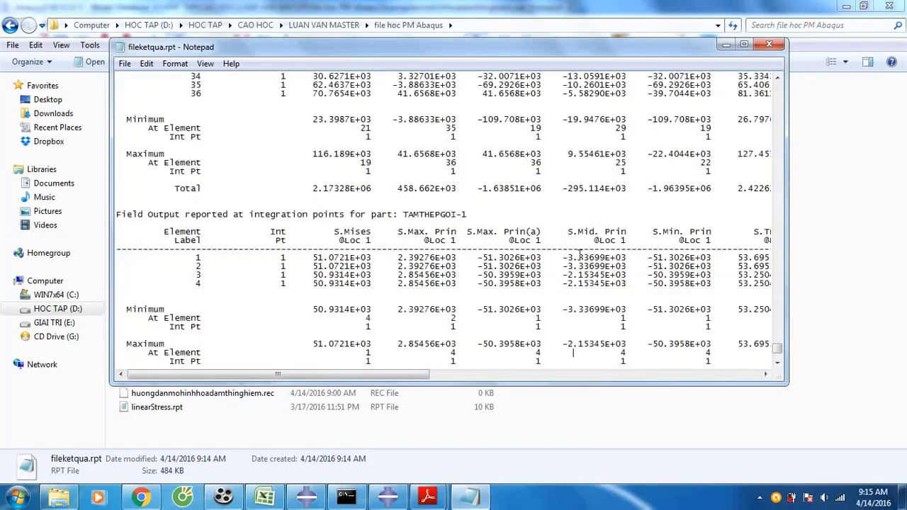
{"action": "left_click_drag", "start_coordinate": [778, 349], "coordinate": [777, 79]}
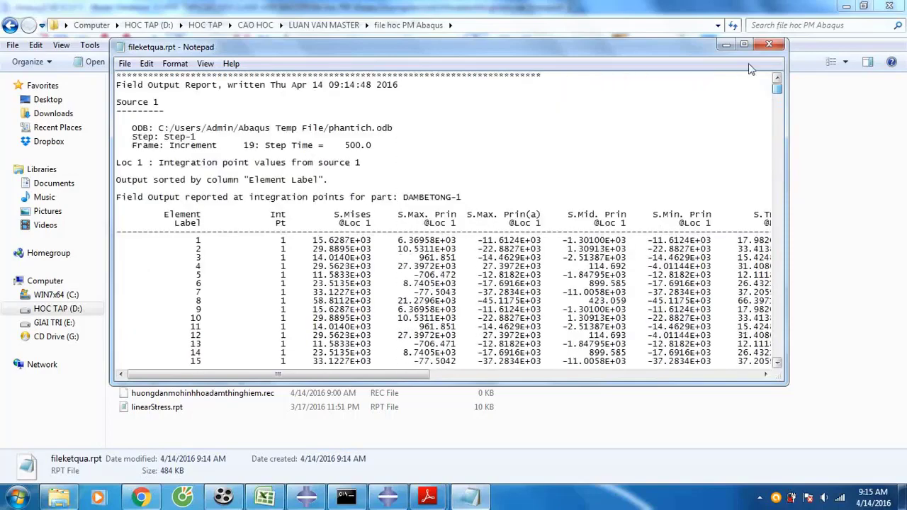
{"action": "left_click", "coordinate": [769, 44]}
- Switch back to the Abaqus/CAE results window and close the field output report dialog
{"action": "left_click", "coordinate": [677, 327]}
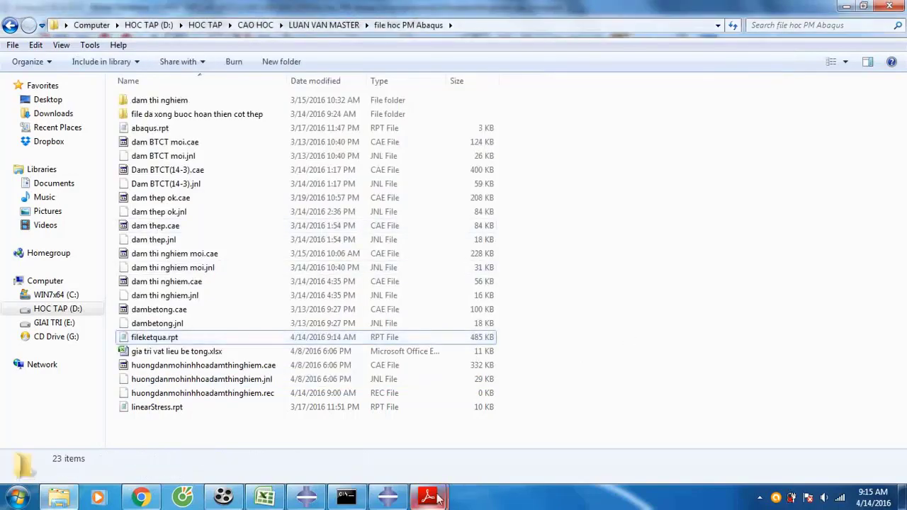
{"action": "left_click", "coordinate": [400, 502]}
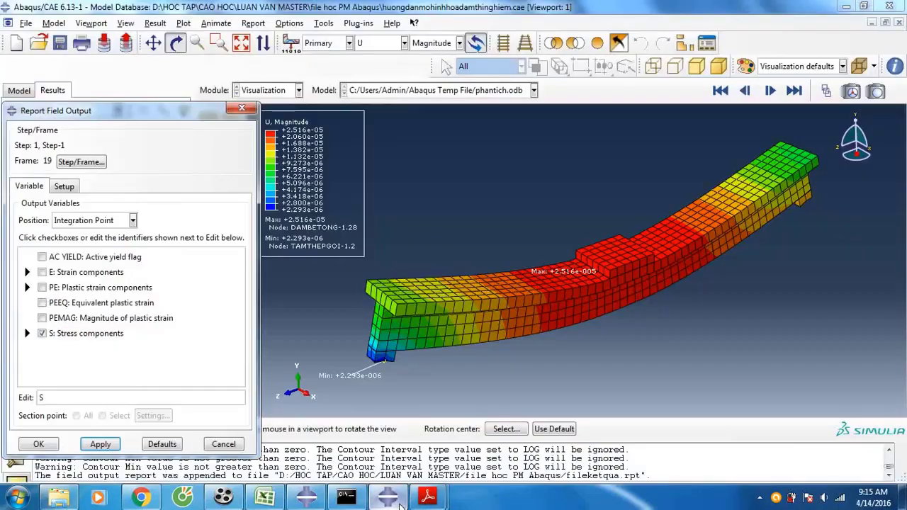
{"action": "left_click", "coordinate": [242, 107]}
{"action": "left_click", "coordinate": [223, 498]}
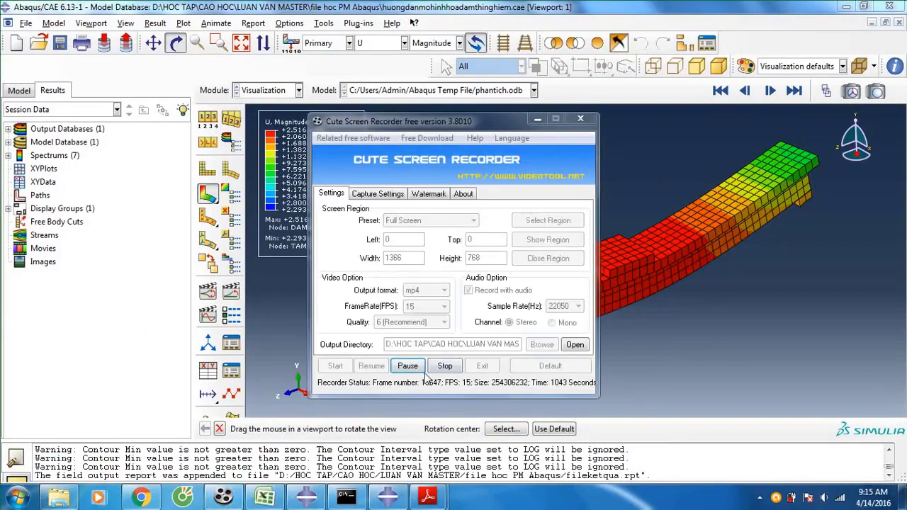